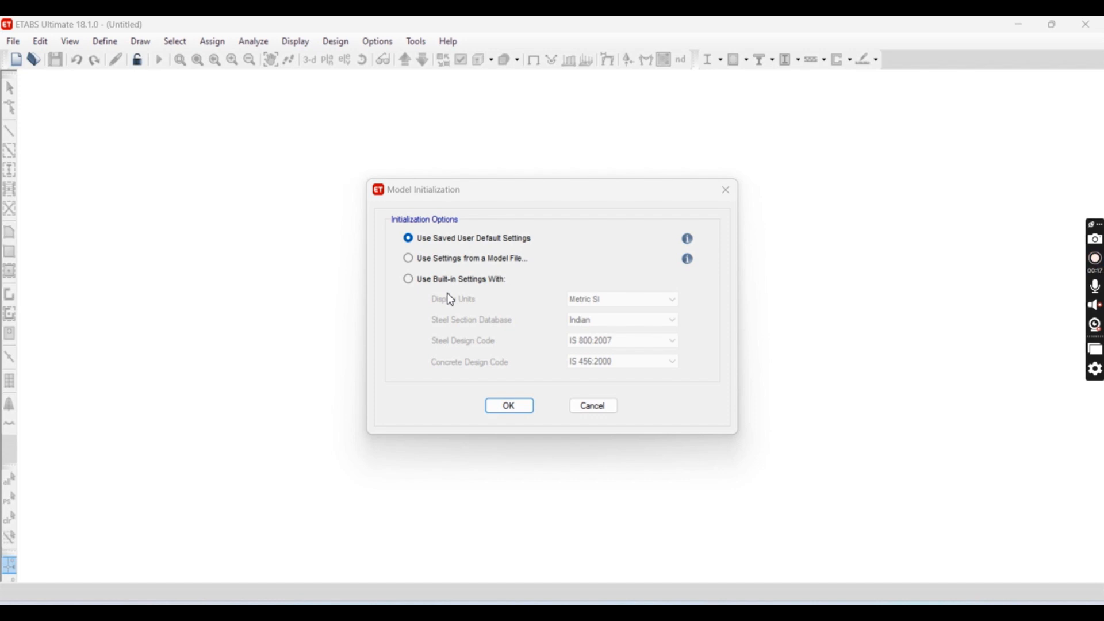
Step: Initialize the model with the built-in Metric SI units, Indian steel sections, IS 800:2007 and IS 456:2000 design codes
{"action": "left_click", "coordinate": [447, 283]}
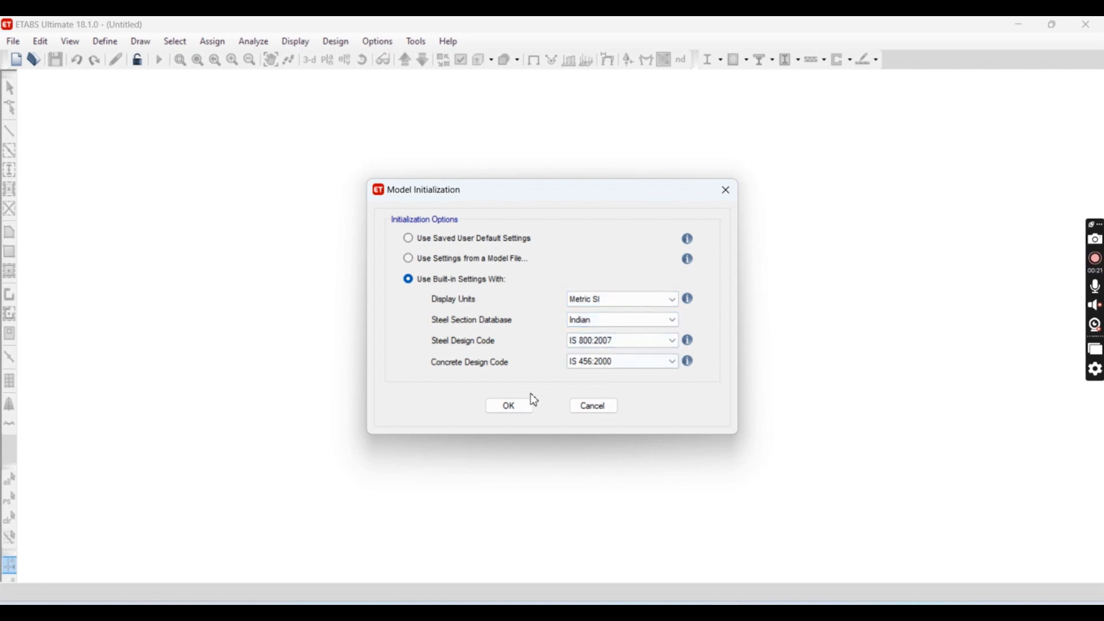
{"action": "left_click", "coordinate": [520, 403]}
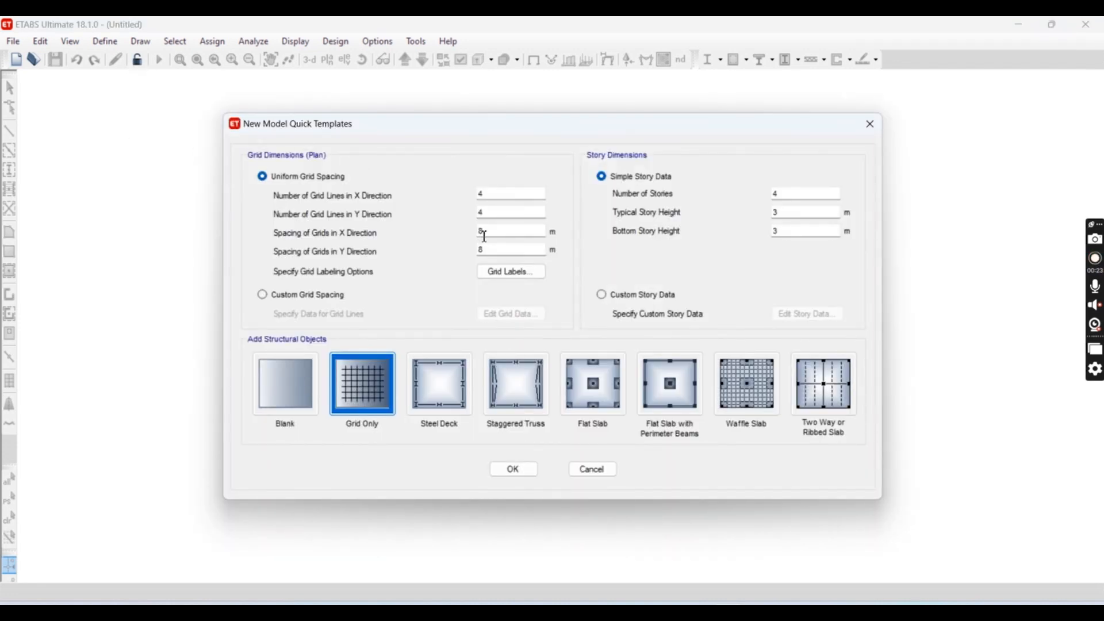
Step: Create the grid-only model with 5 grid lines at 3 m spacing in both X and Y and a bottom story height of 3.5 m
{"action": "double_click", "coordinate": [509, 231]}
{"action": "type", "text": "3"}
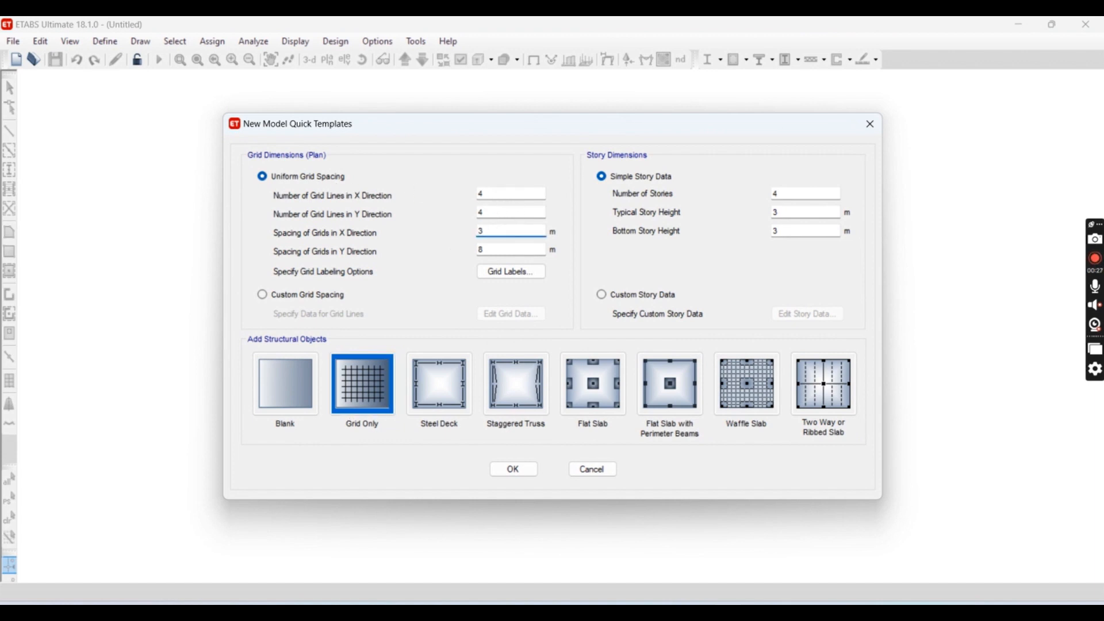
{"action": "double_click", "coordinate": [512, 248]}
{"action": "type", "text": "3"}
{"action": "double_click", "coordinate": [506, 211]}
{"action": "type", "text": "5"}
{"action": "key", "text": "shift+Tab"}
{"action": "type", "text": "5"}
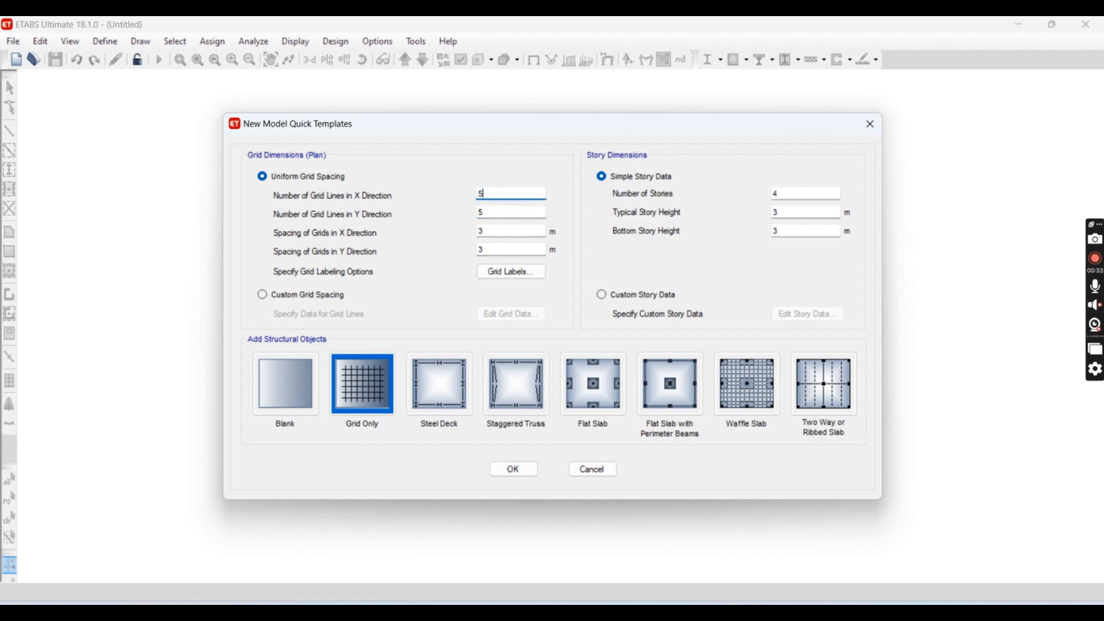
{"action": "left_click", "coordinate": [798, 230]}
{"action": "left_click", "coordinate": [514, 469]}
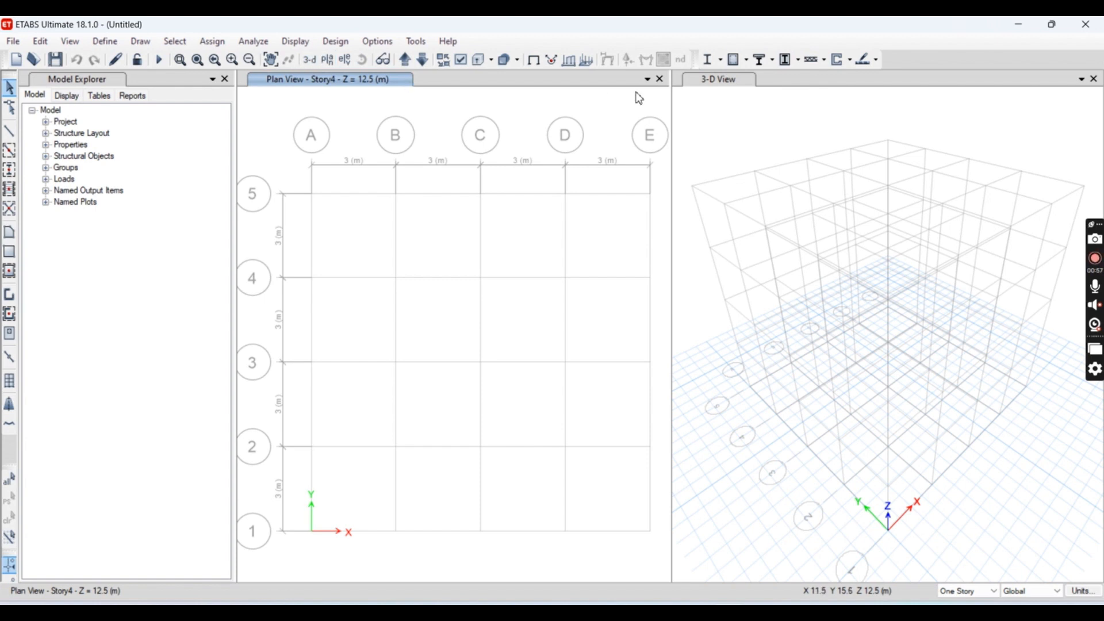
Step: Add a window below the plan view showing the elevation along grid line A, and make the plan view active again
{"action": "left_click", "coordinate": [647, 79]}
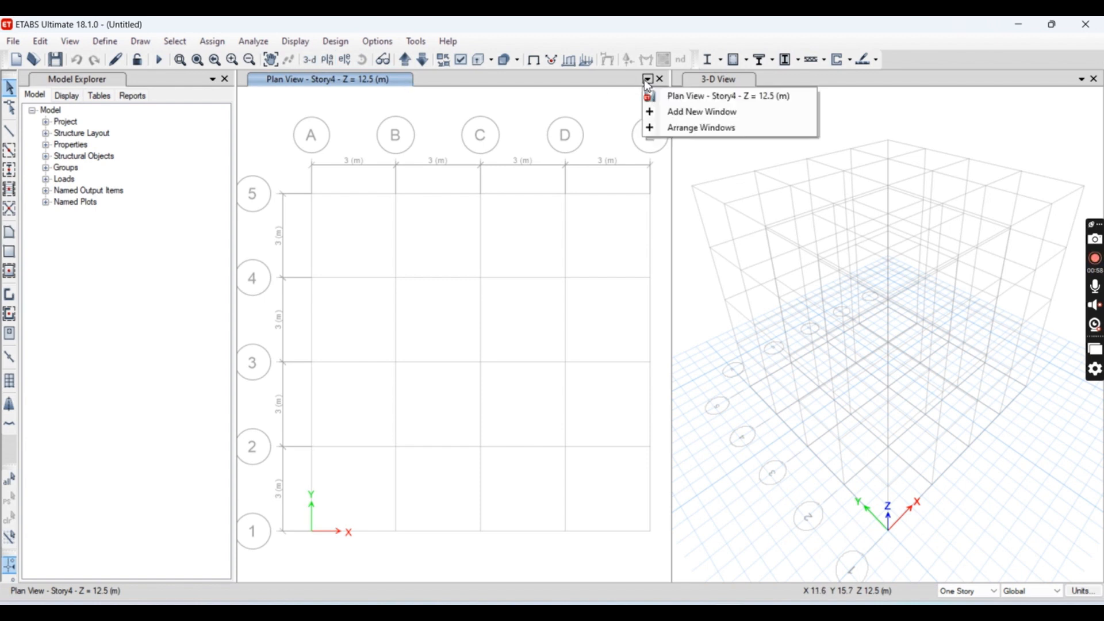
{"action": "left_click", "coordinate": [667, 112]}
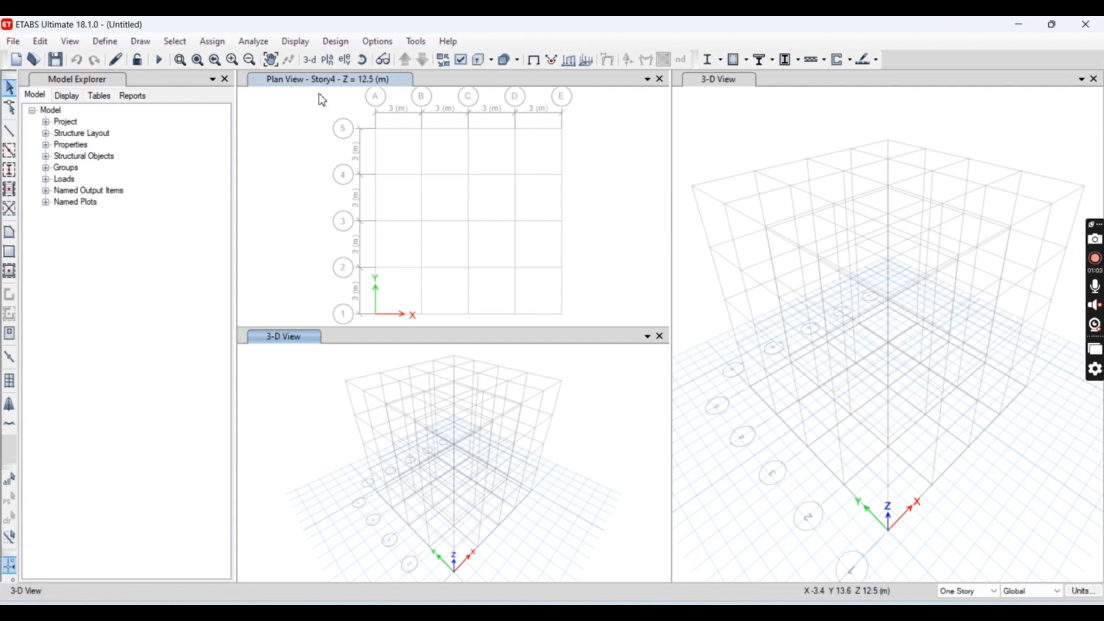
{"action": "left_click", "coordinate": [344, 60]}
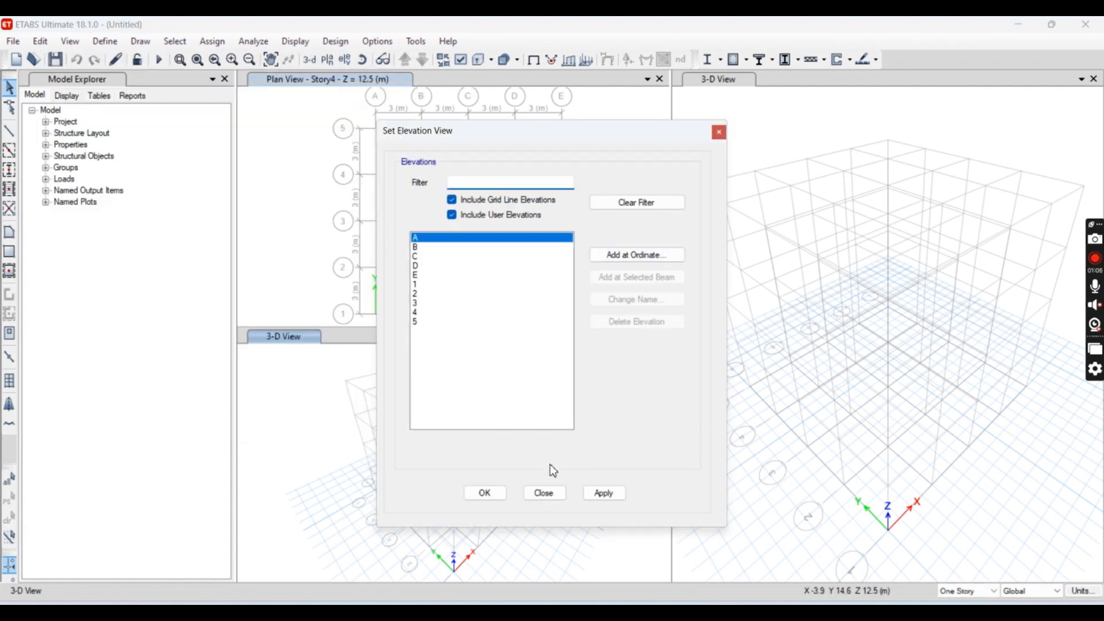
{"action": "left_click", "coordinate": [603, 493]}
{"action": "left_click", "coordinate": [486, 493]}
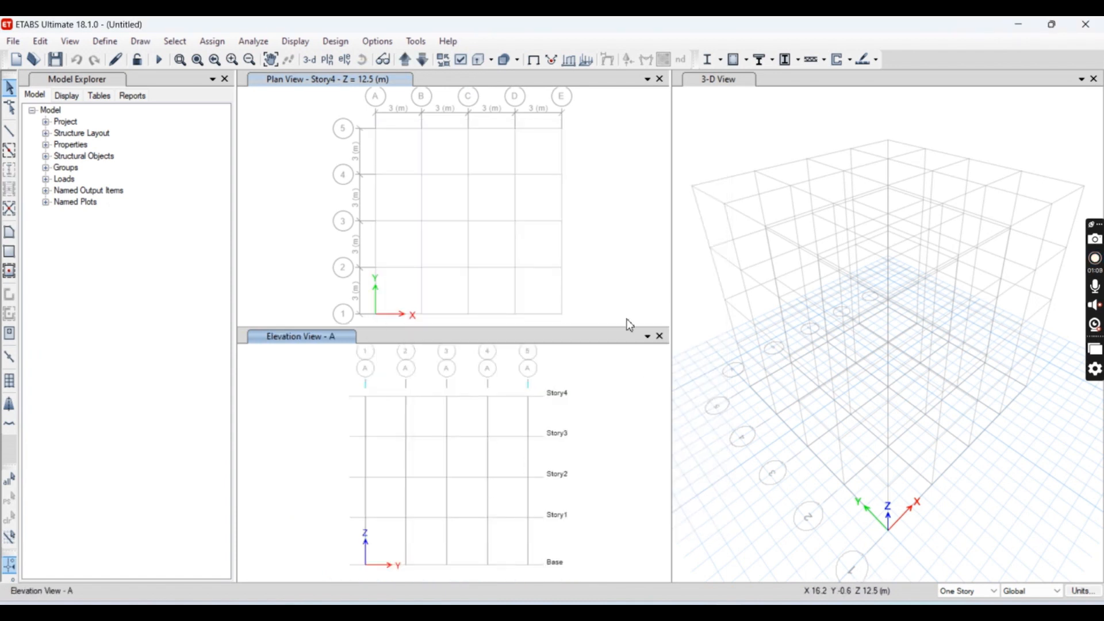
{"action": "left_click", "coordinate": [443, 274]}
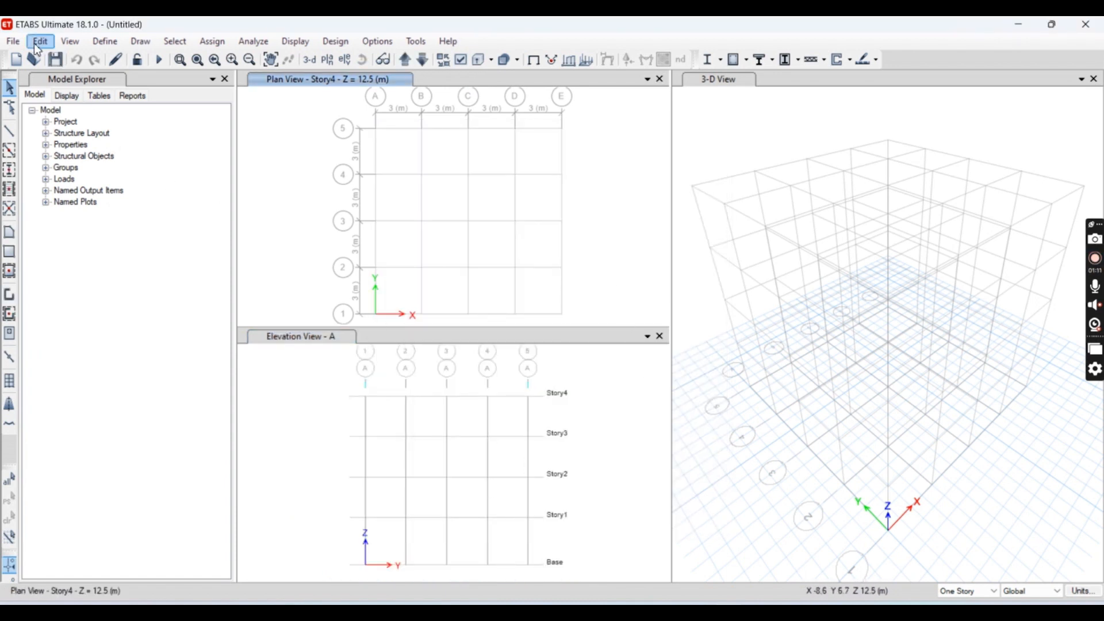
Step: Start a new material in the material definitions with India as its region
{"action": "left_click", "coordinate": [95, 45]}
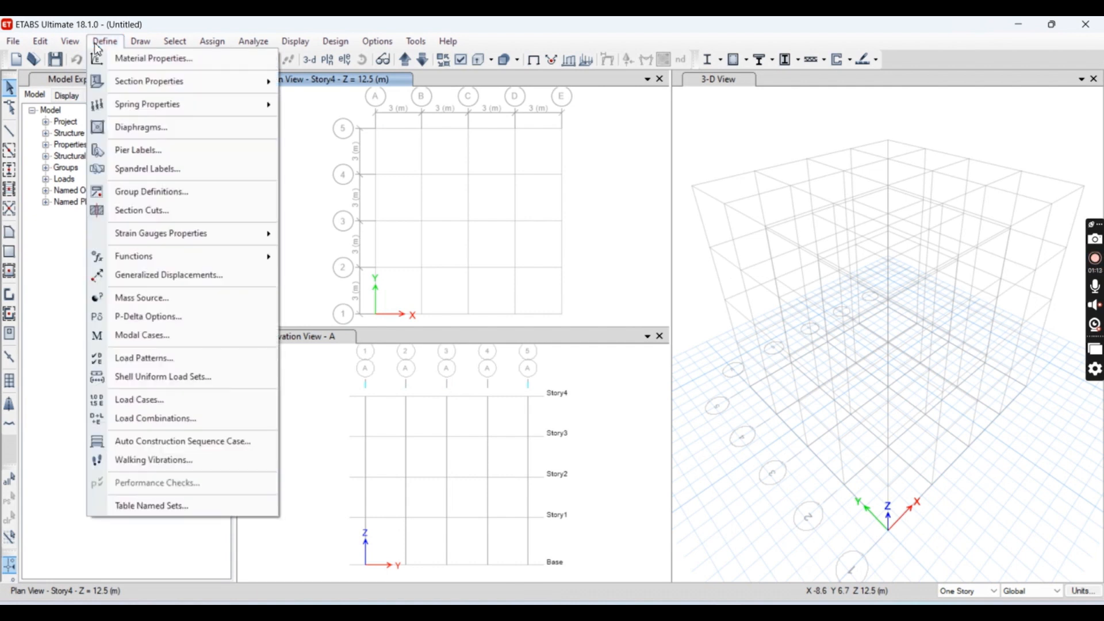
{"action": "left_click", "coordinate": [144, 58]}
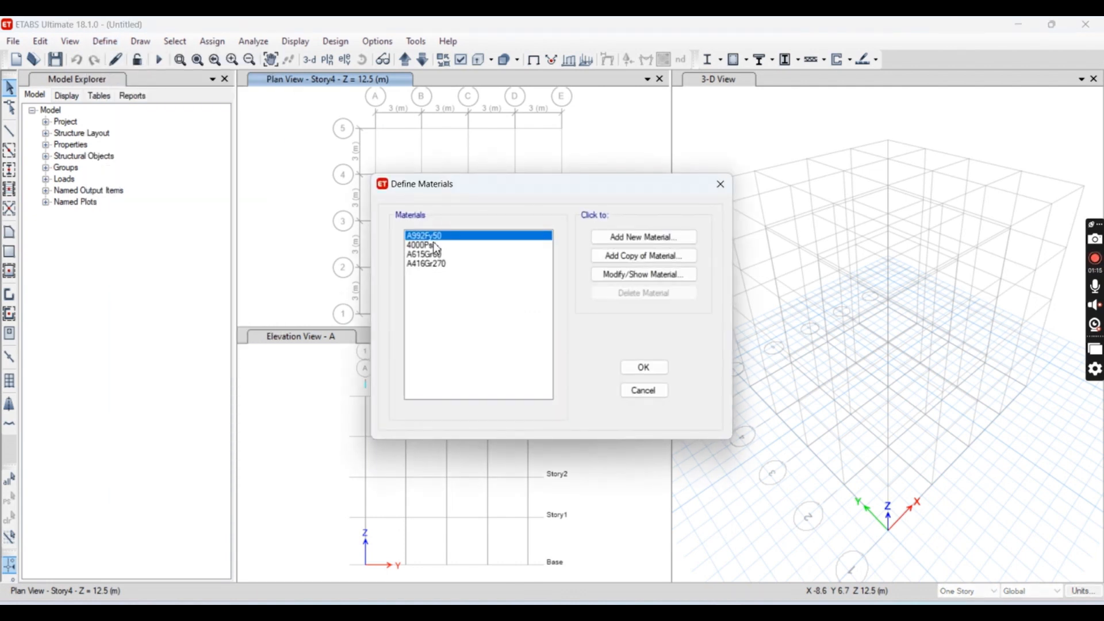
{"action": "left_click", "coordinate": [438, 254]}
{"action": "left_click", "coordinate": [442, 263]}
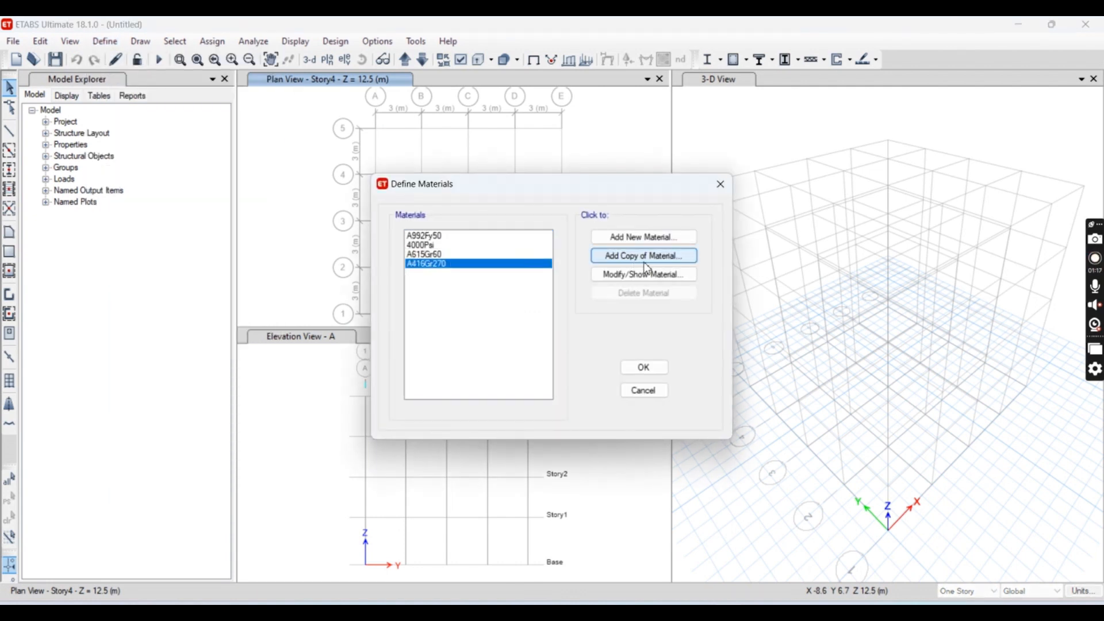
{"action": "left_click", "coordinate": [412, 236]}
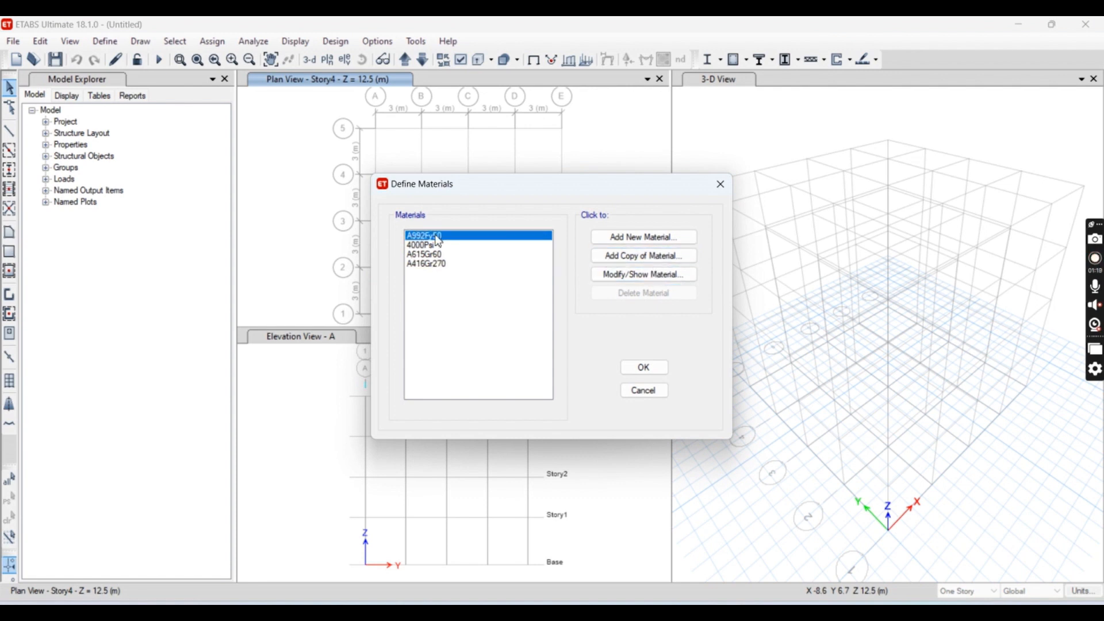
{"action": "left_click", "coordinate": [625, 238]}
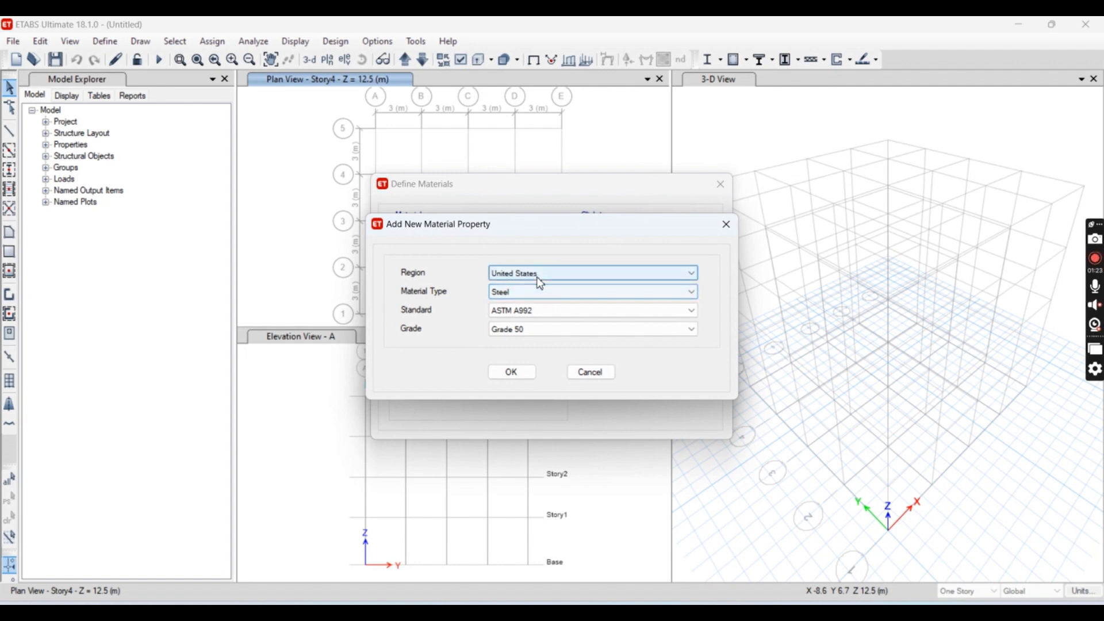
{"action": "left_click", "coordinate": [538, 276]}
{"action": "left_click", "coordinate": [528, 304]}
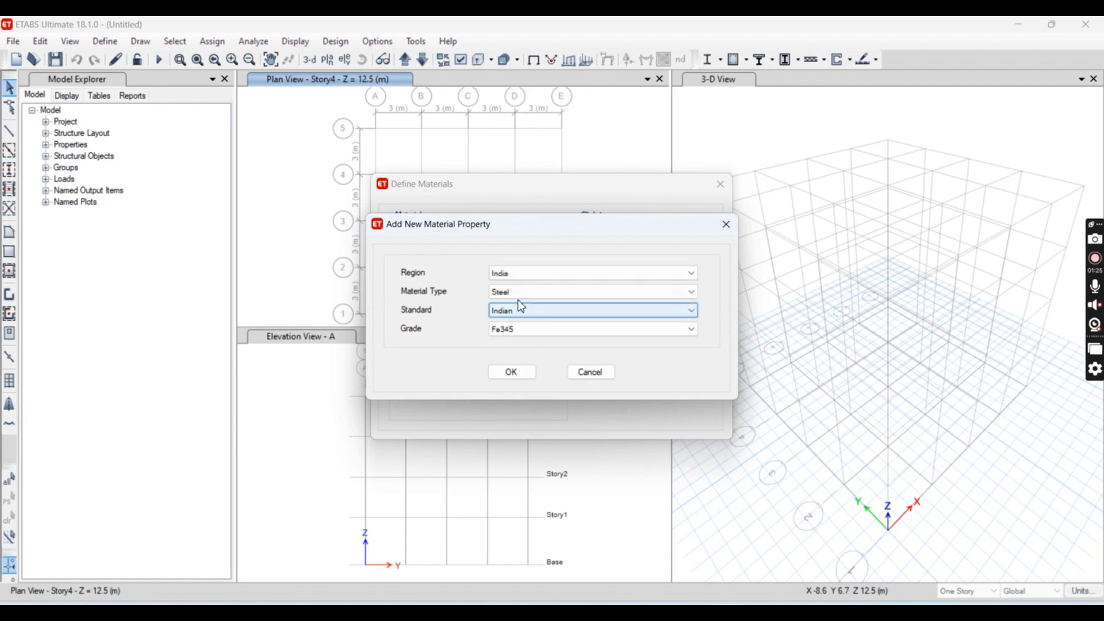
Step: Set the new material's type to Concrete with the Indian standard and grade M40, and create it
{"action": "left_click", "coordinate": [513, 293]}
{"action": "left_click", "coordinate": [513, 294]}
{"action": "left_click", "coordinate": [512, 294]}
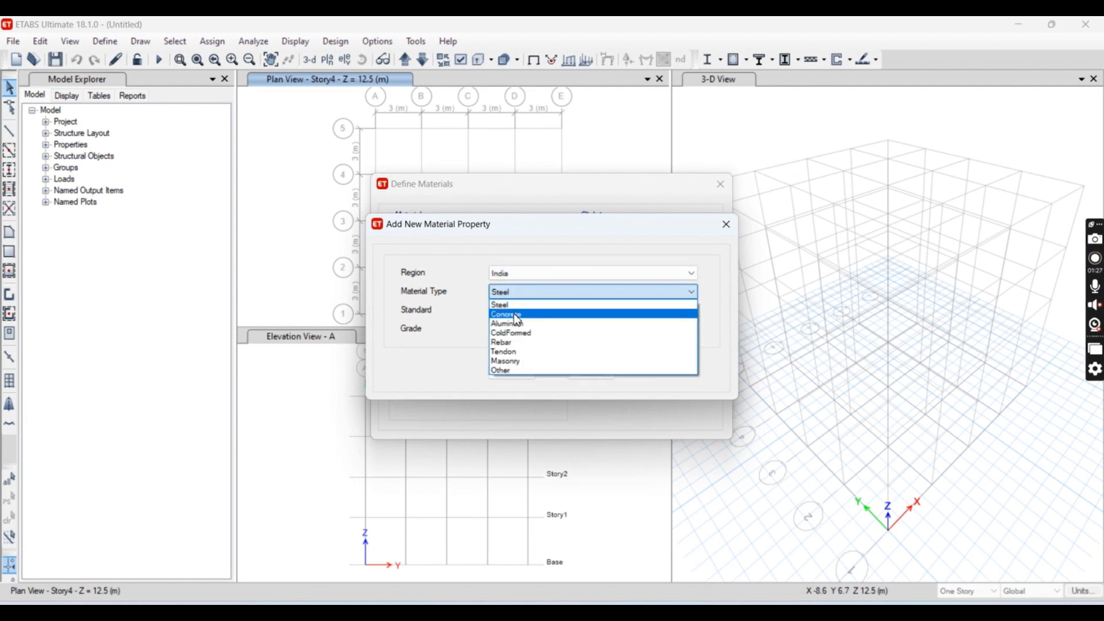
{"action": "left_click", "coordinate": [515, 315]}
{"action": "left_click", "coordinate": [517, 328]}
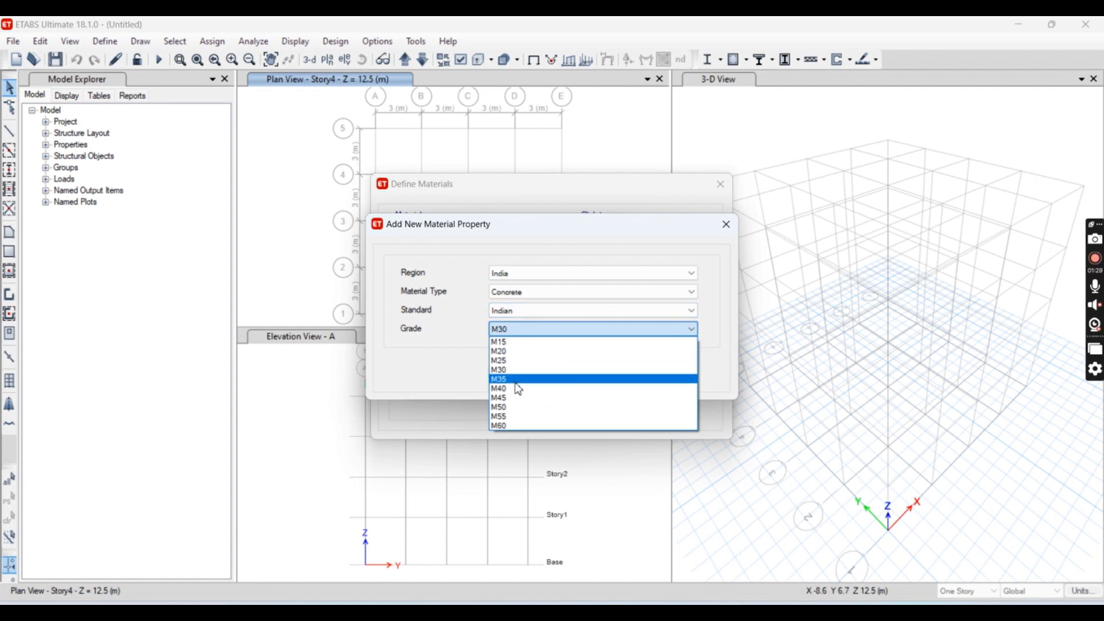
{"action": "left_click", "coordinate": [516, 388]}
{"action": "left_click", "coordinate": [511, 371]}
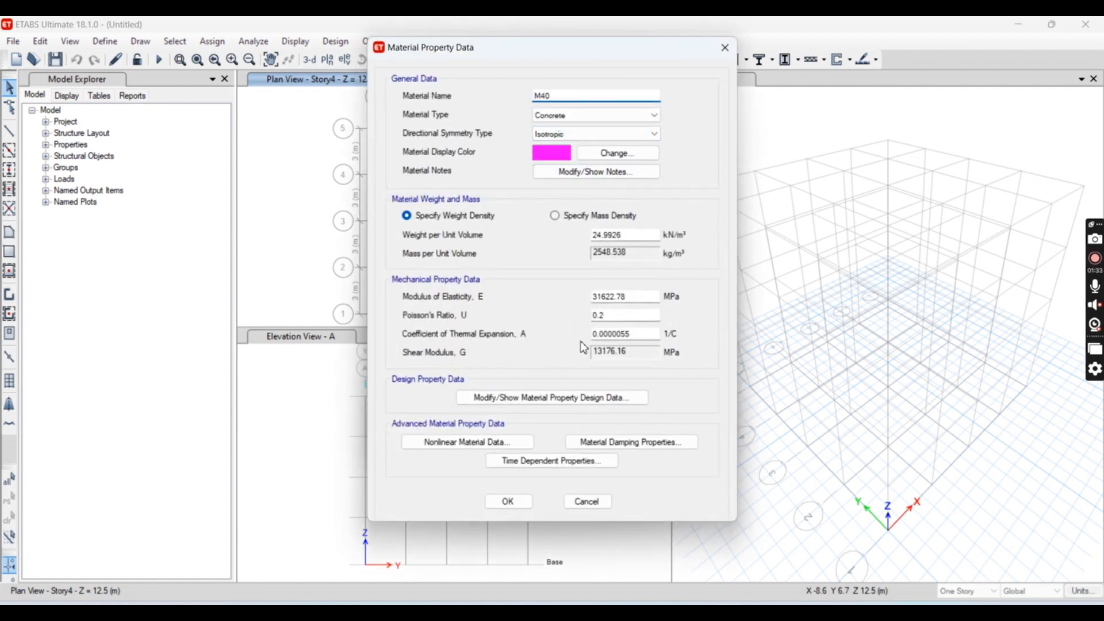
Step: Review the M40 concrete's design property data and accept the material
{"action": "left_click", "coordinate": [584, 397]}
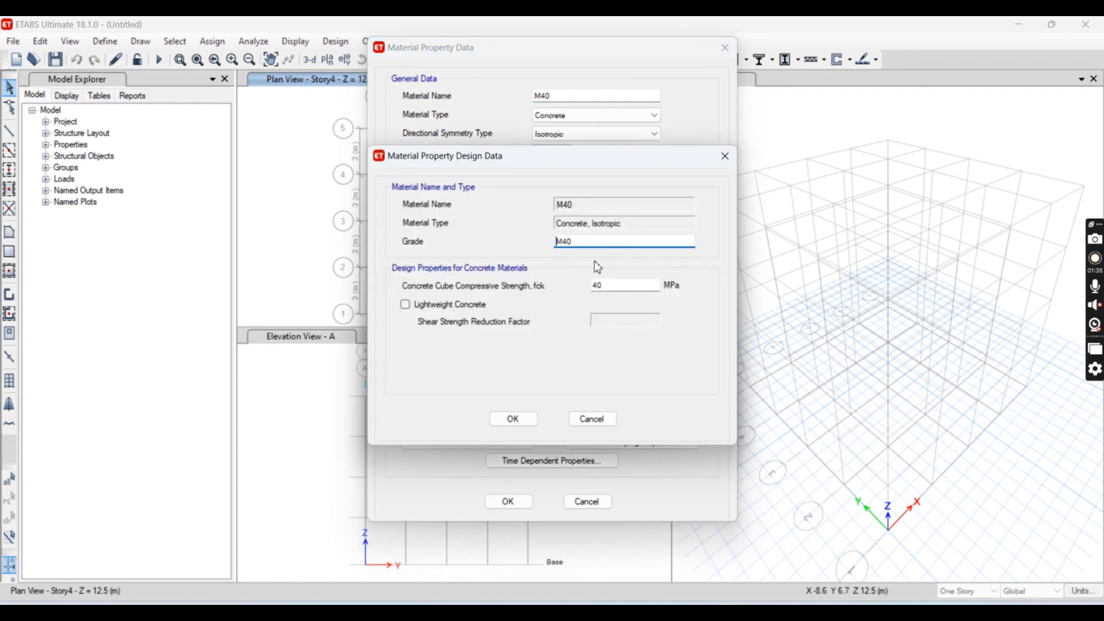
{"action": "left_click", "coordinate": [511, 418]}
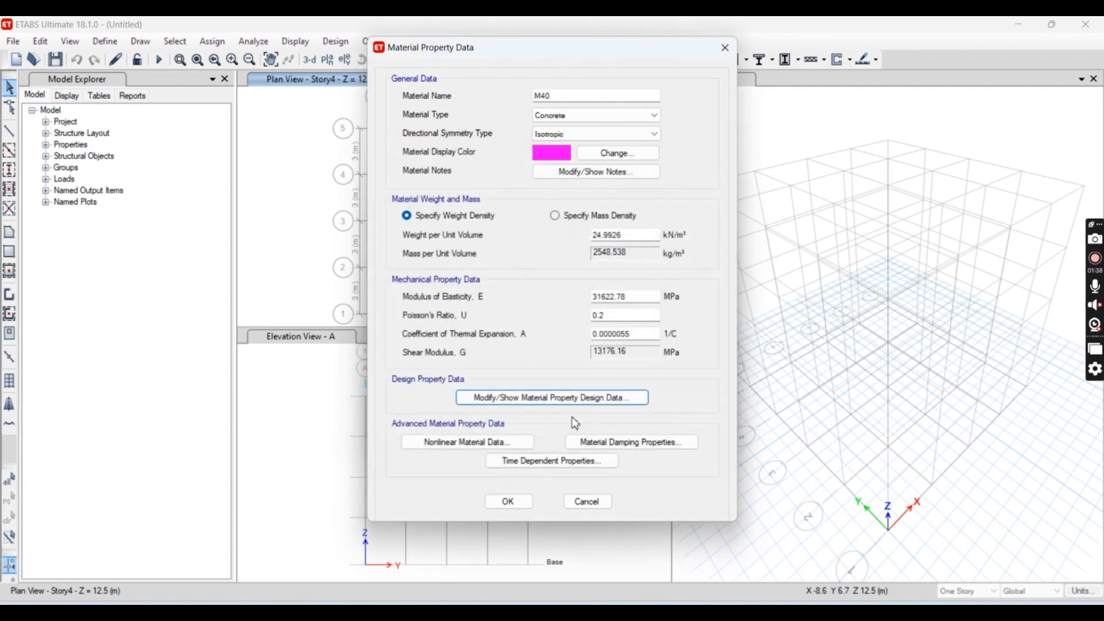
{"action": "left_click", "coordinate": [508, 501]}
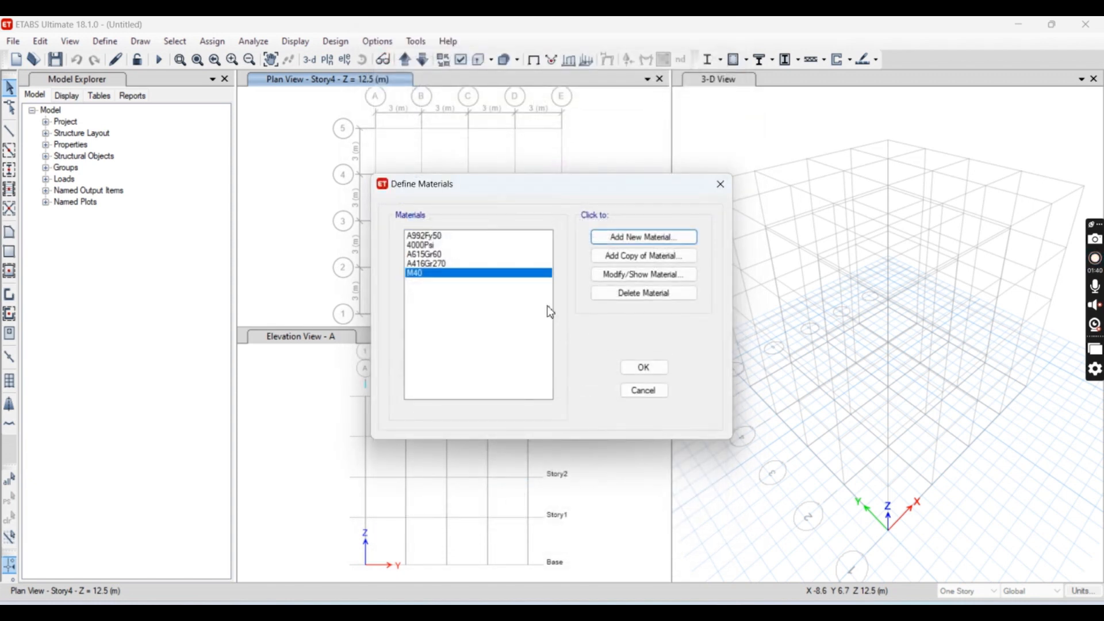
Step: Add a new Indian steel material based on grade Fe345 and name it Fe550
{"action": "left_click", "coordinate": [629, 238]}
{"action": "left_click", "coordinate": [513, 279]}
{"action": "left_click", "coordinate": [515, 288]}
{"action": "left_click", "coordinate": [517, 298]}
{"action": "left_click", "coordinate": [519, 306]}
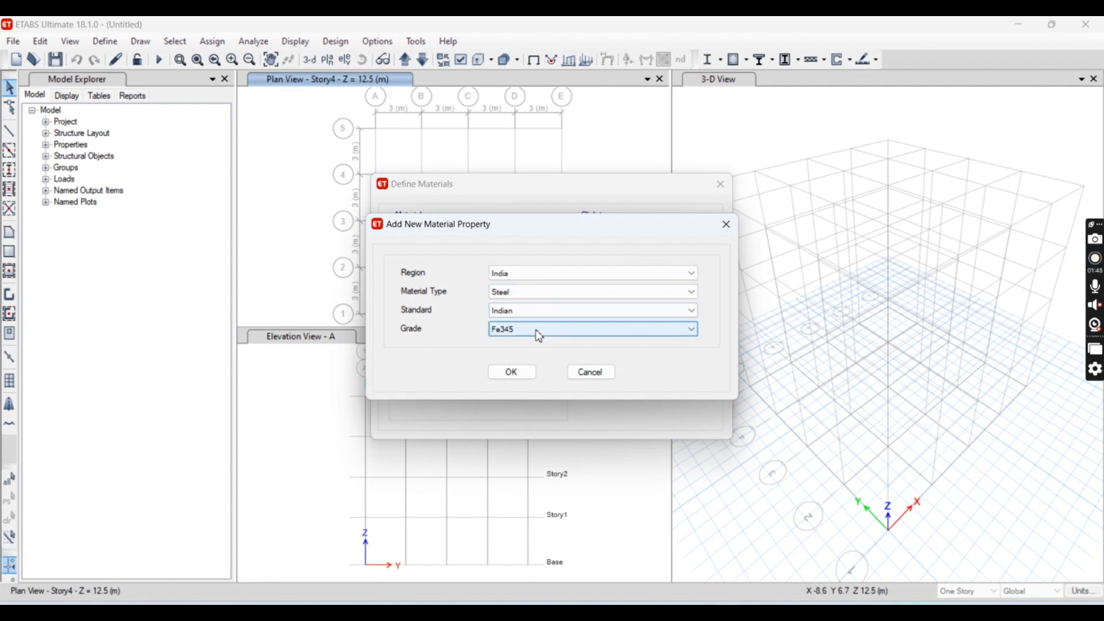
{"action": "left_click", "coordinate": [526, 375]}
{"action": "left_click", "coordinate": [565, 96]}
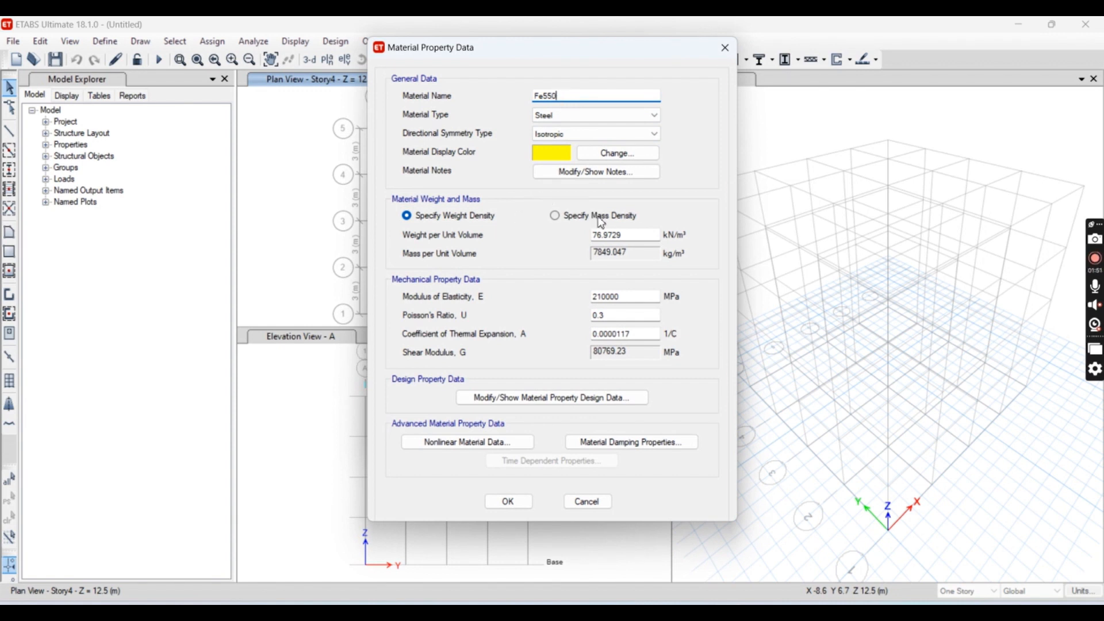
Step: In the Fe550 design property data, set the grade to Fe550 and the minimum yield stress to 550 MPa
{"action": "left_click", "coordinate": [592, 403]}
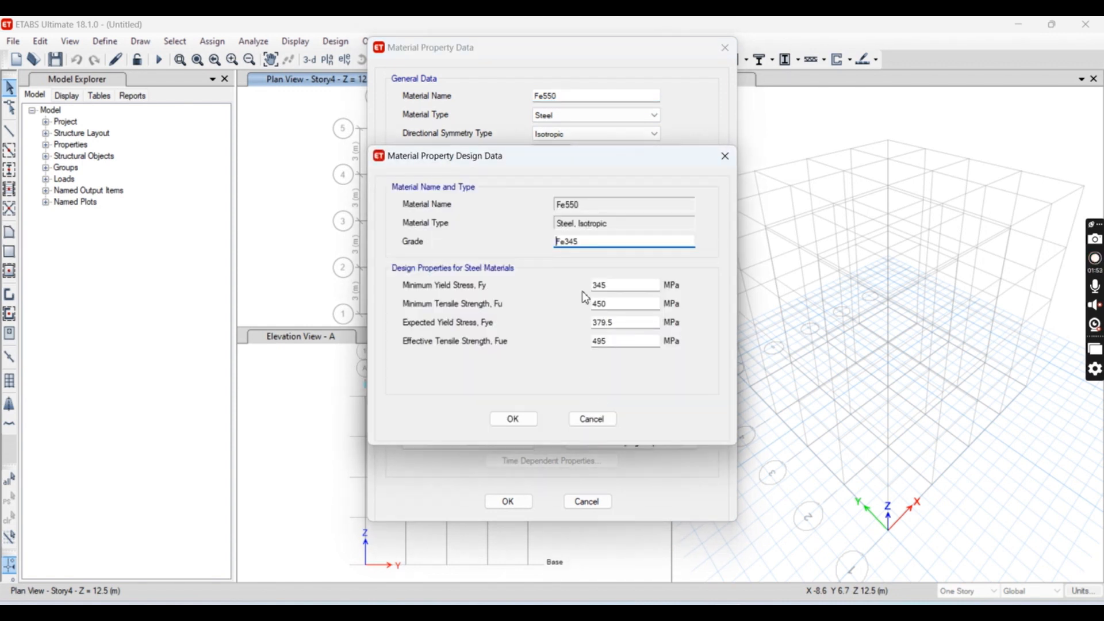
{"action": "left_click", "coordinate": [601, 242]}
{"action": "type", "text": "50"}
{"action": "double_click", "coordinate": [616, 286]}
{"action": "type", "text": "5"}
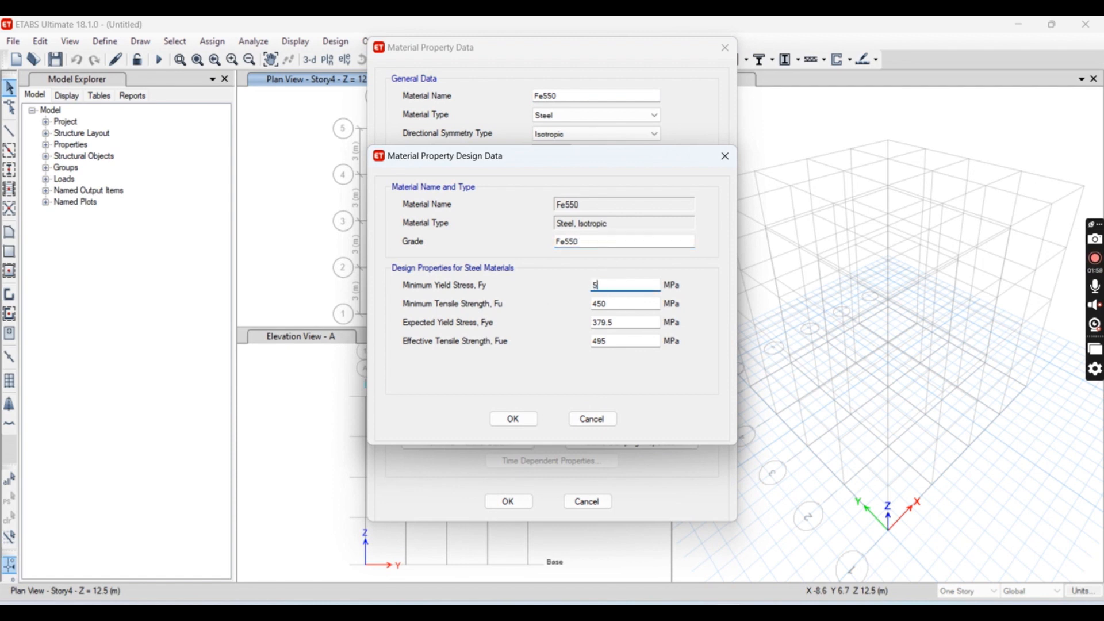
{"action": "type", "text": "50"}
Step: Set Fe550's minimum tensile strength to 1.1*550, expected yield stress to 0.9*550 and effective tensile strength to 544.5 MPa, and save the material
{"action": "double_click", "coordinate": [618, 304]}
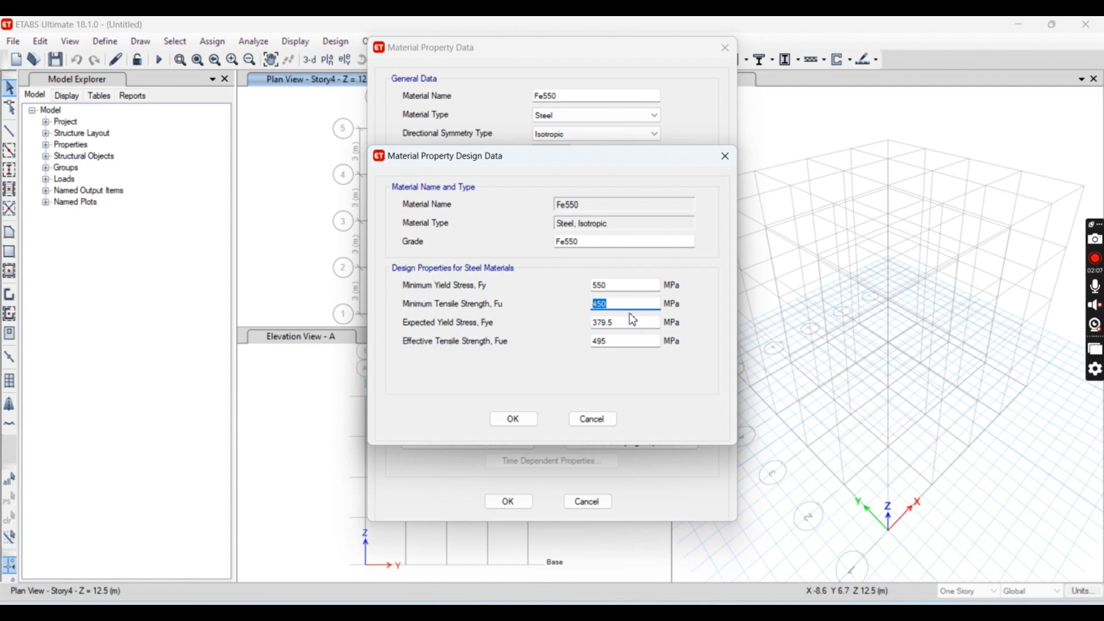
{"action": "type", "text": "1.1*5"}
{"action": "left_click", "coordinate": [630, 325]}
{"action": "left_click_drag", "start_coordinate": [630, 326], "coordinate": [574, 329]}
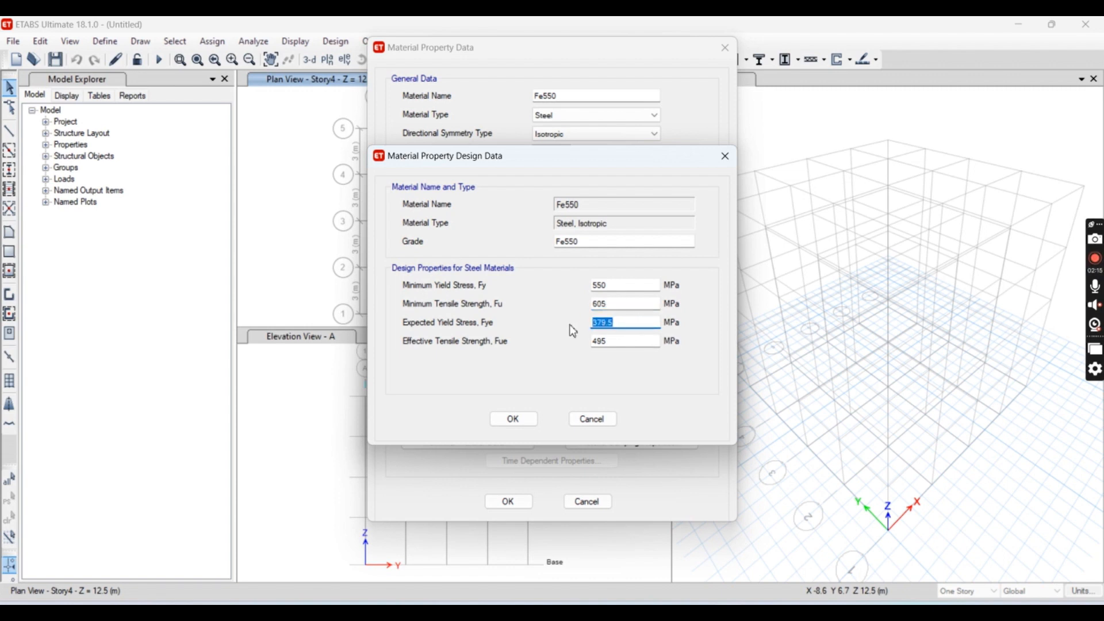
{"action": "type", "text": "0.9*550"}
{"action": "key", "text": "Tab"}
{"action": "type", "text": "0.9"}
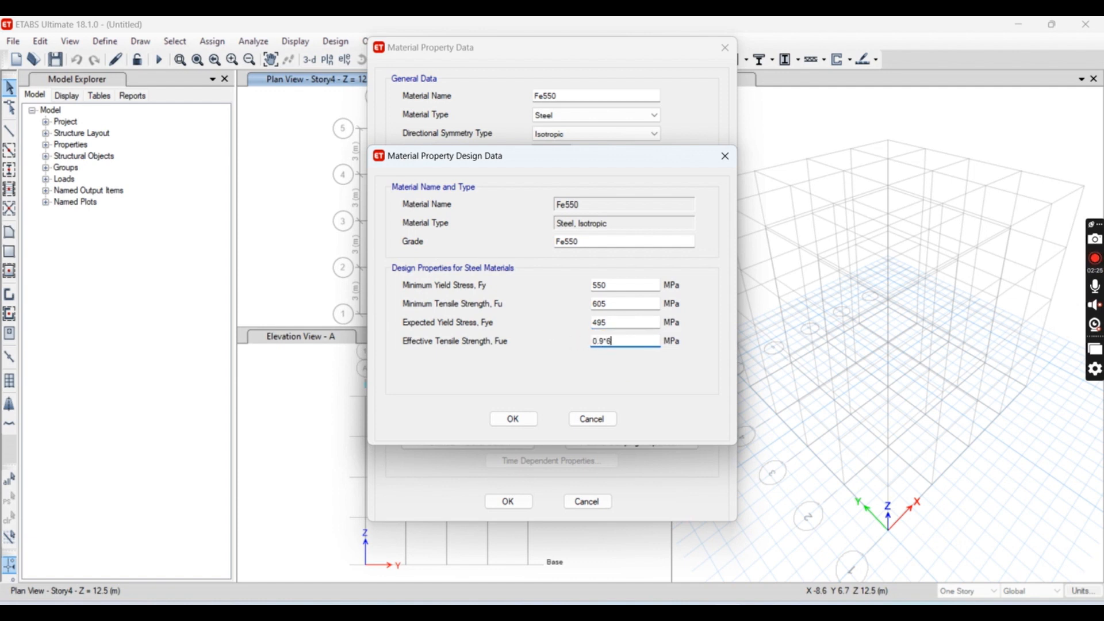
{"action": "left_click", "coordinate": [611, 327]}
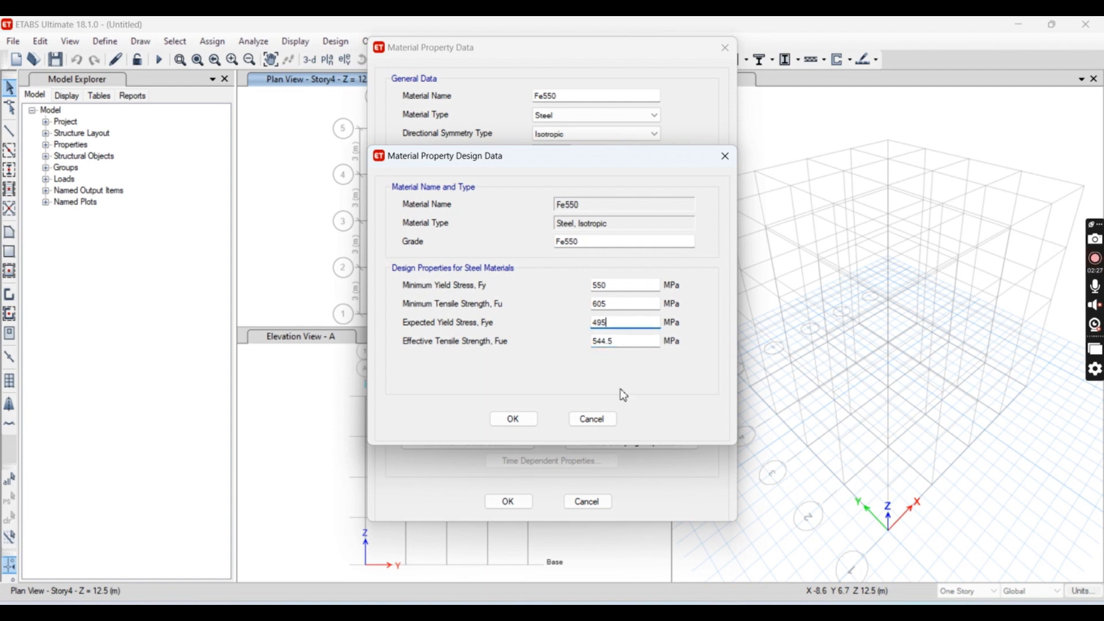
{"action": "left_click", "coordinate": [513, 419]}
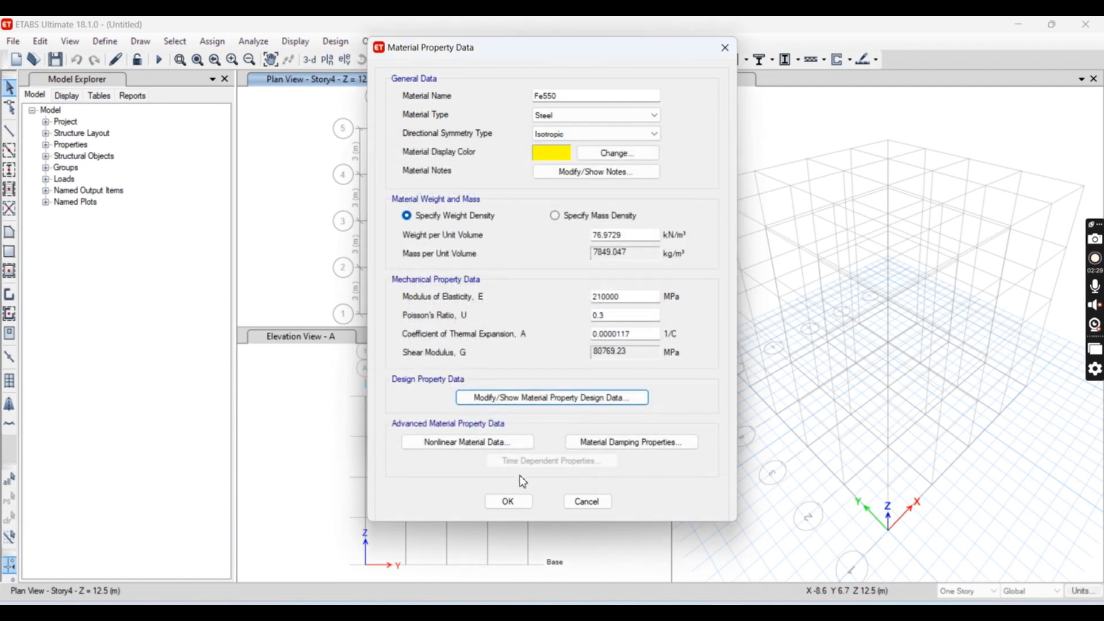
{"action": "left_click", "coordinate": [508, 501]}
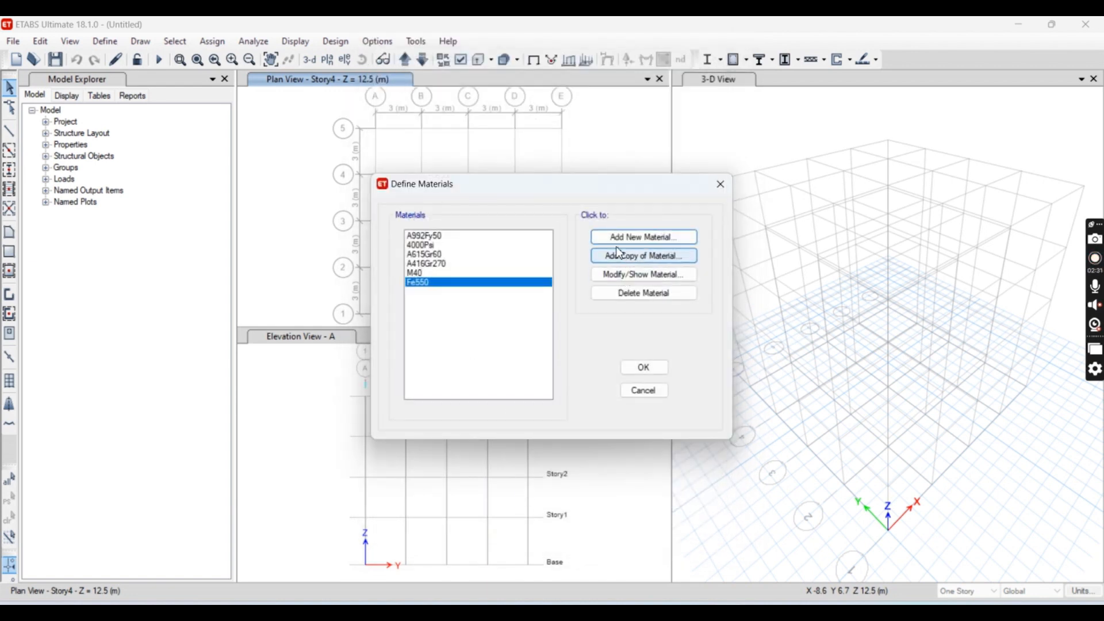
Step: Copy the Fe550 material, name the copy Fe 500 and set its design grade to Fe500
{"action": "left_click", "coordinate": [665, 254]}
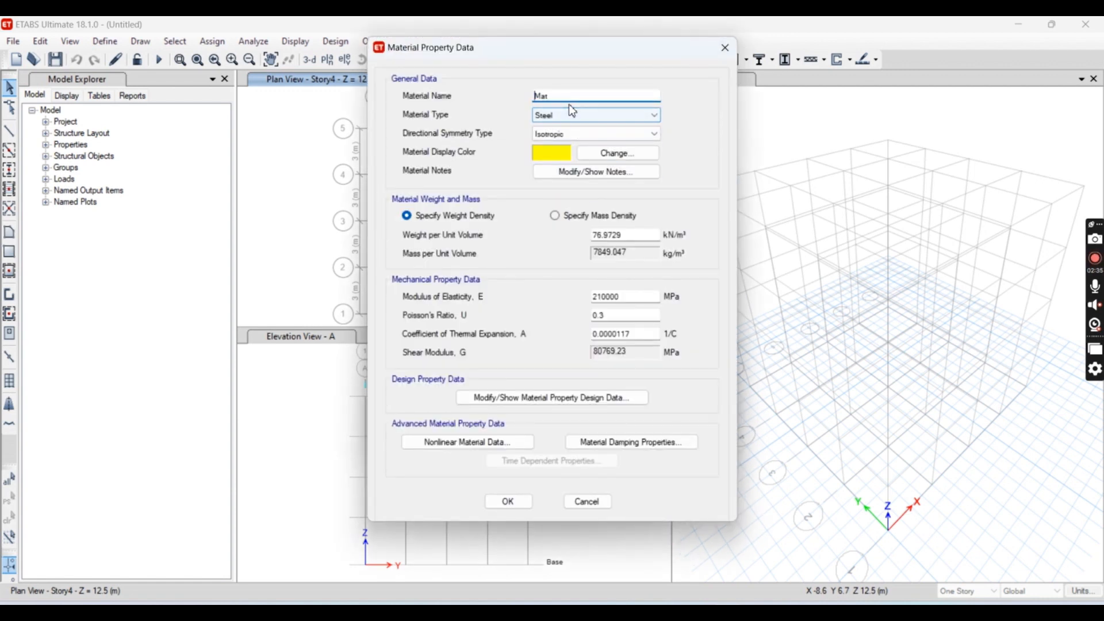
{"action": "left_click_drag", "start_coordinate": [566, 96], "coordinate": [517, 101]}
{"action": "type", "text": "FE"}
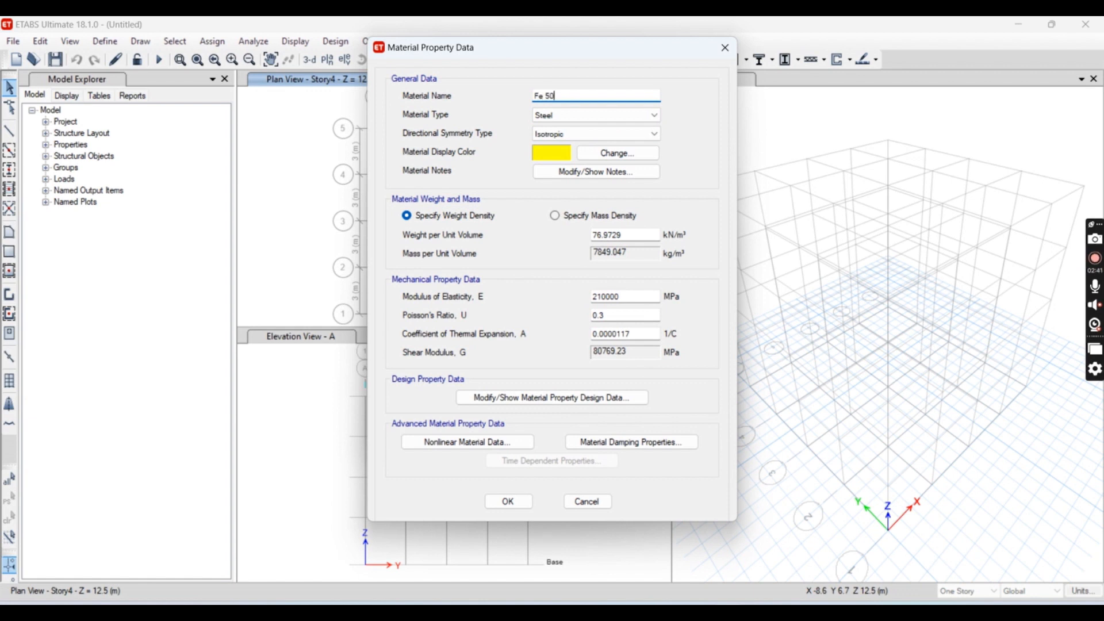
{"action": "left_click", "coordinate": [609, 397]}
{"action": "left_click", "coordinate": [588, 243]}
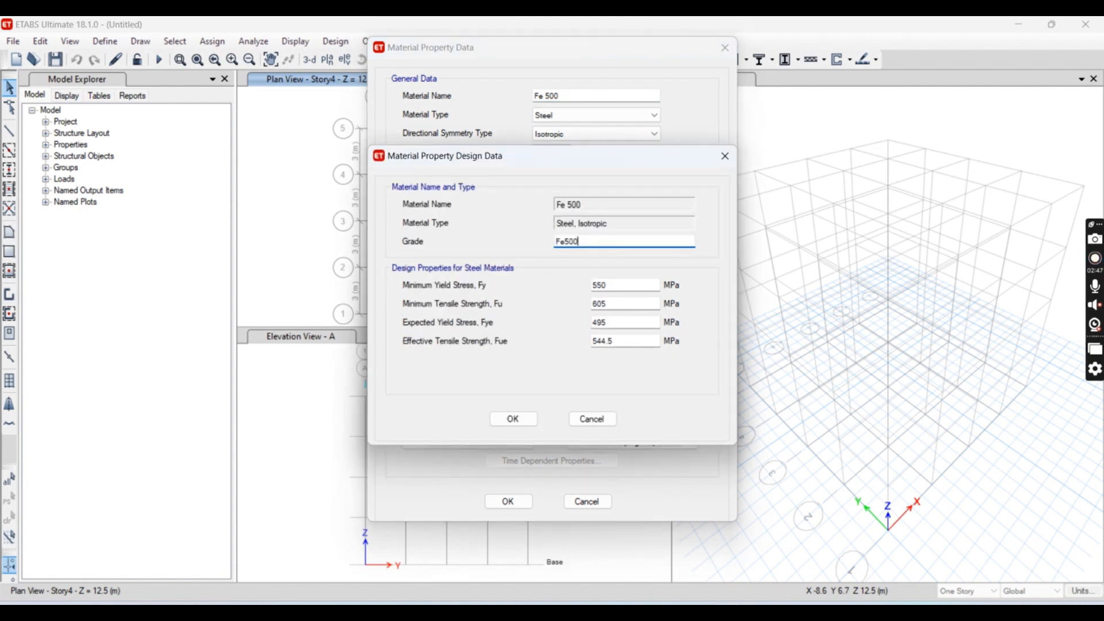
Step: Set the Fe 500 material's minimum yield stress to 500 MPa and its minimum tensile strength to 1.1*500
{"action": "double_click", "coordinate": [619, 284]}
{"action": "type", "text": "500"}
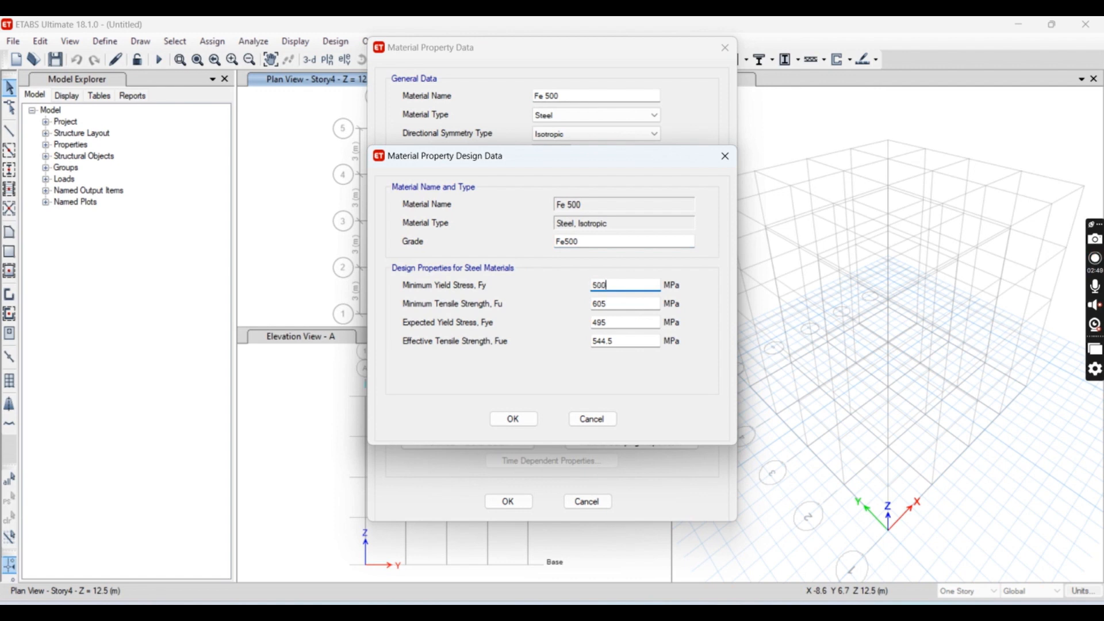
{"action": "key", "text": "Tab"}
{"action": "type", "text": "1"}
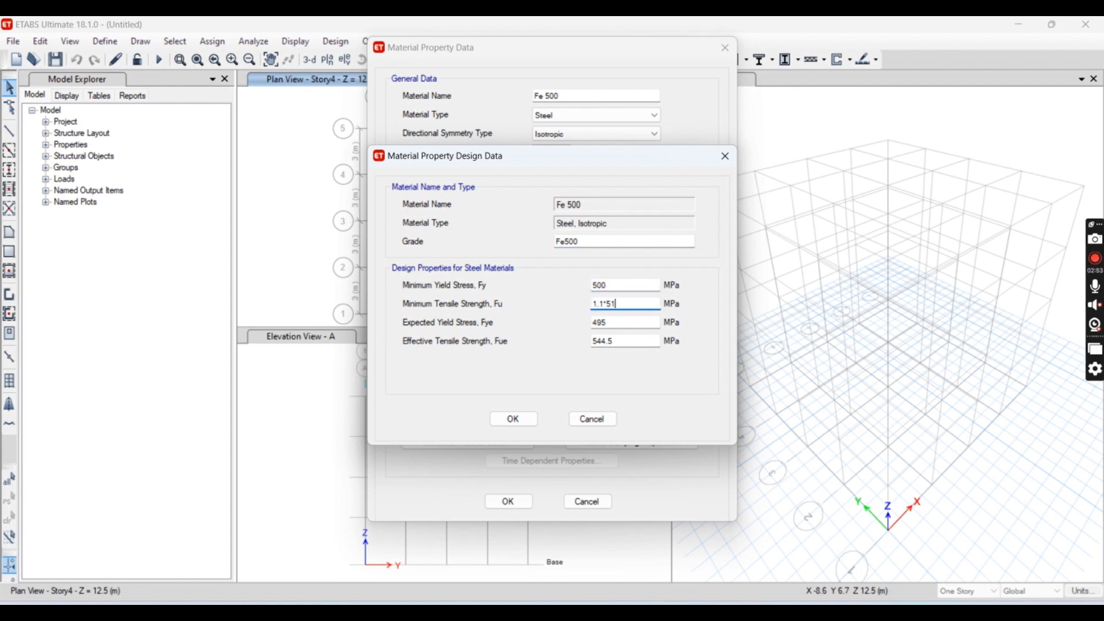
{"action": "key", "text": "BackSpace"}
{"action": "type", "text": "00"}
{"action": "key", "text": "Tab"}
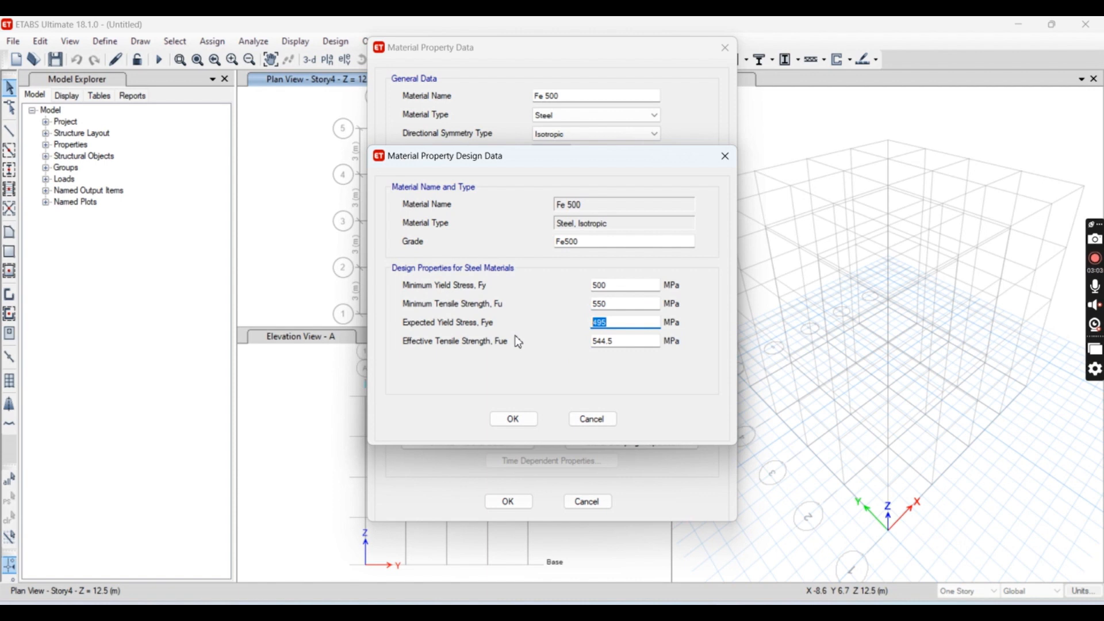
Step: Set Fe 500's expected yield stress to 0.9*500 and effective tensile strength to 0.9*550, and save the material definitions
{"action": "type", "text": "0.9*500"}
{"action": "key", "text": "Tab"}
{"action": "type", "text": "0"}
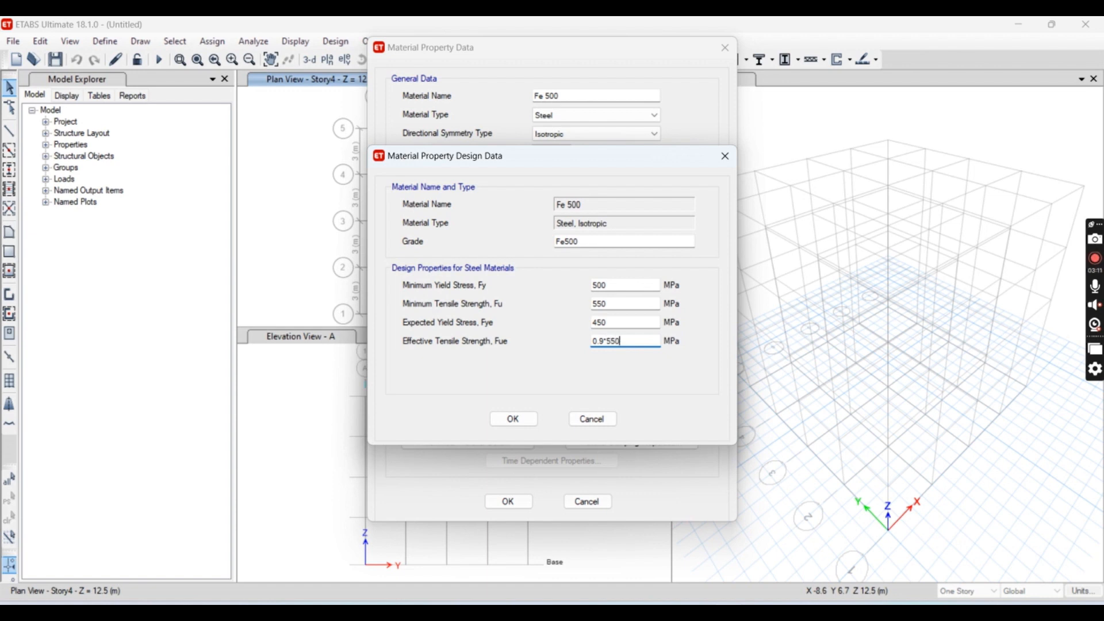
{"action": "left_click", "coordinate": [612, 303]}
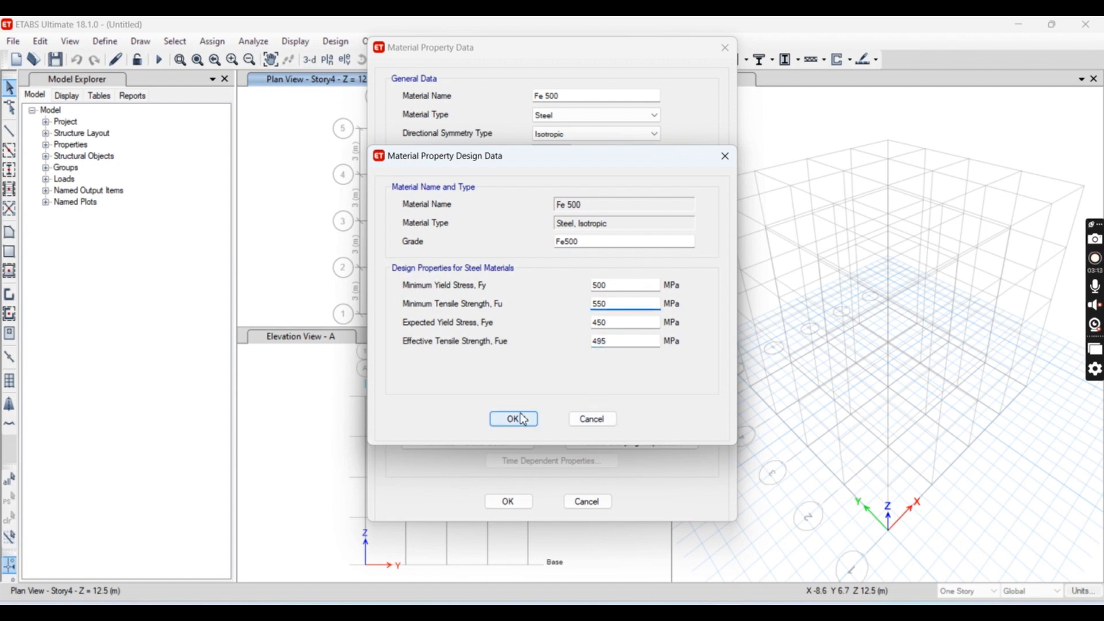
{"action": "left_click", "coordinate": [526, 421]}
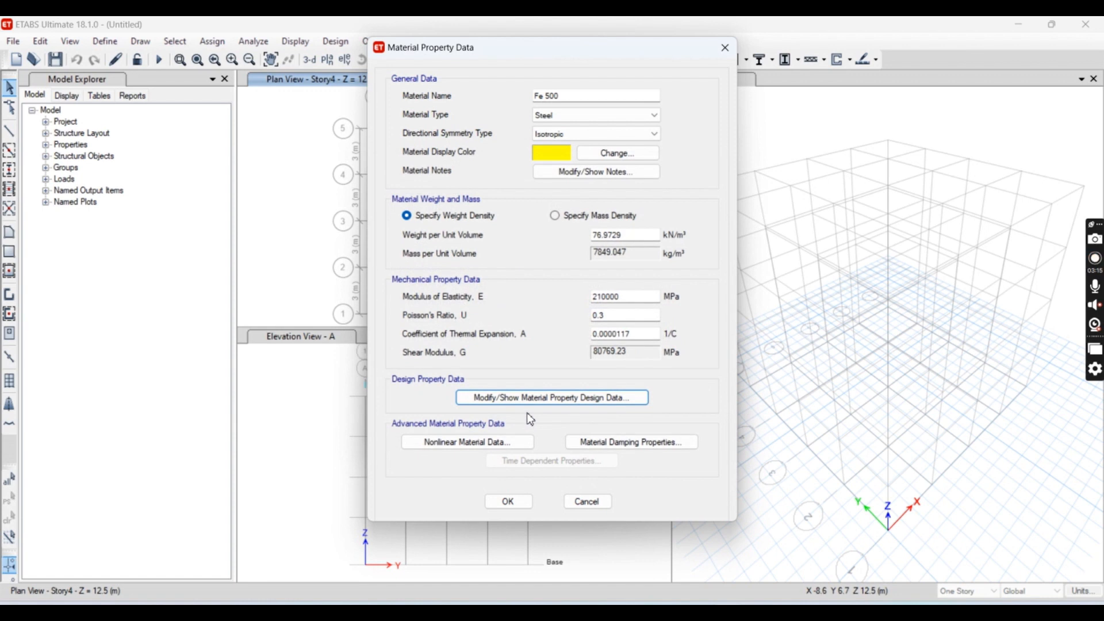
{"action": "left_click", "coordinate": [508, 500]}
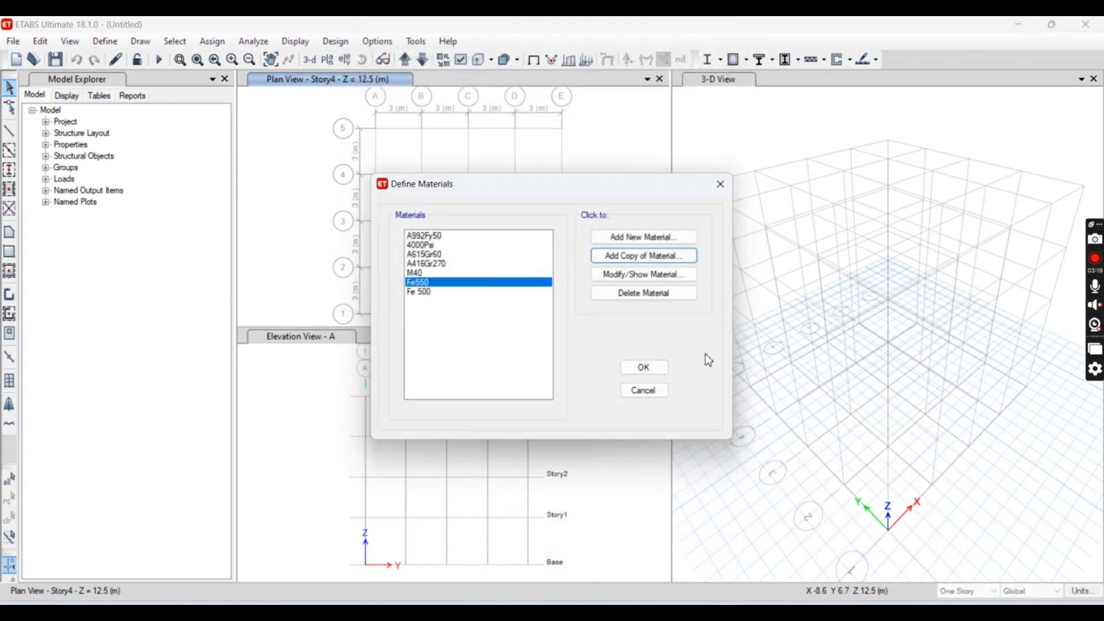
{"action": "left_click", "coordinate": [655, 371]}
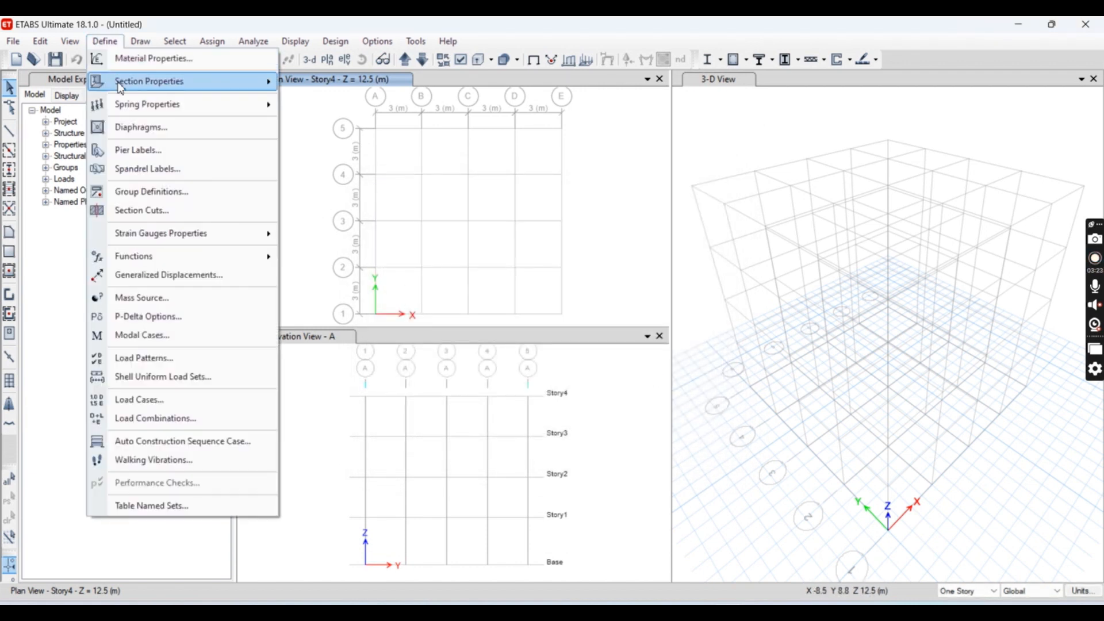
Step: Delete all the frame section properties that can be removed, from A-CompBm to SteelCol and including ISWB550
{"action": "mouse_move", "coordinate": [122, 87]}
{"action": "left_click", "coordinate": [405, 91]}
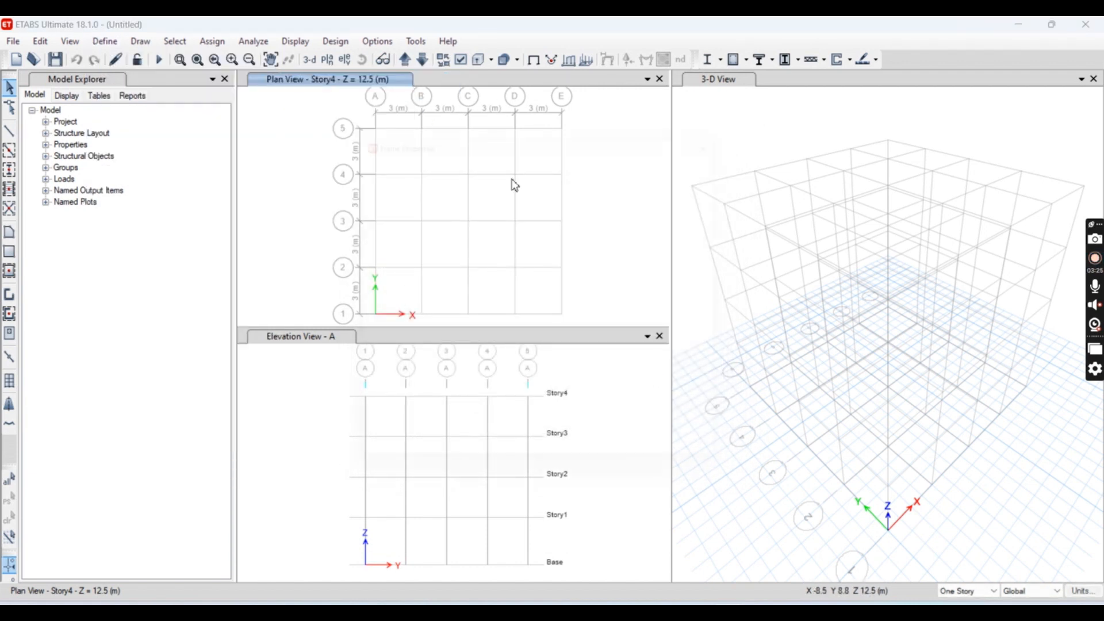
{"action": "left_click", "coordinate": [684, 293]}
{"action": "left_click_drag", "start_coordinate": [491, 250], "coordinate": [517, 338]}
{"action": "left_click", "coordinate": [549, 432]}
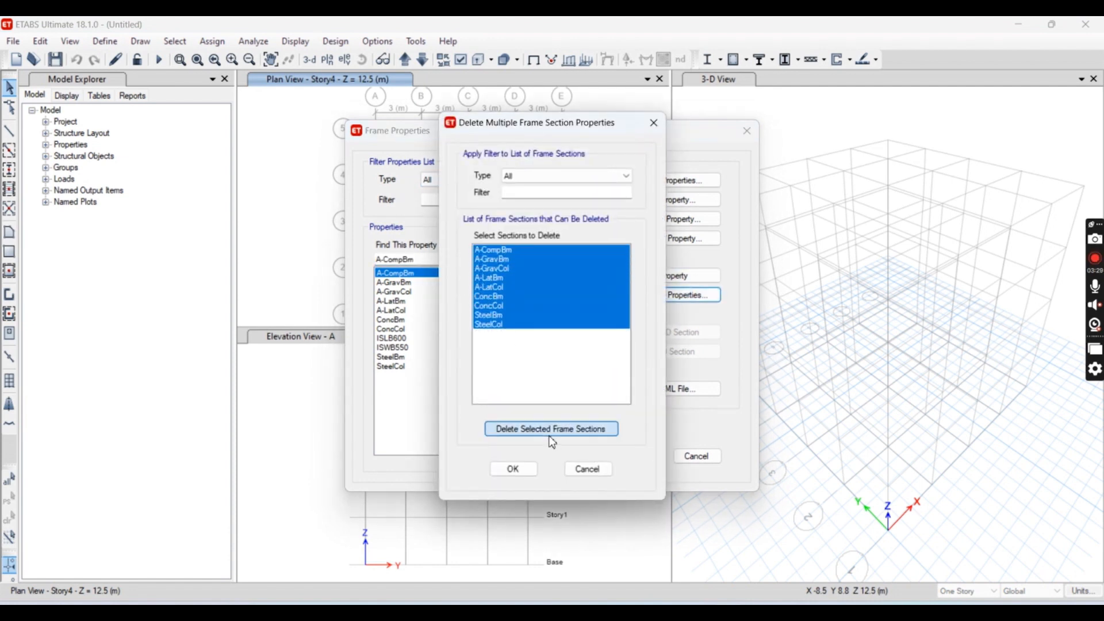
{"action": "left_click", "coordinate": [526, 259]}
{"action": "left_click", "coordinate": [566, 430]}
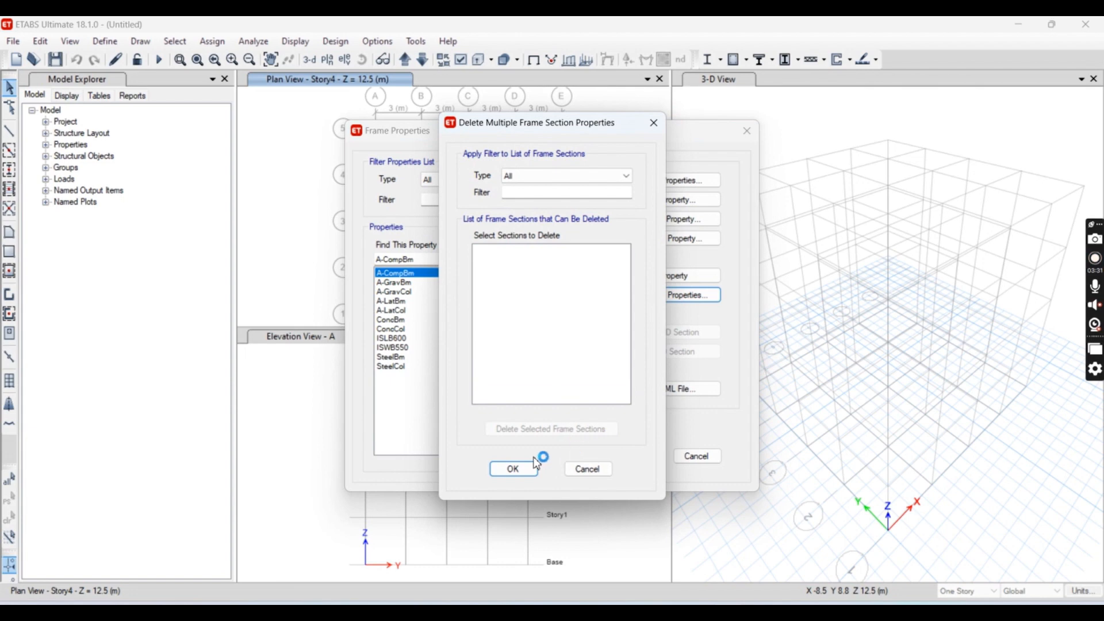
{"action": "left_click", "coordinate": [512, 469]}
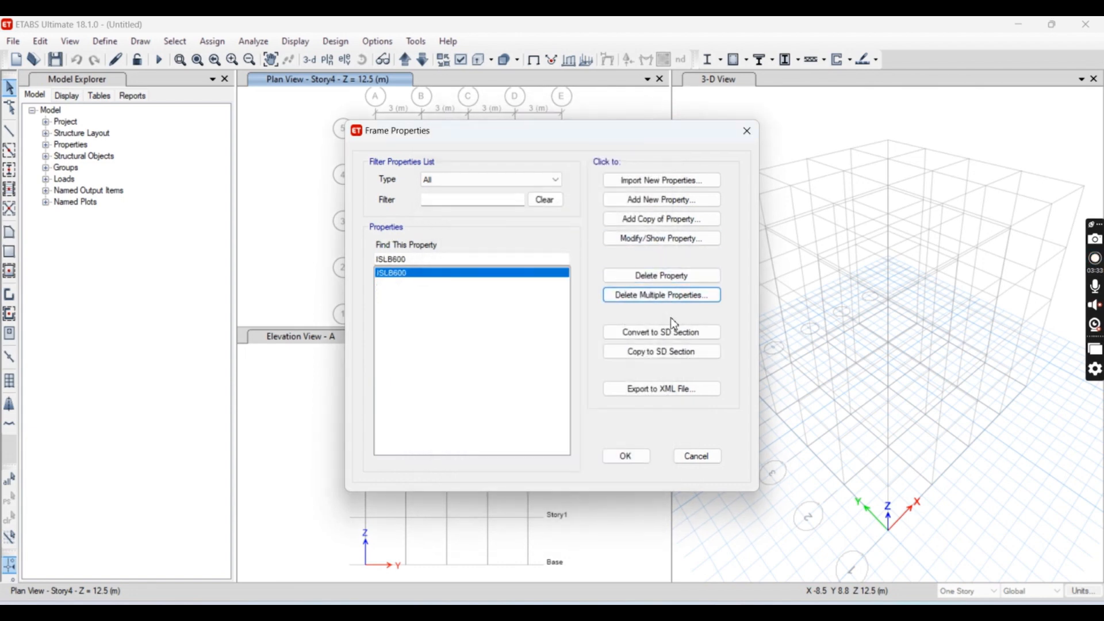
Step: Add a new concrete rectangular frame section named B350*350 and assign it the M40 material
{"action": "left_click", "coordinate": [669, 205]}
{"action": "left_click", "coordinate": [306, 266]}
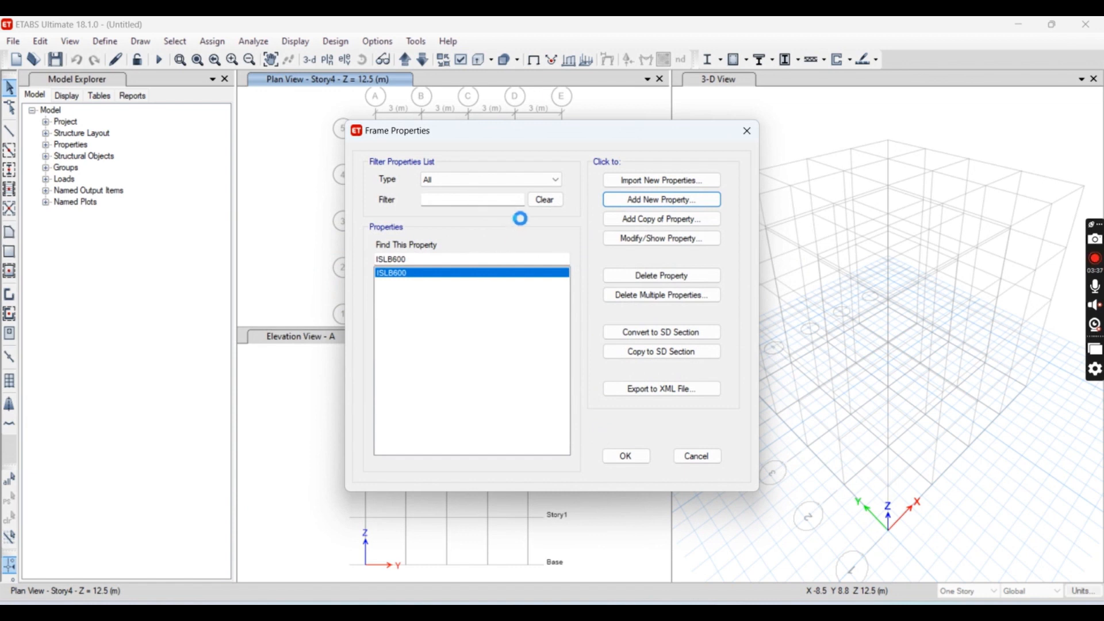
{"action": "type", "text": "B350*350"}
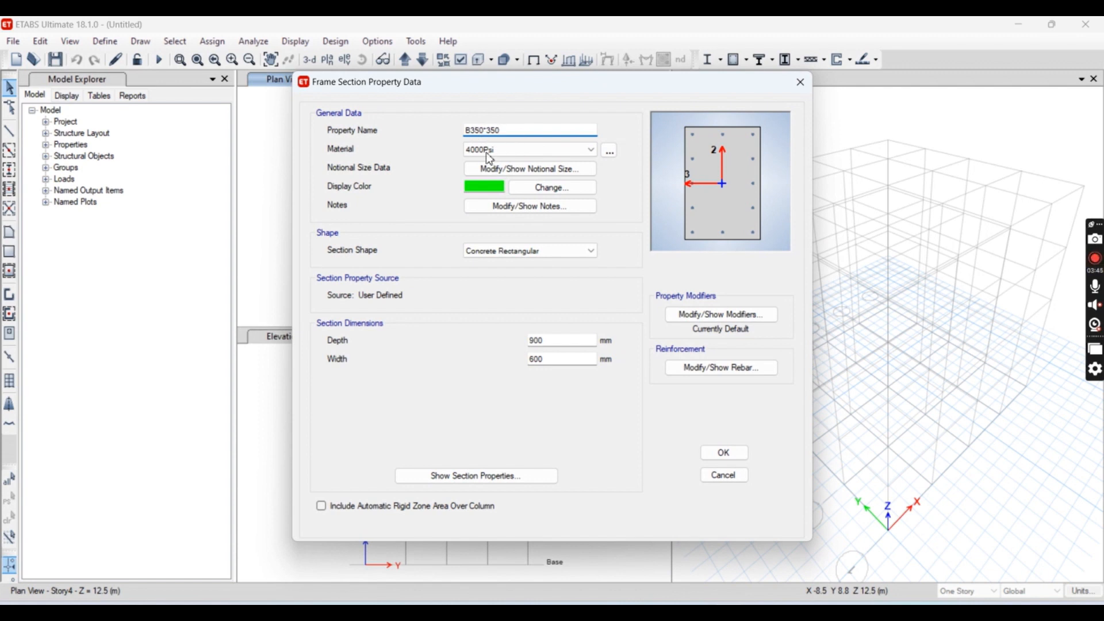
{"action": "left_click", "coordinate": [496, 150]}
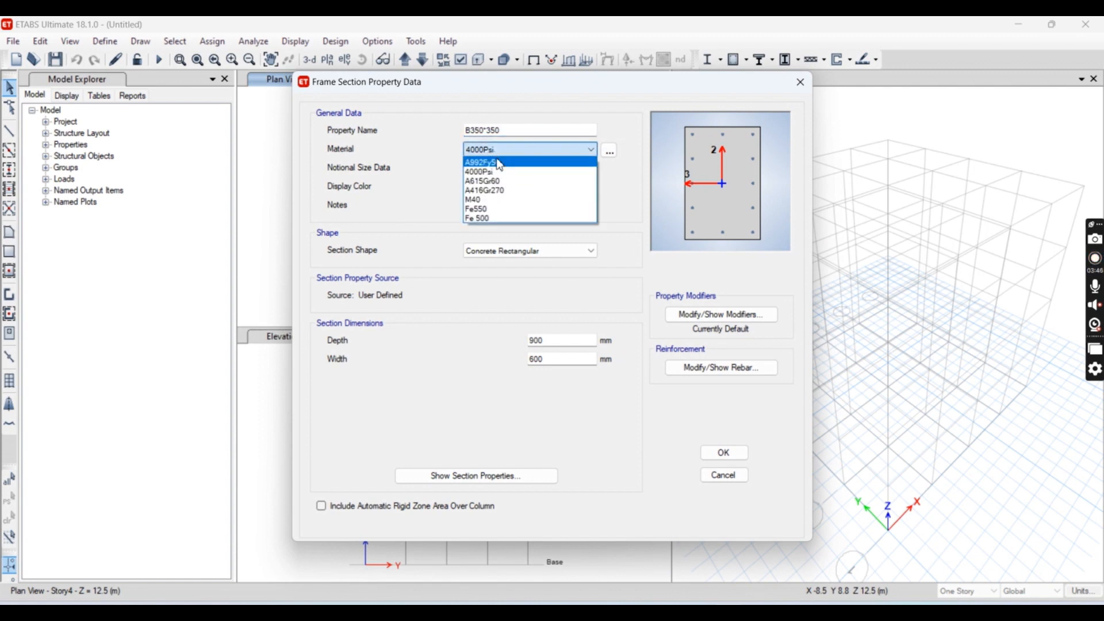
{"action": "left_click", "coordinate": [510, 201]}
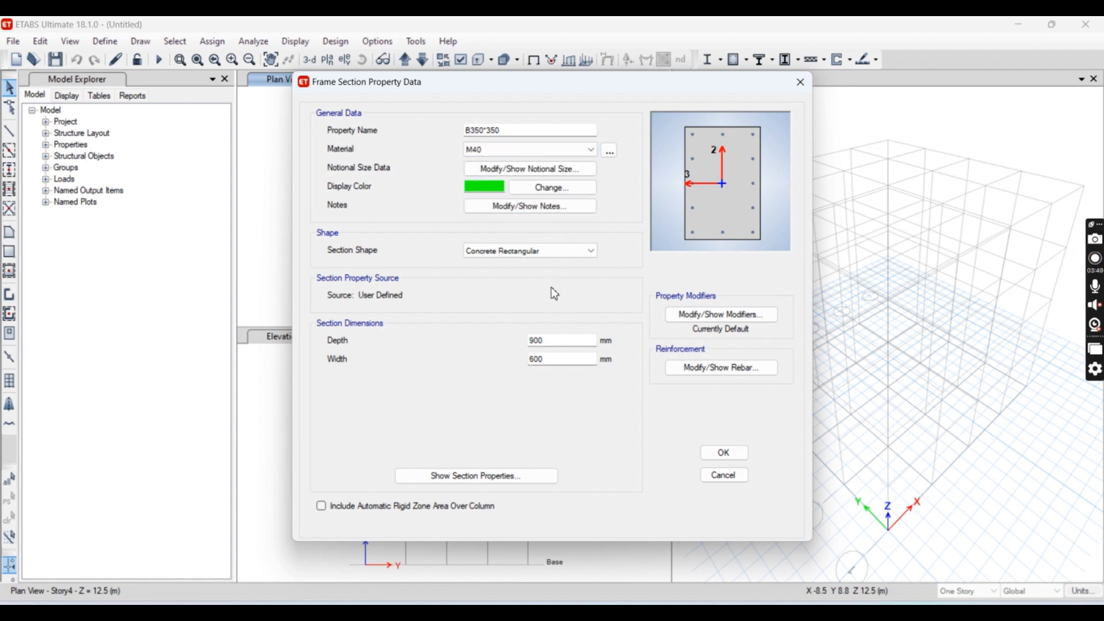
Step: Set the B350*350 section's depth and width to 350 mm each and open its property modifiers
{"action": "double_click", "coordinate": [530, 340]}
{"action": "type", "text": "350"}
{"action": "key", "text": "Tab"}
{"action": "type", "text": "350"}
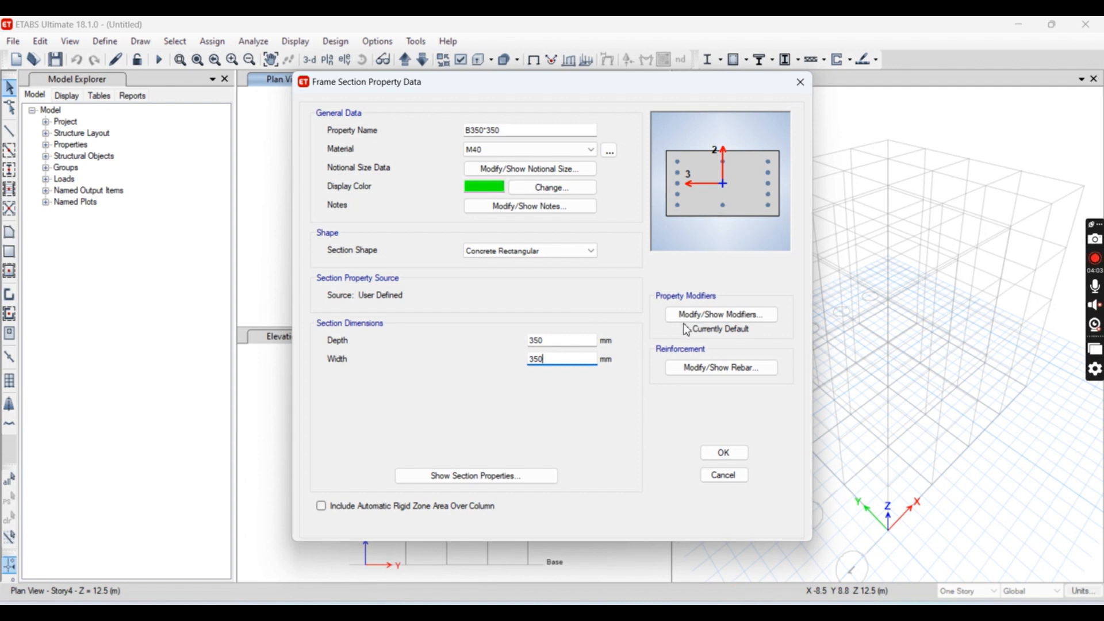
{"action": "left_click", "coordinate": [721, 314]}
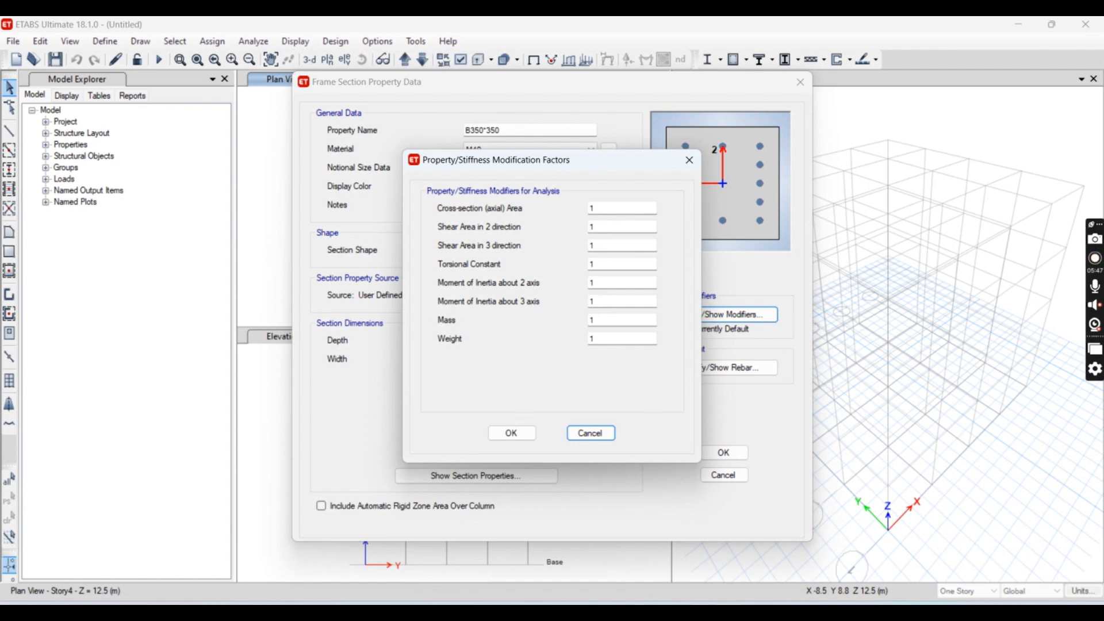
Step: Open the reference image 11.png from the Desktop folder and examine the stiffness modifiers for beams, columns, walls and slabs
{"action": "key", "text": "super+e"}
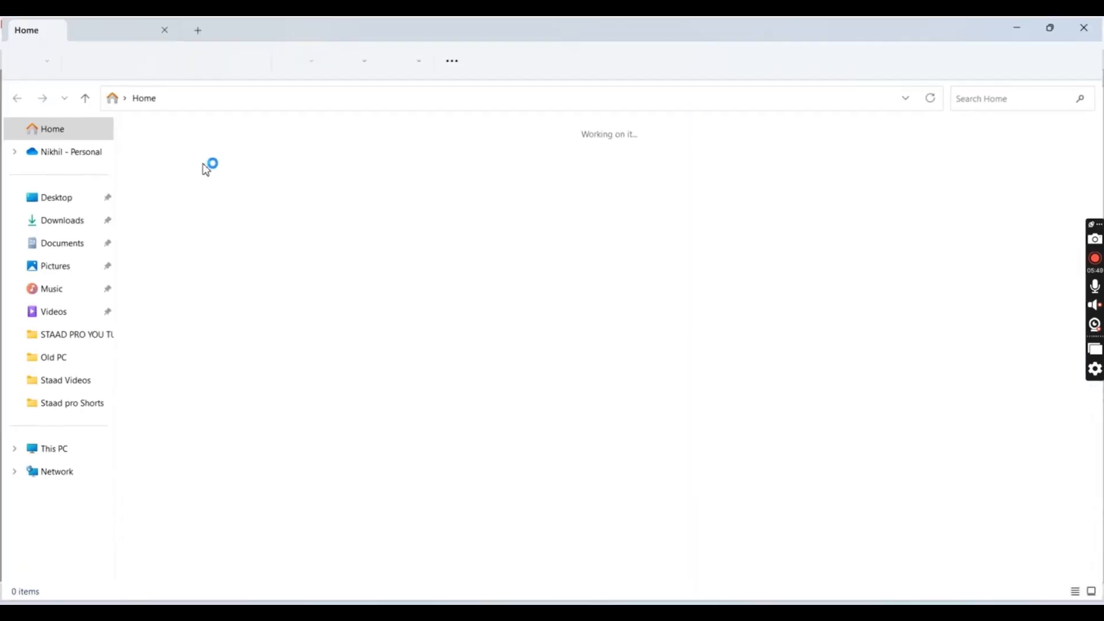
{"action": "left_click", "coordinate": [46, 229]}
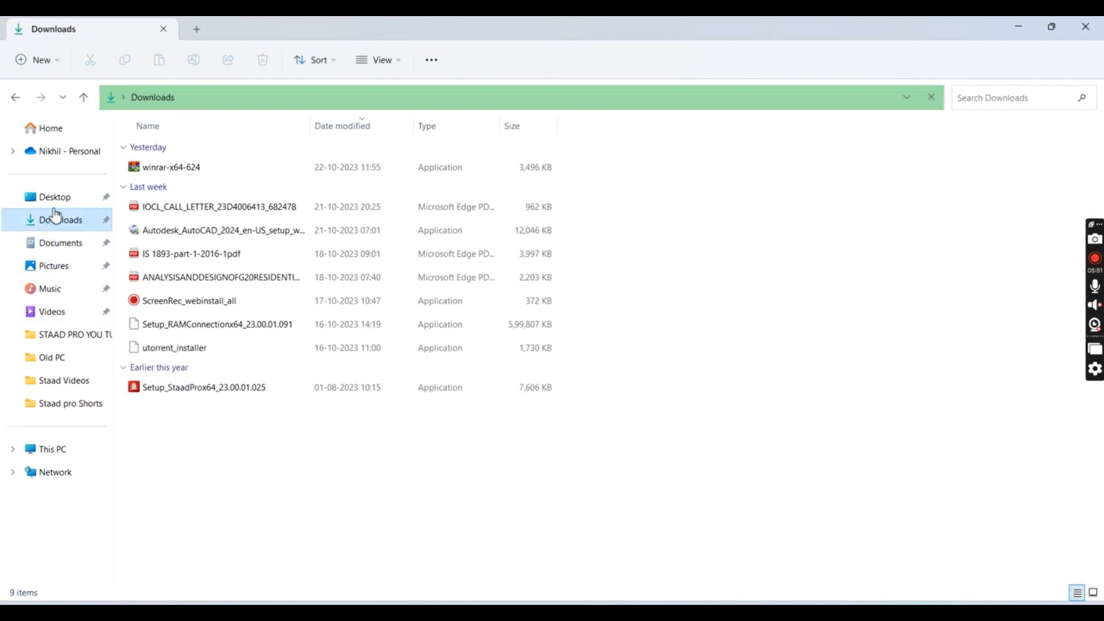
{"action": "left_click", "coordinate": [52, 197]}
{"action": "double_click", "coordinate": [211, 315]}
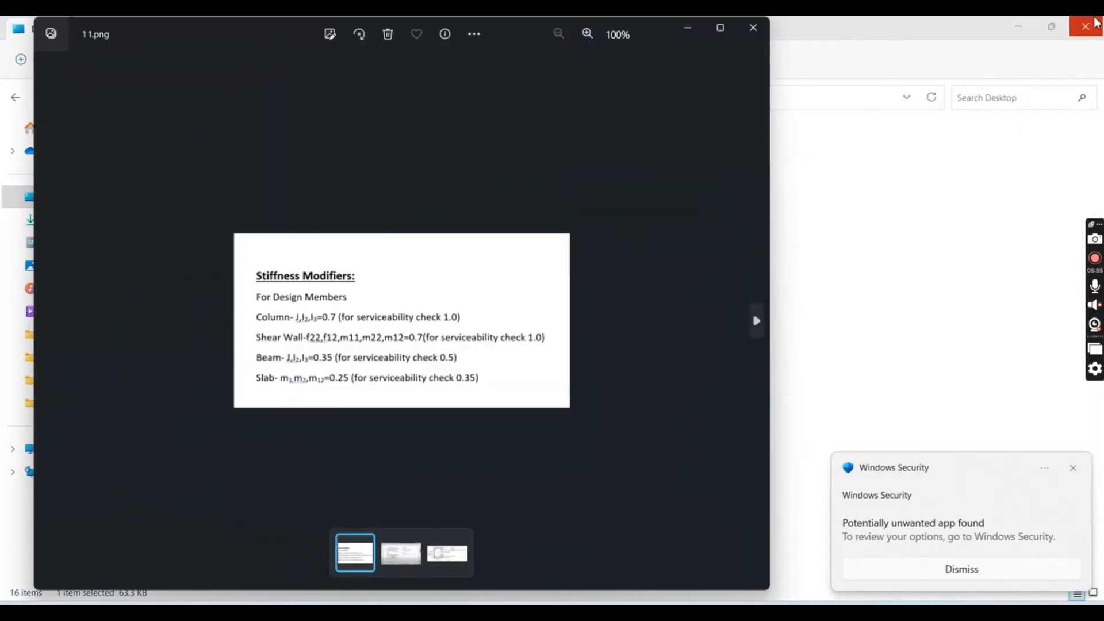
{"action": "left_click", "coordinate": [1094, 24]}
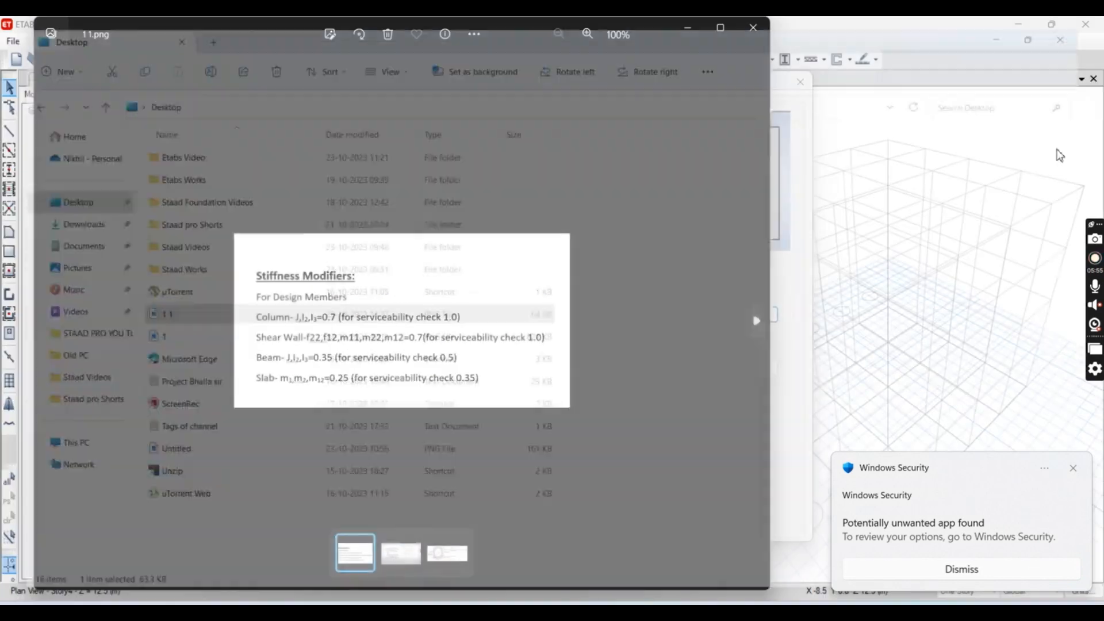
{"action": "left_click", "coordinate": [1075, 468]}
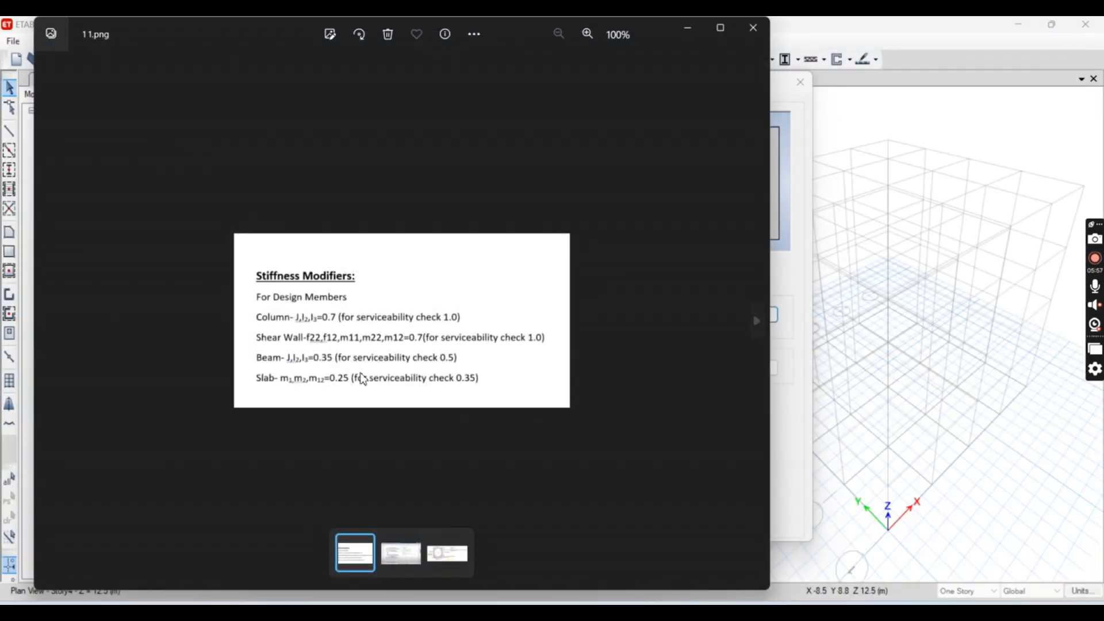
{"action": "scroll", "coordinate": [356, 368], "scroll_direction": "up", "scroll_amount": 3}
{"action": "scroll", "coordinate": [292, 336], "scroll_direction": "up", "scroll_amount": 2}
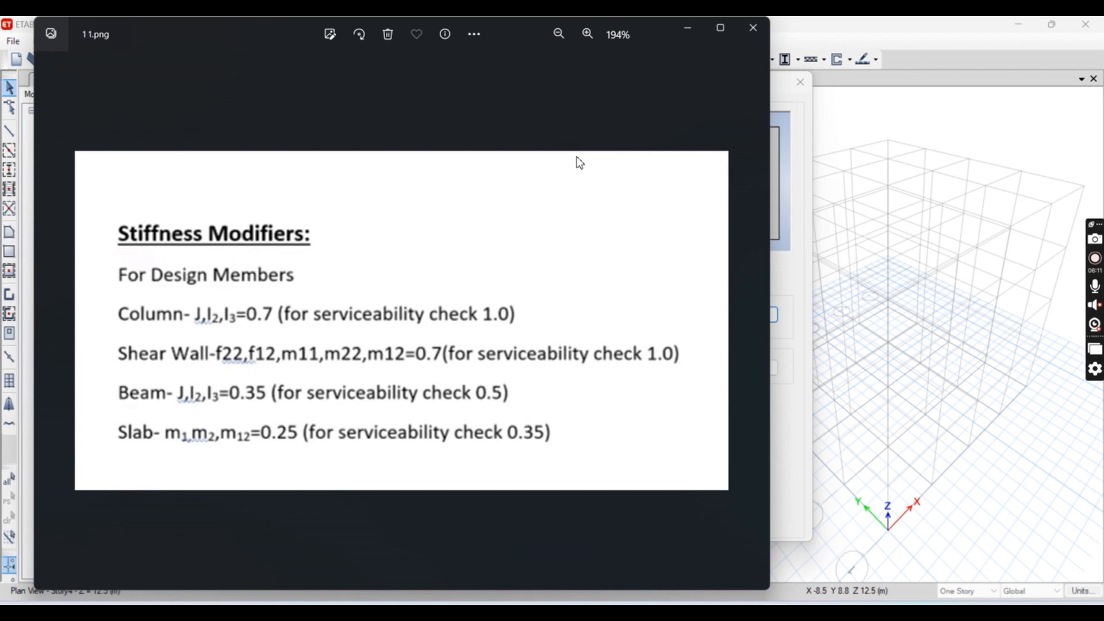
{"action": "left_click", "coordinate": [687, 29]}
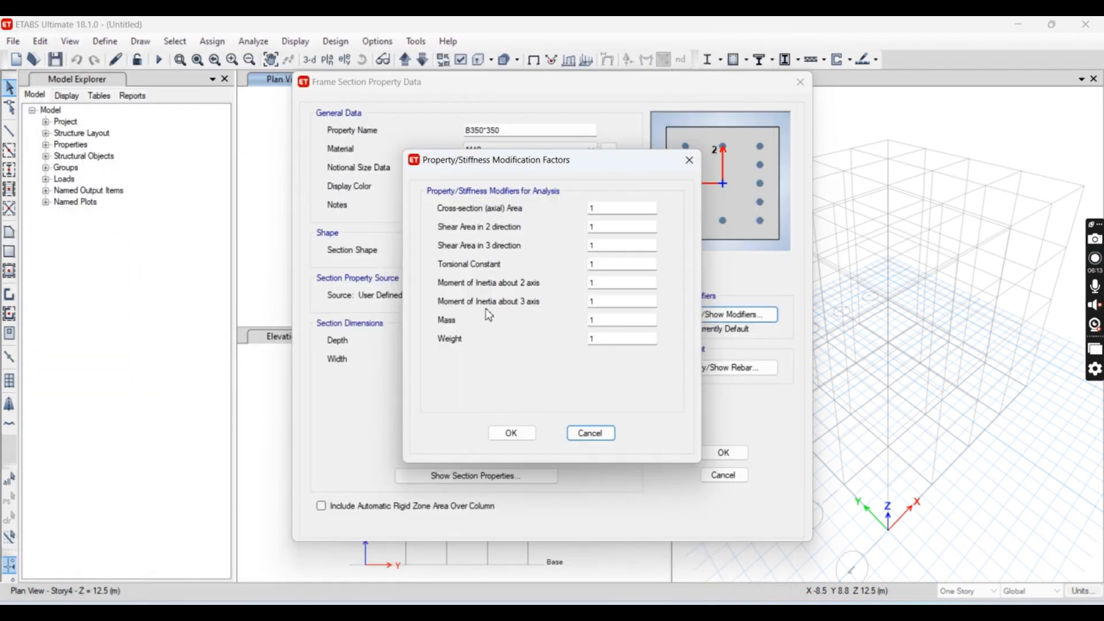
Step: Set the beam section's torsional constant and moment of inertia modifiers about the 2 and 3 axes to 0.35
{"action": "double_click", "coordinate": [592, 264]}
{"action": "type", "text": "0.35"}
{"action": "double_click", "coordinate": [609, 281]}
{"action": "type", "text": "0.35"}
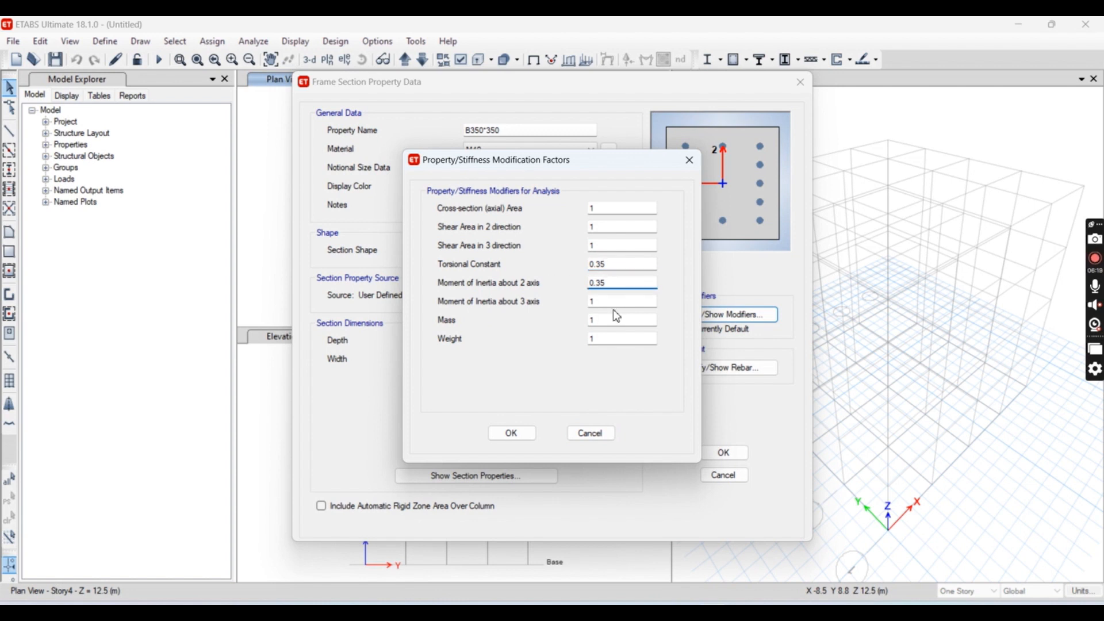
{"action": "double_click", "coordinate": [595, 301]}
{"action": "type", "text": "0.35"}
{"action": "left_click", "coordinate": [512, 433]}
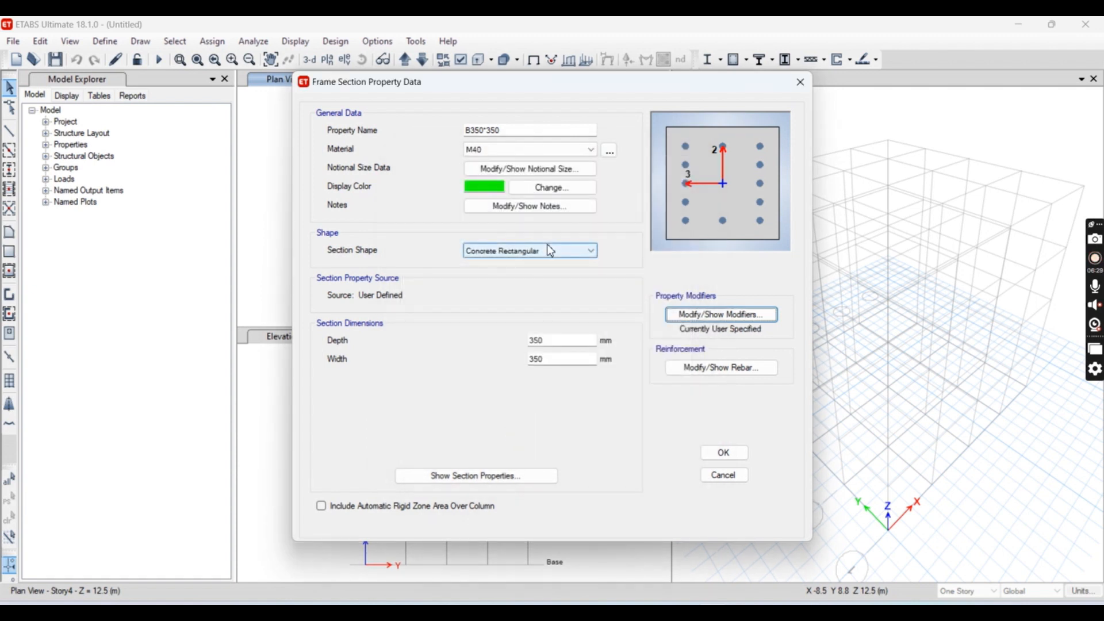
Step: Set the B350*350 reinforcement to M3 Design Only (Beam) with Fe550 longitudinal bars and Fe 500 confinement bars
{"action": "left_click", "coordinate": [723, 368]}
{"action": "left_click", "coordinate": [396, 163]}
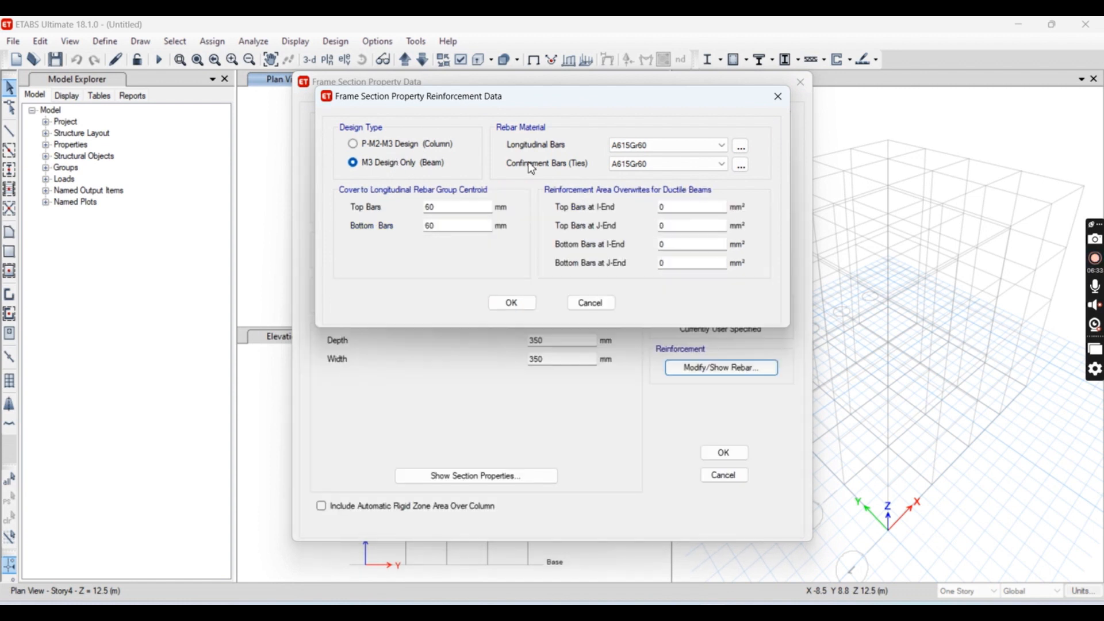
{"action": "left_click", "coordinate": [740, 146]}
{"action": "left_click", "coordinate": [643, 367]}
{"action": "left_click", "coordinate": [673, 146]}
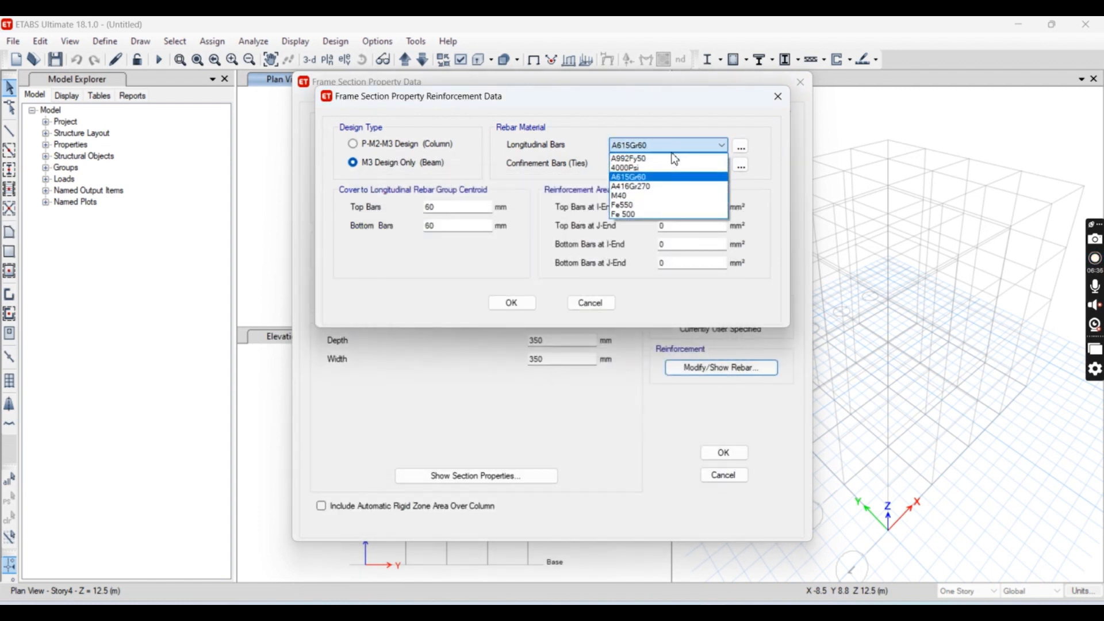
{"action": "left_click", "coordinate": [668, 205]}
{"action": "left_click", "coordinate": [650, 165]}
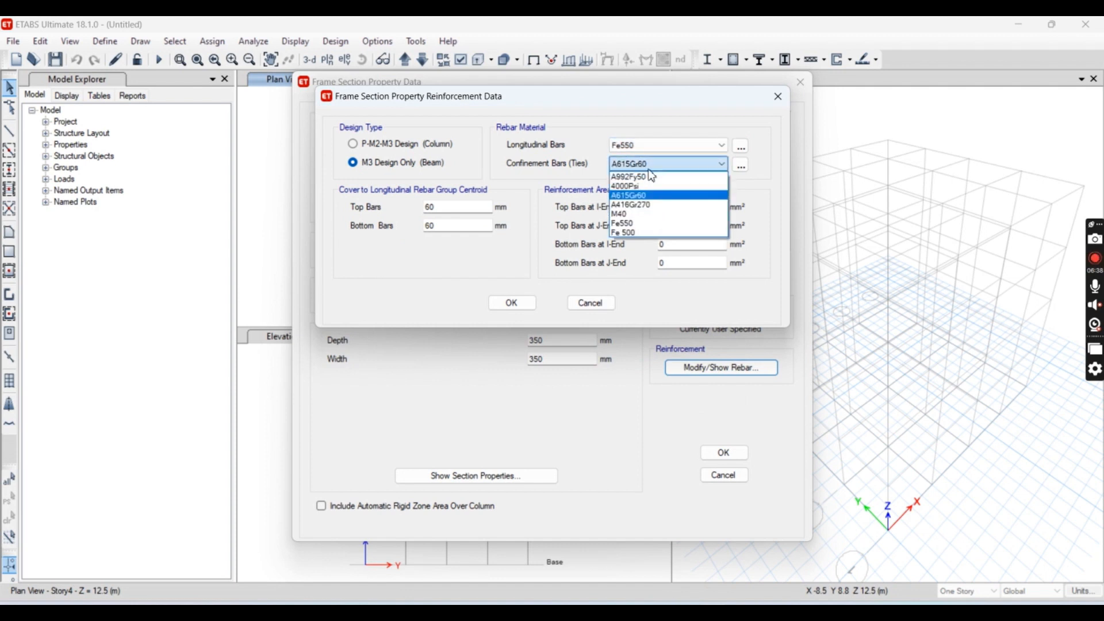
{"action": "left_click", "coordinate": [650, 233]}
Step: Set the cover to the top bars to 50 mm and save the reinforcement data and the B350*350 section
{"action": "left_click_drag", "start_coordinate": [443, 208], "coordinate": [361, 195]}
{"action": "type", "text": "50"}
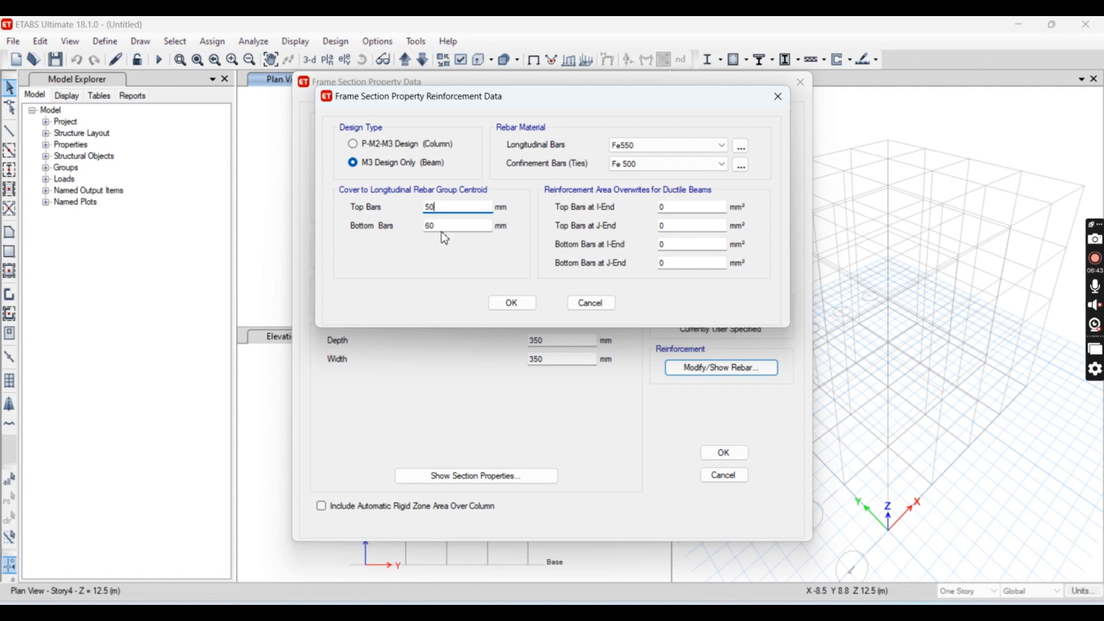
{"action": "key", "text": "Tab"}
{"action": "left_click", "coordinate": [511, 303]}
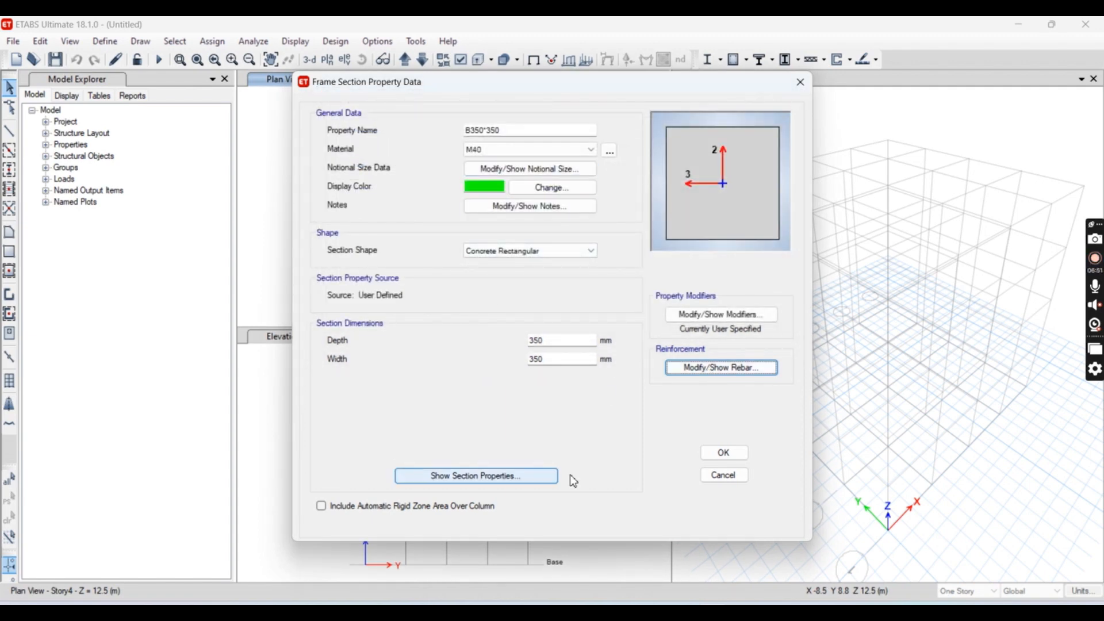
{"action": "left_click", "coordinate": [713, 457]}
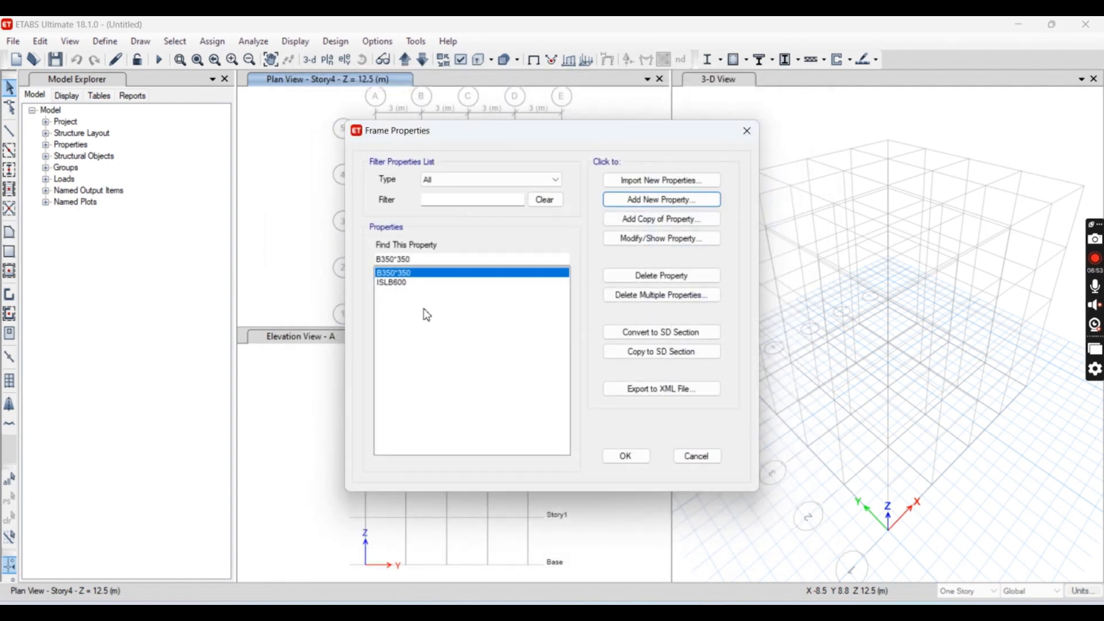
Step: Add a concrete rectangular frame section named C500*500 and assign it the M40 material
{"action": "left_click", "coordinate": [661, 201]}
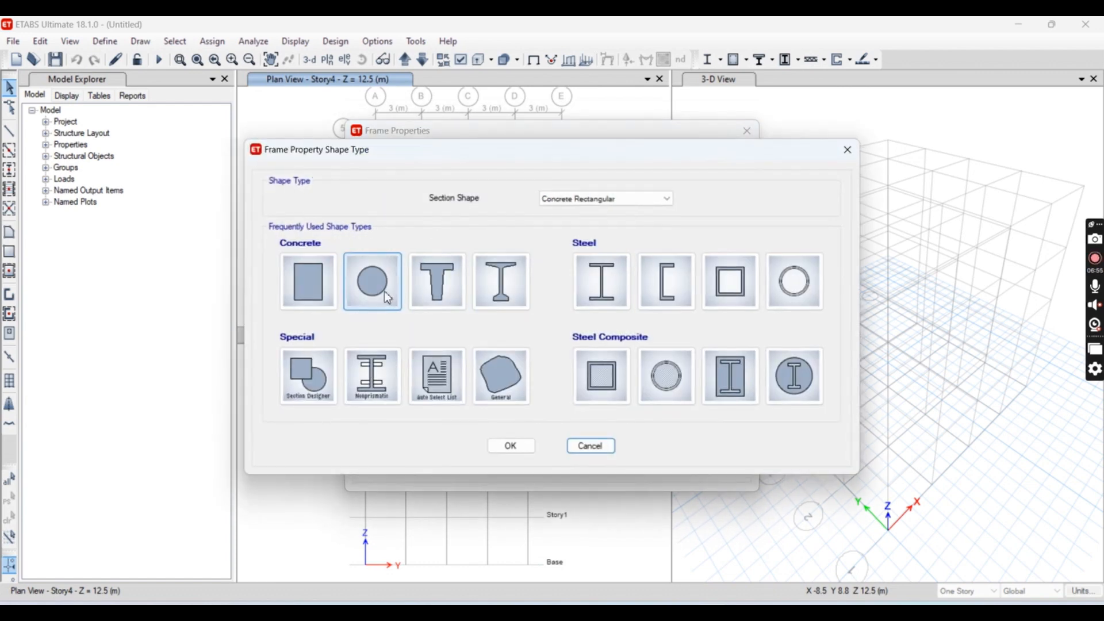
{"action": "left_click", "coordinate": [310, 281]}
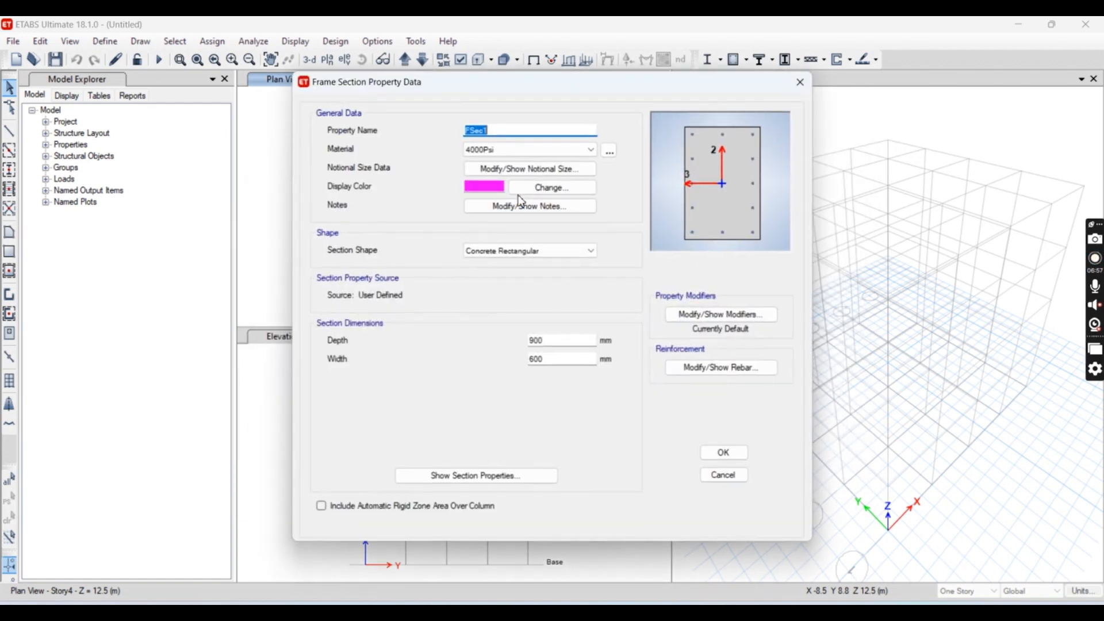
{"action": "type", "text": "C500*500"}
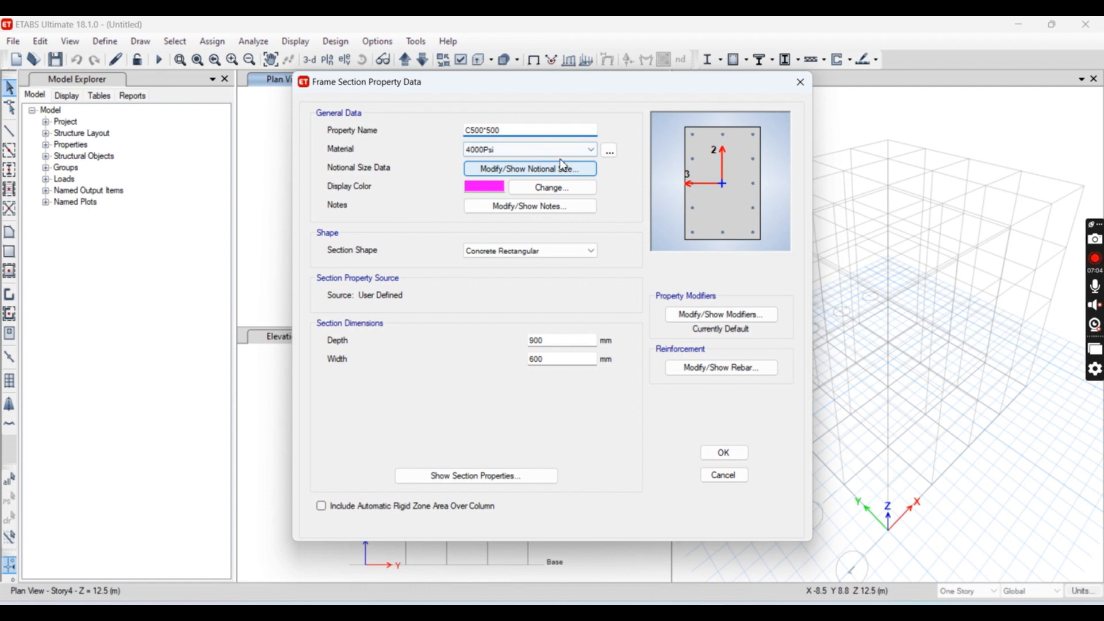
{"action": "left_click", "coordinate": [552, 149]}
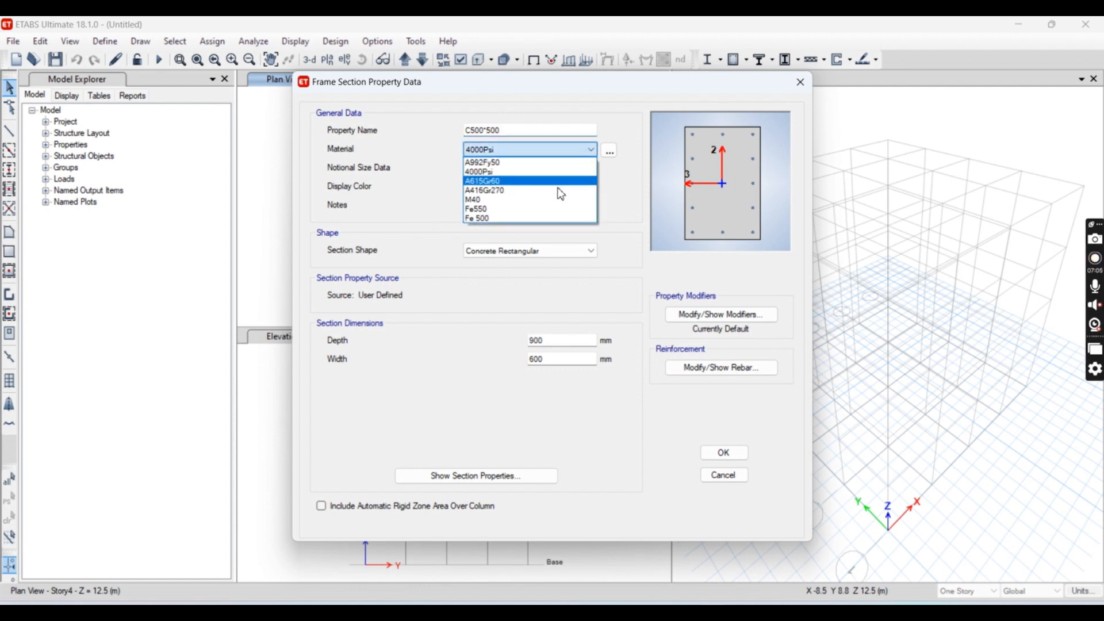
{"action": "left_click", "coordinate": [552, 199]}
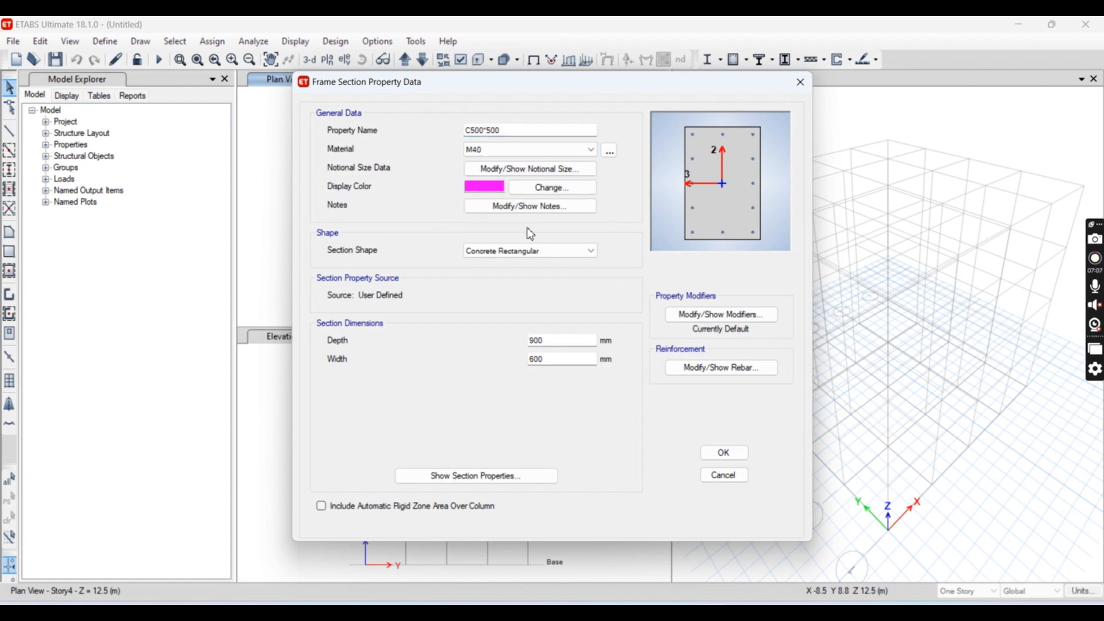
Step: Set the C500*500 section's depth and width to 500 mm each
{"action": "double_click", "coordinate": [542, 340]}
{"action": "type", "text": "500"}
{"action": "key", "text": "Tab"}
{"action": "type", "text": "500"}
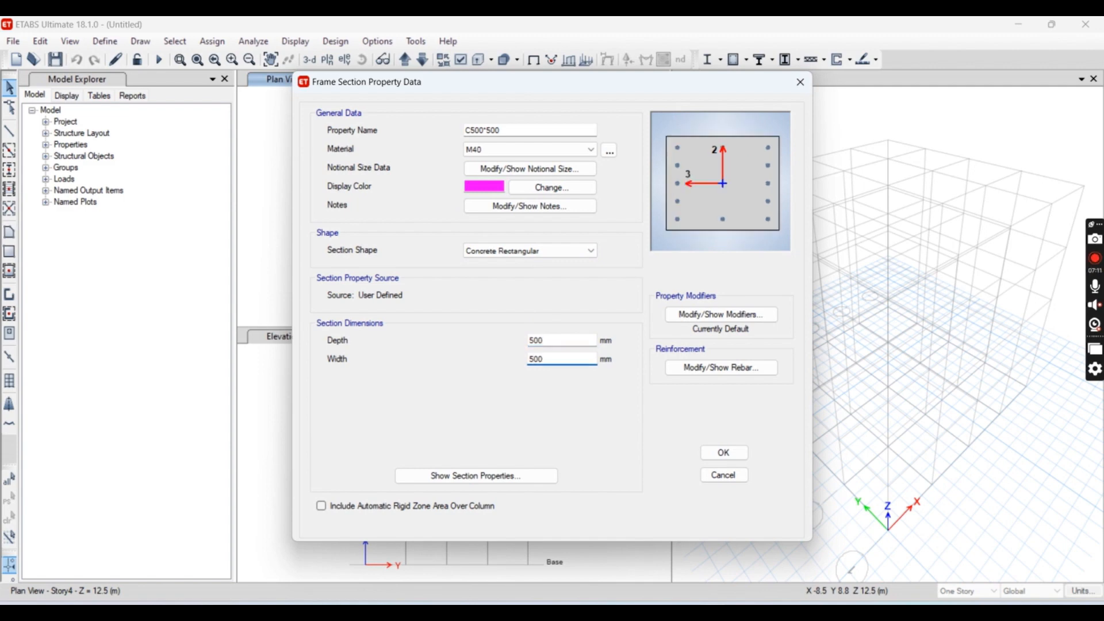
Step: Check the column modifiers in 11.png and set the section's torsional constant and moment of inertia modifiers about the 2 and 3 axes to 0.7
{"action": "left_click", "coordinate": [696, 317]}
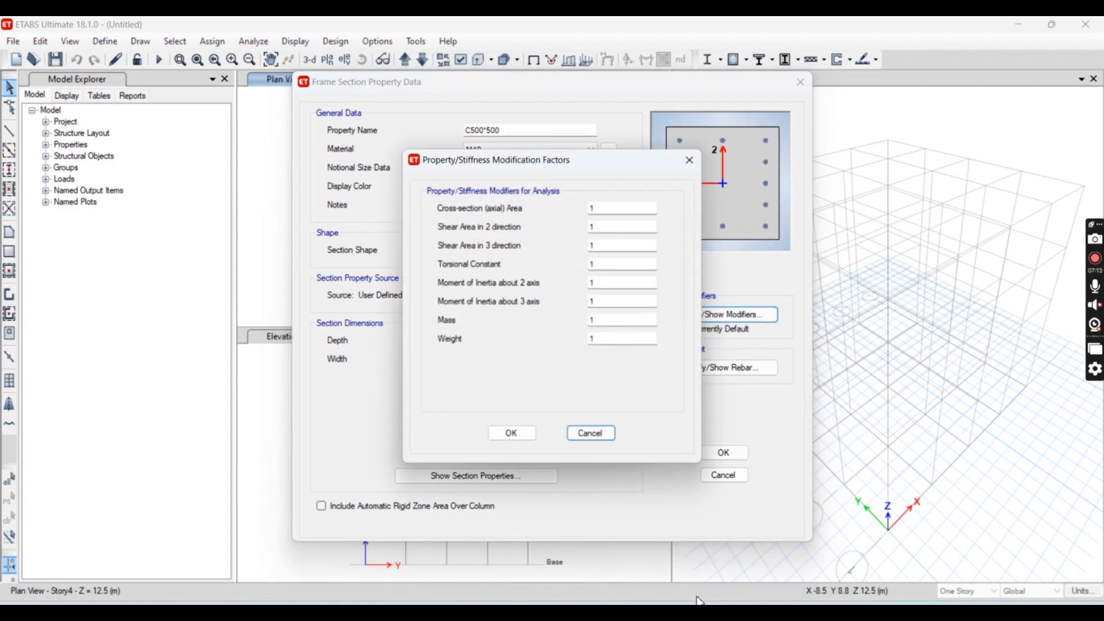
{"action": "left_click", "coordinate": [650, 604]}
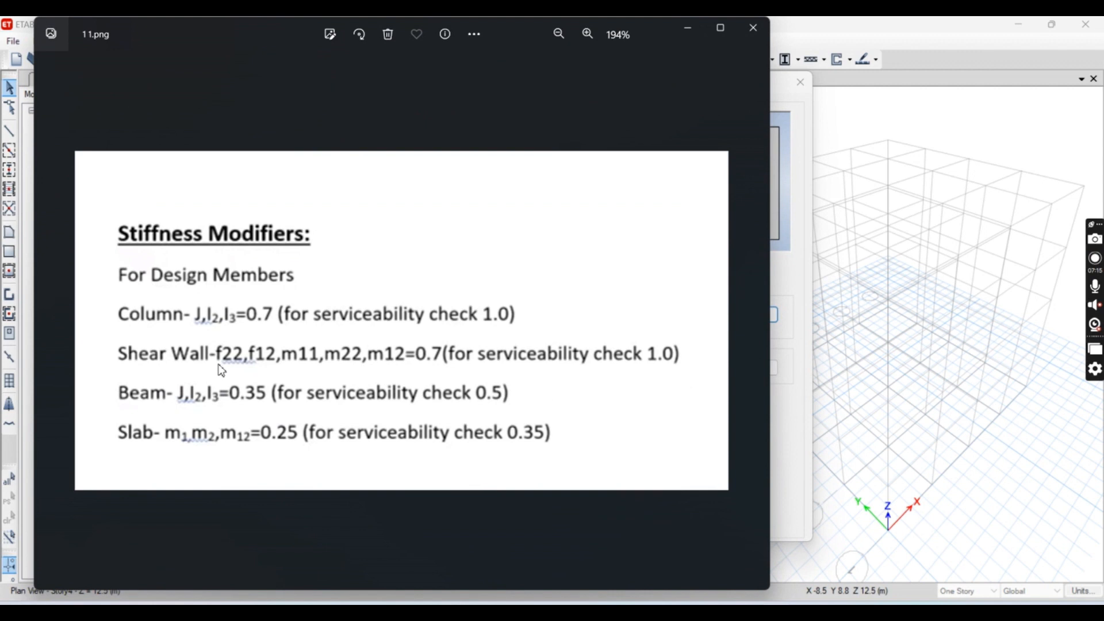
{"action": "left_click", "coordinate": [683, 33]}
{"action": "double_click", "coordinate": [604, 266]}
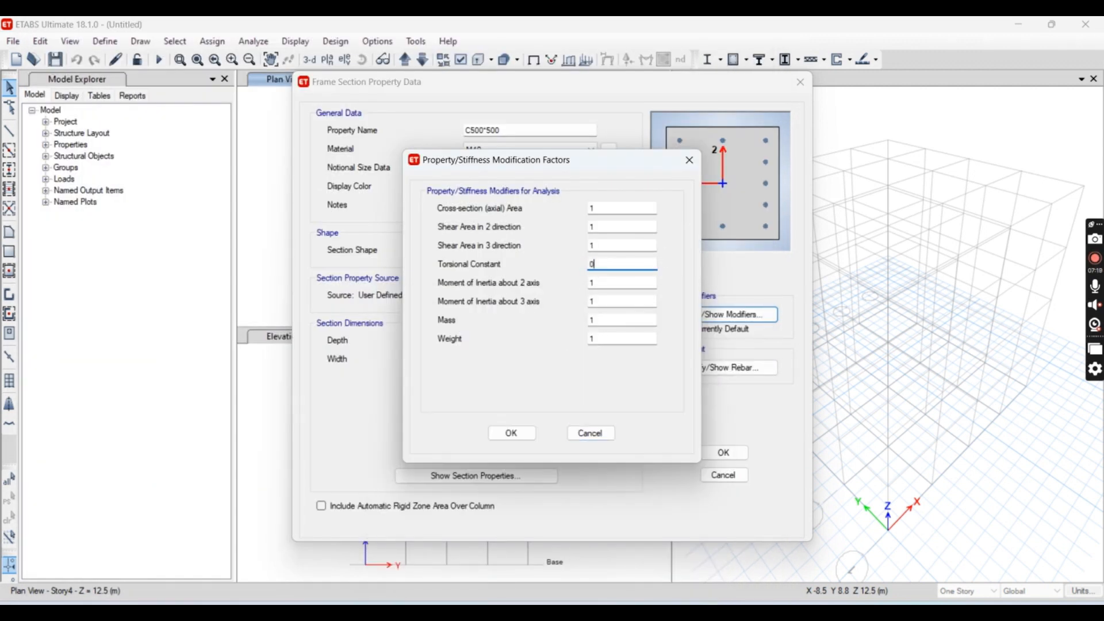
{"action": "key", "text": "Tab"}
{"action": "type", "text": "0.7"}
{"action": "key", "text": "Tab"}
{"action": "type", "text": "0."}
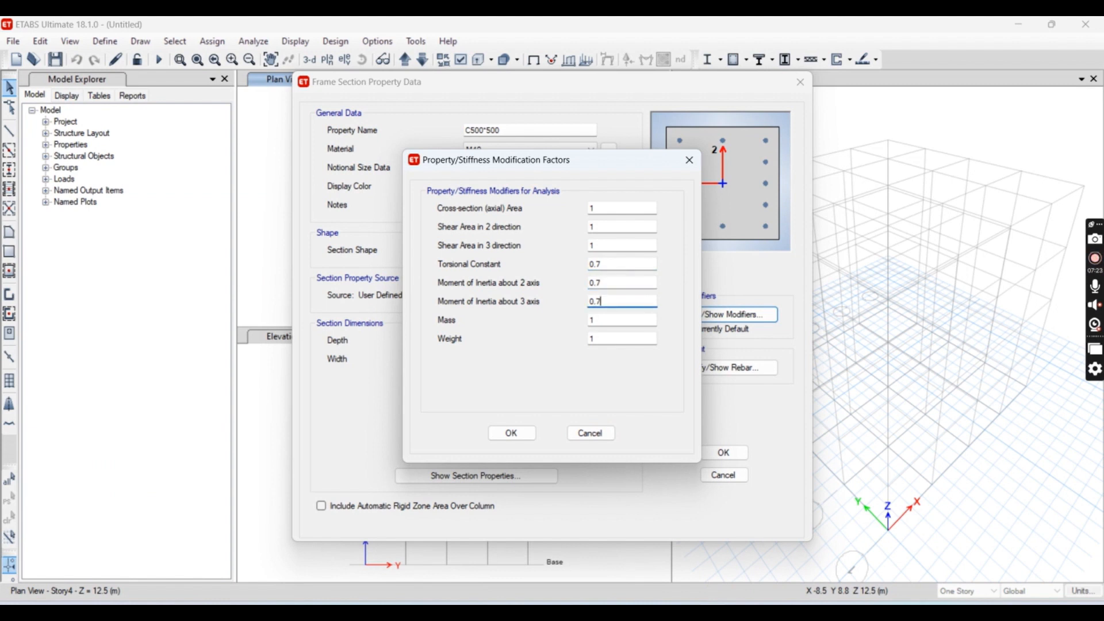
{"action": "left_click", "coordinate": [511, 432]}
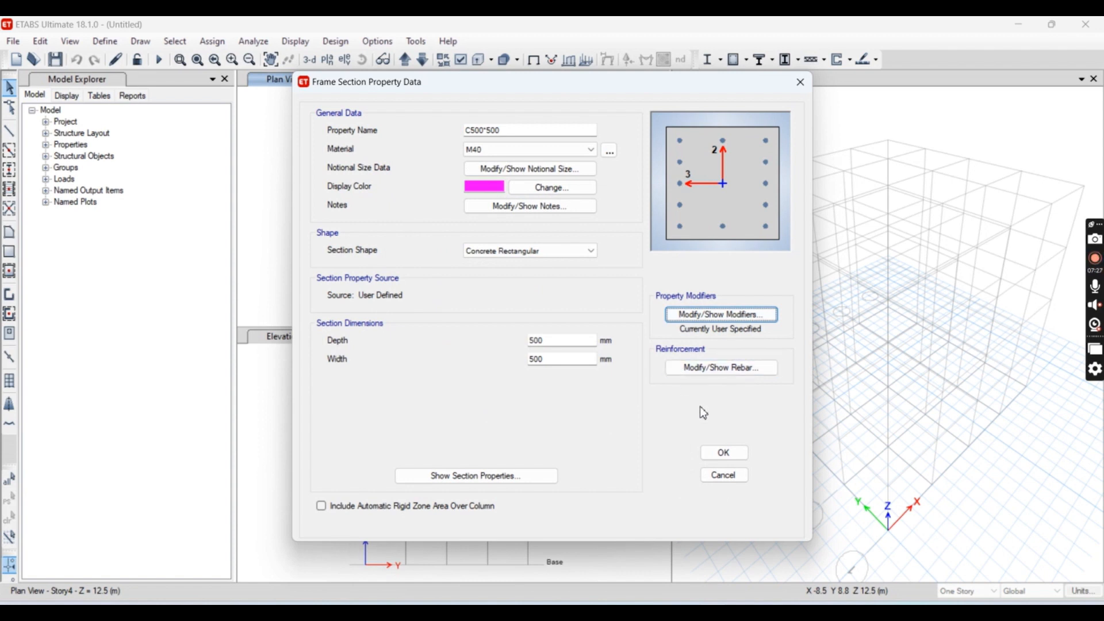
Step: Set the C500*500 column's rebar materials to Fe550 for longitudinal bars and Fe 500 for the confinement ties
{"action": "left_click", "coordinate": [721, 368]}
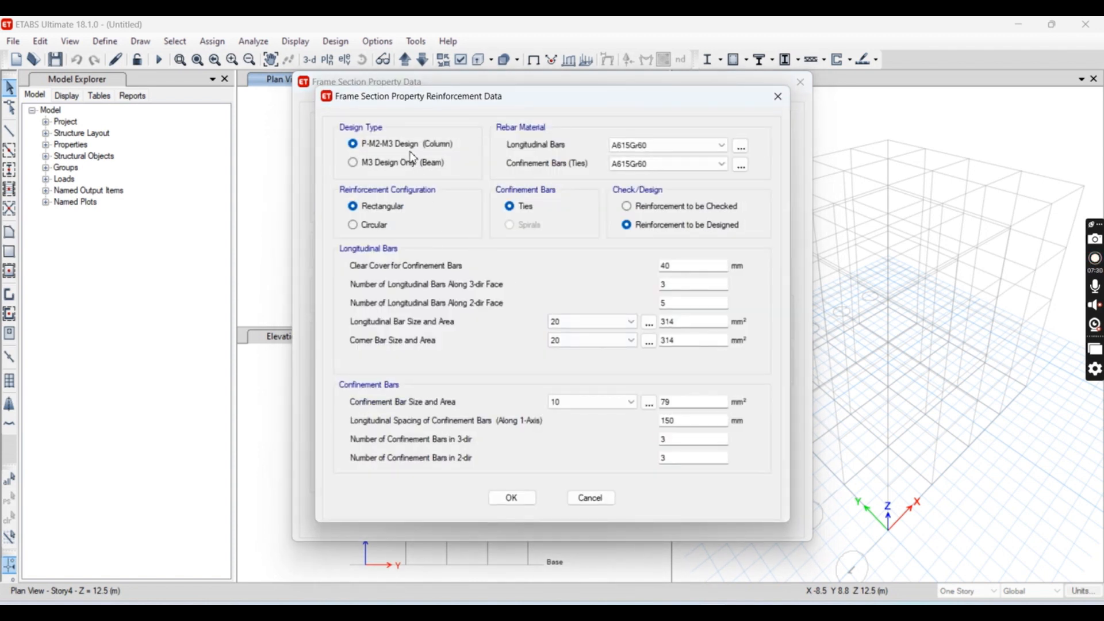
{"action": "left_click", "coordinate": [741, 146]}
{"action": "left_click", "coordinate": [641, 368]}
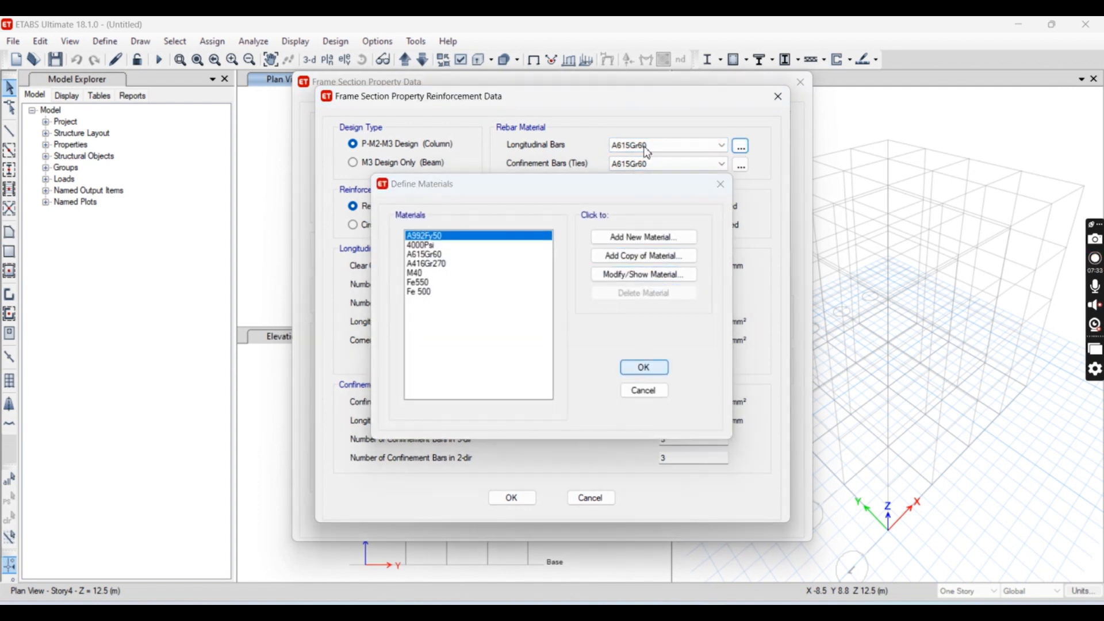
{"action": "left_click", "coordinate": [655, 145]}
{"action": "left_click", "coordinate": [670, 205]}
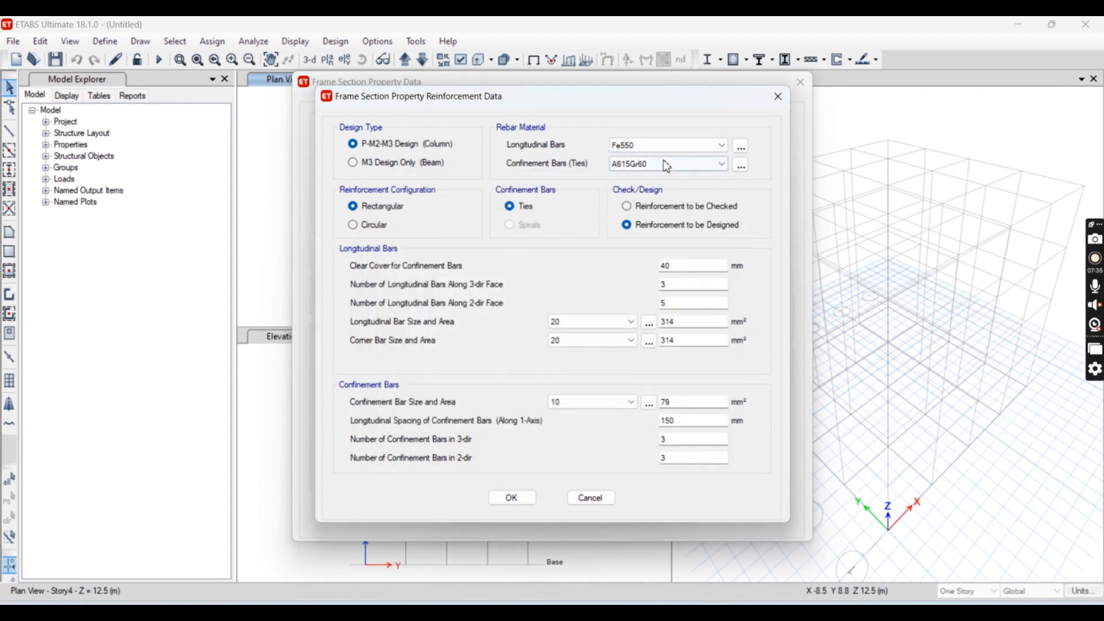
{"action": "left_click", "coordinate": [665, 164]}
{"action": "left_click", "coordinate": [666, 233]}
Step: Set the column's confinement bar size to 8, save the C500*500 section and finish the frame property definitions
{"action": "left_click", "coordinate": [608, 407]}
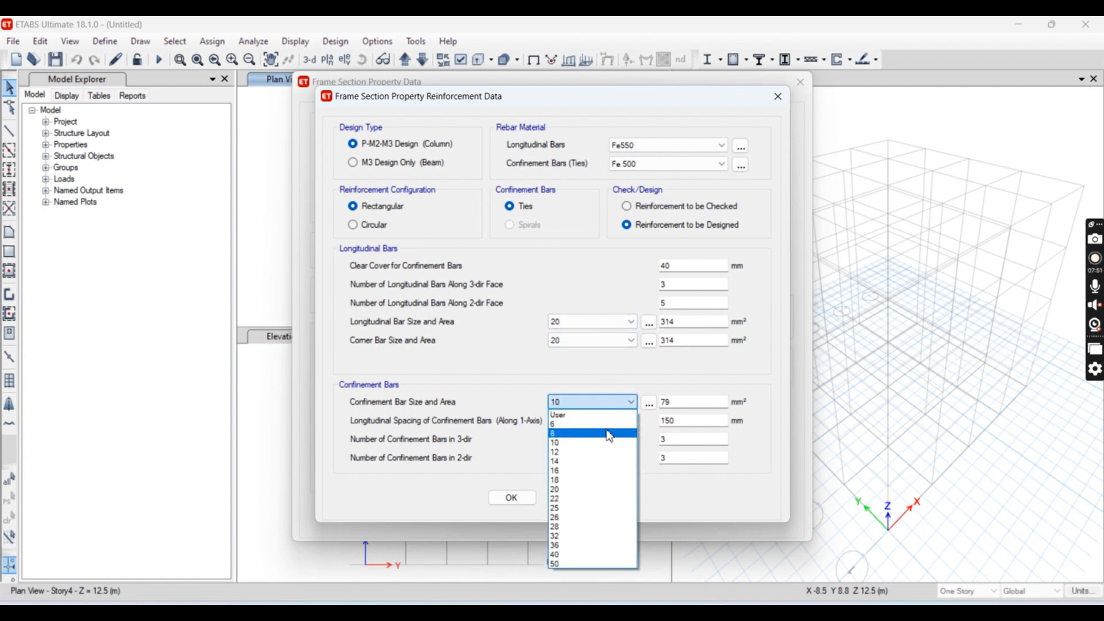
{"action": "left_click", "coordinate": [606, 430]}
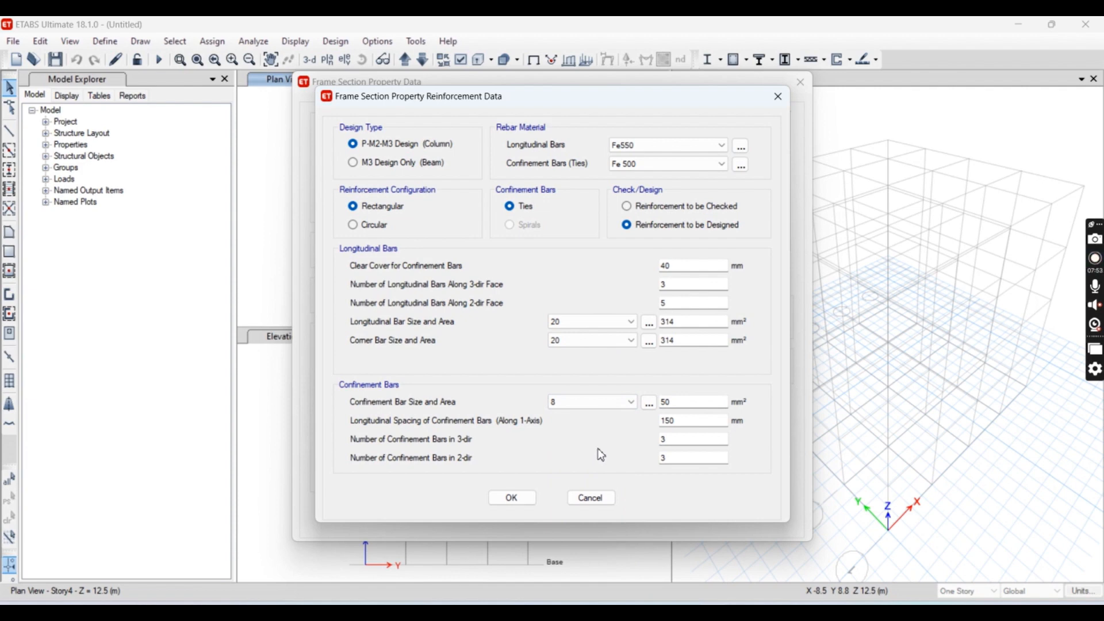
{"action": "left_click", "coordinate": [512, 496]}
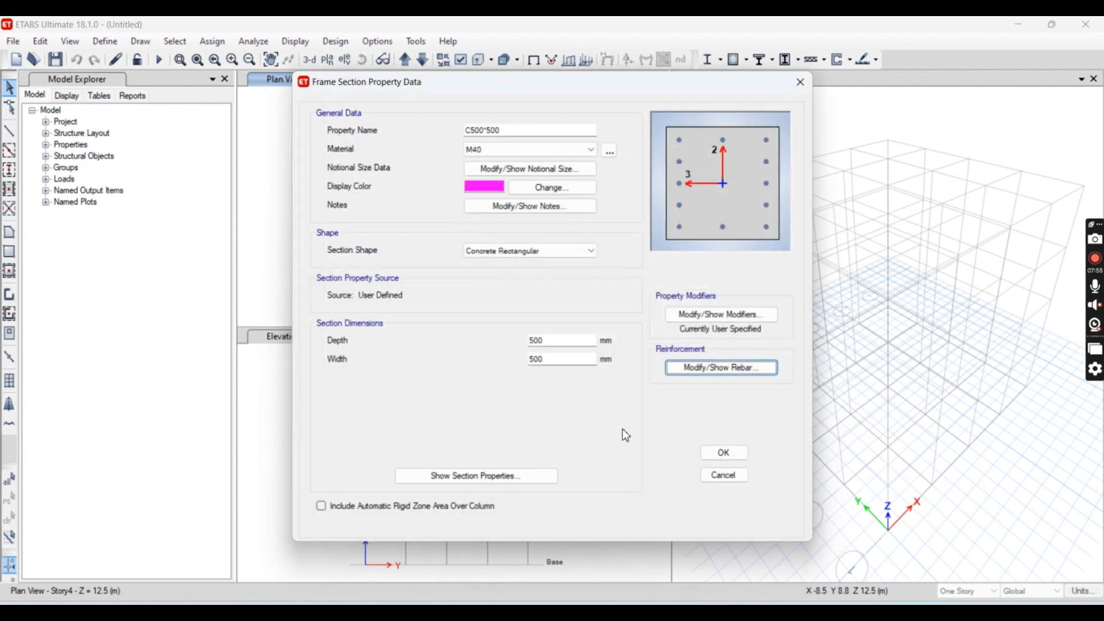
{"action": "left_click", "coordinate": [707, 452]}
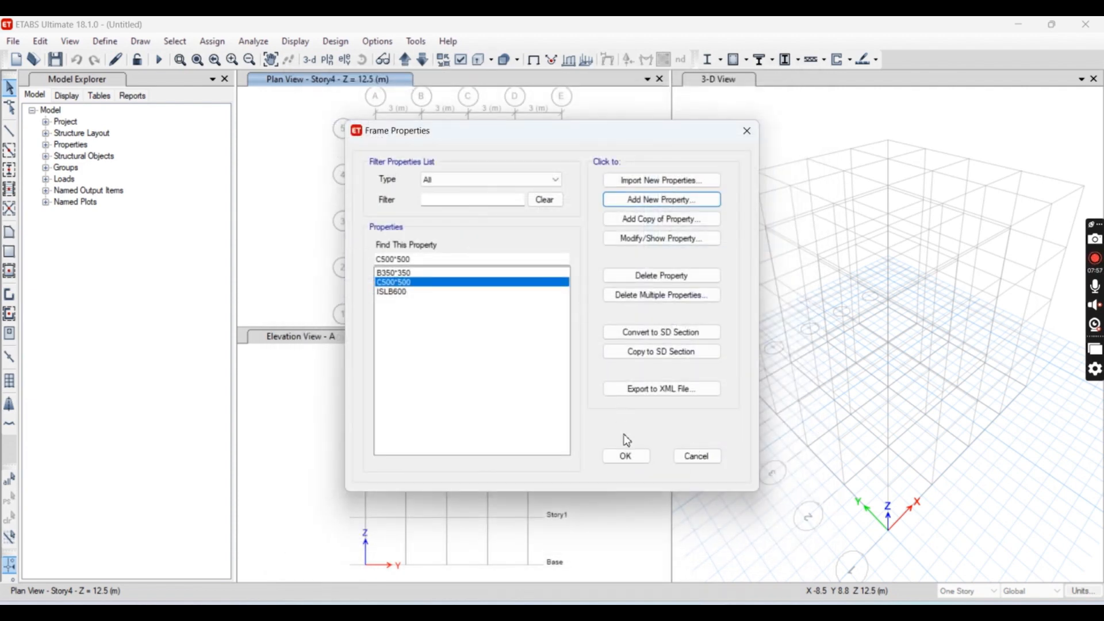
{"action": "left_click", "coordinate": [626, 453]}
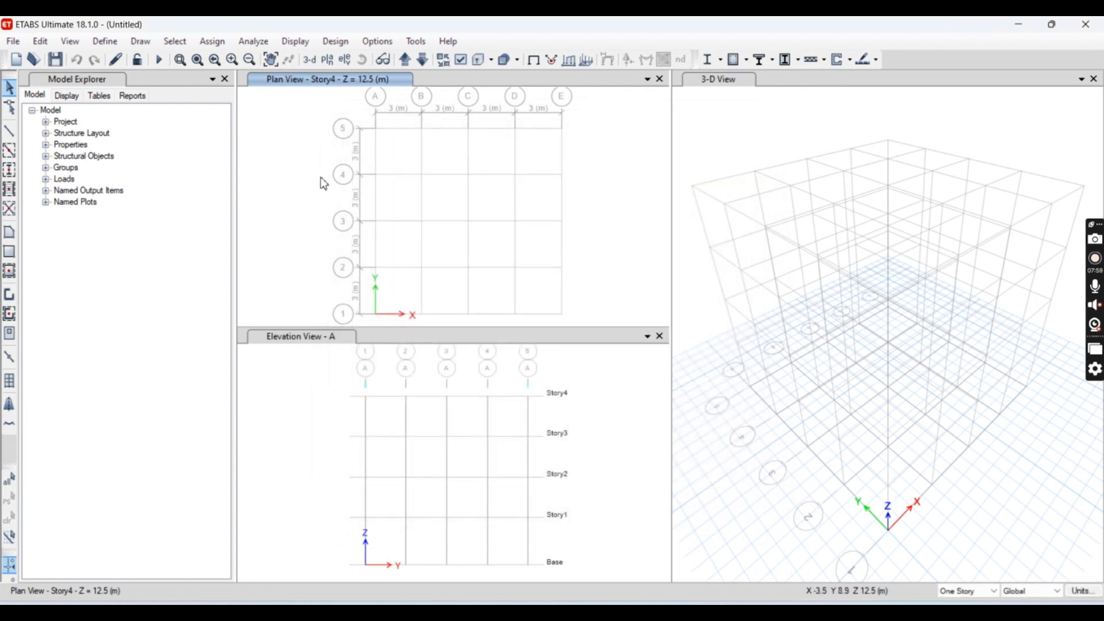
Step: Open the slab section definitions and delete the Plank1 slab property
{"action": "left_click", "coordinate": [104, 41]}
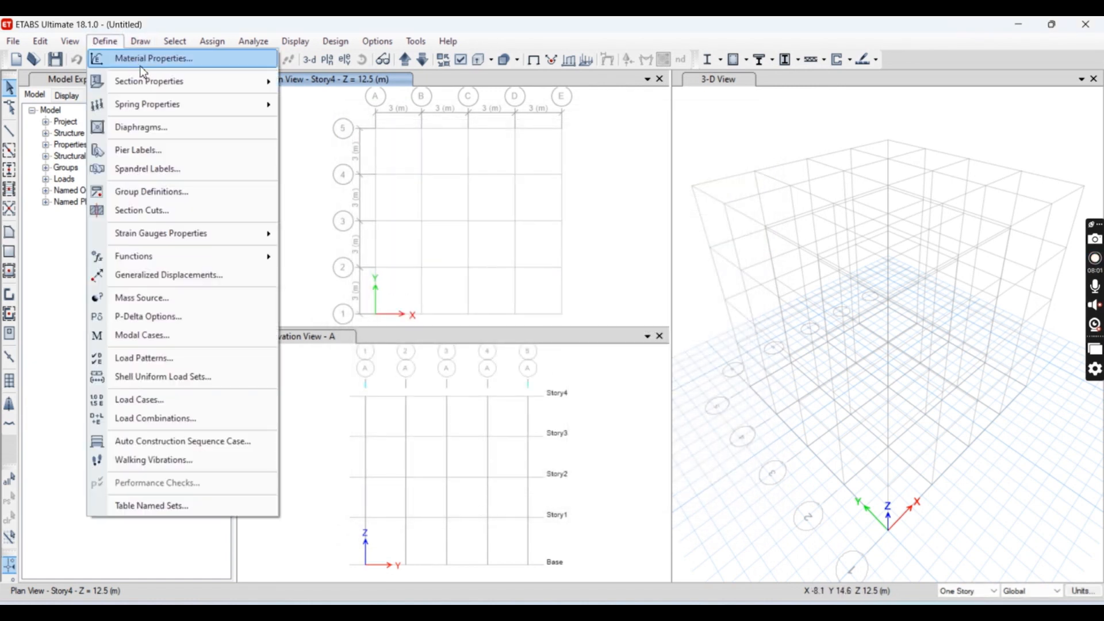
{"action": "mouse_move", "coordinate": [164, 91]}
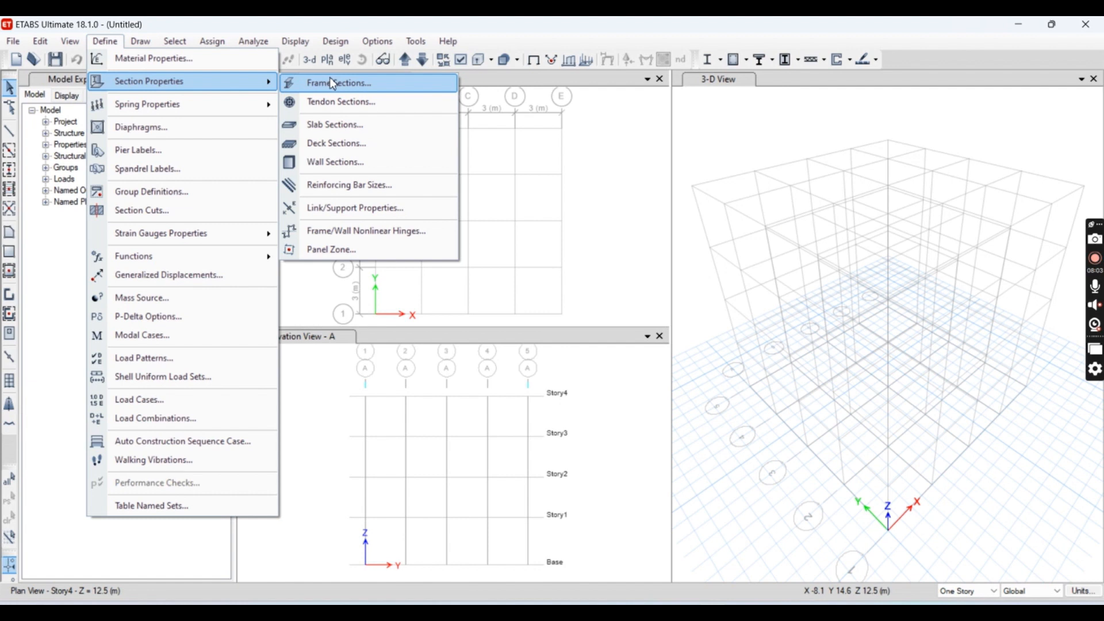
{"action": "left_click", "coordinate": [335, 124]}
{"action": "left_click", "coordinate": [454, 269]}
{"action": "left_click", "coordinate": [451, 260]}
{"action": "left_click", "coordinate": [626, 324]}
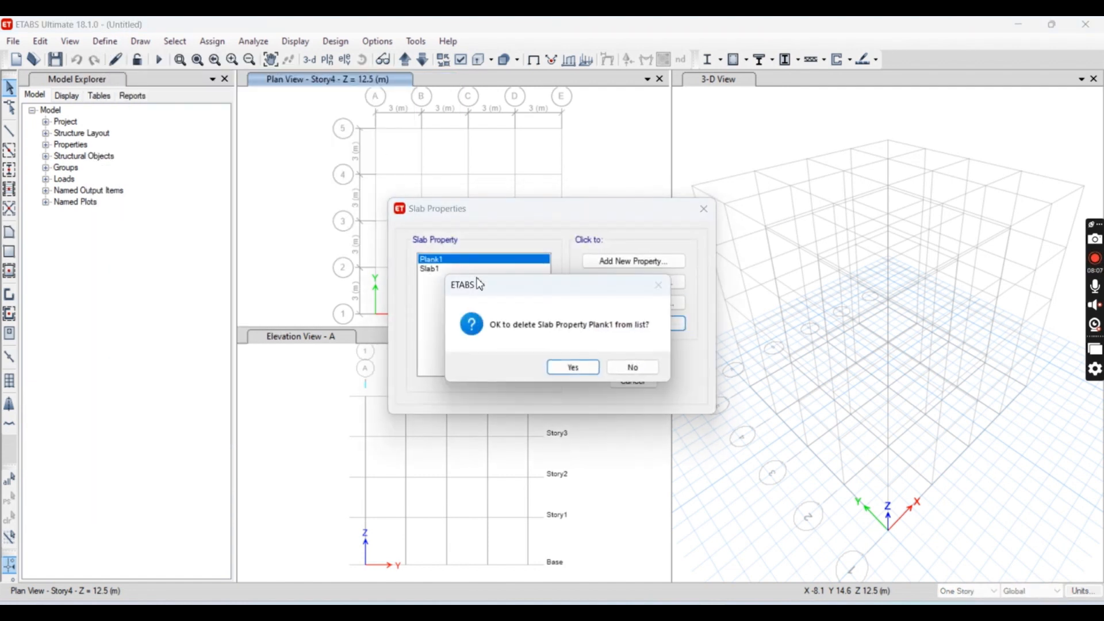
{"action": "left_click", "coordinate": [569, 366]}
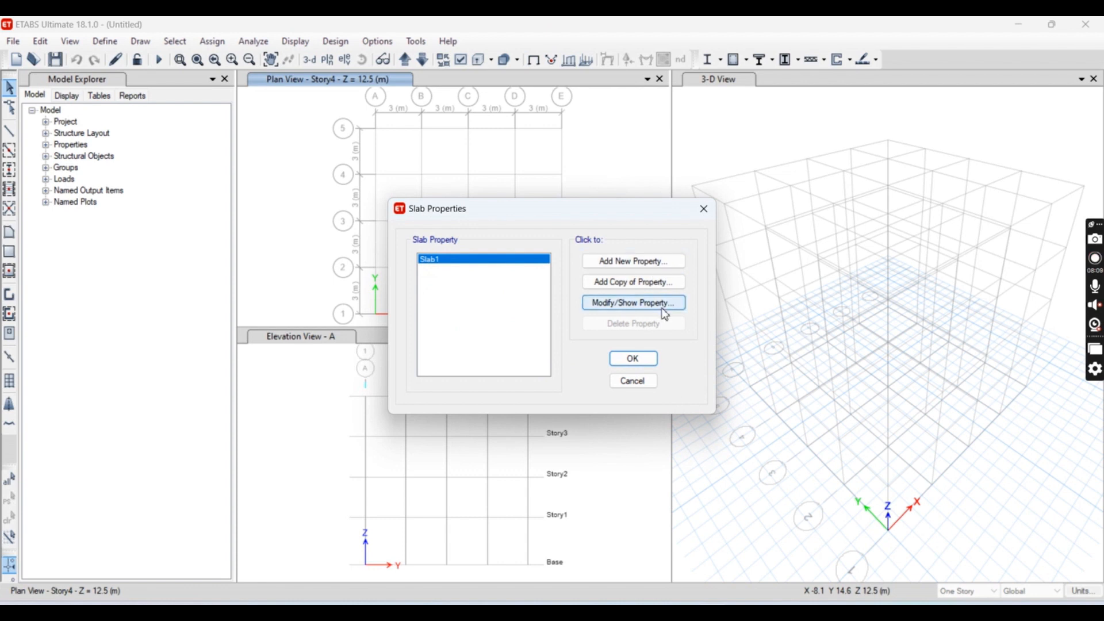
Step: Rename the Slab1 property as Slab150, with M40 as its material and Shell-Thin as its modeling type
{"action": "left_click", "coordinate": [661, 308]}
{"action": "left_click", "coordinate": [592, 162]}
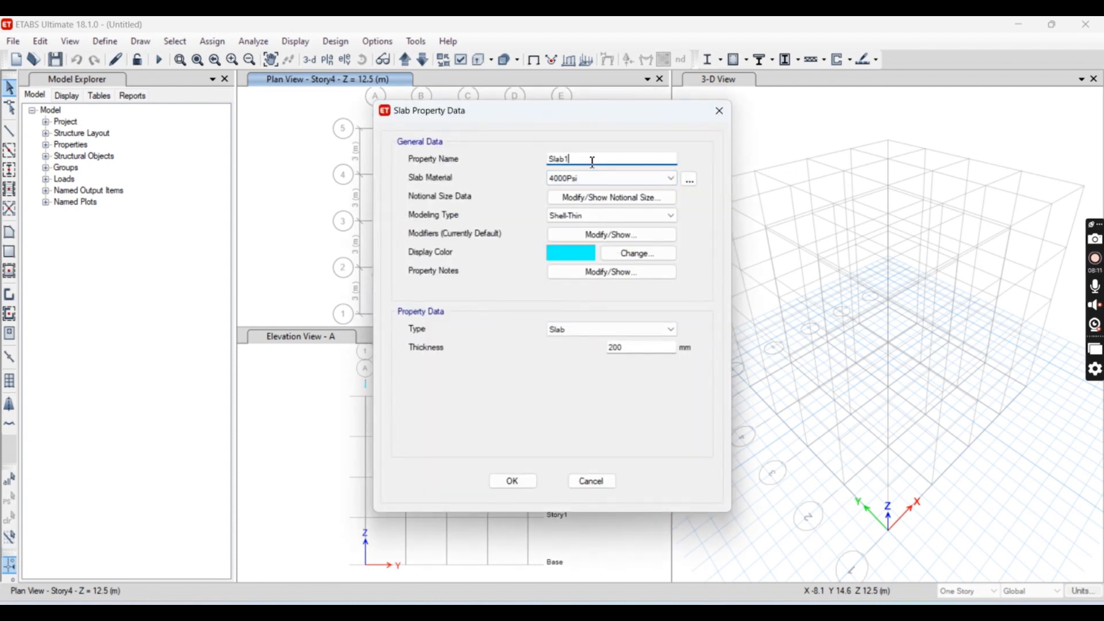
{"action": "left_click", "coordinate": [608, 179]}
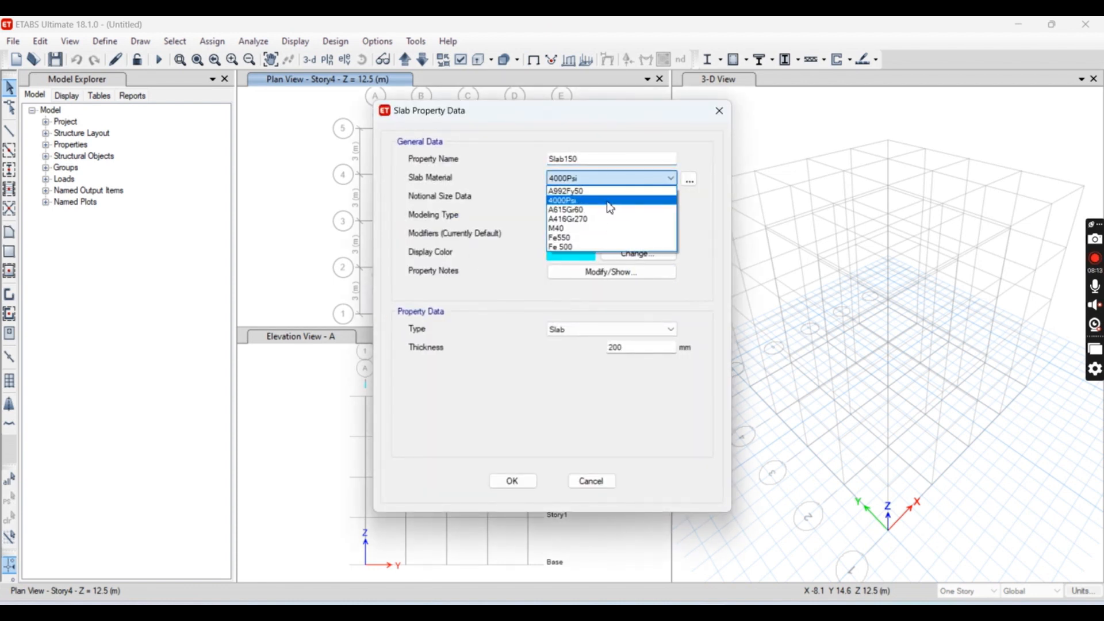
{"action": "left_click", "coordinate": [601, 228]}
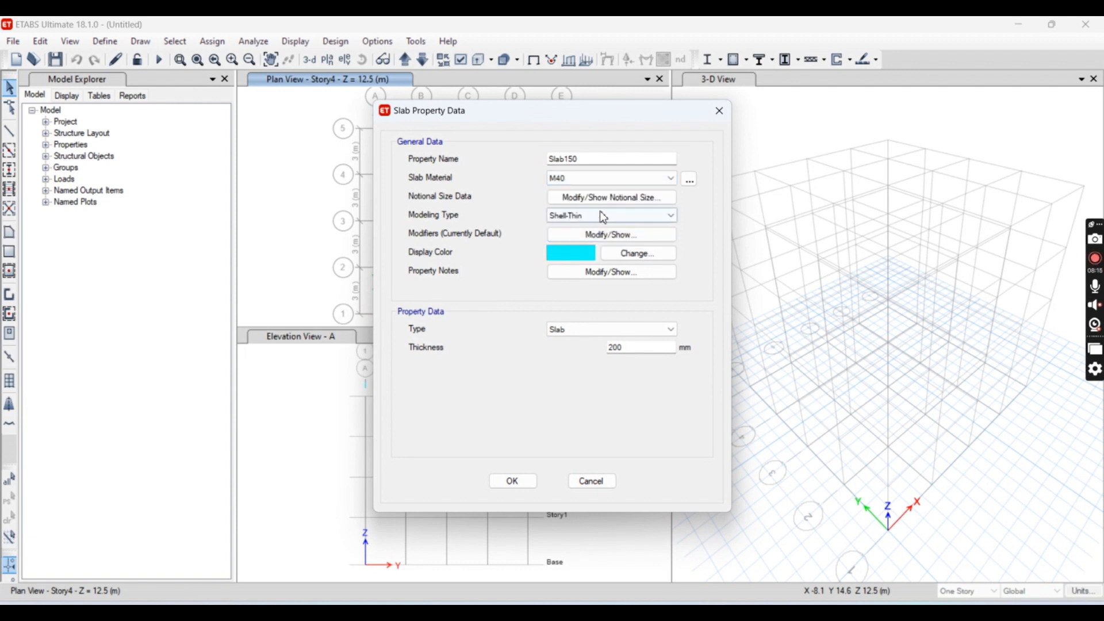
{"action": "left_click", "coordinate": [598, 215]}
{"action": "left_click", "coordinate": [599, 228]}
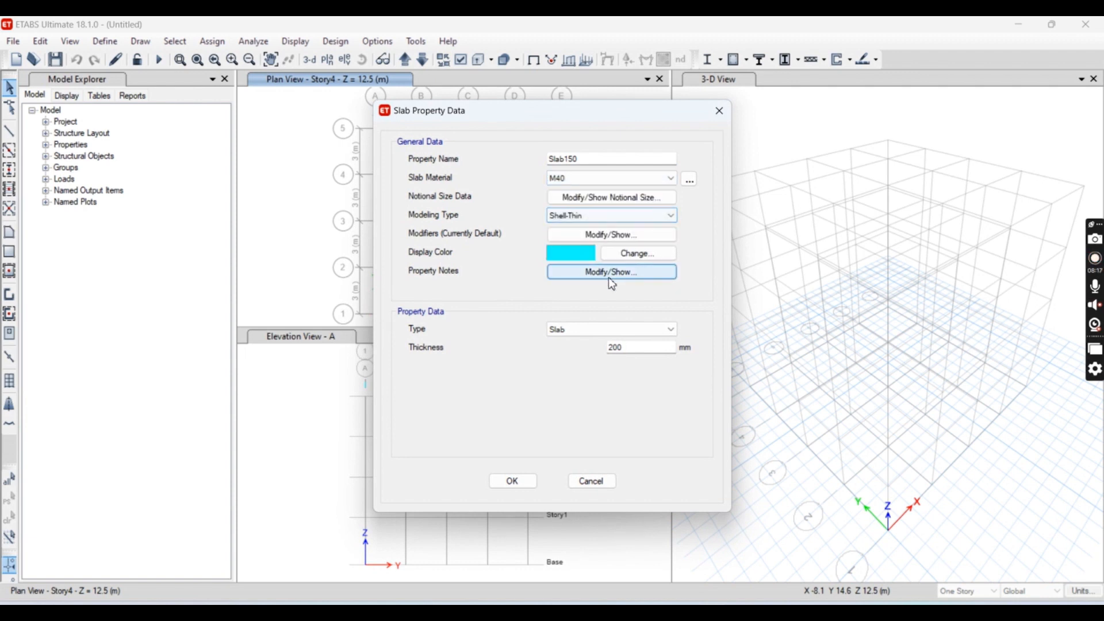
Step: Set the Slab150 thickness to 150 mm with type Slab and save the slab properties
{"action": "double_click", "coordinate": [615, 347]}
{"action": "type", "text": "150"}
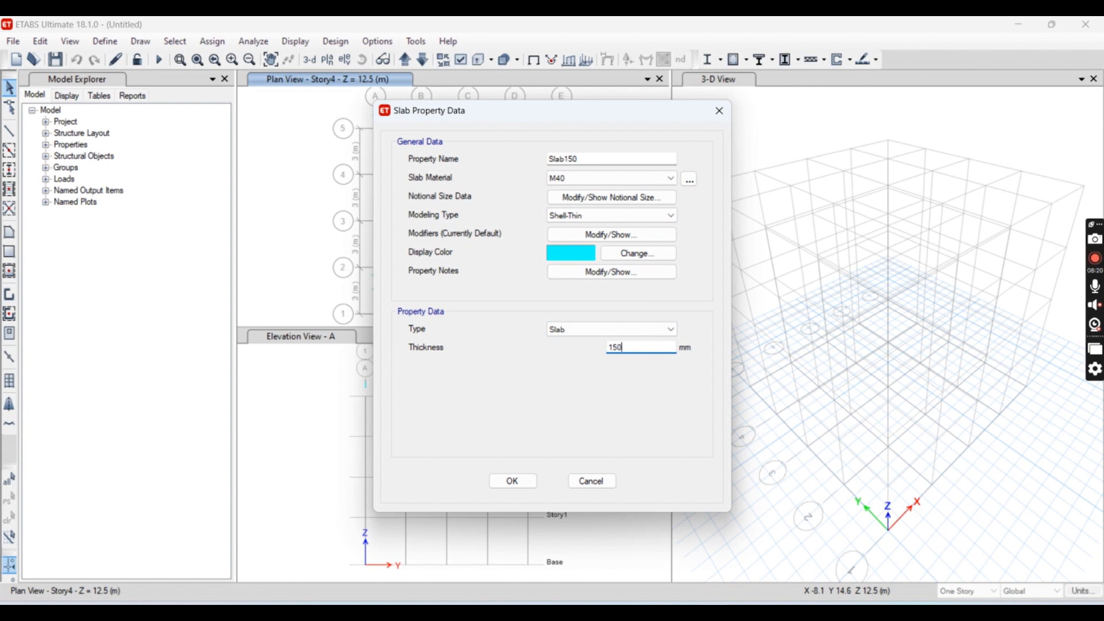
{"action": "left_click", "coordinate": [582, 330]}
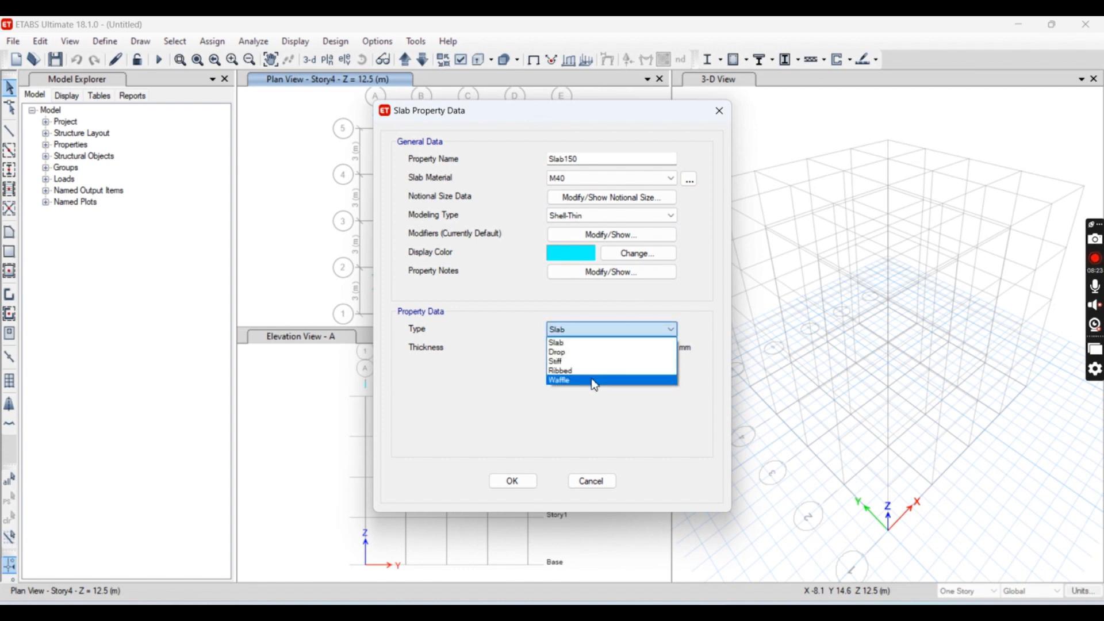
{"action": "left_click", "coordinate": [572, 344]}
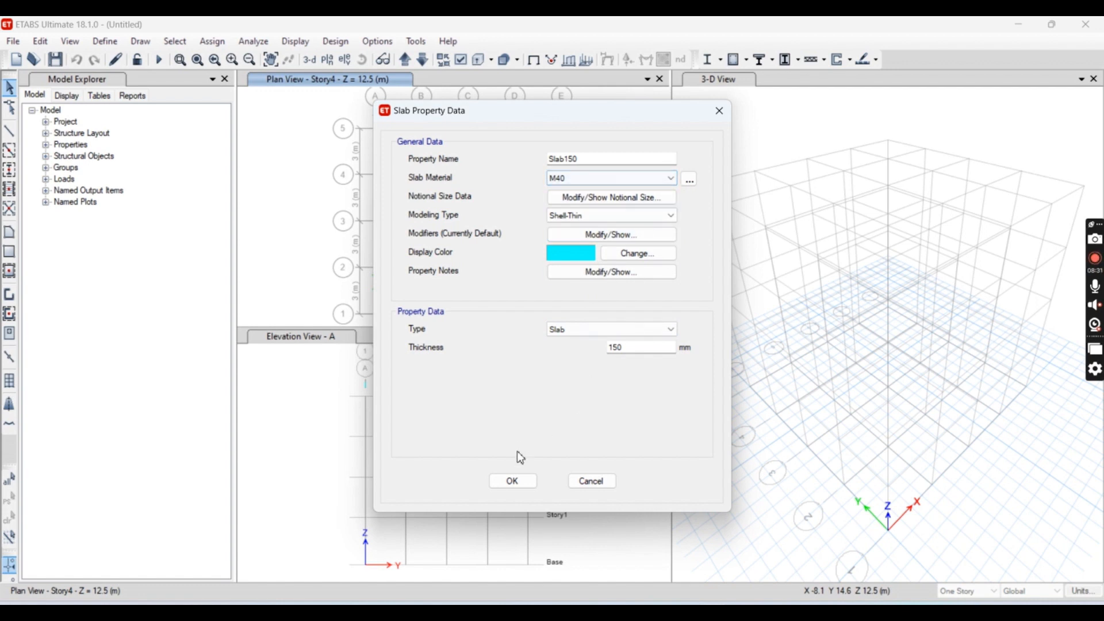
{"action": "left_click", "coordinate": [513, 481]}
{"action": "left_click", "coordinate": [648, 364]}
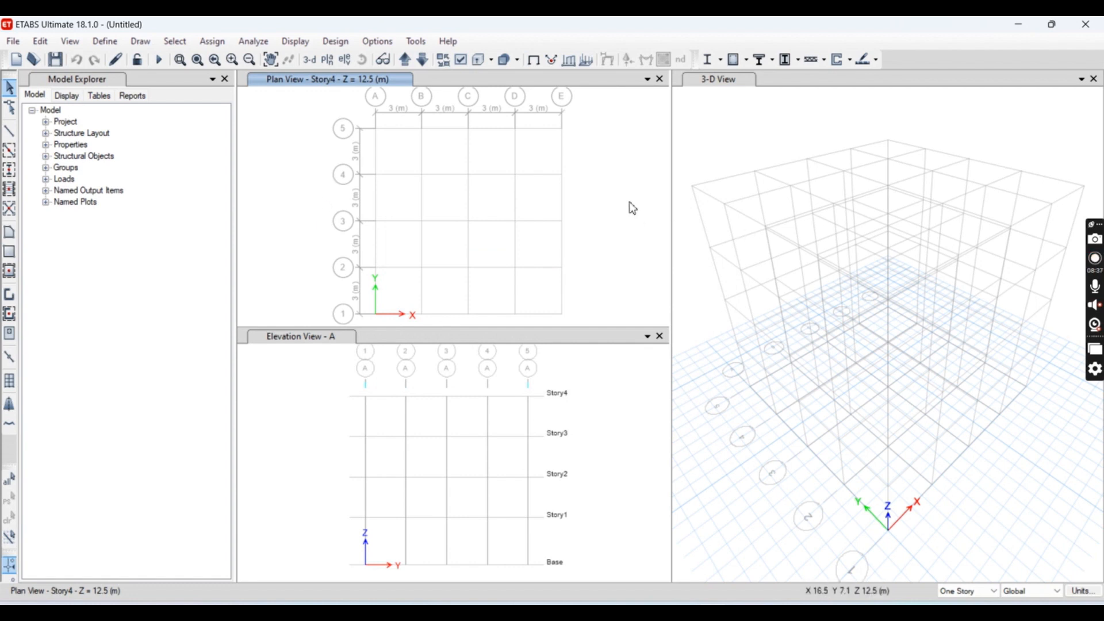
Step: Review the diaphragm definitions and accept the existing D1 diaphragm
{"action": "left_click", "coordinate": [350, 399]}
{"action": "left_click", "coordinate": [330, 233]}
{"action": "left_click", "coordinate": [104, 41]}
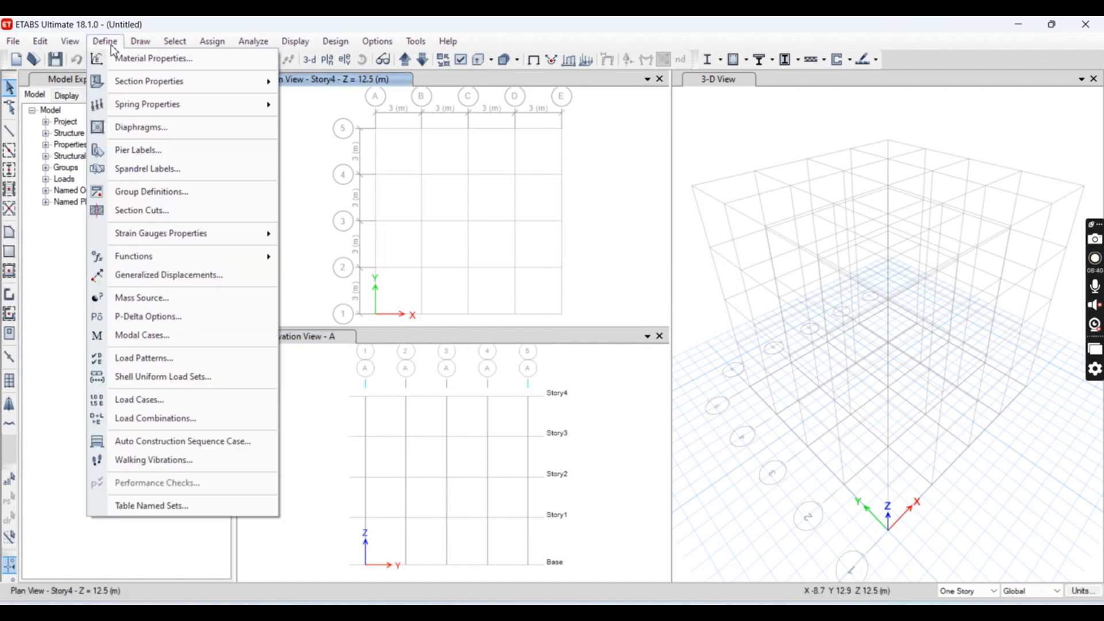
{"action": "left_click", "coordinate": [155, 128]}
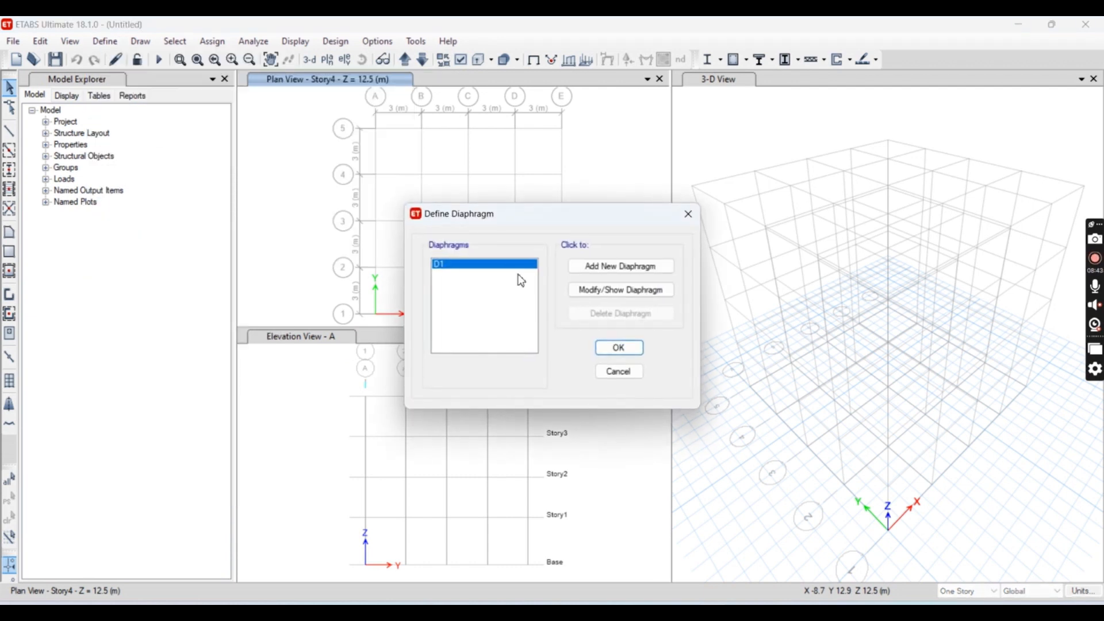
{"action": "left_click", "coordinate": [625, 353]}
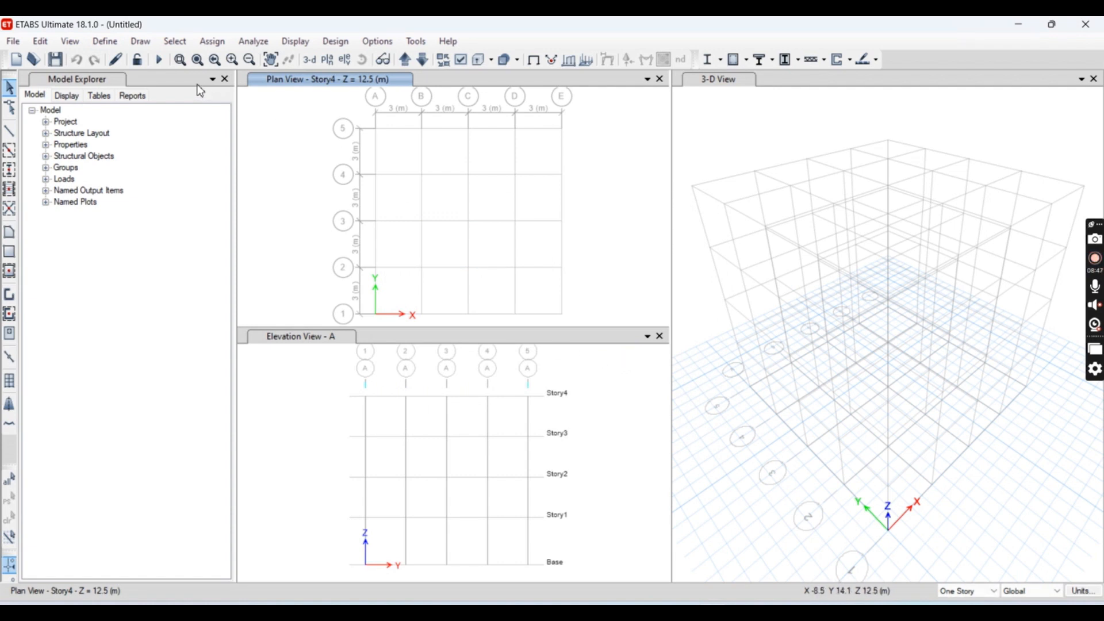
Step: Open the load pattern definitions and enter EQ X as the name of a new load
{"action": "left_click", "coordinate": [119, 45]}
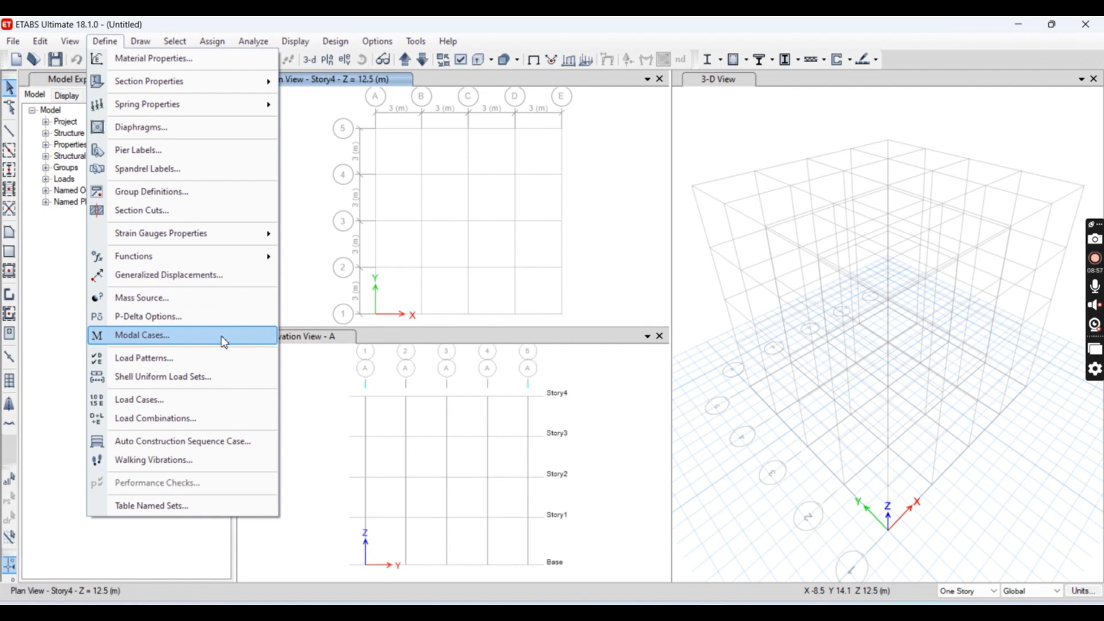
{"action": "left_click", "coordinate": [191, 359]}
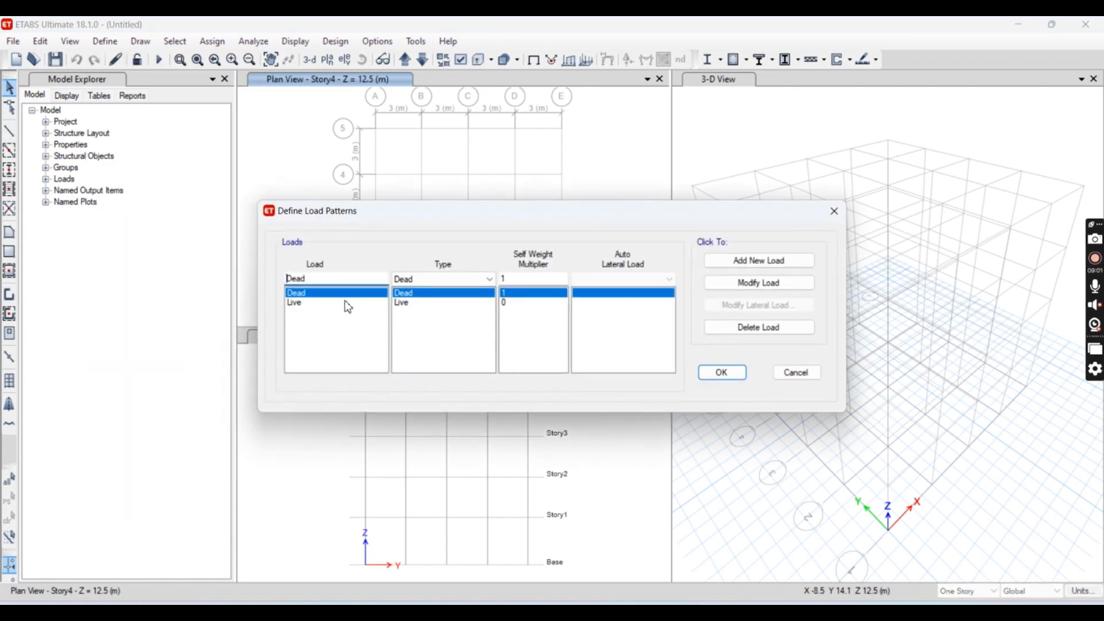
{"action": "left_click_drag", "start_coordinate": [337, 276], "coordinate": [262, 275]}
{"action": "type", "text": "E"}
{"action": "key", "text": "BackSpace"}
{"action": "key", "text": "BackSpace"}
{"action": "key", "text": "BackSpace"}
{"action": "type", "text": "x"}
Step: Add EQ X as a Seismic load pattern with IS 1893:2016 auto lateral load, plus a matching EQ Y pattern
{"action": "left_click", "coordinate": [460, 279]}
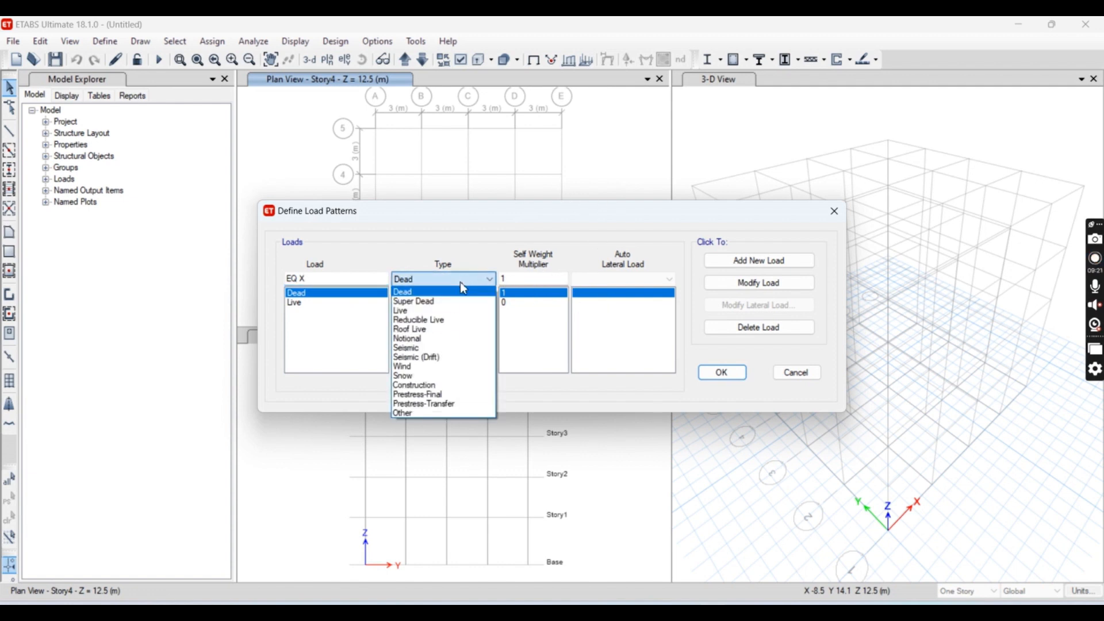
{"action": "left_click", "coordinate": [445, 348]}
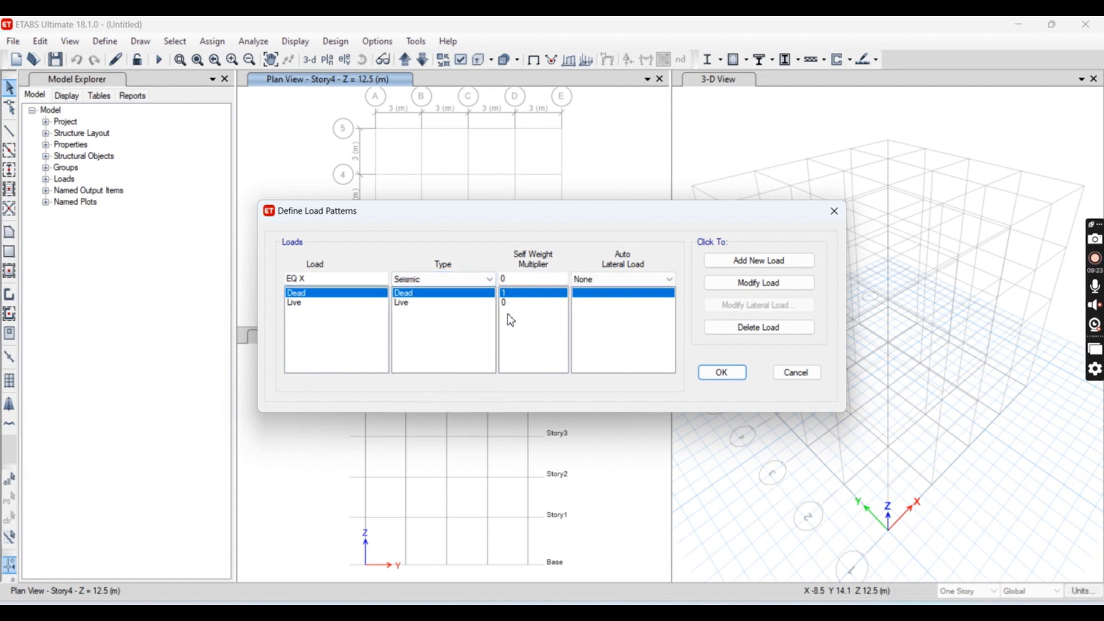
{"action": "left_click", "coordinate": [622, 279]}
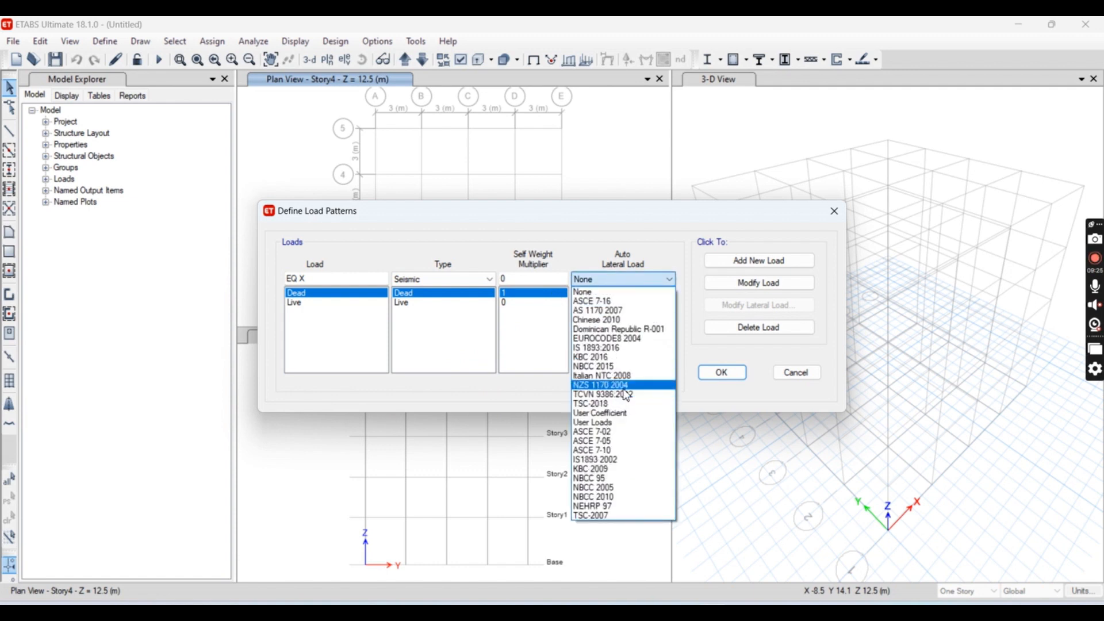
{"action": "left_click", "coordinate": [624, 347]}
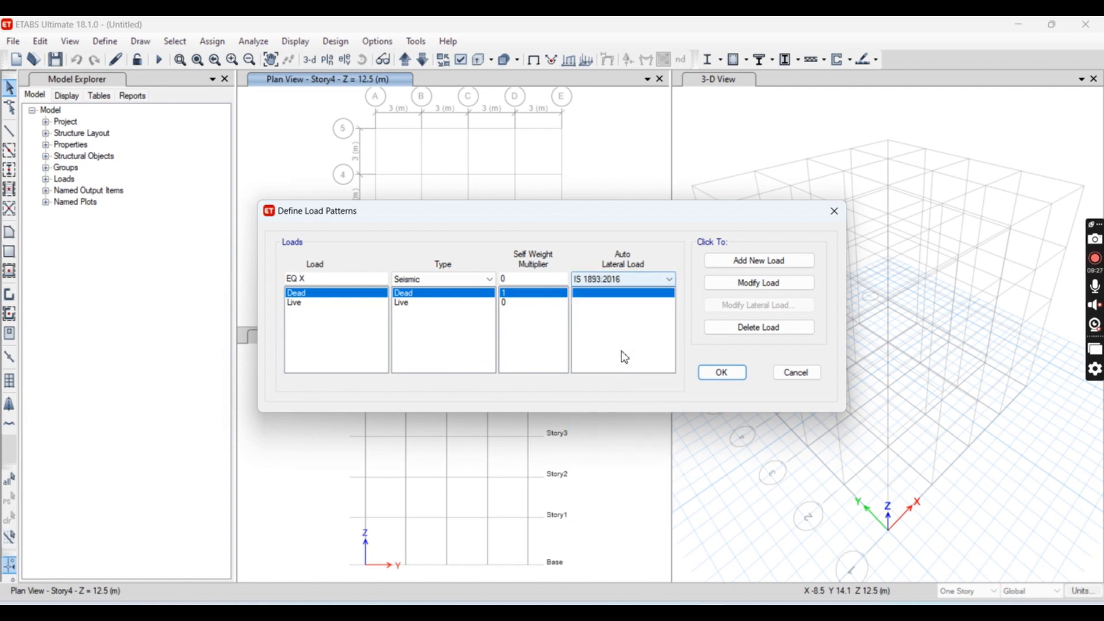
{"action": "left_click", "coordinate": [747, 262]}
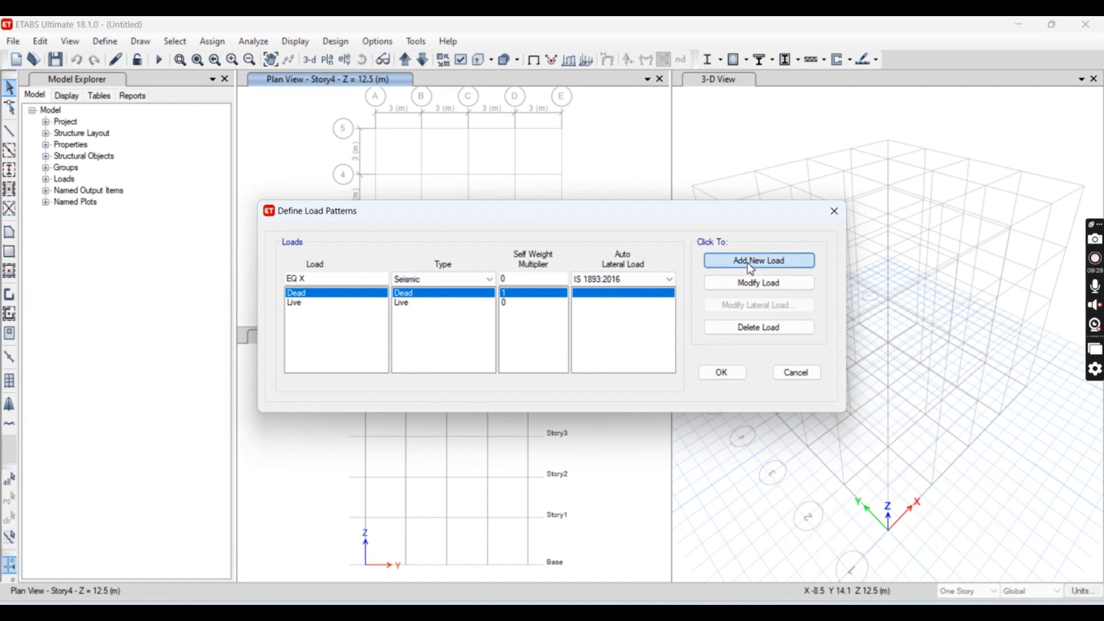
{"action": "left_click", "coordinate": [347, 277]}
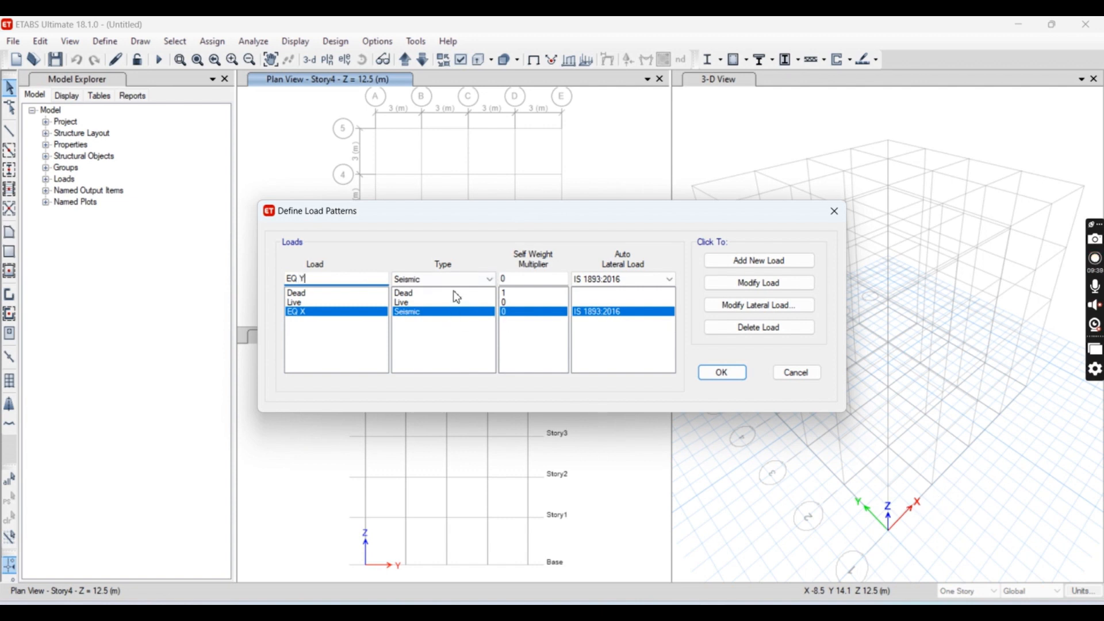
{"action": "left_click", "coordinate": [755, 262]}
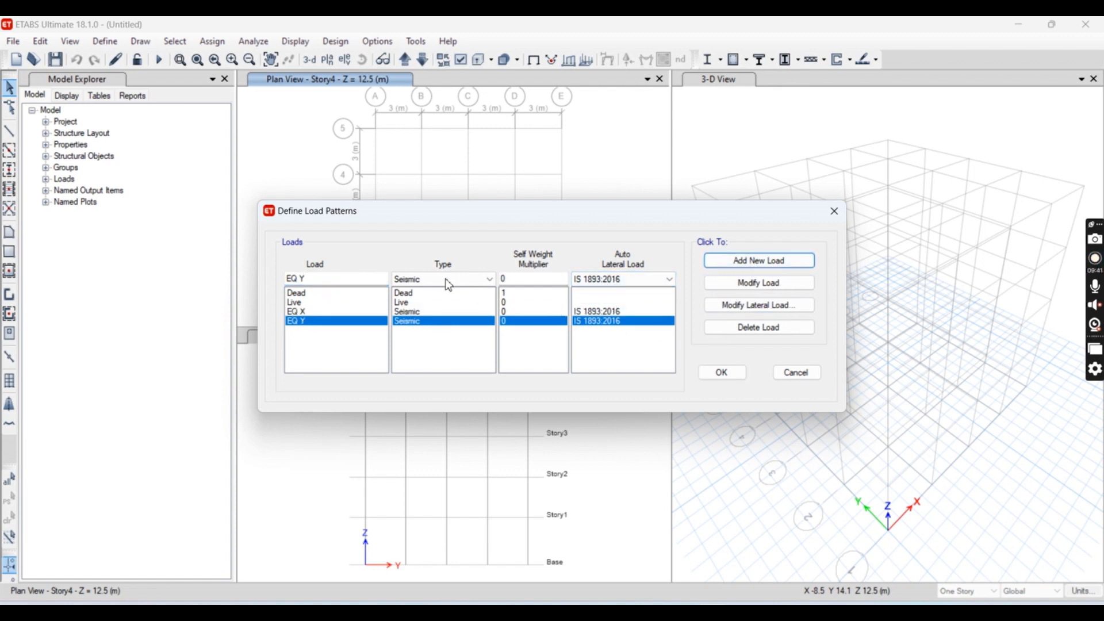
Step: Add load patterns WL +X and WL +Y, both of type Wind with Indian IS 875:2015 auto lateral load
{"action": "left_click_drag", "start_coordinate": [354, 281], "coordinate": [273, 277]}
{"action": "type", "text": "Wi"}
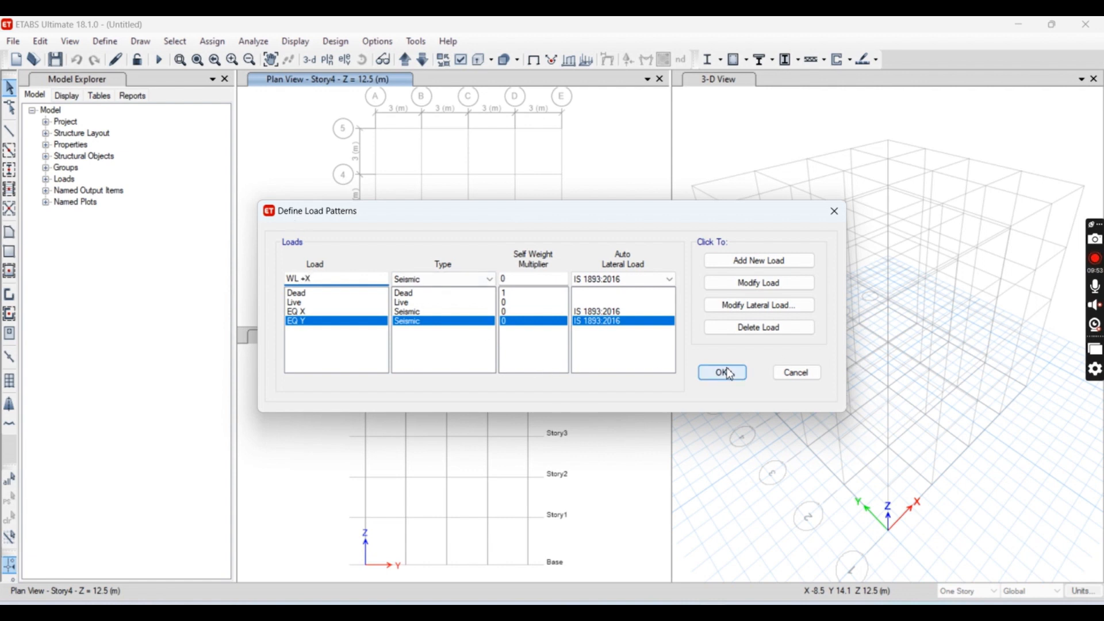
{"action": "left_click", "coordinate": [432, 279]}
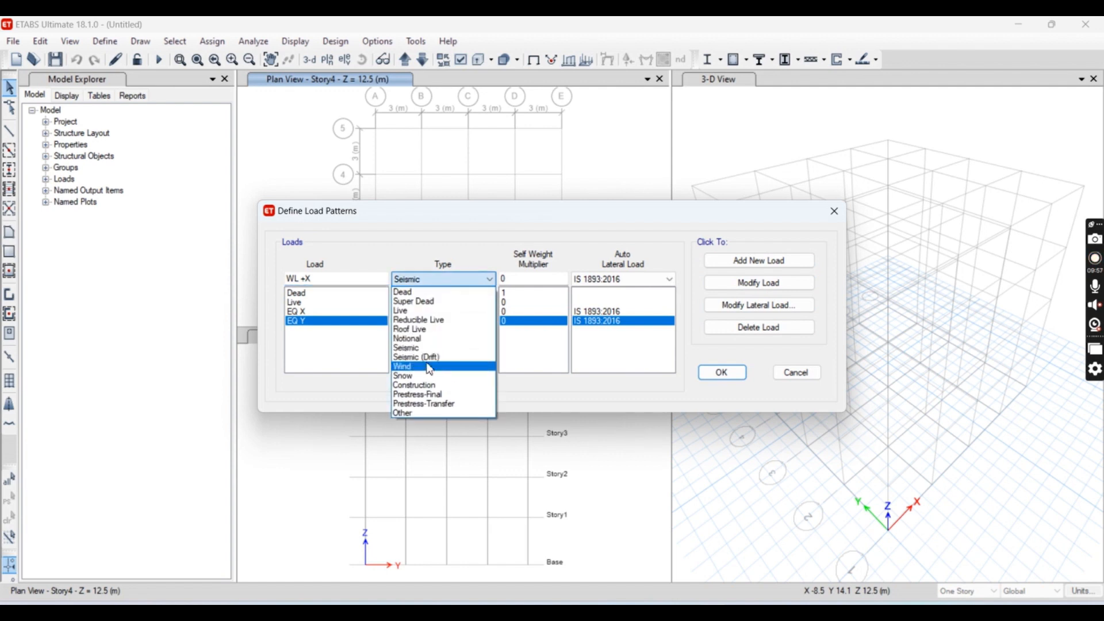
{"action": "left_click", "coordinate": [405, 366]}
{"action": "left_click", "coordinate": [601, 280]}
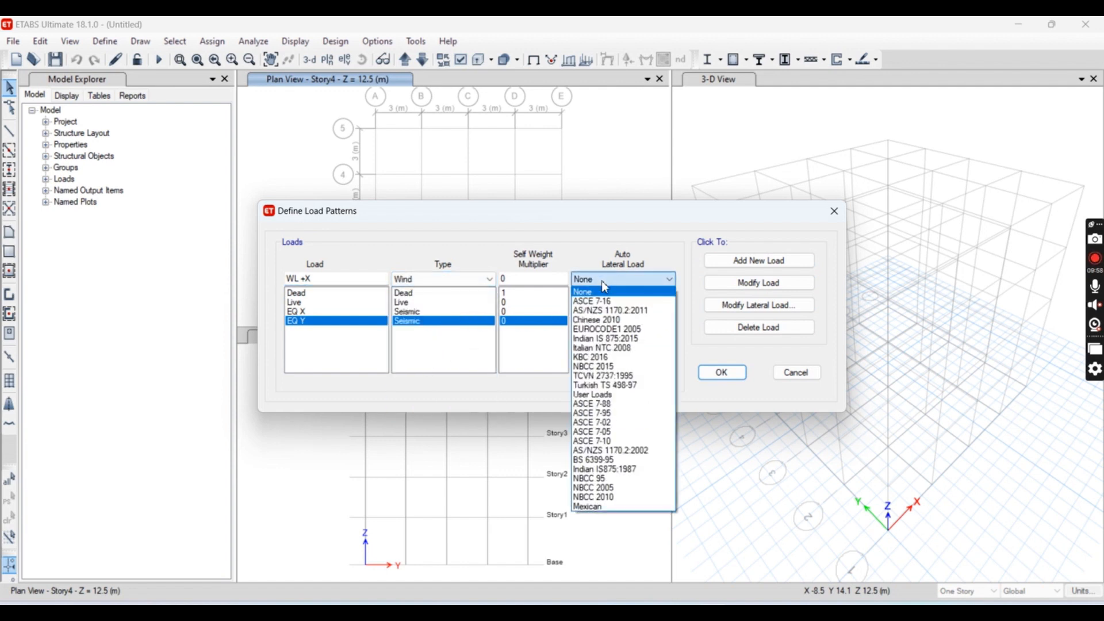
{"action": "left_click", "coordinate": [617, 340]}
{"action": "left_click", "coordinate": [718, 306]}
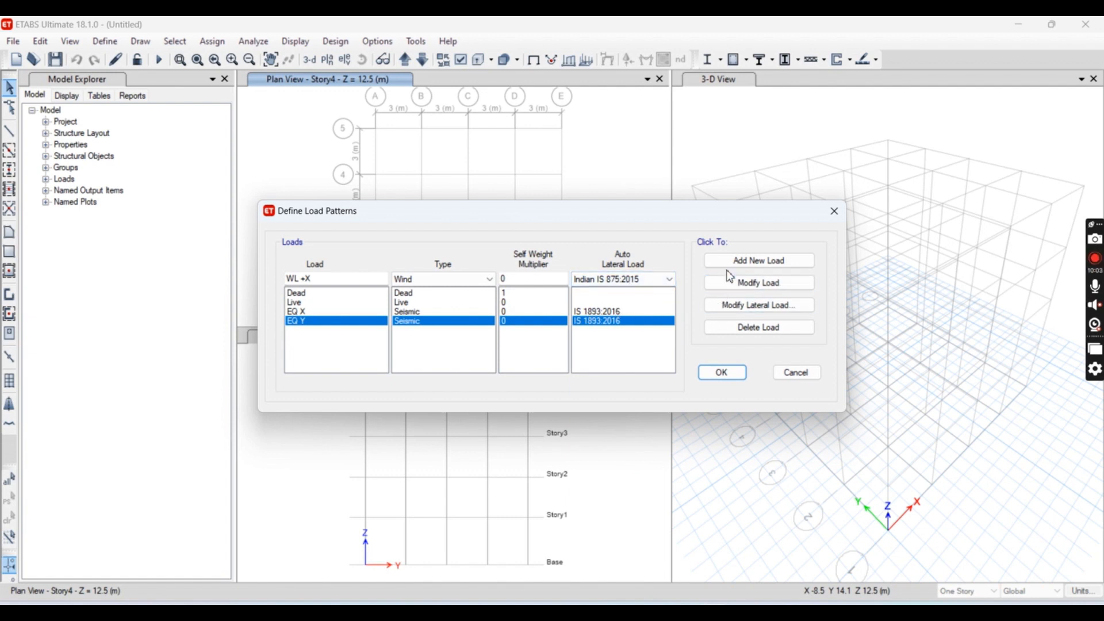
{"action": "left_click", "coordinate": [742, 261]}
{"action": "left_click", "coordinate": [318, 282]}
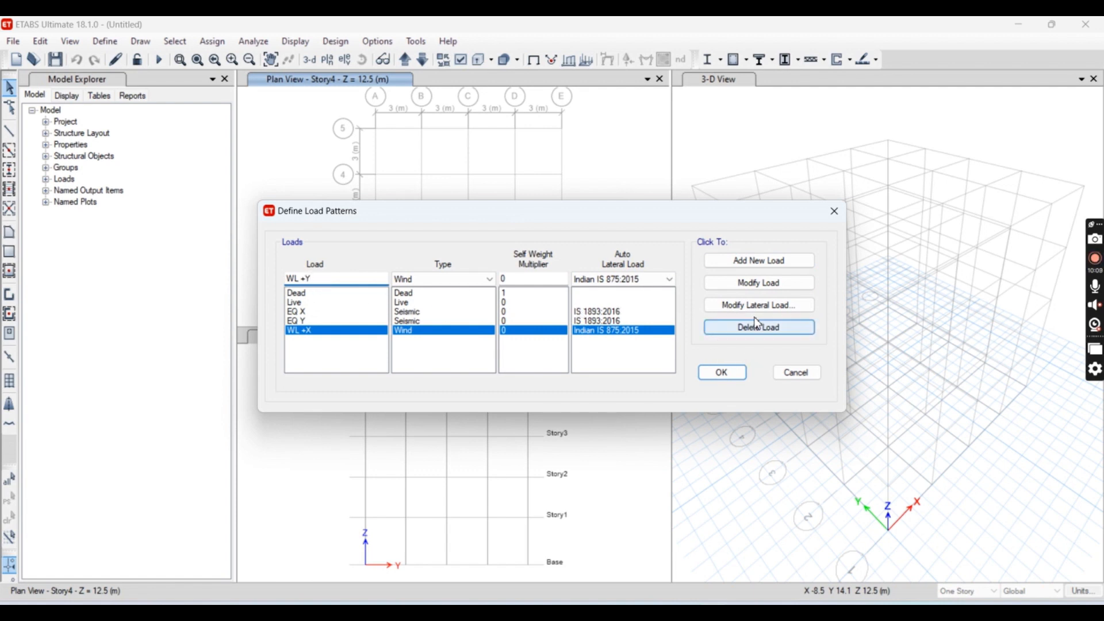
{"action": "left_click", "coordinate": [746, 261]}
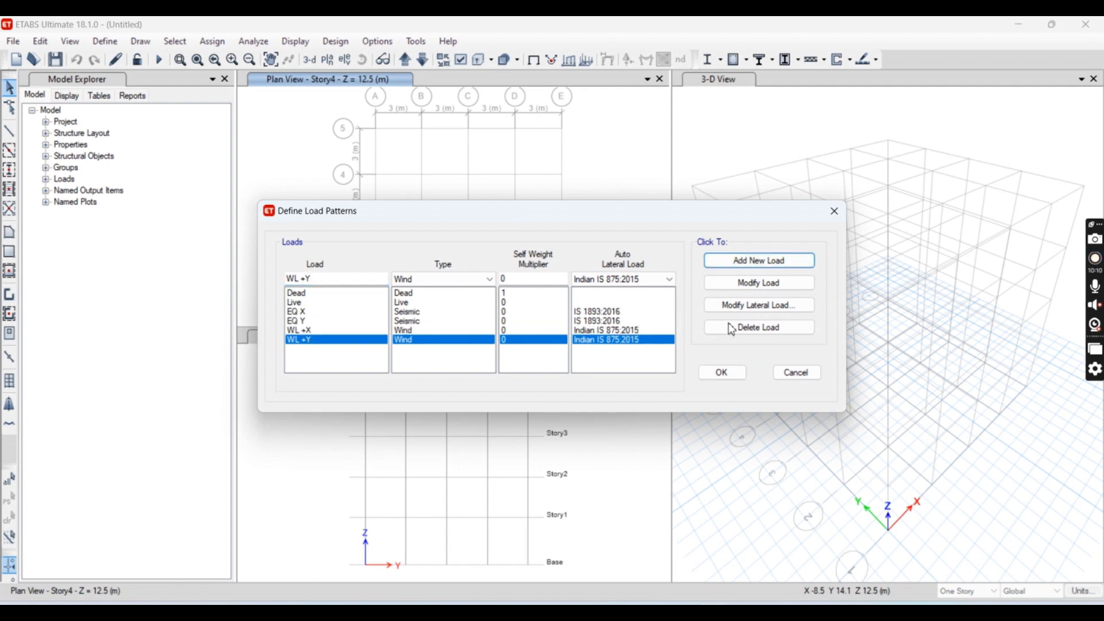
Step: Restrict the EQ X seismic loading to X Dir only, clearing Y Dir and all eccentricity options, and save it
{"action": "left_click", "coordinate": [298, 312]}
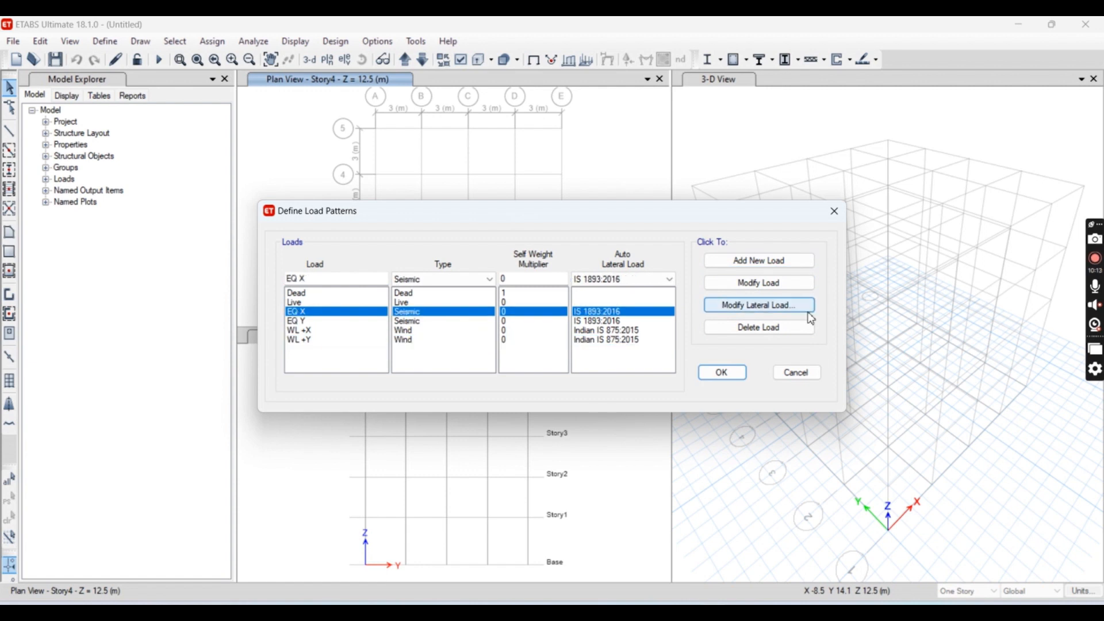
{"action": "left_click", "coordinate": [776, 305]}
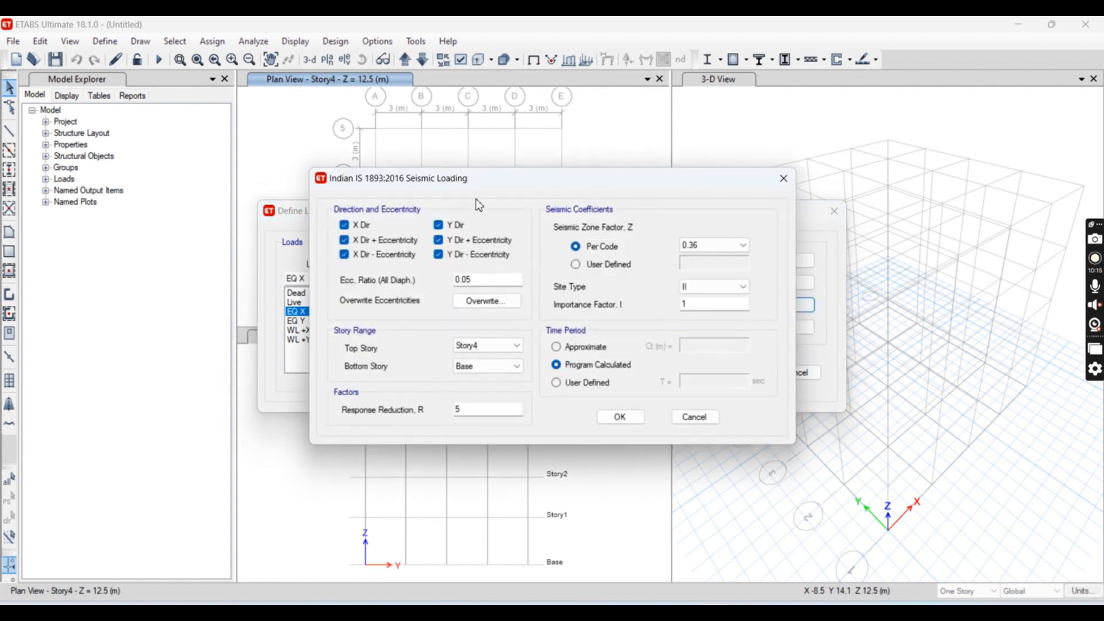
{"action": "left_click_drag", "start_coordinate": [624, 184], "coordinate": [808, 146]}
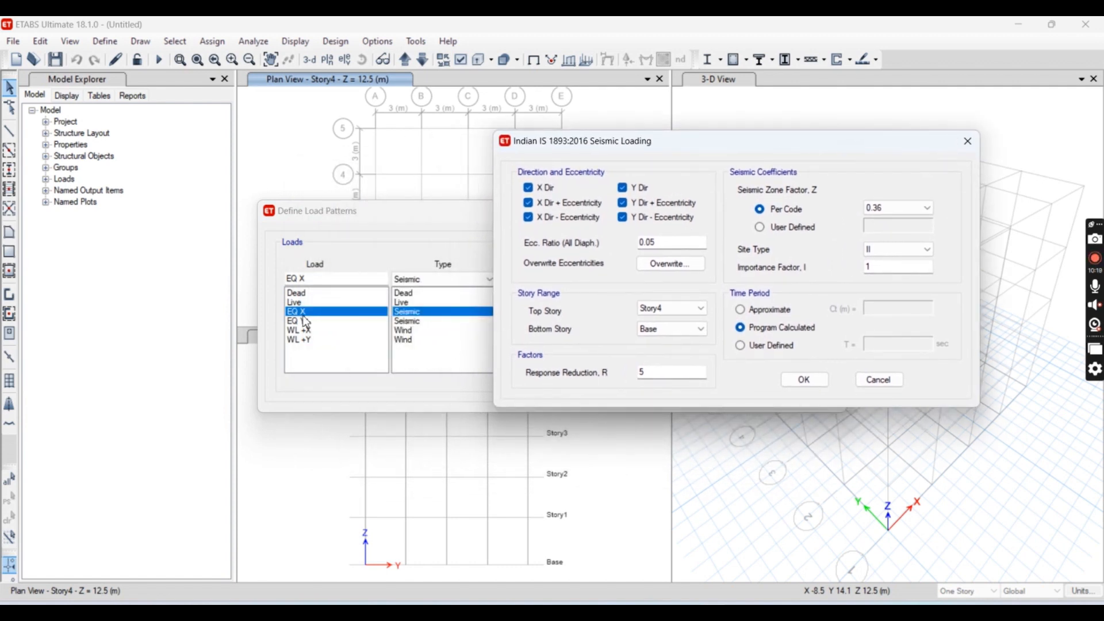
{"action": "left_click", "coordinate": [527, 202]}
{"action": "left_click", "coordinate": [528, 216]}
{"action": "left_click", "coordinate": [622, 217]}
{"action": "left_click", "coordinate": [622, 203]}
{"action": "left_click", "coordinate": [631, 190]}
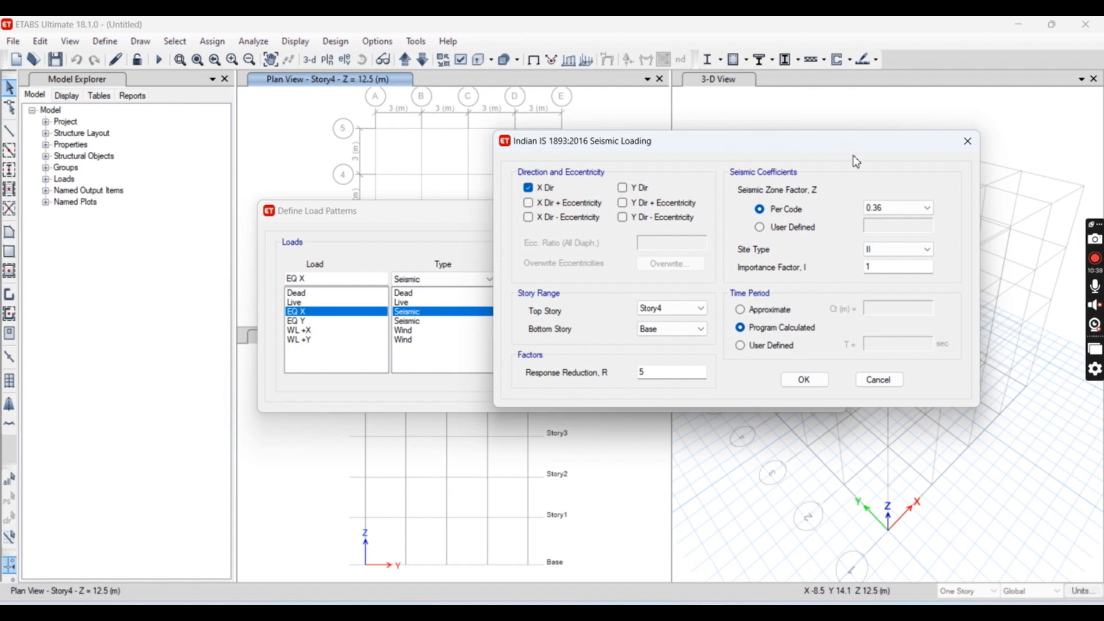
{"action": "left_click_drag", "start_coordinate": [713, 151], "coordinate": [520, 131]}
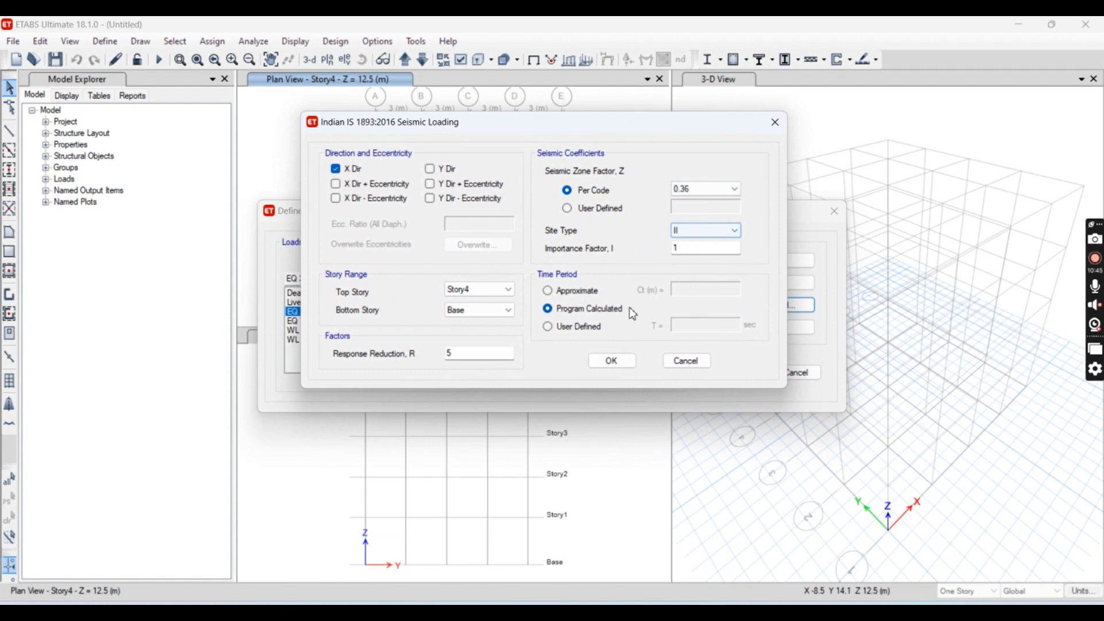
{"action": "left_click_drag", "start_coordinate": [687, 124], "coordinate": [660, 96]}
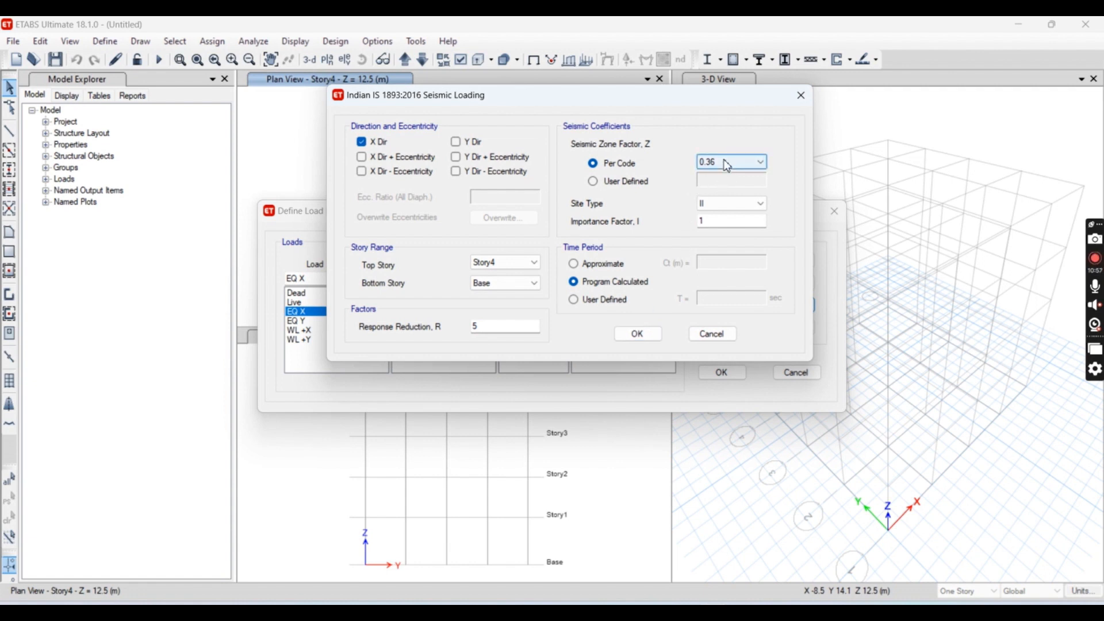
{"action": "left_click", "coordinate": [637, 335]}
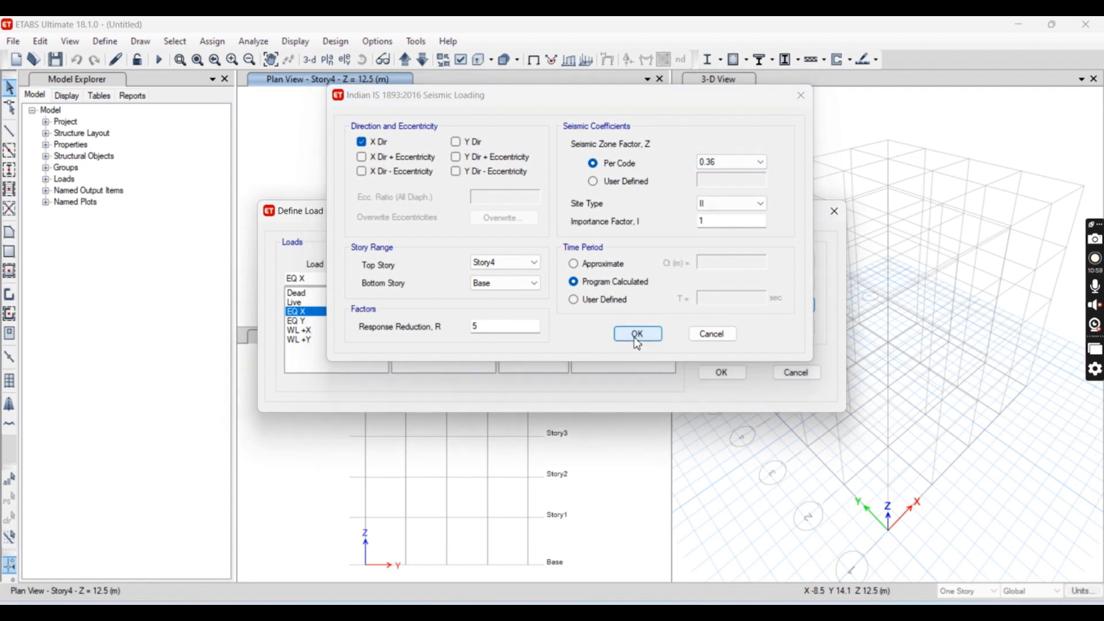
Step: Restrict the EQ Y seismic loading to Y Dir only, clearing X Dir and all eccentricity options, and save it
{"action": "left_click", "coordinate": [594, 321]}
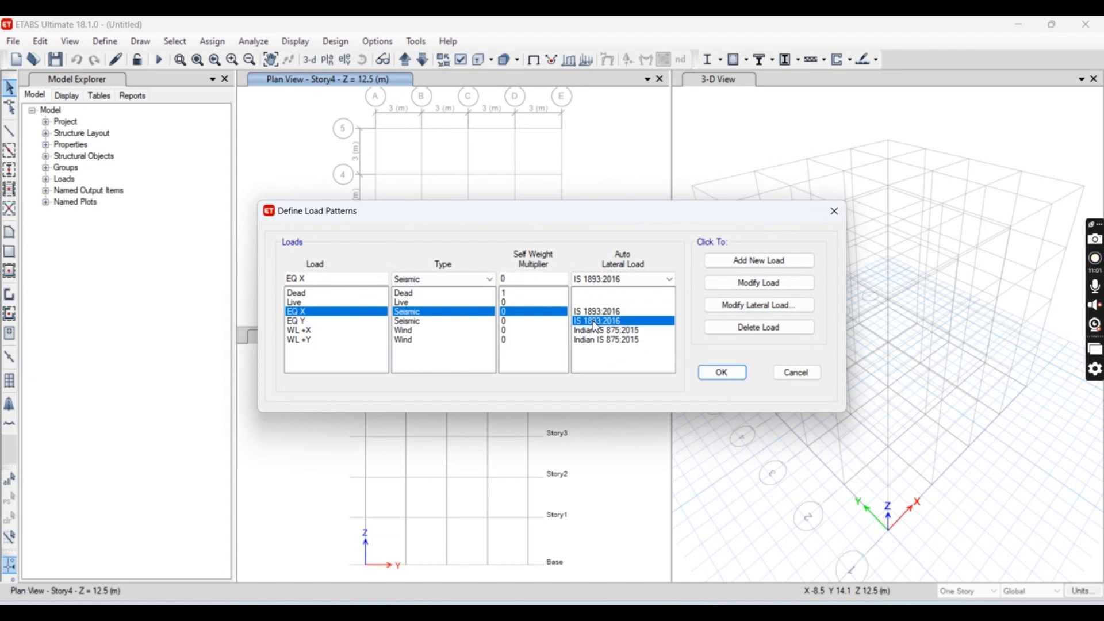
{"action": "left_click", "coordinate": [738, 300]}
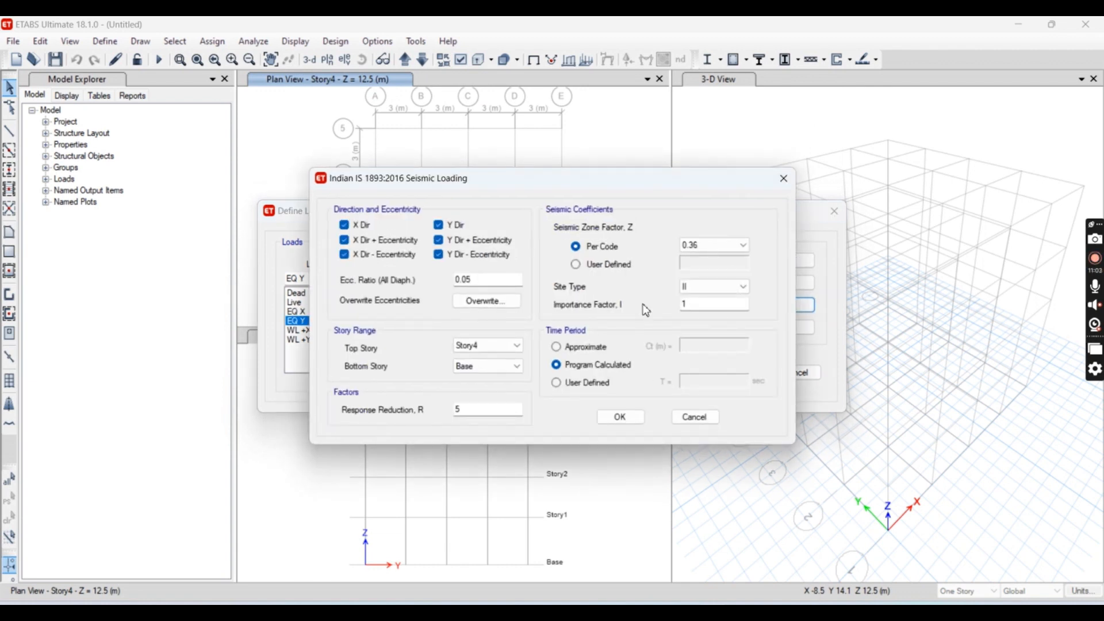
{"action": "left_click", "coordinate": [439, 240]}
{"action": "left_click", "coordinate": [439, 254]}
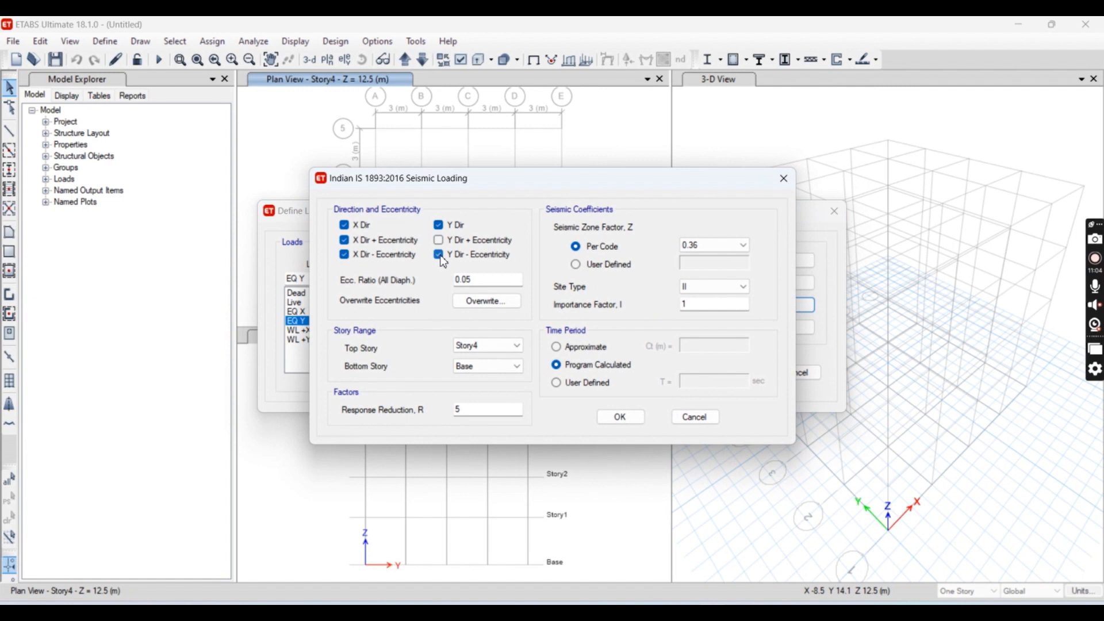
{"action": "left_click", "coordinate": [367, 245]}
{"action": "left_click", "coordinate": [368, 256]}
{"action": "left_click", "coordinate": [361, 229]}
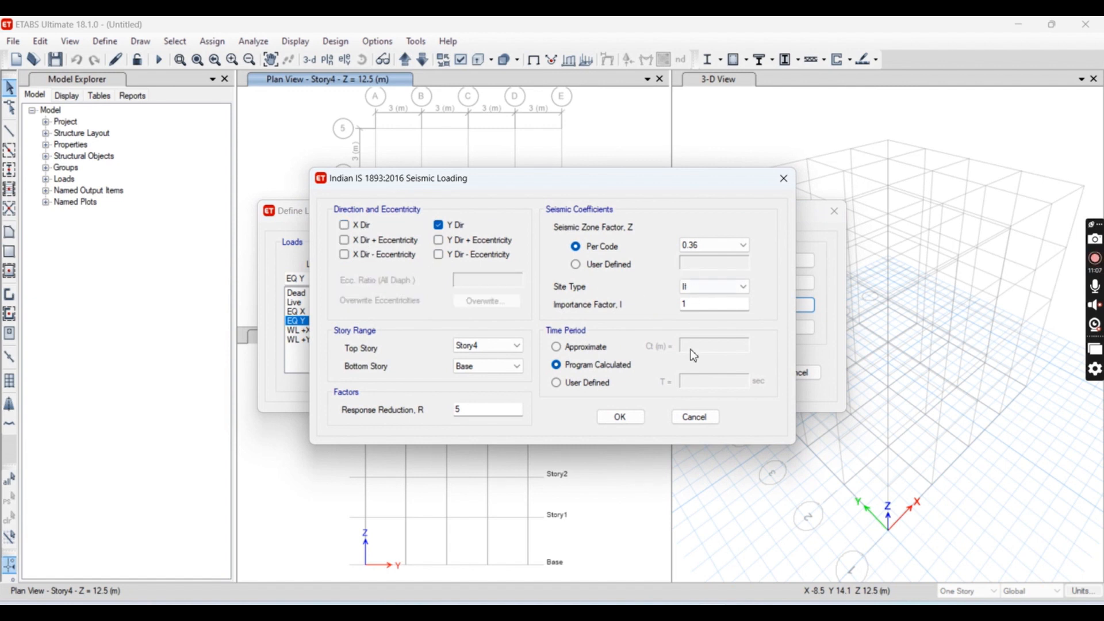
{"action": "left_click", "coordinate": [619, 417]}
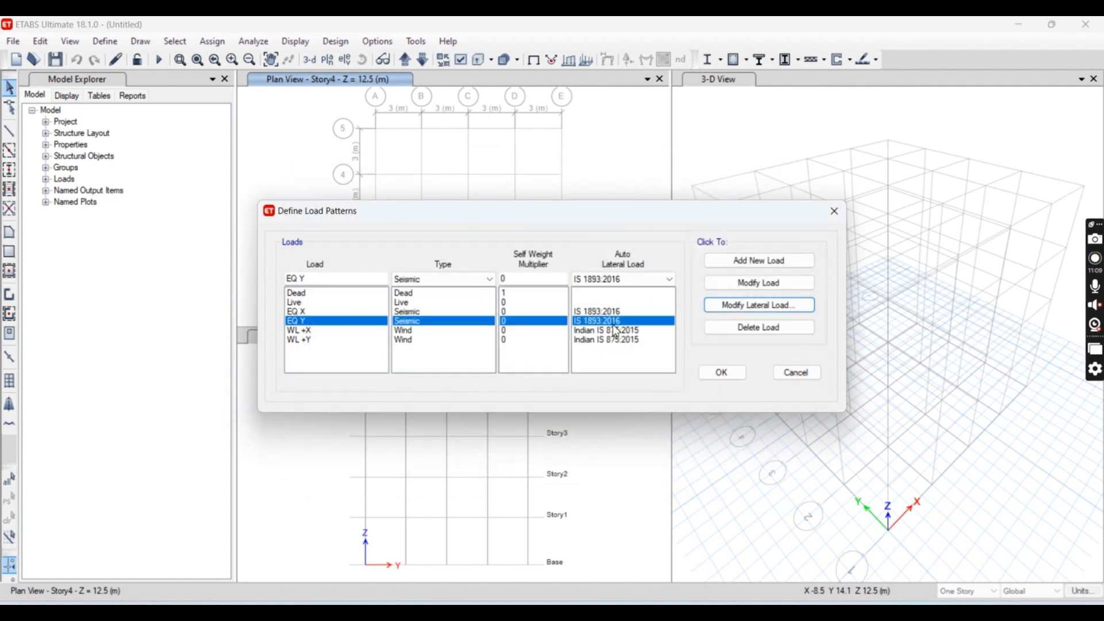
Step: Open the WL +X lateral load settings and use Exposure from Extents of Diaphragms with coefficients of 0.8 windward and 0.5 leeward
{"action": "left_click", "coordinate": [615, 330]}
{"action": "left_click", "coordinate": [748, 308]}
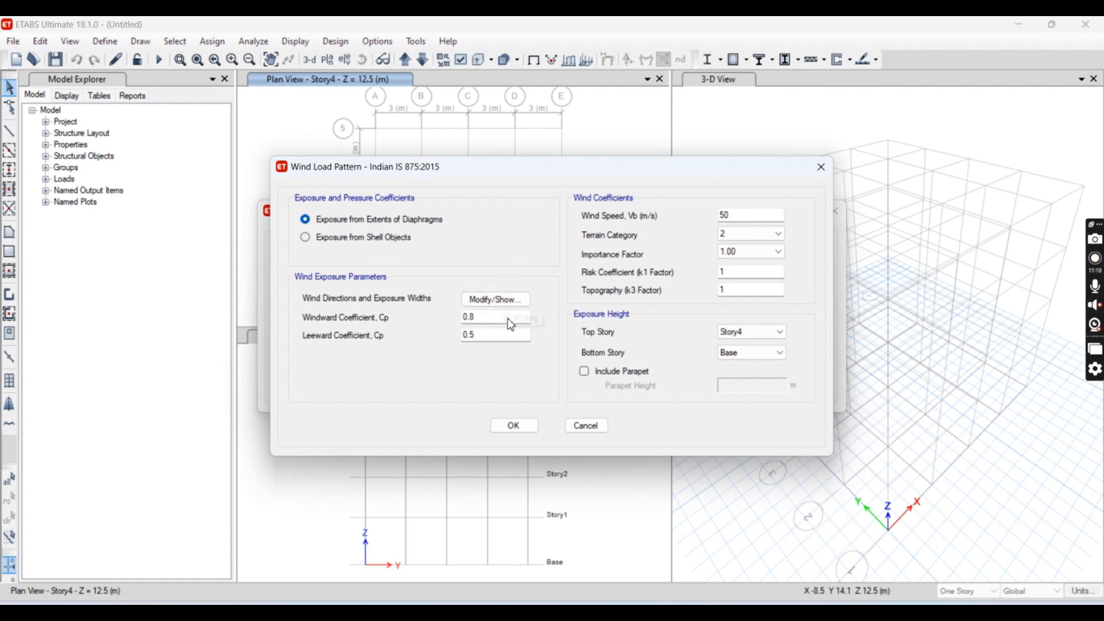
{"action": "left_click_drag", "start_coordinate": [485, 317], "coordinate": [452, 345]}
{"action": "left_click", "coordinate": [485, 336]}
{"action": "left_click", "coordinate": [488, 319]}
{"action": "left_click", "coordinate": [489, 331]}
{"action": "left_click", "coordinate": [374, 241]}
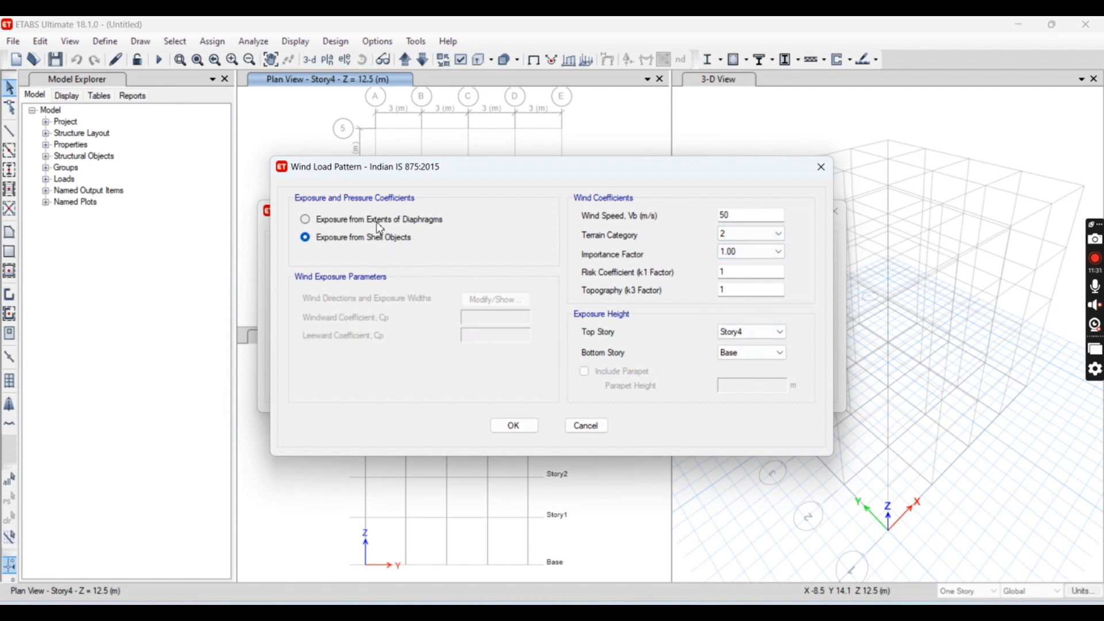
{"action": "left_click", "coordinate": [379, 220]}
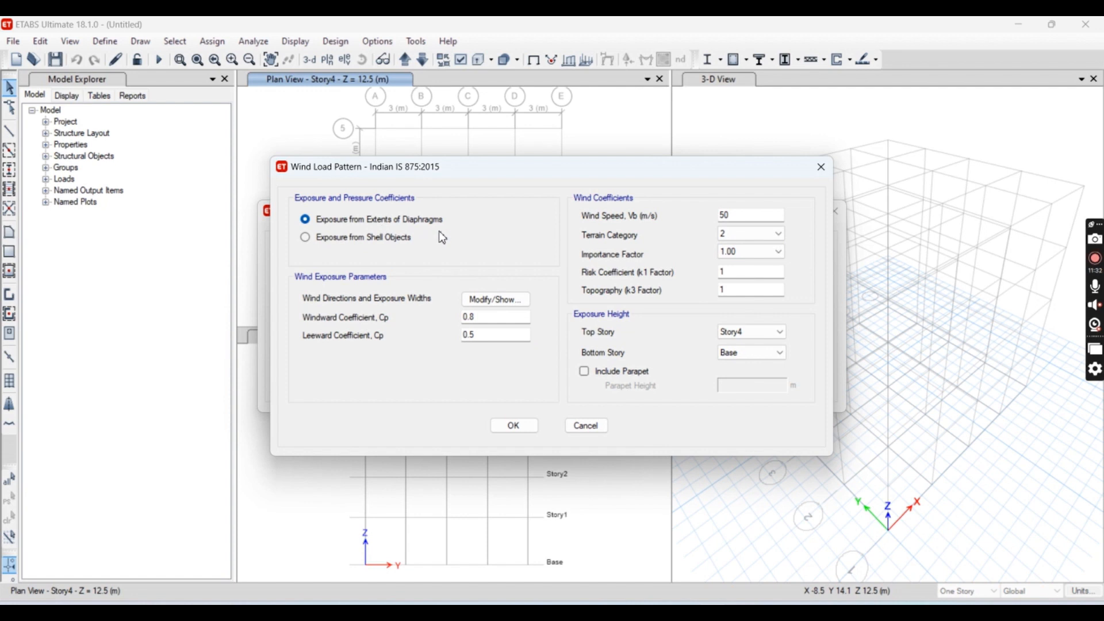
Step: Review the WL +X exposure width data and accept the wind load with terrain category 2 and importance factor 1.00
{"action": "left_click", "coordinate": [498, 299]}
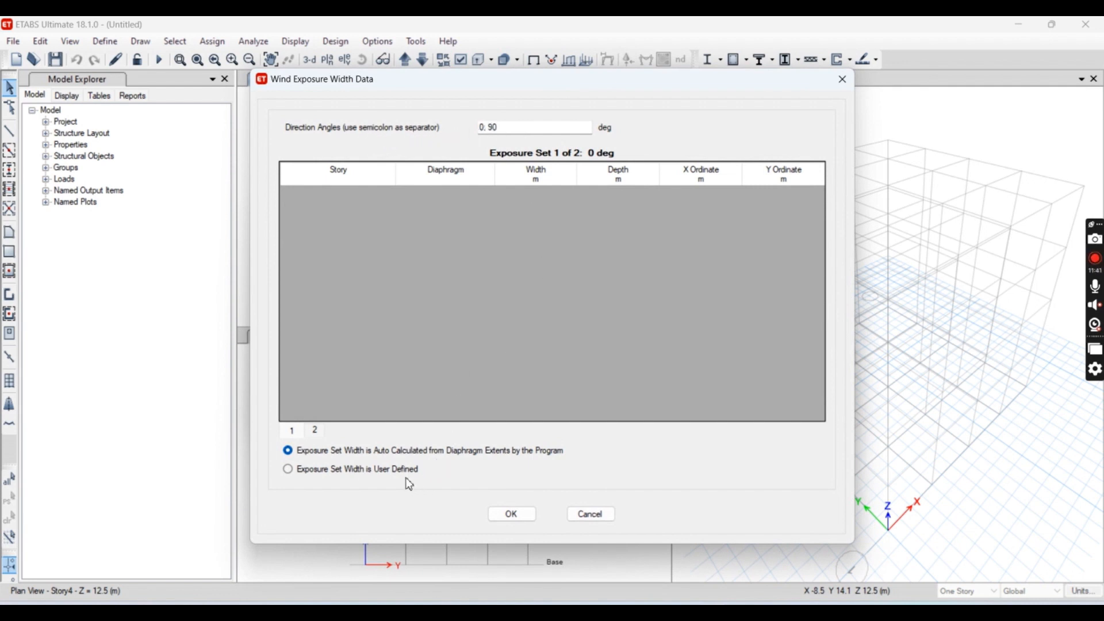
{"action": "left_click", "coordinate": [513, 514]}
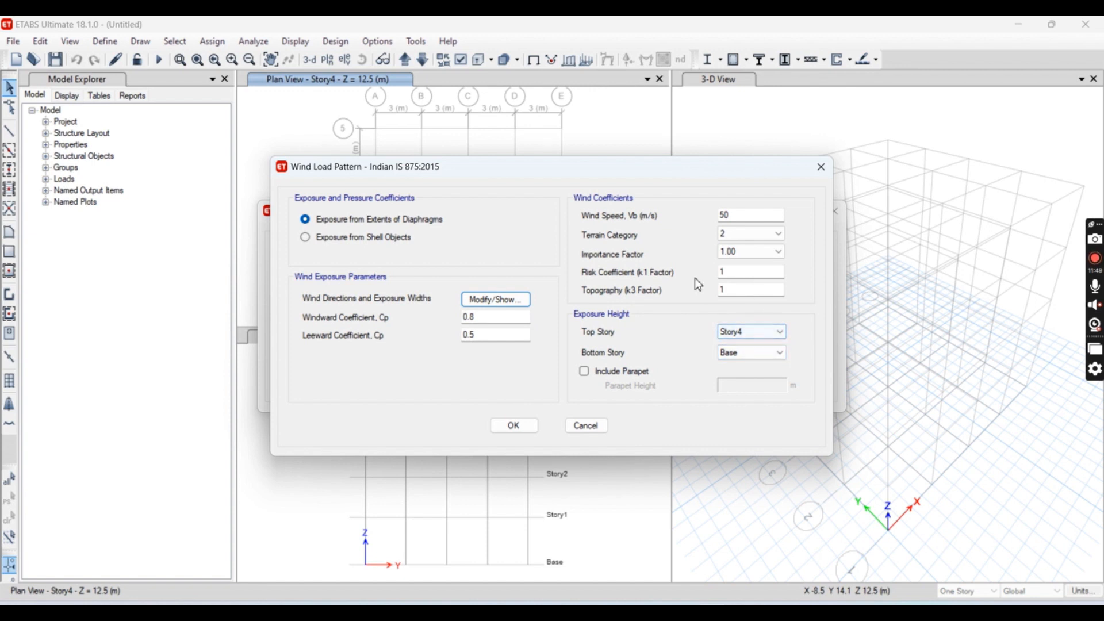
{"action": "left_click", "coordinate": [747, 233]}
{"action": "left_click", "coordinate": [739, 251]}
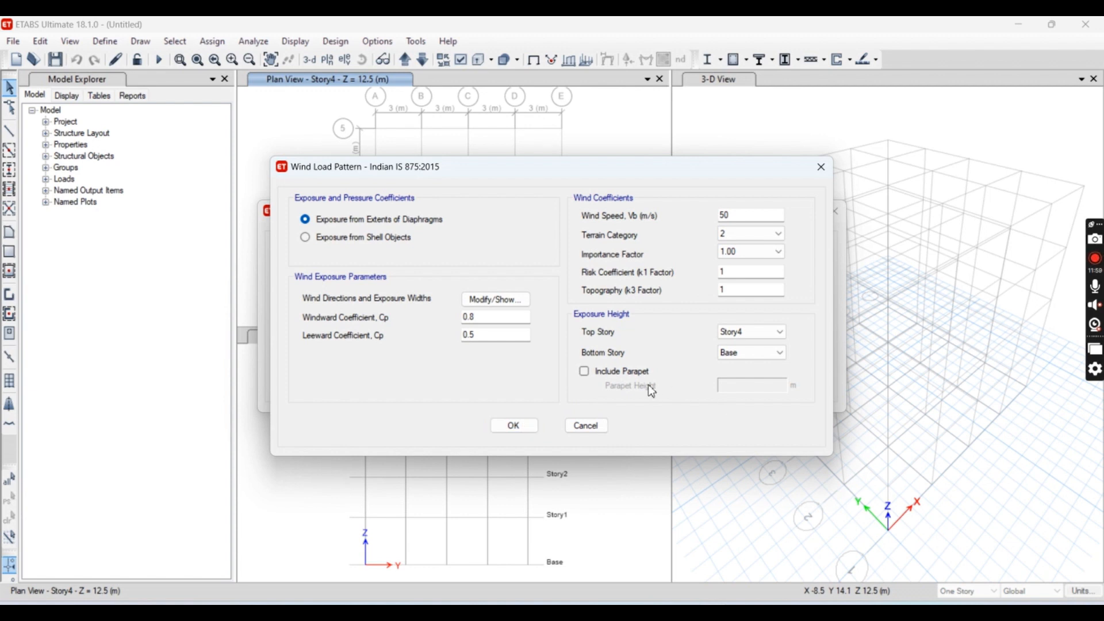
{"action": "left_click", "coordinate": [527, 430]}
Step: Check the WL +Y lateral load settings, accept them with exposure from extents of diaphragms, and save the load patterns
{"action": "left_click", "coordinate": [594, 343]}
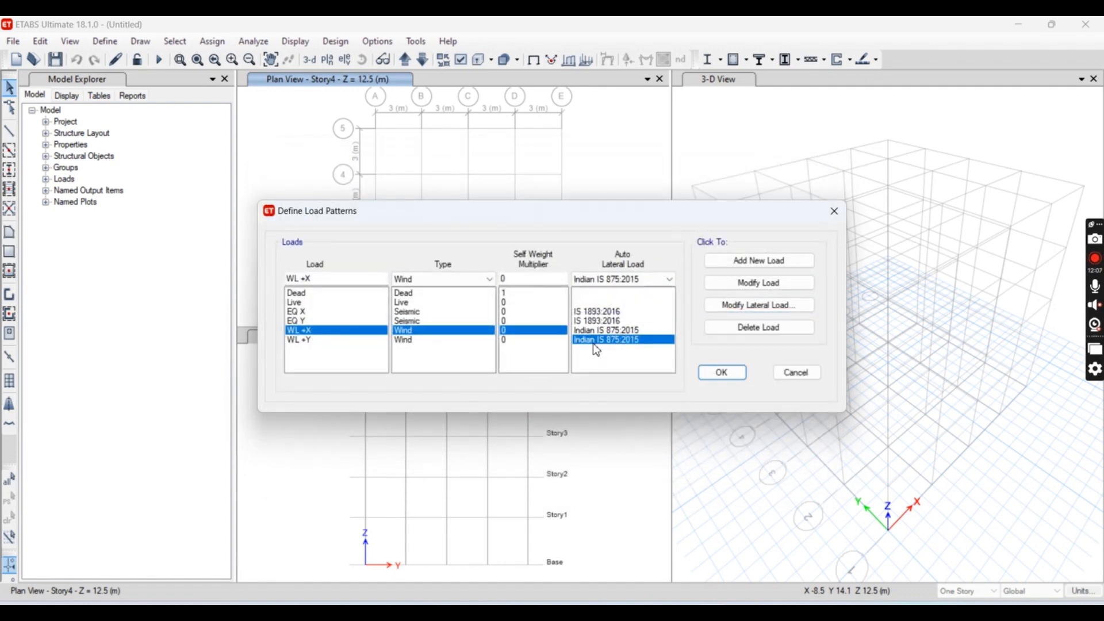
{"action": "left_click", "coordinate": [744, 306]}
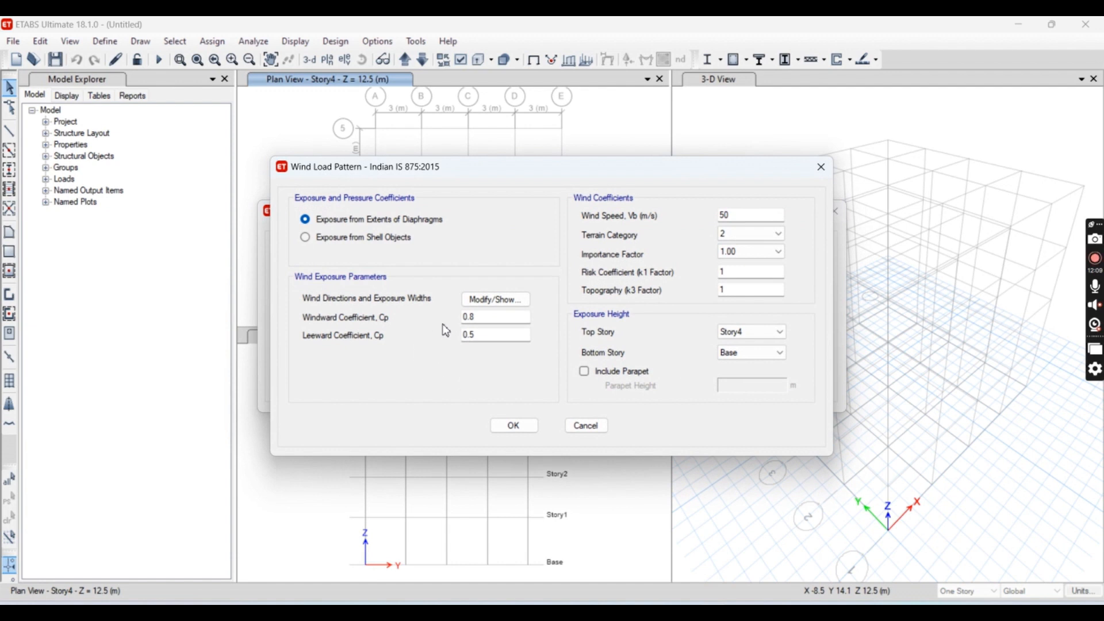
{"action": "left_click", "coordinate": [498, 425]}
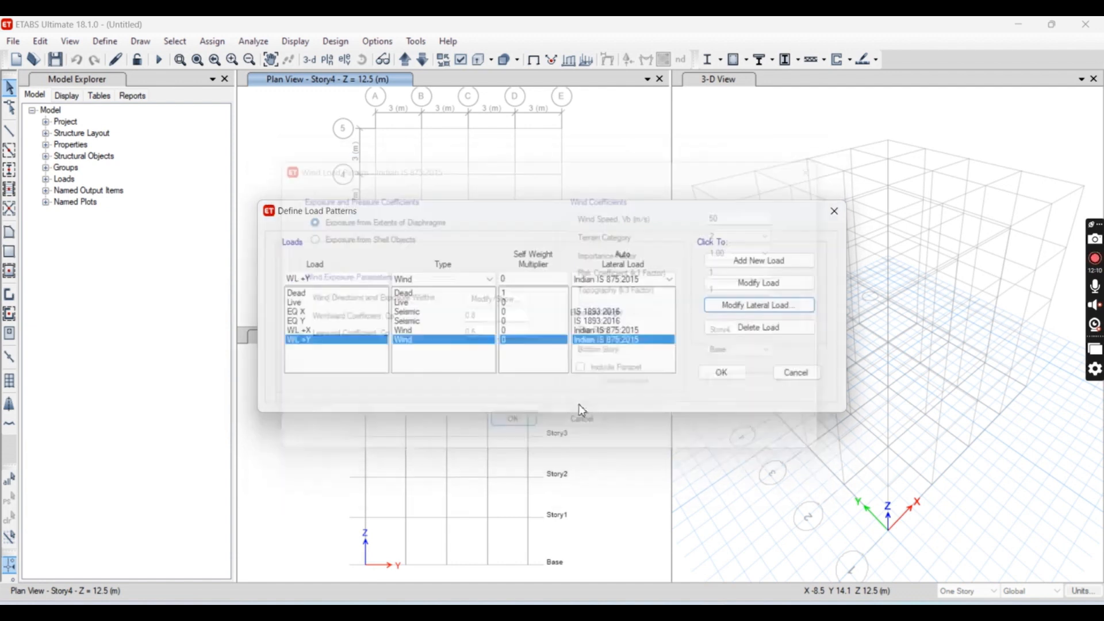
{"action": "left_click", "coordinate": [704, 375]}
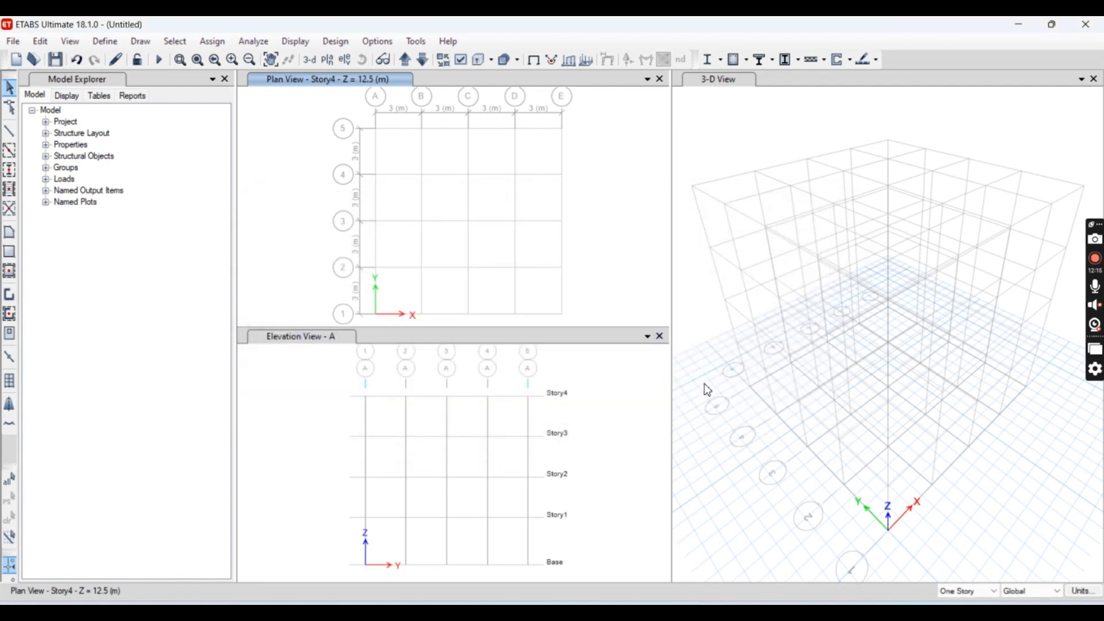
Step: Review the list of defined load cases and their types, leaving it without changes
{"action": "left_click", "coordinate": [105, 41]}
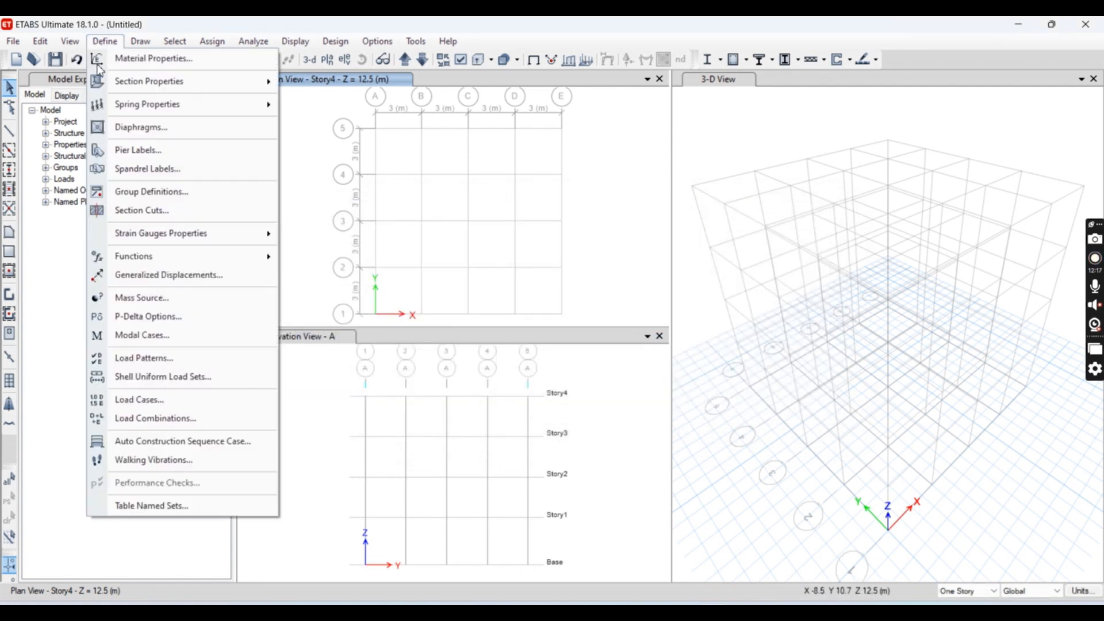
{"action": "left_click", "coordinate": [166, 403]}
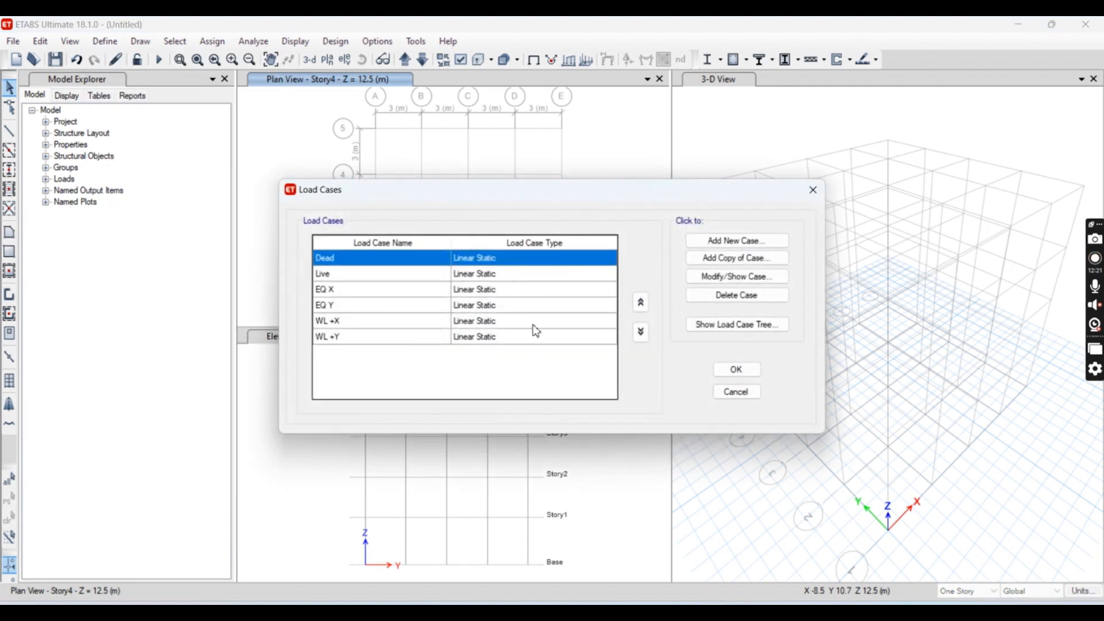
{"action": "left_click", "coordinate": [813, 190]}
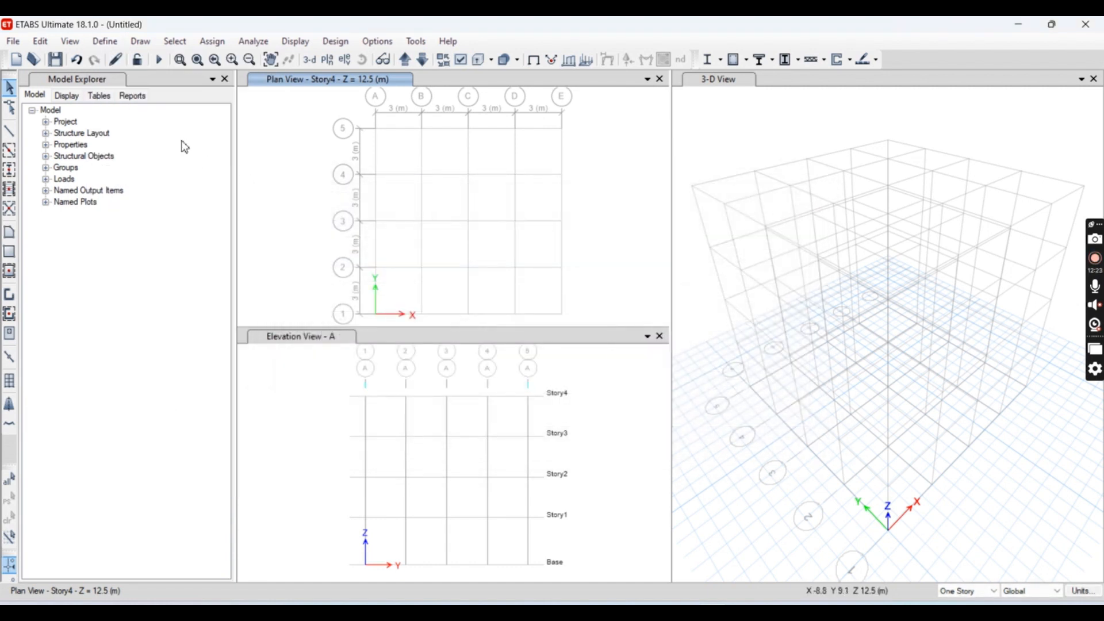
Step: Add the default design load combinations for Concrete Frame Design only and save them
{"action": "left_click", "coordinate": [112, 44]}
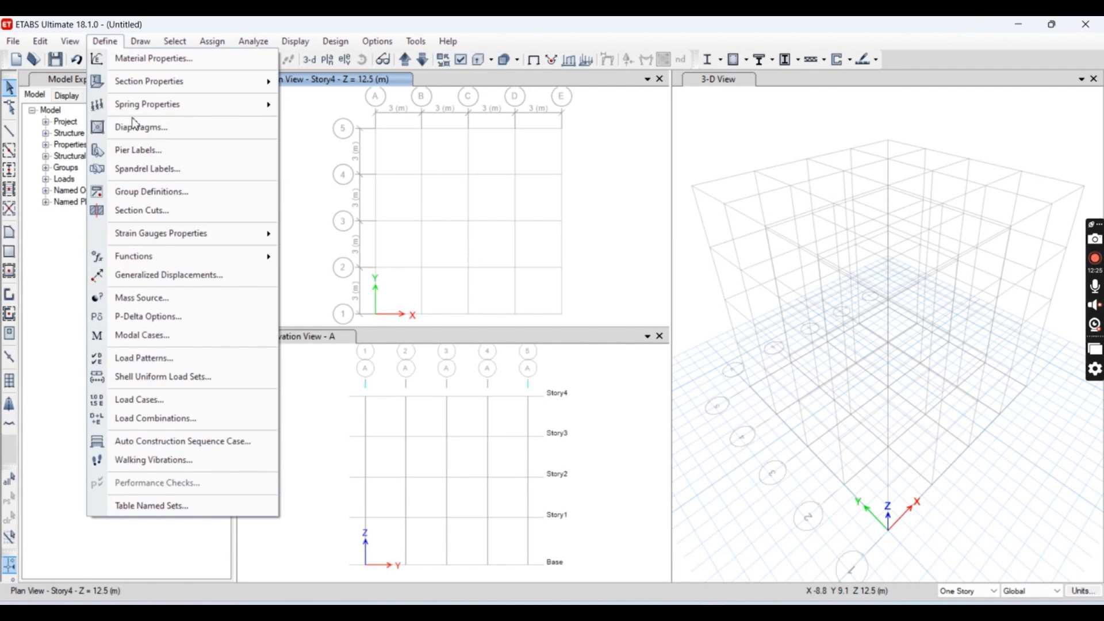
{"action": "left_click", "coordinate": [181, 417]}
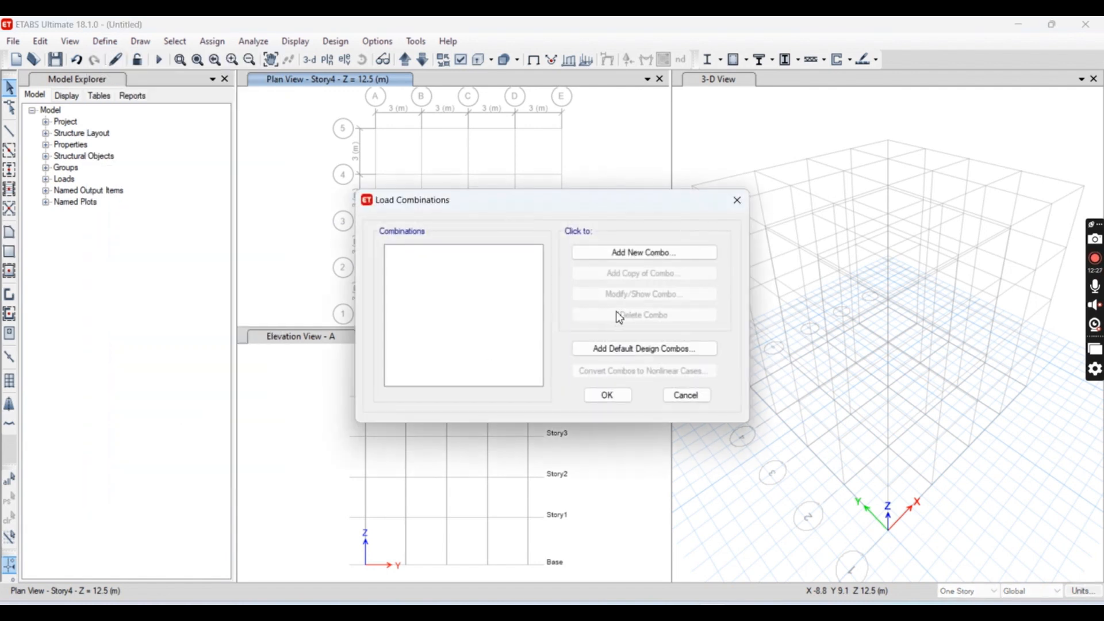
{"action": "left_click", "coordinate": [635, 349]}
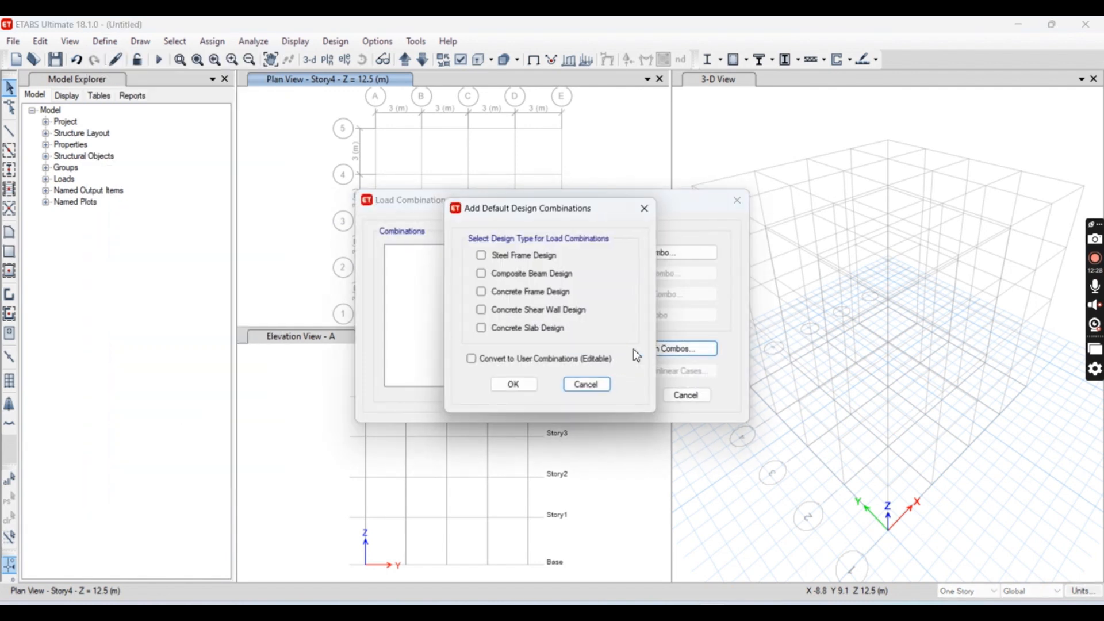
{"action": "left_click", "coordinate": [501, 275]}
{"action": "left_click", "coordinate": [518, 292]}
{"action": "left_click", "coordinate": [493, 277]}
{"action": "left_click", "coordinate": [534, 388]}
{"action": "scroll", "coordinate": [448, 330], "scroll_direction": "down", "scroll_amount": 3}
{"action": "scroll", "coordinate": [450, 335], "scroll_direction": "down", "scroll_amount": 1}
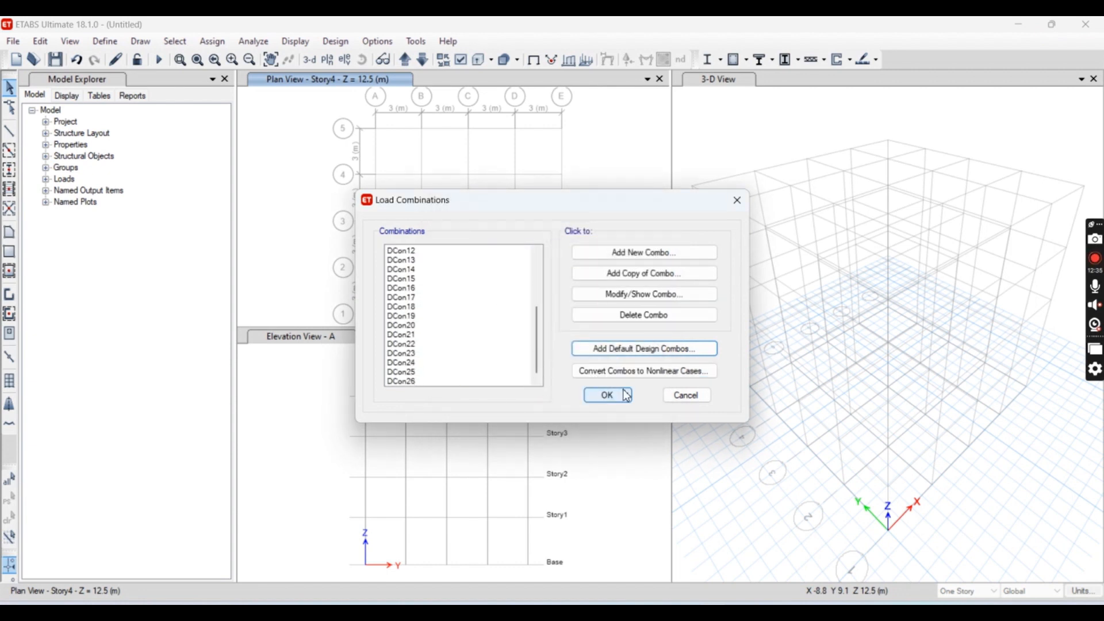
{"action": "left_click", "coordinate": [608, 395]}
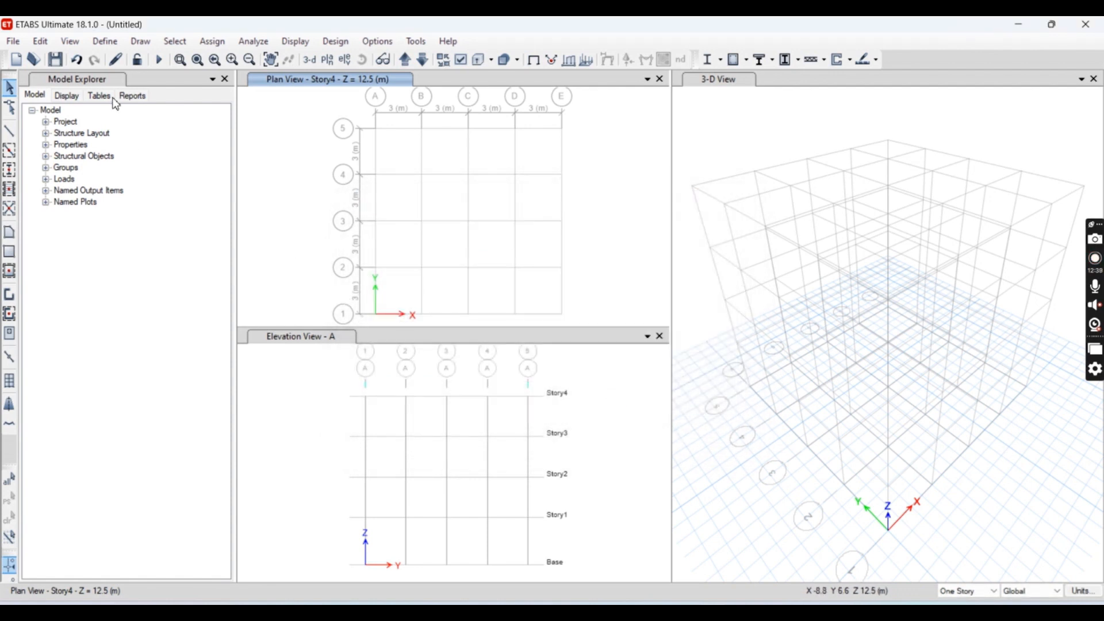
Step: Change the plan view to Base and set the story scope to Similar Stories
{"action": "left_click", "coordinate": [109, 45]}
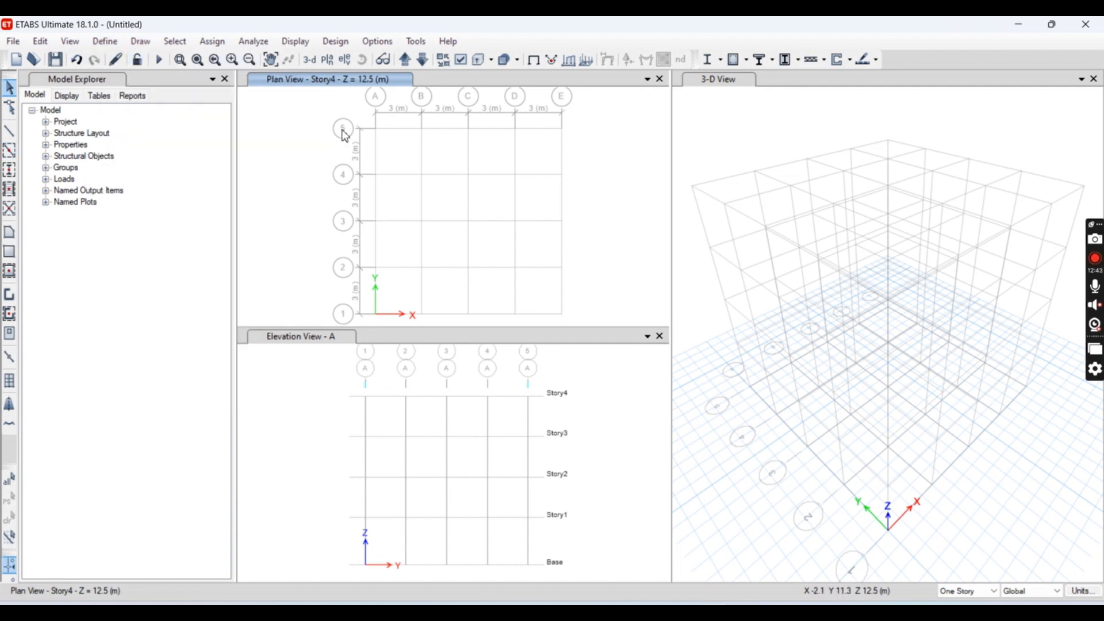
{"action": "left_click", "coordinate": [965, 588]}
{"action": "left_click", "coordinate": [961, 610]}
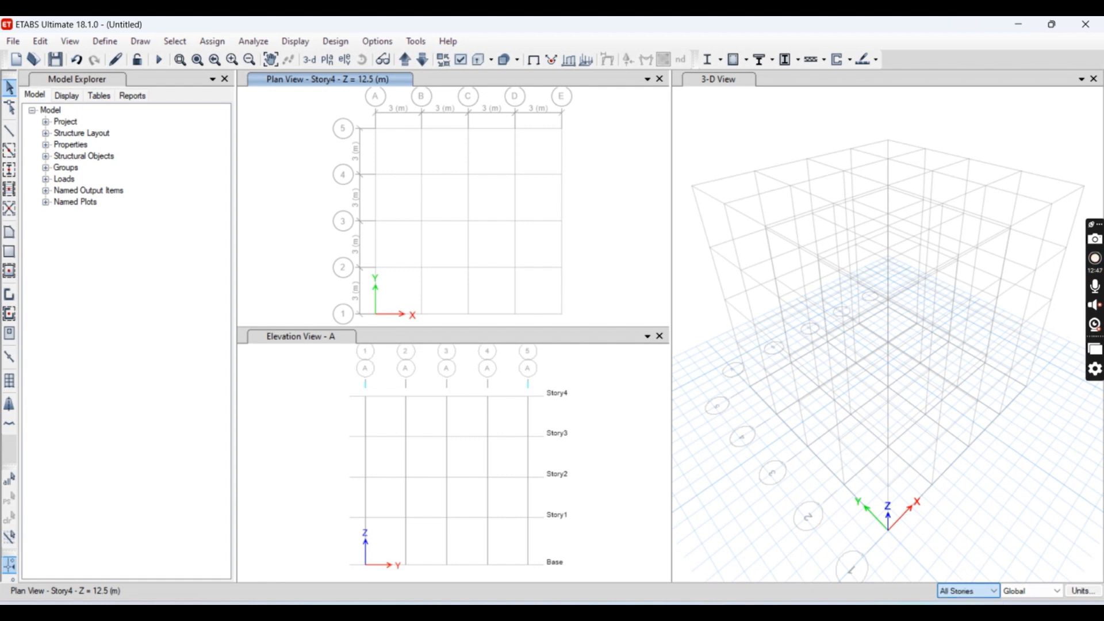
{"action": "left_click", "coordinate": [407, 53]}
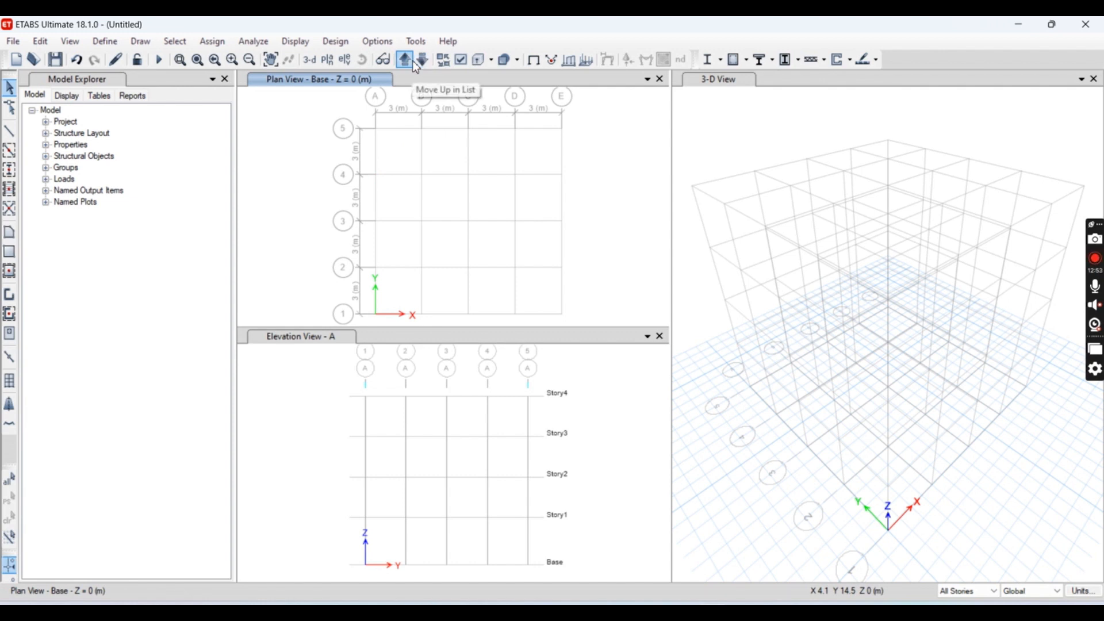
{"action": "left_click", "coordinate": [993, 591]}
{"action": "left_click", "coordinate": [966, 617]}
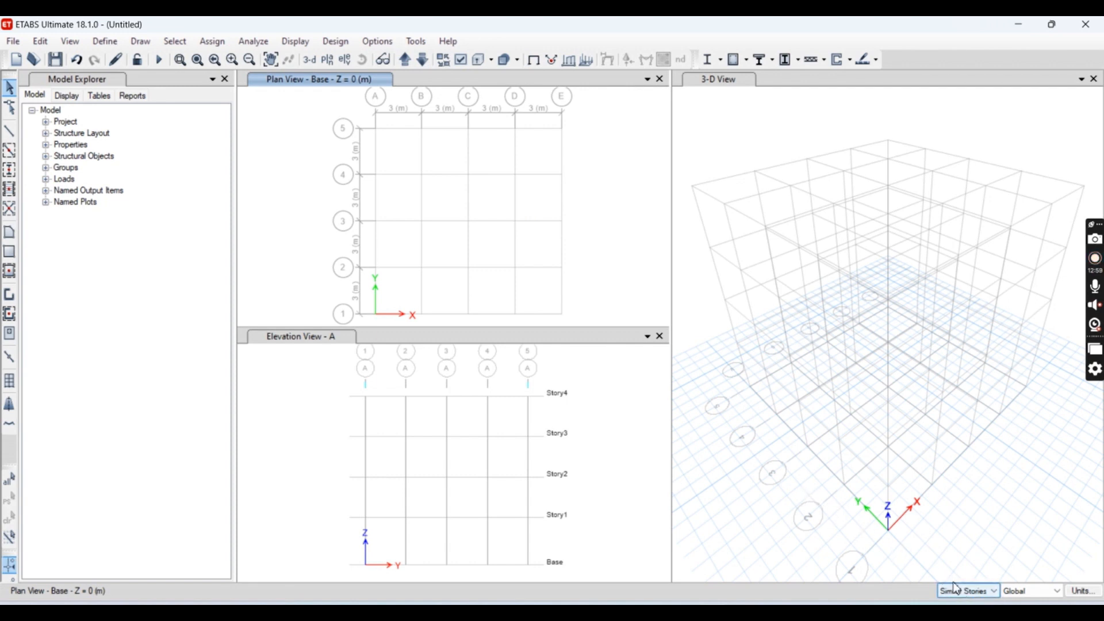
Step: Examine the story data table for the master story and Similar To assignments, leaving it without changes
{"action": "right_click", "coordinate": [716, 176]}
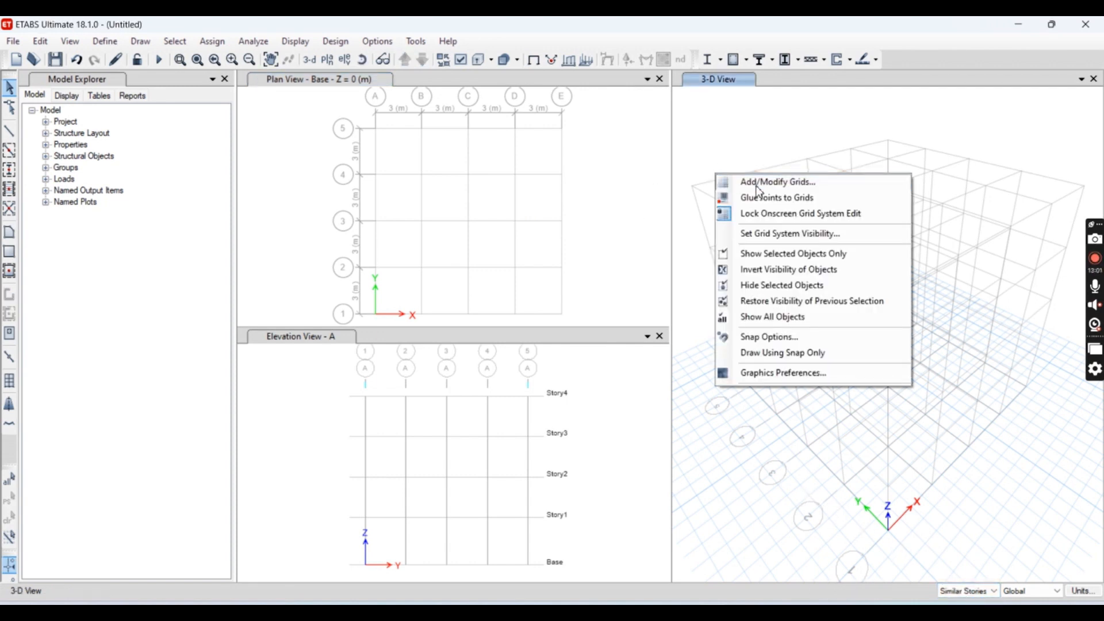
{"action": "left_click", "coordinate": [757, 182]}
{"action": "left_click", "coordinate": [595, 169]}
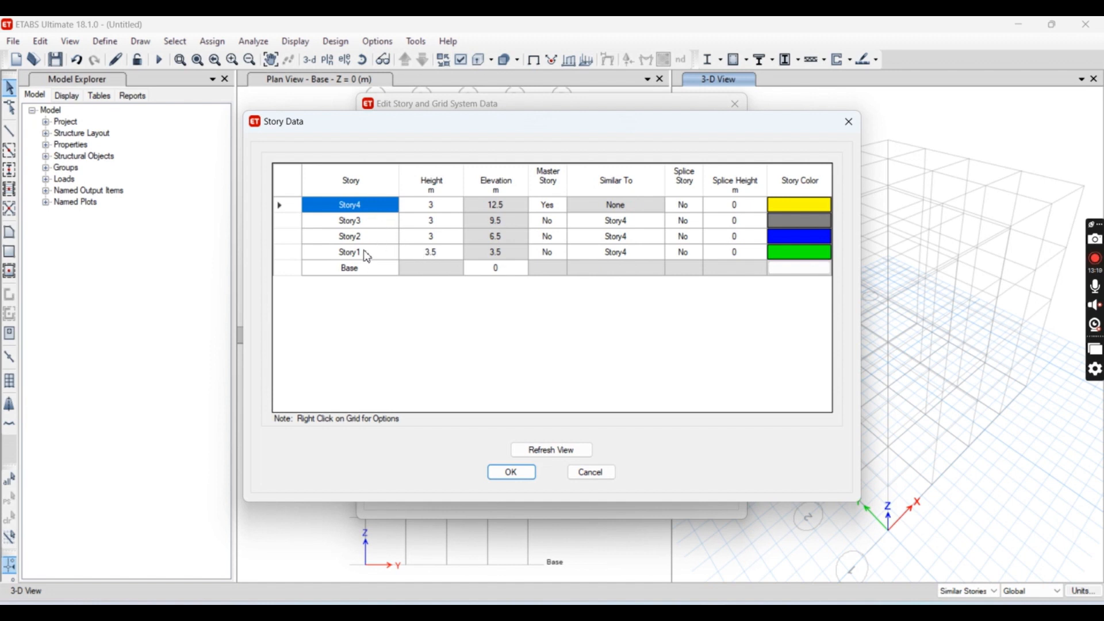
{"action": "left_click", "coordinate": [847, 122]}
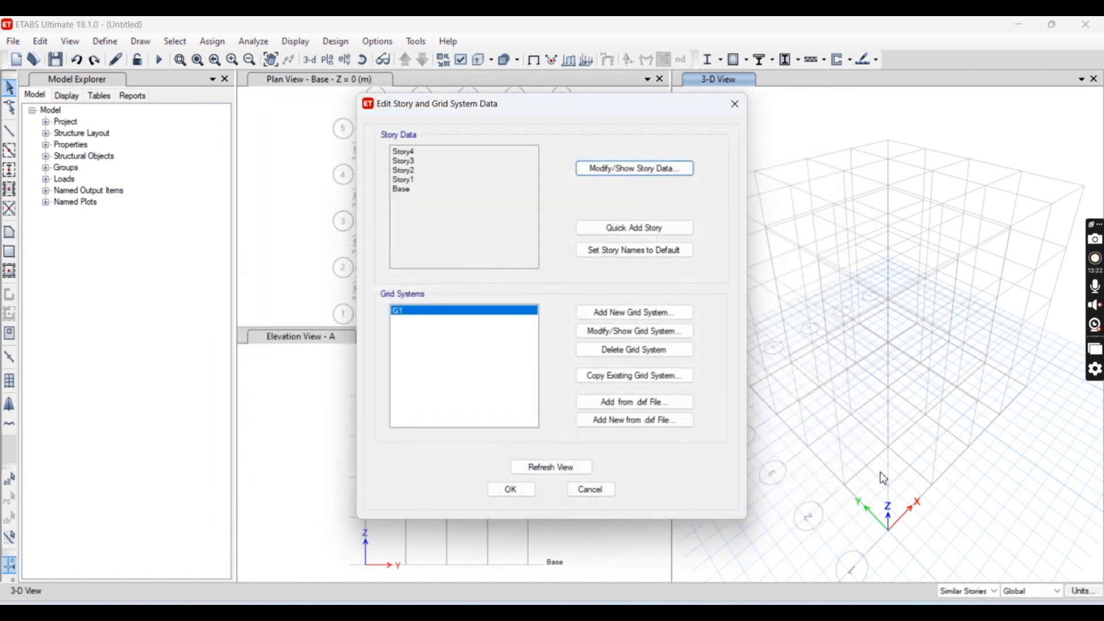
{"action": "left_click", "coordinate": [733, 102]}
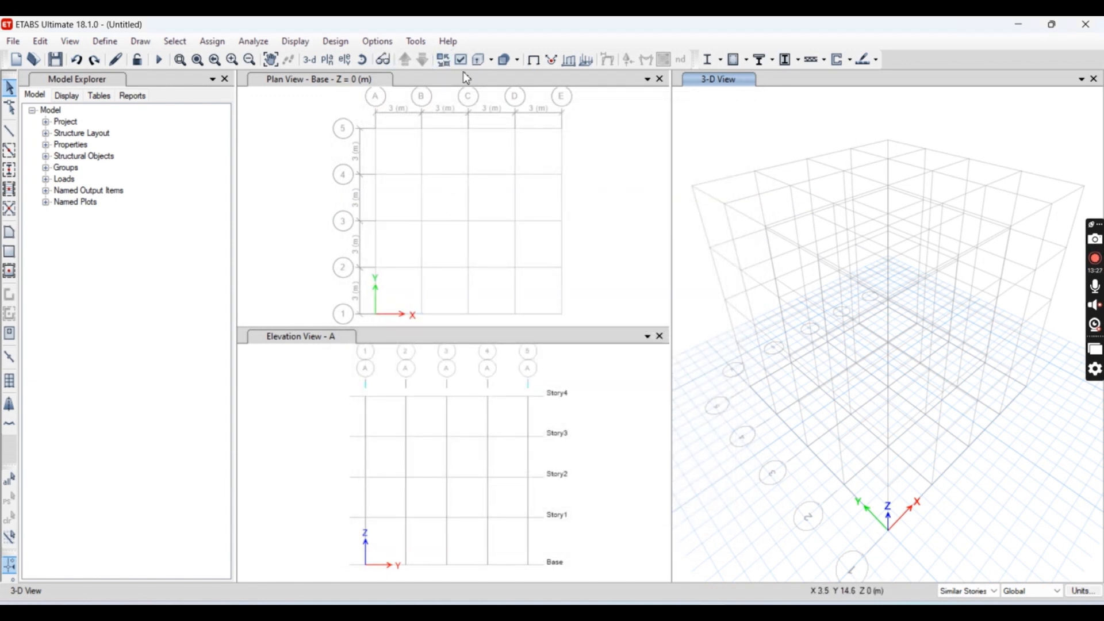
Step: Bring the plan view back to Story4 and recheck the Similar To assignments in the story data
{"action": "left_click", "coordinate": [389, 78]}
{"action": "left_click", "coordinate": [422, 59]}
{"action": "right_click", "coordinate": [606, 156]}
{"action": "left_click", "coordinate": [626, 163]}
{"action": "left_click", "coordinate": [626, 169]}
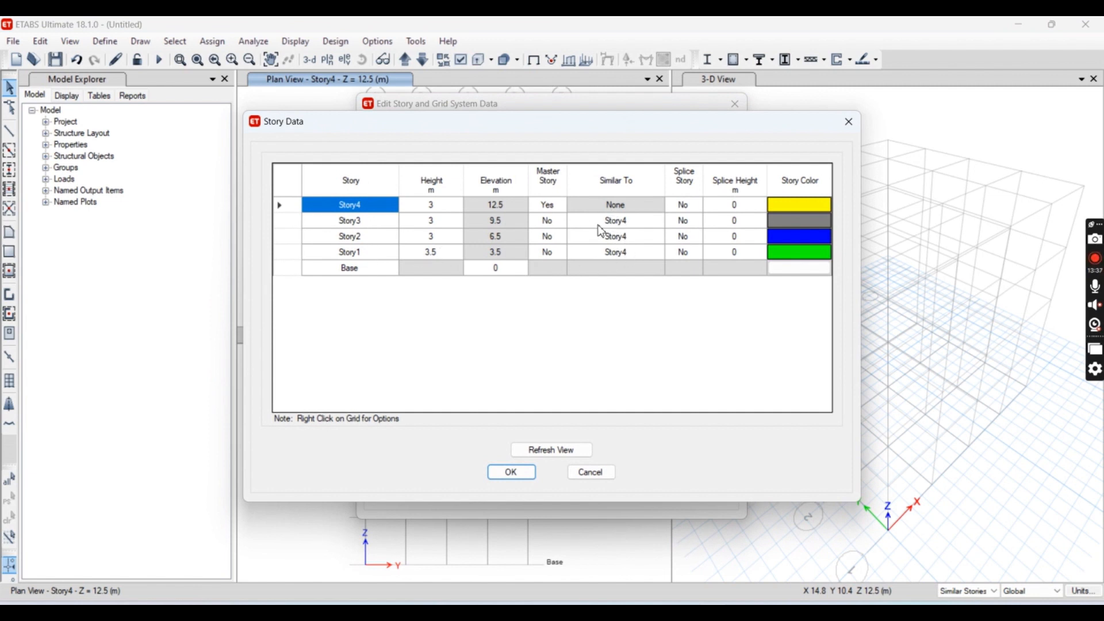
{"action": "left_click", "coordinate": [848, 121]}
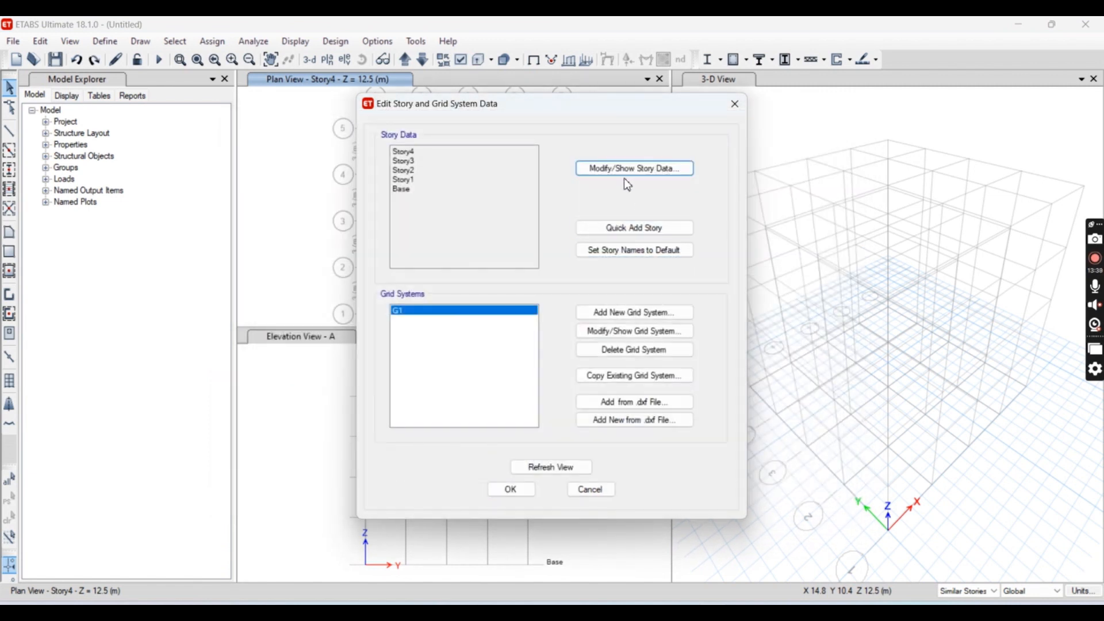
{"action": "left_click", "coordinate": [735, 103]}
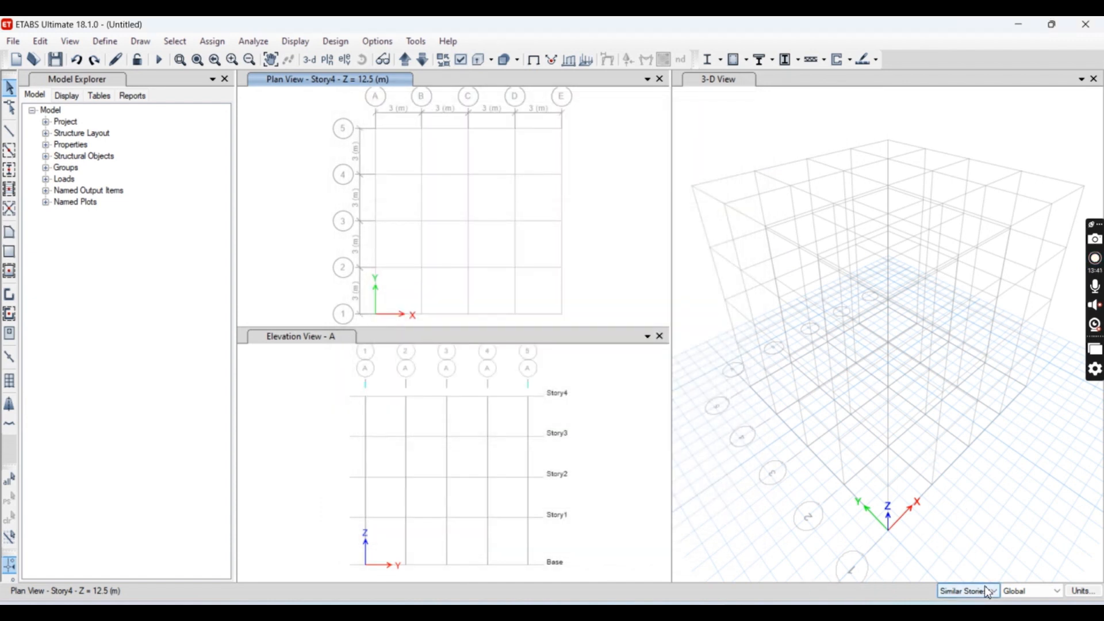
Step: Quick-draw B350*350 frame beams with continuous moment releases along all grid lines of the Story4 plan, applied to similar stories
{"action": "left_click", "coordinate": [7, 151]}
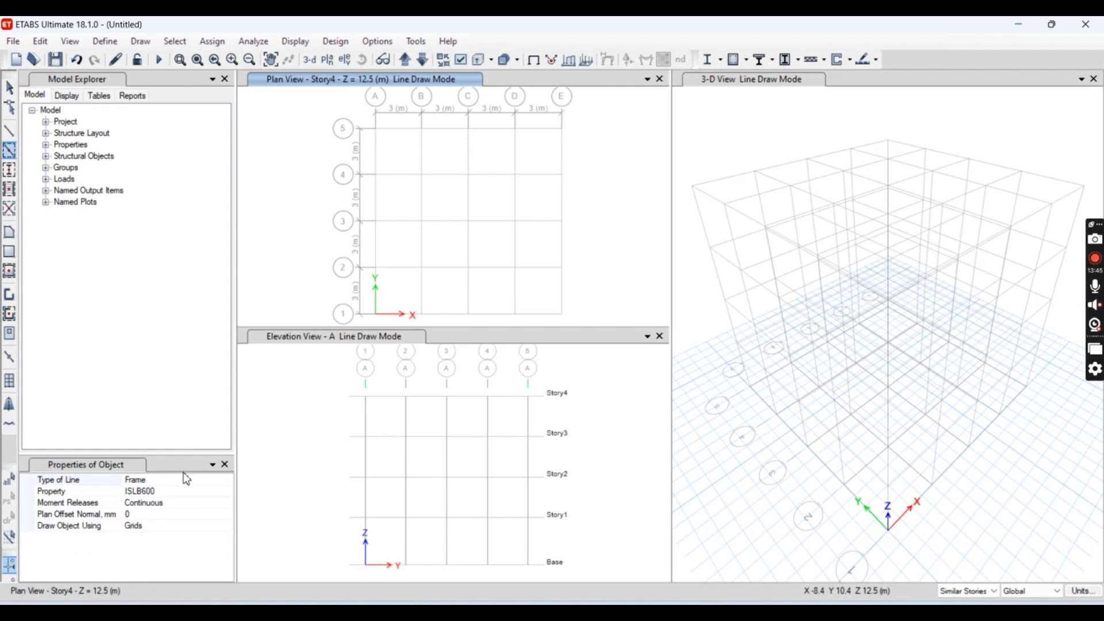
{"action": "left_click", "coordinate": [188, 483]}
{"action": "left_click", "coordinate": [202, 492]}
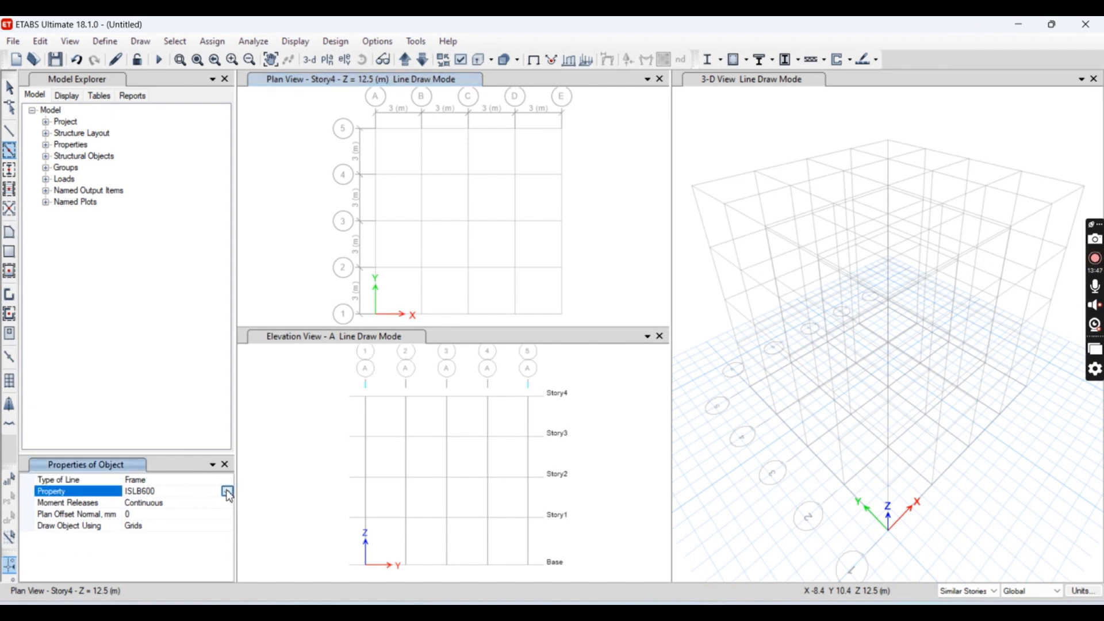
{"action": "left_click", "coordinate": [227, 492]}
{"action": "left_click", "coordinate": [152, 504]}
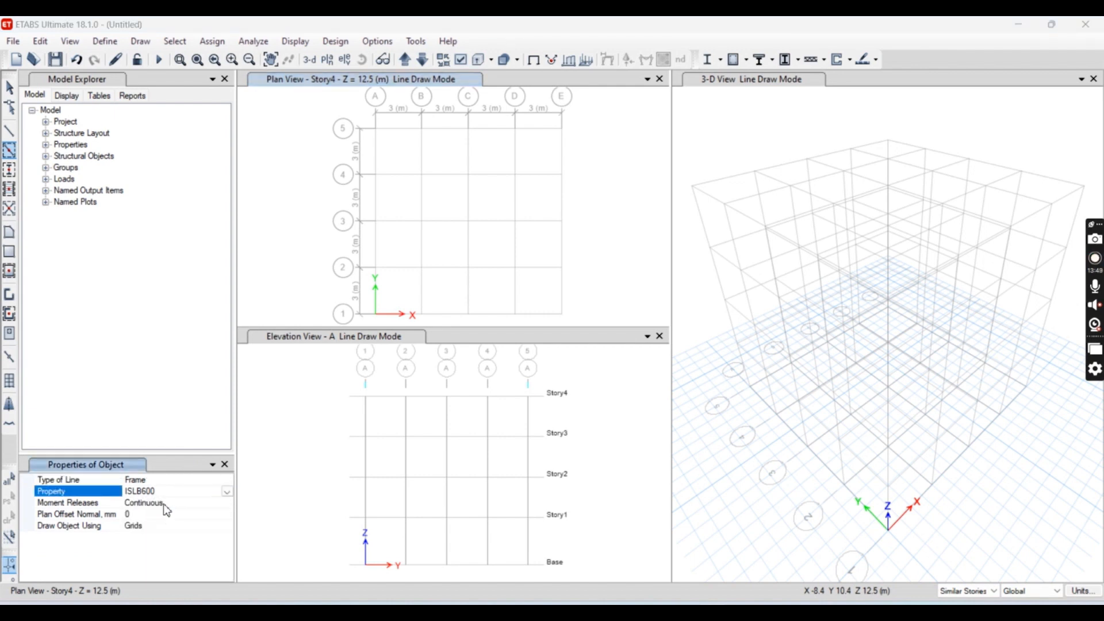
{"action": "left_click_drag", "start_coordinate": [345, 123], "coordinate": [589, 329]}
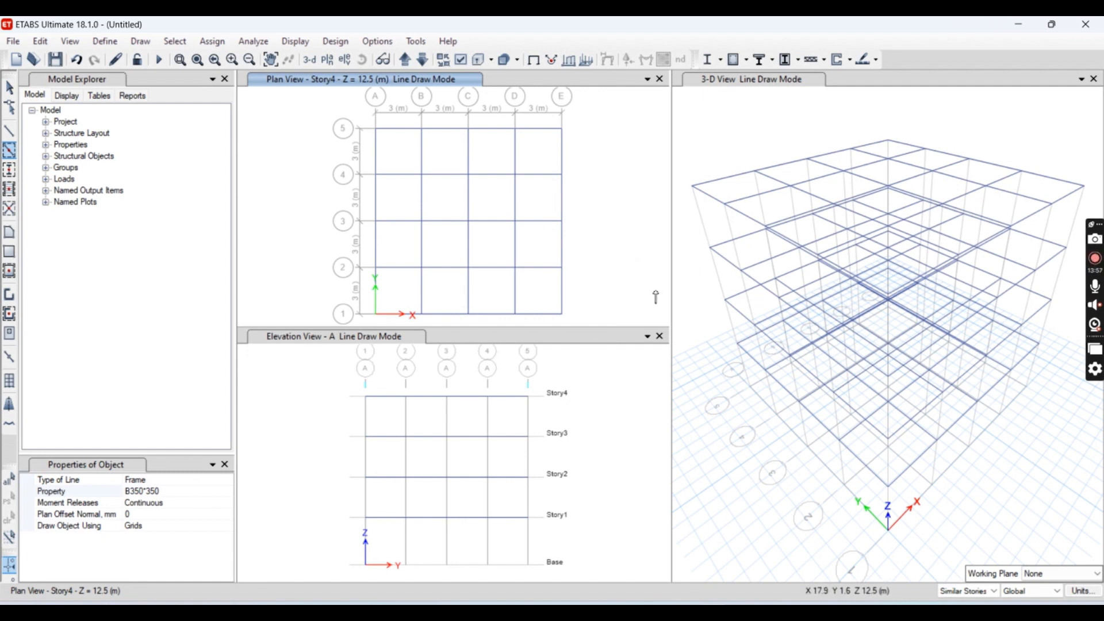
Step: Set the story scope to All Stories and quick-draw C500*500 columns at every grid intersection in plan
{"action": "left_click", "coordinate": [968, 590]}
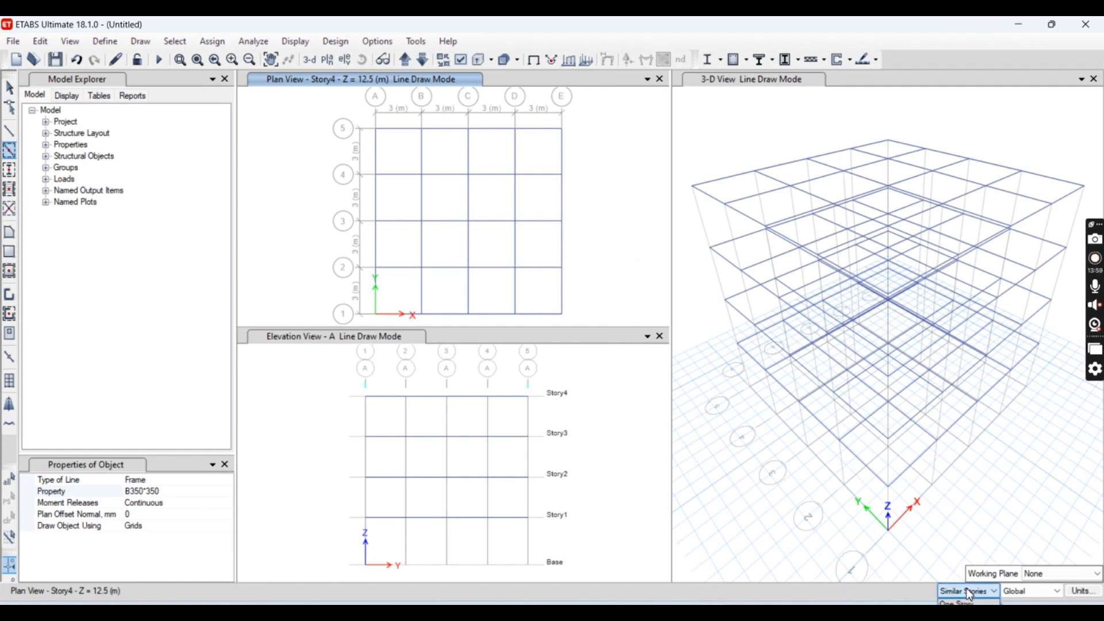
{"action": "left_click", "coordinate": [957, 612]}
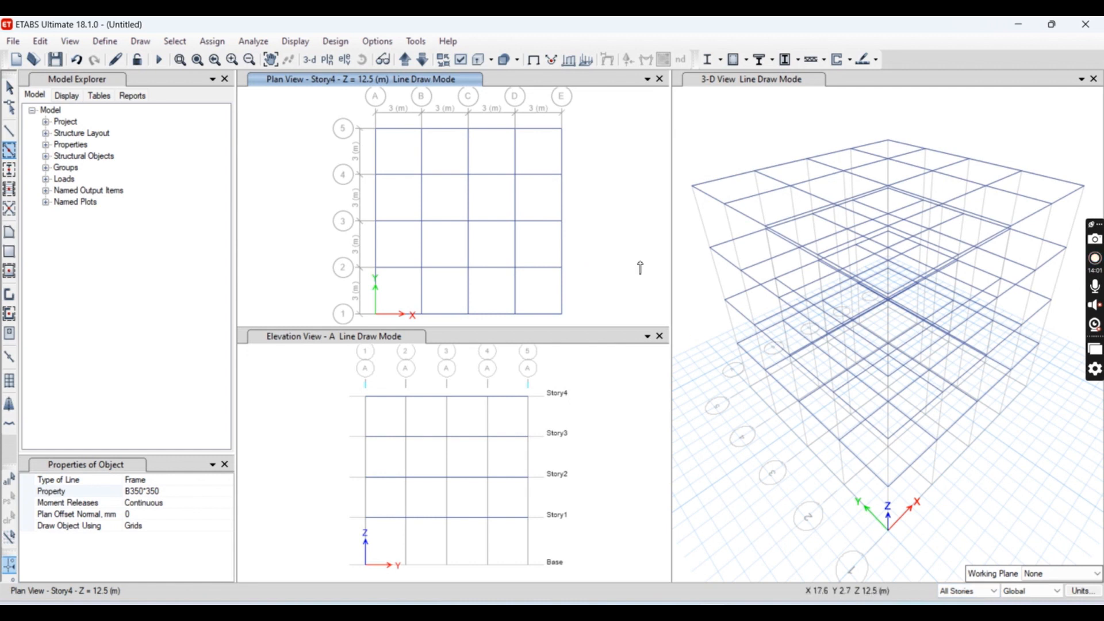
{"action": "left_click", "coordinate": [9, 170]}
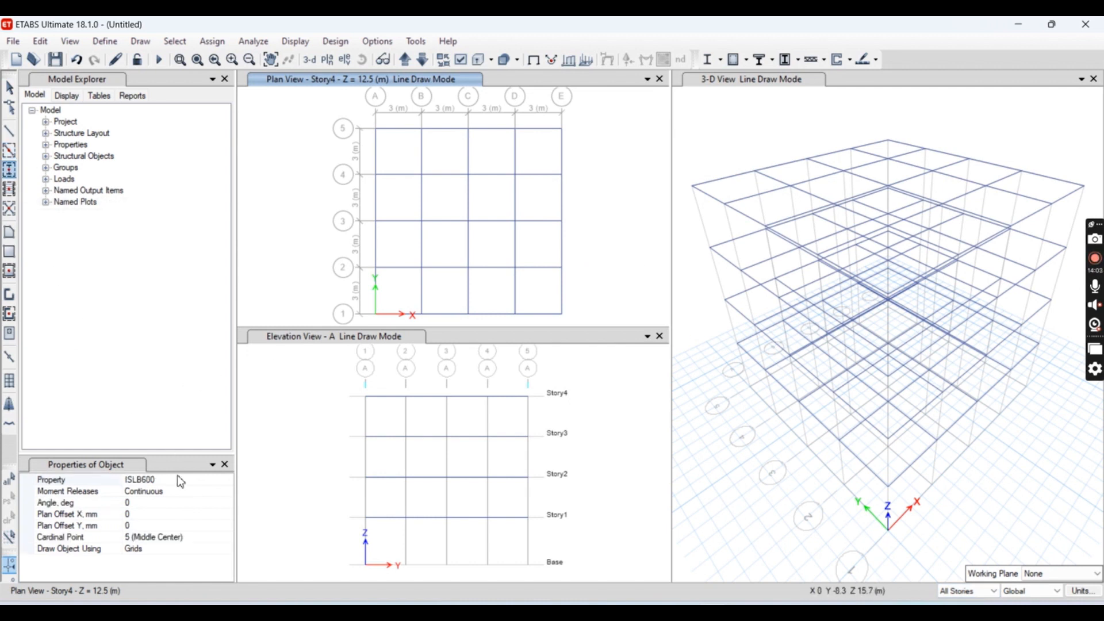
{"action": "left_click", "coordinate": [212, 483]}
{"action": "left_click", "coordinate": [227, 480]}
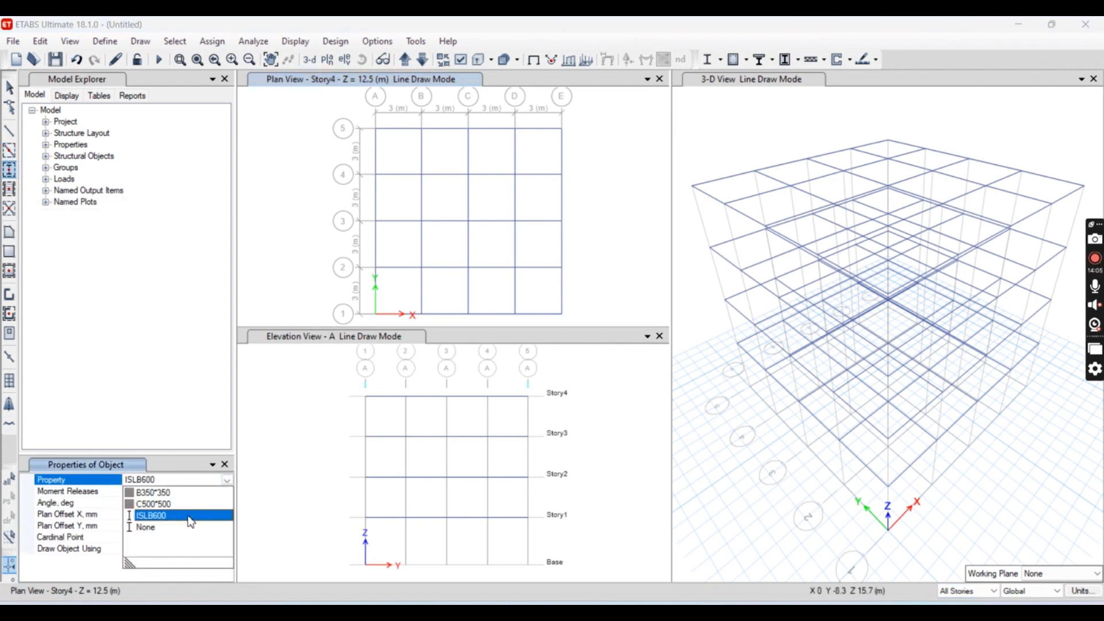
{"action": "left_click", "coordinate": [173, 501]}
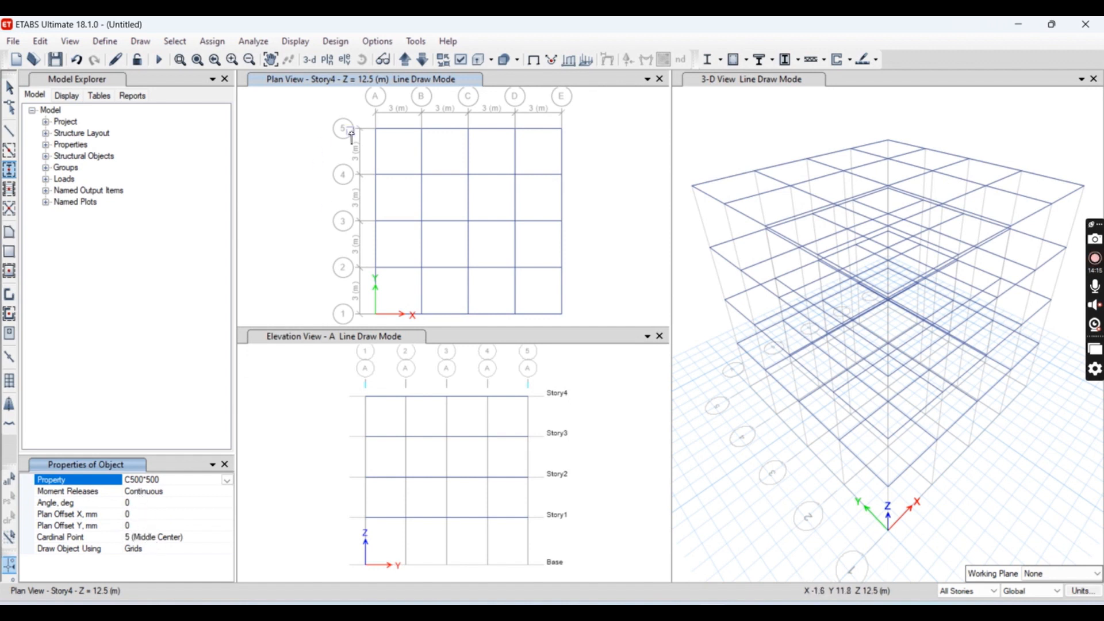
{"action": "left_click_drag", "start_coordinate": [349, 111], "coordinate": [595, 322]}
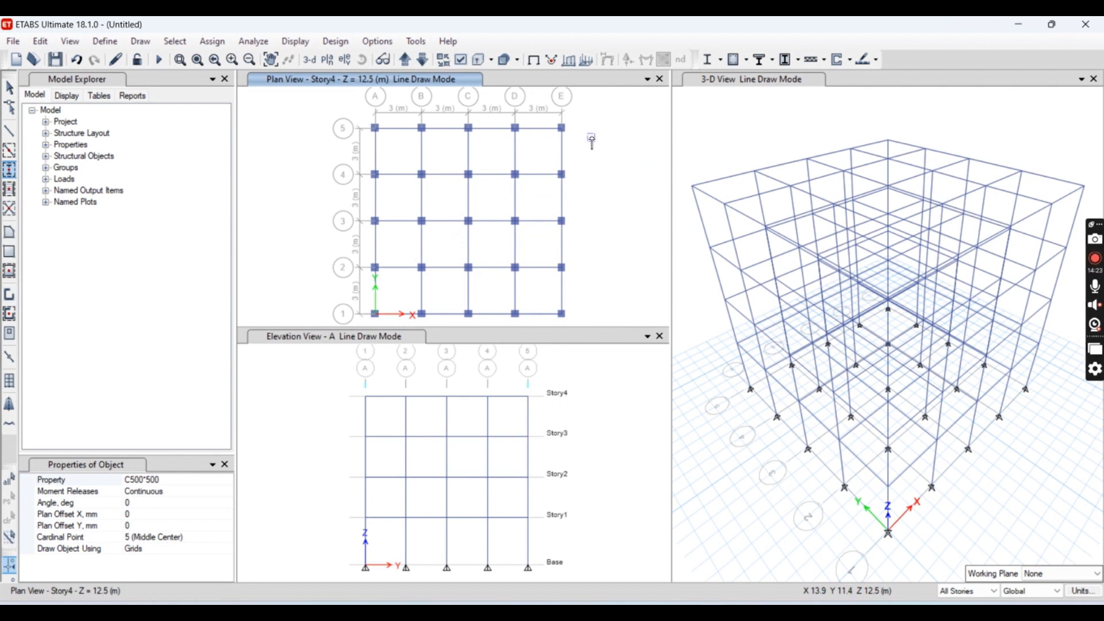
{"action": "key", "text": "Escape"}
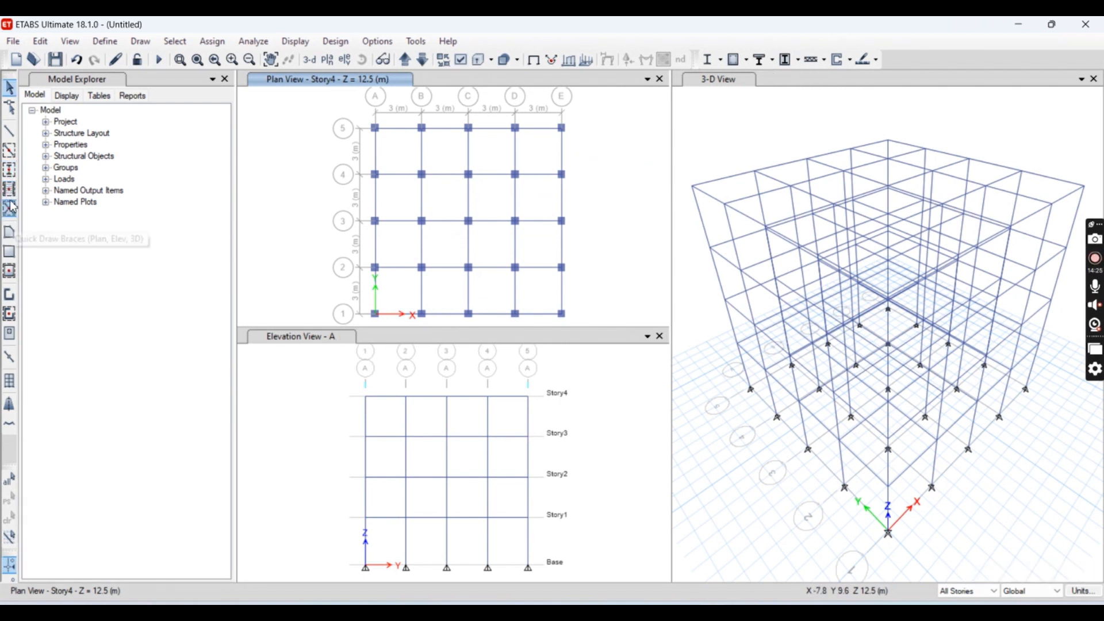
Step: Draw a Deck1 floor area on all stories with corners at grid points A5, E5, E1 and A1
{"action": "left_click", "coordinate": [10, 270]}
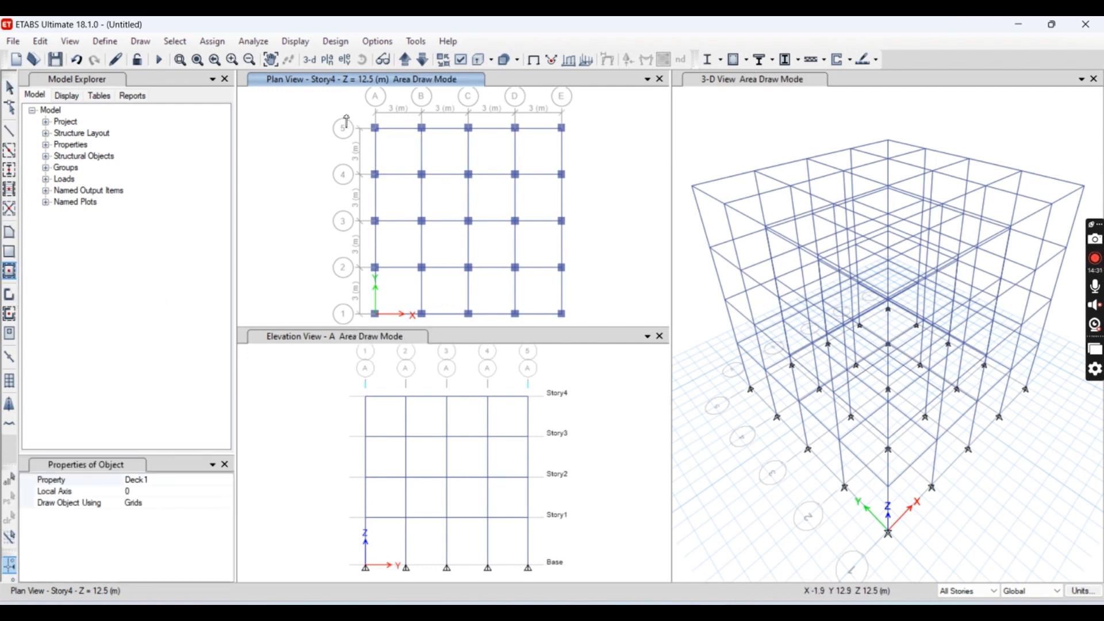
{"action": "left_click", "coordinate": [8, 235]}
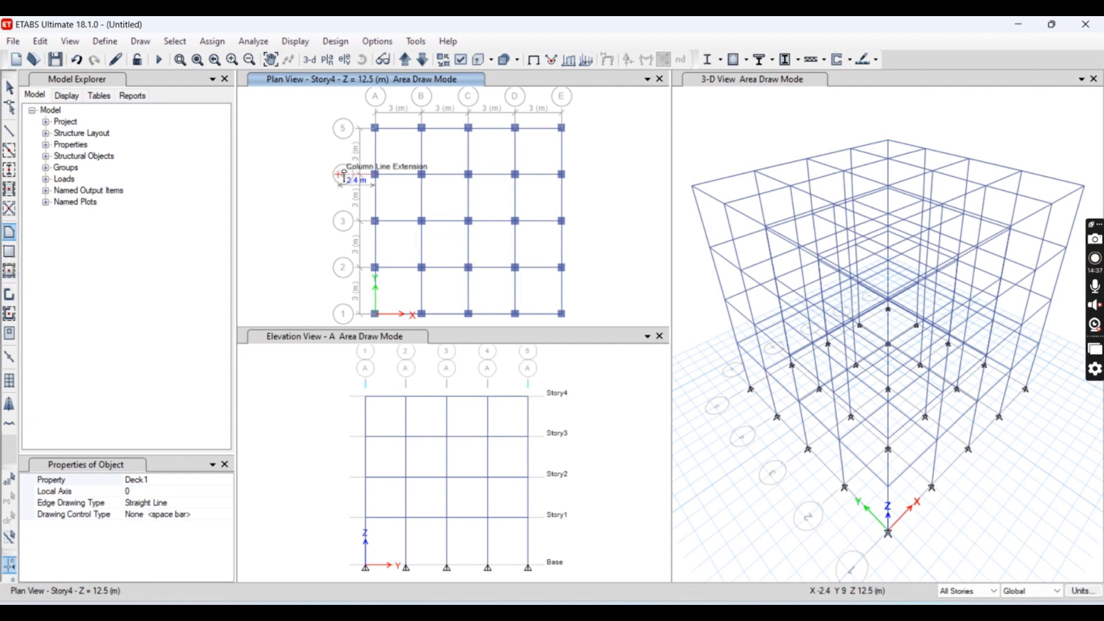
{"action": "left_click", "coordinate": [375, 127]}
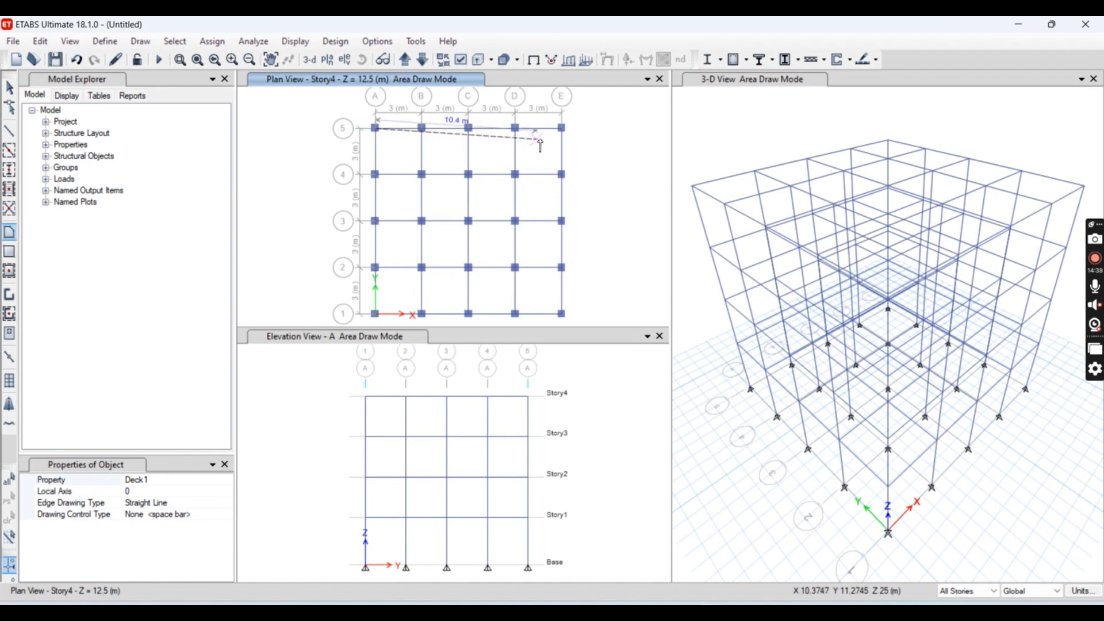
{"action": "left_click", "coordinate": [561, 128]}
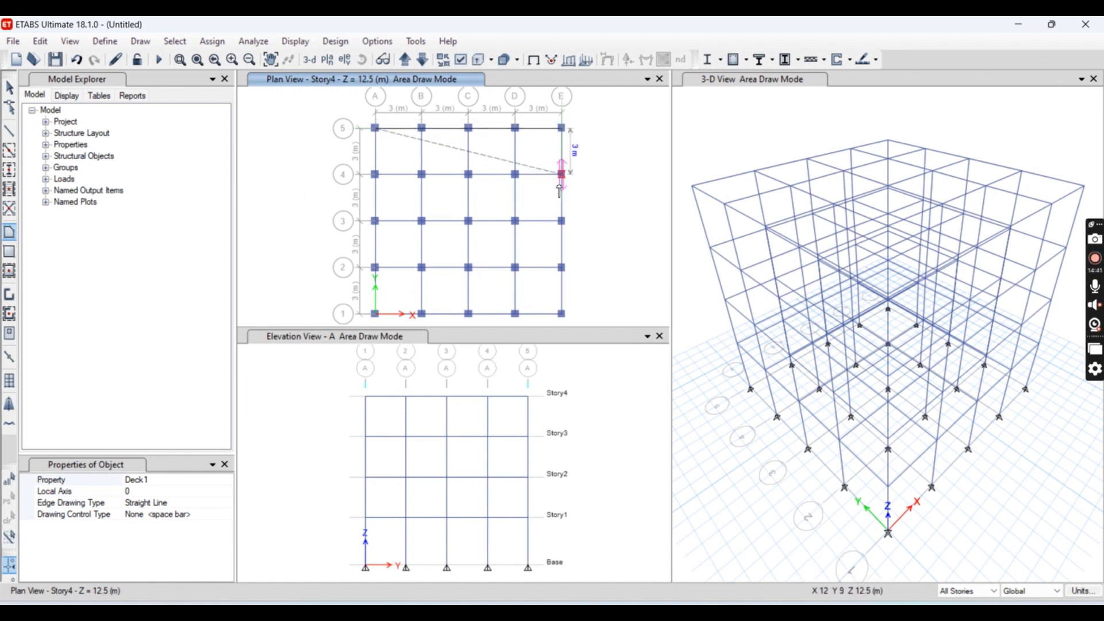
{"action": "left_click", "coordinate": [562, 313]}
{"action": "left_click", "coordinate": [376, 313]}
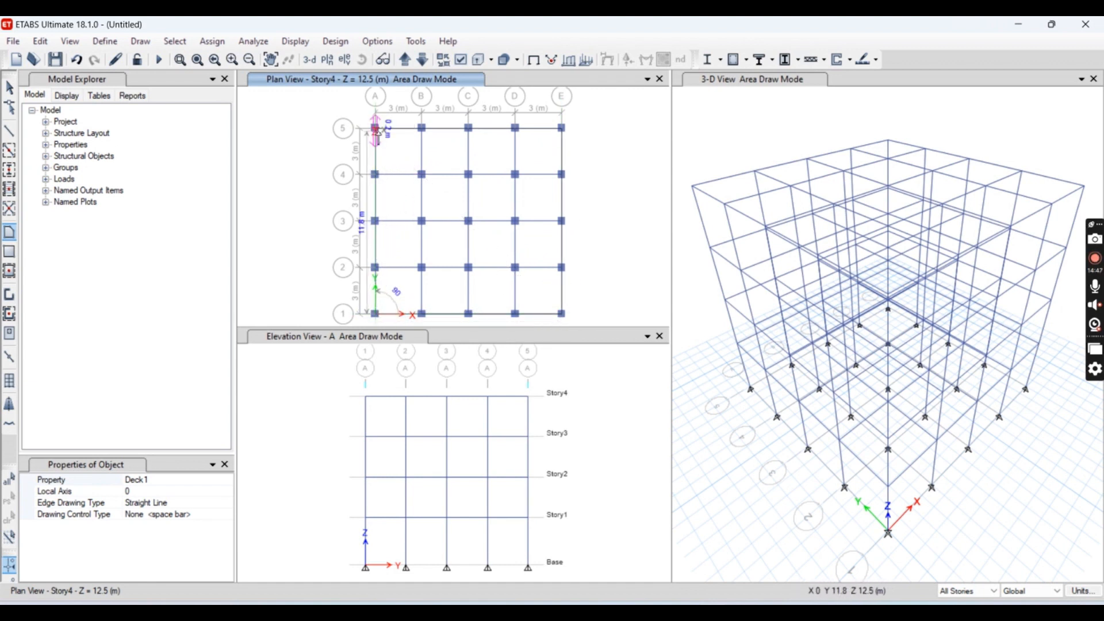
{"action": "key", "text": "Return"}
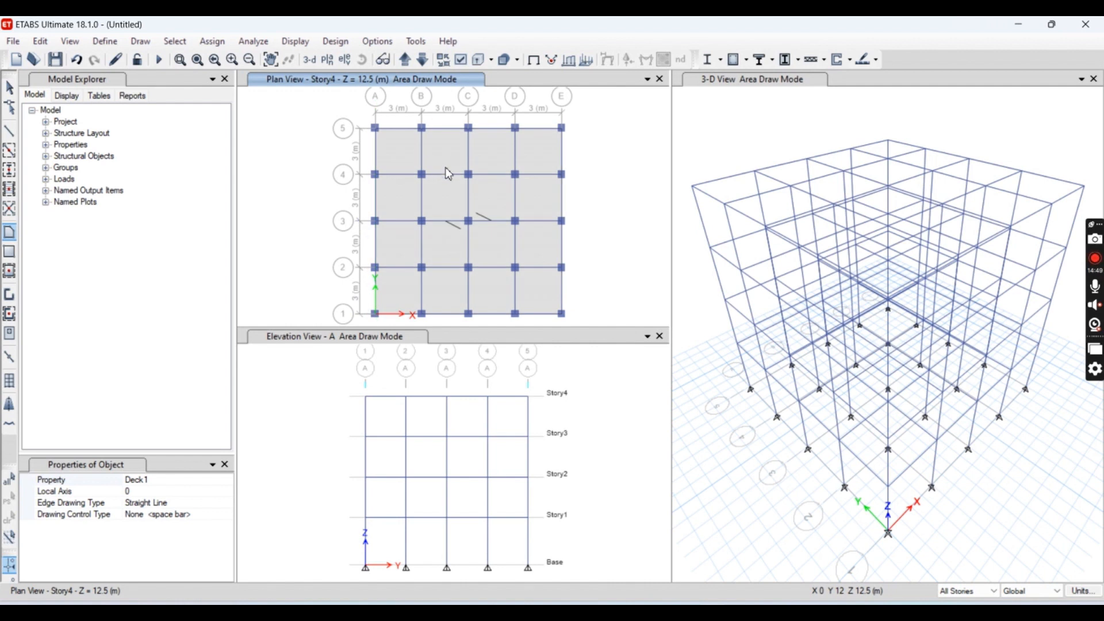
{"action": "key", "text": "Escape"}
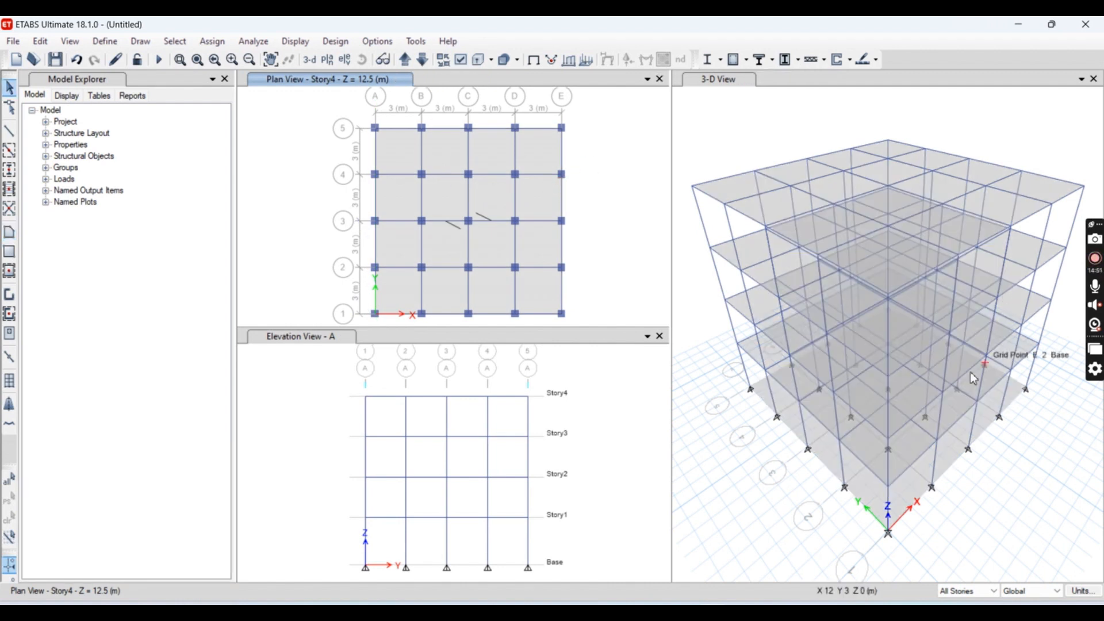
Step: Set the story scope to One Story and delete the floor shell at the Base level
{"action": "left_click", "coordinate": [906, 499]}
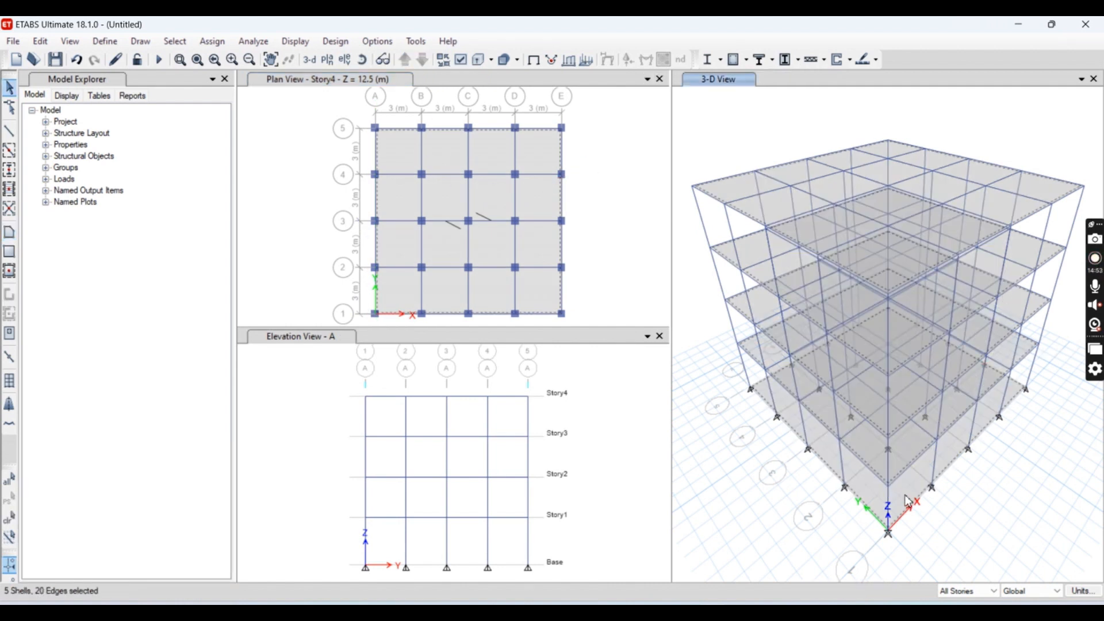
{"action": "left_click", "coordinate": [956, 593]}
{"action": "left_click", "coordinate": [957, 603]}
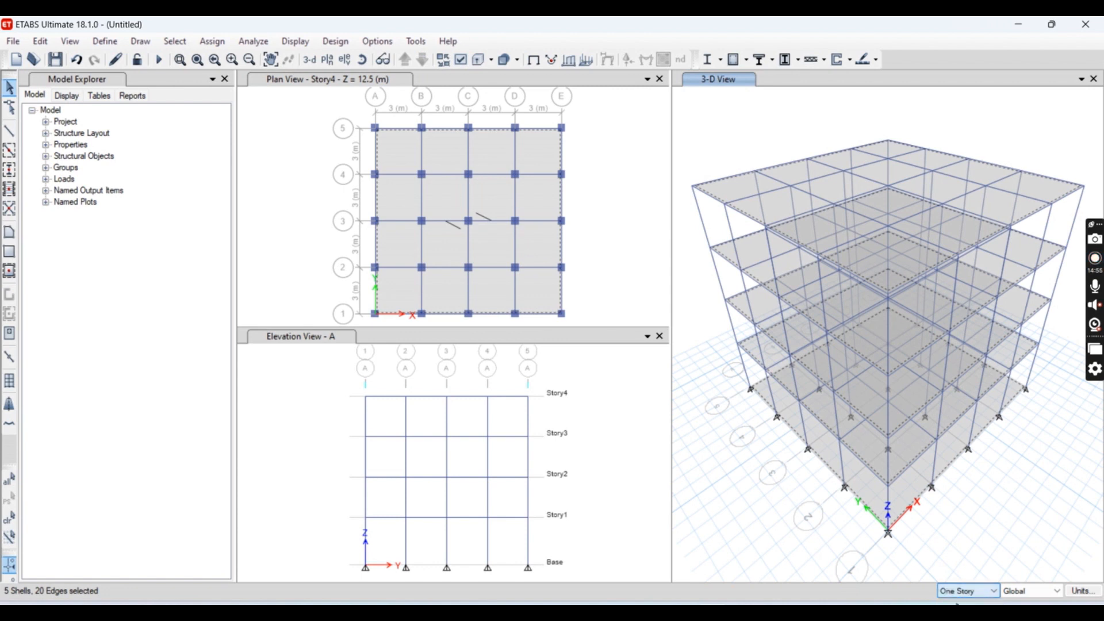
{"action": "key", "text": "Escape"}
{"action": "left_click", "coordinate": [861, 489]}
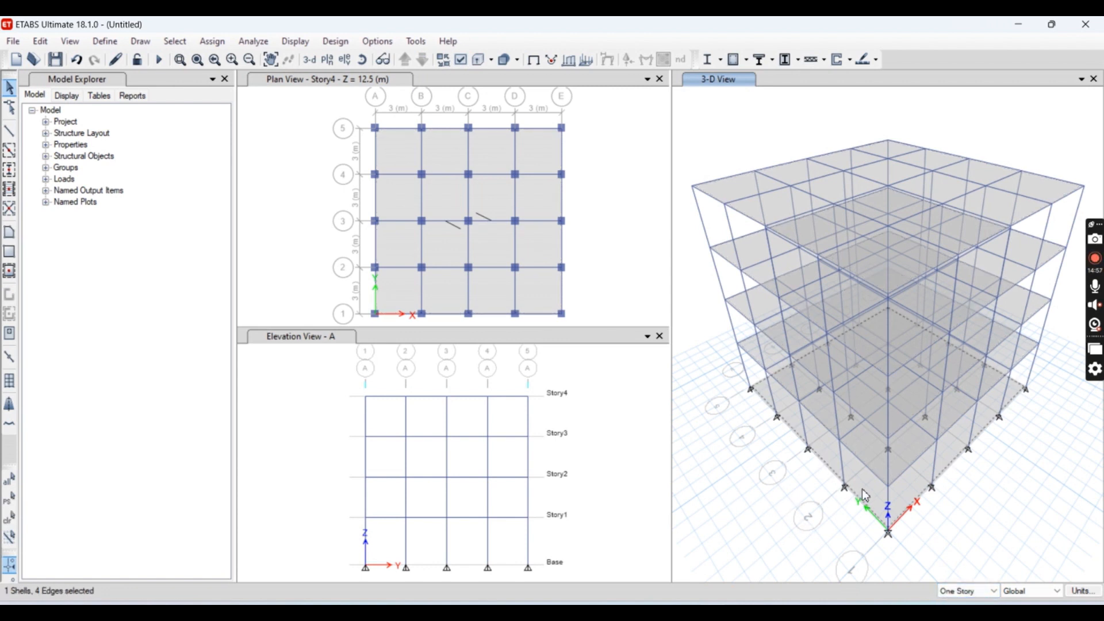
{"action": "key", "text": "Delete"}
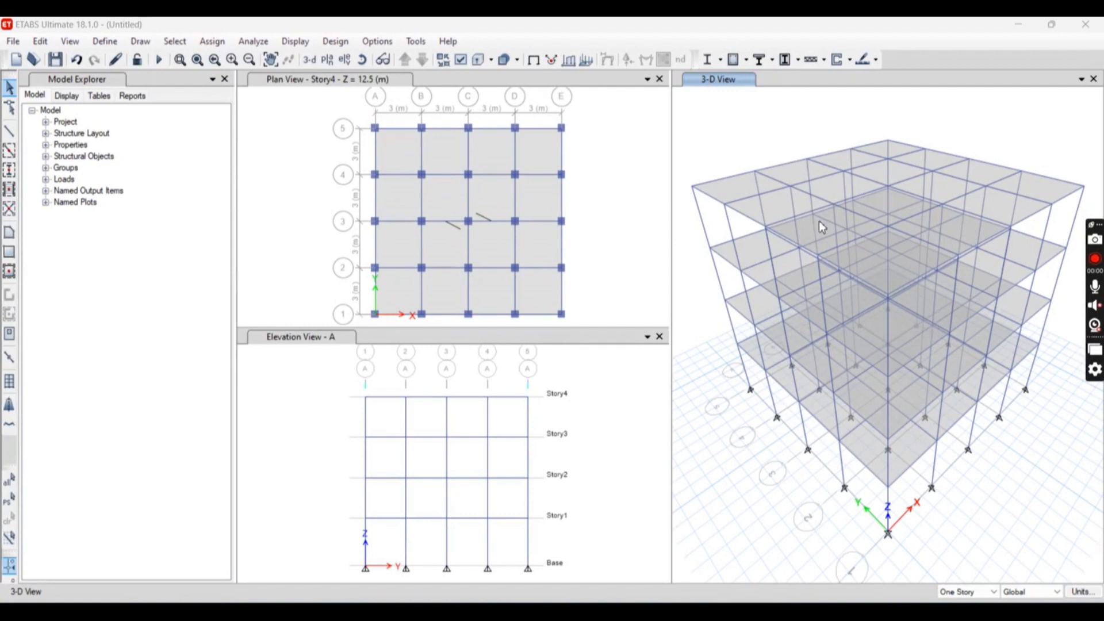
Step: Set the story scope to All Stories and assign diaphragm D1 to the floor shells of all four stories
{"action": "left_click", "coordinate": [843, 123]}
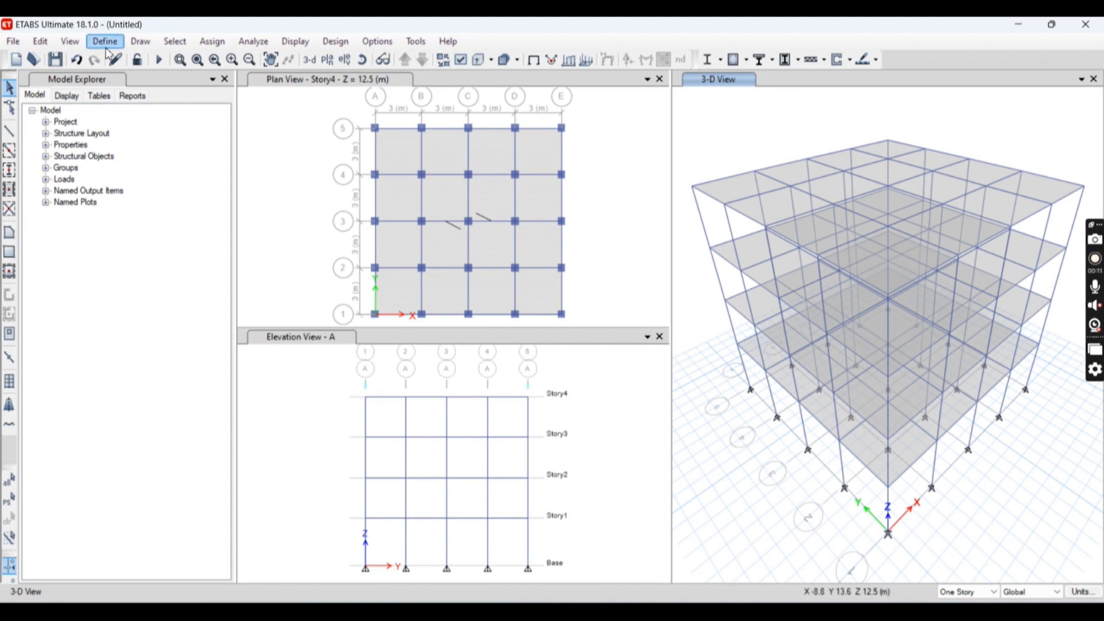
{"action": "left_click", "coordinate": [737, 194]}
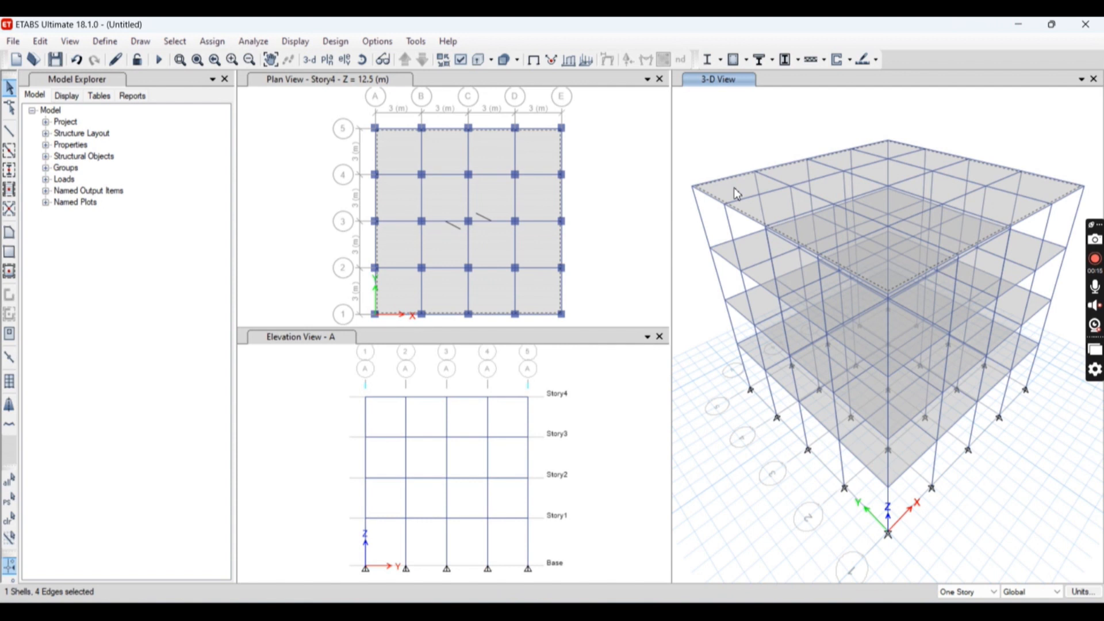
{"action": "left_click", "coordinate": [742, 218]}
{"action": "left_click", "coordinate": [964, 593]}
{"action": "left_click", "coordinate": [963, 600]}
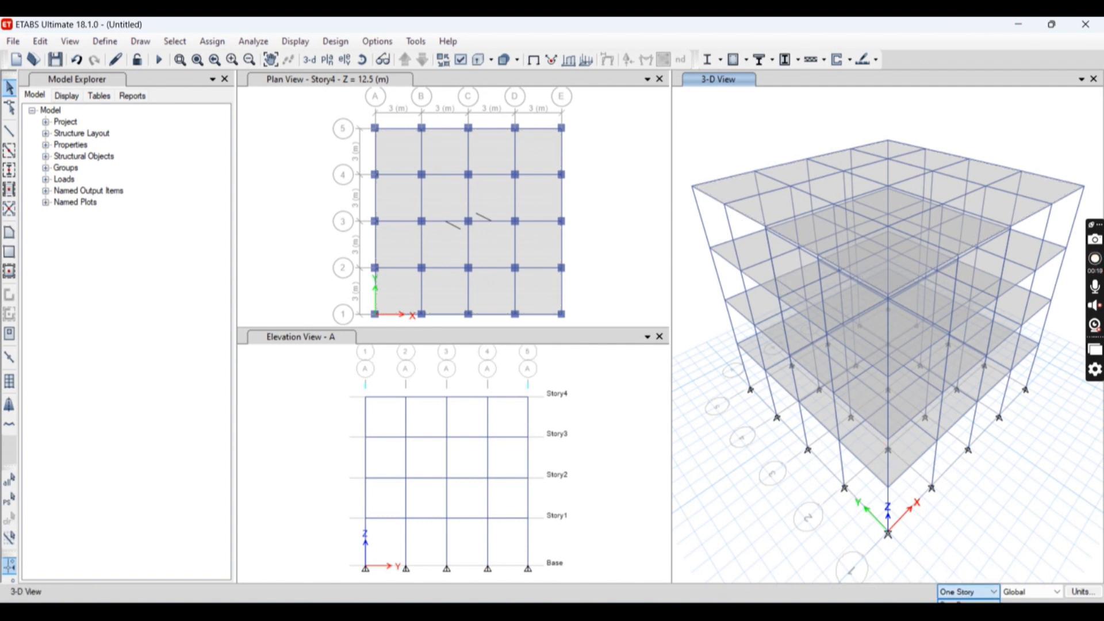
{"action": "left_click", "coordinate": [492, 163]}
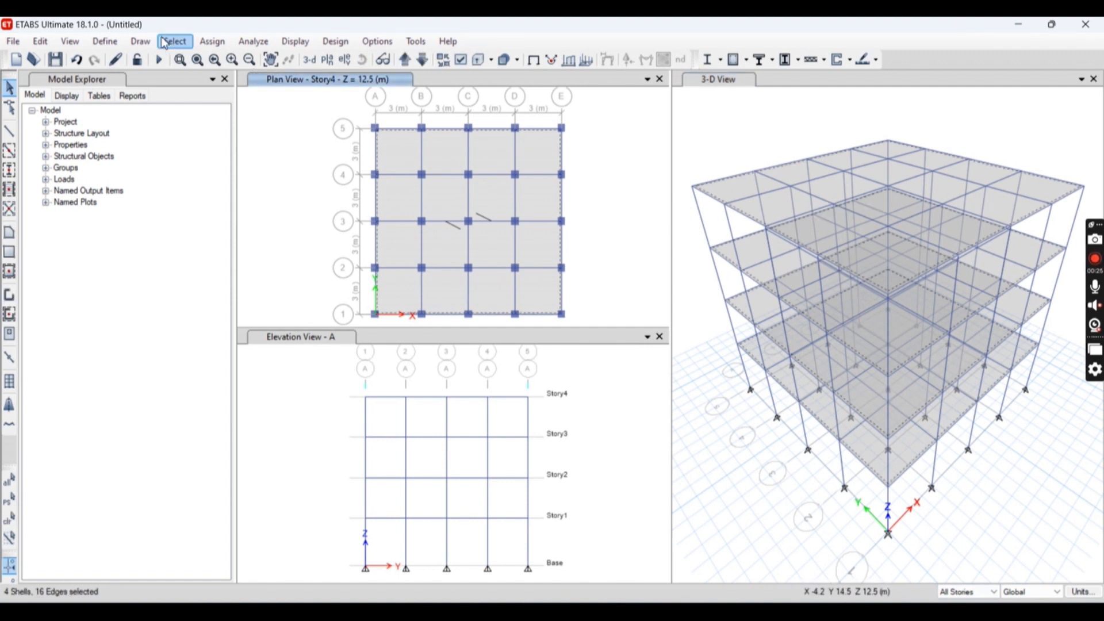
{"action": "left_click", "coordinate": [212, 40]}
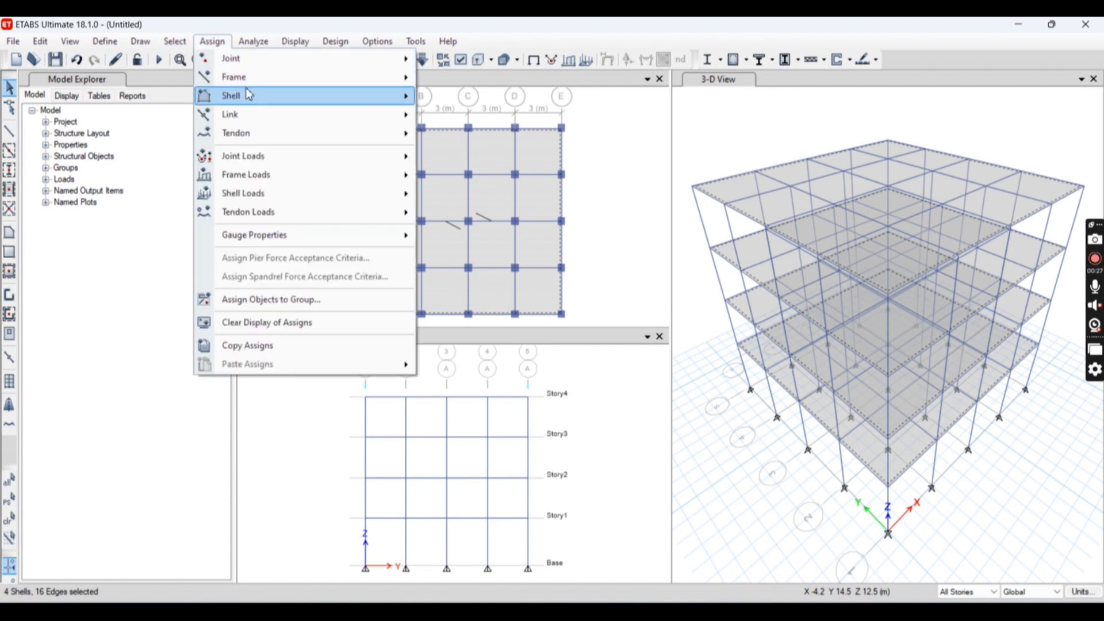
{"action": "mouse_move", "coordinate": [251, 95]}
{"action": "left_click", "coordinate": [500, 236]}
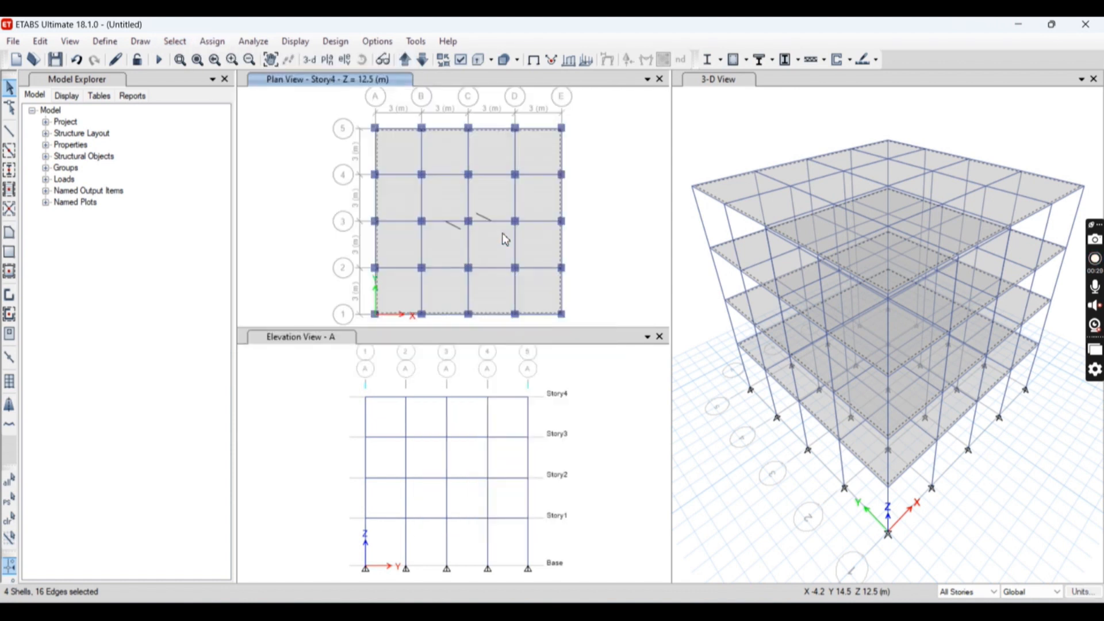
{"action": "left_click", "coordinate": [492, 216]}
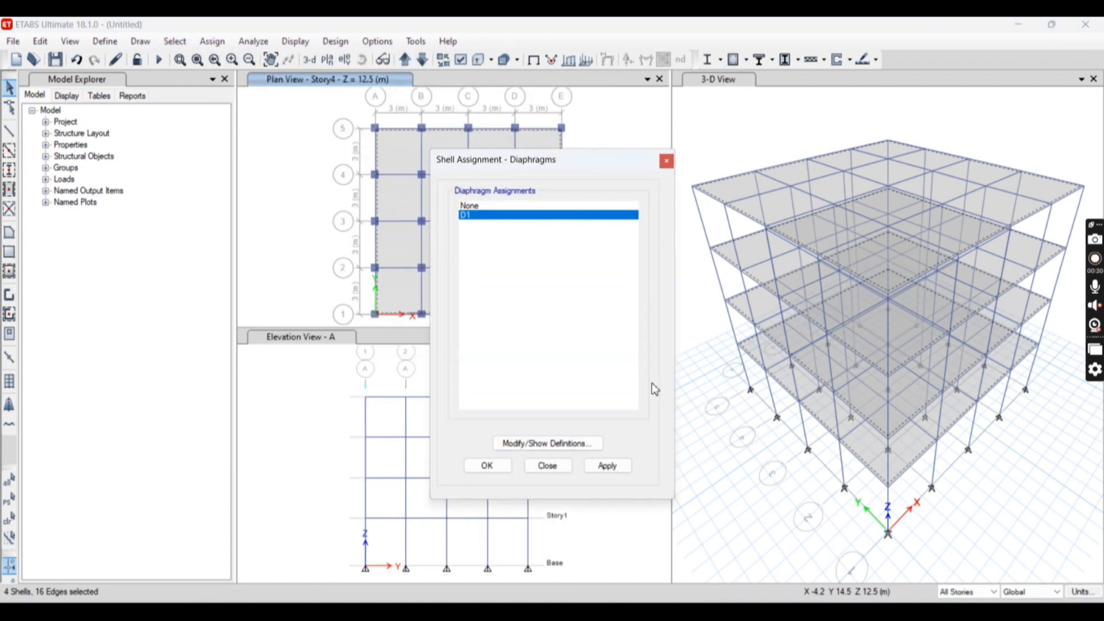
{"action": "left_click", "coordinate": [608, 465]}
{"action": "left_click", "coordinate": [491, 465]}
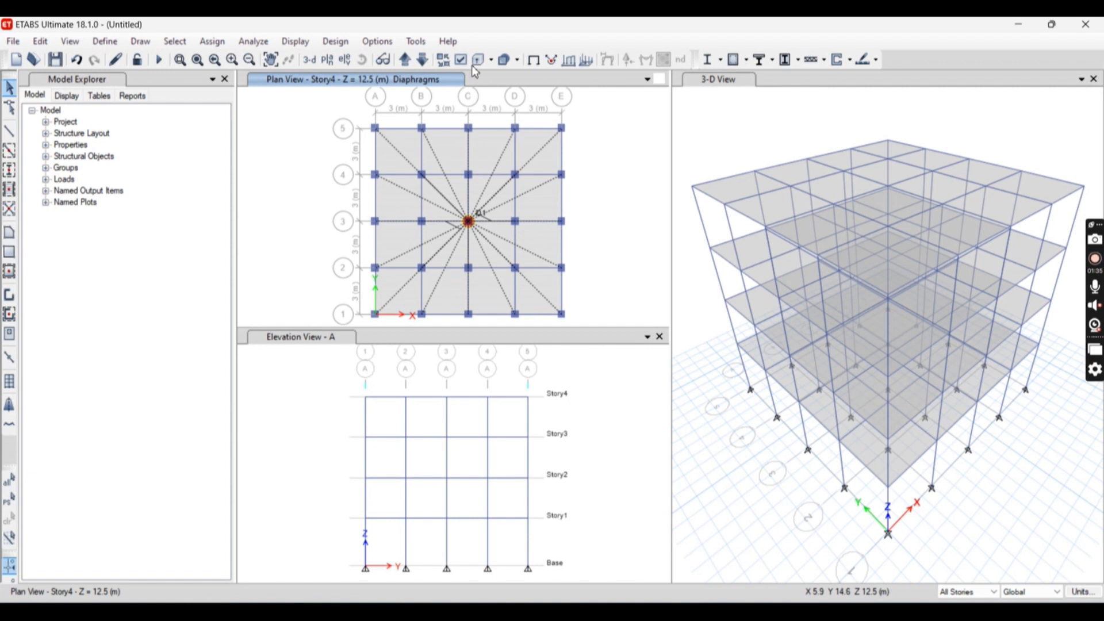
Step: Bring the plan view to the Base level and set the story scope to One Story, leaving no joints selected
{"action": "left_click", "coordinate": [406, 59]}
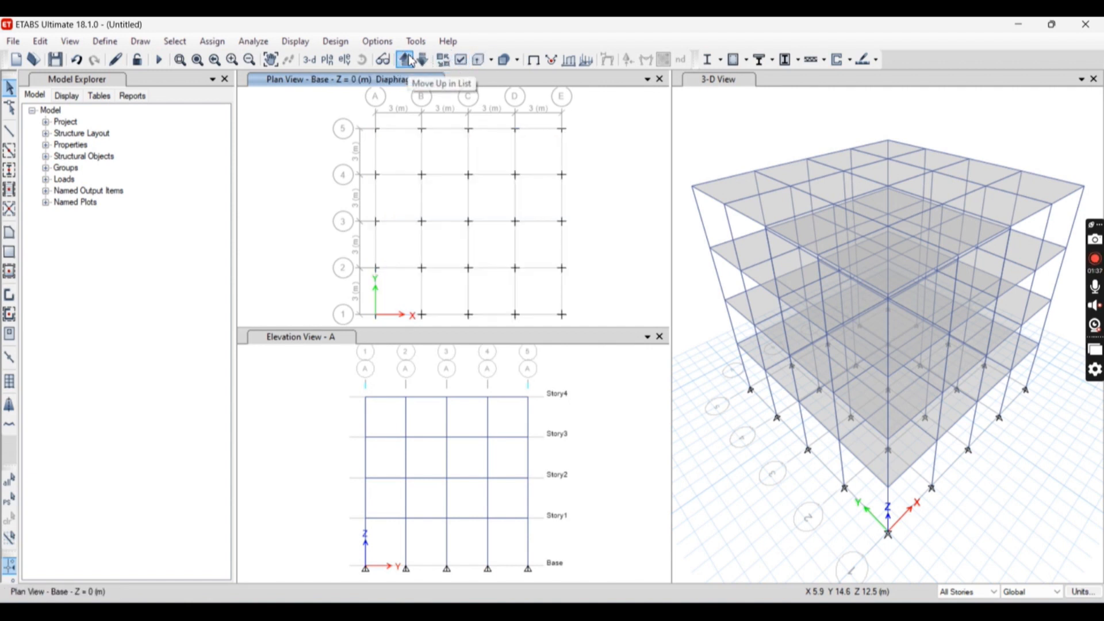
{"action": "left_click", "coordinate": [406, 59]}
{"action": "left_click", "coordinate": [407, 59]}
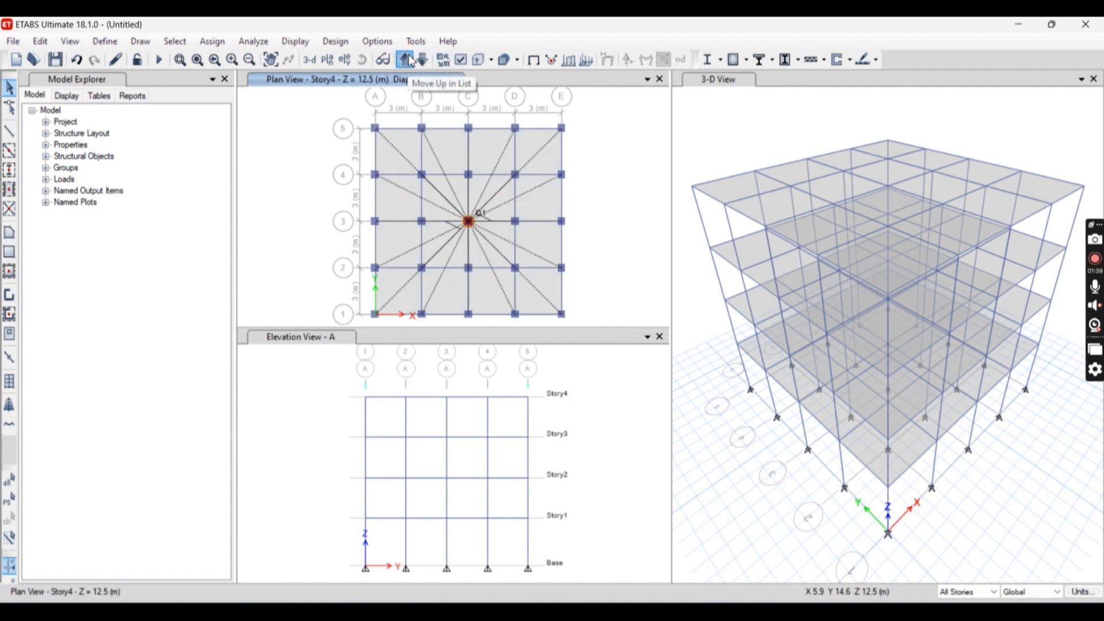
{"action": "left_click", "coordinate": [407, 60]}
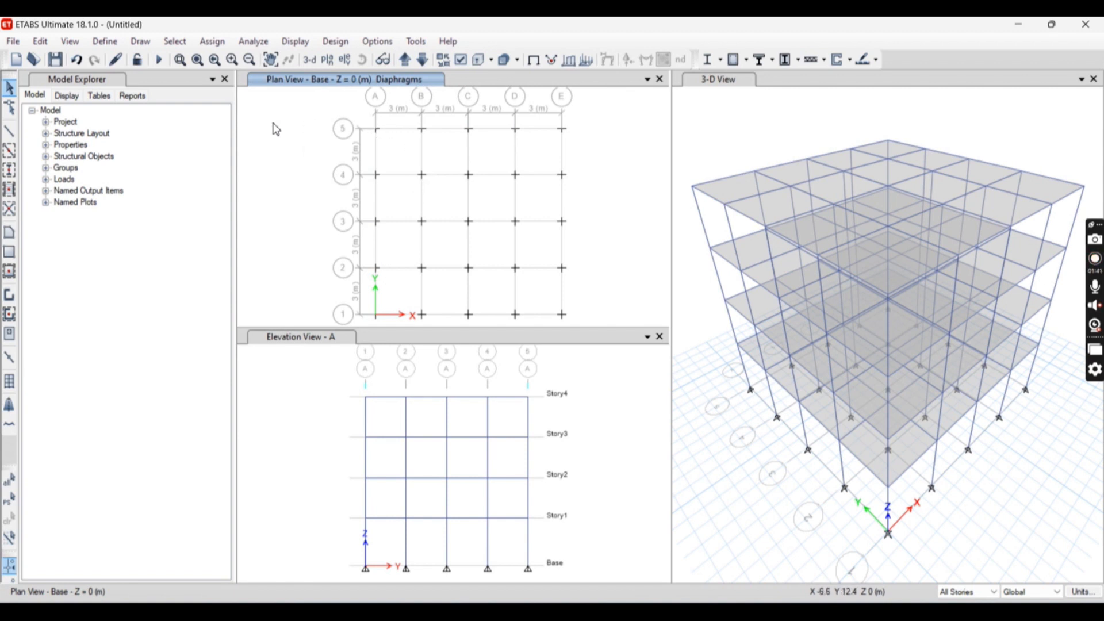
{"action": "left_click_drag", "start_coordinate": [355, 106], "coordinate": [616, 325]}
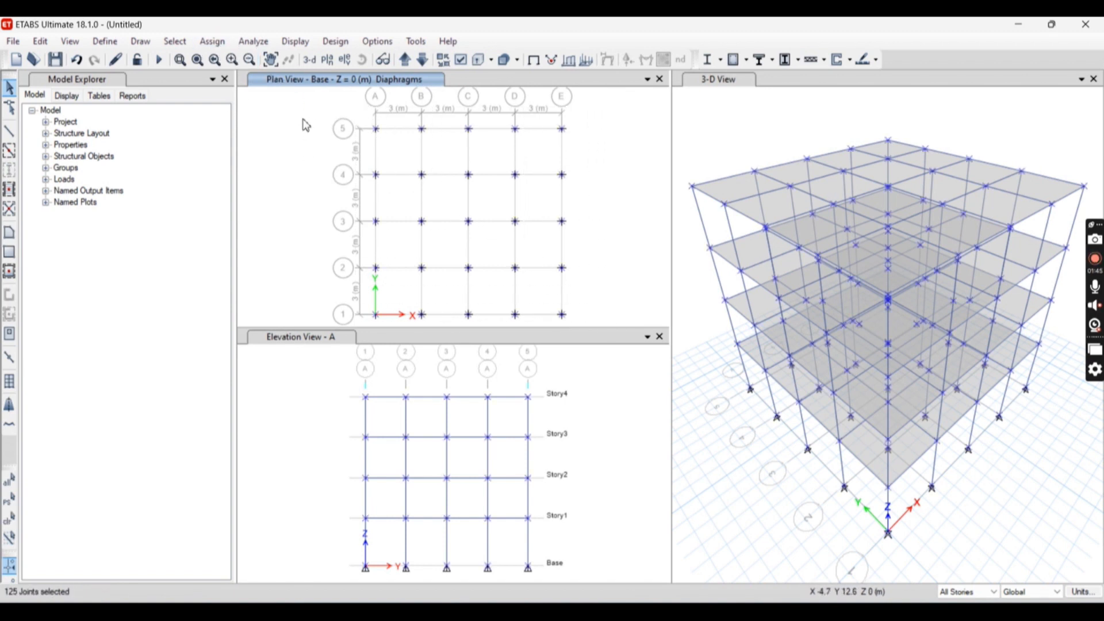
{"action": "left_click", "coordinate": [978, 592]}
{"action": "left_click", "coordinate": [966, 602]}
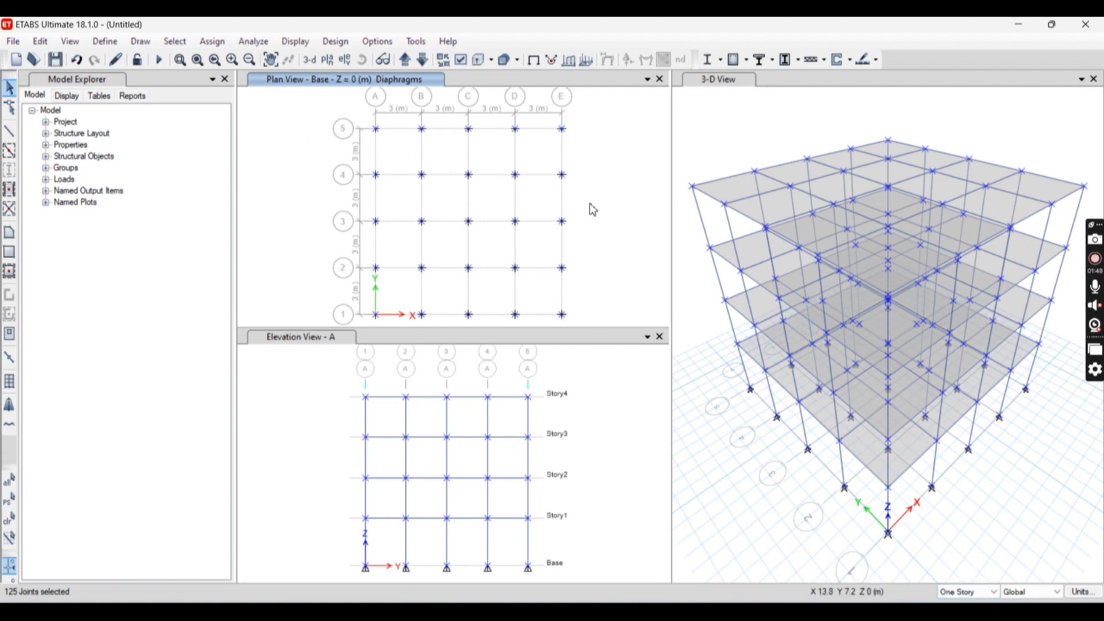
{"action": "key", "text": "Escape"}
Step: Assign fixed restraints, with all translations and rotations about X, Y and Z, to every joint at the Base level
{"action": "left_click_drag", "start_coordinate": [345, 123], "coordinate": [591, 318]}
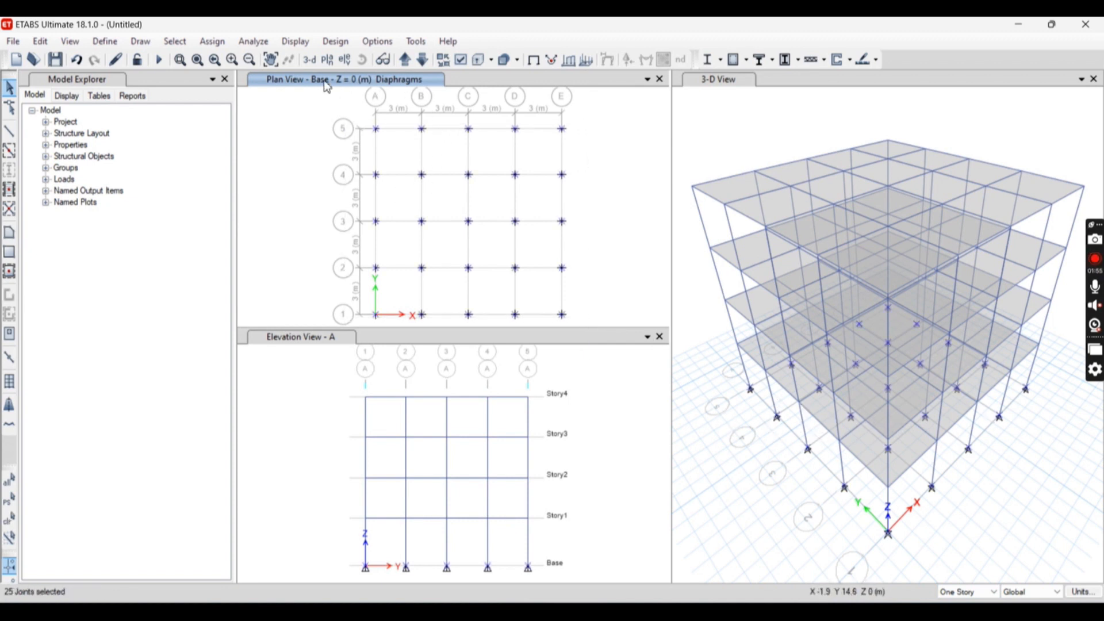
{"action": "left_click", "coordinate": [212, 41]}
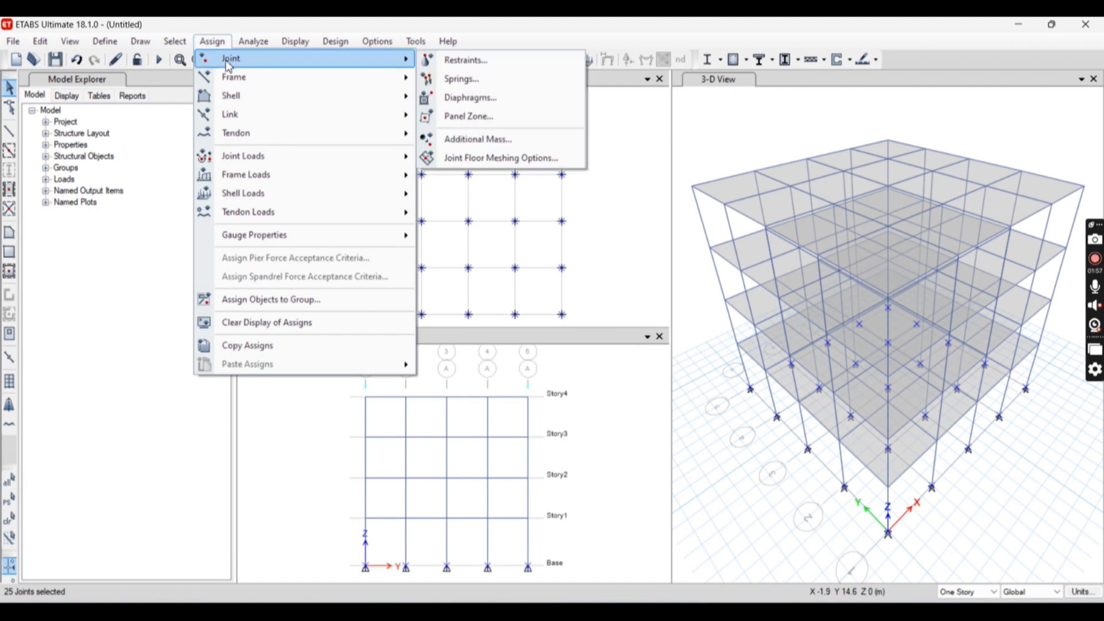
{"action": "left_click", "coordinate": [516, 63]}
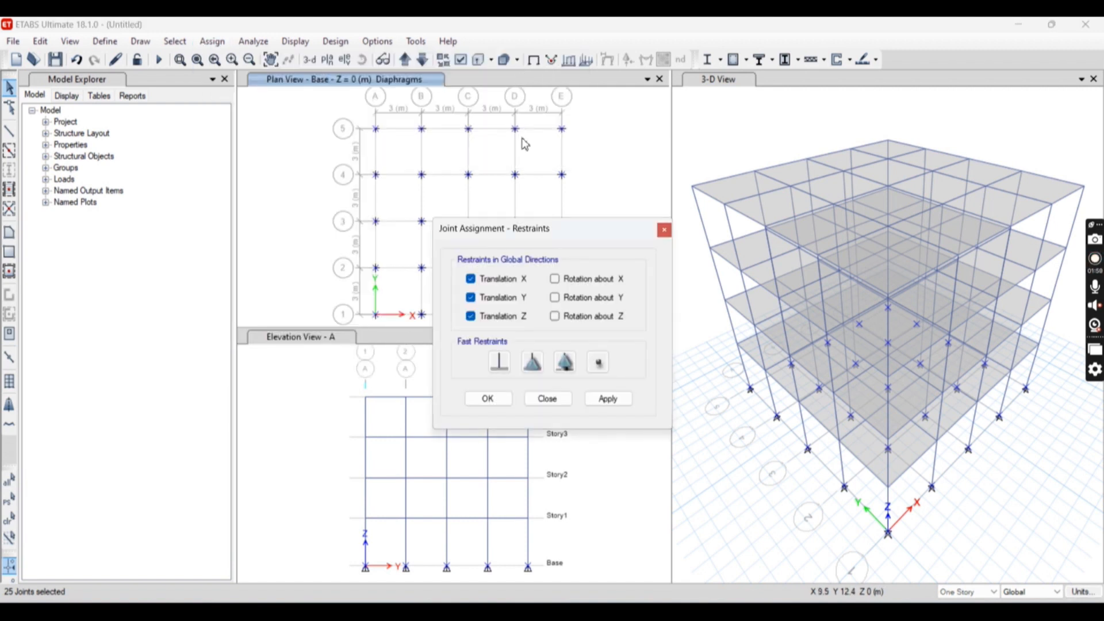
{"action": "left_click", "coordinate": [499, 360]}
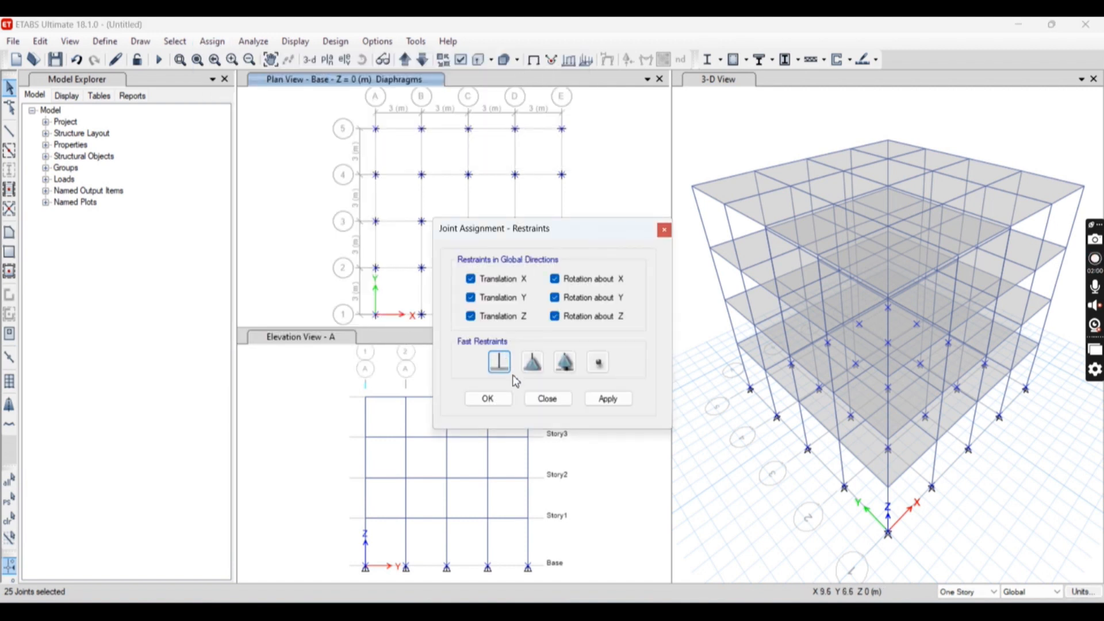
{"action": "left_click", "coordinate": [608, 399]}
{"action": "left_click", "coordinate": [488, 399]}
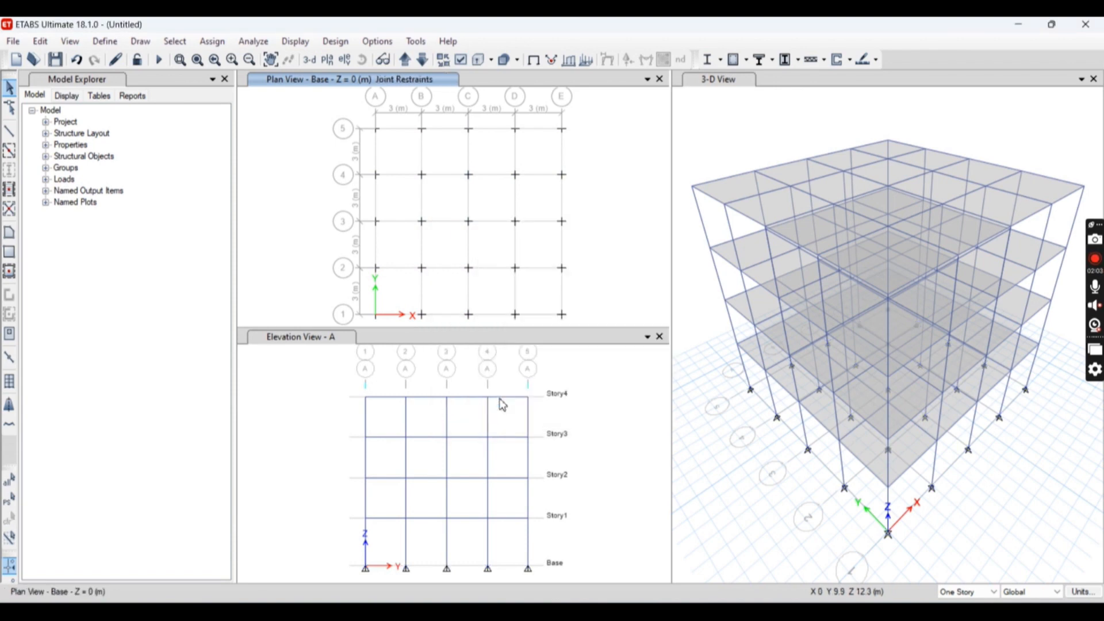
{"action": "scroll", "coordinate": [843, 490], "scroll_direction": "up", "scroll_amount": 5}
{"action": "scroll", "coordinate": [841, 502], "scroll_direction": "down", "scroll_amount": 5}
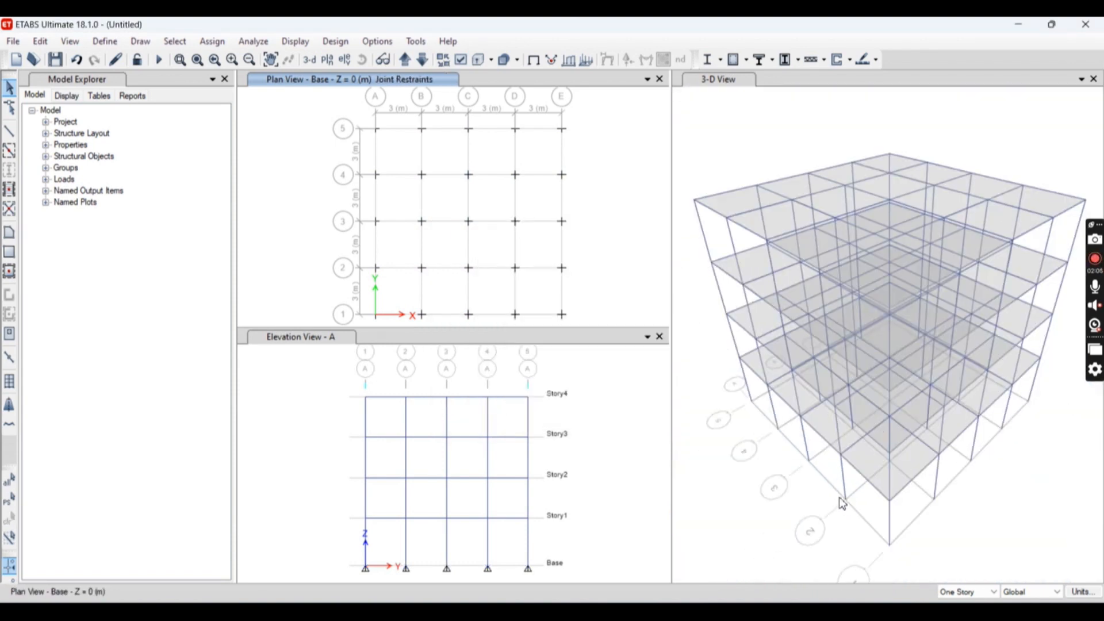
Step: Turn on Extrude Frames in the view options of the 3-D view and inspect the extruded beams and columns
{"action": "left_click", "coordinate": [724, 127]}
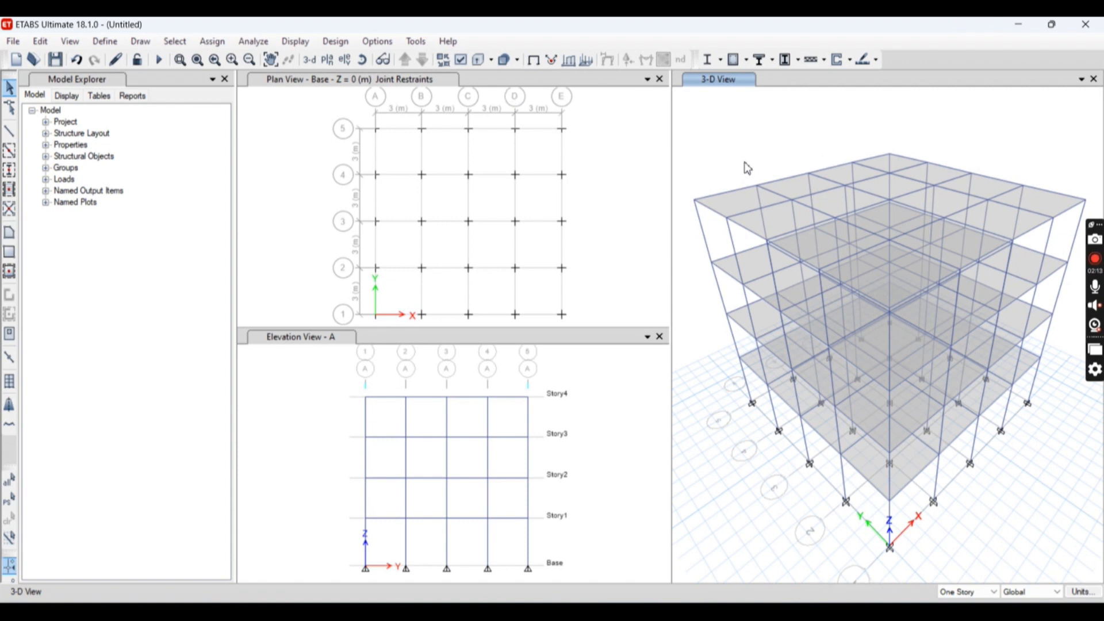
{"action": "left_click", "coordinate": [460, 60]}
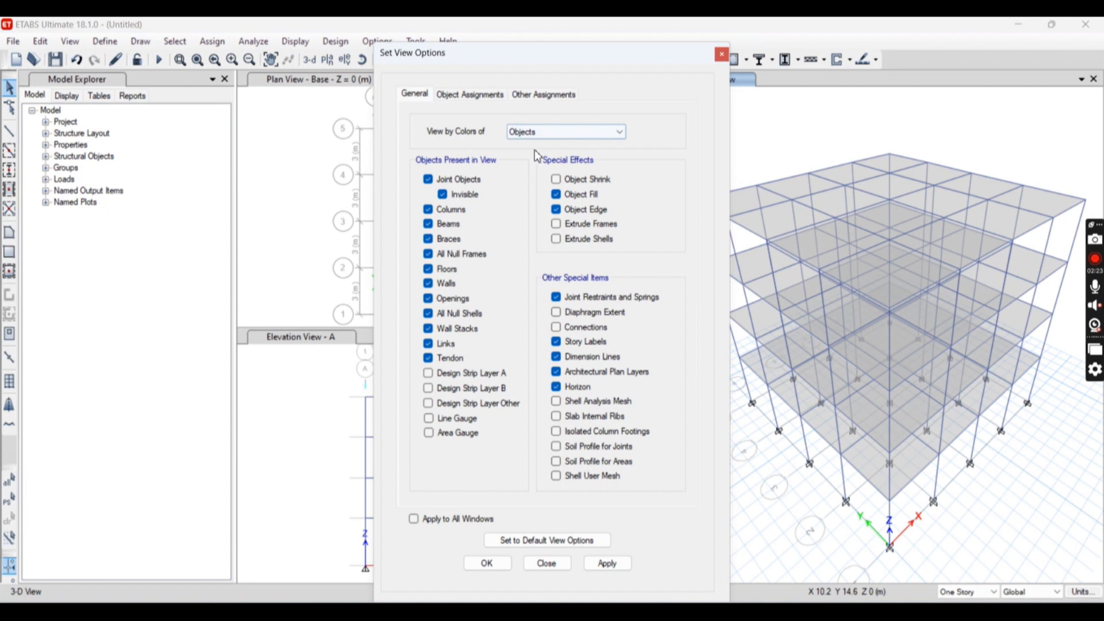
{"action": "left_click", "coordinate": [581, 225]}
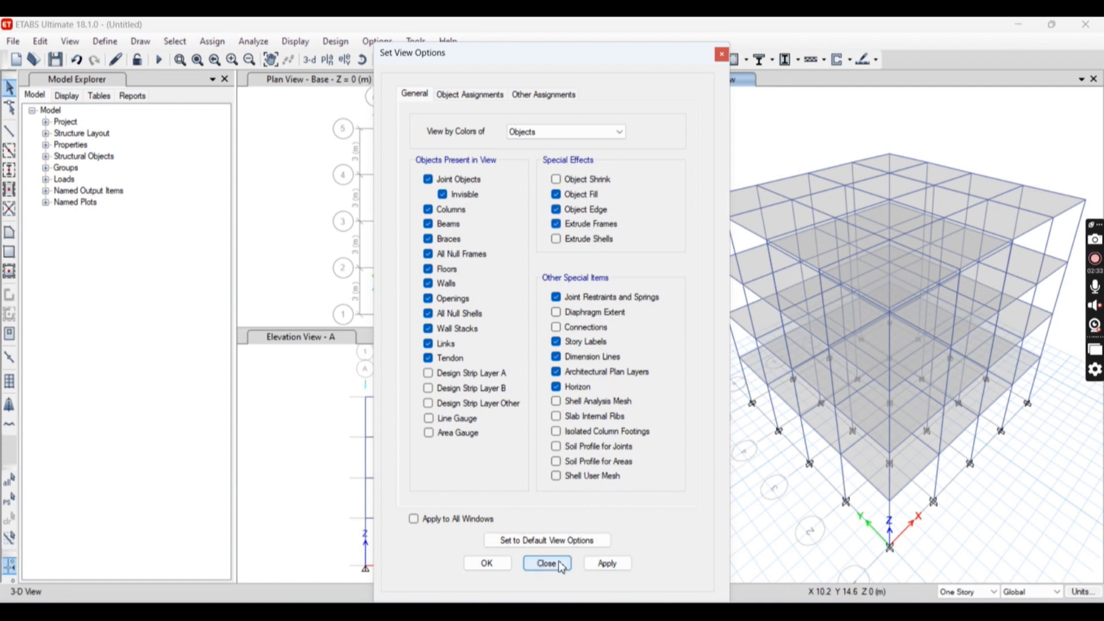
{"action": "left_click", "coordinate": [589, 564]}
{"action": "left_click", "coordinate": [487, 563]}
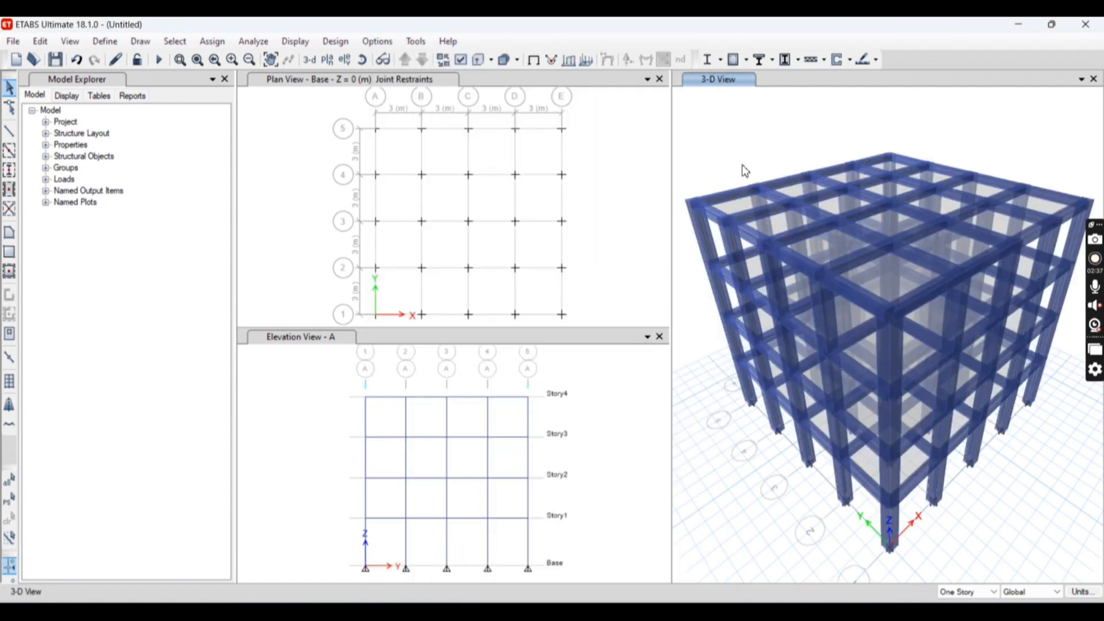
{"action": "scroll", "coordinate": [805, 248], "scroll_direction": "up", "scroll_amount": 3}
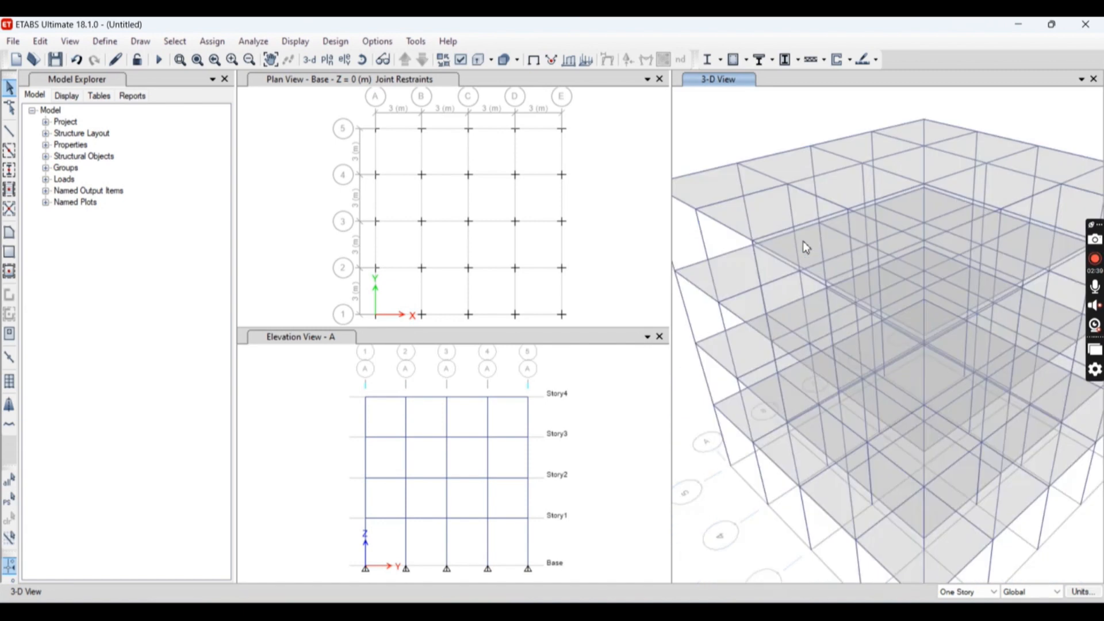
Step: Inspect the extruded frames of the building and turn off Extrude Frames in the 3-D view's options
{"action": "scroll", "coordinate": [805, 243], "scroll_direction": "down", "scroll_amount": 5}
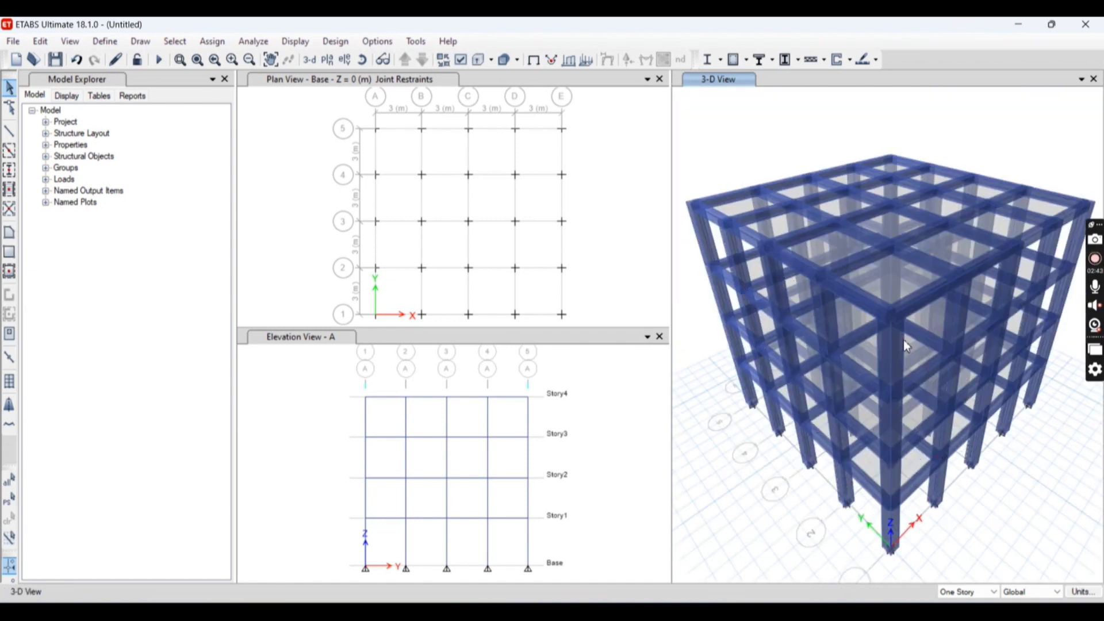
{"action": "mouse_move", "coordinate": [912, 347]}
{"action": "middle_mouse_down"}
{"action": "mouse_move", "coordinate": [881, 354]}
{"action": "mouse_move", "coordinate": [906, 347]}
{"action": "middle_mouse_up"}
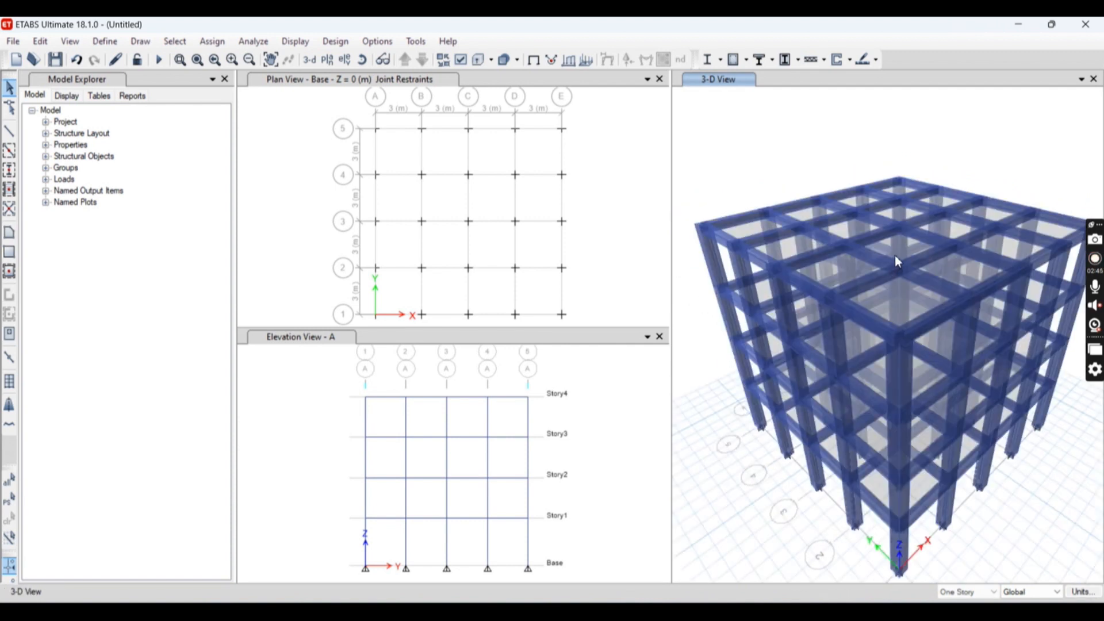
{"action": "right_click", "coordinate": [879, 250]}
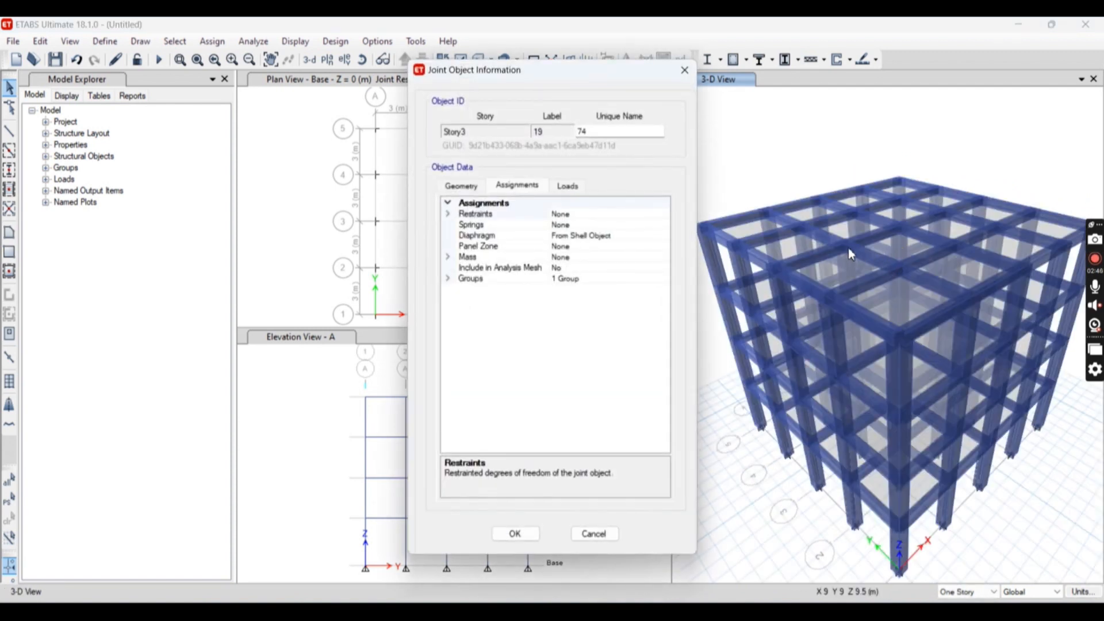
{"action": "left_click", "coordinate": [684, 70]}
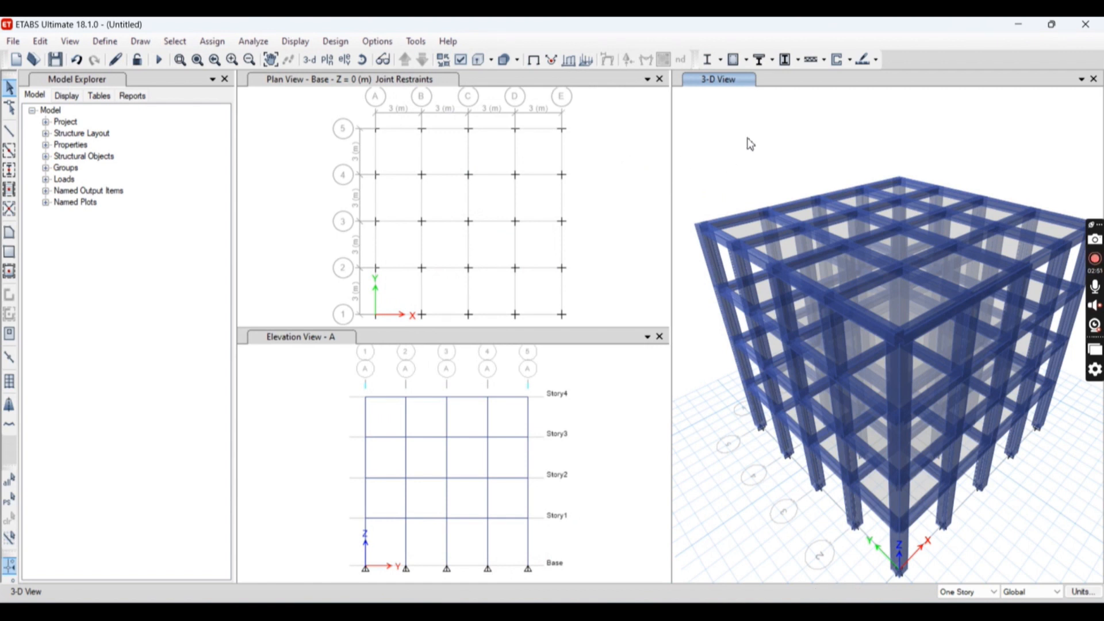
{"action": "left_click", "coordinate": [476, 59]}
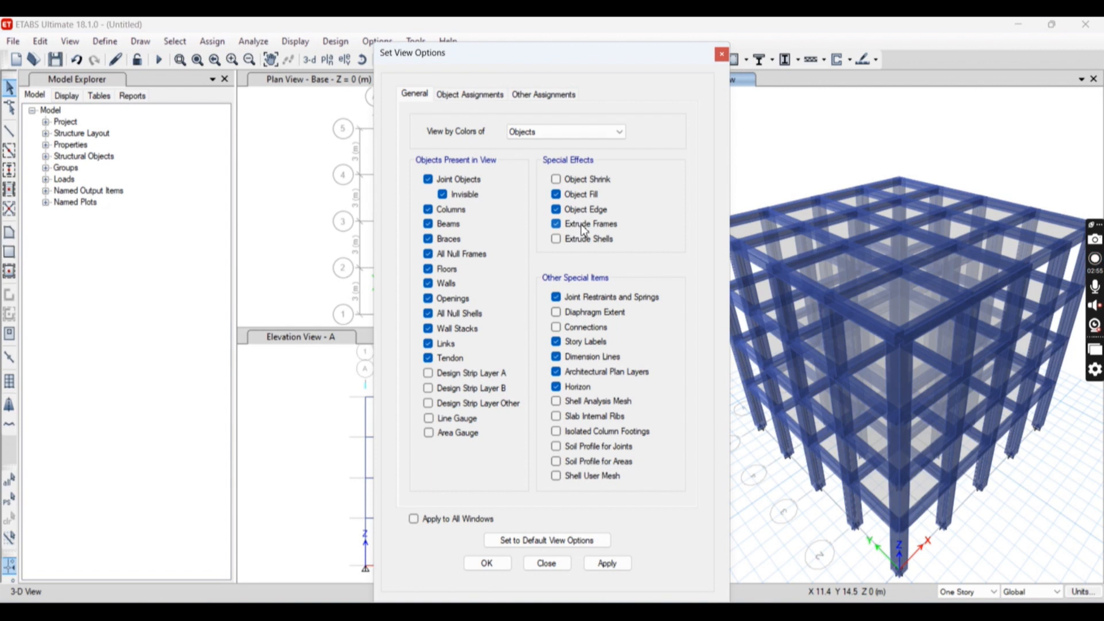
{"action": "left_click", "coordinate": [486, 562]}
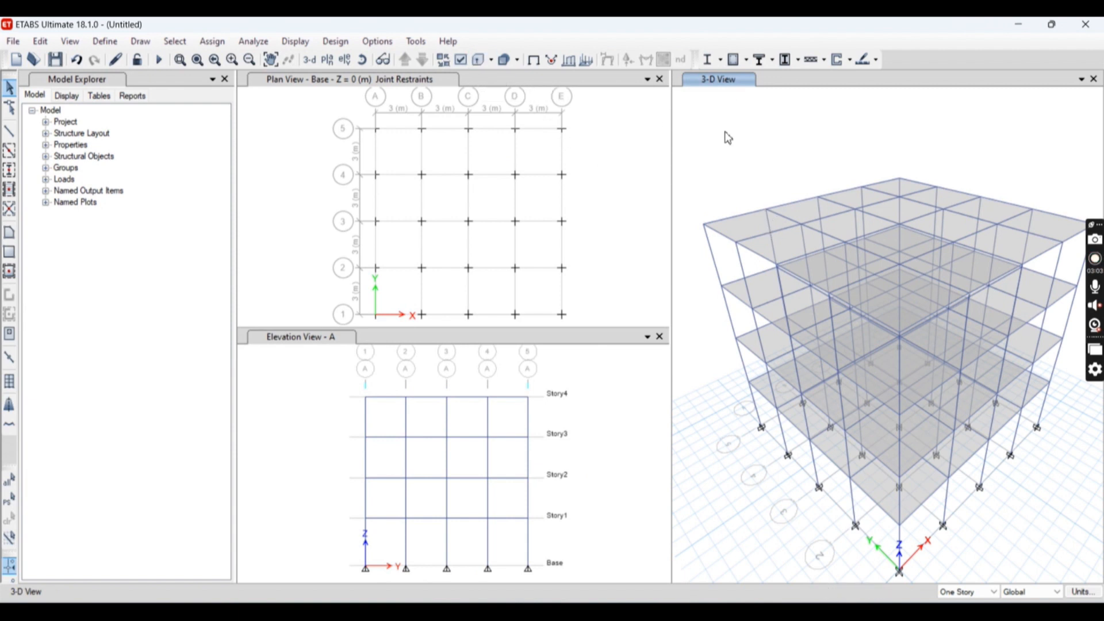
Step: Display the frame local axes in the 3-D view by applying a 0-degree local axes assignment, and clear the display of assigns
{"action": "left_click", "coordinate": [297, 42]}
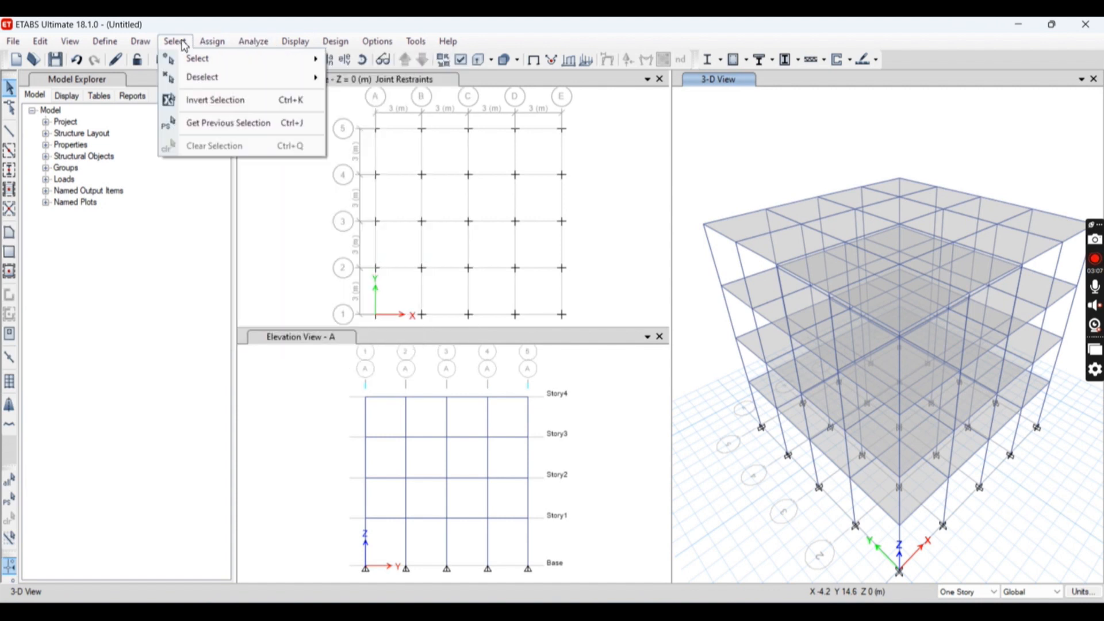
{"action": "mouse_move", "coordinate": [148, 45]}
{"action": "mouse_move", "coordinate": [212, 45]}
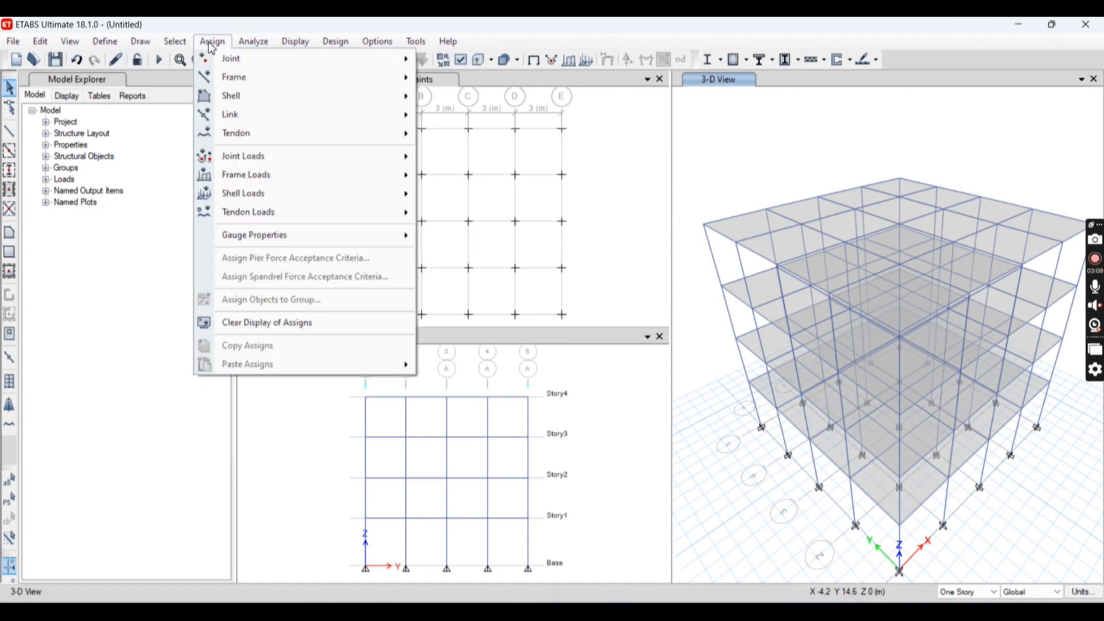
{"action": "mouse_move", "coordinate": [245, 77]}
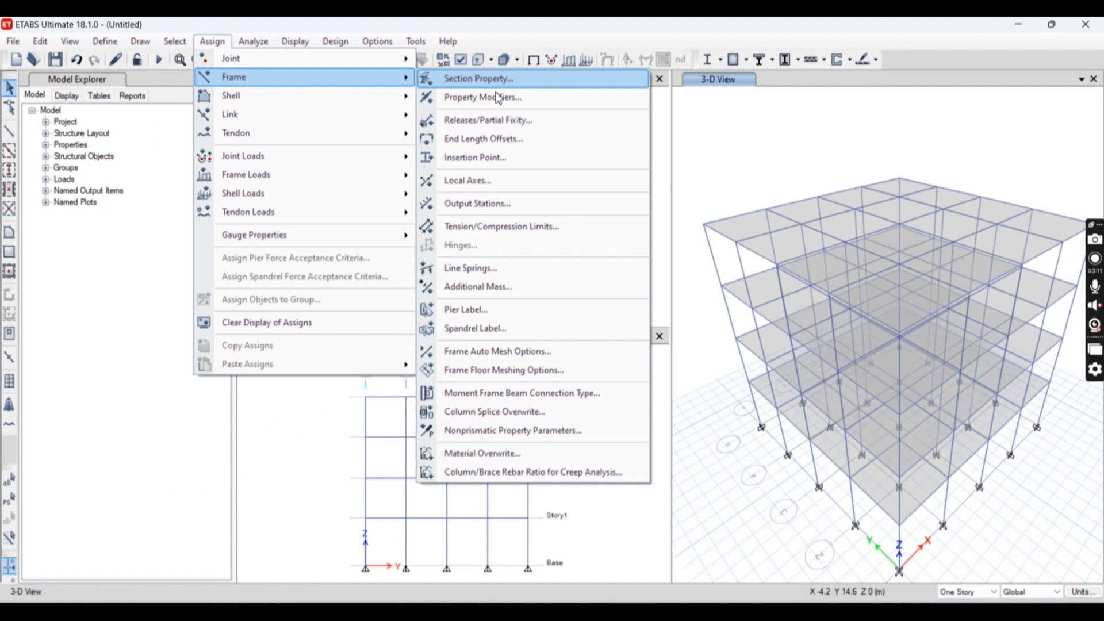
{"action": "left_click", "coordinate": [504, 183]}
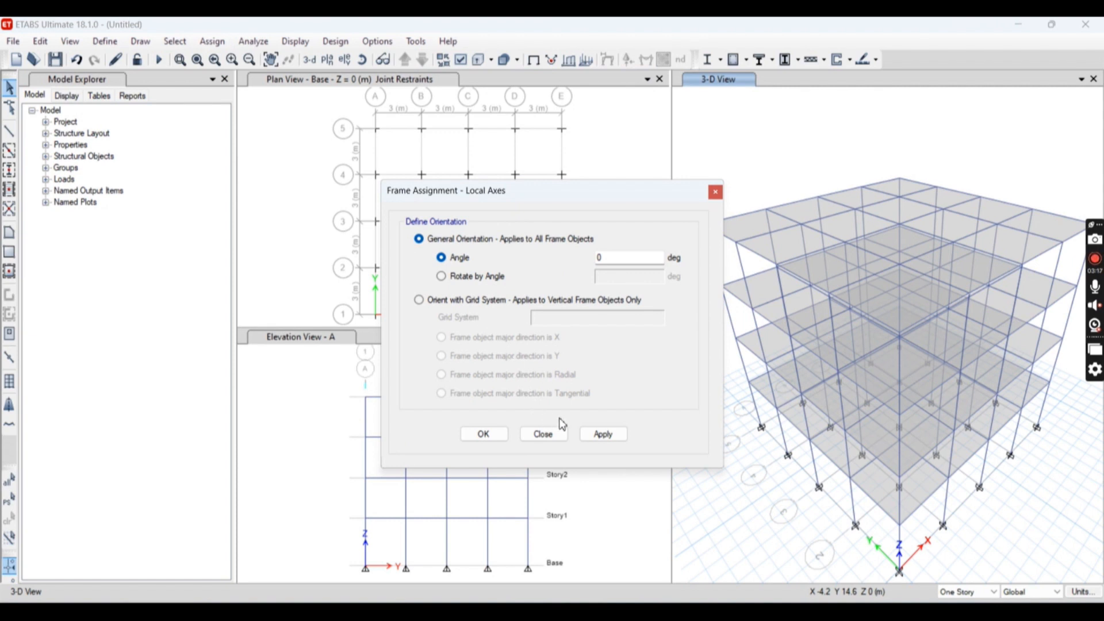
{"action": "left_click", "coordinate": [602, 434]}
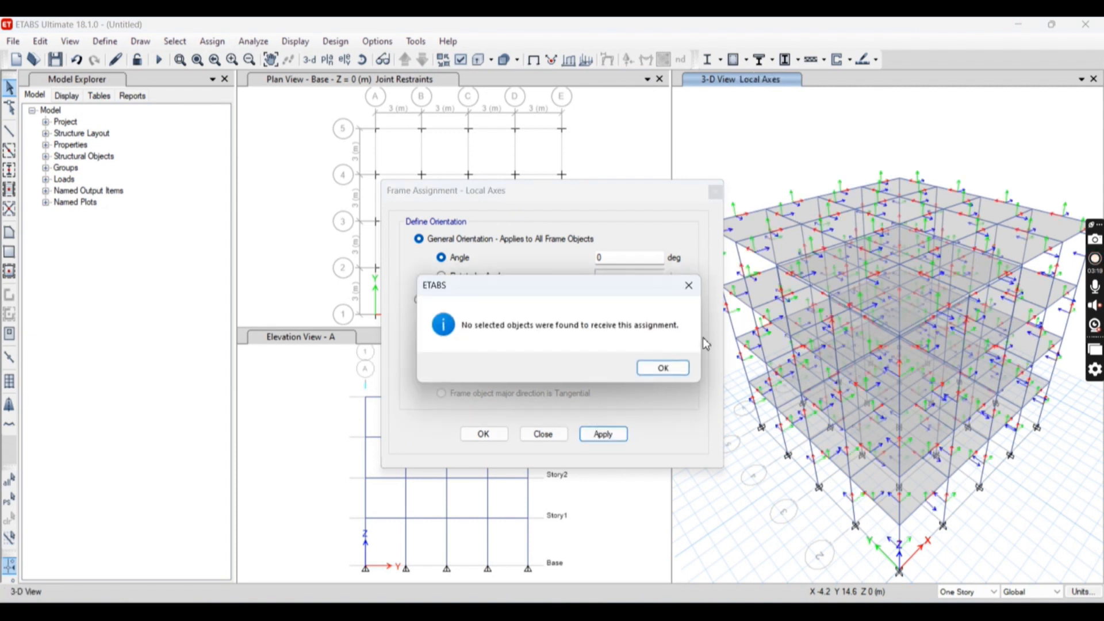
{"action": "left_click", "coordinate": [649, 371]}
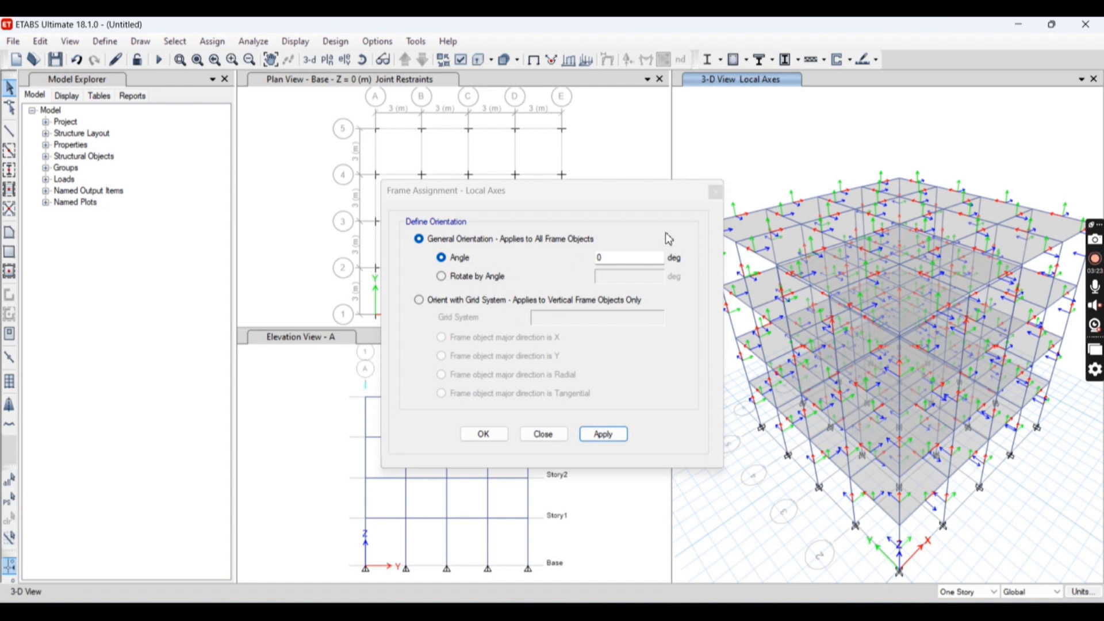
{"action": "left_click", "coordinate": [715, 192]}
{"action": "left_click", "coordinate": [219, 44]}
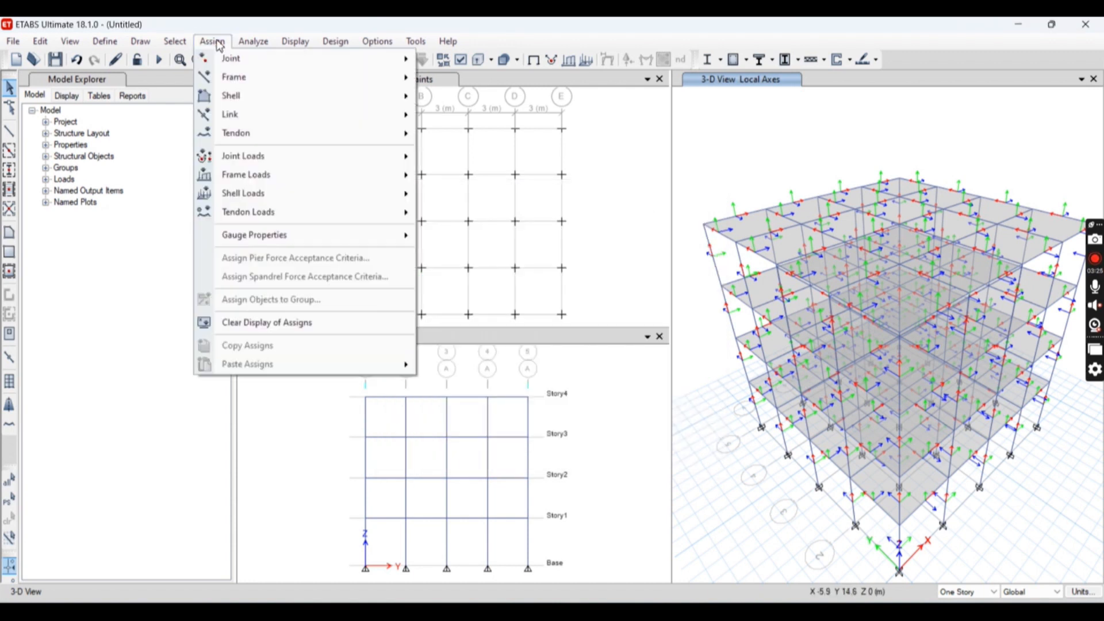
{"action": "left_click", "coordinate": [320, 328]}
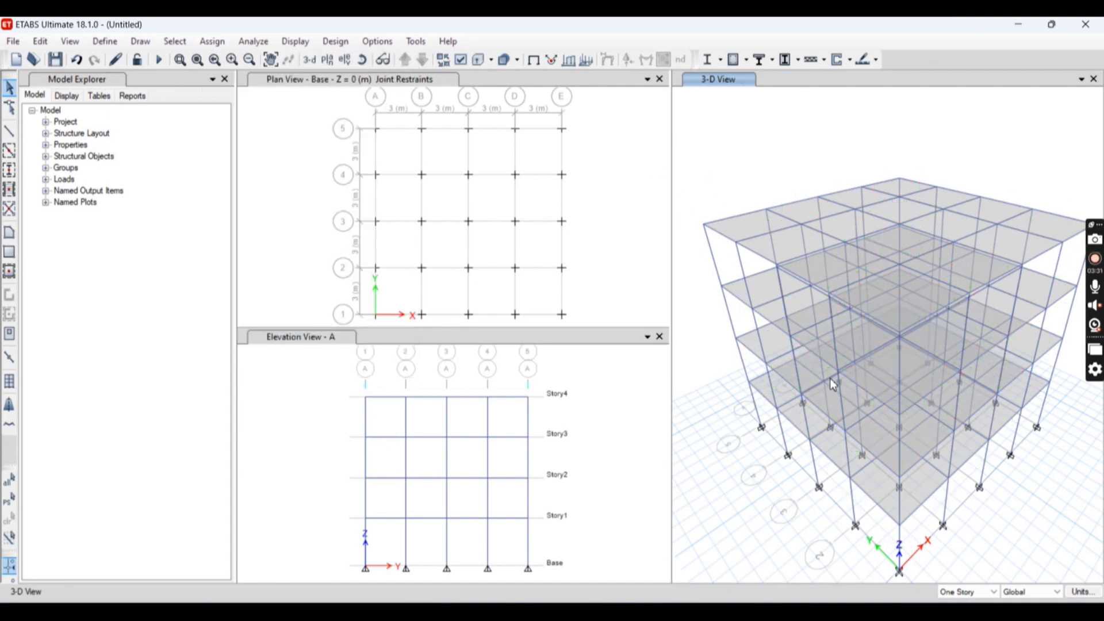
{"action": "scroll", "coordinate": [841, 497], "scroll_direction": "up", "scroll_amount": 4}
{"action": "scroll", "coordinate": [783, 477], "scroll_direction": "down", "scroll_amount": 4}
{"action": "middle_click_drag", "start_coordinate": [782, 370], "coordinate": [803, 377]}
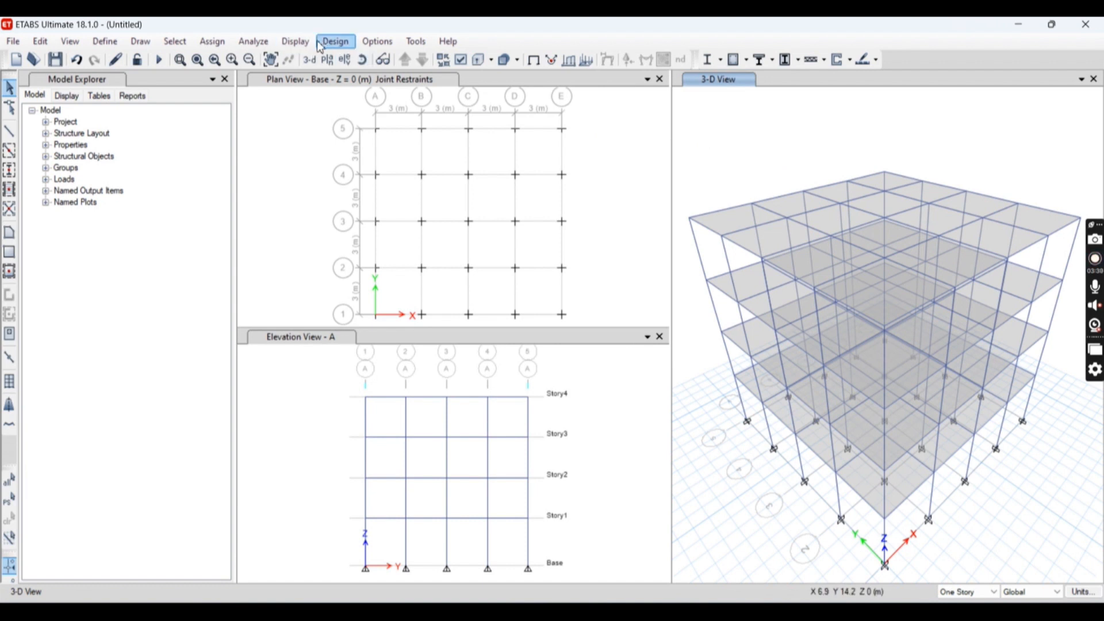
{"action": "left_click", "coordinate": [226, 42]}
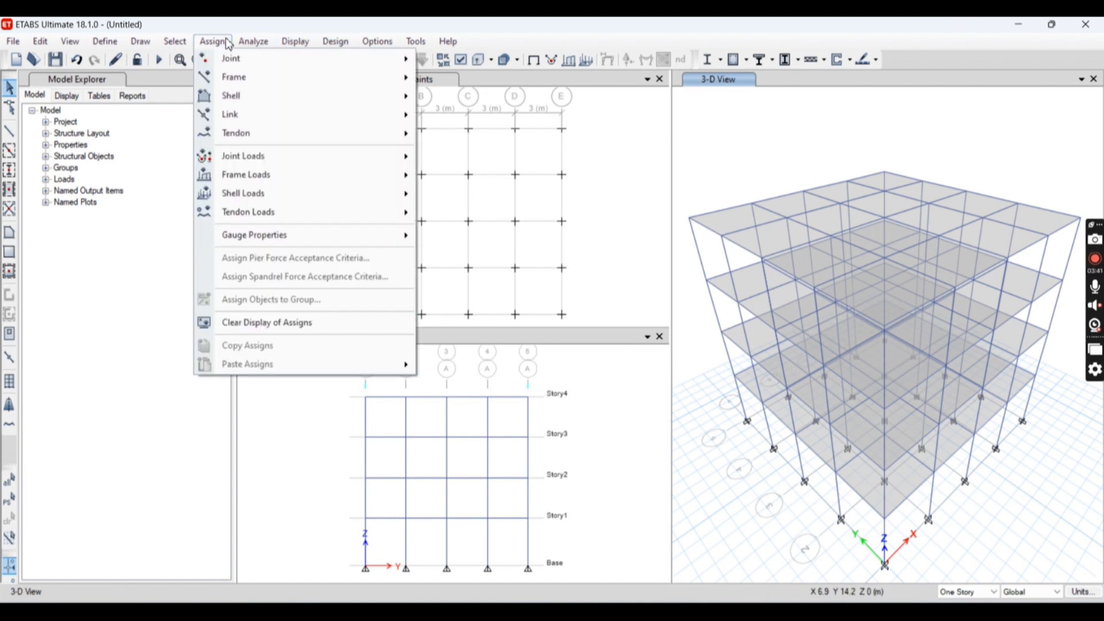
{"action": "left_click", "coordinate": [227, 43]}
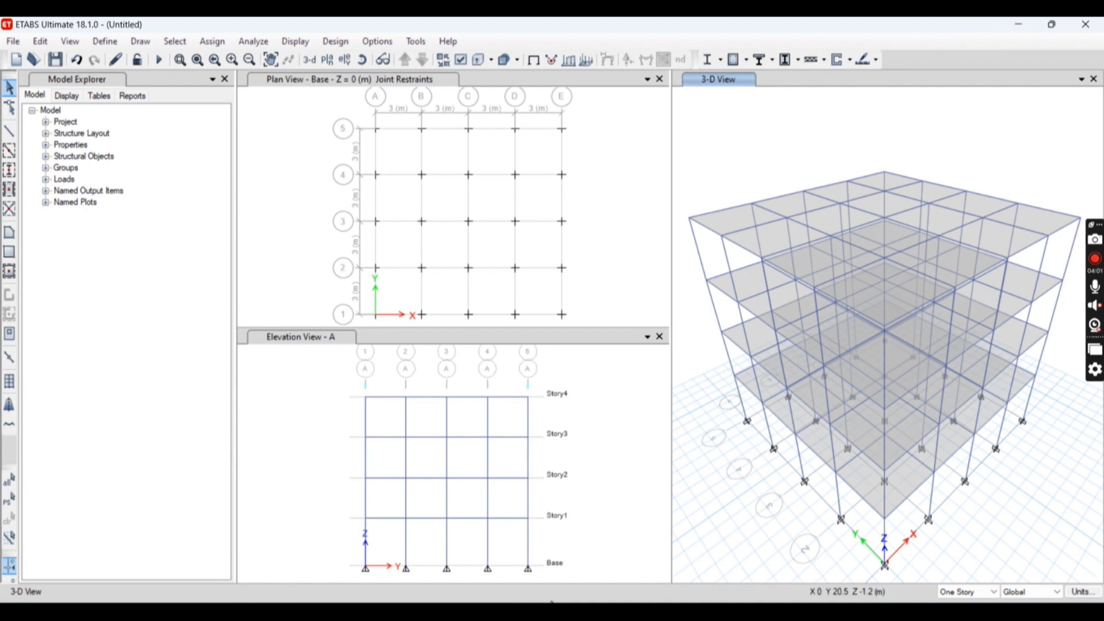
Step: Switch to the Paint application with a blank canvas to sketch the wall height explanation
{"action": "key", "text": "super"}
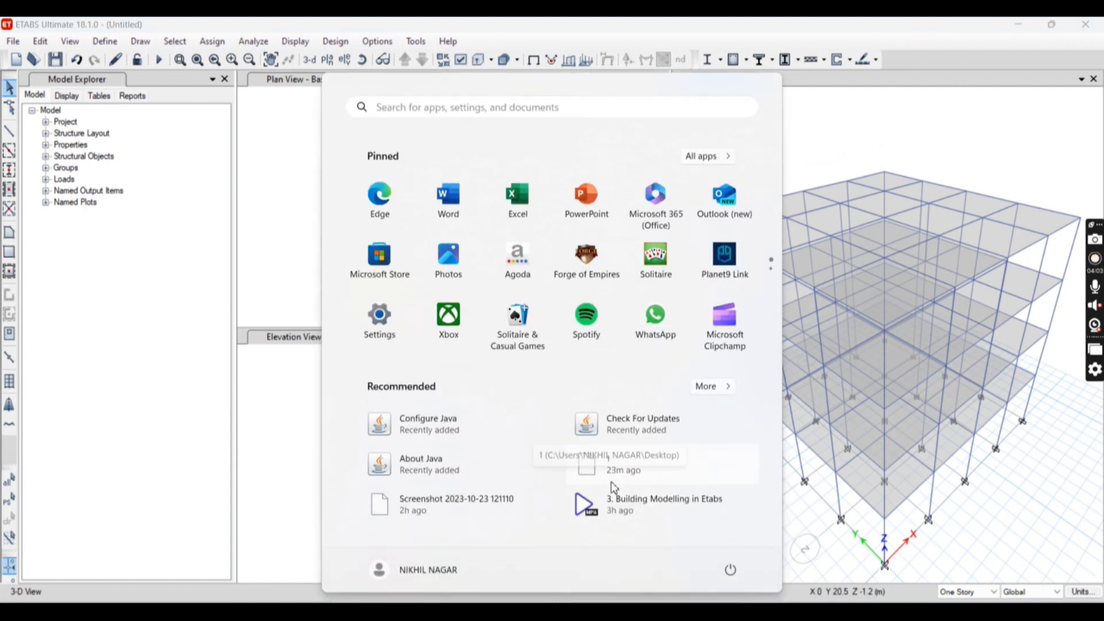
{"action": "type", "text": "paint"}
{"action": "key", "text": "Return"}
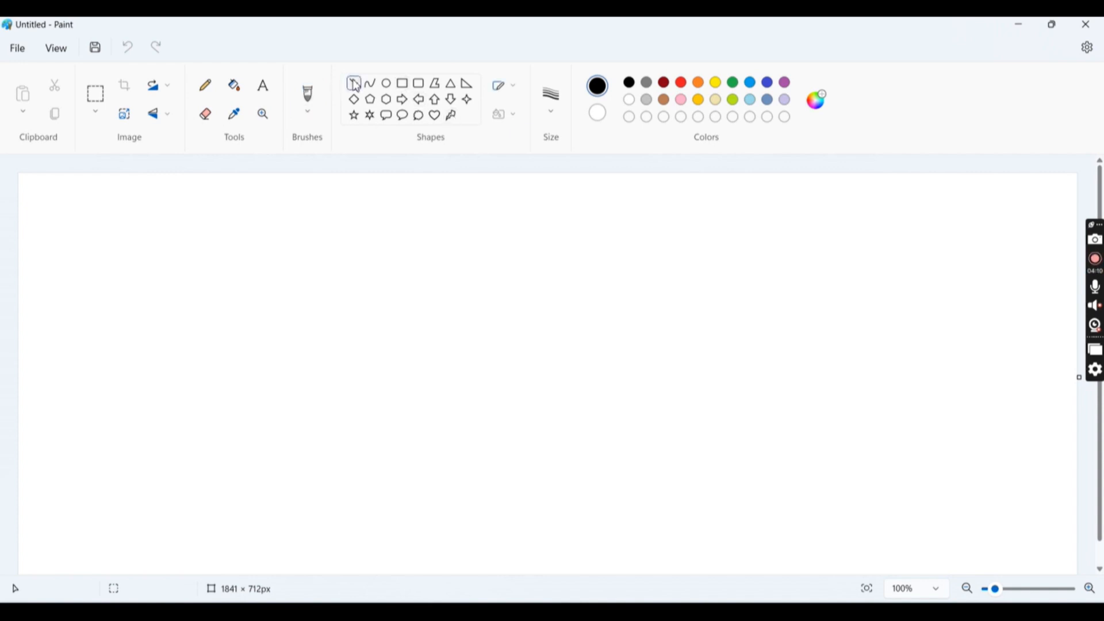
Step: Draw two long, thin black rectangles as beams, one above the other, with a wide gap between them
{"action": "left_click", "coordinate": [402, 83]}
{"action": "left_click_drag", "start_coordinate": [61, 213], "coordinate": [399, 234]}
{"action": "left_click", "coordinate": [396, 264]}
{"action": "left_click_drag", "start_coordinate": [69, 395], "coordinate": [400, 418]}
{"action": "left_click", "coordinate": [482, 298]}
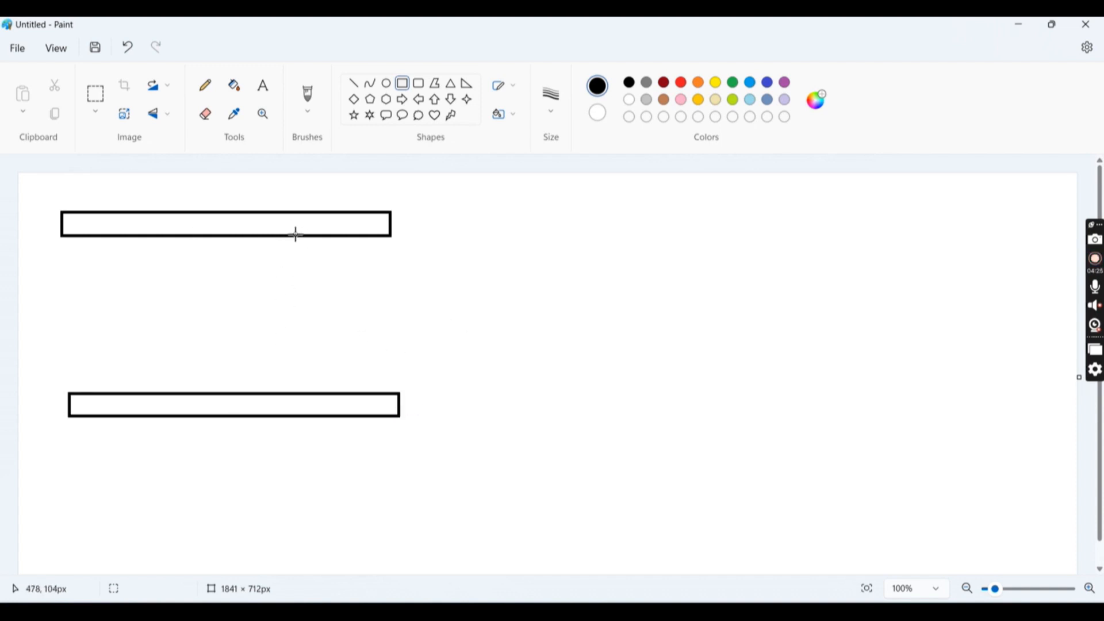
Step: Draw a blue rounded rectangle of about 567 × 275 px filling the gap between the two black beams as the wall
{"action": "left_click", "coordinate": [354, 83]}
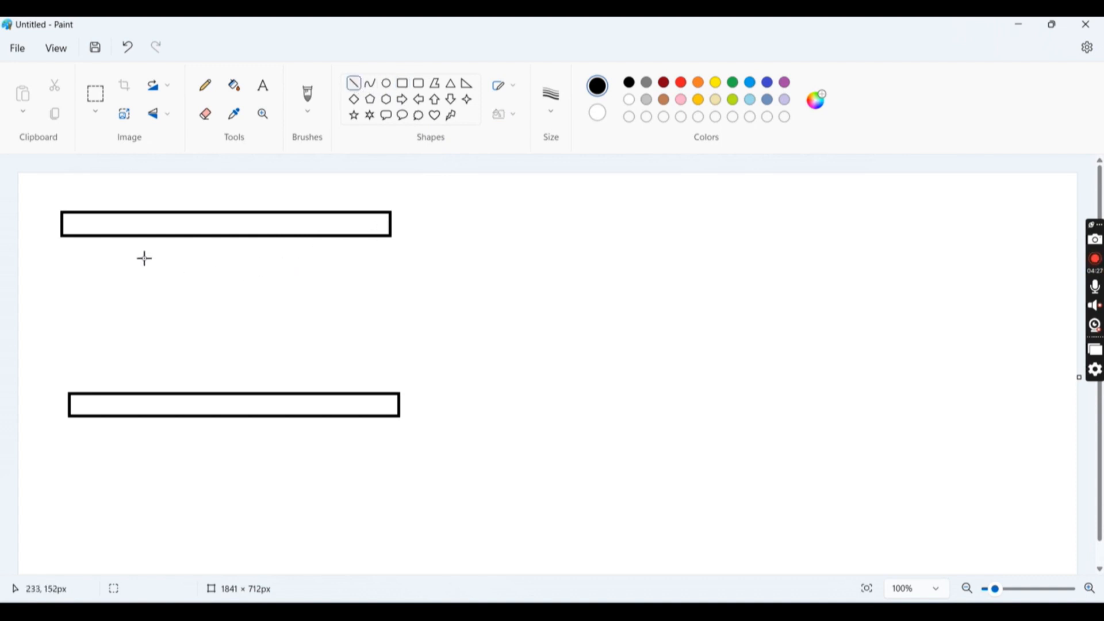
{"action": "left_click", "coordinate": [419, 84]}
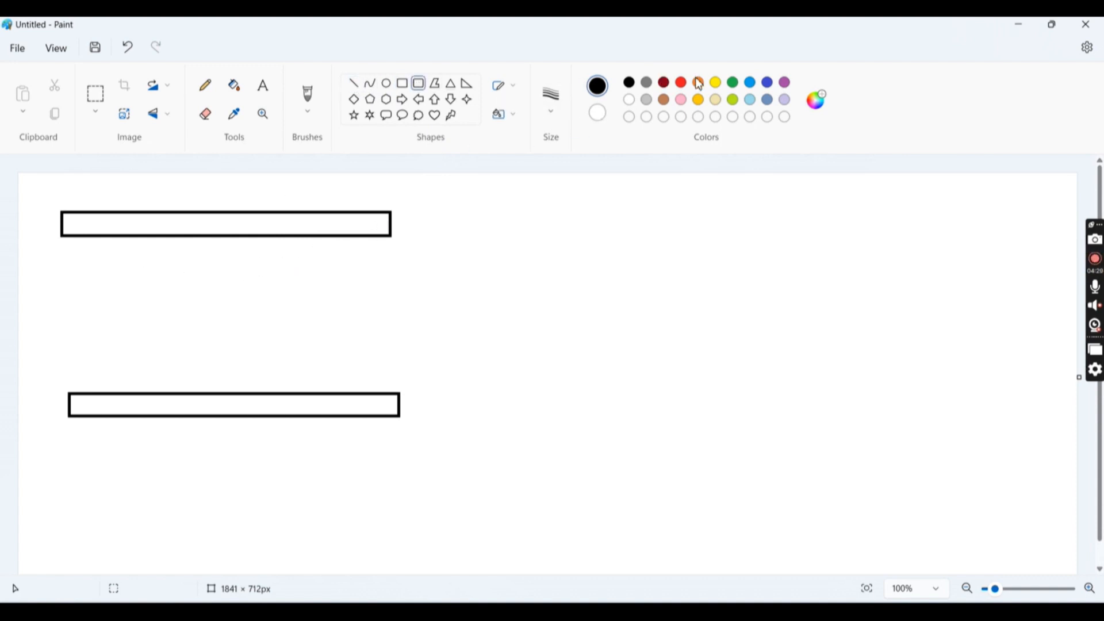
{"action": "left_click", "coordinate": [766, 84]}
{"action": "left_click_drag", "start_coordinate": [67, 238], "coordinate": [392, 395]}
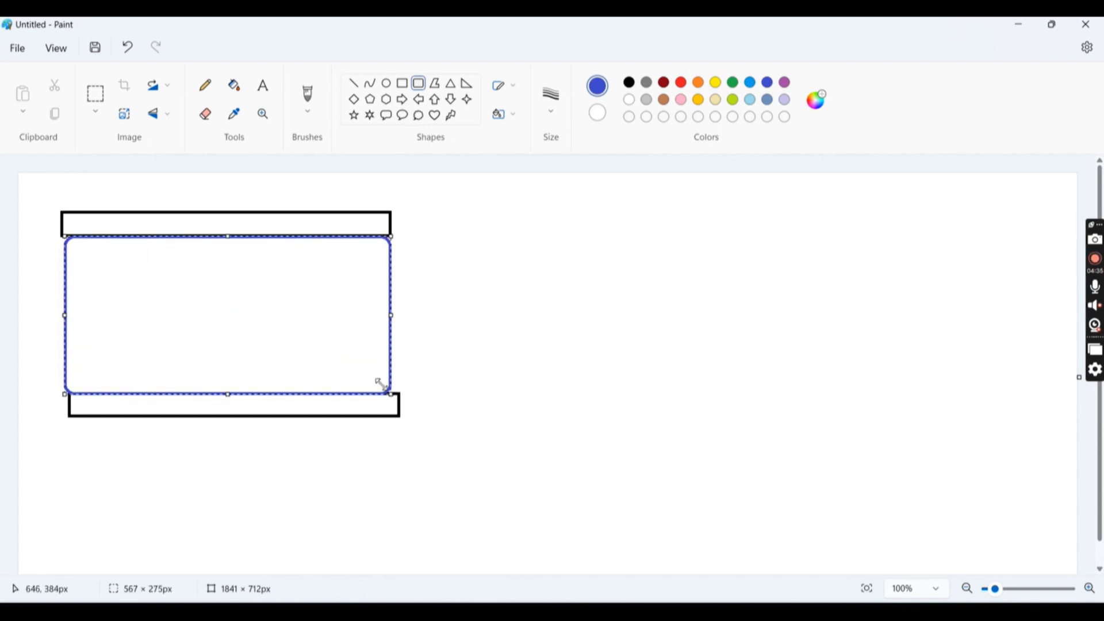
{"action": "left_click", "coordinate": [46, 268]}
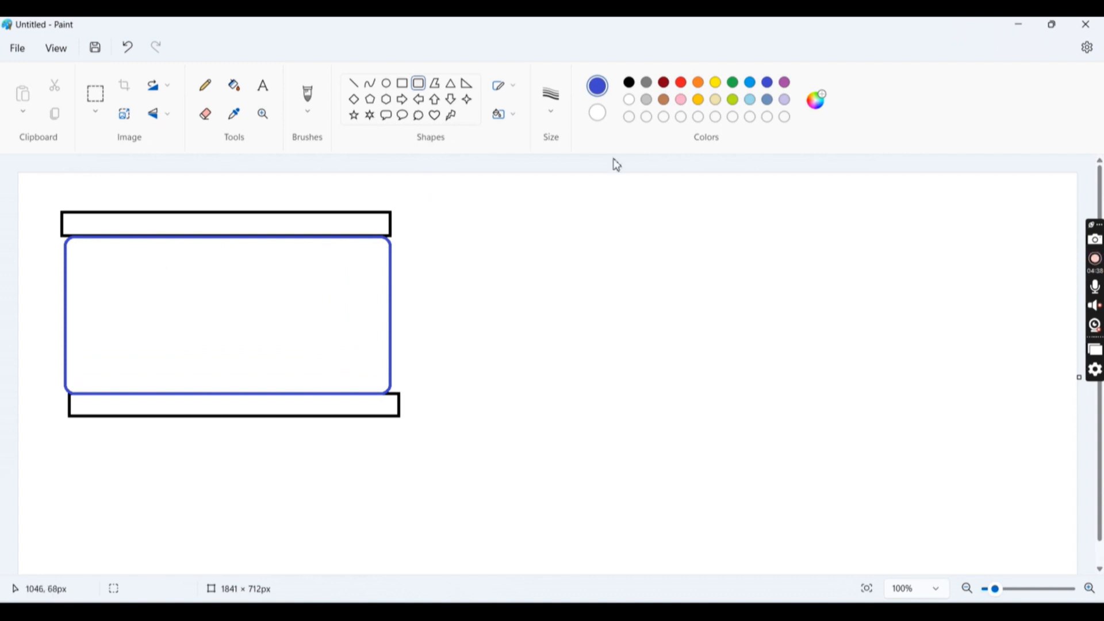
Step: Draw grey horizontal extension lines from the right ends of both beams, the lower one about 211 px long
{"action": "left_click", "coordinate": [353, 83]}
{"action": "left_click", "coordinate": [646, 84]}
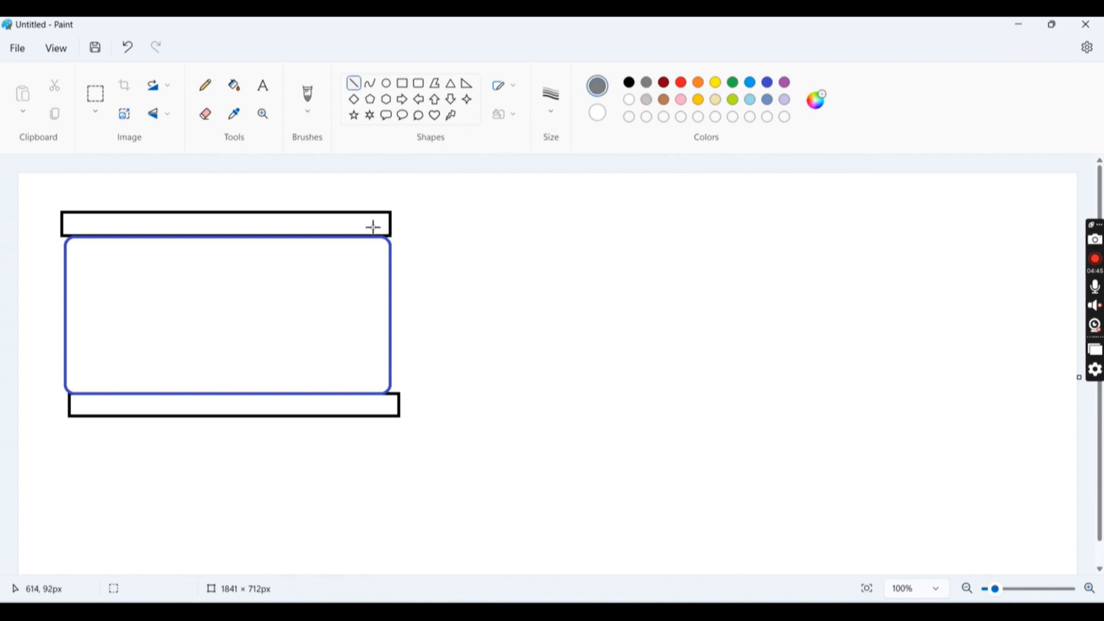
{"action": "left_click_drag", "start_coordinate": [373, 227], "coordinate": [490, 226]}
{"action": "left_click_drag", "start_coordinate": [394, 405], "coordinate": [502, 407]}
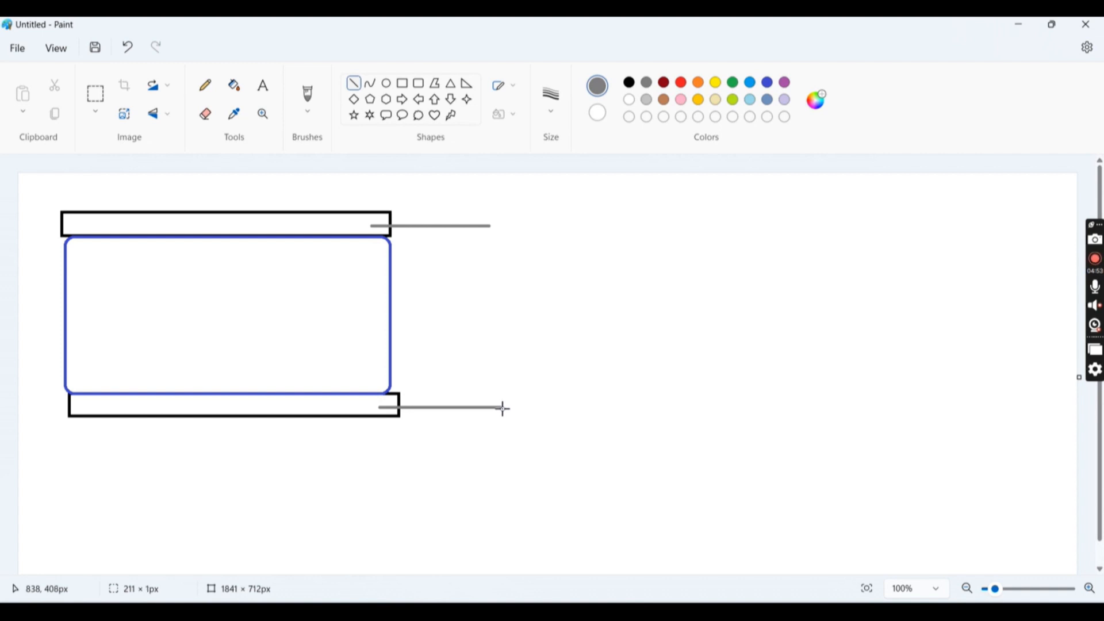
Step: Draw a grey up arrow reaching the upper extension line and a grey down arrow reaching the lower one
{"action": "left_click", "coordinate": [434, 99]}
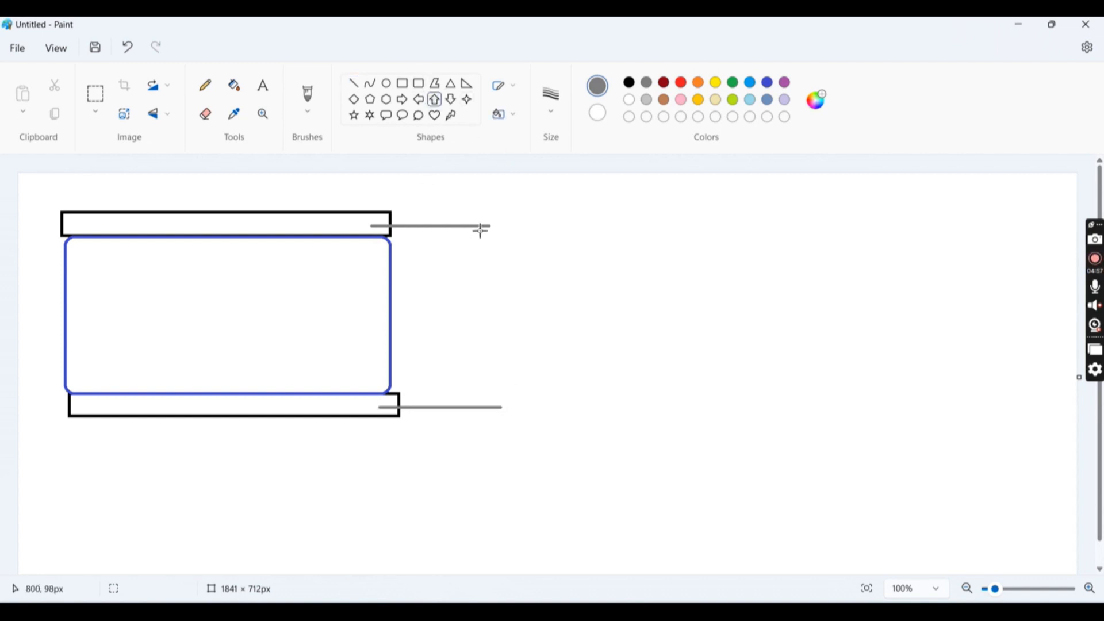
{"action": "left_click_drag", "start_coordinate": [462, 226], "coordinate": [436, 293]}
{"action": "left_click", "coordinate": [534, 266]}
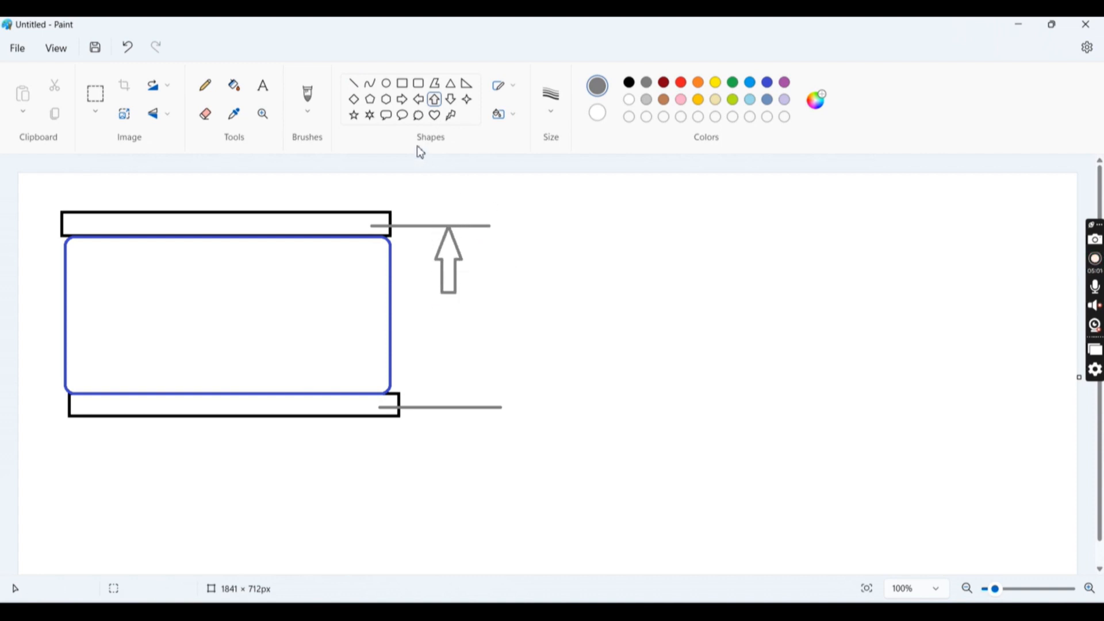
{"action": "left_click", "coordinate": [451, 99]}
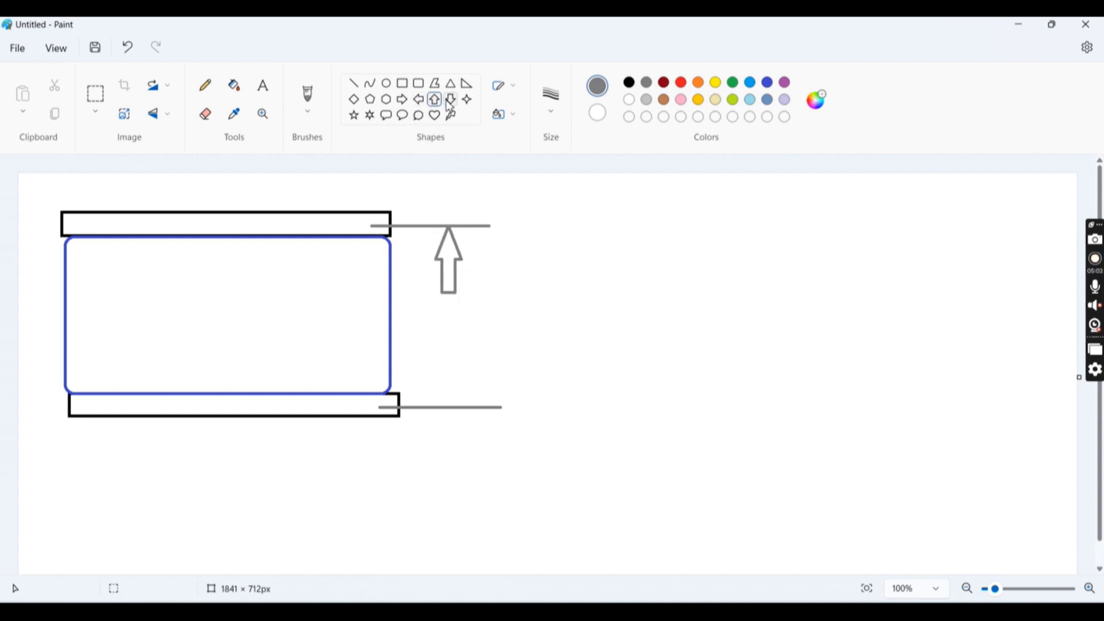
{"action": "left_click", "coordinate": [446, 326]}
{"action": "left_click_drag", "start_coordinate": [446, 326], "coordinate": [444, 386]}
{"action": "left_click", "coordinate": [515, 335]}
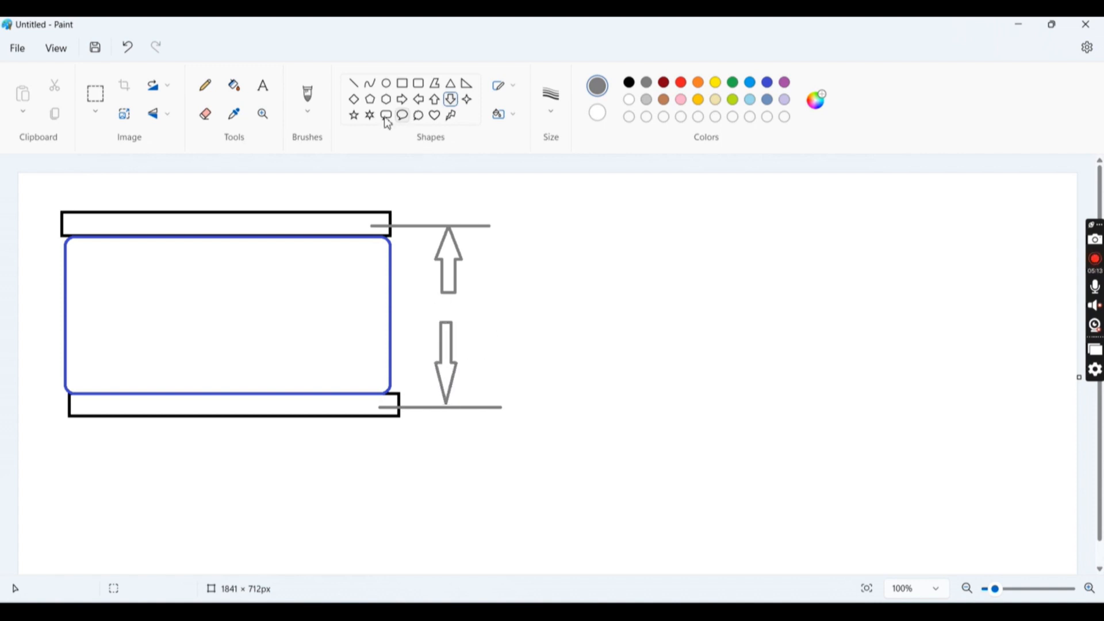
Step: Add the grey text "3 m" in the gap between the up and down arrows
{"action": "left_click", "coordinate": [265, 88]}
{"action": "left_click", "coordinate": [432, 300]}
{"action": "type", "text": "3 m"}
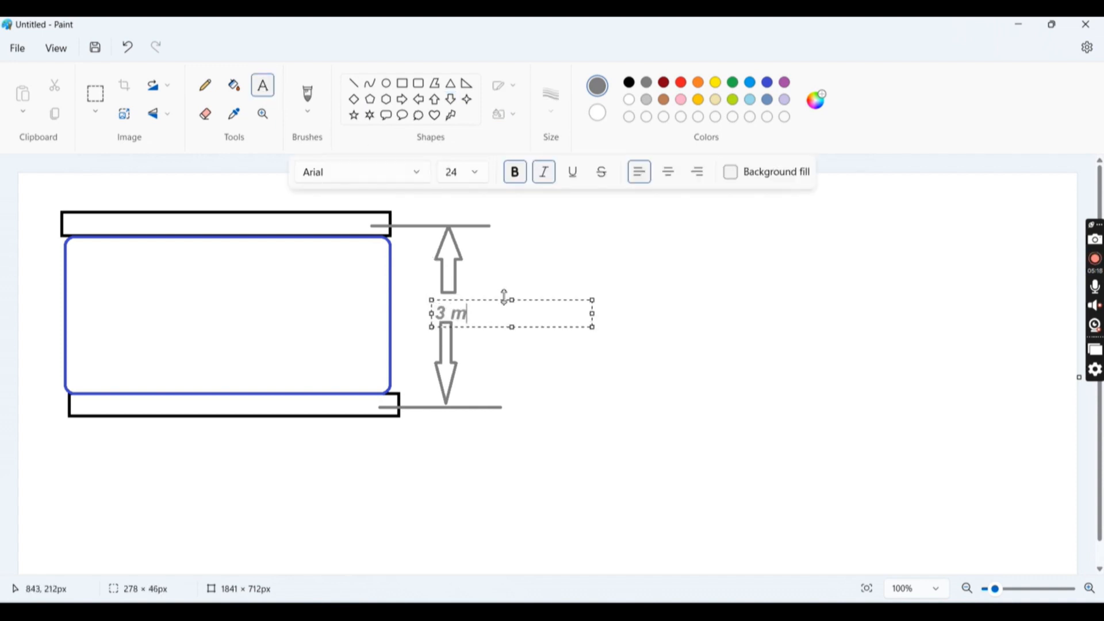
{"action": "left_click", "coordinate": [483, 301]}
{"action": "left_click_drag", "start_coordinate": [482, 300], "coordinate": [484, 295]}
{"action": "left_click", "coordinate": [532, 263]}
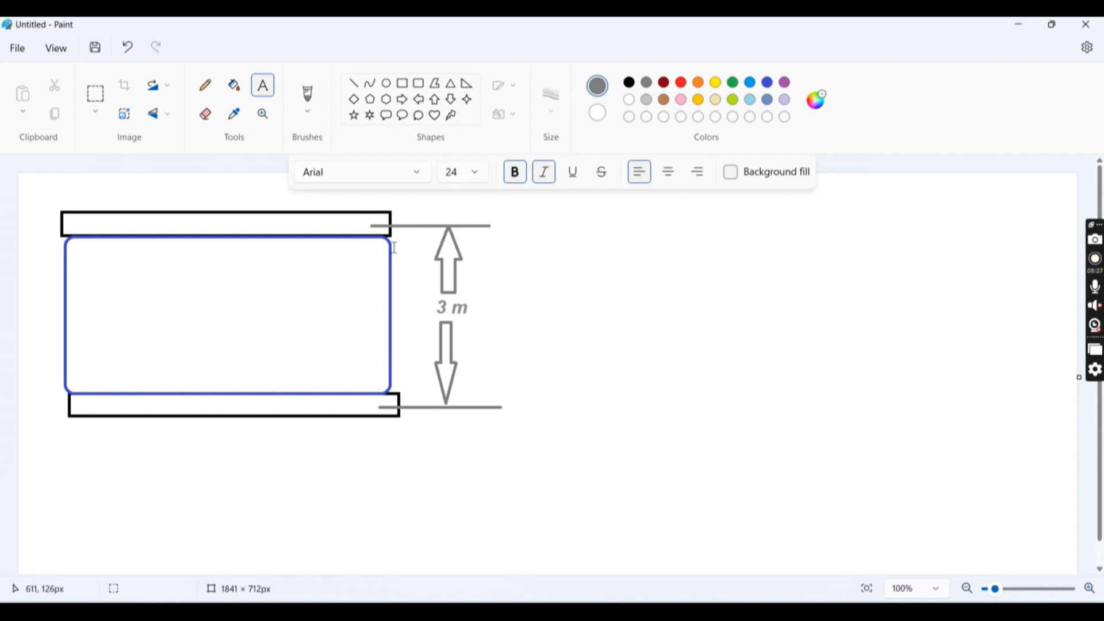
Step: Add the blue text "Height of wall = 3-0.35 = 2.65 m" inside the rounded rectangle, with the text box widened to 535 px
{"action": "left_click", "coordinate": [767, 83]}
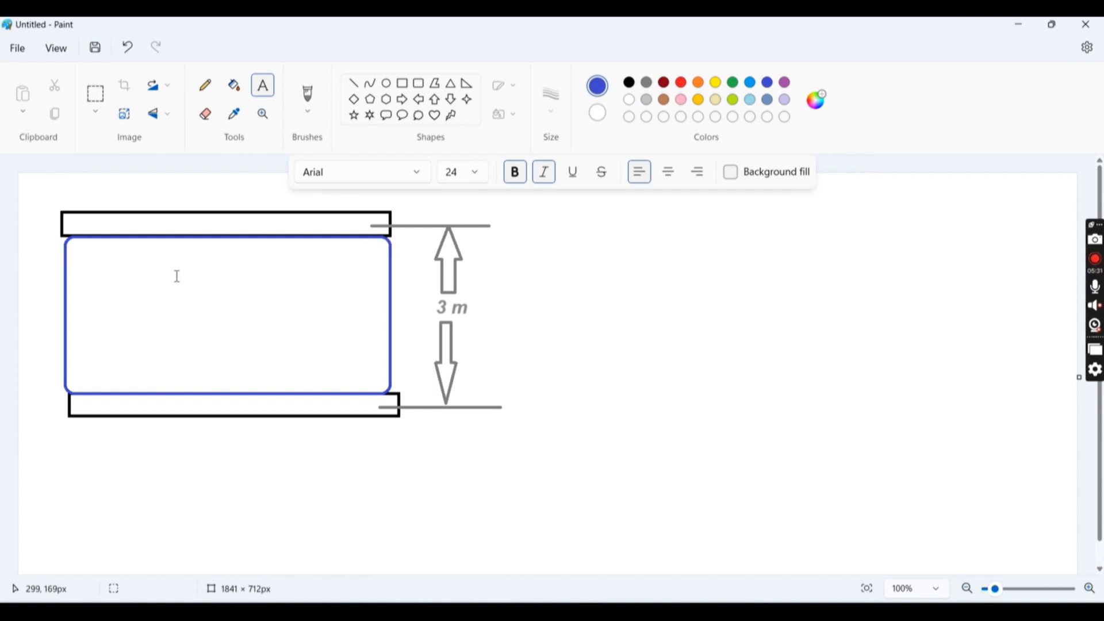
{"action": "left_click", "coordinate": [83, 257]}
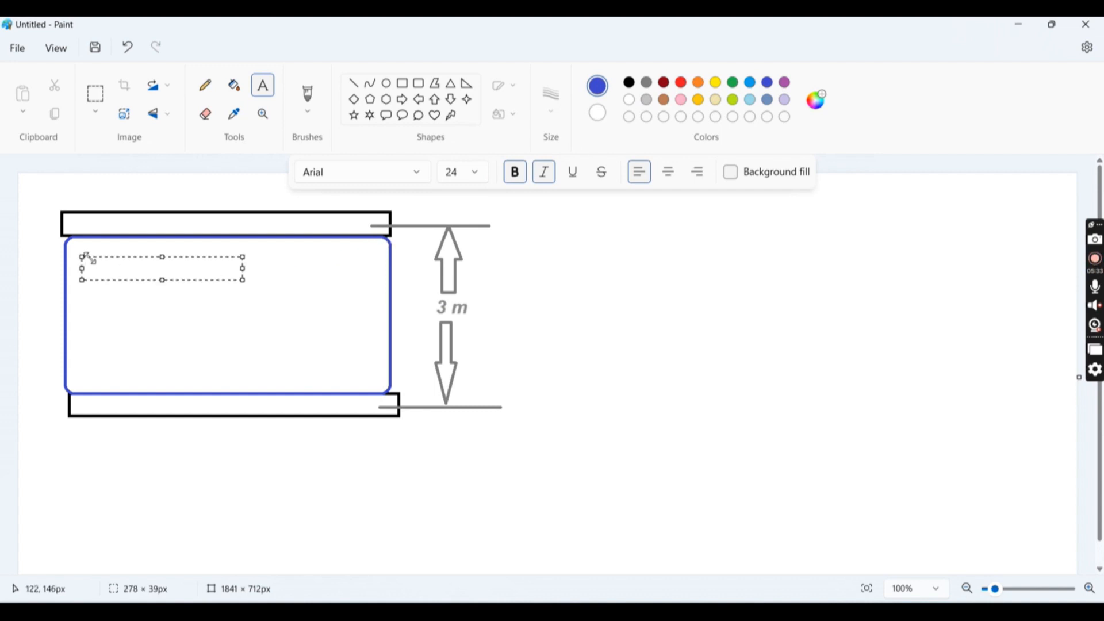
{"action": "type", "text": "Height "}
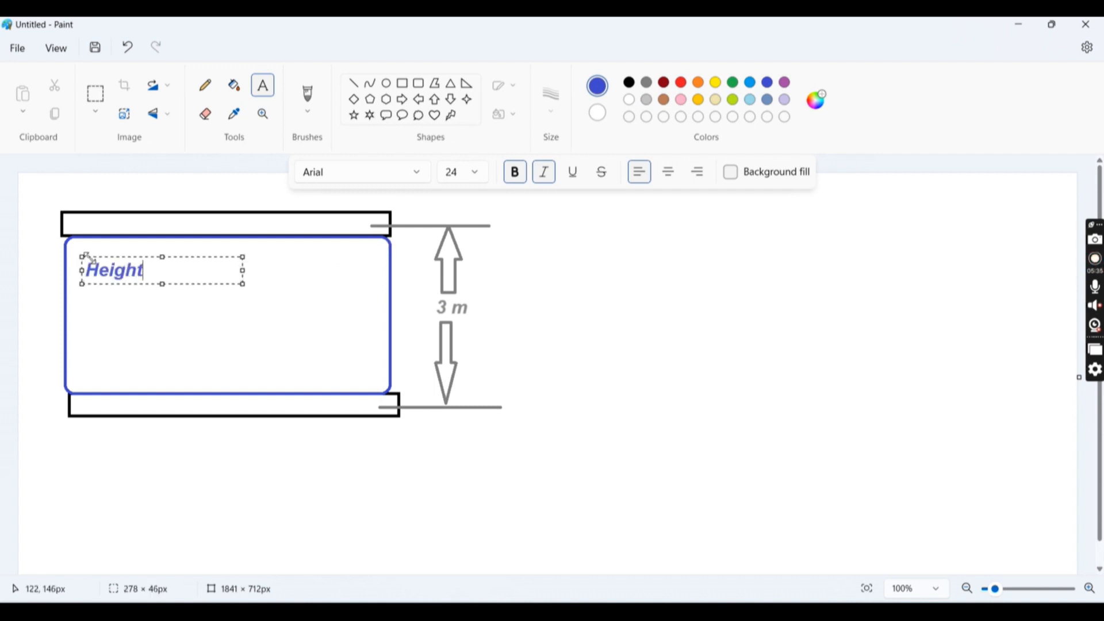
{"action": "type", "text": "of wal"}
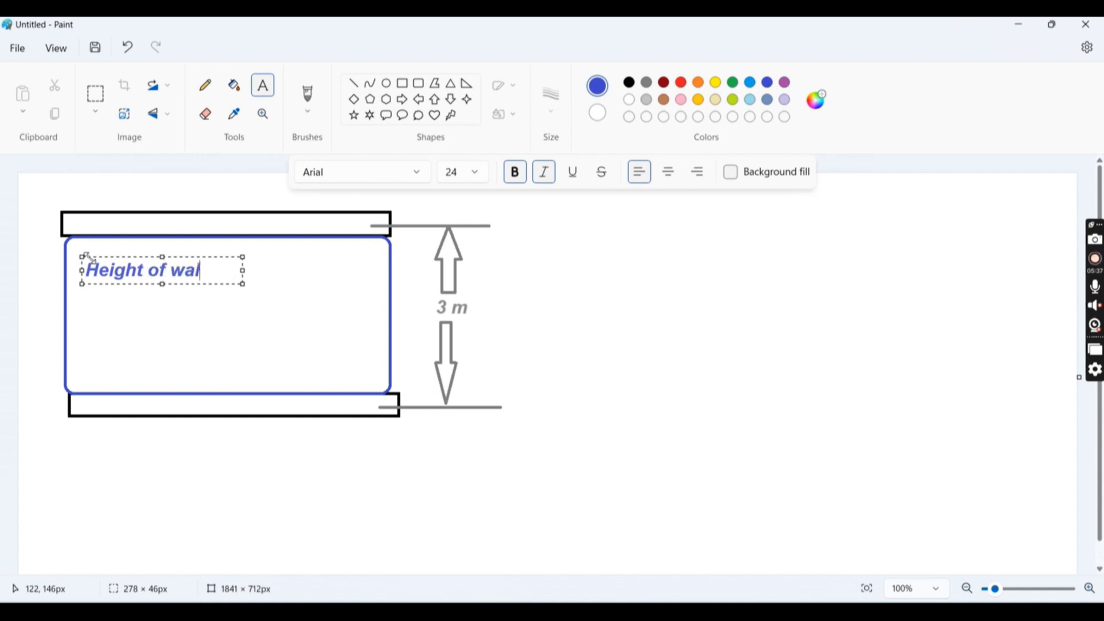
{"action": "type", "text": "l = 3-"}
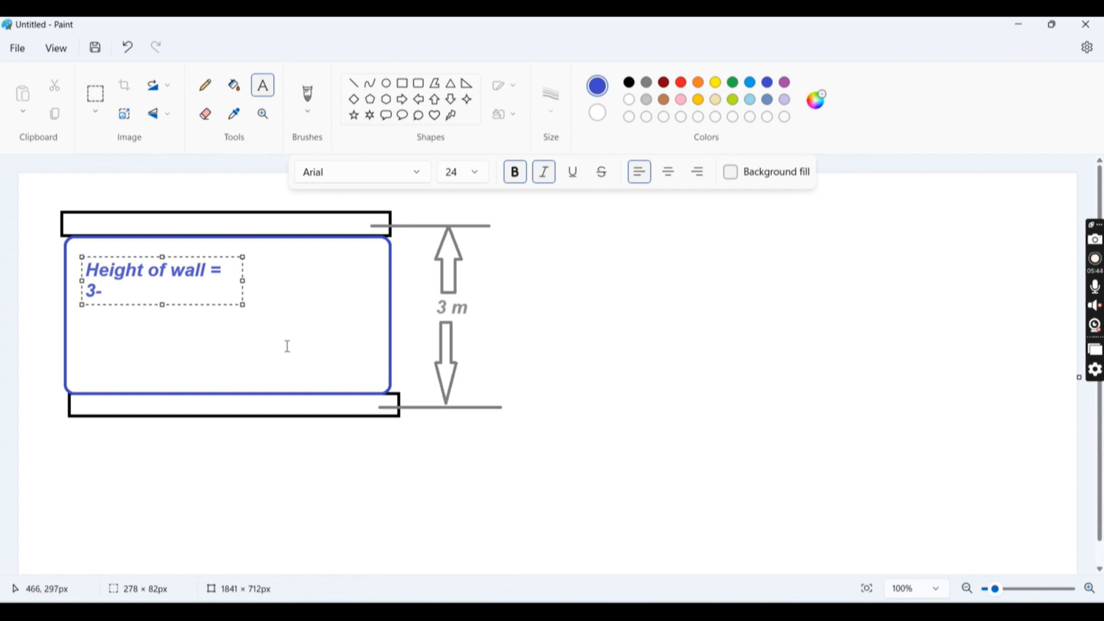
{"action": "type", "text": "0.35 = 2.6"}
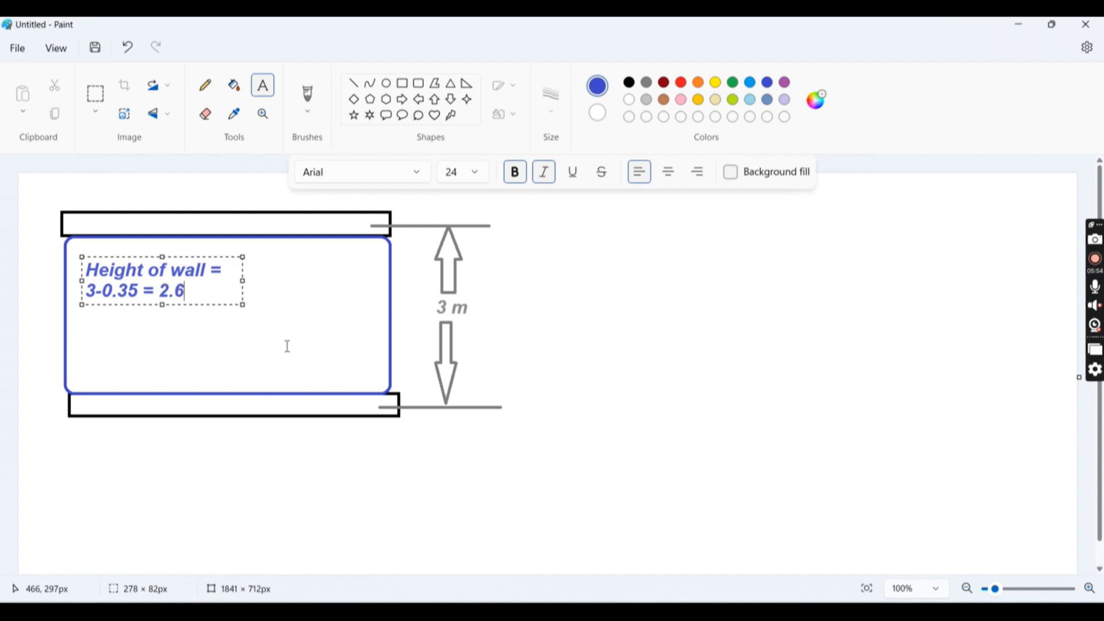
{"action": "type", "text": "5 m"}
{"action": "left_click_drag", "start_coordinate": [242, 282], "coordinate": [391, 283]}
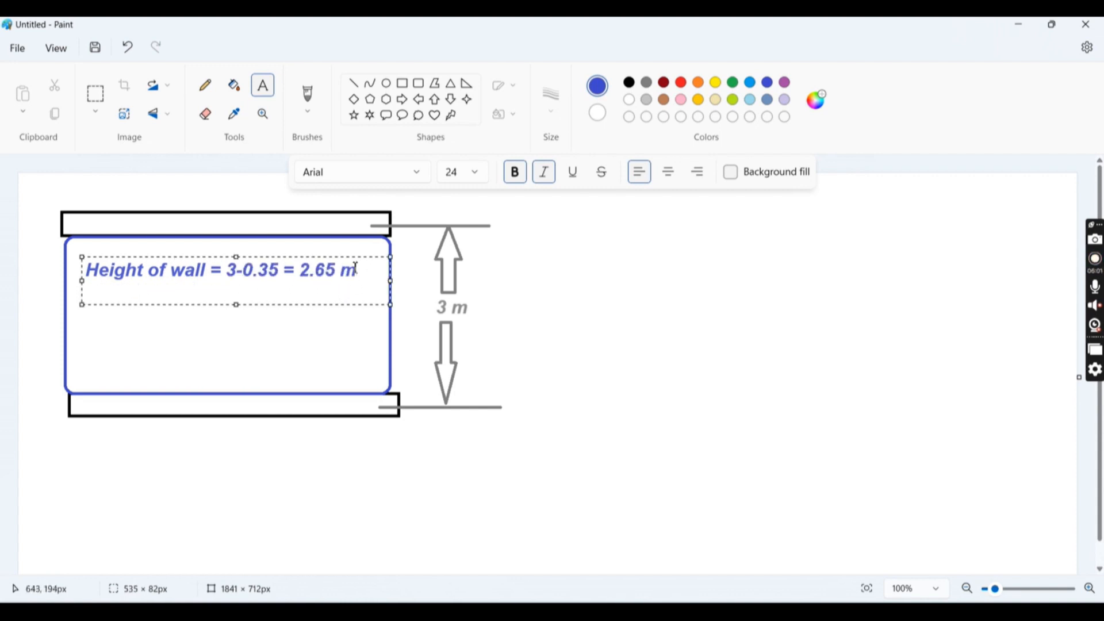
Step: Add the line "UDL of wall = 19.5*2.65*0.230" below the wall height and begin an indented result line with "="
{"action": "type", "text": "UDL of w"}
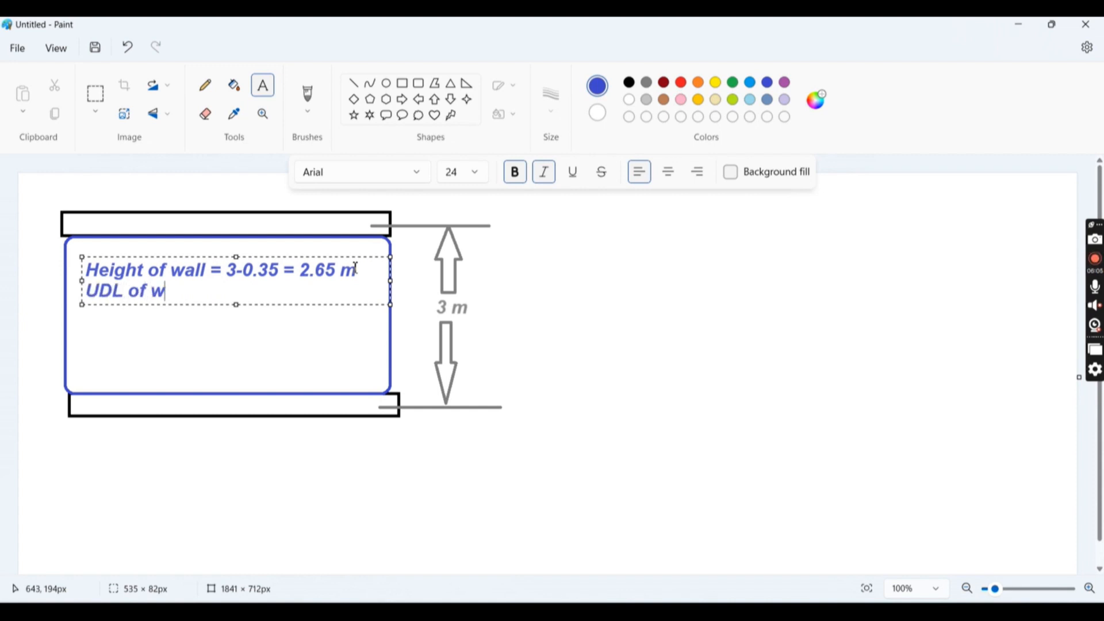
{"action": "type", "text": "all = 19"}
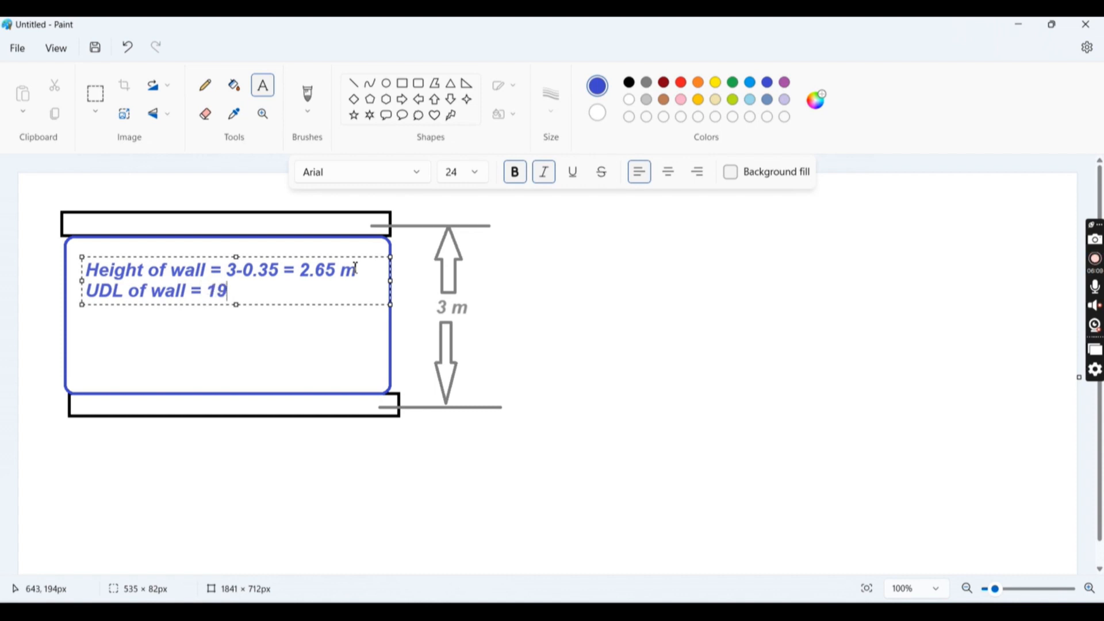
{"action": "type", "text": ".5*"}
{"action": "type", "text": "2.65*"}
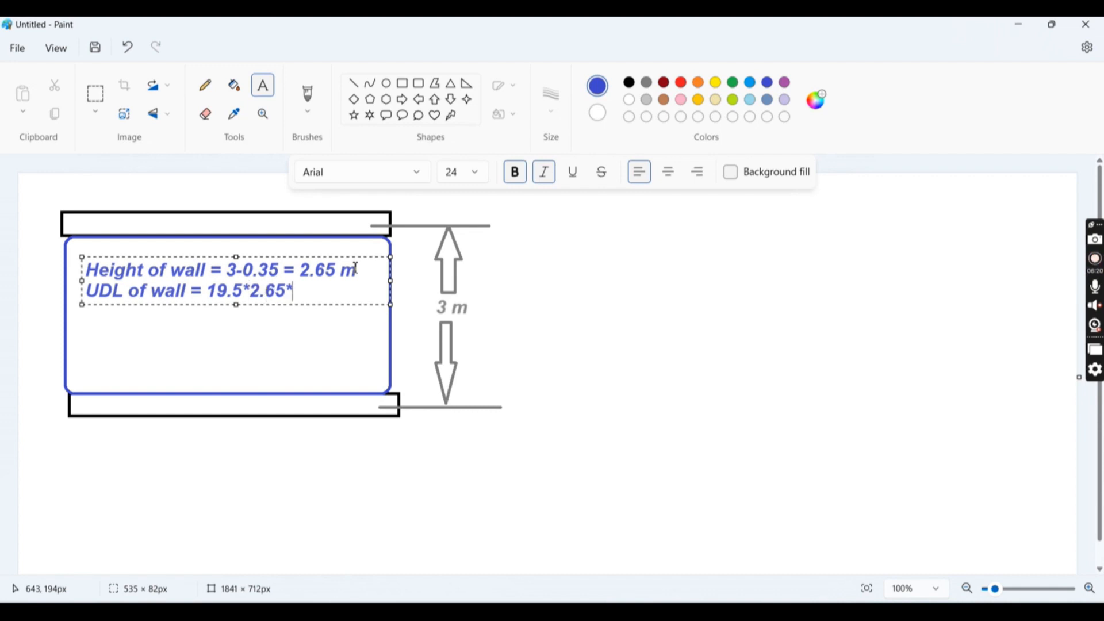
{"action": "type", "text": "0.230"}
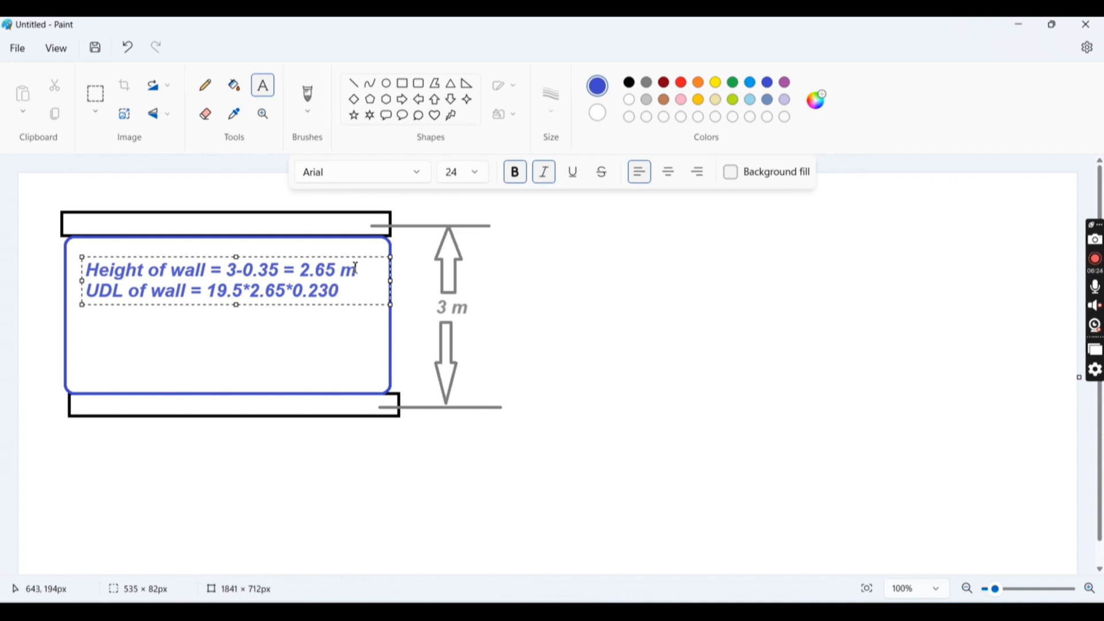
{"action": "type", "text": "="}
{"action": "key", "text": "BackSpace"}
{"action": "key", "text": "Return"}
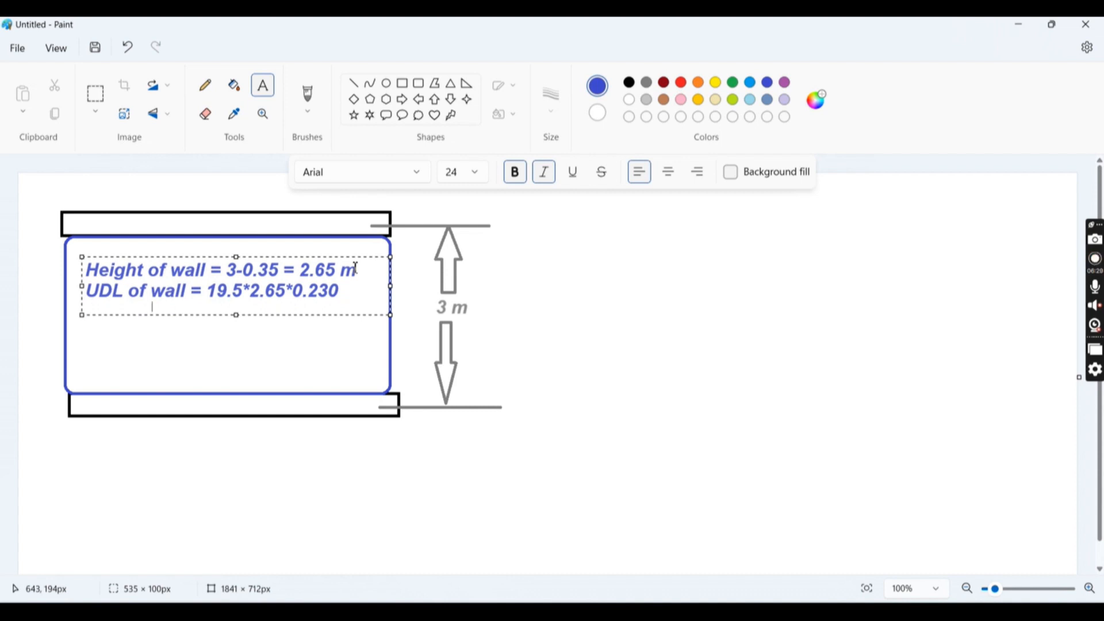
{"action": "type", "text": "="}
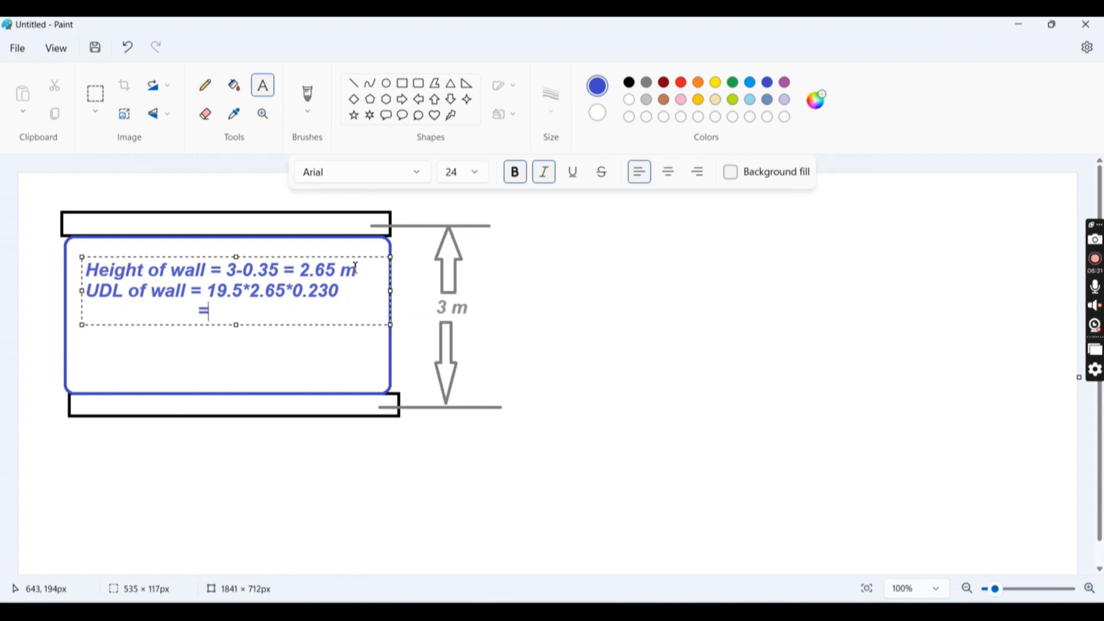
Step: Compute 19.5 × 2.65 × 0.230 in Calculator and close it
{"action": "key", "text": "super"}
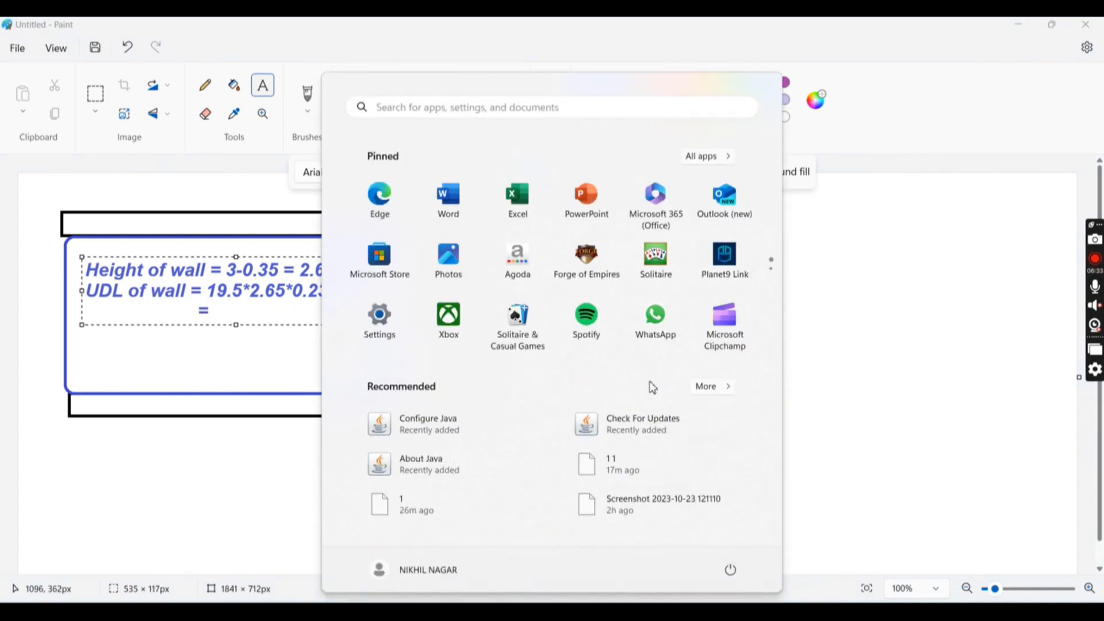
{"action": "type", "text": "calcu"}
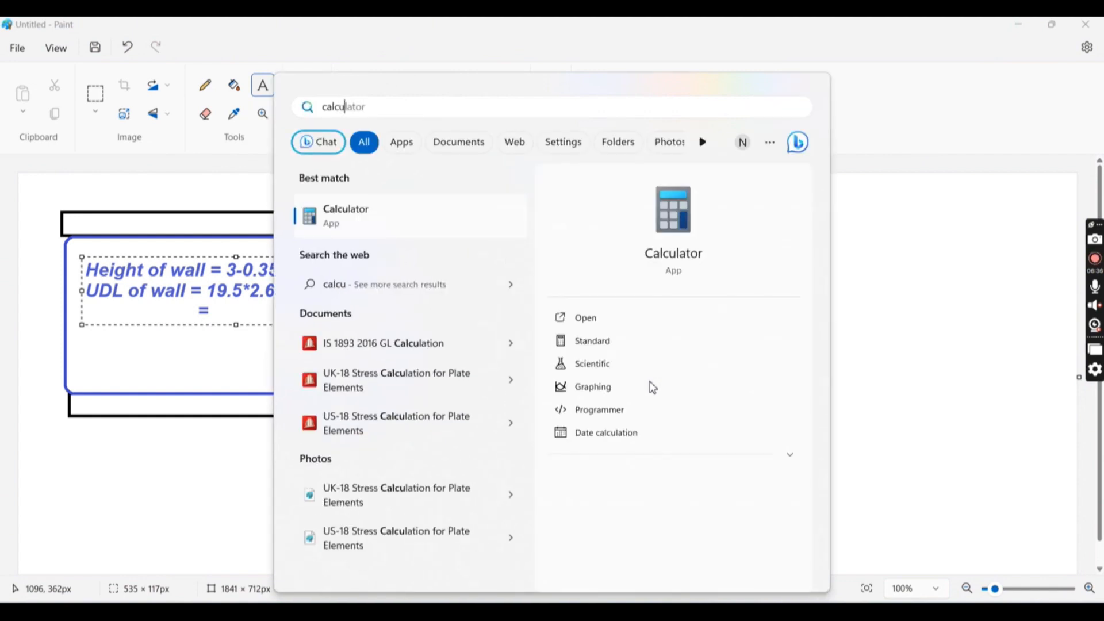
{"action": "key", "text": "Return"}
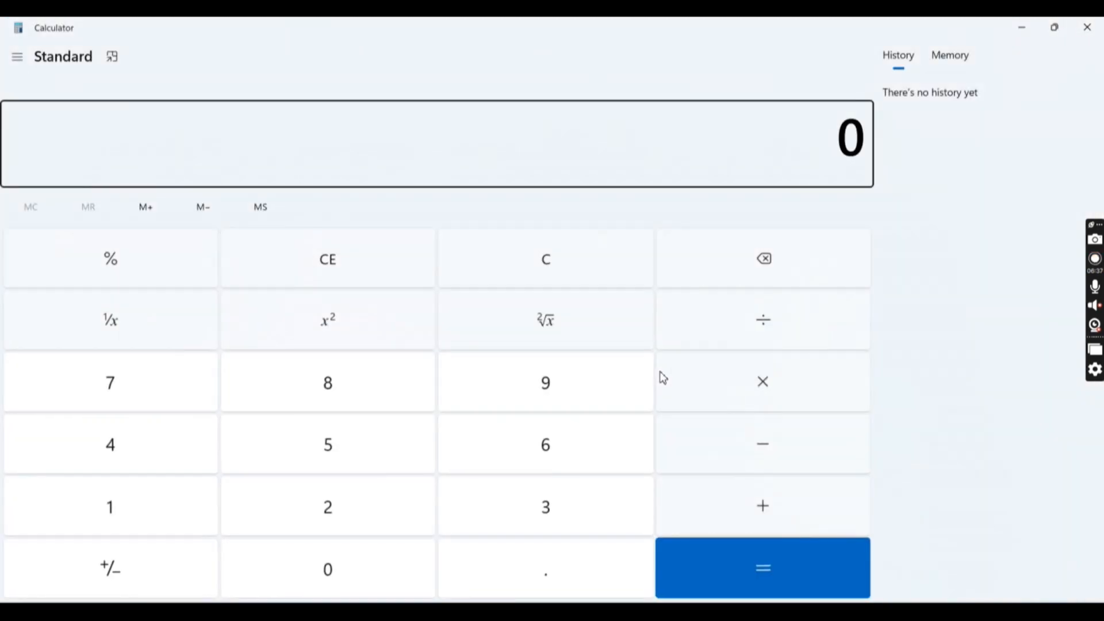
{"action": "mouse_move", "coordinate": [633, 27]}
{"action": "left_mouse_down"}
{"action": "mouse_move", "coordinate": [680, 104]}
{"action": "mouse_move", "coordinate": [709, 103]}
{"action": "left_mouse_up"}
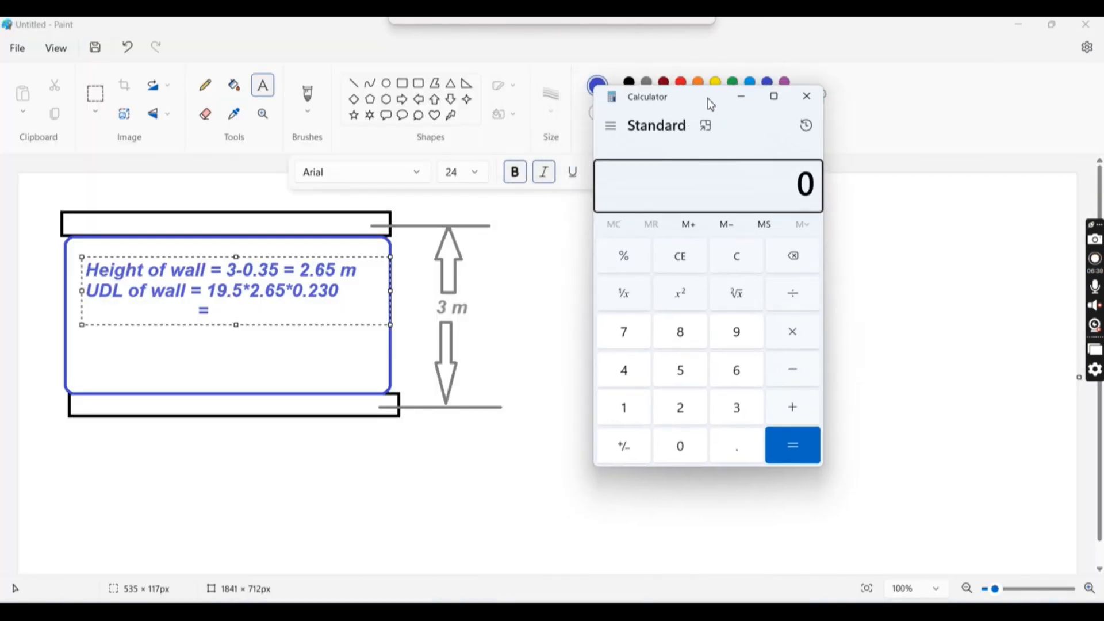
{"action": "type", "text": "19.5"}
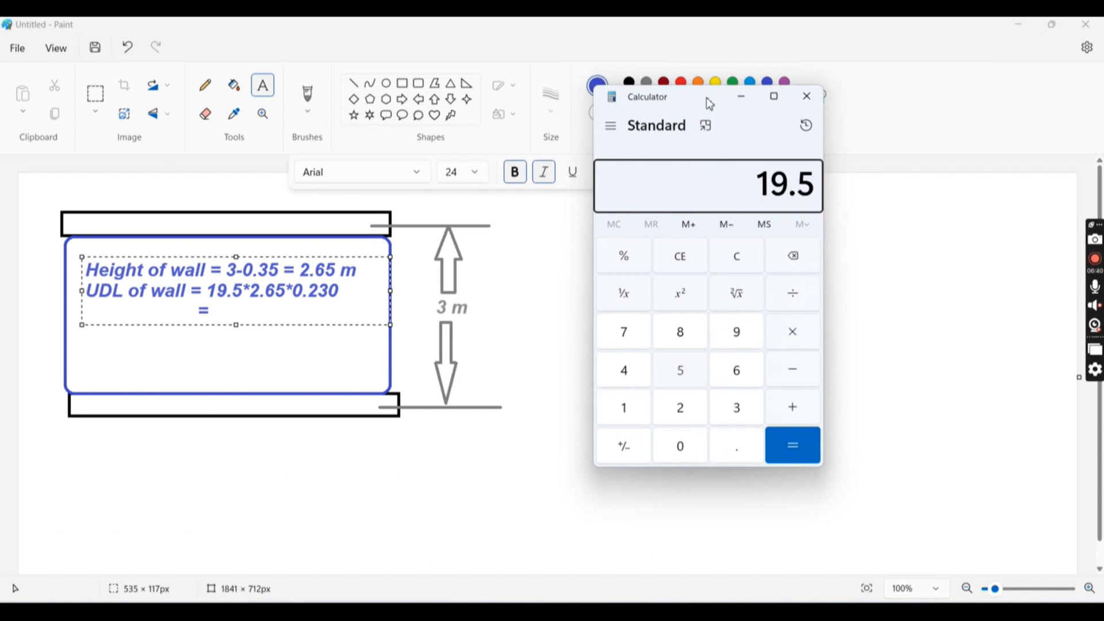
{"action": "type", "text": "*2.6"}
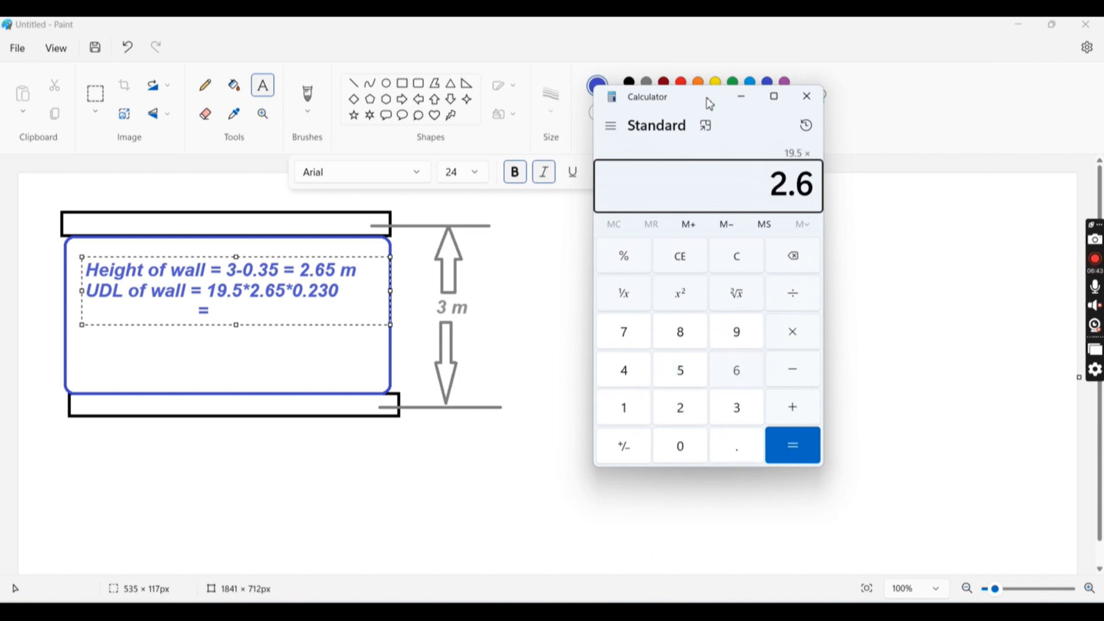
{"action": "type", "text": "5*0.230"}
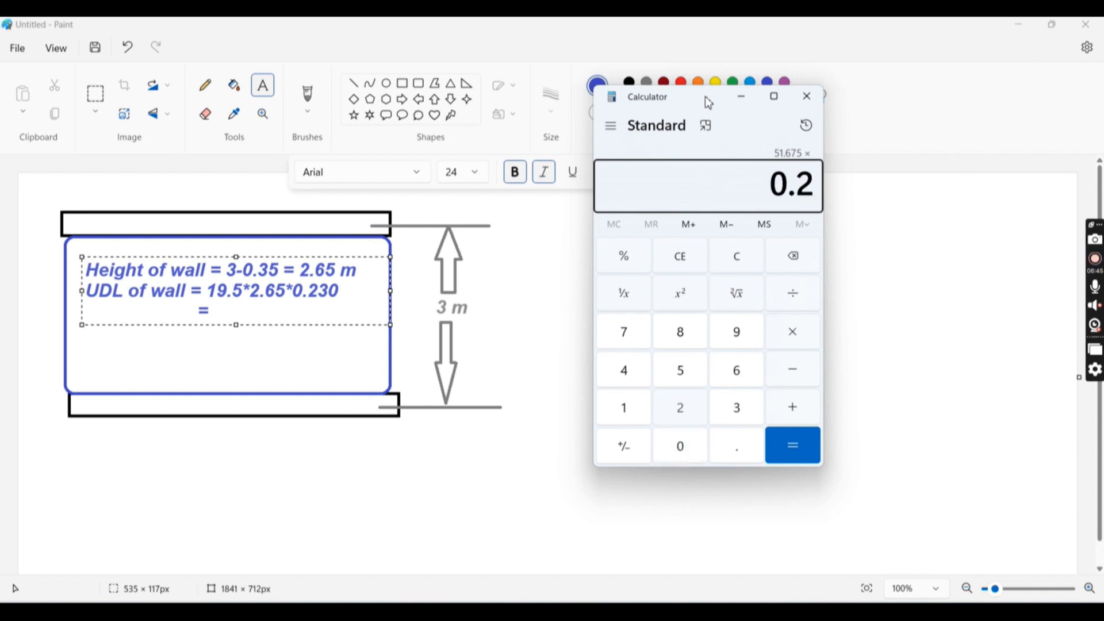
{"action": "key", "text": "Return"}
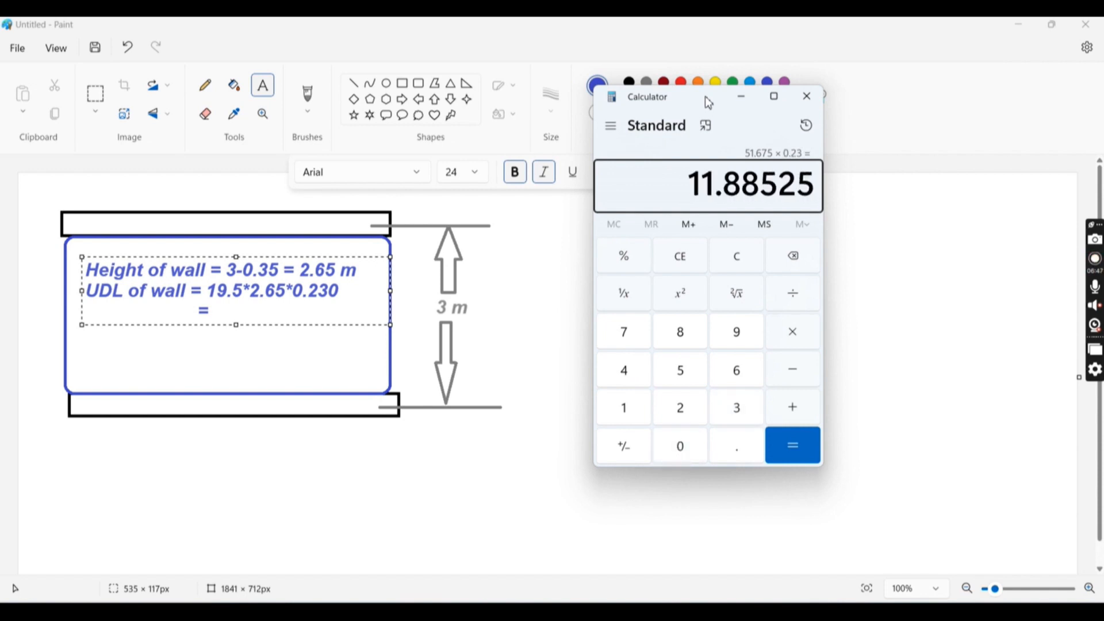
{"action": "left_click", "coordinate": [802, 107]}
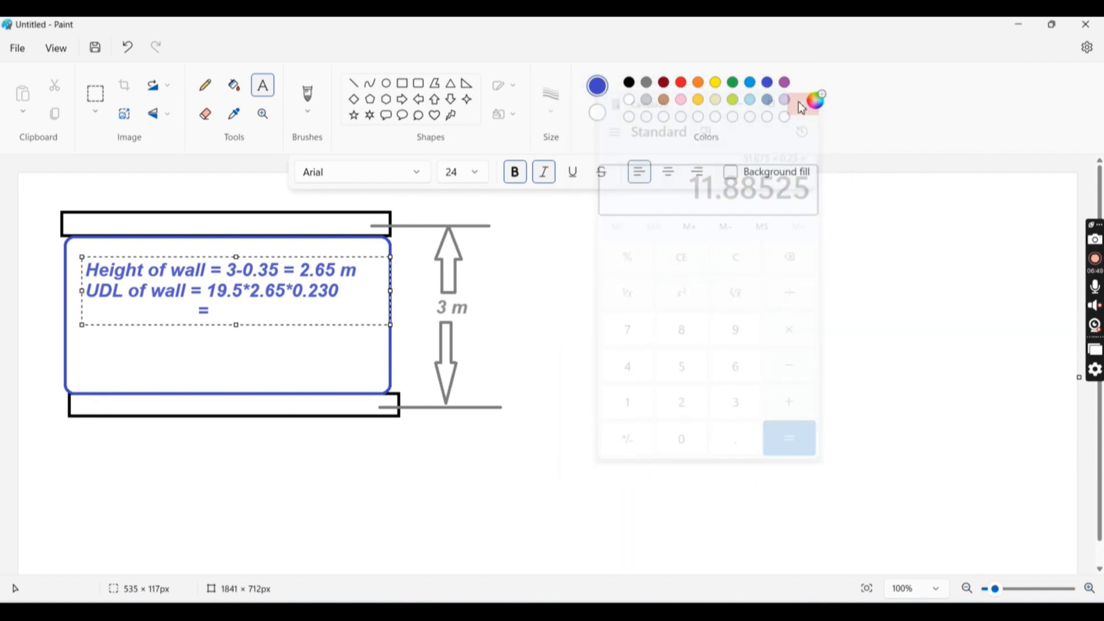
Step: Complete the result line of the wall load with "12 KN/m" and return to the ETABS model
{"action": "type", "text": "12 KN/m"}
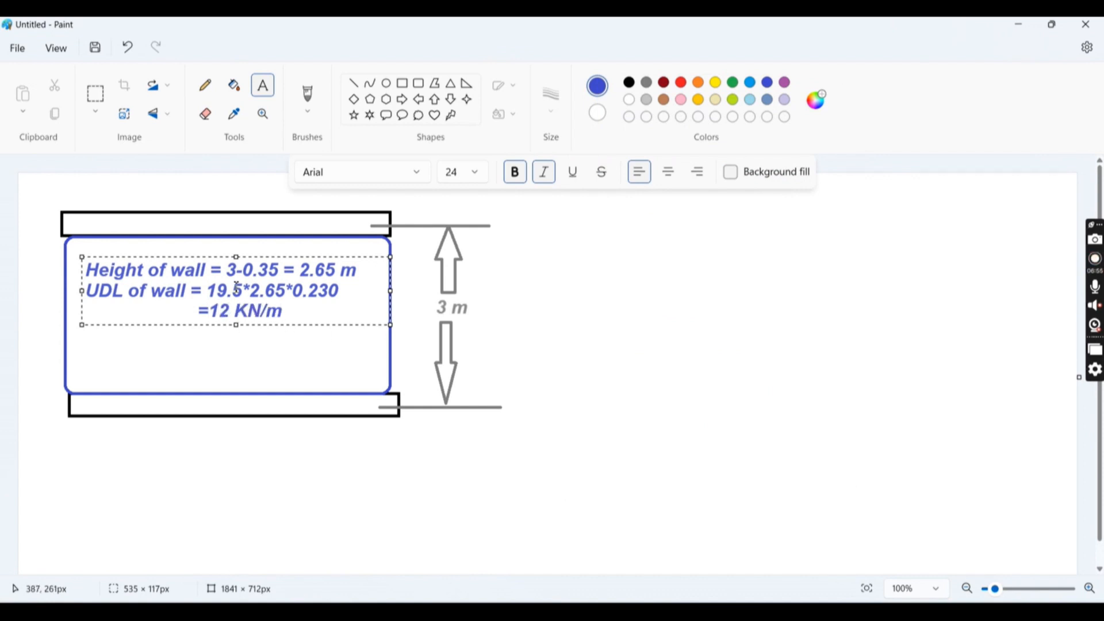
{"action": "left_click", "coordinate": [294, 368]}
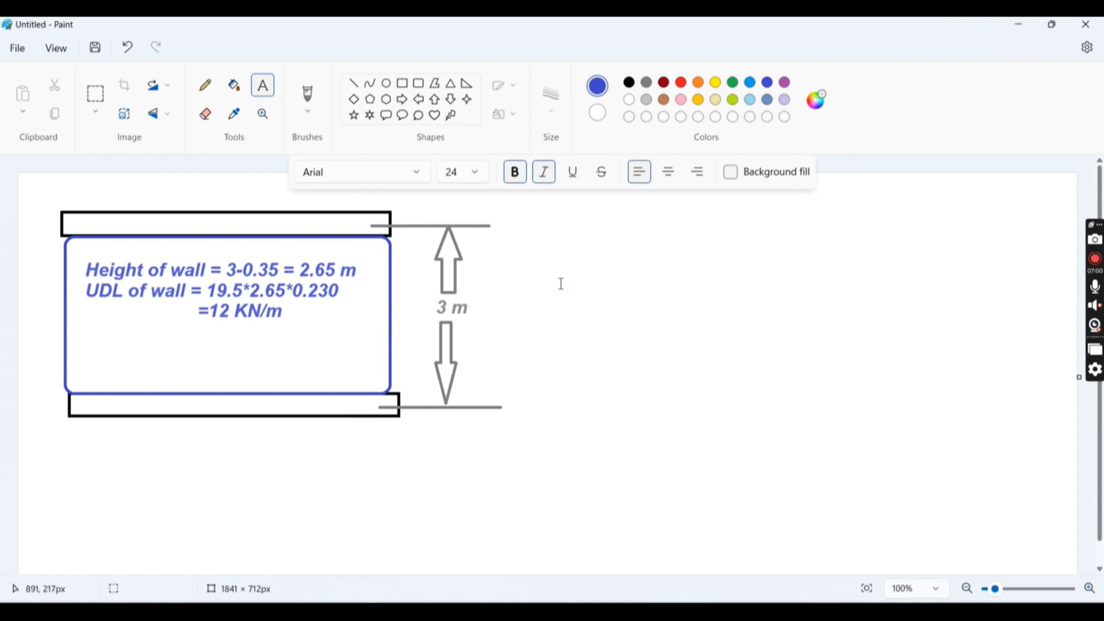
{"action": "left_click", "coordinate": [1028, 22]}
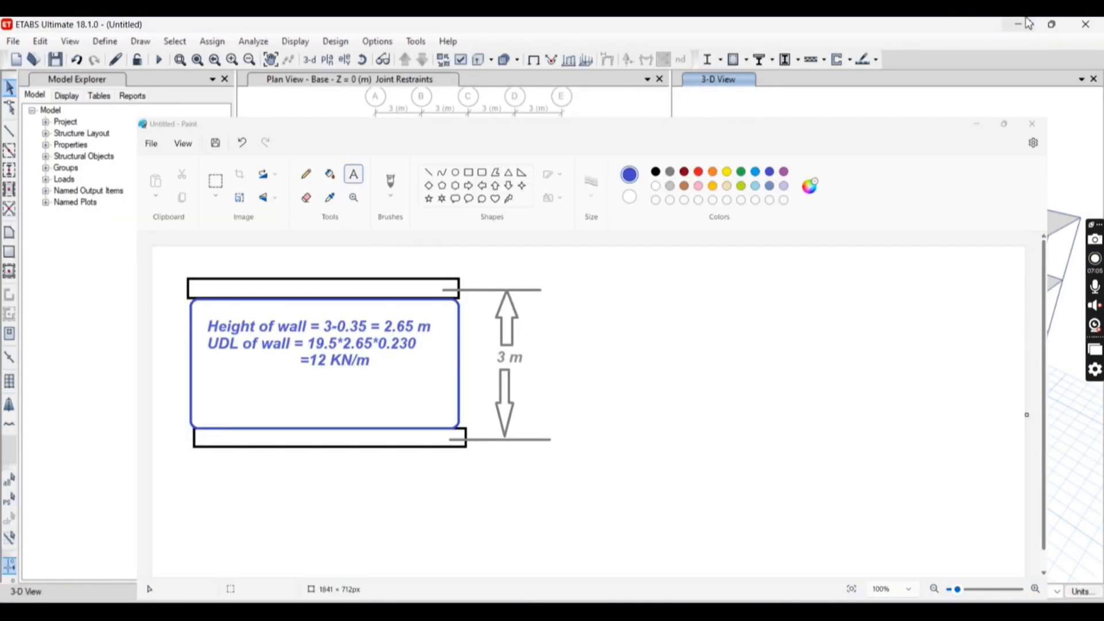
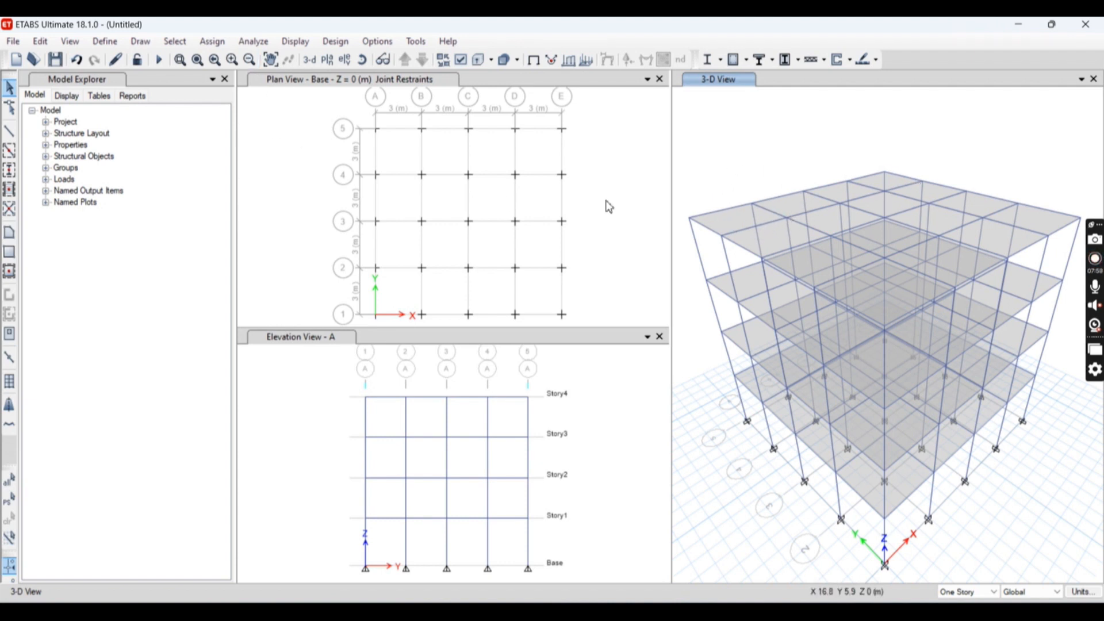
Step: Try to select all frames that have the B350*350 frame property
{"action": "left_click", "coordinate": [625, 250]}
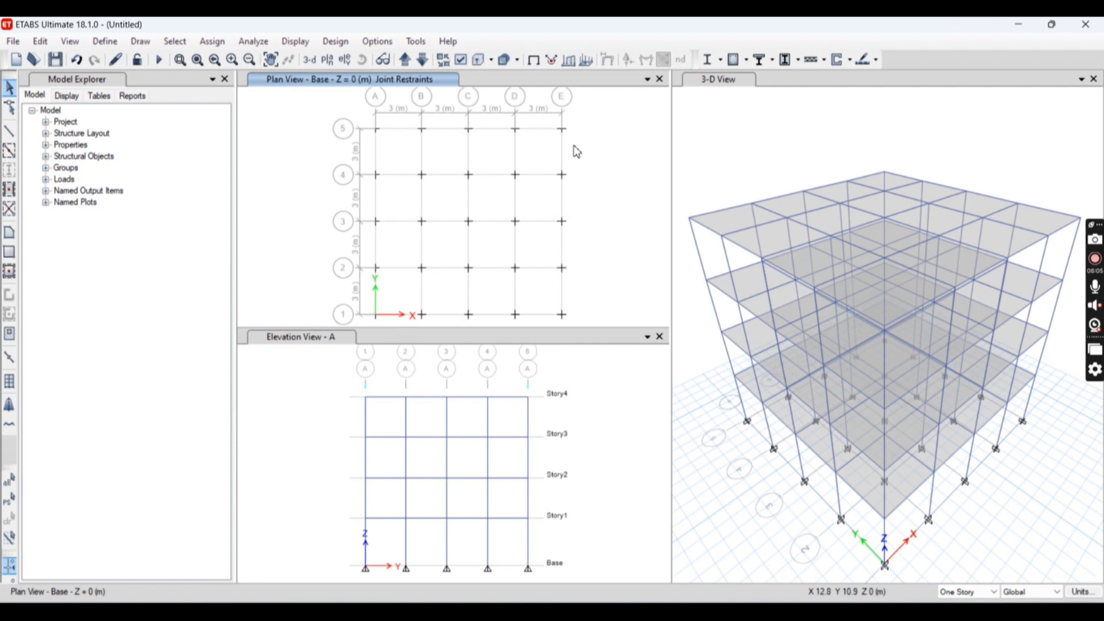
{"action": "left_click", "coordinate": [184, 45]}
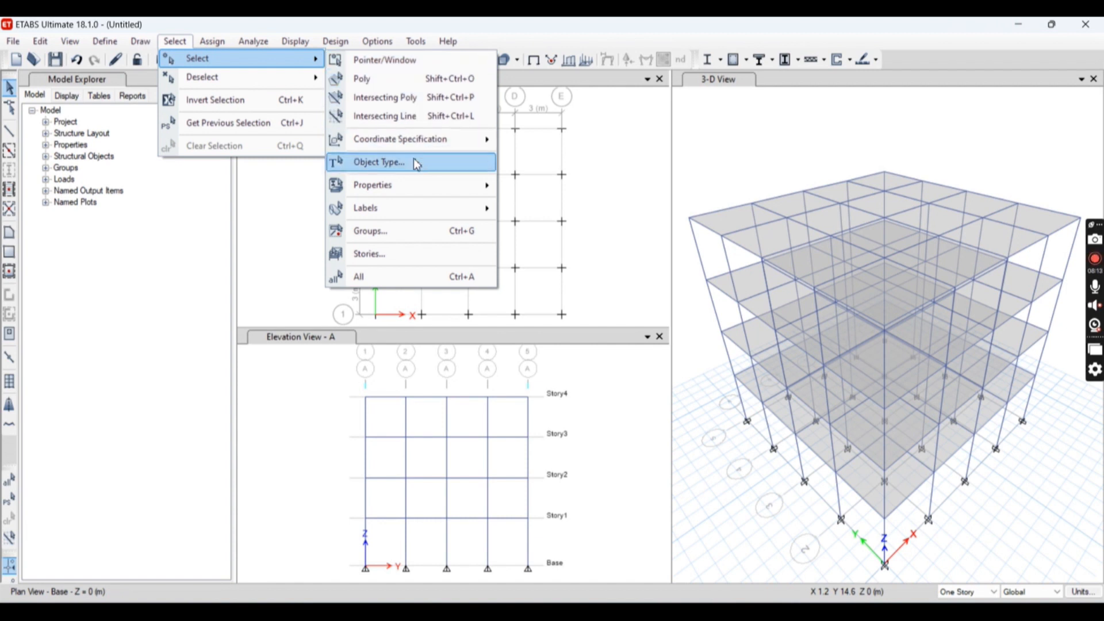
{"action": "mouse_move", "coordinate": [415, 194]}
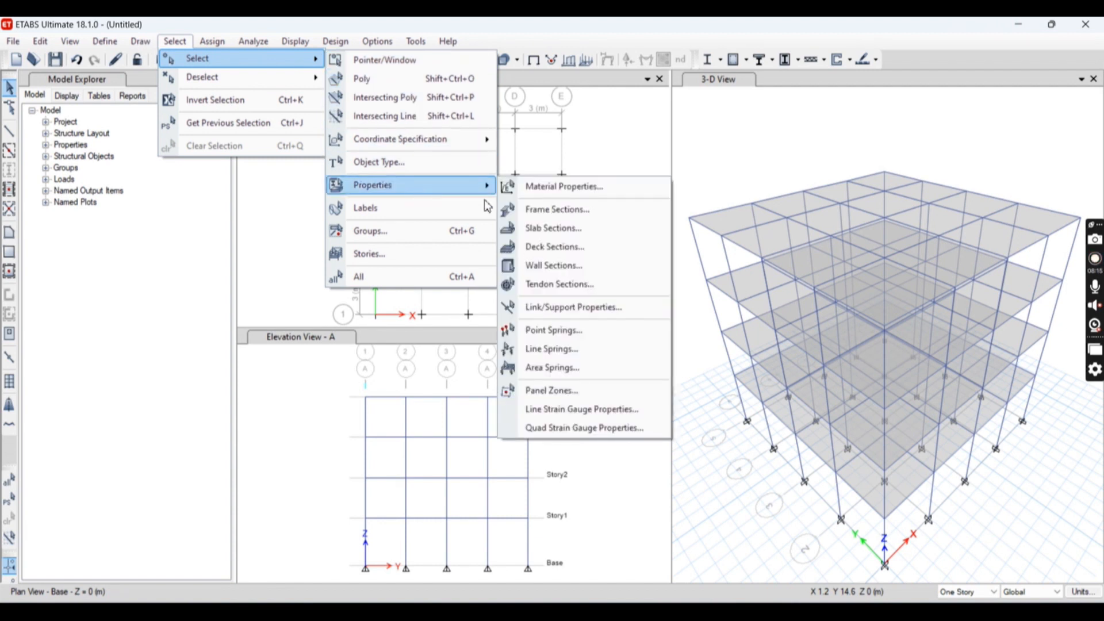
{"action": "left_click", "coordinate": [538, 213]}
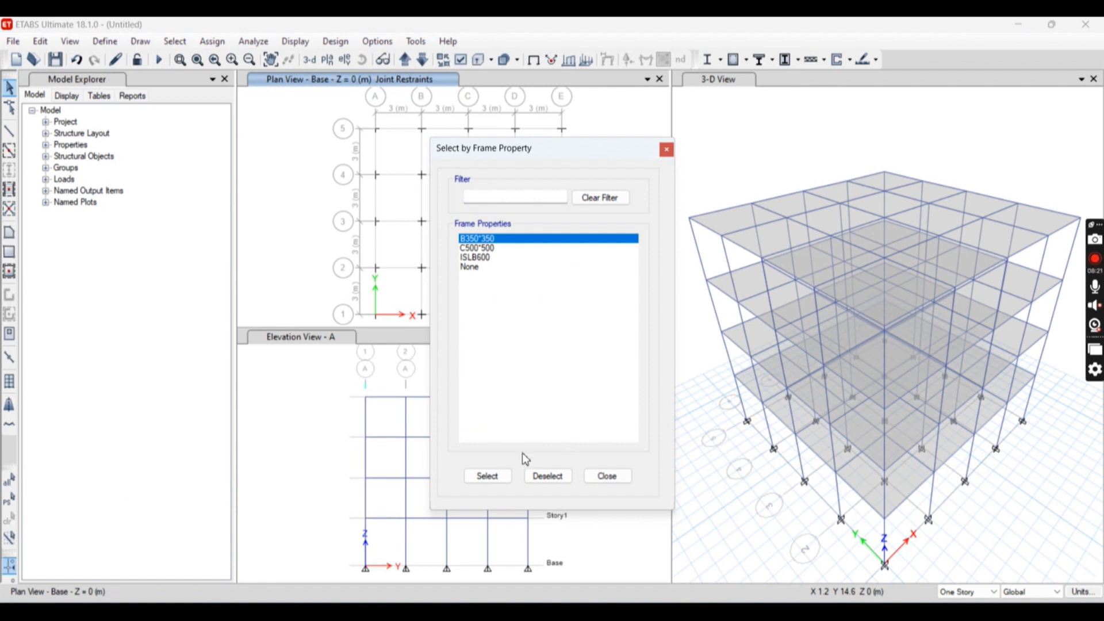
{"action": "left_click", "coordinate": [489, 476]}
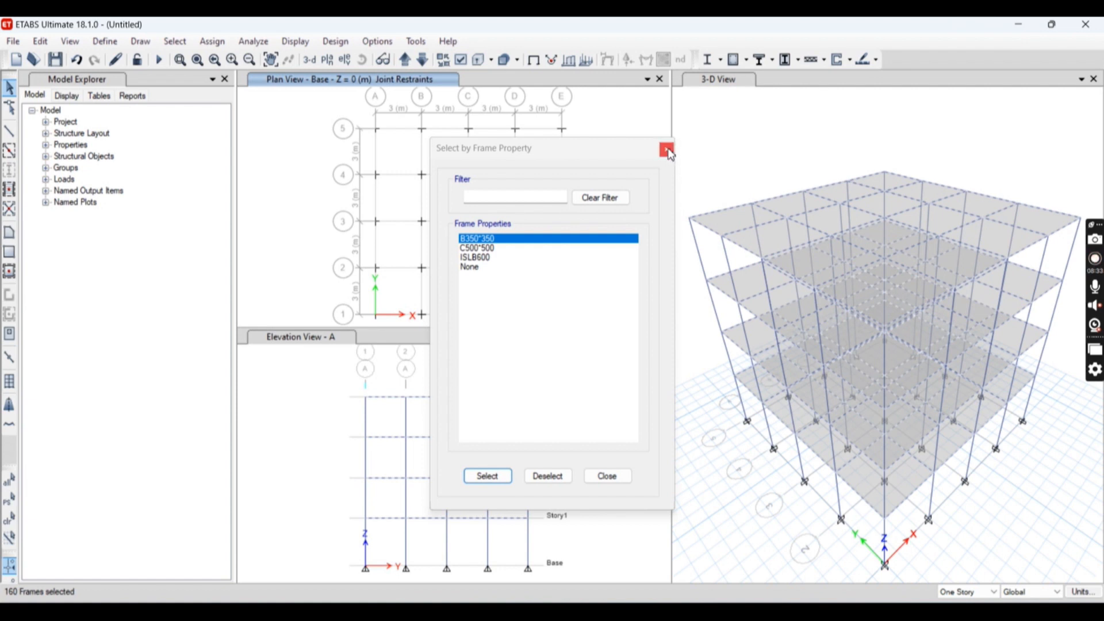
{"action": "left_click", "coordinate": [547, 475]}
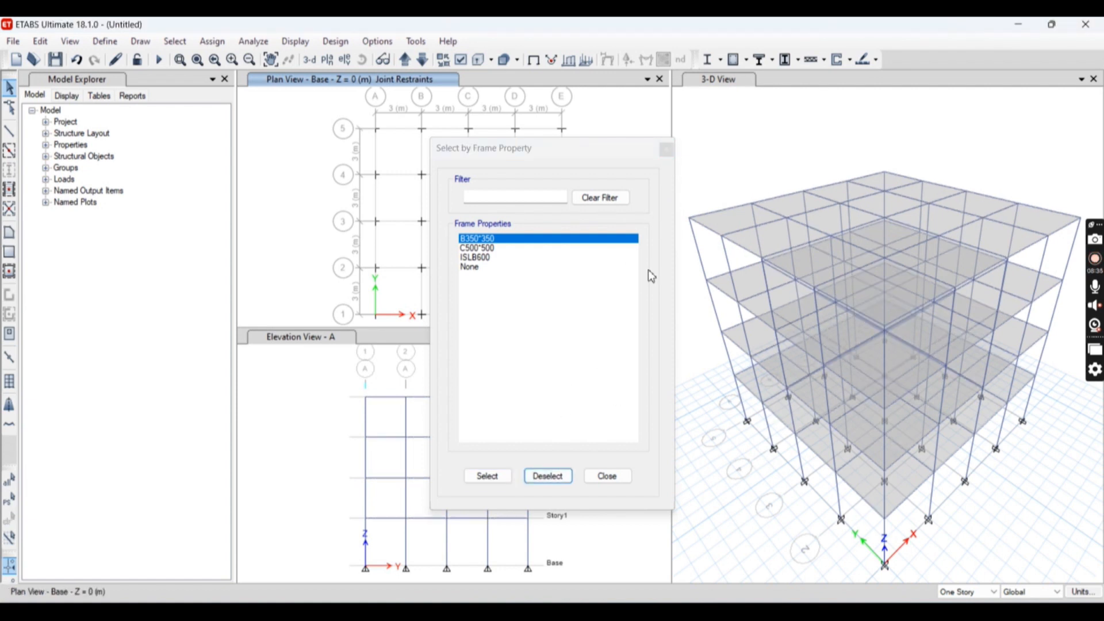
{"action": "left_click", "coordinate": [666, 151]}
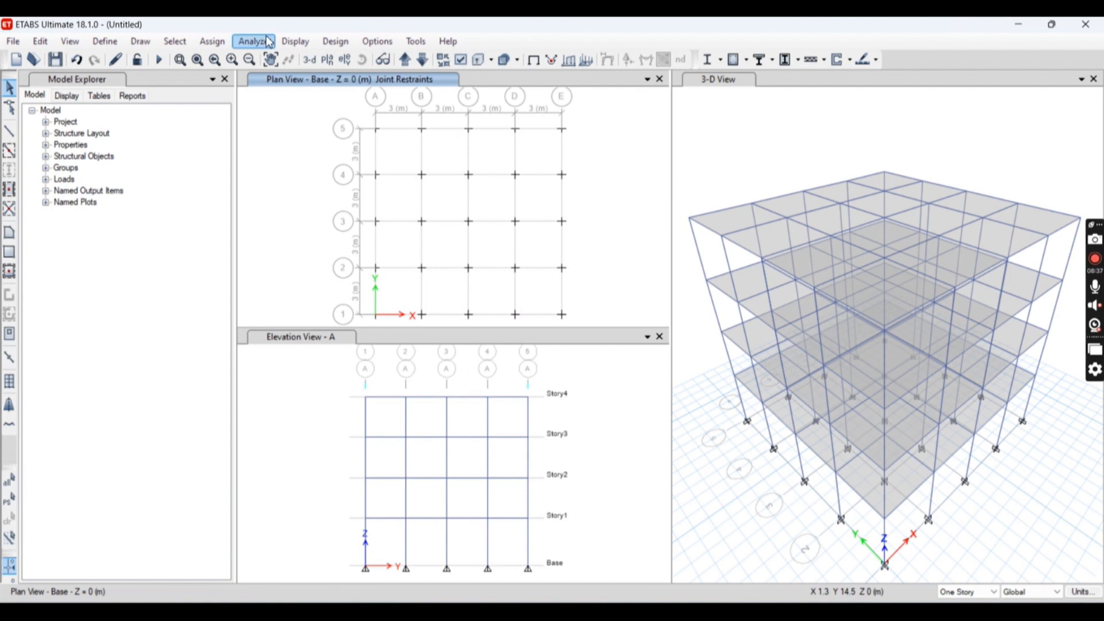
{"action": "left_click", "coordinate": [177, 42]}
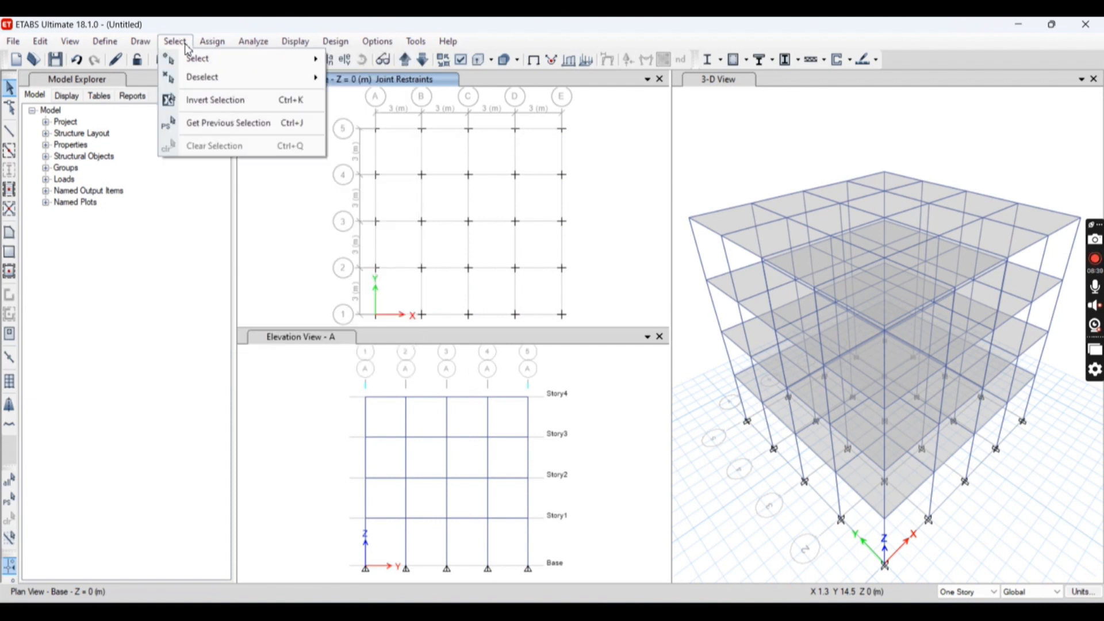
{"action": "mouse_move", "coordinate": [237, 65]}
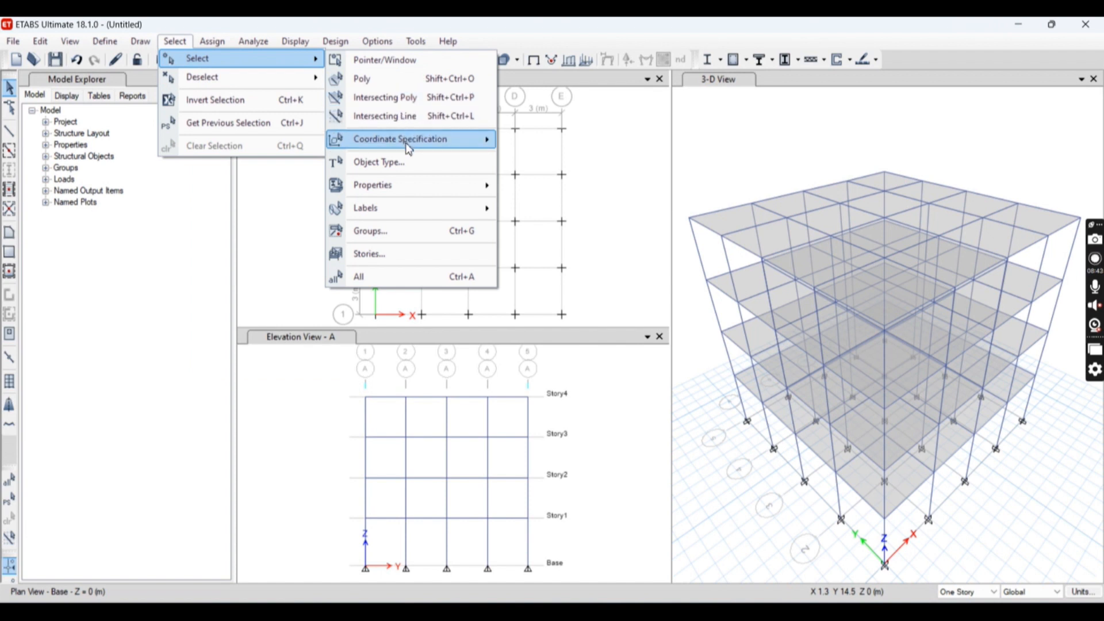
{"action": "mouse_move", "coordinate": [408, 148]}
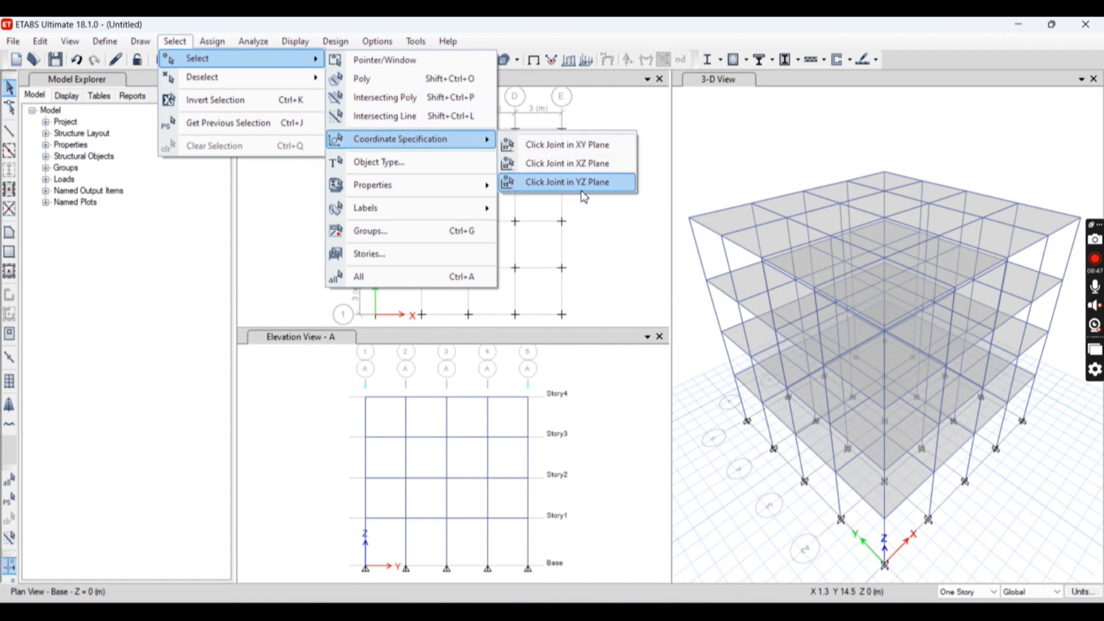
{"action": "left_click", "coordinate": [587, 159]}
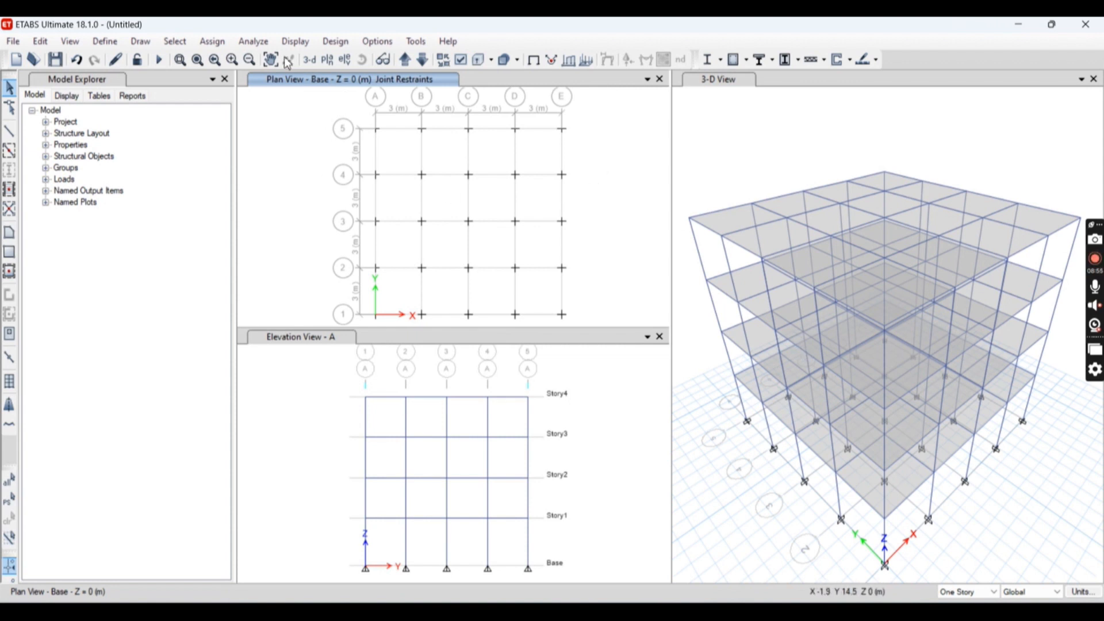
Step: Select all objects on Story1, Story2, Story3 and Story4 by story
{"action": "left_click", "coordinate": [183, 41]}
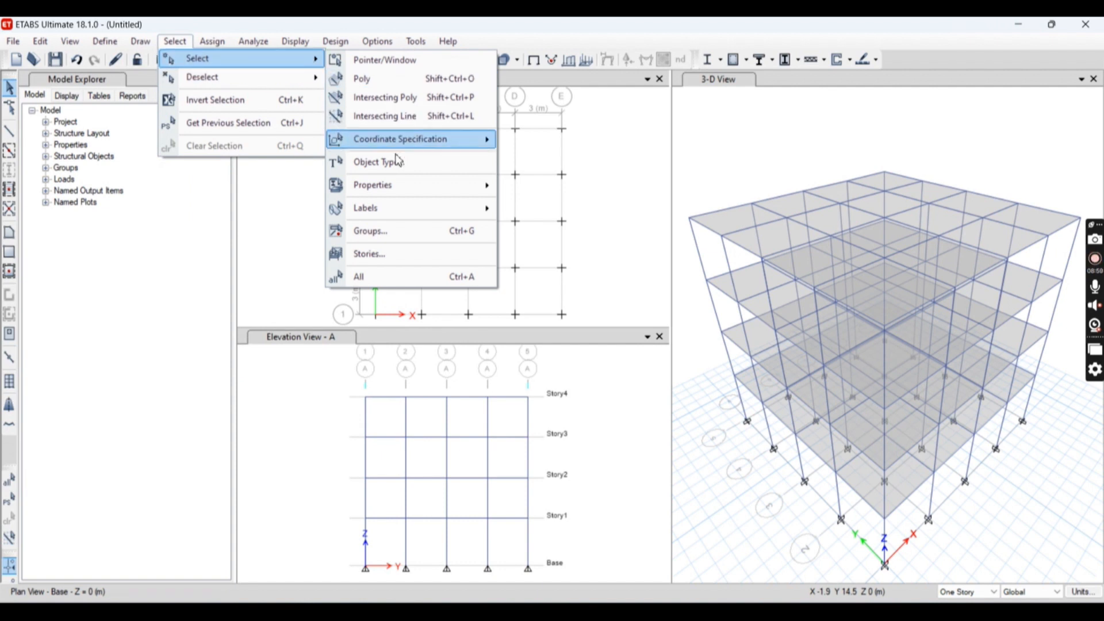
{"action": "left_click", "coordinate": [406, 253]}
{"action": "left_click_drag", "start_coordinate": [531, 169], "coordinate": [639, 157]}
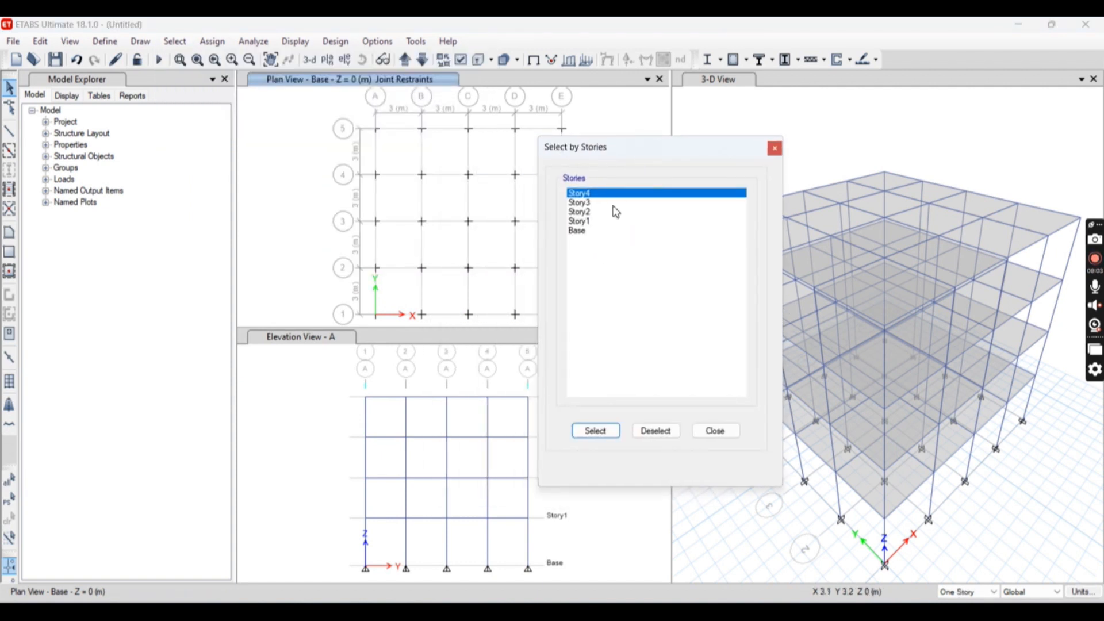
{"action": "left_click", "coordinate": [590, 223]}
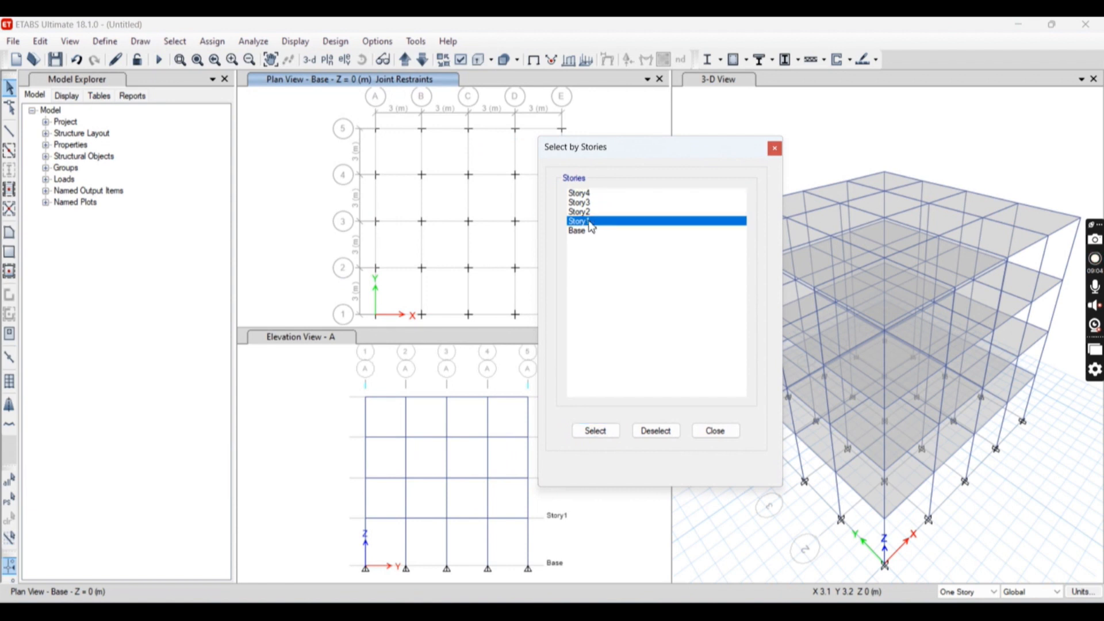
{"action": "left_click", "coordinate": [578, 210], "text": "ctrl"}
{"action": "left_click", "coordinate": [578, 201], "text": "ctrl"}
{"action": "left_click", "coordinate": [579, 195], "text": "ctrl"}
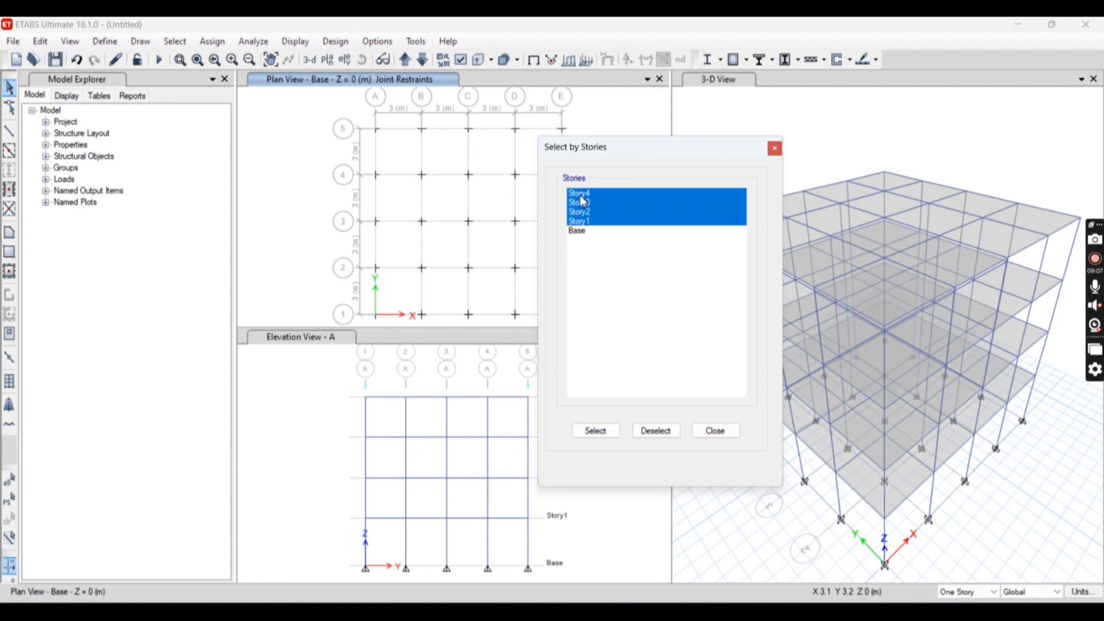
{"action": "left_click", "coordinate": [605, 436]}
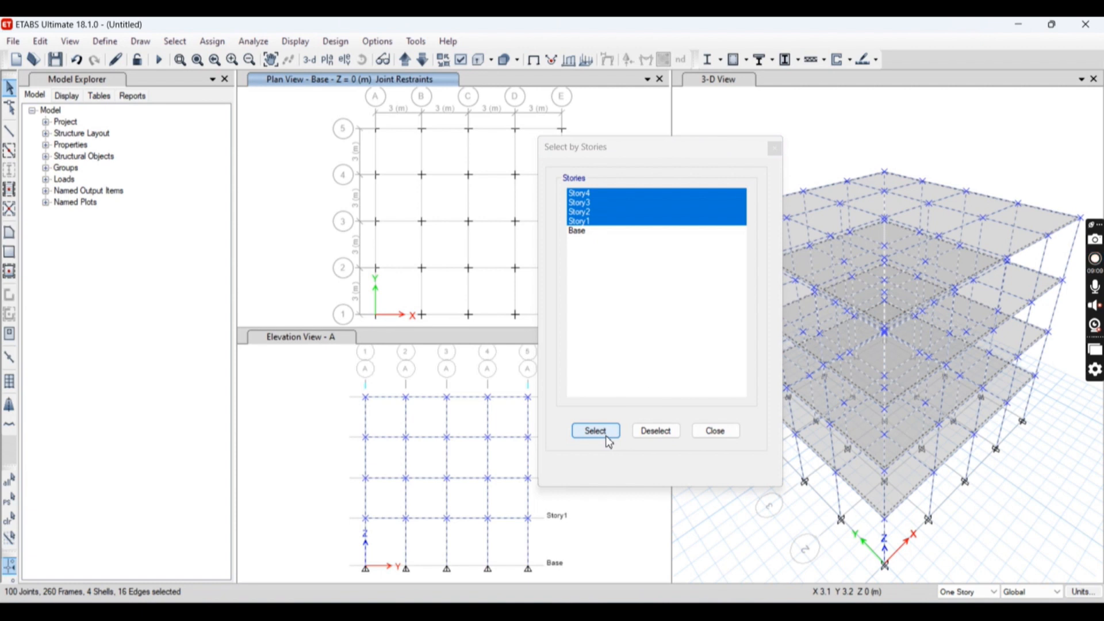
Step: Deselect the objects of Story1 to Story4 and leave the story selection
{"action": "left_click_drag", "start_coordinate": [675, 163], "coordinate": [338, 156]}
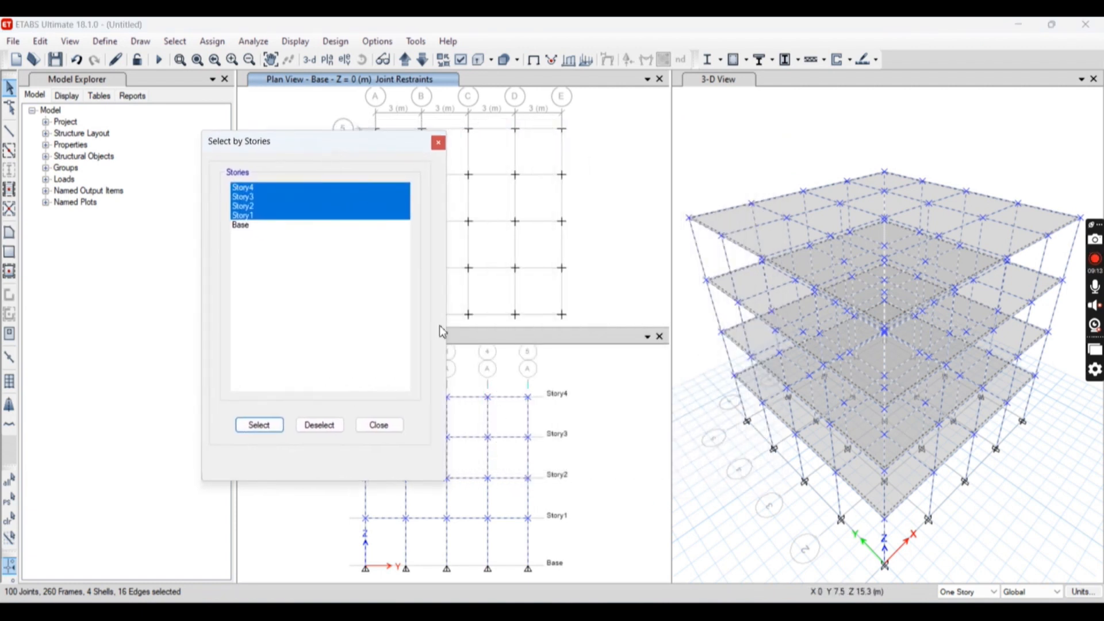
{"action": "left_click", "coordinate": [319, 425]}
{"action": "left_click", "coordinate": [379, 424]}
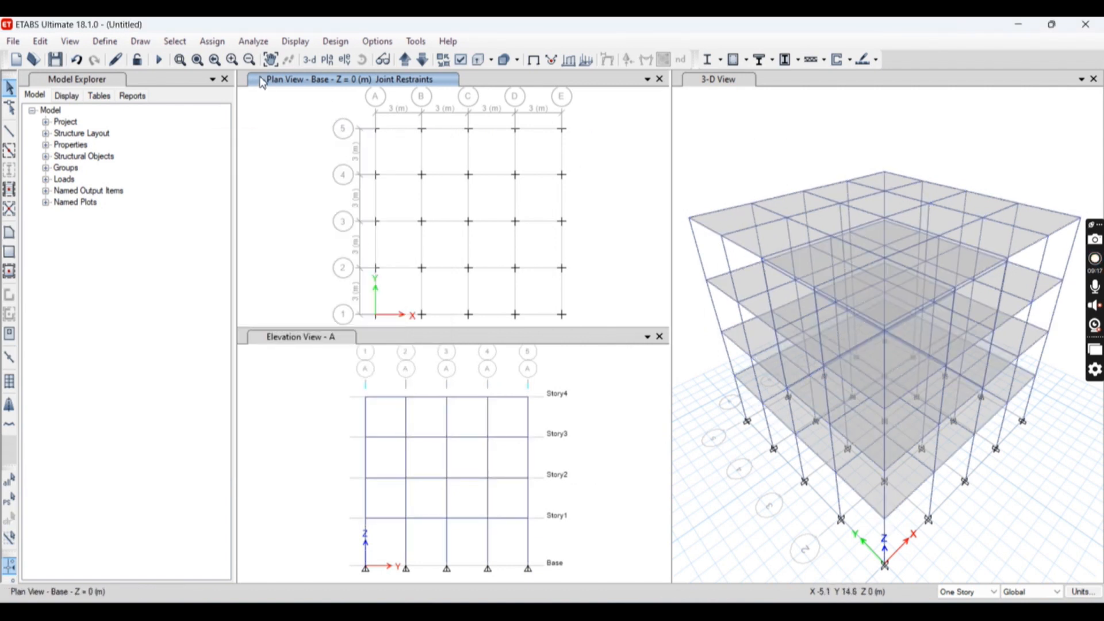
Step: Select all beams of the building by object type
{"action": "left_click", "coordinate": [175, 41]}
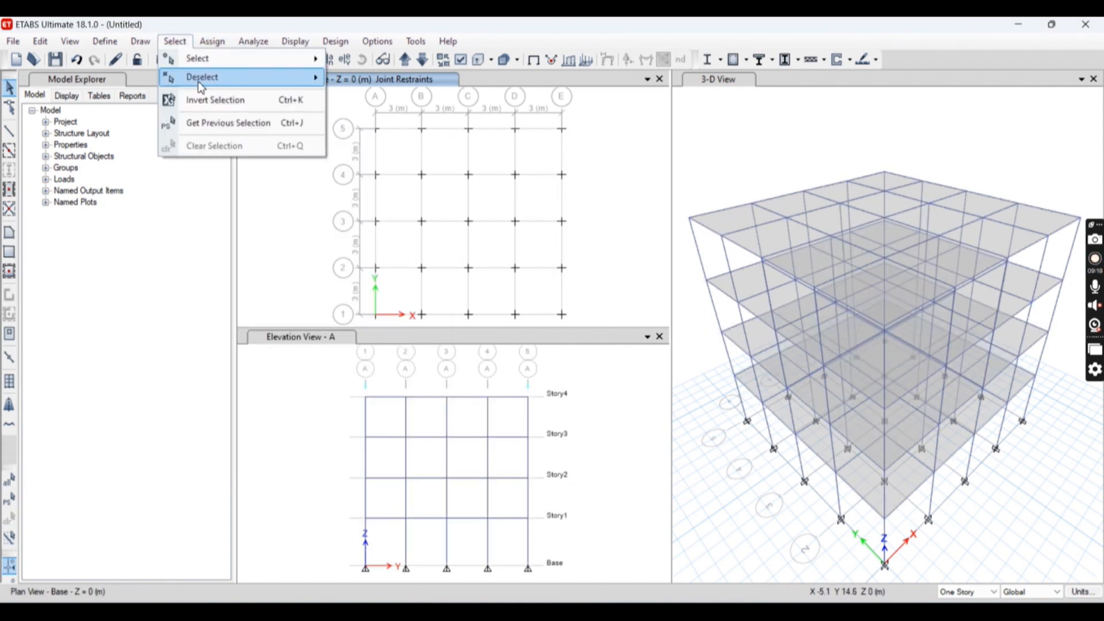
{"action": "mouse_move", "coordinate": [200, 62]}
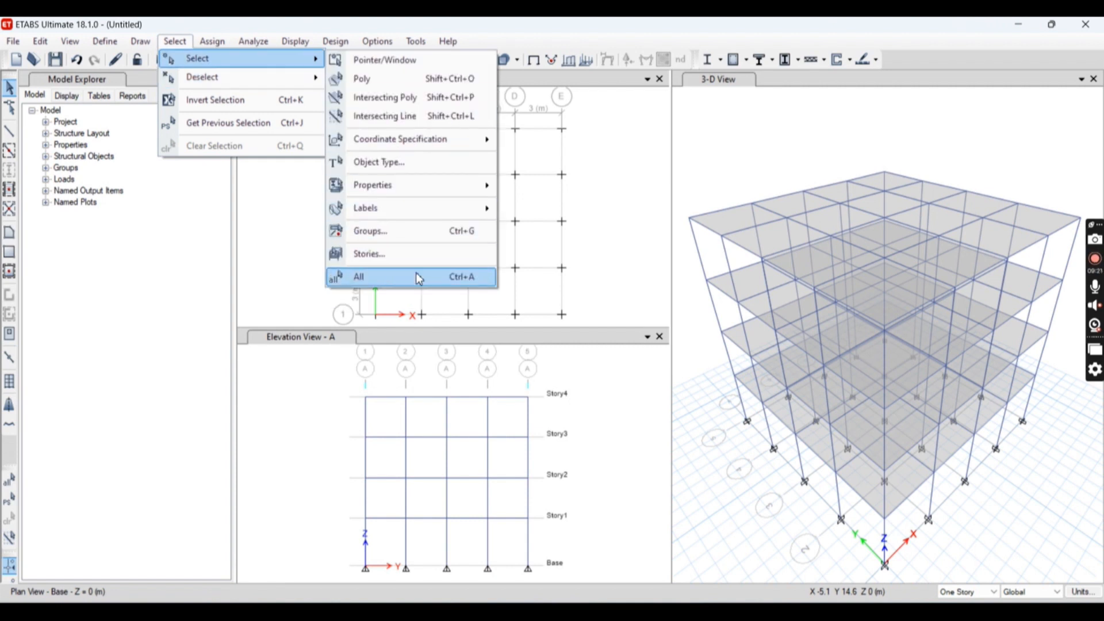
{"action": "mouse_move", "coordinate": [431, 214]}
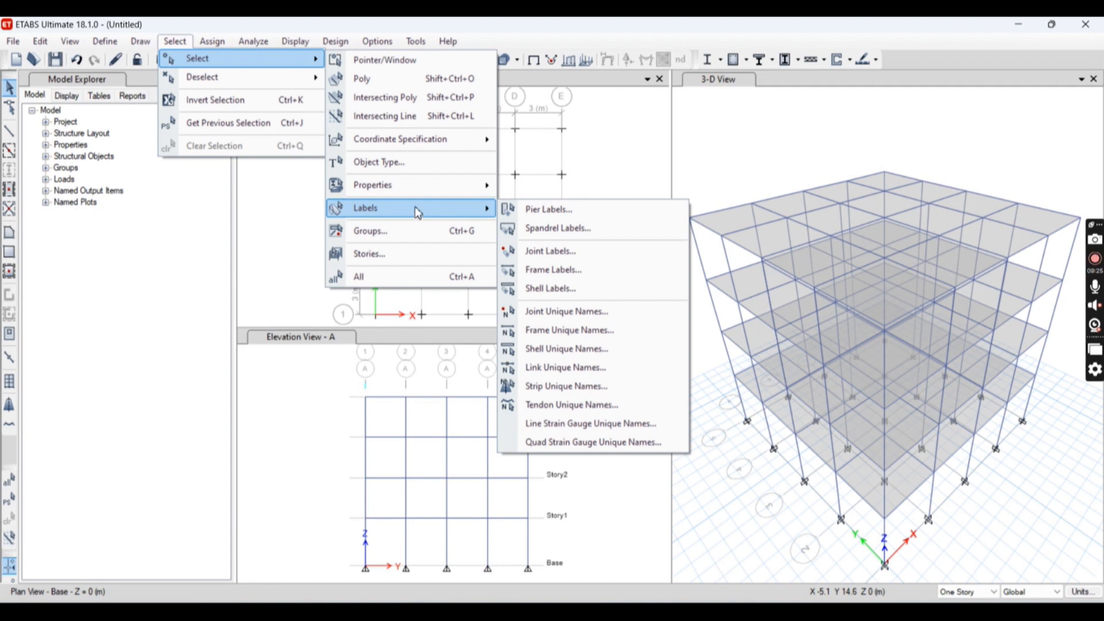
{"action": "mouse_move", "coordinate": [398, 194]}
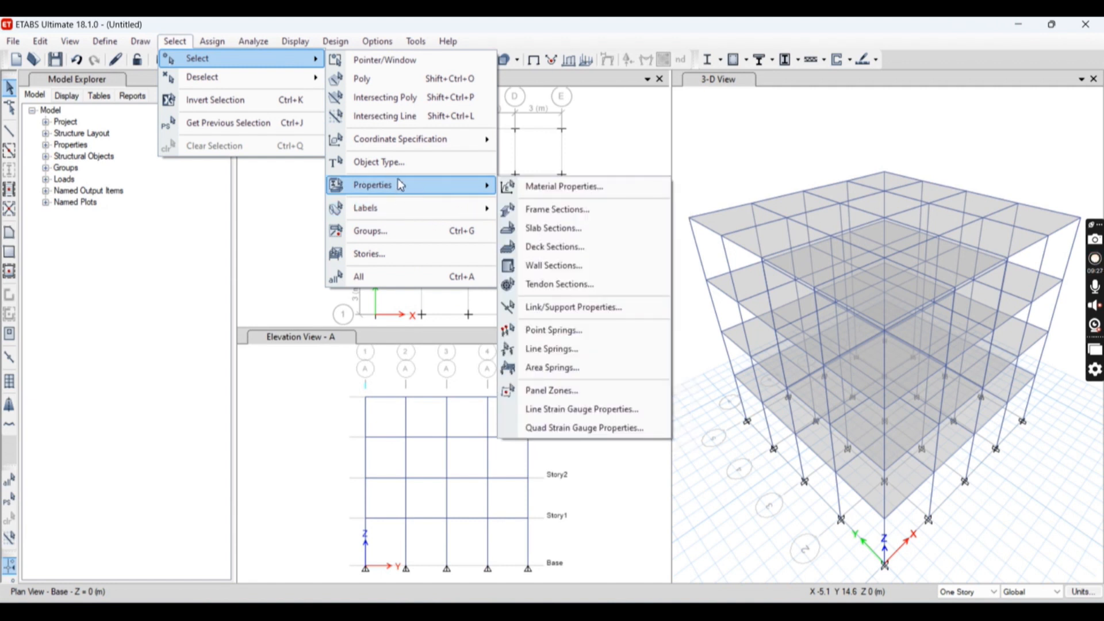
{"action": "left_click", "coordinate": [395, 162]}
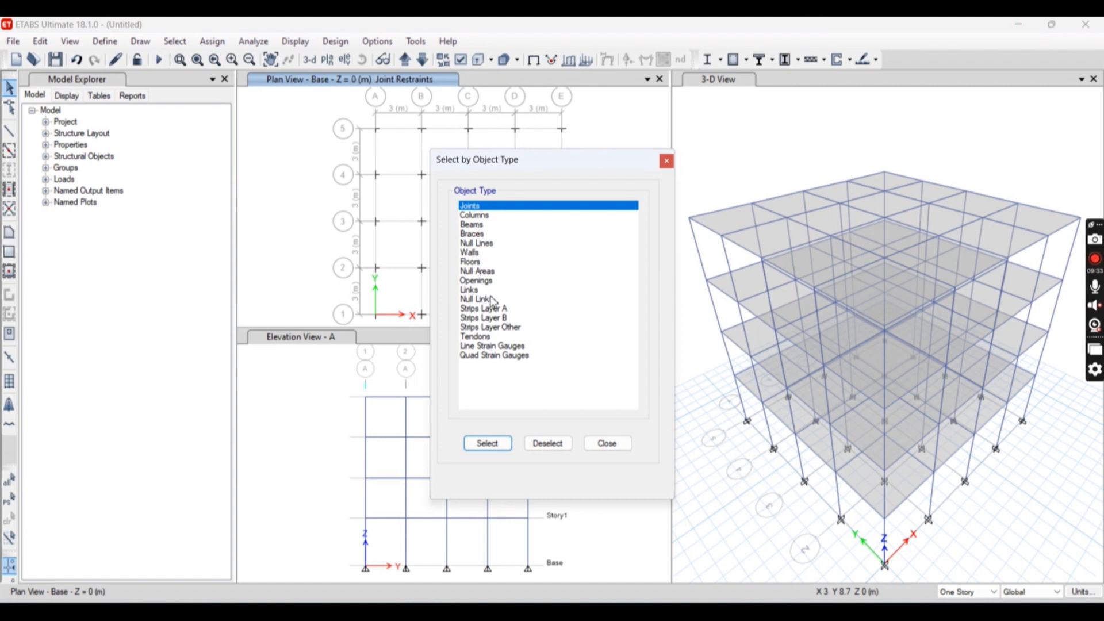
{"action": "left_click", "coordinate": [476, 225]}
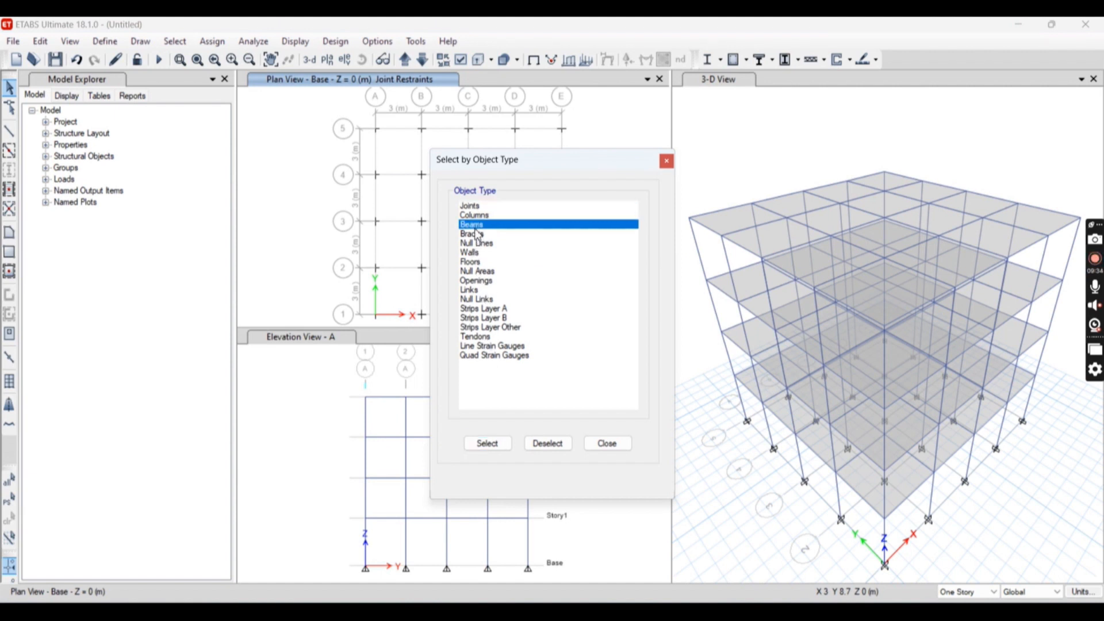
{"action": "left_click", "coordinate": [504, 447]}
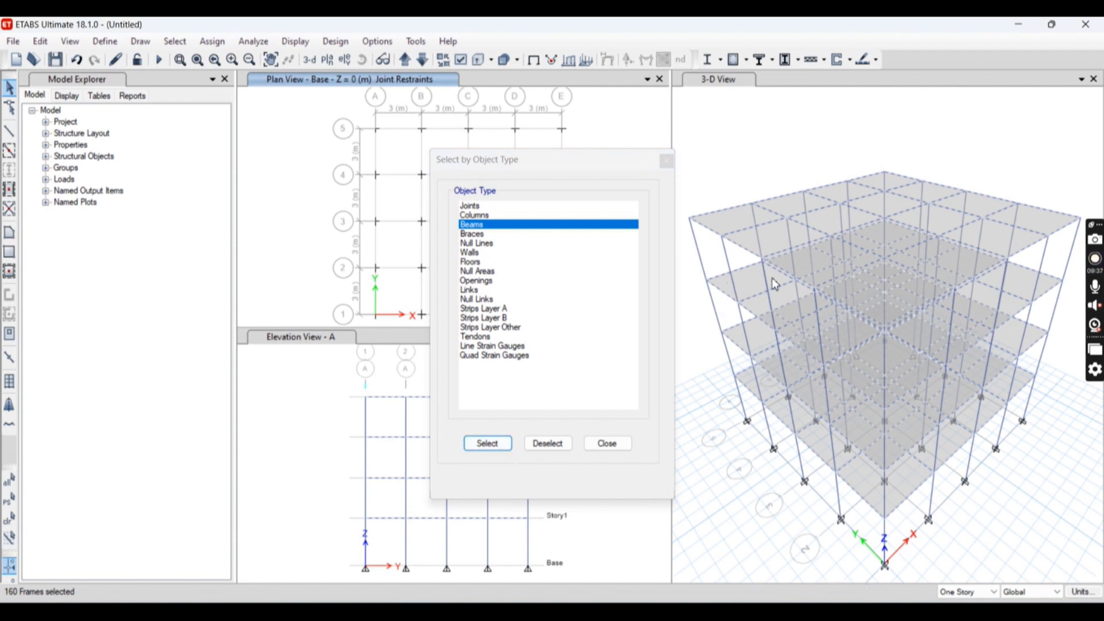
{"action": "left_click", "coordinate": [667, 161]}
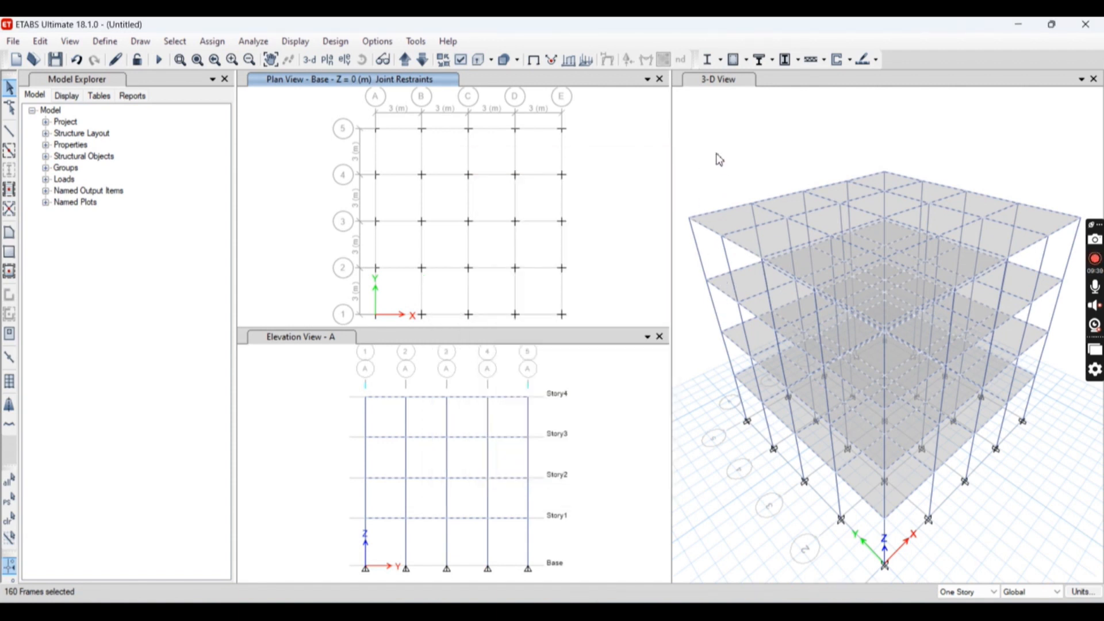
Step: In the 3-D view, deselect the Story4 beams on grid A between 4 and 5 and on grid 5 between A and C
{"action": "right_click", "coordinate": [706, 229]}
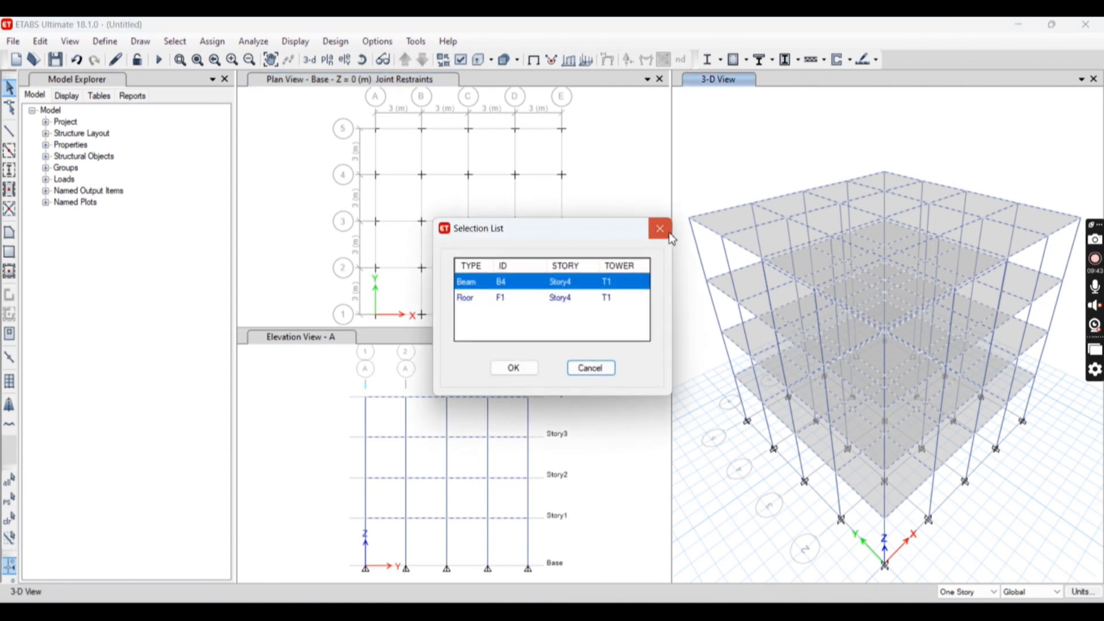
{"action": "left_click", "coordinate": [665, 230]}
{"action": "left_click", "coordinate": [710, 230]}
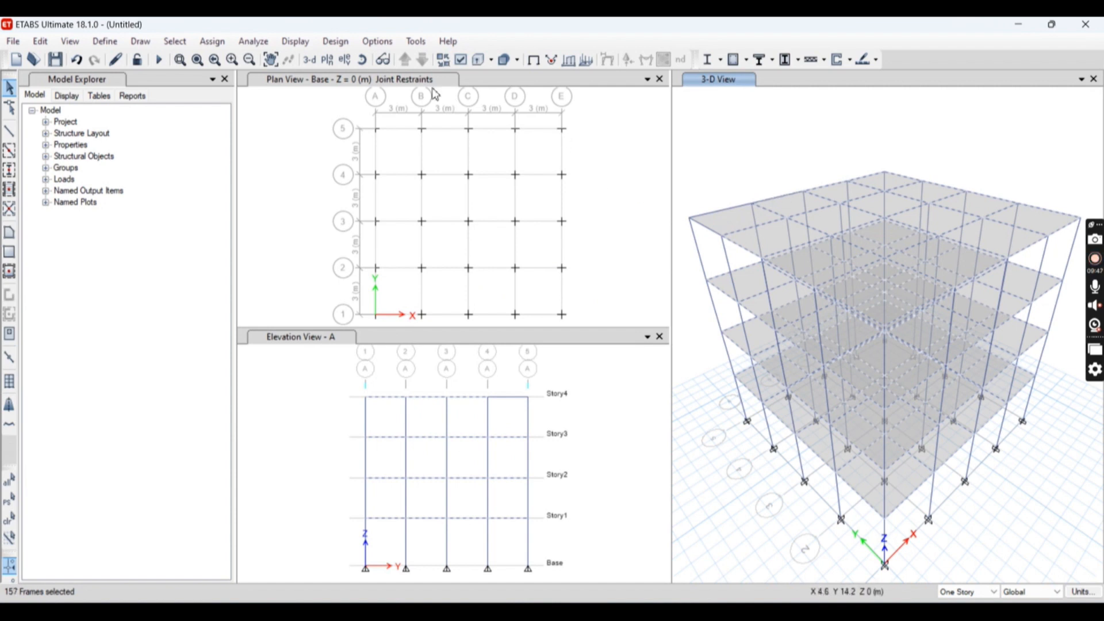
Step: In the Story4 plan, deselect beam C–D on grid 5, beam 4–5 on grid C and beam B–C on grid 4
{"action": "left_click", "coordinate": [599, 171]}
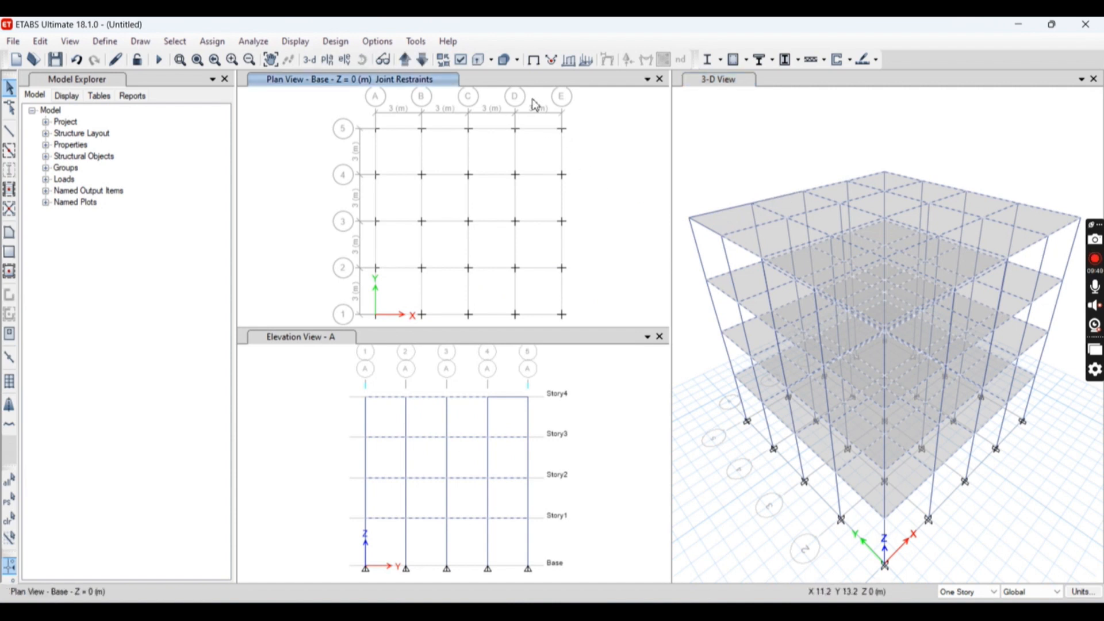
{"action": "left_click", "coordinate": [421, 60]}
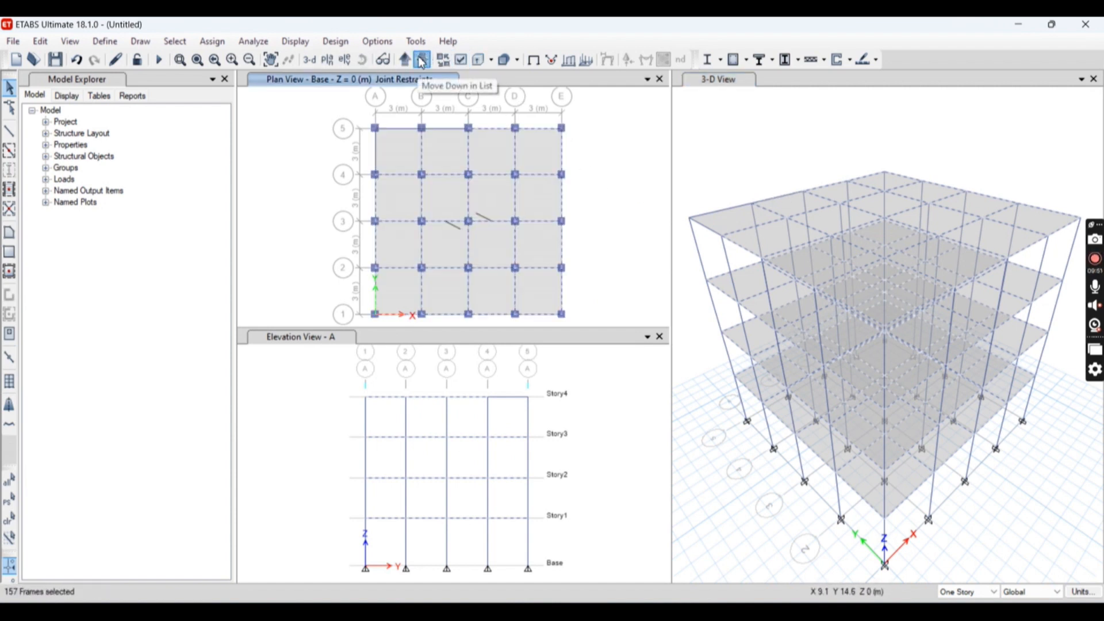
{"action": "left_click", "coordinate": [421, 61]}
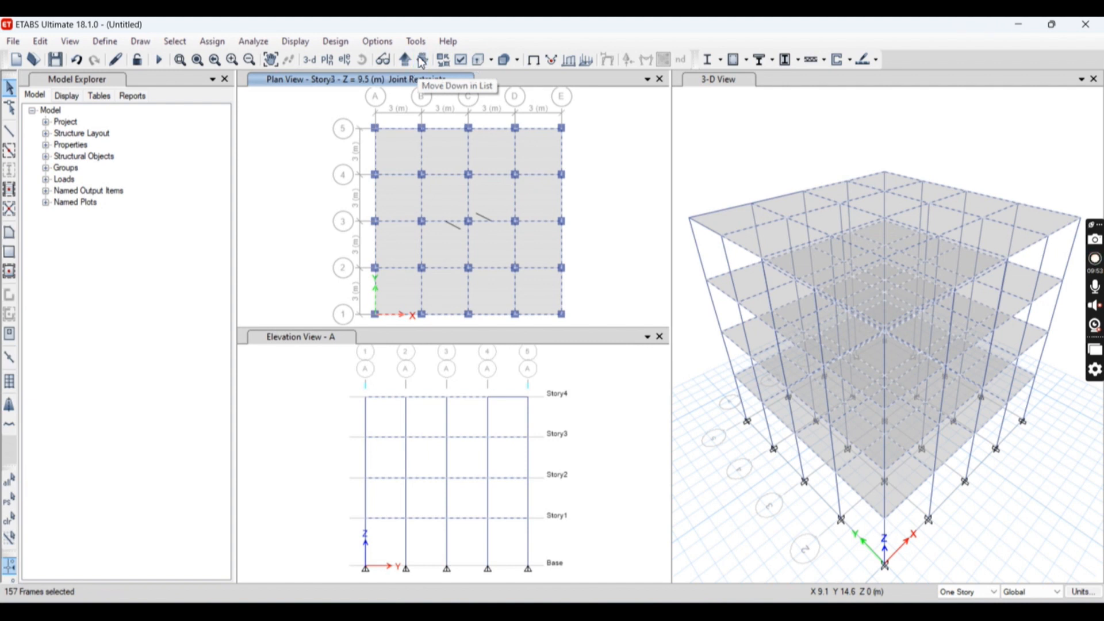
{"action": "left_click", "coordinate": [421, 60]}
{"action": "left_click", "coordinate": [489, 128]}
{"action": "left_click", "coordinate": [468, 153]}
{"action": "left_click", "coordinate": [446, 174]}
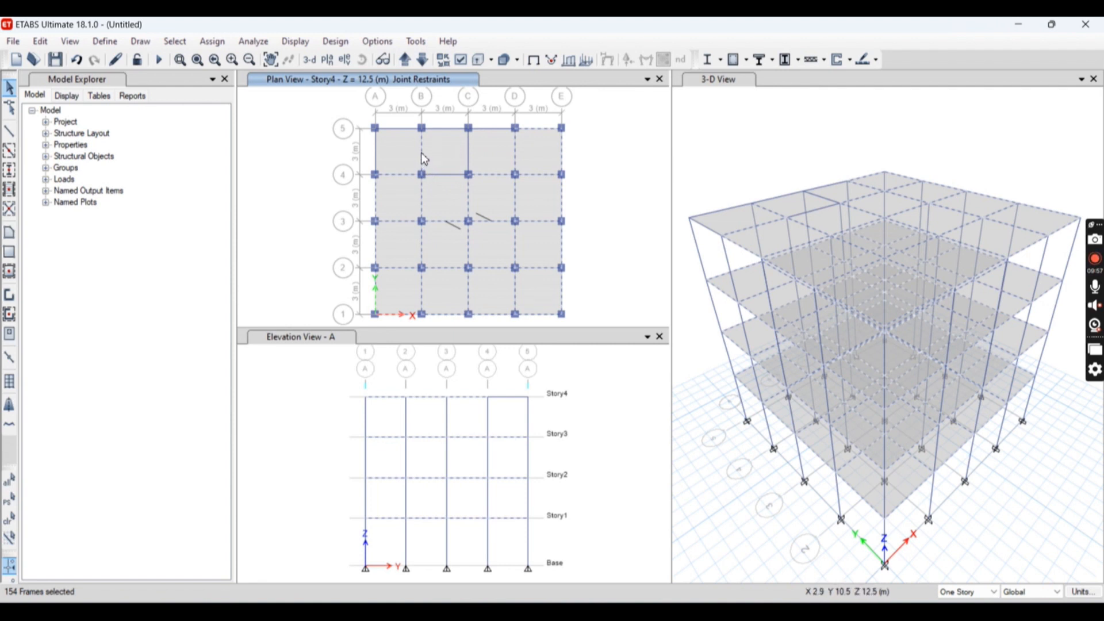
Step: Deselect the remaining Story4 beams on grid A and between A and B, beams 4–5 and 1–2 on grid B, and B–C on grids 1 and 2
{"action": "left_click", "coordinate": [398, 174]}
{"action": "left_click", "coordinate": [396, 223]}
{"action": "left_click", "coordinate": [377, 250]}
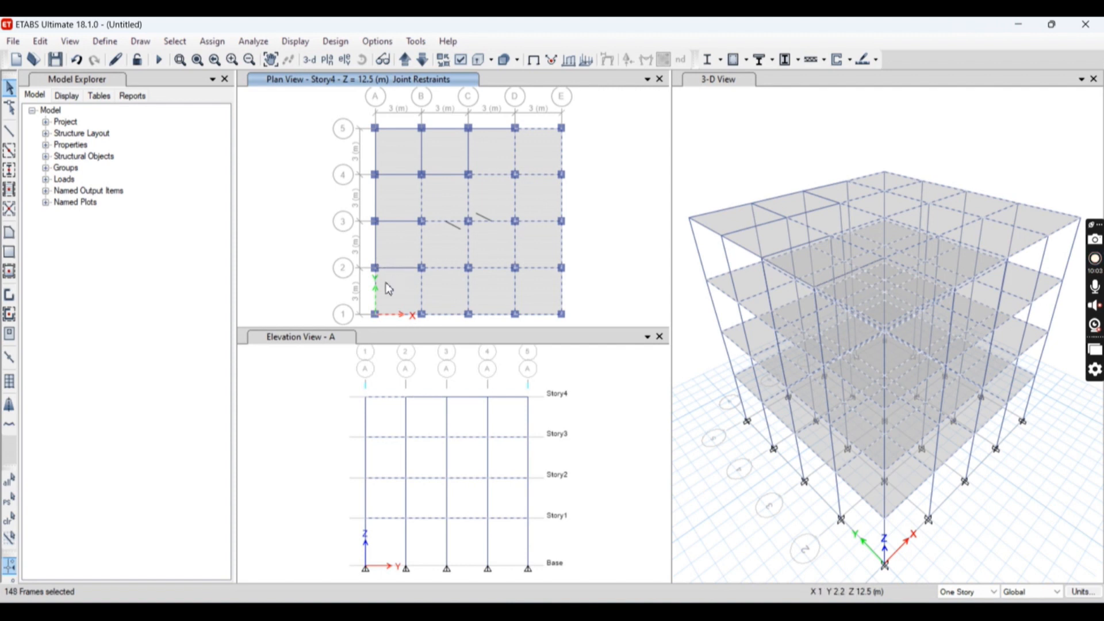
{"action": "left_click", "coordinate": [376, 293]}
{"action": "left_click", "coordinate": [404, 314]}
{"action": "left_click", "coordinate": [422, 299]}
{"action": "left_click", "coordinate": [446, 314]}
{"action": "left_click", "coordinate": [454, 269]}
Step: Deselect the Story4 beams between grids 2 and 4 on B and C, 3–4 on D and E, 4–5 on D, and C–E on grid 4
{"action": "left_click", "coordinate": [469, 247]}
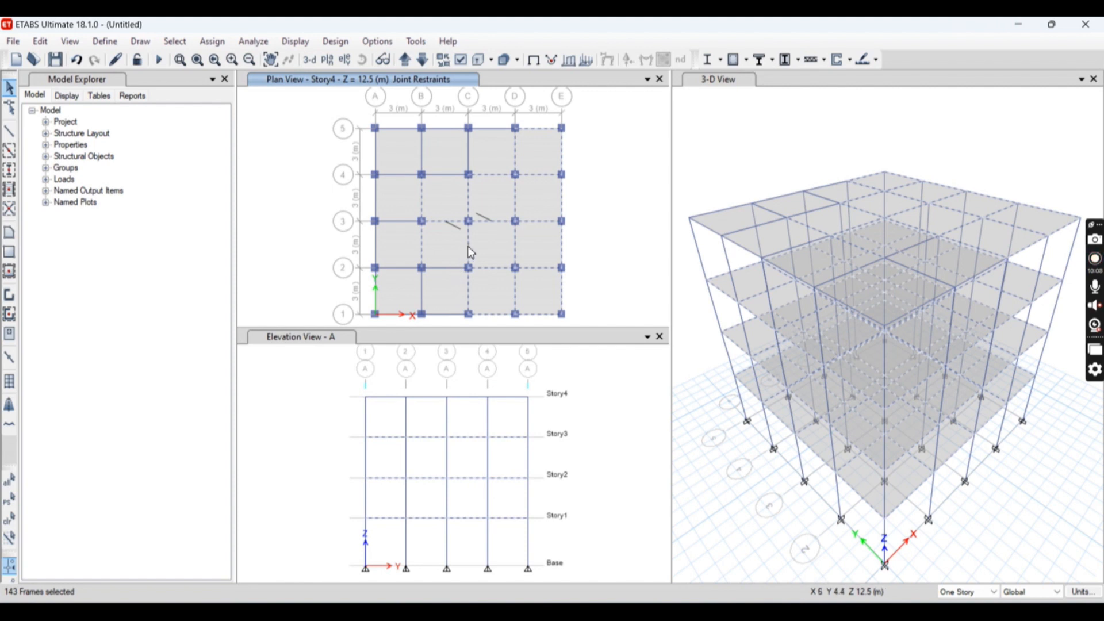
{"action": "left_click", "coordinate": [423, 247]}
{"action": "left_click", "coordinate": [426, 206]}
{"action": "left_click", "coordinate": [468, 203]}
{"action": "left_click", "coordinate": [514, 204]}
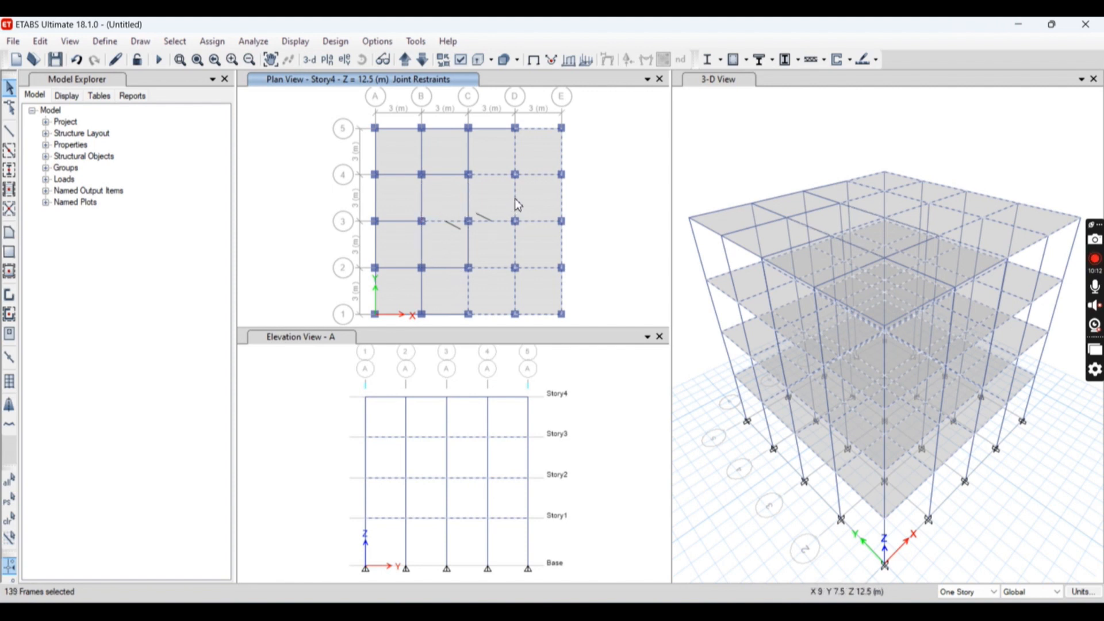
{"action": "left_click", "coordinate": [562, 195]}
{"action": "left_click", "coordinate": [534, 174]}
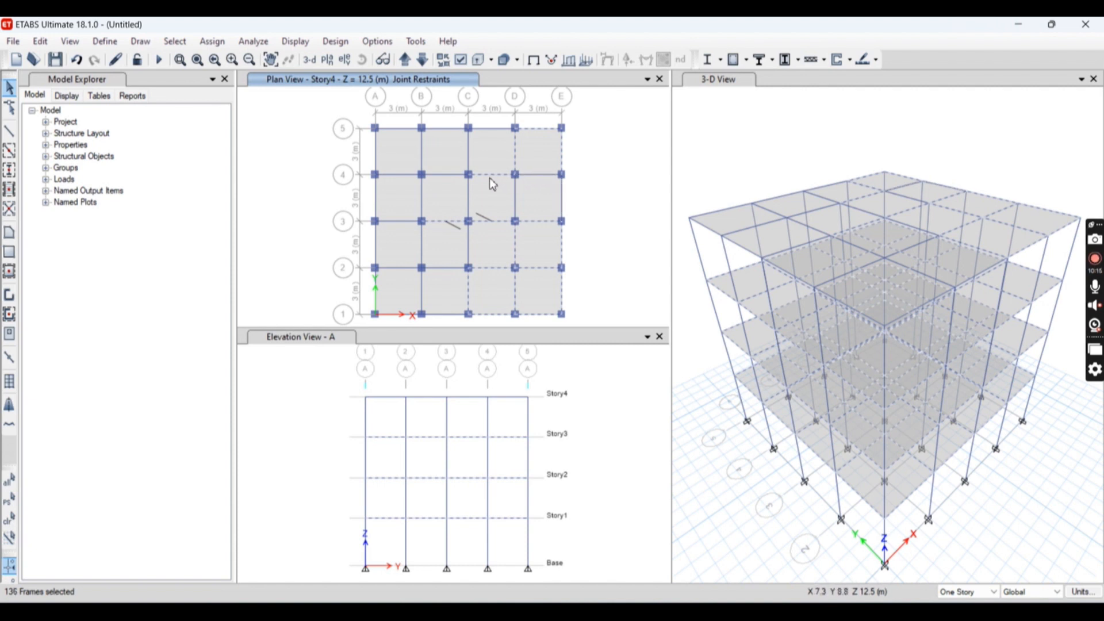
{"action": "left_click", "coordinate": [511, 157]}
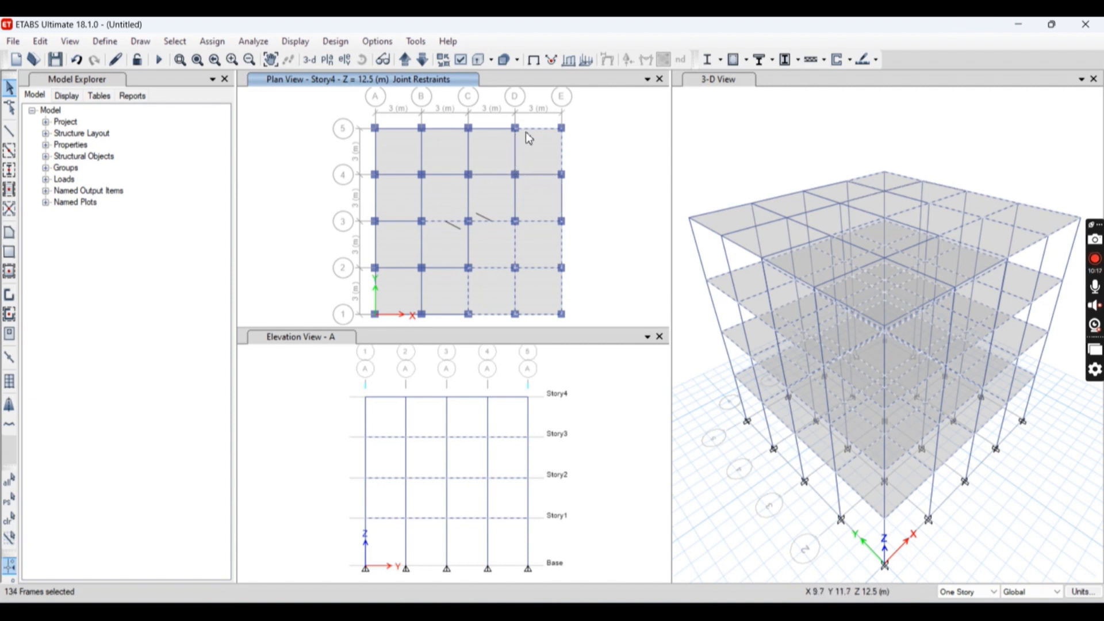
Step: Deselect the remaining Story4 beams on grid E and the D–E beams on grids 5, 3 and 2
{"action": "left_click", "coordinate": [561, 152]}
{"action": "left_click", "coordinate": [562, 246]}
{"action": "left_click", "coordinate": [561, 286]}
{"action": "left_click", "coordinate": [542, 267]}
{"action": "left_click", "coordinate": [540, 222]}
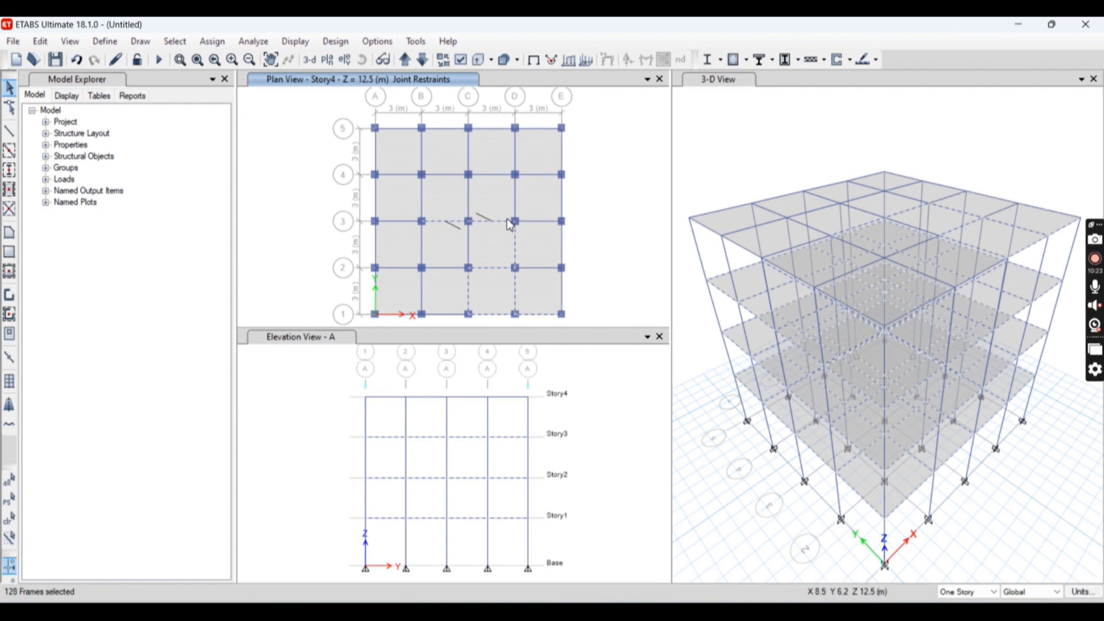
Step: Deselect the last Story4 beams: B–D on grid 3, C–D on grid 2, 1–3 on grid D, 1–2 on grid C and C–E on grid 1
{"action": "left_click", "coordinate": [498, 220]}
{"action": "left_click", "coordinate": [440, 220]}
{"action": "left_click", "coordinate": [486, 267]}
{"action": "left_click", "coordinate": [515, 244]}
{"action": "left_click", "coordinate": [515, 294]}
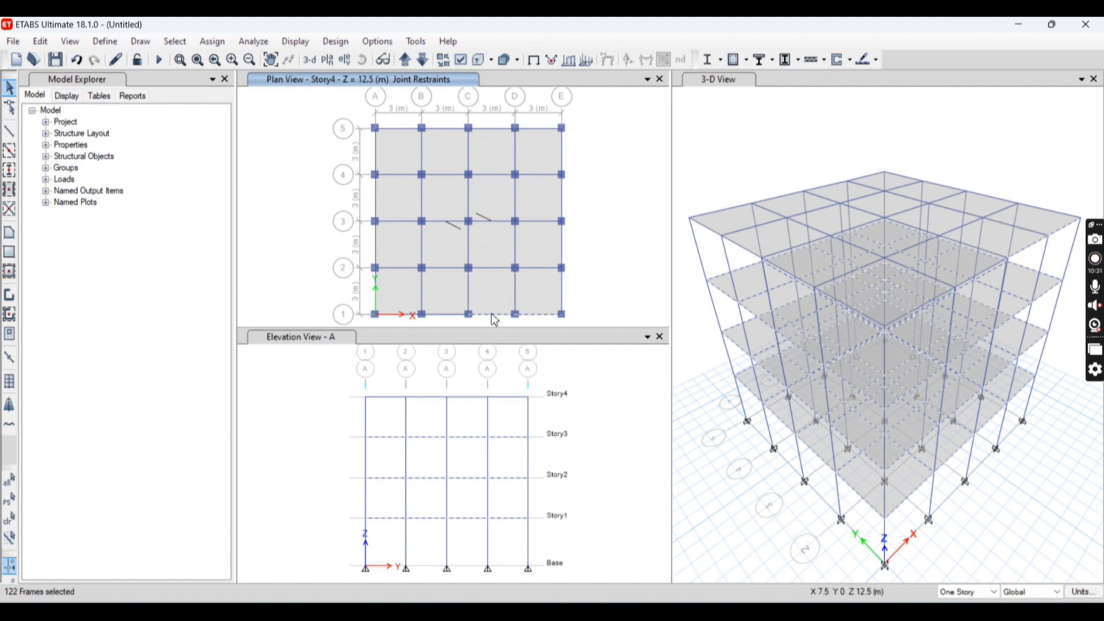
{"action": "left_click", "coordinate": [491, 314]}
{"action": "left_click", "coordinate": [538, 313]}
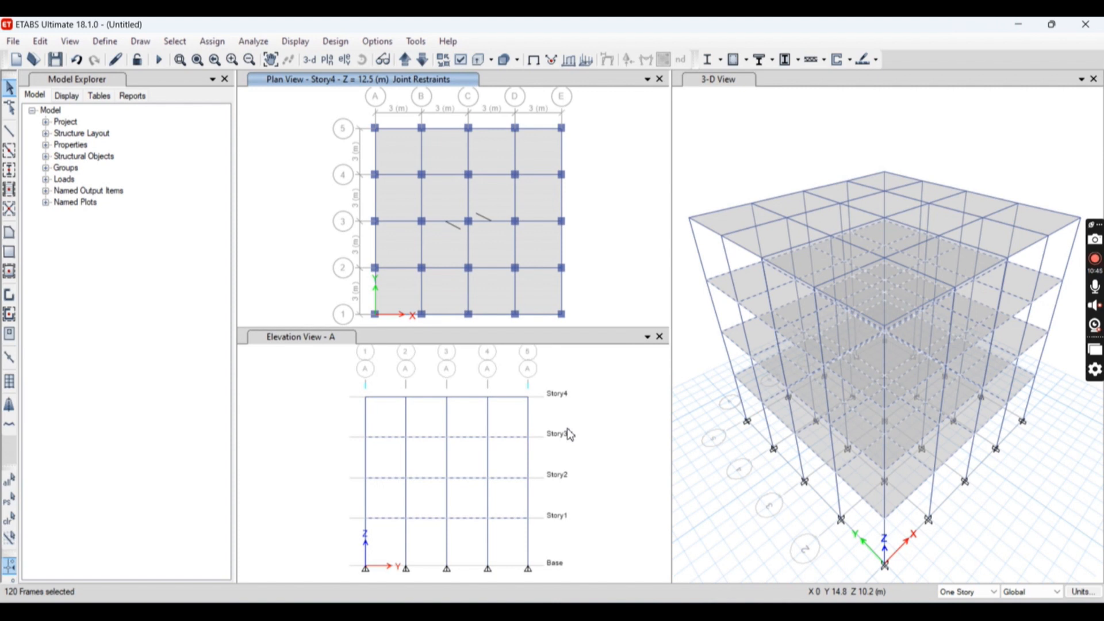
Step: Clear the current selection and window-select the Story3 and Story2 beams in the grid A elevation
{"action": "key", "text": "Escape"}
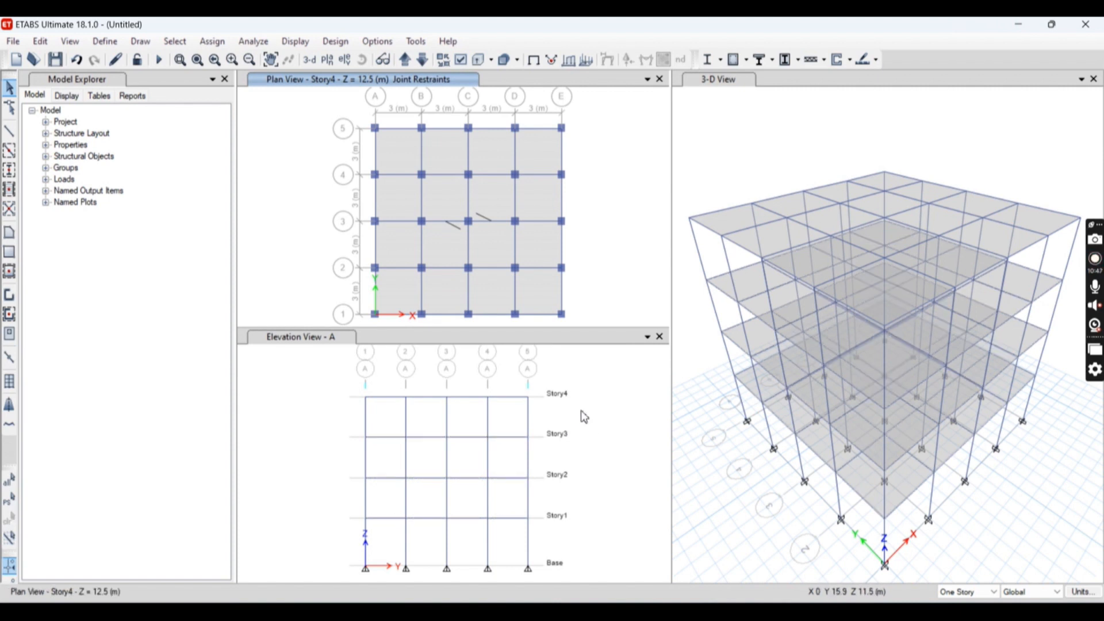
{"action": "left_click", "coordinate": [330, 426]}
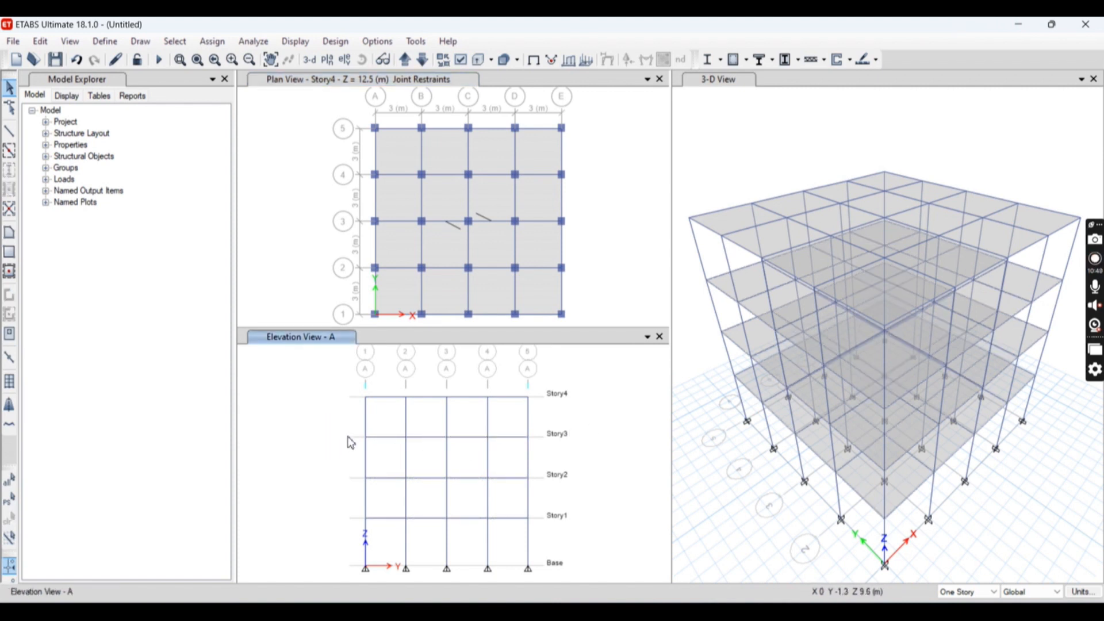
{"action": "left_click_drag", "start_coordinate": [348, 432], "coordinate": [543, 445]}
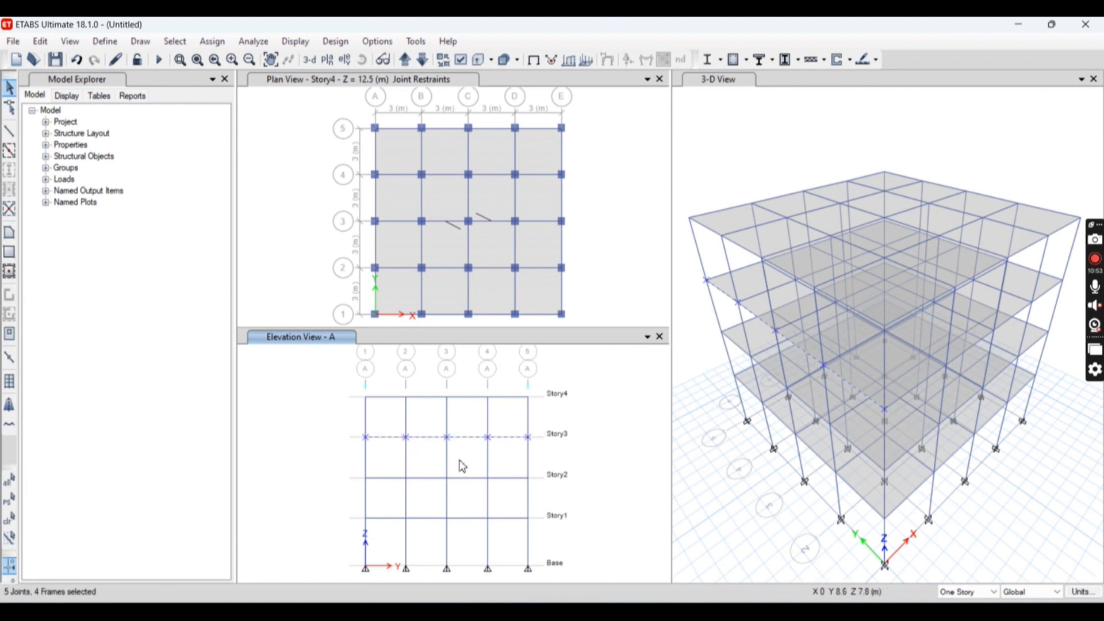
{"action": "left_click_drag", "start_coordinate": [356, 468], "coordinate": [540, 489]}
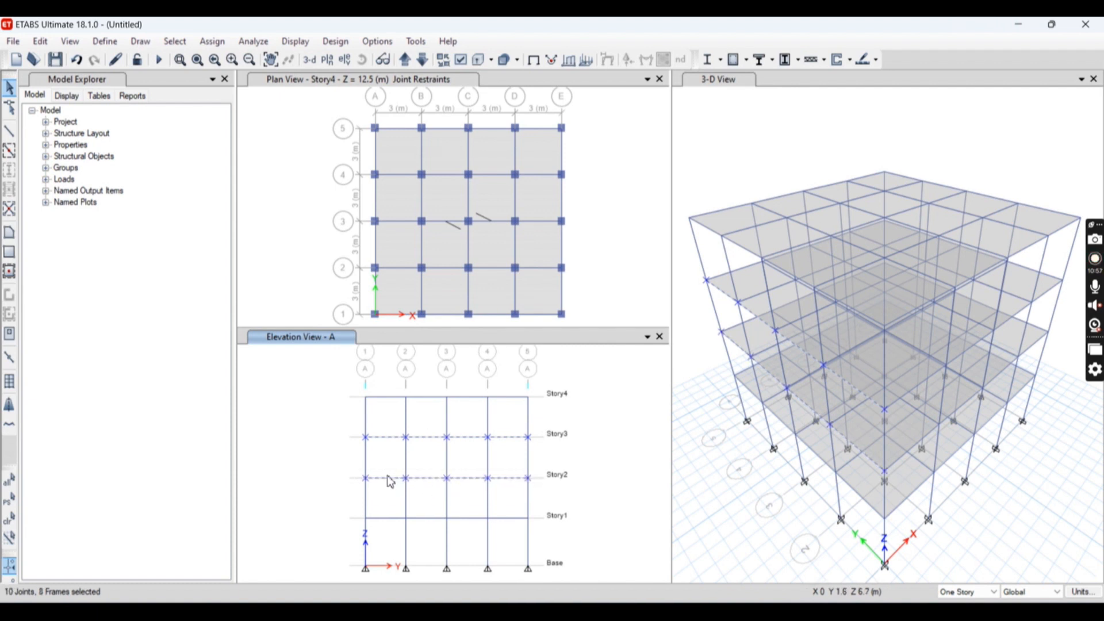
Step: Remove the joints along Story3 and Story2 from the selection in the grid A elevation, keeping the beams
{"action": "left_click", "coordinate": [367, 478]}
{"action": "left_click", "coordinate": [367, 437]}
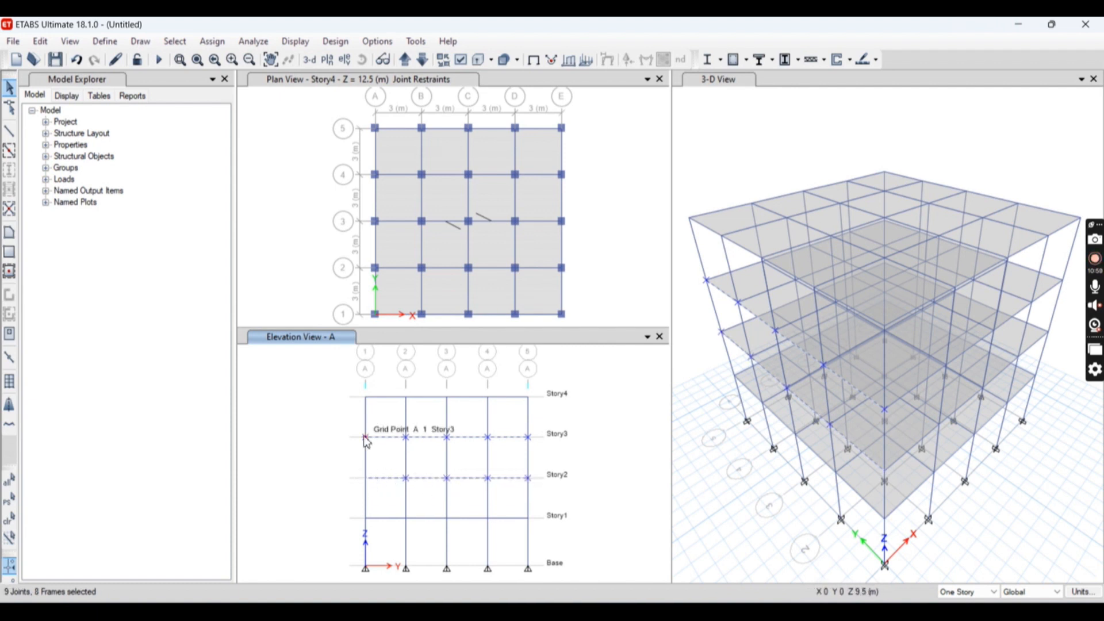
{"action": "left_click", "coordinate": [406, 438]}
{"action": "left_click", "coordinate": [447, 443]}
{"action": "left_click", "coordinate": [447, 438]}
{"action": "left_click", "coordinate": [448, 444]}
{"action": "left_click", "coordinate": [488, 437]}
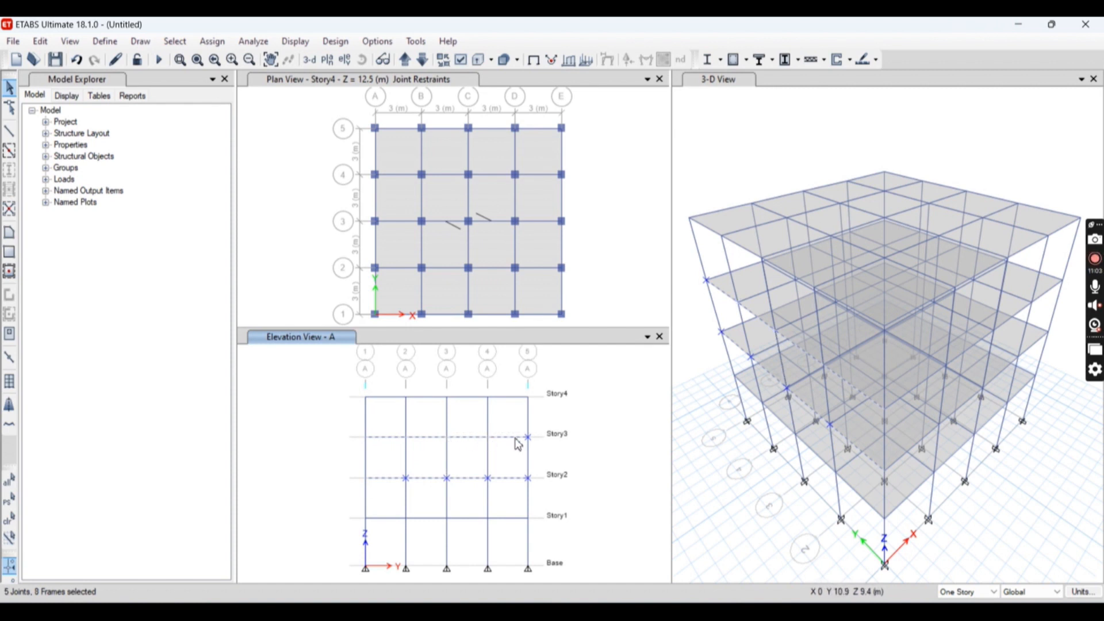
{"action": "left_click", "coordinate": [528, 441]}
{"action": "left_click", "coordinate": [529, 480]}
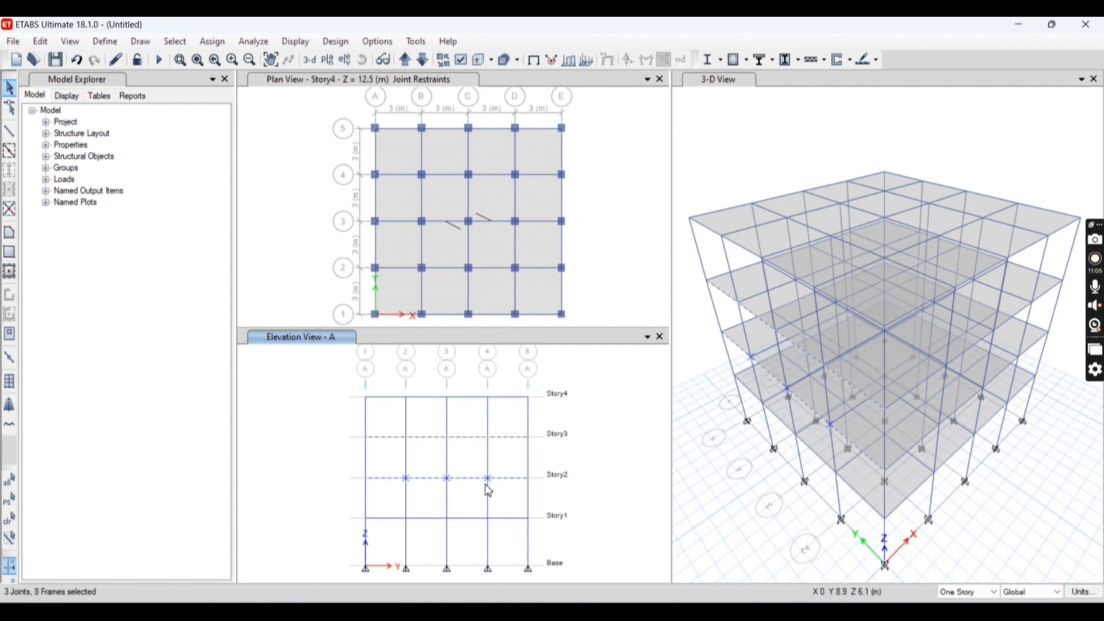
{"action": "left_click", "coordinate": [488, 479]}
{"action": "left_click", "coordinate": [446, 478]}
{"action": "left_click", "coordinate": [406, 478]}
Step: Add Story1 beams of the grid A elevation to the selection
{"action": "left_click", "coordinate": [384, 519]}
{"action": "left_click", "coordinate": [429, 517]}
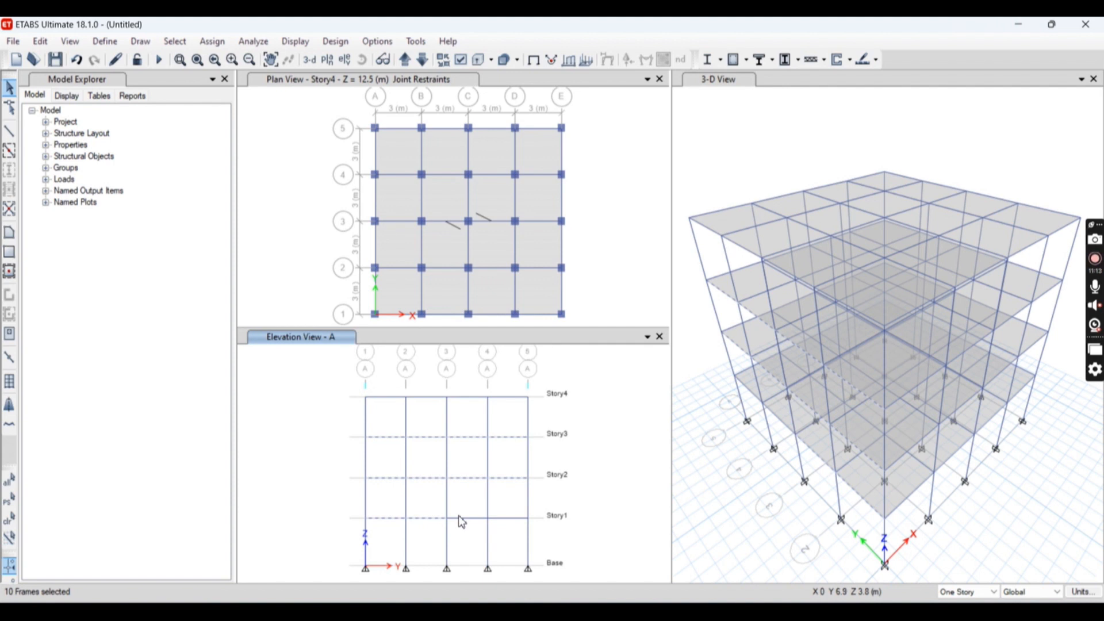
{"action": "left_click", "coordinate": [506, 518]}
{"action": "left_click", "coordinate": [298, 421]}
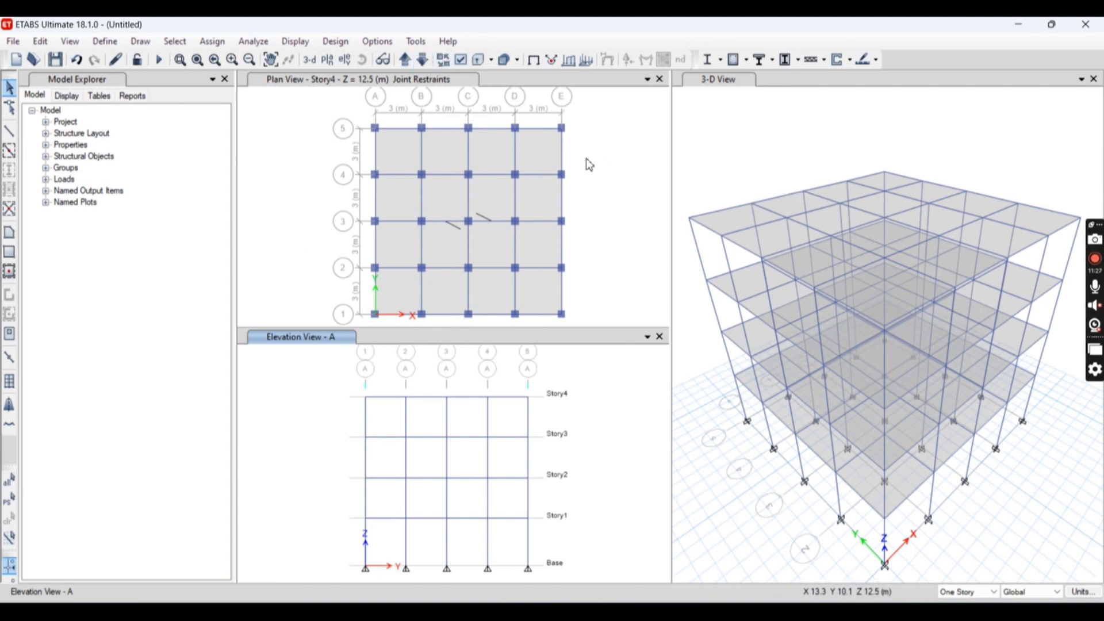
{"action": "left_click", "coordinate": [175, 43]}
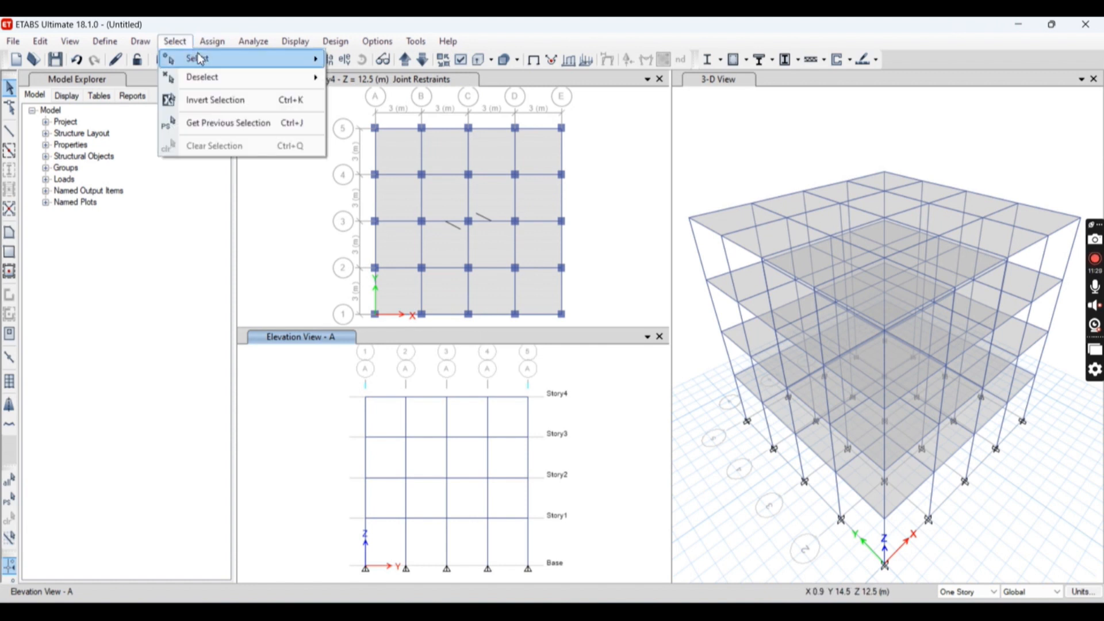
{"action": "mouse_move", "coordinate": [304, 63]}
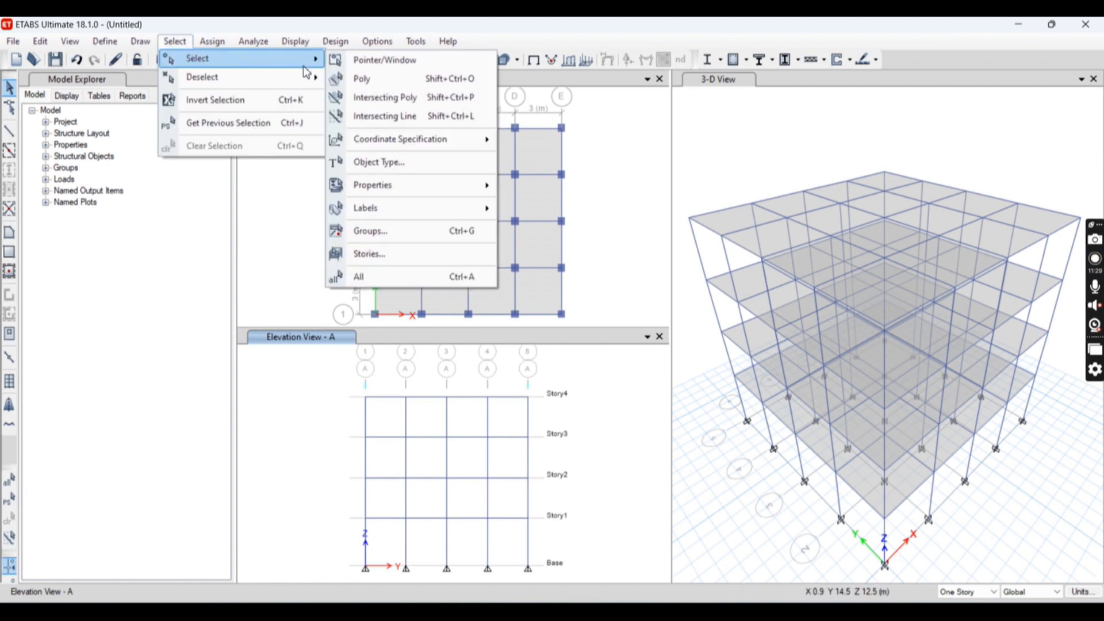
{"action": "left_click", "coordinate": [385, 60]}
{"action": "left_click", "coordinate": [175, 41]}
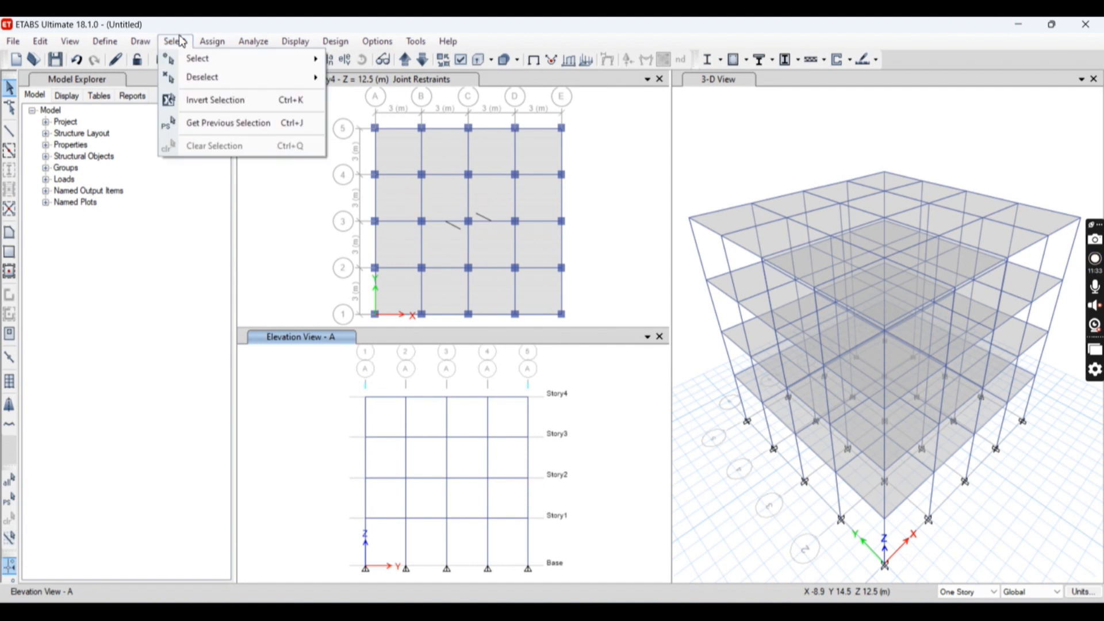
{"action": "mouse_move", "coordinate": [219, 65]}
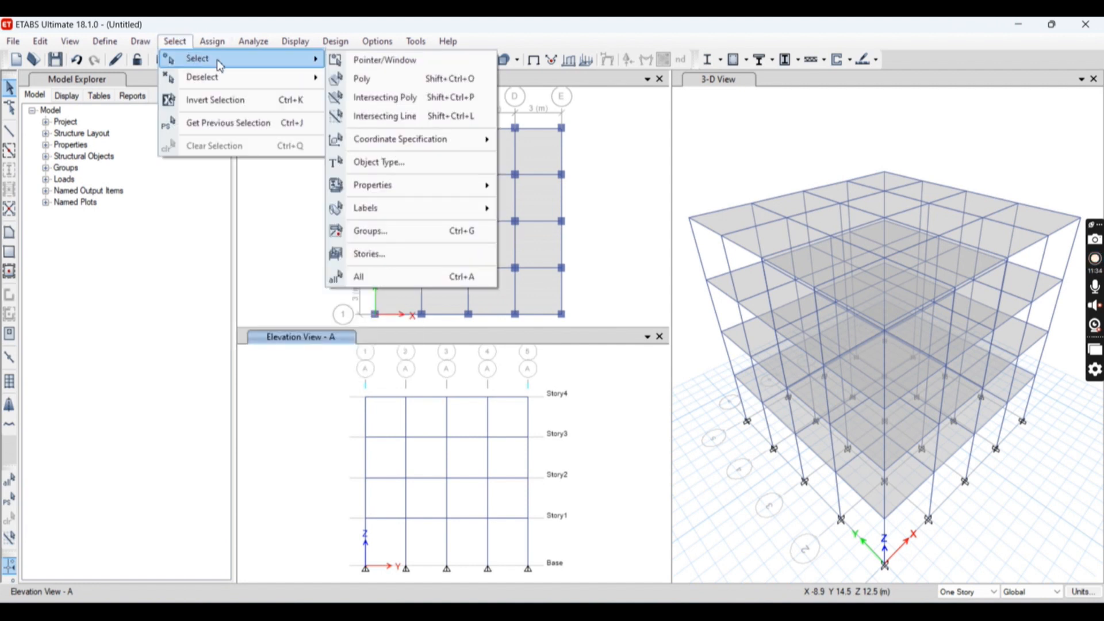
{"action": "left_click", "coordinate": [357, 60]}
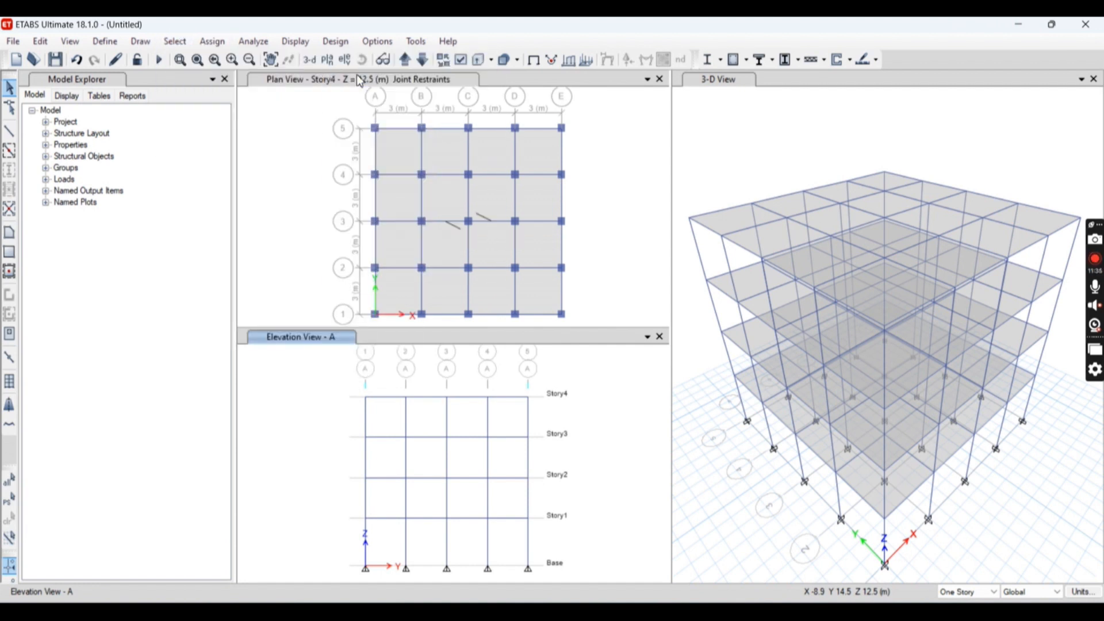
{"action": "left_click", "coordinate": [174, 41]}
{"action": "mouse_move", "coordinate": [201, 58]}
{"action": "left_click", "coordinate": [374, 97]}
Step: Restore the previous frame selection
{"action": "left_click", "coordinate": [175, 42]}
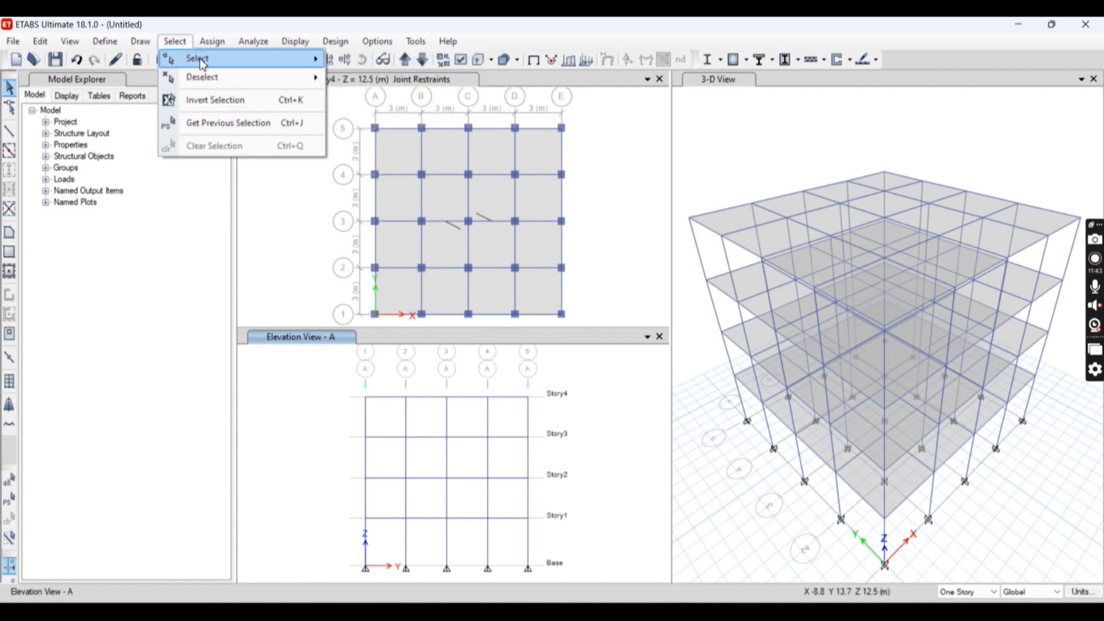
{"action": "mouse_move", "coordinate": [195, 59]}
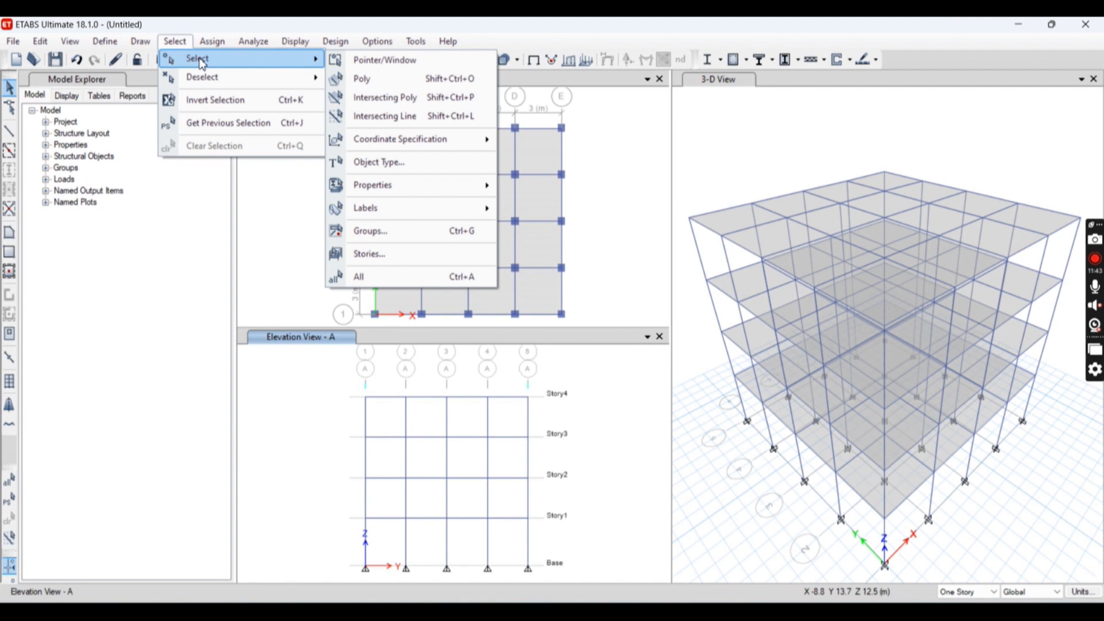
{"action": "left_click", "coordinate": [284, 125]}
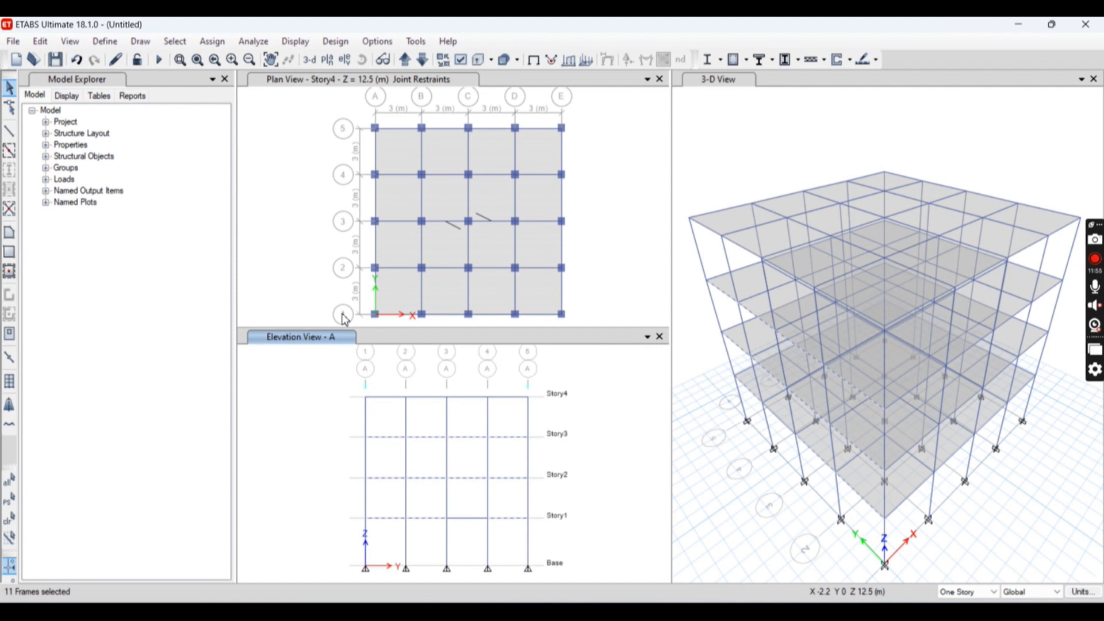
{"action": "left_click", "coordinate": [332, 412]}
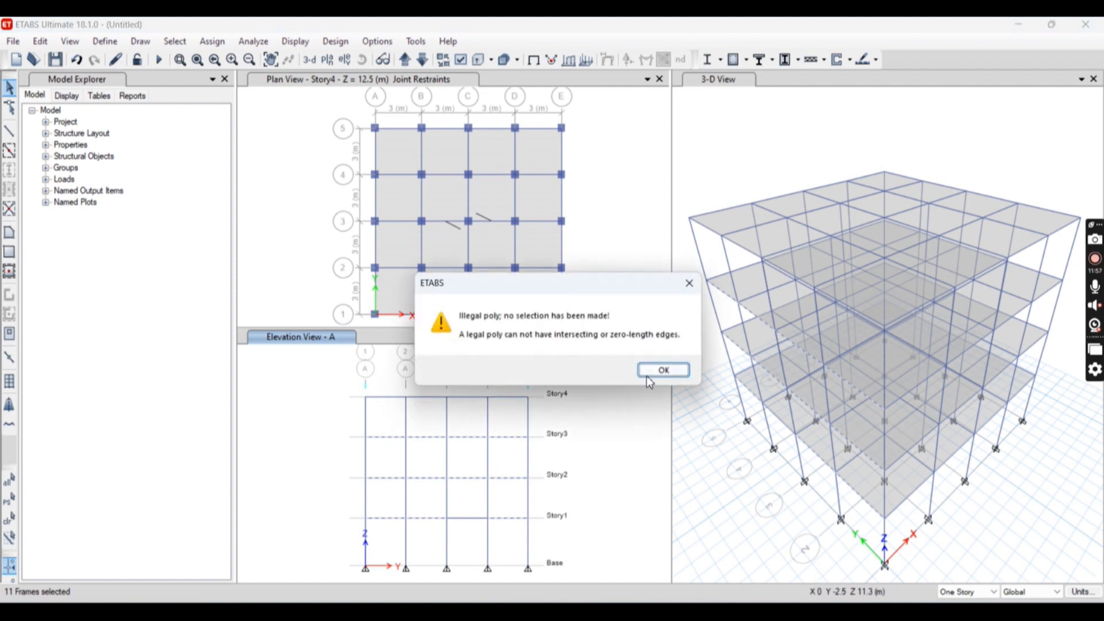
{"action": "left_click", "coordinate": [664, 368]}
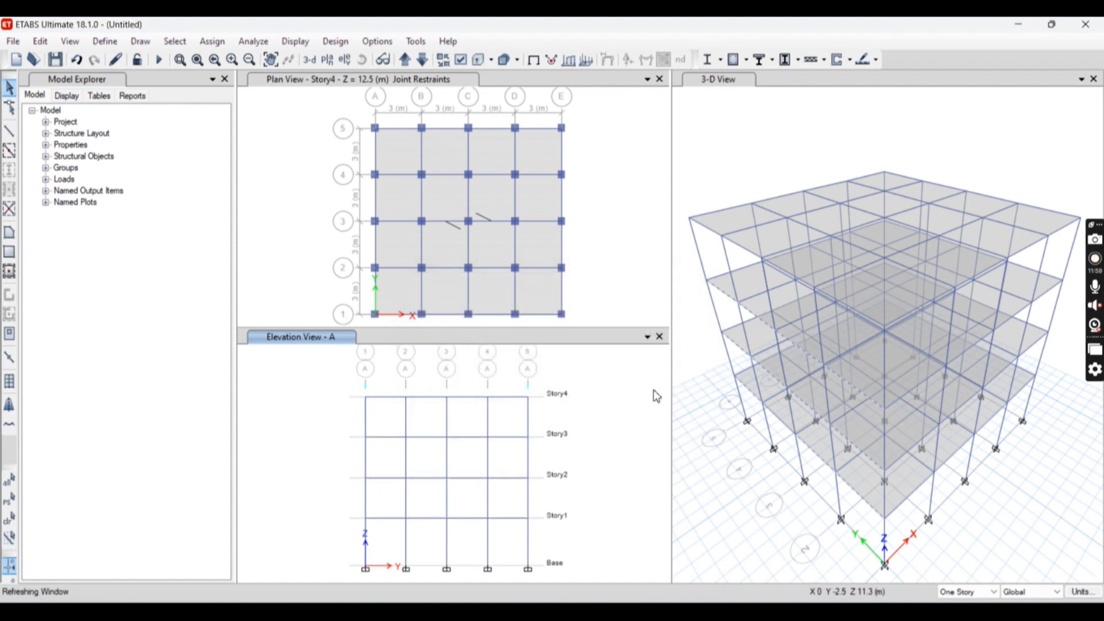
{"action": "left_click", "coordinate": [333, 236]}
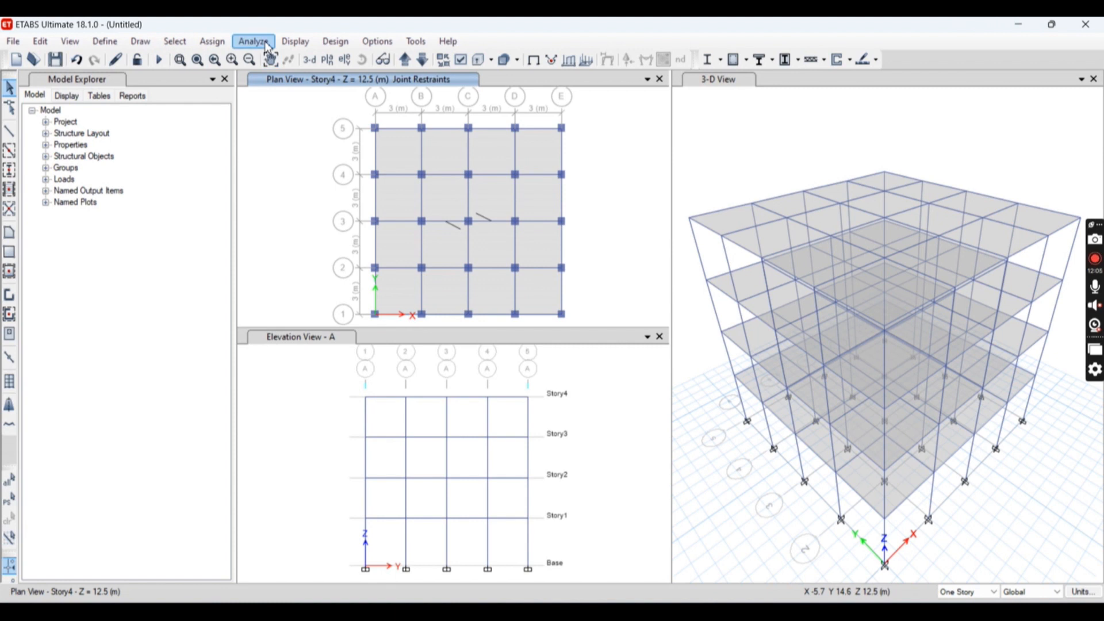
Step: Select every frame that uses the B350*350 section by its frame property
{"action": "left_click", "coordinate": [175, 41]}
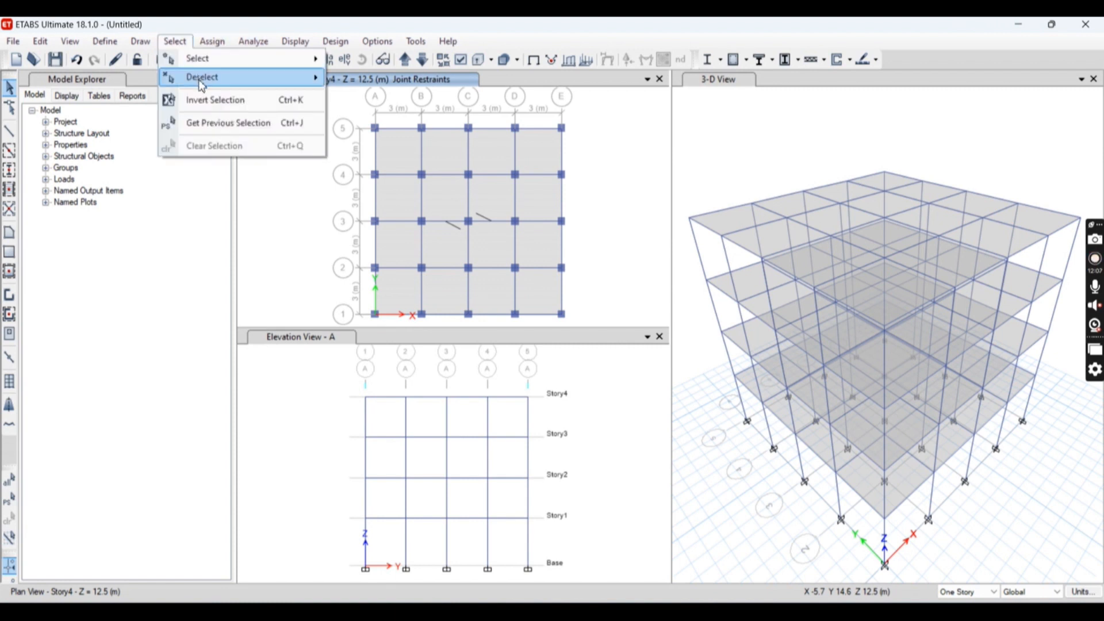
{"action": "mouse_move", "coordinate": [196, 60]}
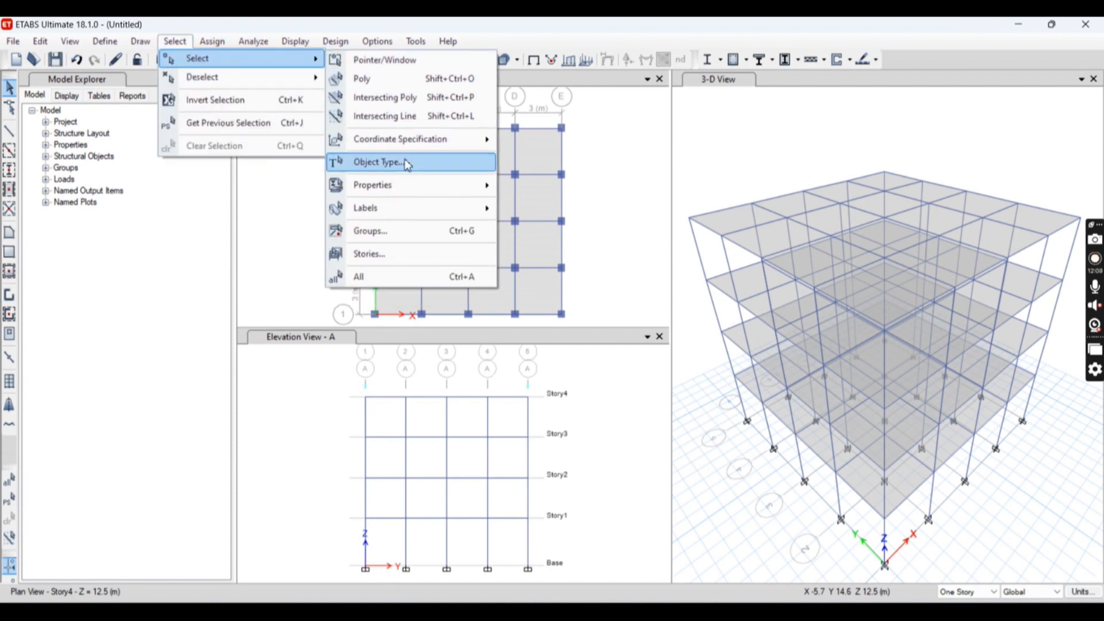
{"action": "mouse_move", "coordinate": [409, 184]}
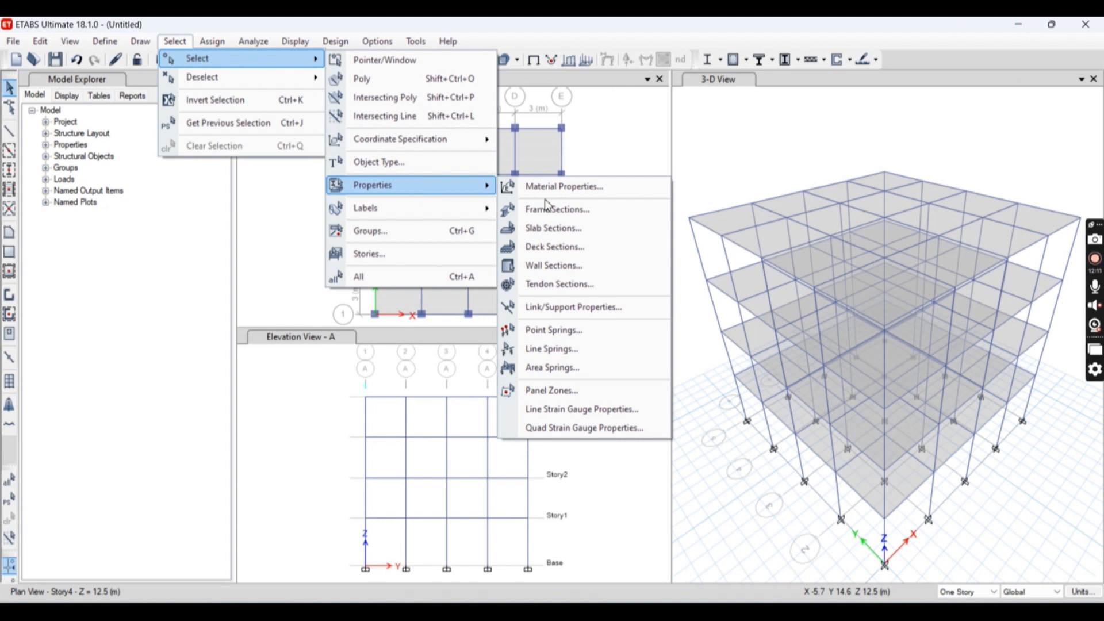
{"action": "left_click", "coordinate": [524, 209]}
{"action": "left_click", "coordinate": [497, 248]}
{"action": "left_click", "coordinate": [495, 239]}
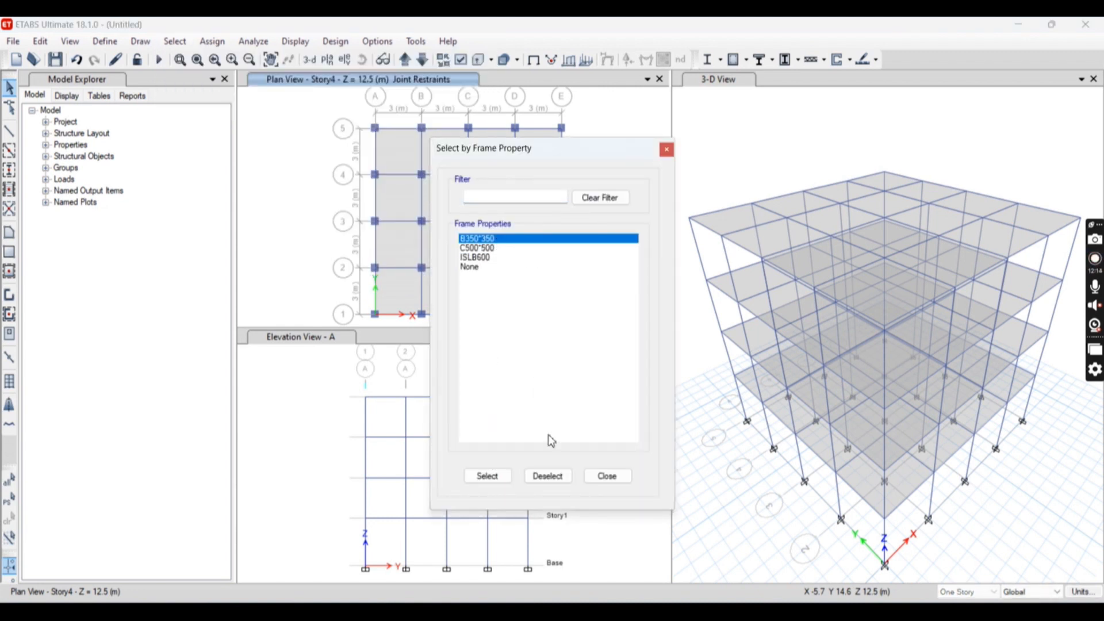
{"action": "left_click", "coordinate": [487, 475]}
{"action": "left_click", "coordinate": [606, 476]}
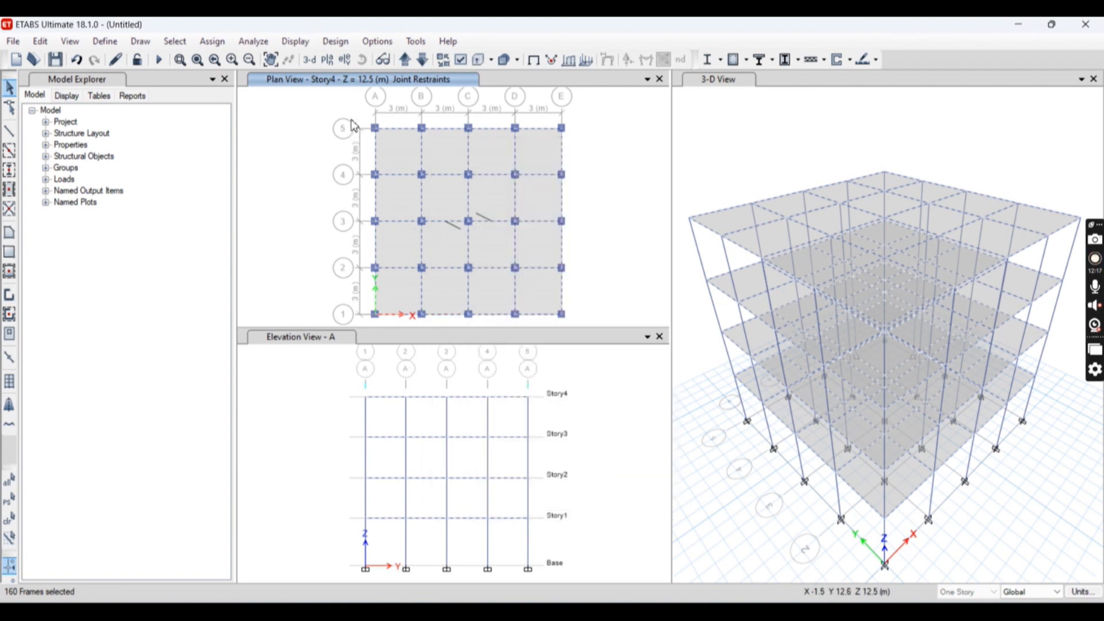
Step: Remove all Story4 roof beams from the selection in the plan view, keeping the B350*350 beams of the lower stories selected
{"action": "left_click", "coordinate": [399, 127]}
{"action": "left_click", "coordinate": [492, 131]}
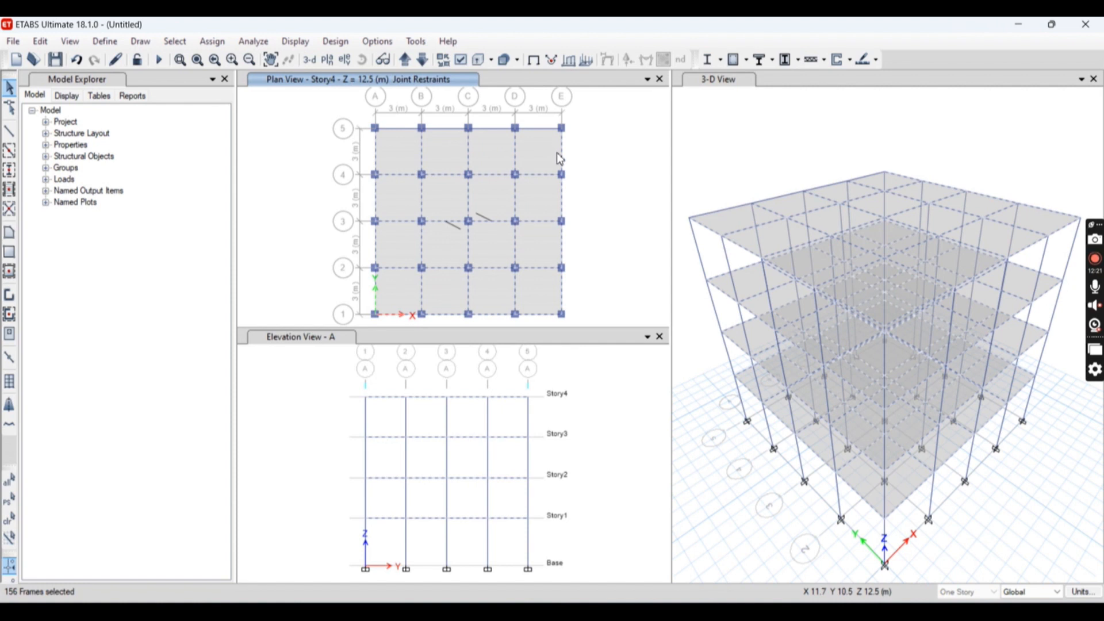
{"action": "left_click", "coordinate": [560, 155]}
{"action": "left_click", "coordinate": [560, 200]}
{"action": "left_click", "coordinate": [562, 246]}
{"action": "left_click", "coordinate": [562, 296]}
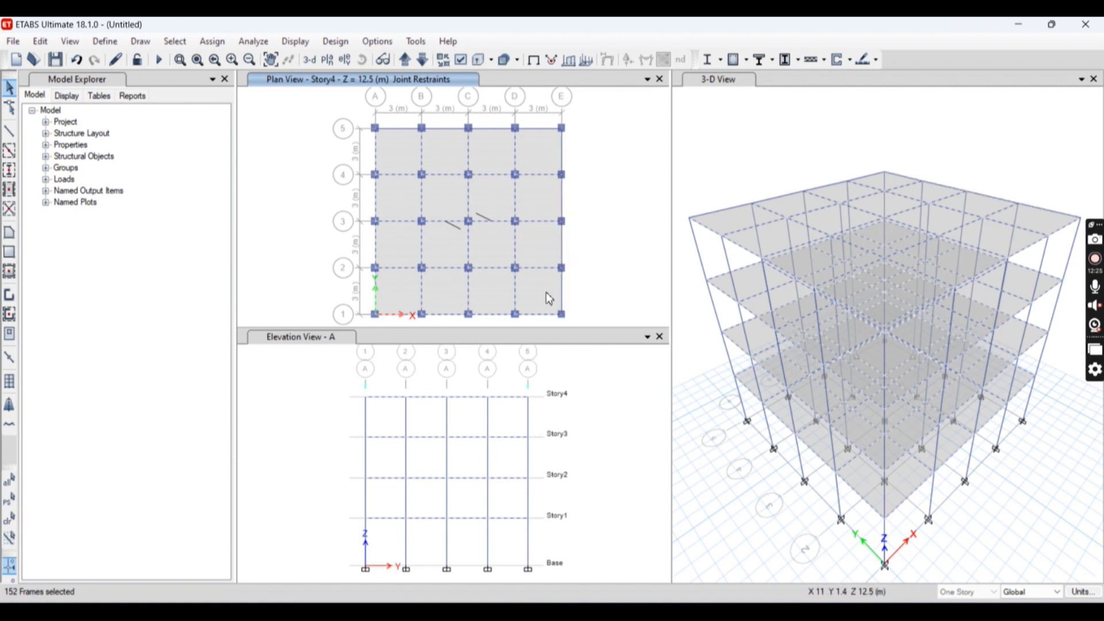
{"action": "left_click", "coordinate": [543, 222]}
{"action": "left_click", "coordinate": [540, 174]}
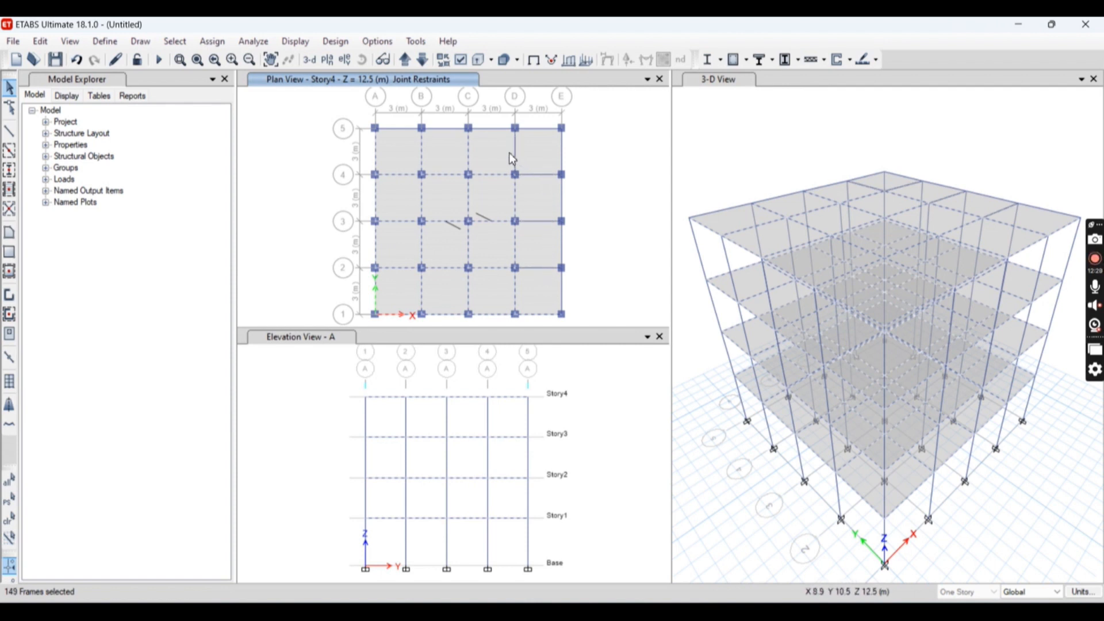
{"action": "left_click", "coordinate": [467, 151]}
{"action": "left_click", "coordinate": [422, 156]}
{"action": "left_click", "coordinate": [374, 154]}
{"action": "left_click", "coordinate": [398, 176]}
{"action": "left_click", "coordinate": [374, 202]}
{"action": "left_click", "coordinate": [421, 193]}
{"action": "left_click", "coordinate": [448, 174]}
{"action": "left_click", "coordinate": [468, 195]}
{"action": "left_click", "coordinate": [493, 174]}
{"action": "left_click", "coordinate": [518, 207]}
{"action": "left_click", "coordinate": [500, 223]}
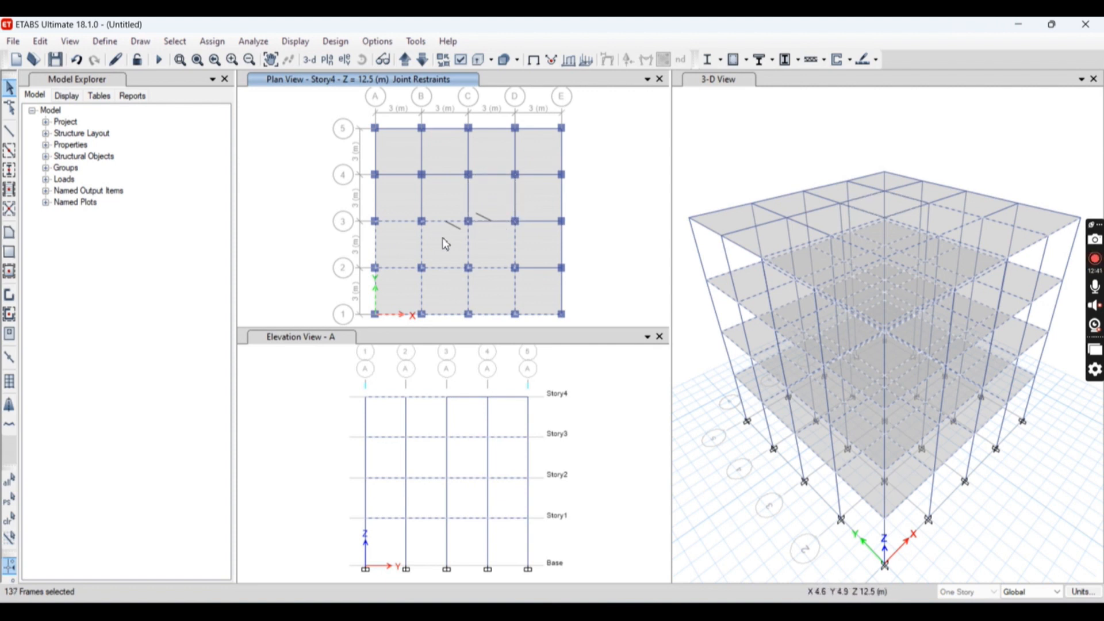
{"action": "left_click", "coordinate": [449, 225]}
{"action": "left_click", "coordinate": [397, 222]}
{"action": "left_click", "coordinate": [394, 265]}
{"action": "left_click", "coordinate": [421, 253]}
{"action": "left_click", "coordinate": [449, 266]}
{"action": "left_click", "coordinate": [469, 255]}
{"action": "left_click", "coordinate": [517, 244]}
{"action": "left_click", "coordinate": [516, 291]}
{"action": "left_click", "coordinate": [532, 315]}
{"action": "left_click", "coordinate": [494, 314]}
{"action": "left_click", "coordinate": [469, 292]}
{"action": "left_click", "coordinate": [404, 314]}
{"action": "left_click", "coordinate": [402, 313]}
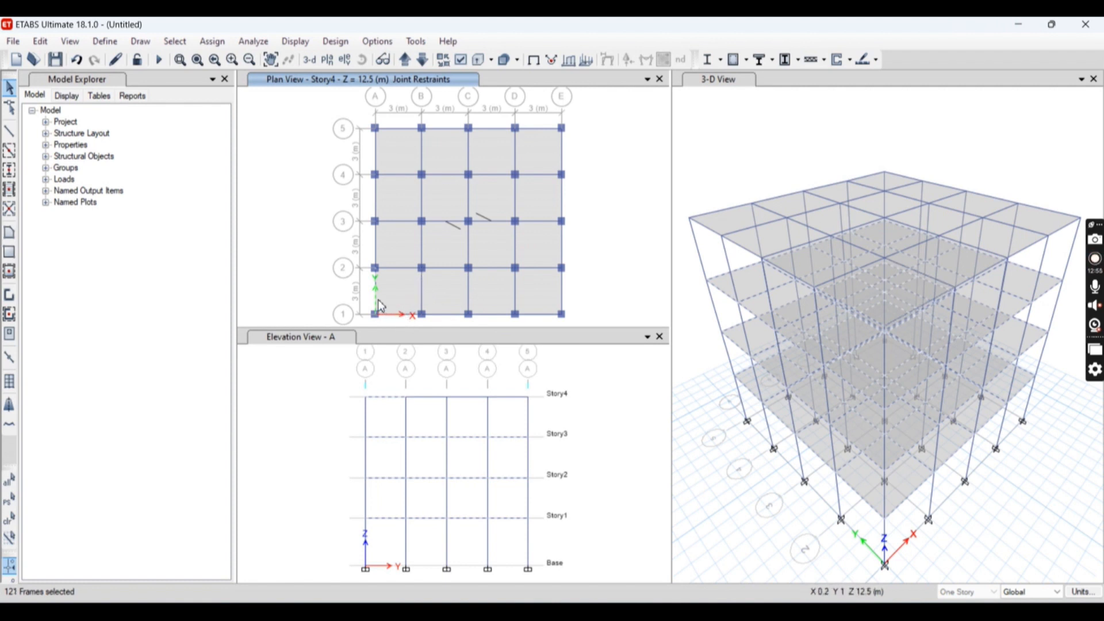
{"action": "left_click", "coordinate": [376, 292]}
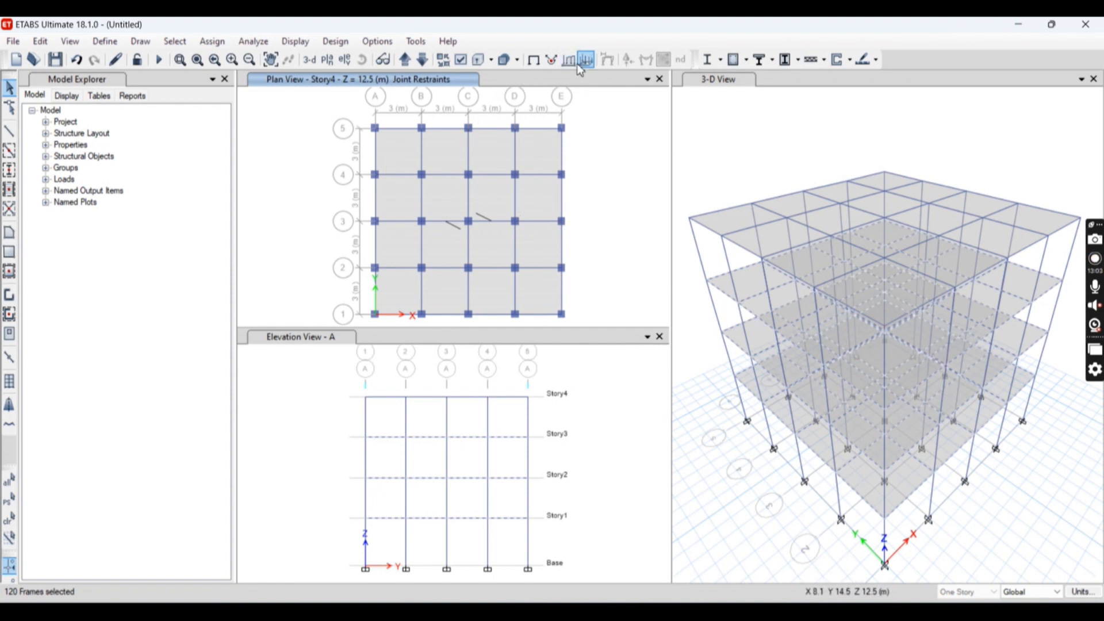
Step: Open the distributed frame load assignment for the selected beams and choose the Dead load pattern
{"action": "left_click", "coordinate": [211, 44]}
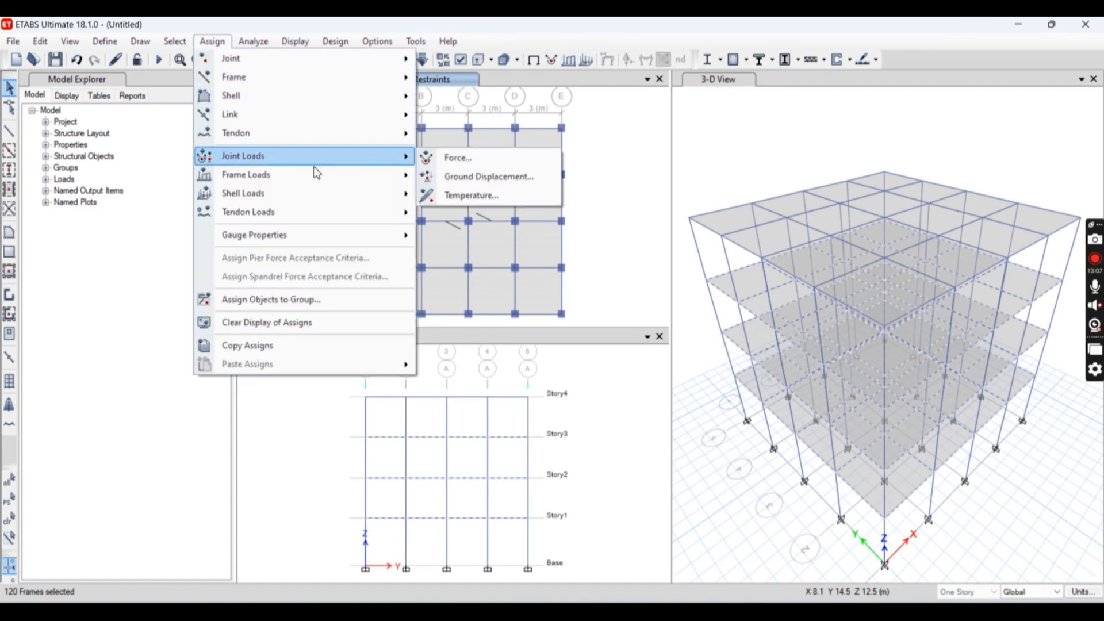
{"action": "mouse_move", "coordinate": [316, 172]}
{"action": "left_click", "coordinate": [492, 191]}
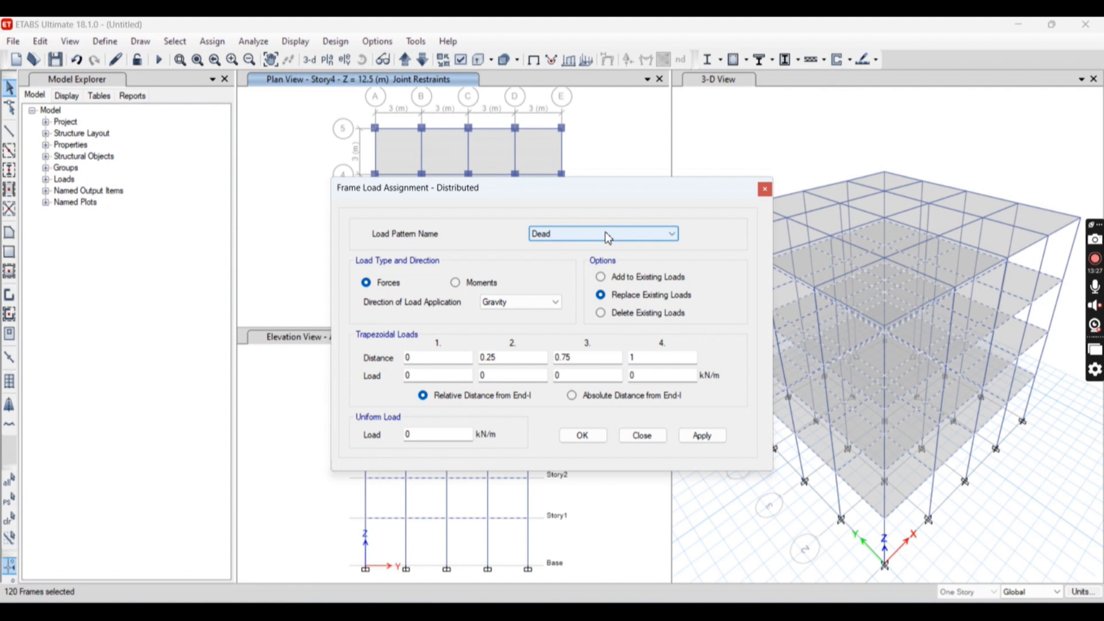
{"action": "left_click", "coordinate": [536, 237]}
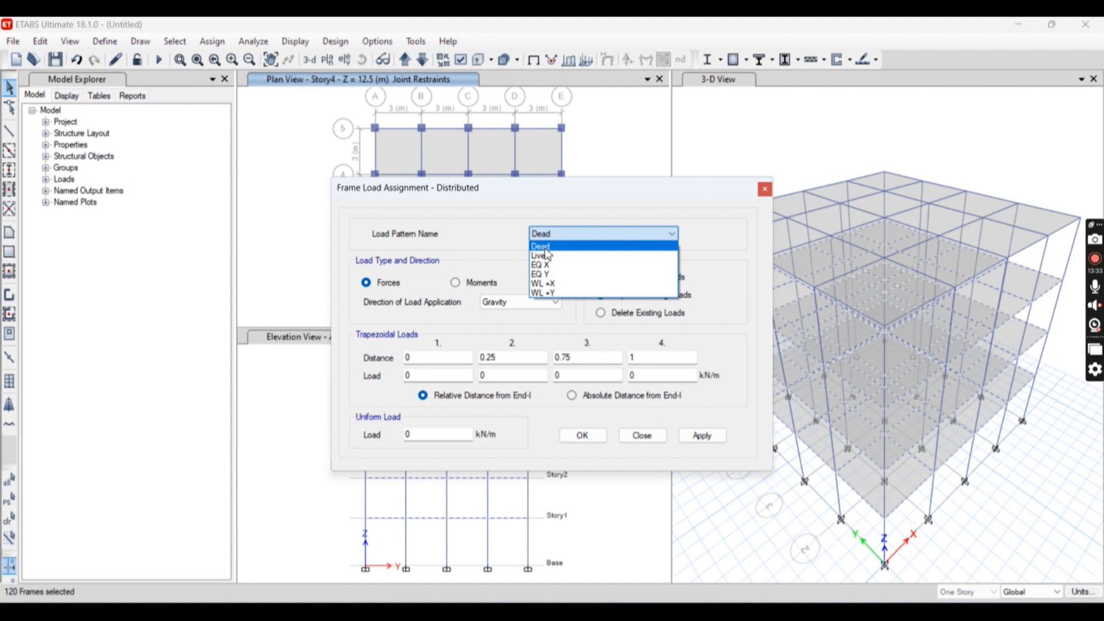
{"action": "left_click", "coordinate": [559, 247]}
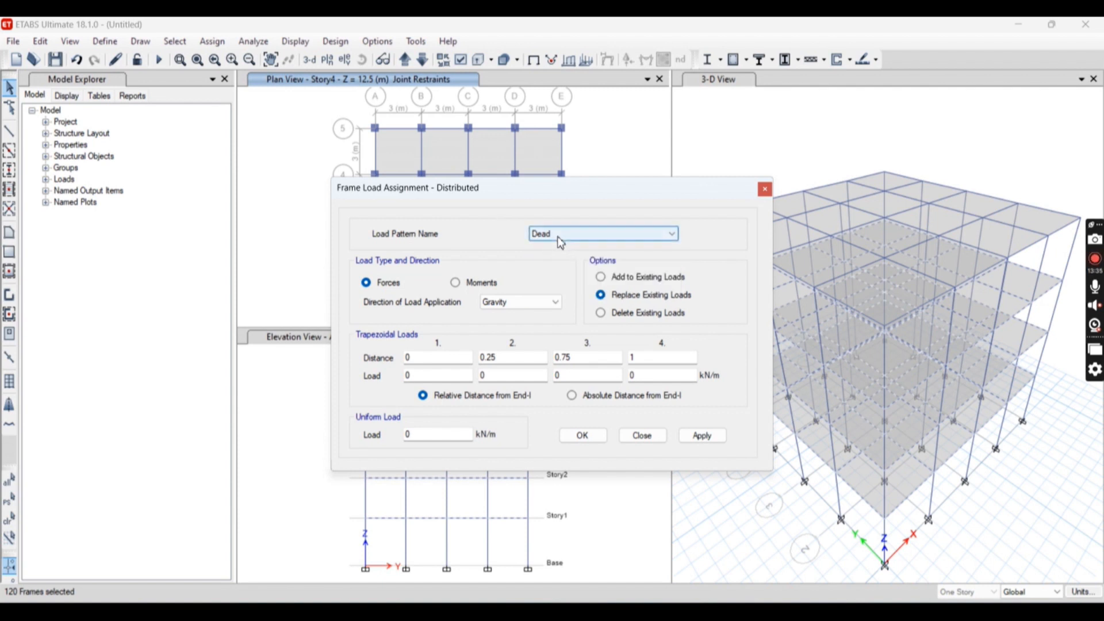
{"action": "left_click", "coordinate": [101, 46]}
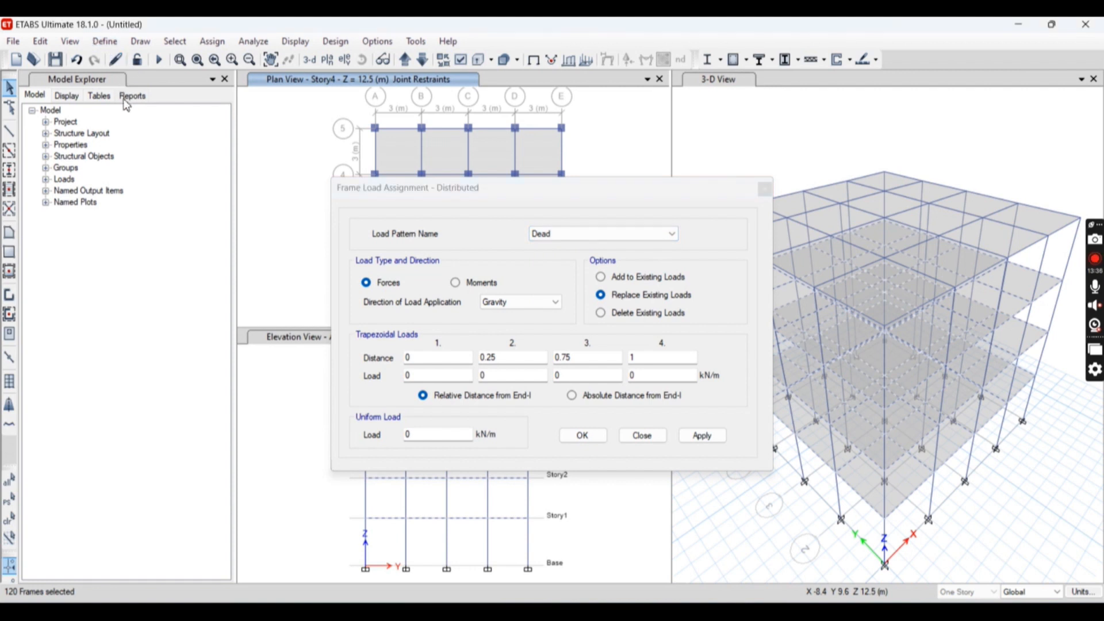
{"action": "left_click", "coordinate": [102, 44]}
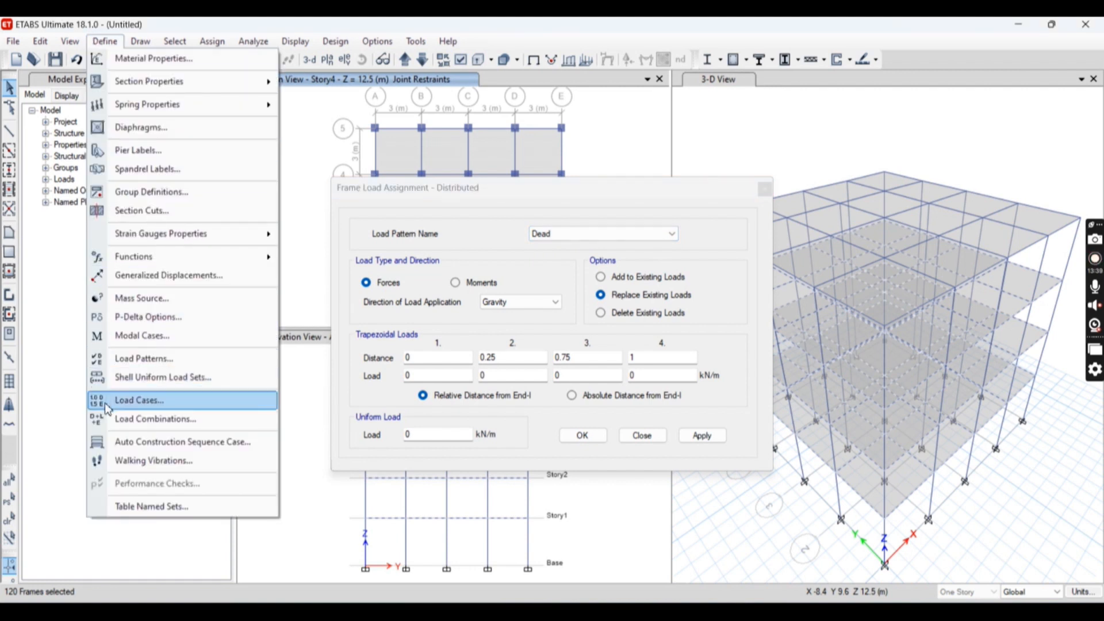
{"action": "left_click", "coordinate": [138, 400]}
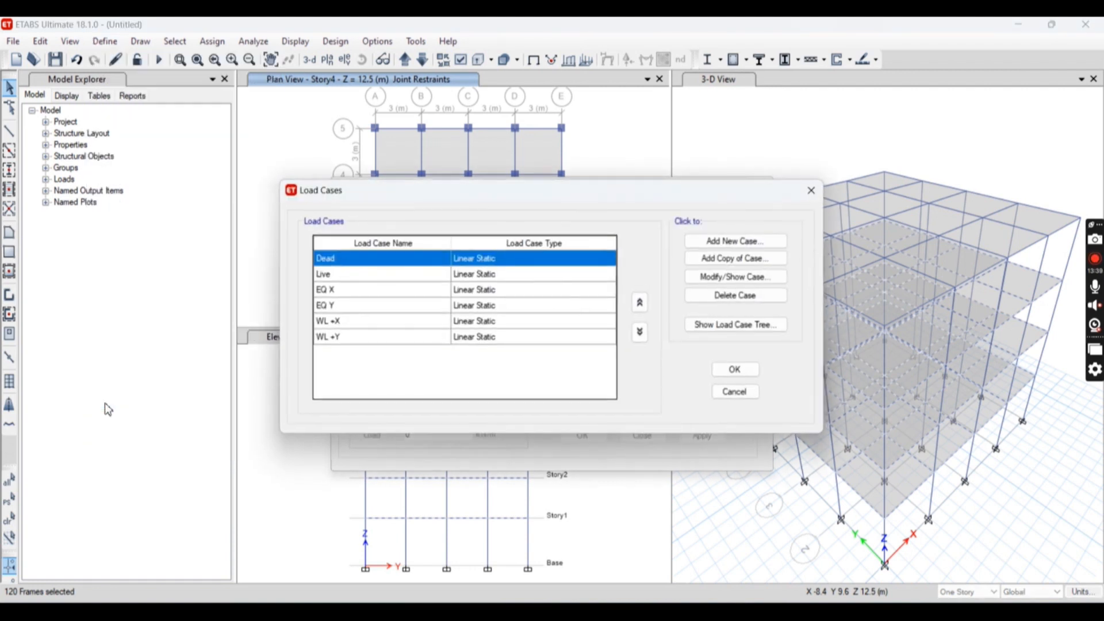
{"action": "left_click", "coordinate": [817, 196]}
Step: Define a new load pattern PW of type Super Dead with a self weight multiplier of 0
{"action": "left_click", "coordinate": [105, 42]}
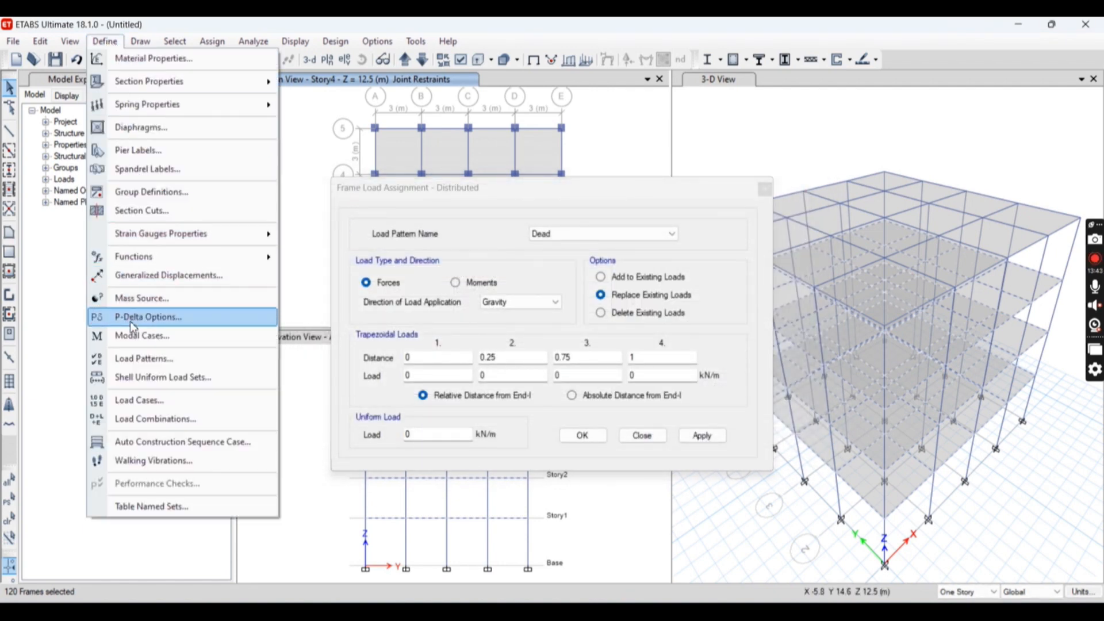
{"action": "left_click", "coordinate": [148, 359]}
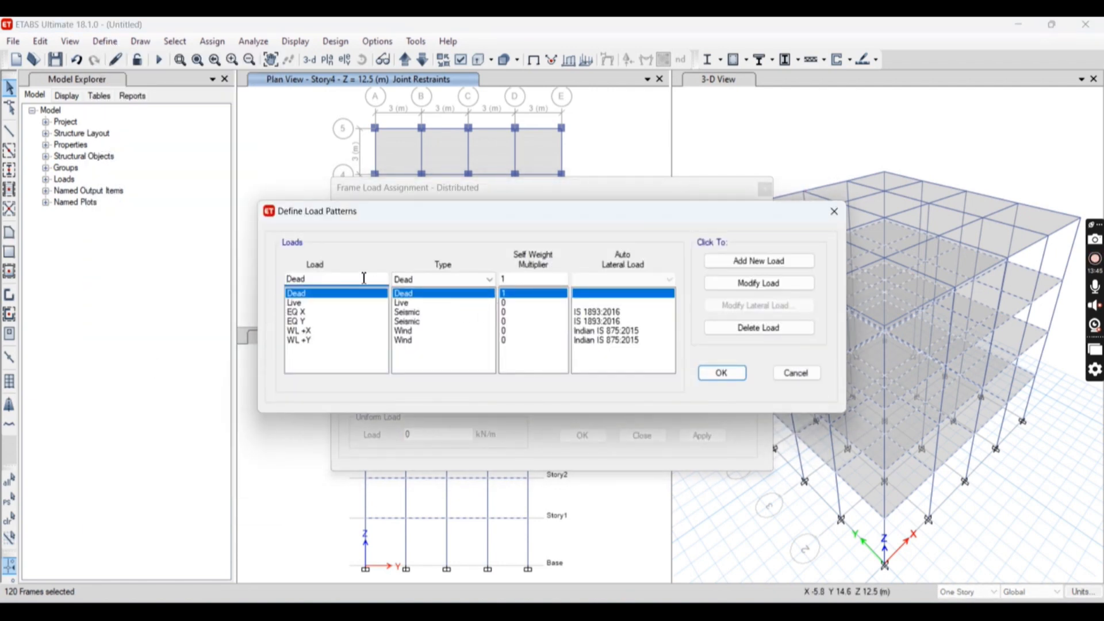
{"action": "type", "text": "PW"}
{"action": "left_click", "coordinate": [446, 278]}
{"action": "left_click", "coordinate": [446, 298]}
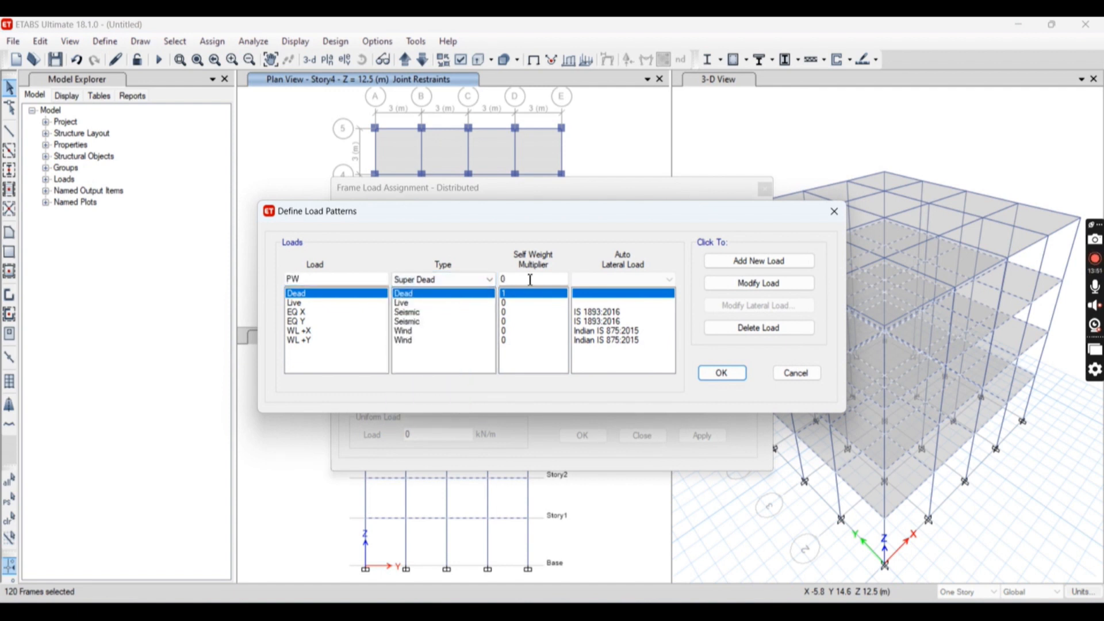
{"action": "left_click", "coordinate": [758, 261]}
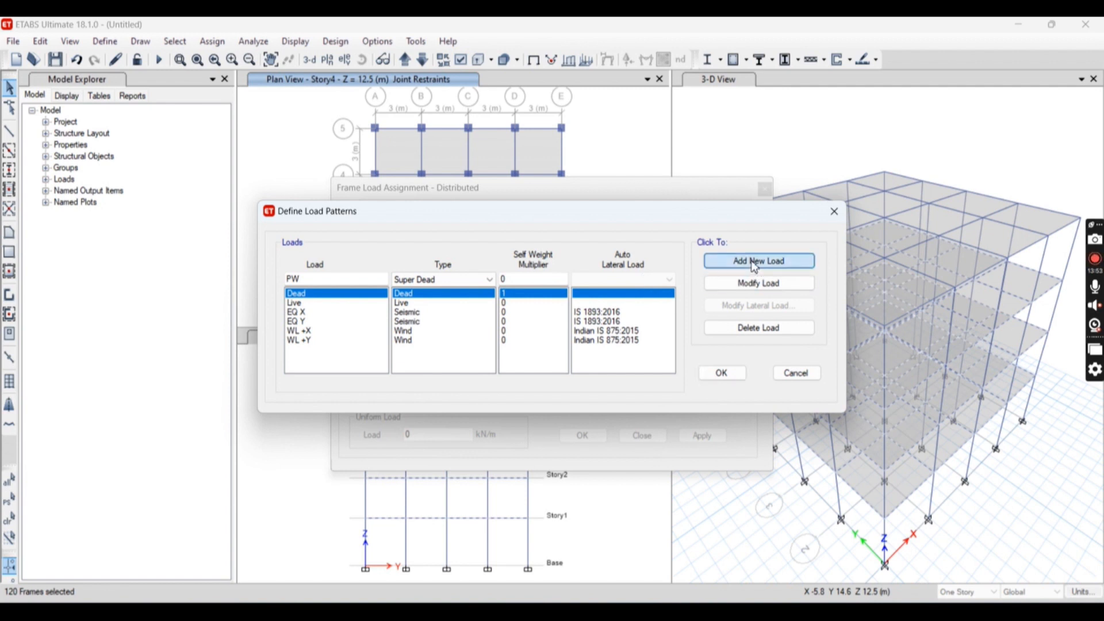
{"action": "left_click", "coordinate": [719, 371]}
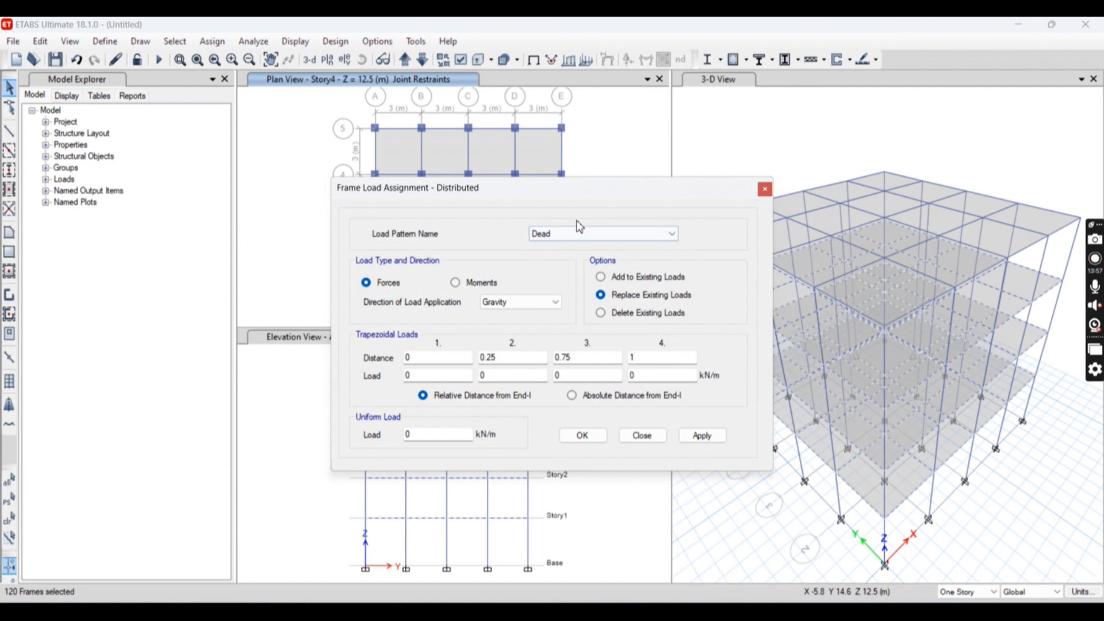
Step: Assign a uniform gravity load of 12 kN/m under the PW pattern to the selected beams, replacing existing loads
{"action": "left_click", "coordinate": [580, 235]}
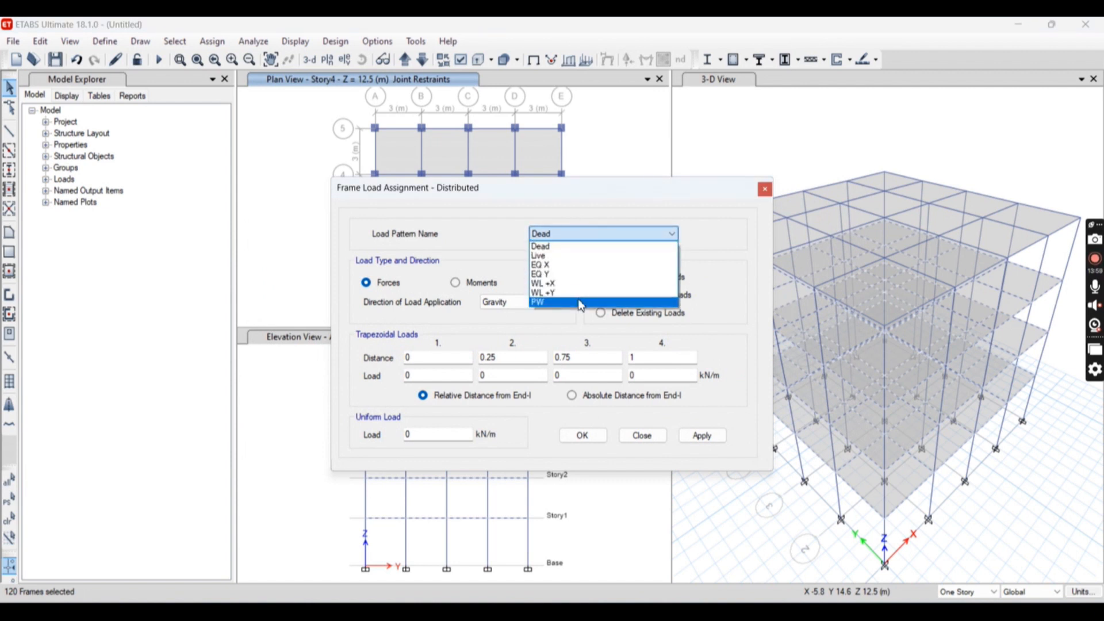
{"action": "left_click", "coordinate": [581, 303]}
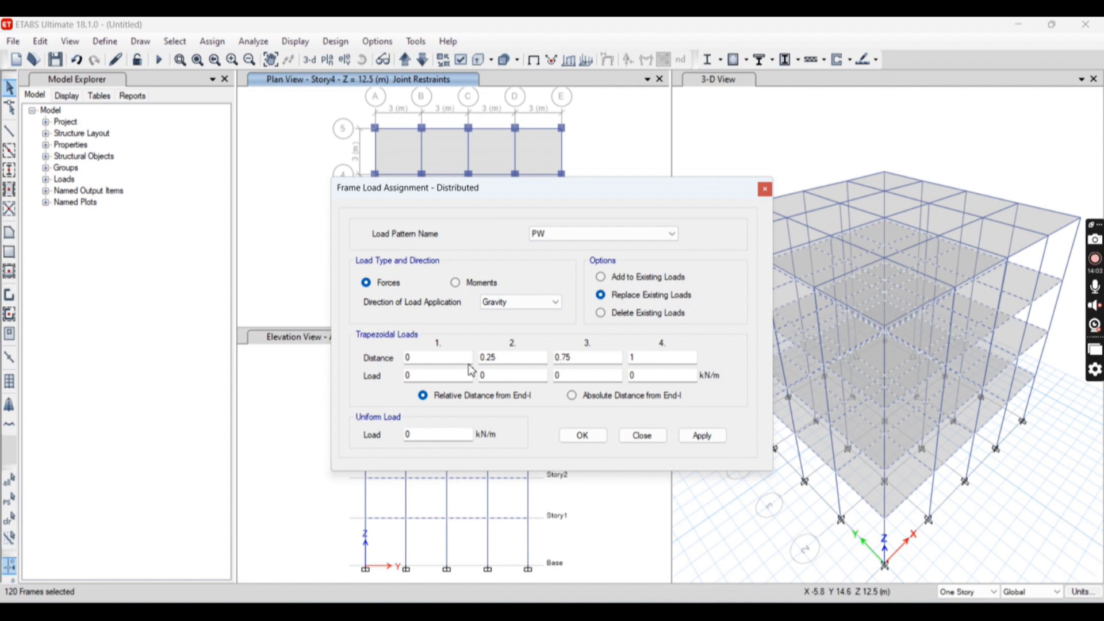
{"action": "double_click", "coordinate": [430, 440]}
{"action": "left_click", "coordinate": [498, 306]}
{"action": "left_click", "coordinate": [497, 306]}
{"action": "double_click", "coordinate": [457, 434]}
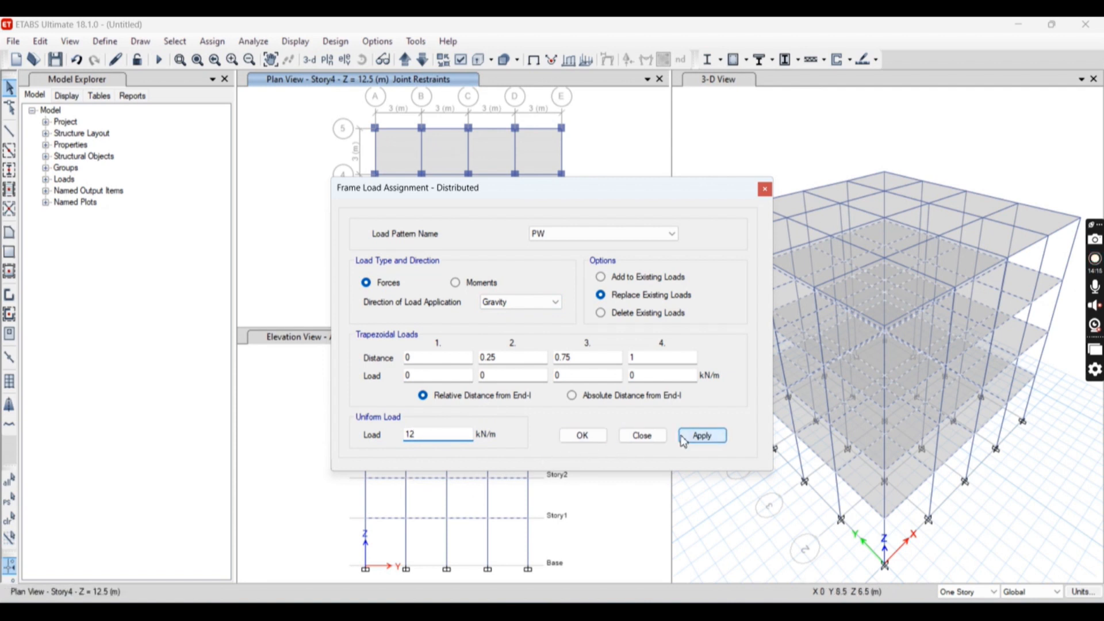
{"action": "left_click", "coordinate": [684, 438]}
{"action": "left_click", "coordinate": [582, 435]}
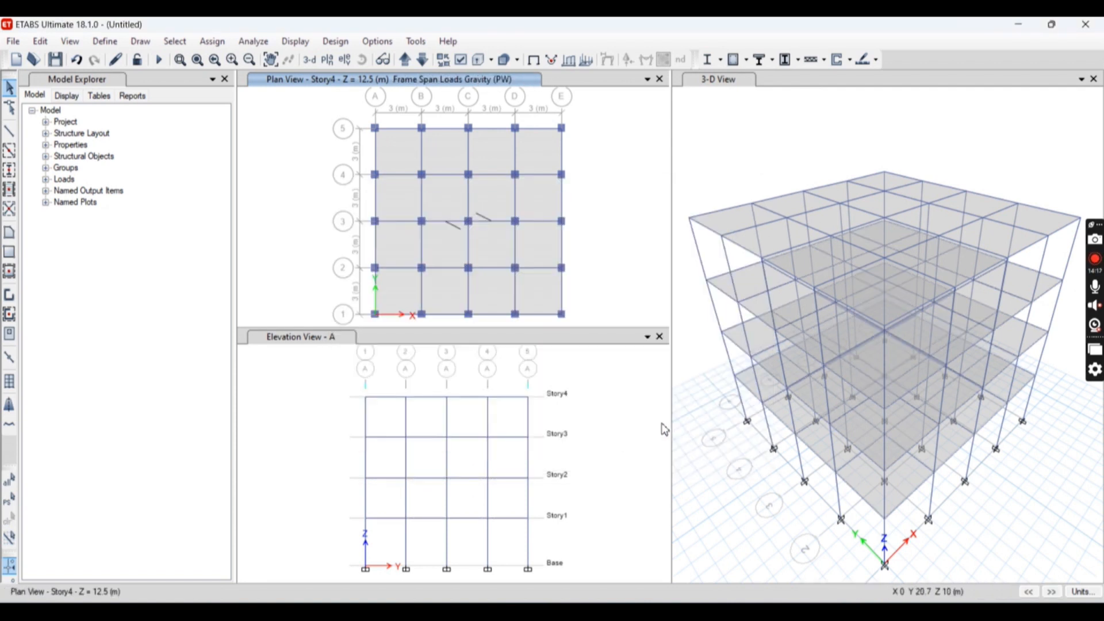
Step: Display the PW frame loads with their loading values in the 3-D view
{"action": "left_click", "coordinate": [747, 136]}
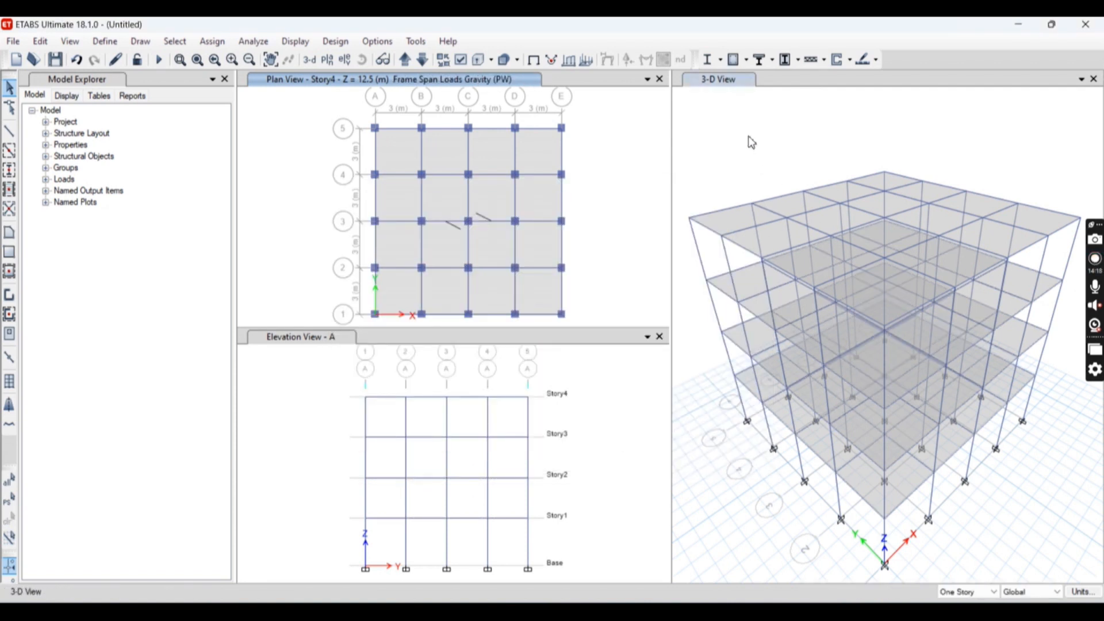
{"action": "left_click", "coordinate": [569, 59]}
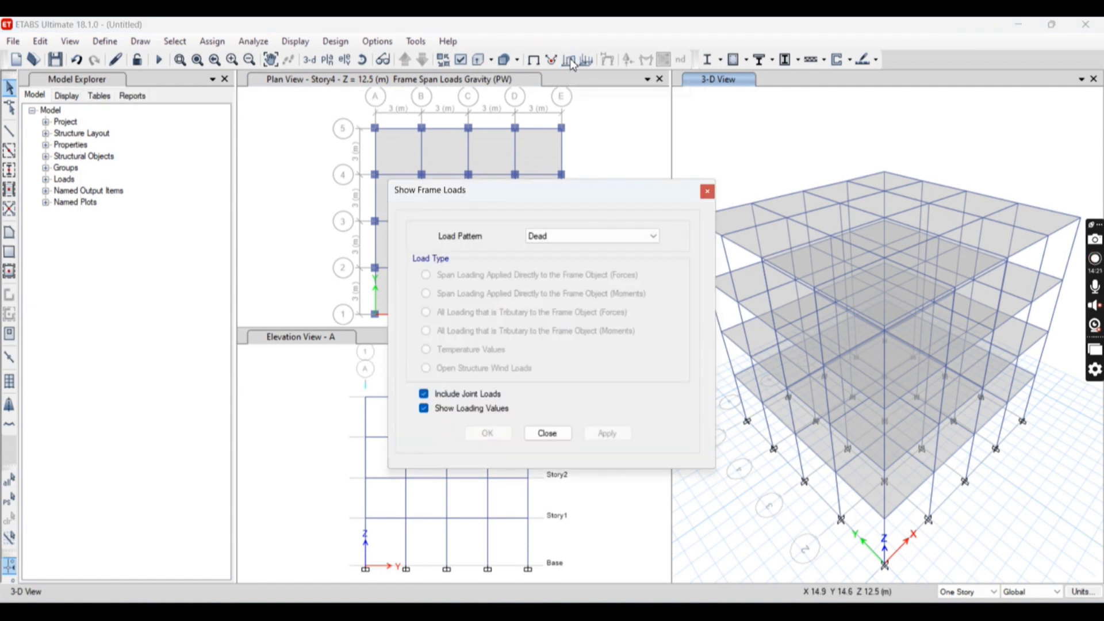
{"action": "left_click", "coordinate": [582, 239]}
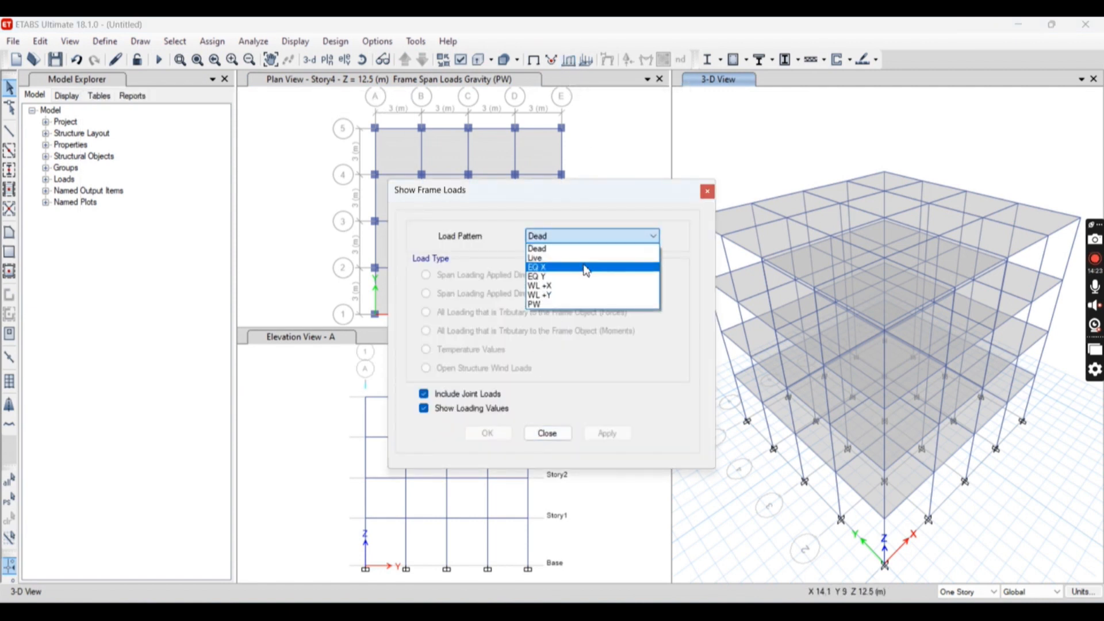
{"action": "left_click", "coordinate": [584, 305]}
{"action": "left_click", "coordinate": [608, 433]}
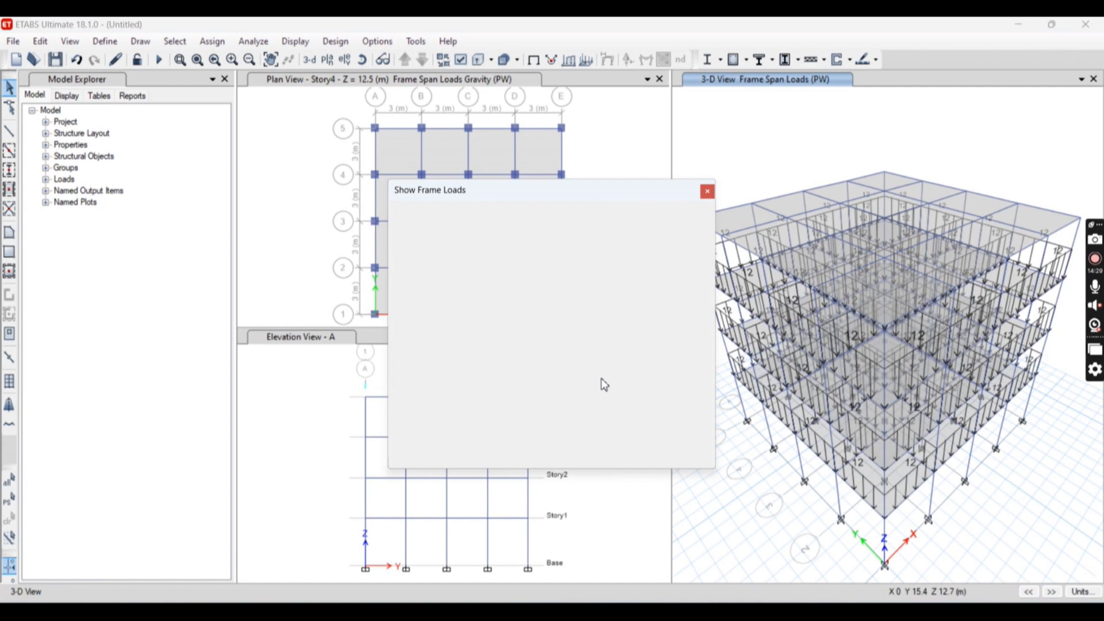
{"action": "left_click", "coordinate": [507, 434]}
{"action": "middle_click_drag", "start_coordinate": [866, 332], "coordinate": [892, 313]}
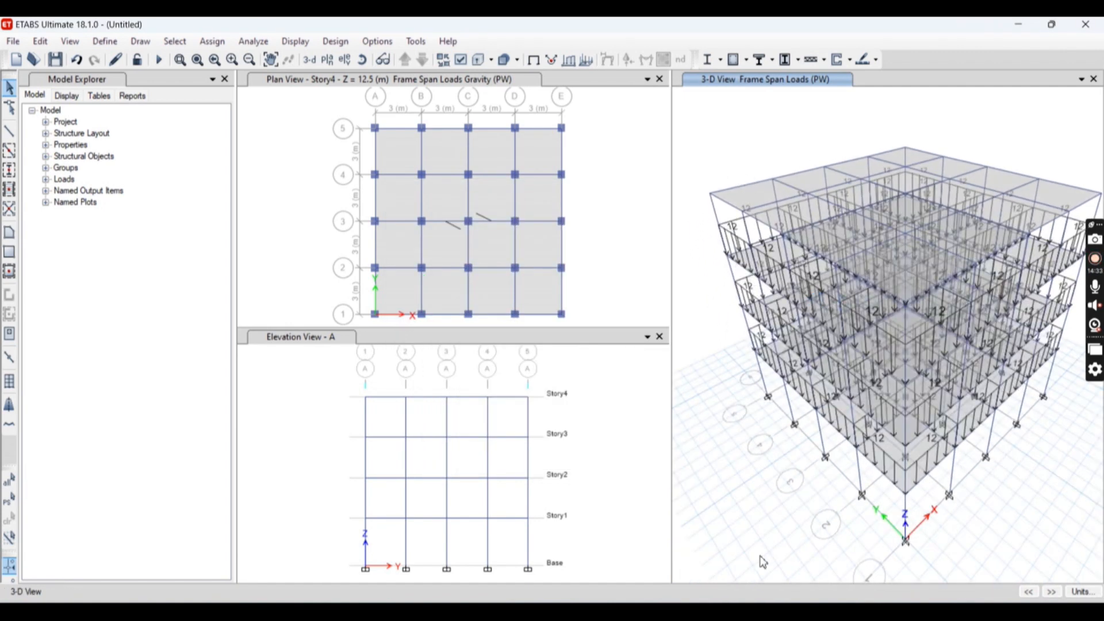
Step: Switch to Paint and add the note "UDL of Top wall = 19.5*0.230*1=" in the empty area beside the wall sketch
{"action": "key", "text": "alt+Tab"}
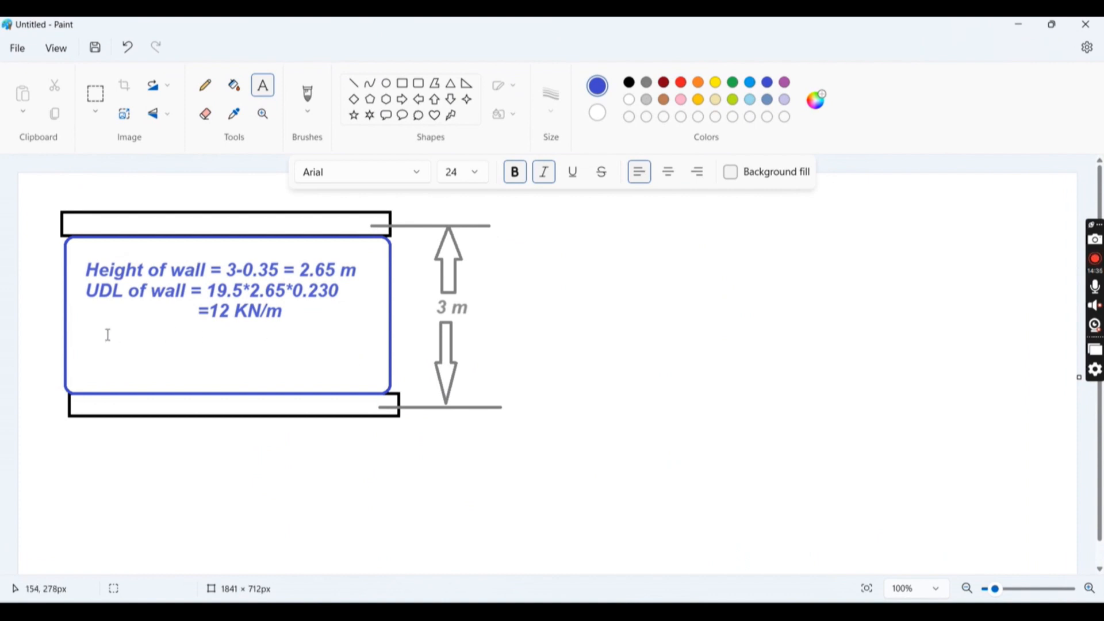
{"action": "left_click", "coordinate": [614, 246]}
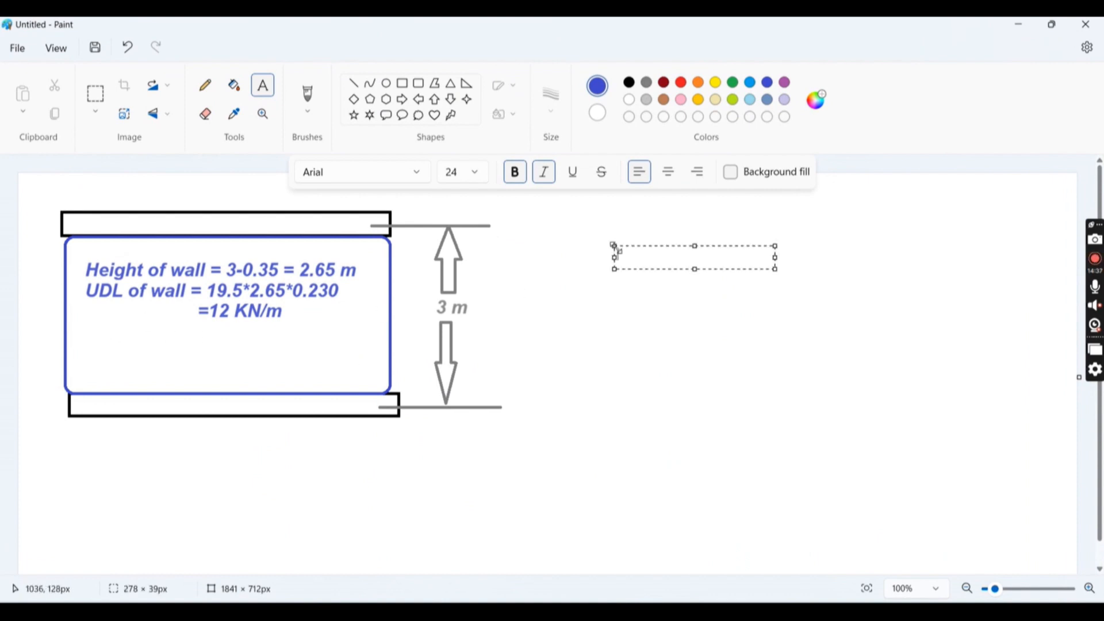
{"action": "type", "text": "UDL o"}
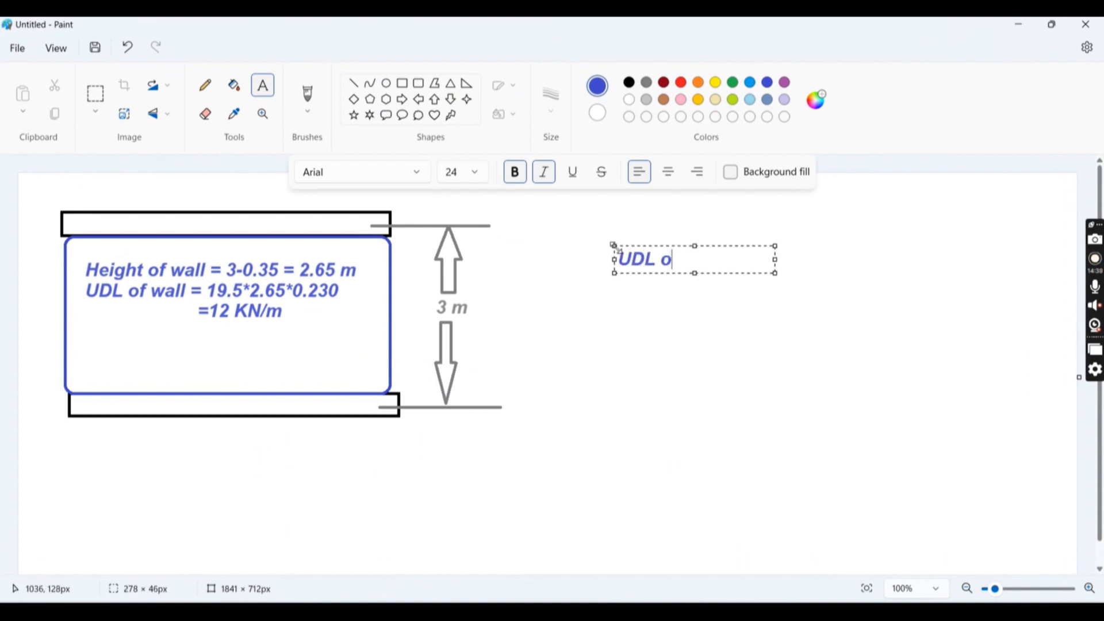
{"action": "type", "text": "f Top wall ="}
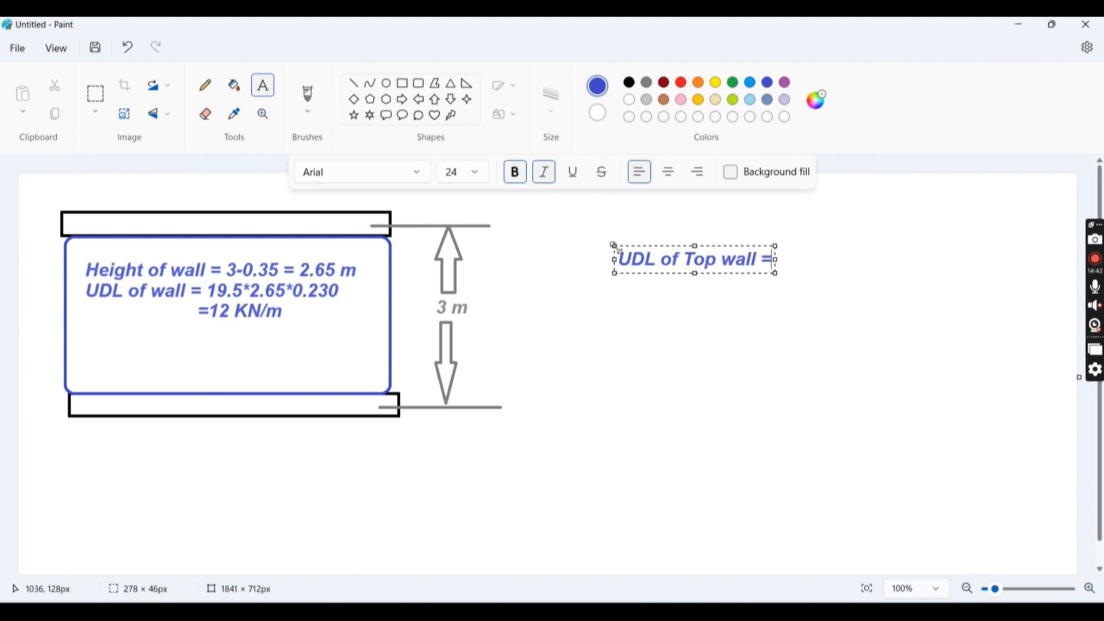
{"action": "type", "text": " 19.5"}
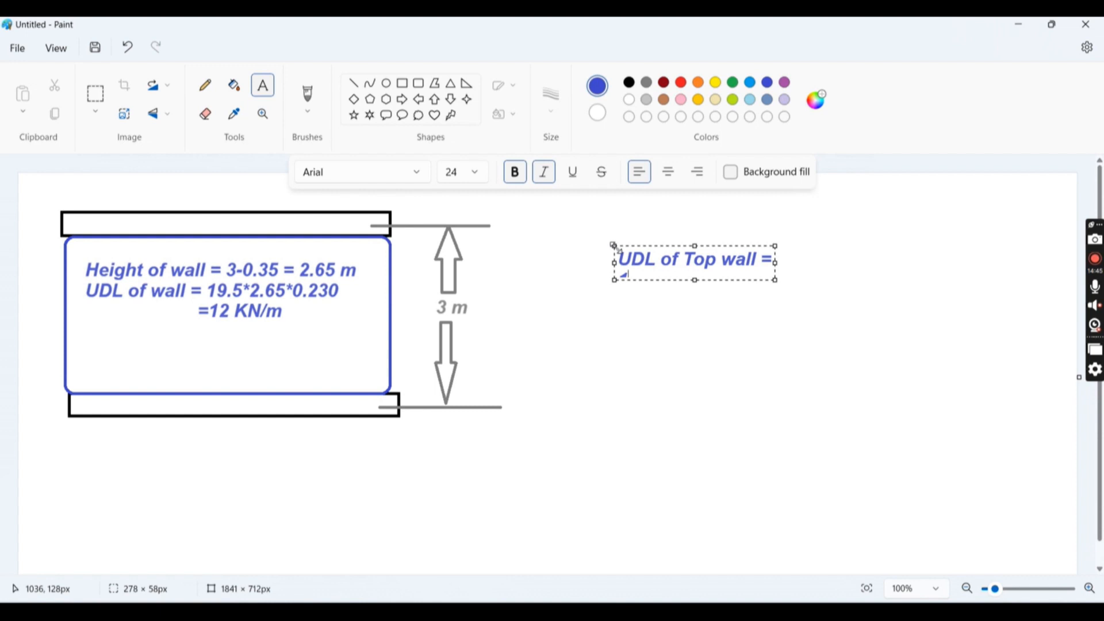
{"action": "type", "text": "*0.230"}
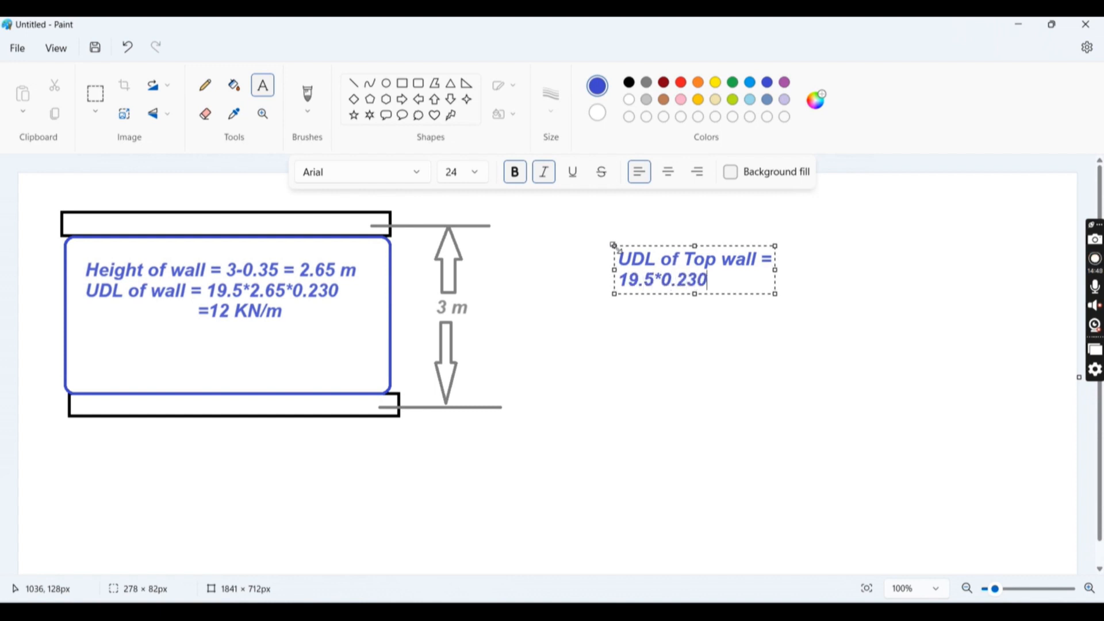
{"action": "type", "text": "*1="}
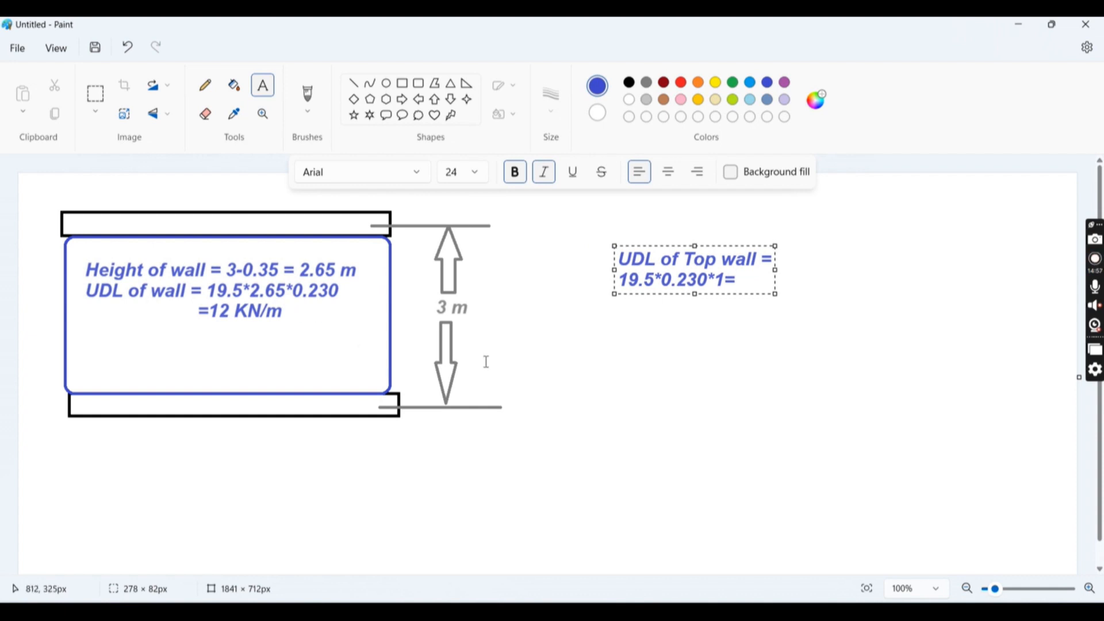
Step: Calculate 19.5*0.230 in Calculator for the top wall load, and close Calculator
{"action": "key", "text": "super"}
{"action": "type", "text": "cal"}
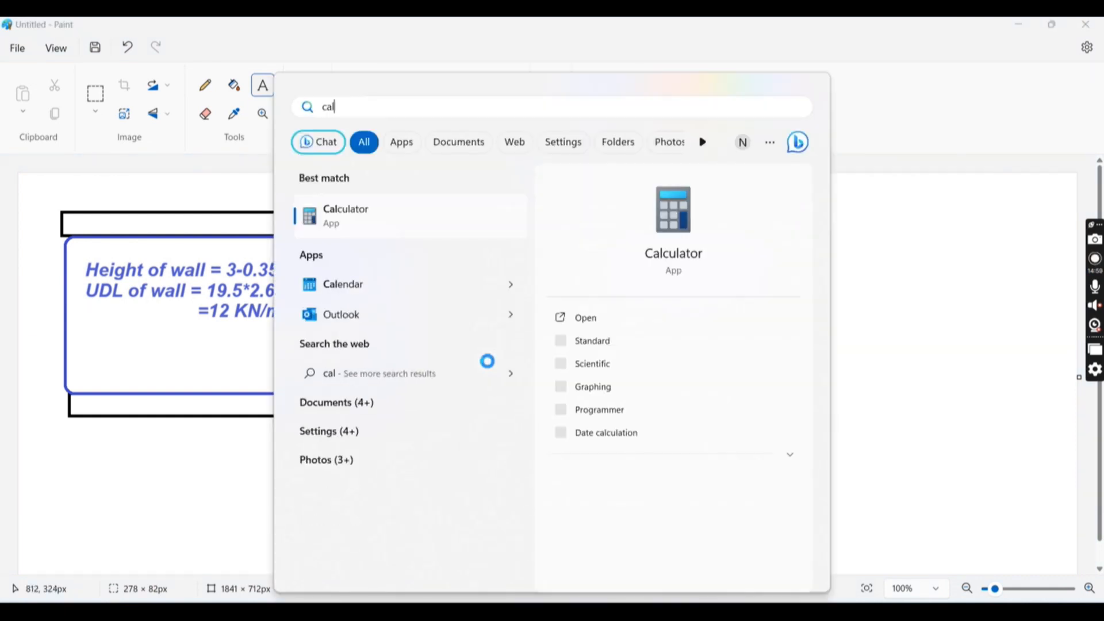
{"action": "key", "text": "Return"}
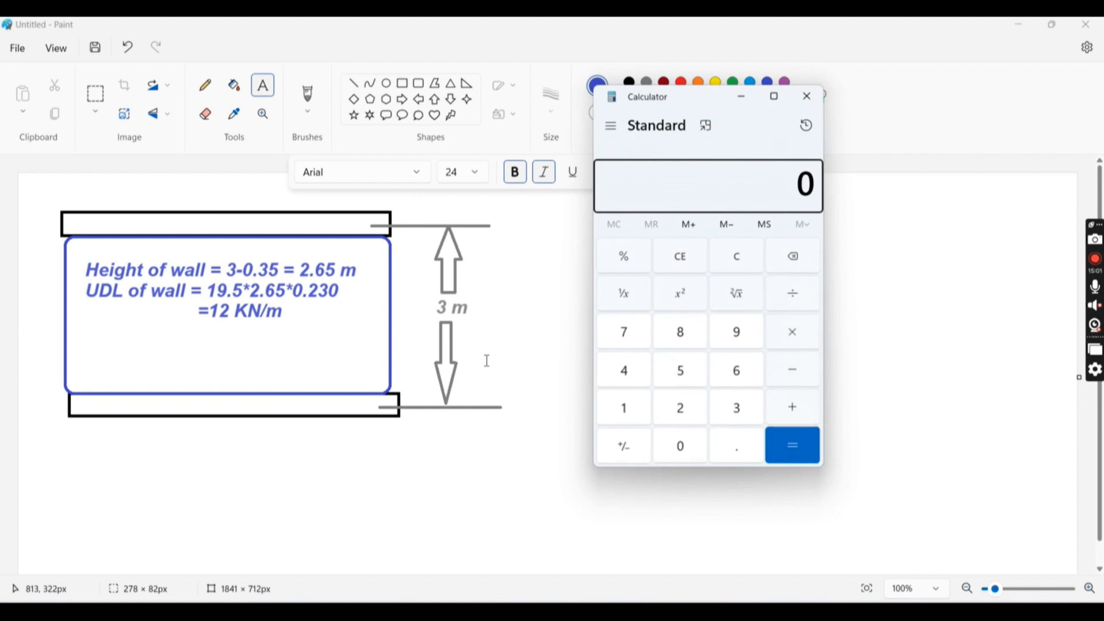
{"action": "left_click_drag", "start_coordinate": [687, 107], "coordinate": [443, 95]}
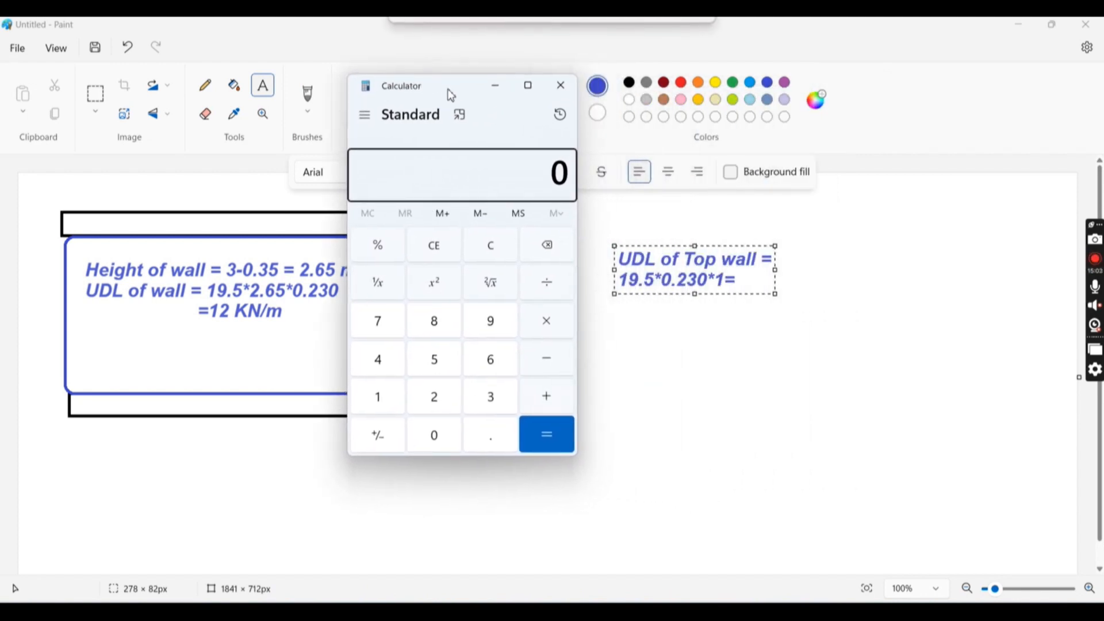
{"action": "type", "text": "19.5"}
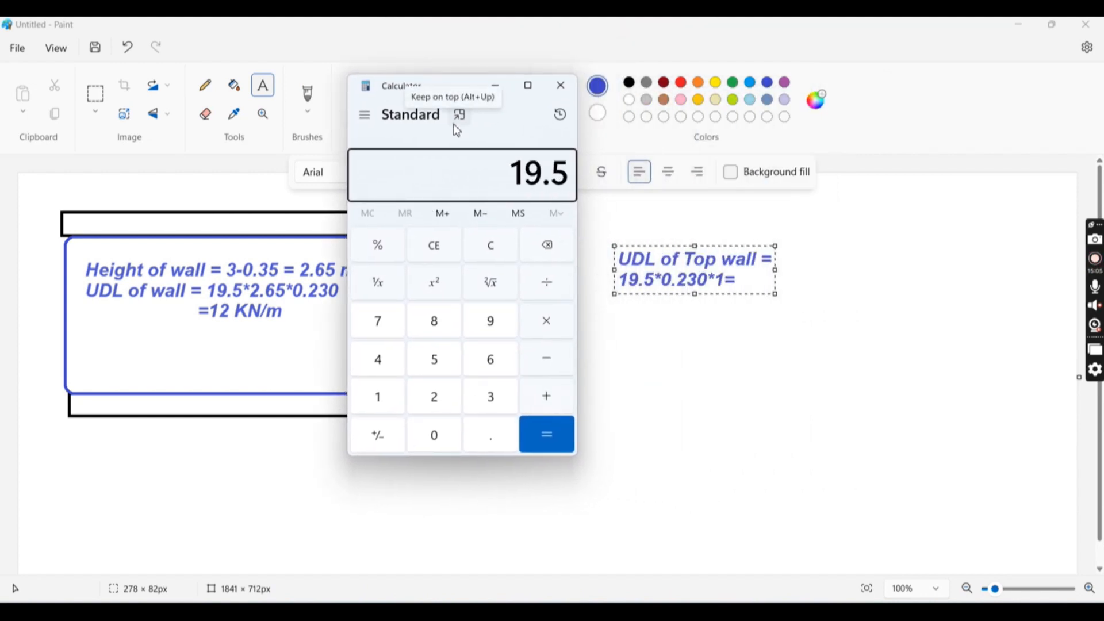
{"action": "type", "text": "*0.230"}
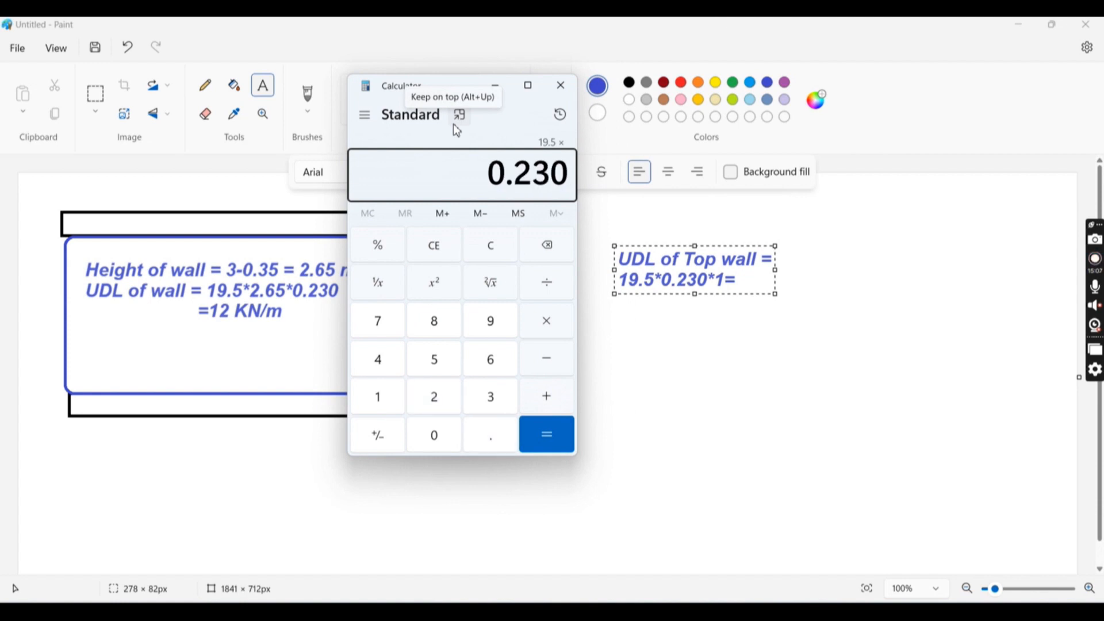
{"action": "key", "text": "Return"}
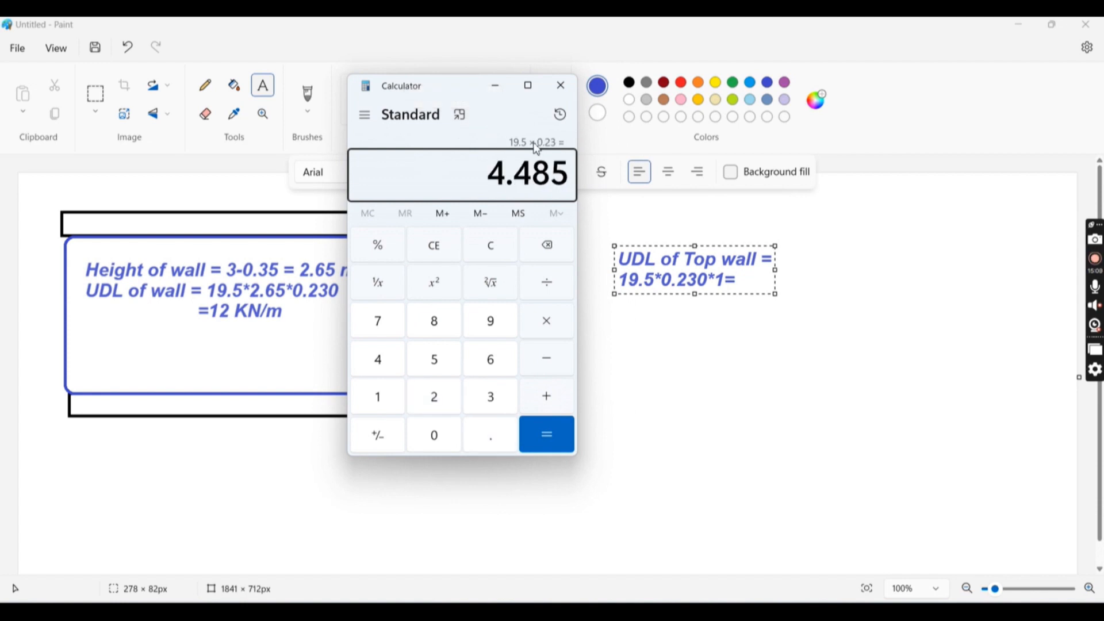
{"action": "left_click", "coordinate": [561, 87]}
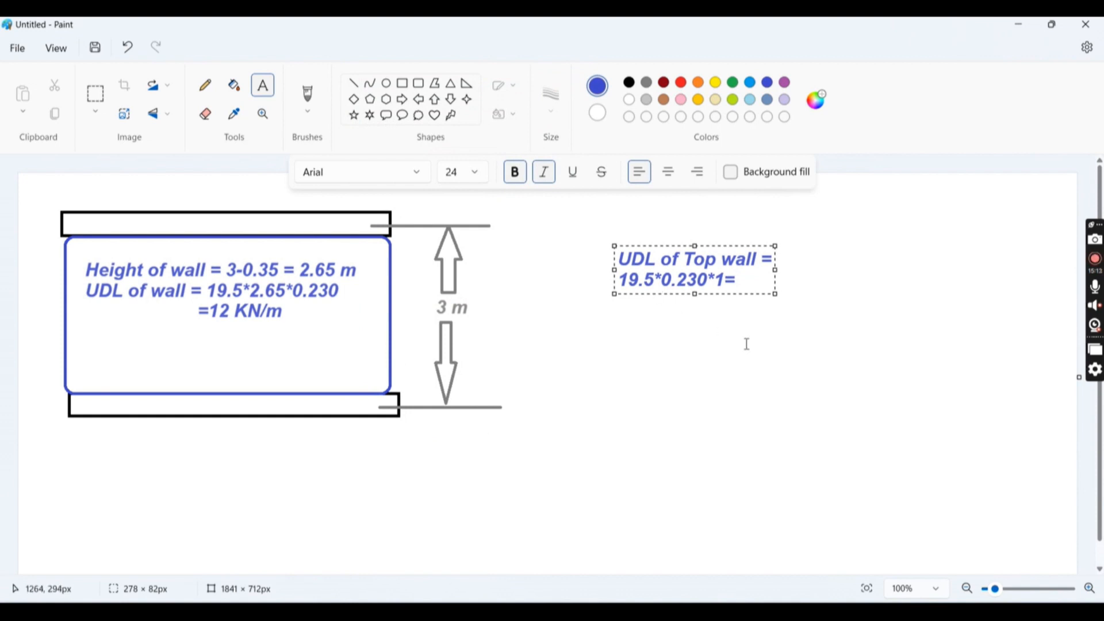
Step: Switch back to ETABS and select all 40 roof beams along every grid line in the Story4 plan view
{"action": "left_click", "coordinate": [1018, 26]}
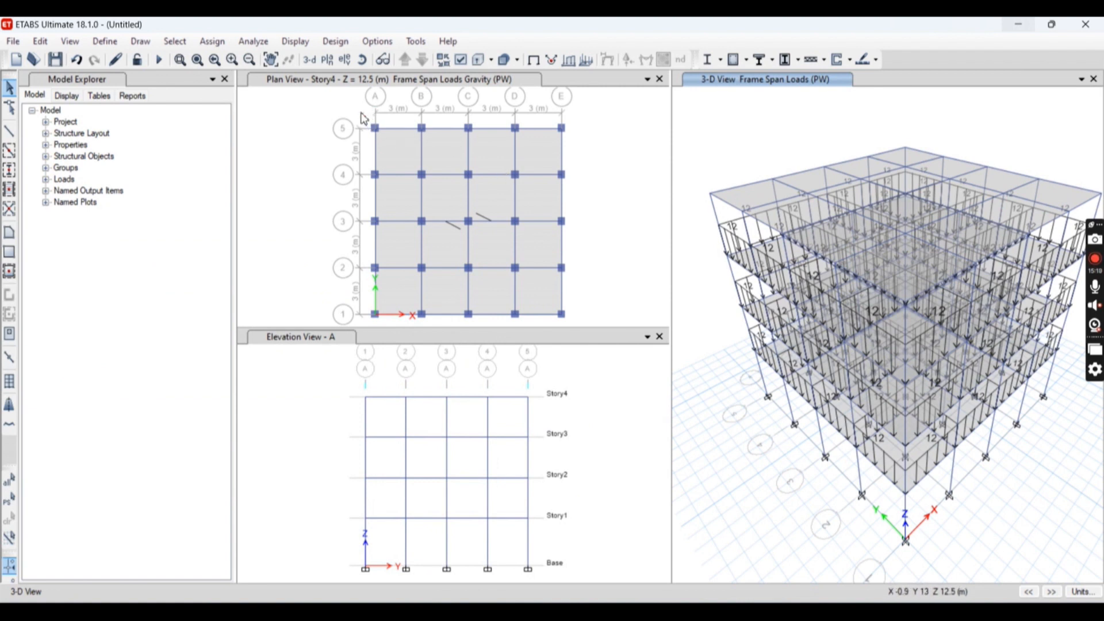
{"action": "left_click", "coordinate": [403, 130]}
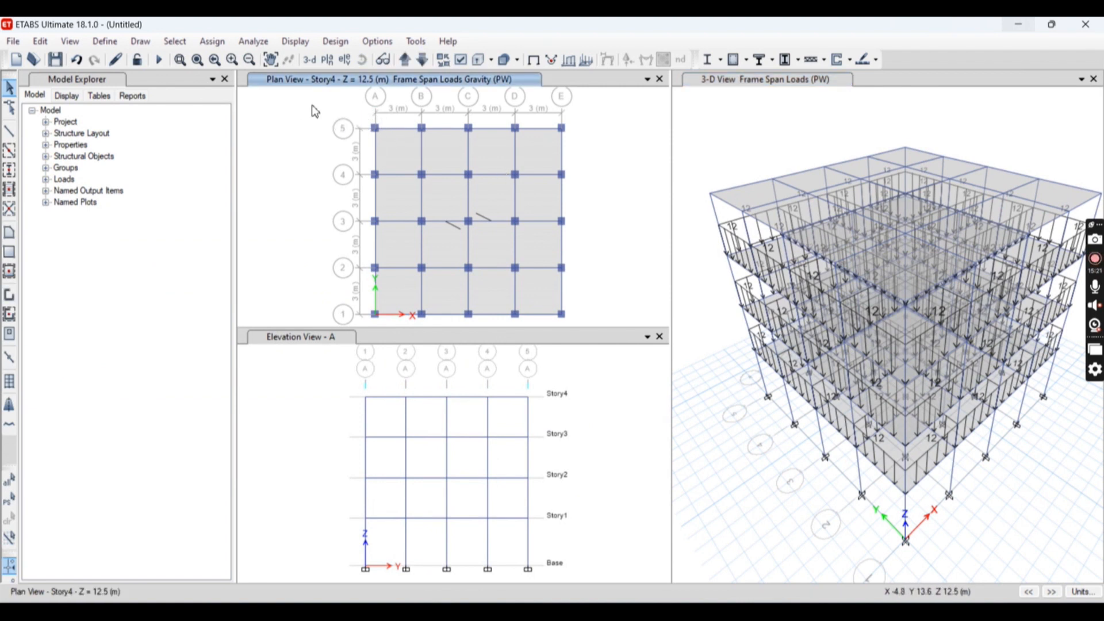
{"action": "left_click", "coordinate": [412, 130]}
{"action": "left_click", "coordinate": [497, 128]}
{"action": "left_click", "coordinate": [536, 129]}
{"action": "left_click", "coordinate": [515, 151]}
{"action": "left_click", "coordinate": [469, 156]}
{"action": "left_click", "coordinate": [423, 154]}
{"action": "left_click", "coordinate": [377, 157]}
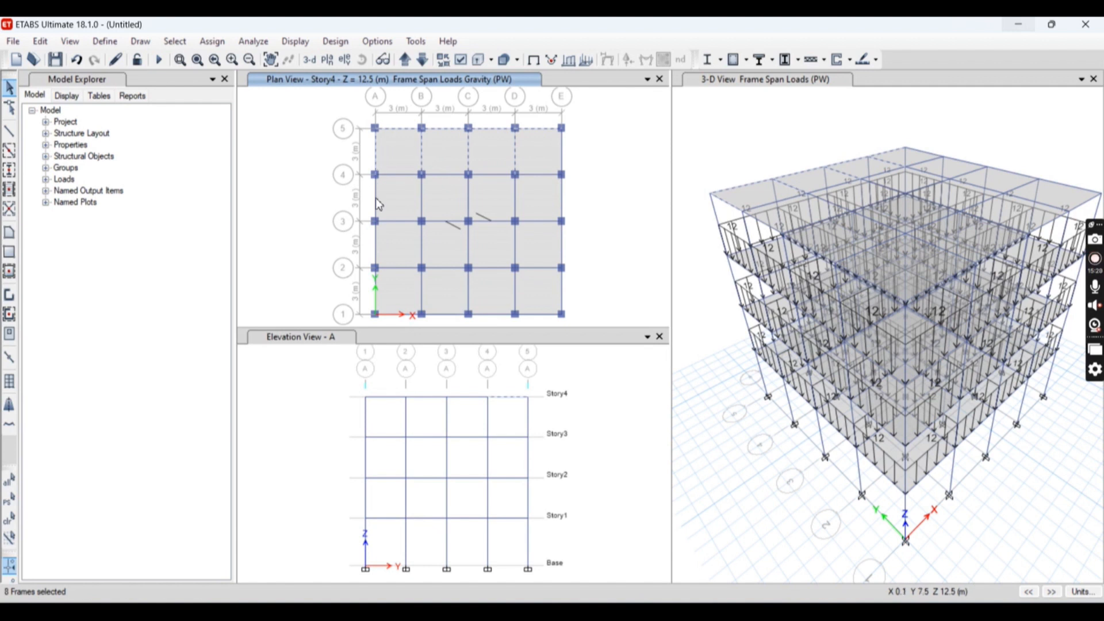
{"action": "left_click", "coordinate": [471, 200]}
{"action": "left_click", "coordinate": [514, 199]}
{"action": "left_click", "coordinate": [562, 202]}
{"action": "left_click", "coordinate": [532, 176]}
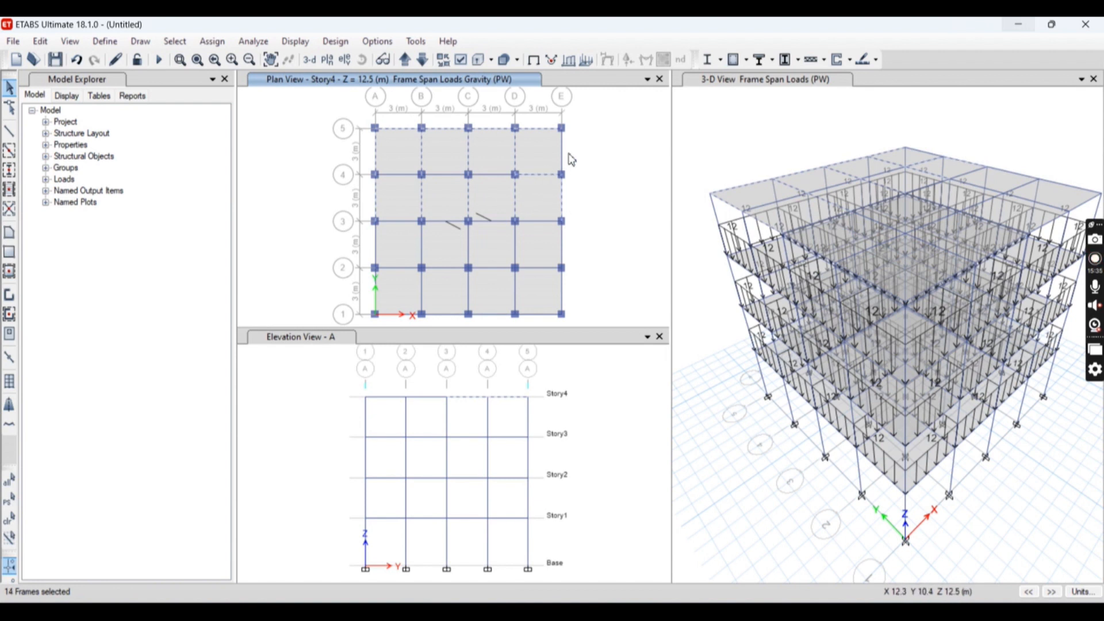
{"action": "left_click", "coordinate": [561, 153]}
{"action": "left_click", "coordinate": [406, 174]}
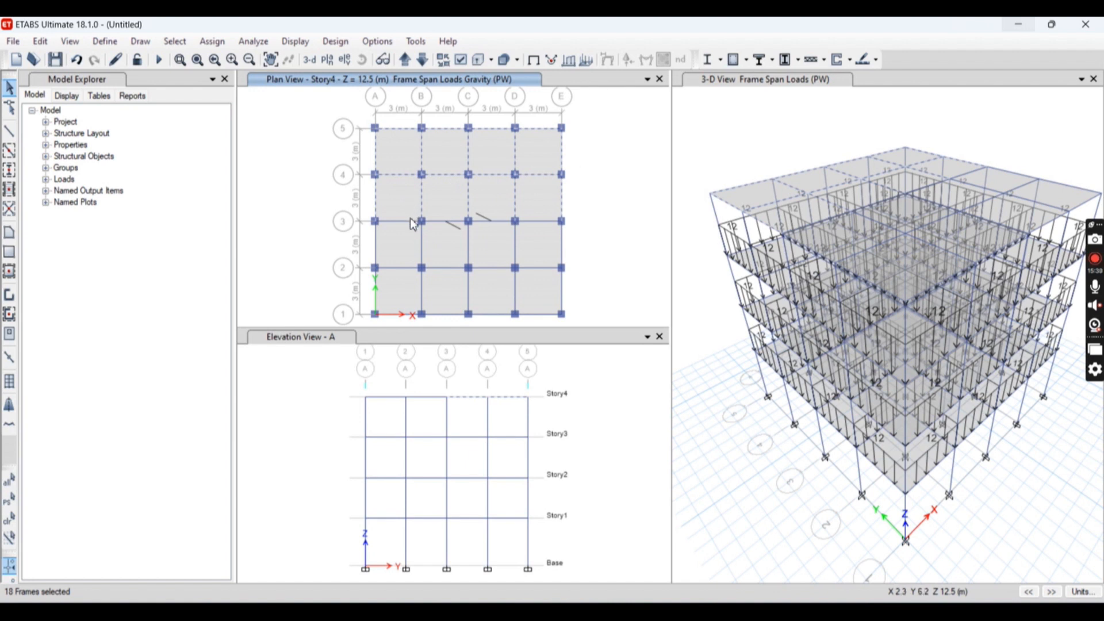
{"action": "left_click", "coordinate": [375, 250]}
{"action": "left_click", "coordinate": [403, 267]}
{"action": "left_click", "coordinate": [422, 248]}
{"action": "left_click", "coordinate": [450, 221]}
{"action": "left_click", "coordinate": [498, 220]}
{"action": "left_click", "coordinate": [532, 221]}
{"action": "left_click", "coordinate": [562, 244]}
{"action": "left_click", "coordinate": [515, 253]}
{"action": "left_click", "coordinate": [468, 249]}
{"action": "left_click", "coordinate": [440, 268]}
{"action": "left_click", "coordinate": [489, 269]}
{"action": "left_click", "coordinate": [540, 267]}
{"action": "left_click", "coordinate": [561, 285]}
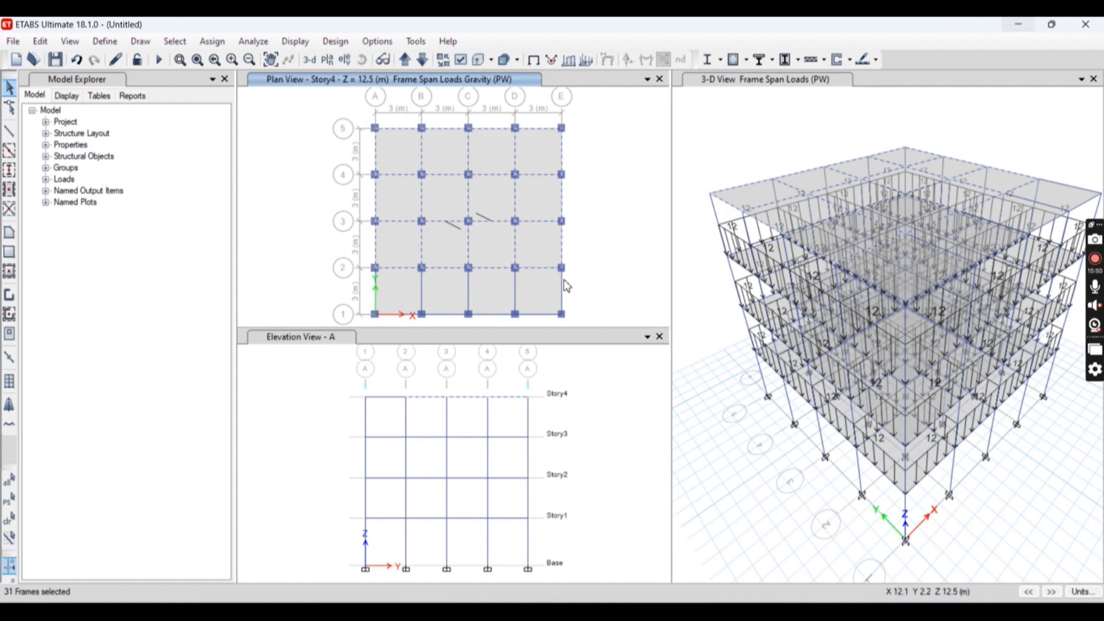
{"action": "left_click", "coordinate": [540, 314]}
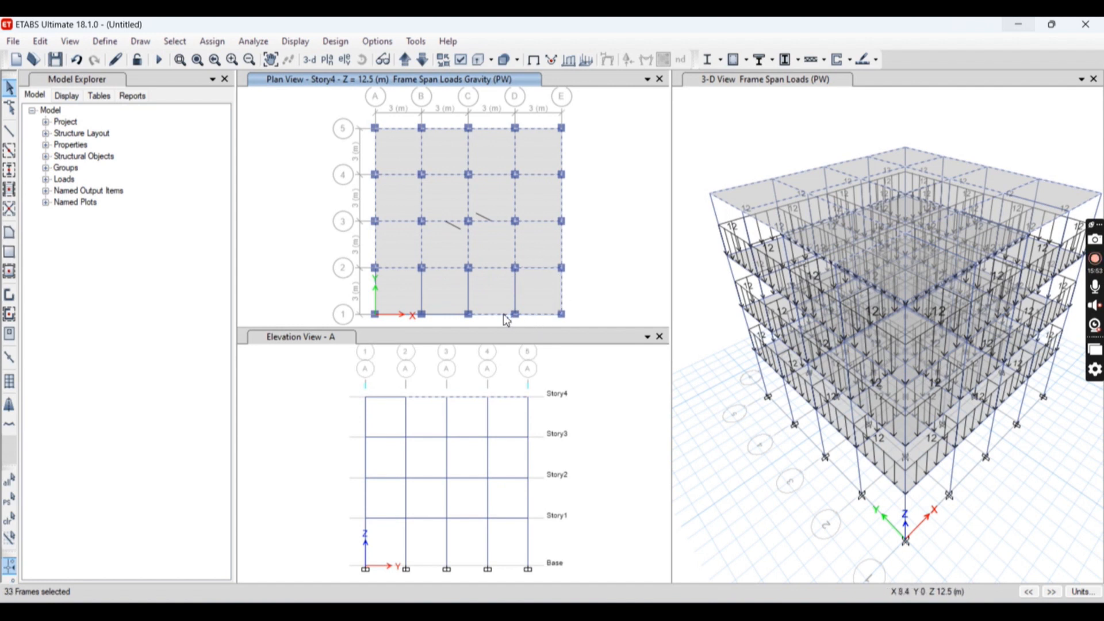
{"action": "left_click", "coordinate": [469, 292]}
{"action": "left_click", "coordinate": [515, 292]}
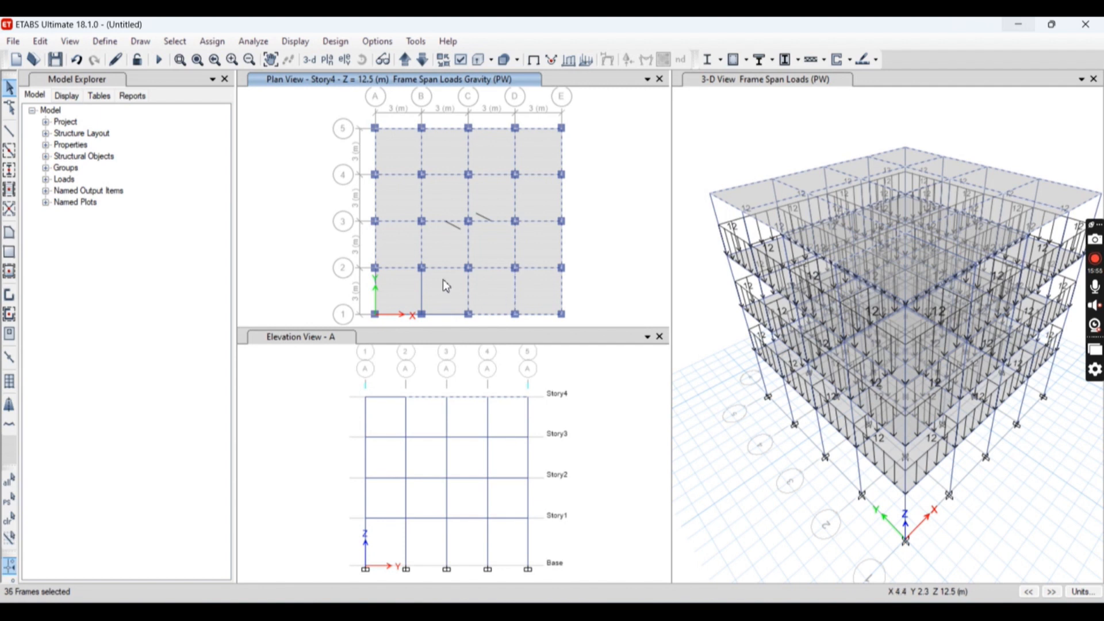
{"action": "left_click", "coordinate": [424, 278]}
{"action": "left_click", "coordinate": [403, 314]}
{"action": "left_click", "coordinate": [374, 296]}
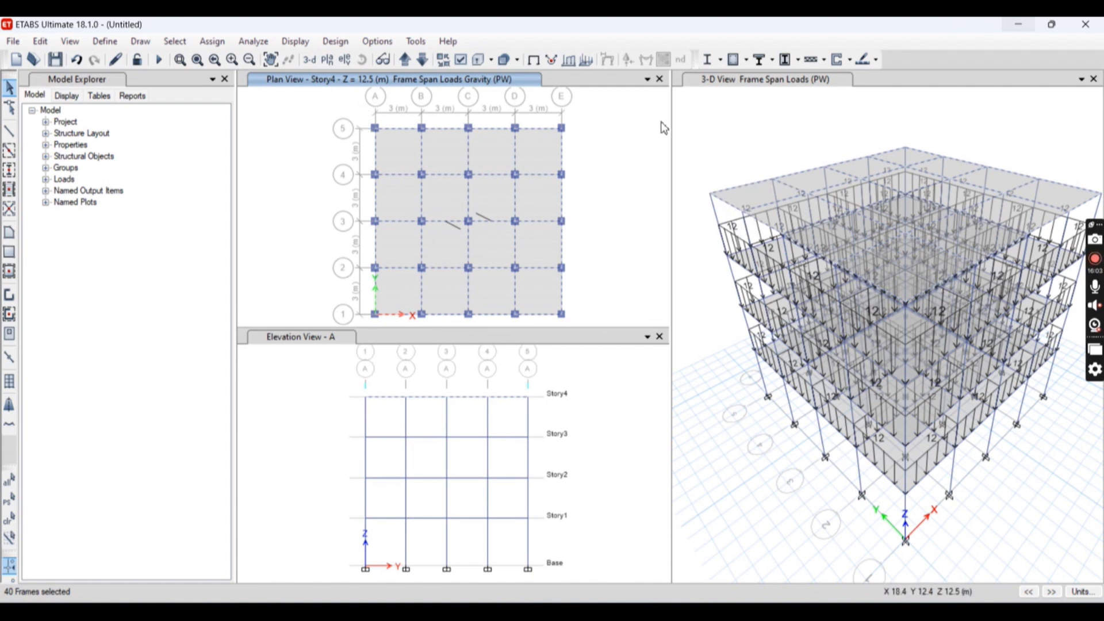
Step: Assign a uniform gravity load of 4.5 kN/m under the PW pattern to the selected roof beams, replacing existing loads
{"action": "left_click", "coordinate": [212, 41]}
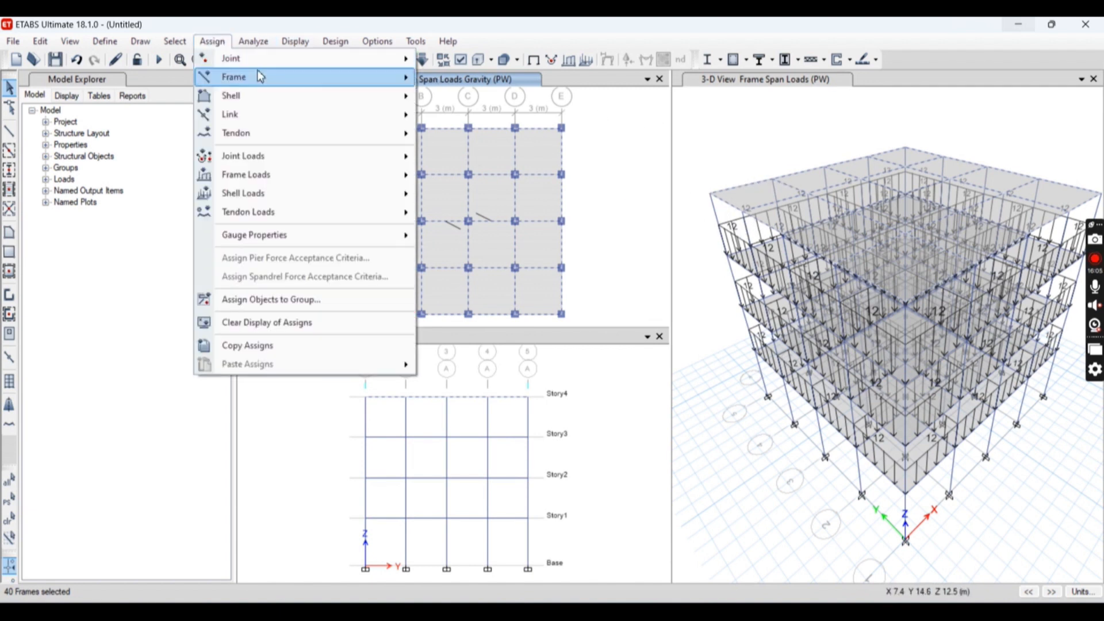
{"action": "mouse_move", "coordinate": [363, 174]}
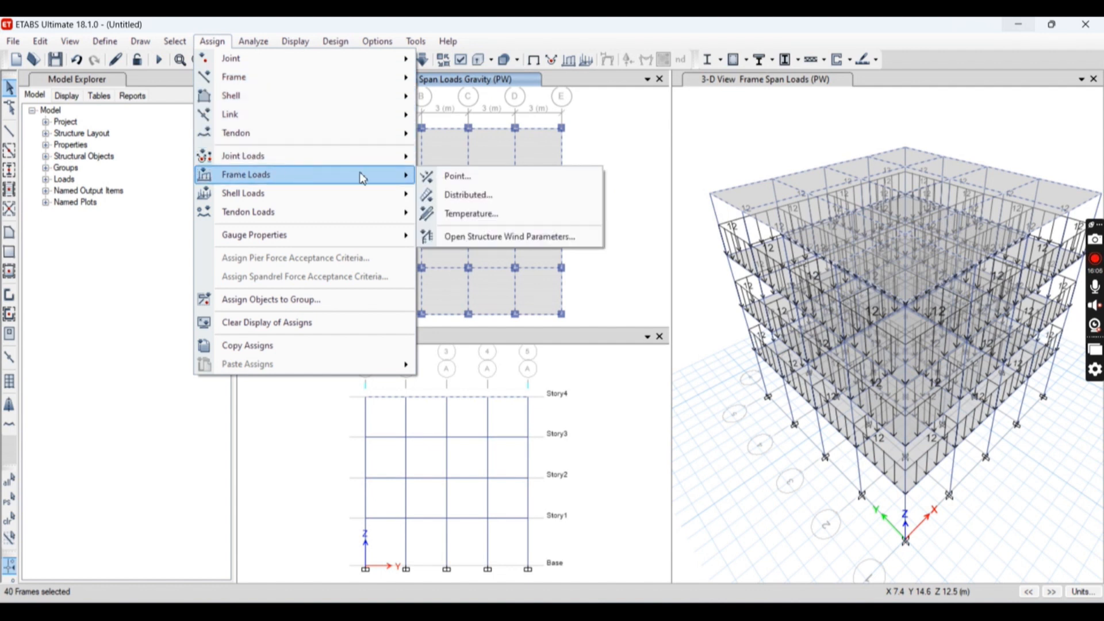
{"action": "left_click", "coordinate": [468, 195]}
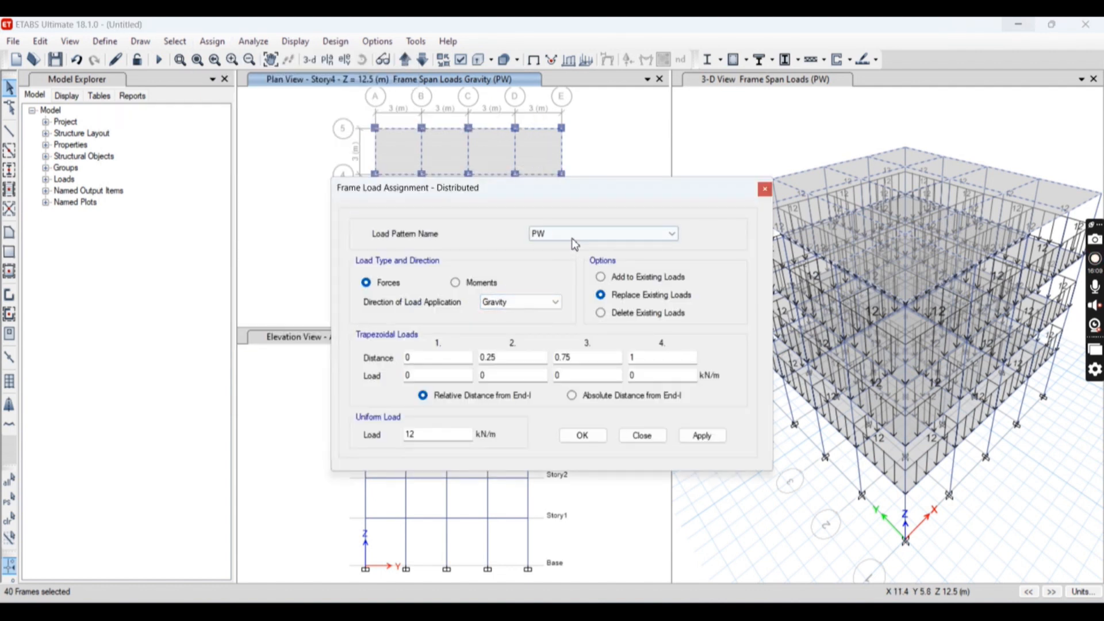
{"action": "left_click_drag", "start_coordinate": [424, 434], "coordinate": [353, 437]}
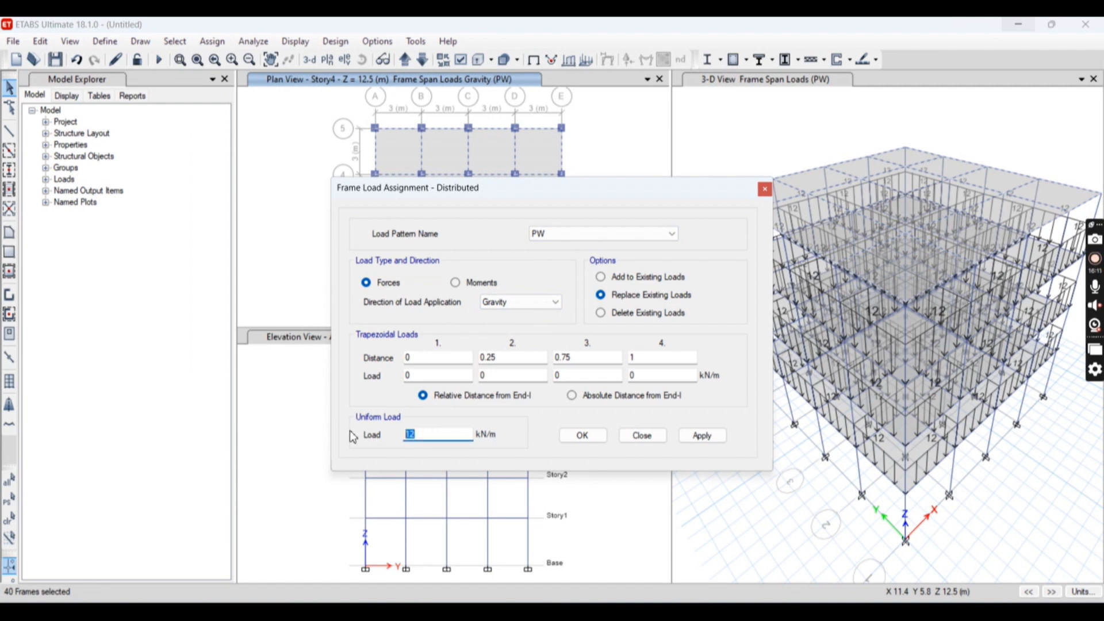
{"action": "type", "text": "4.5"}
{"action": "left_click", "coordinate": [704, 435]}
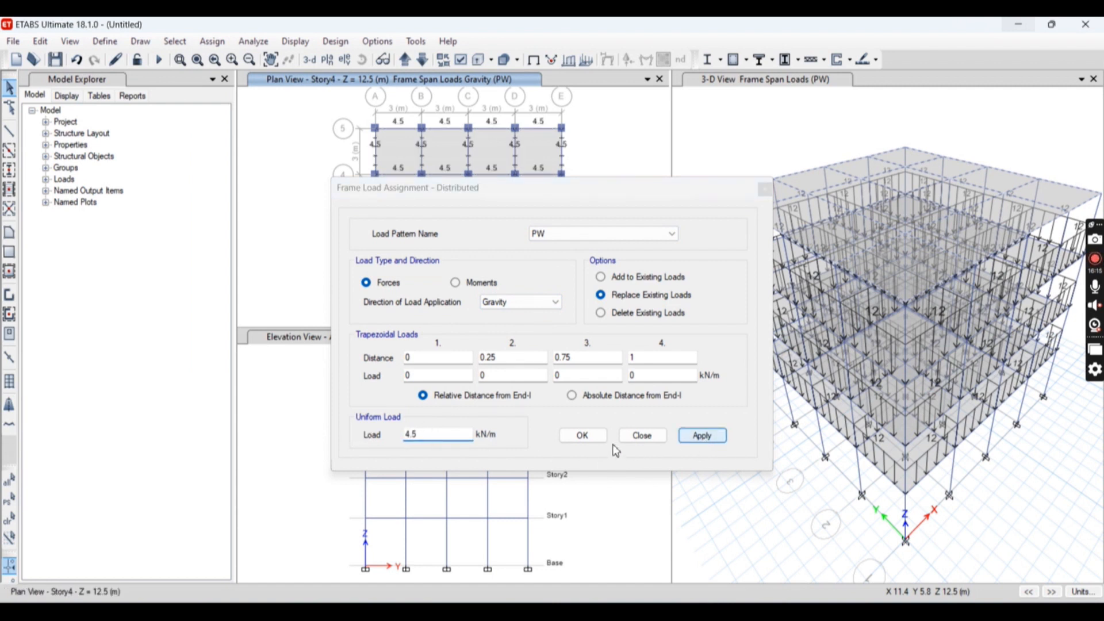
{"action": "left_click", "coordinate": [581, 440]}
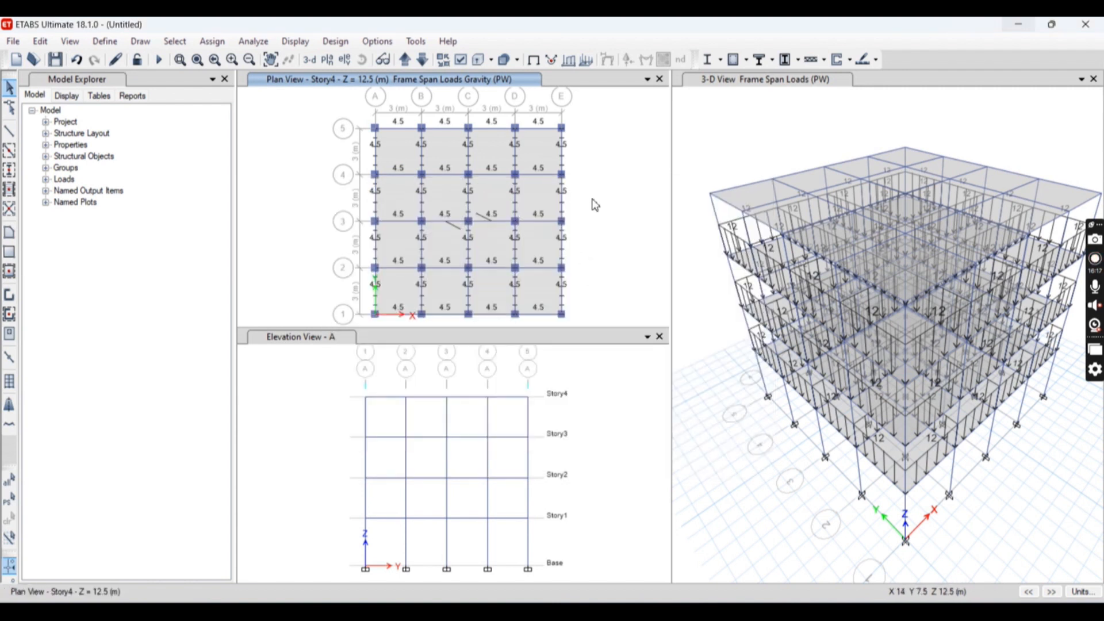
Step: Display the PW span loads on the frames in the 3-D view, with joint loads and loading values included
{"action": "left_click", "coordinate": [742, 142]}
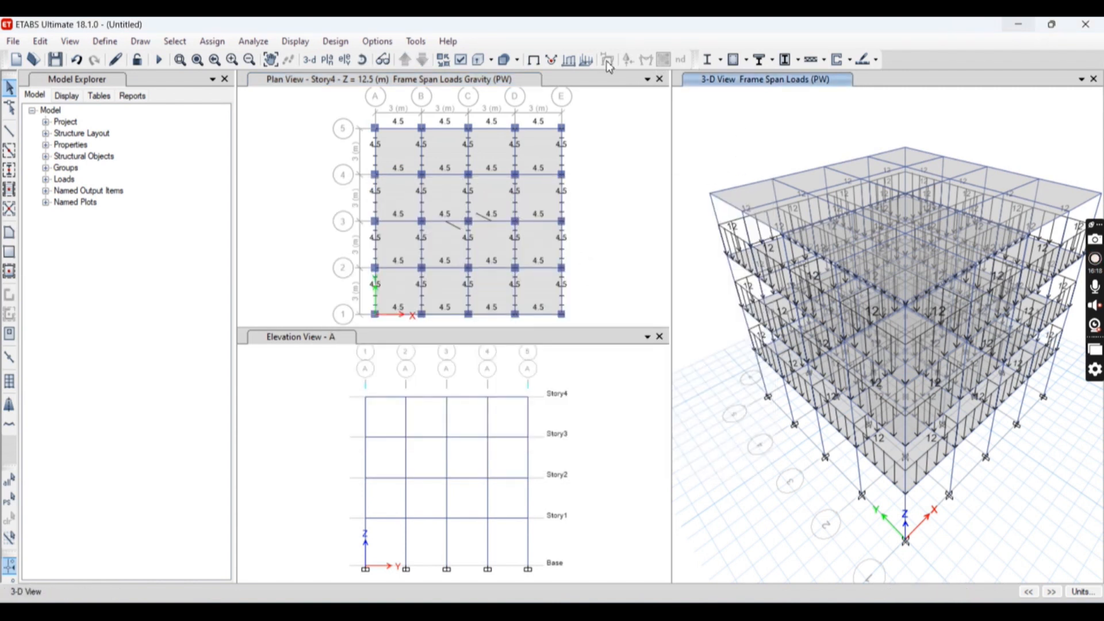
{"action": "left_click", "coordinate": [568, 59]}
{"action": "left_click", "coordinate": [607, 432]}
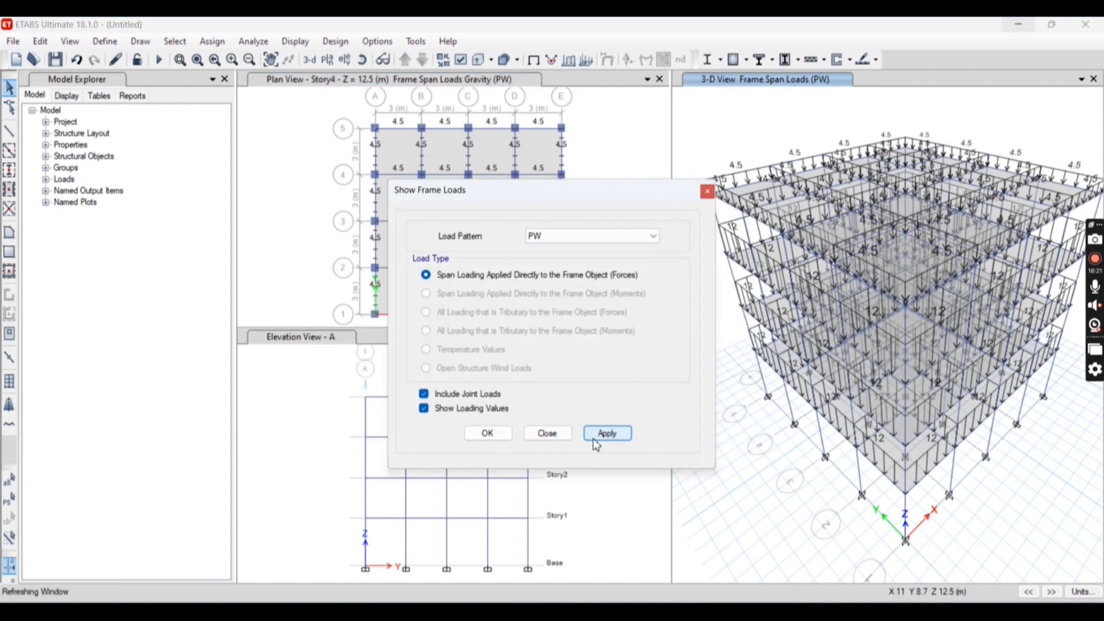
{"action": "left_click", "coordinate": [487, 433]}
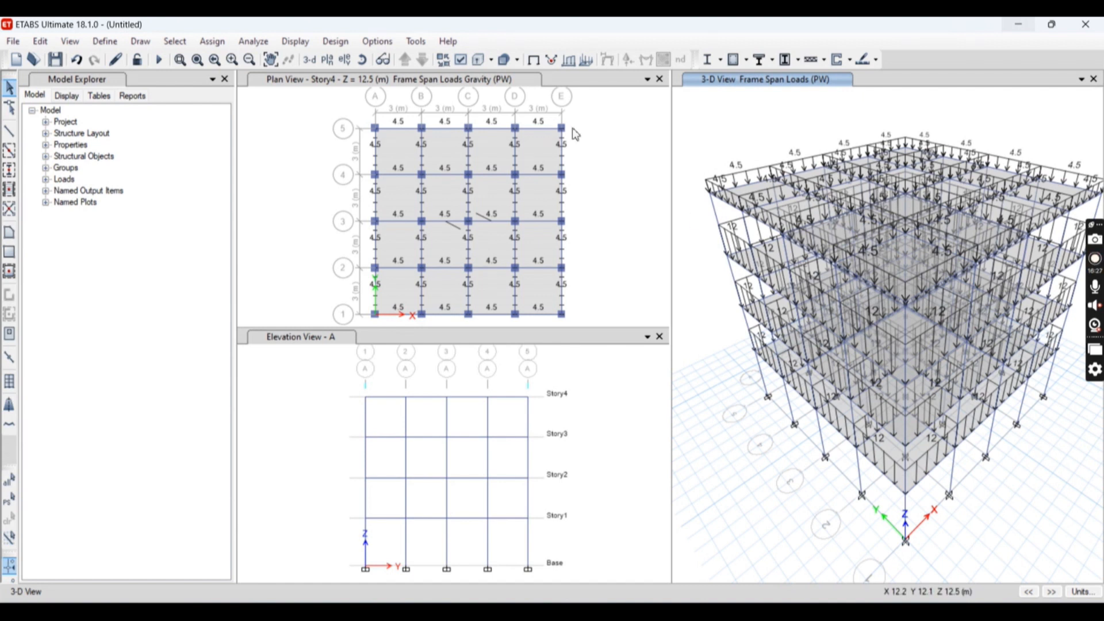
Step: Remove the frame load display from both the Story4 plan view and the 3-D view, showing the plain model
{"action": "left_click", "coordinate": [591, 135]}
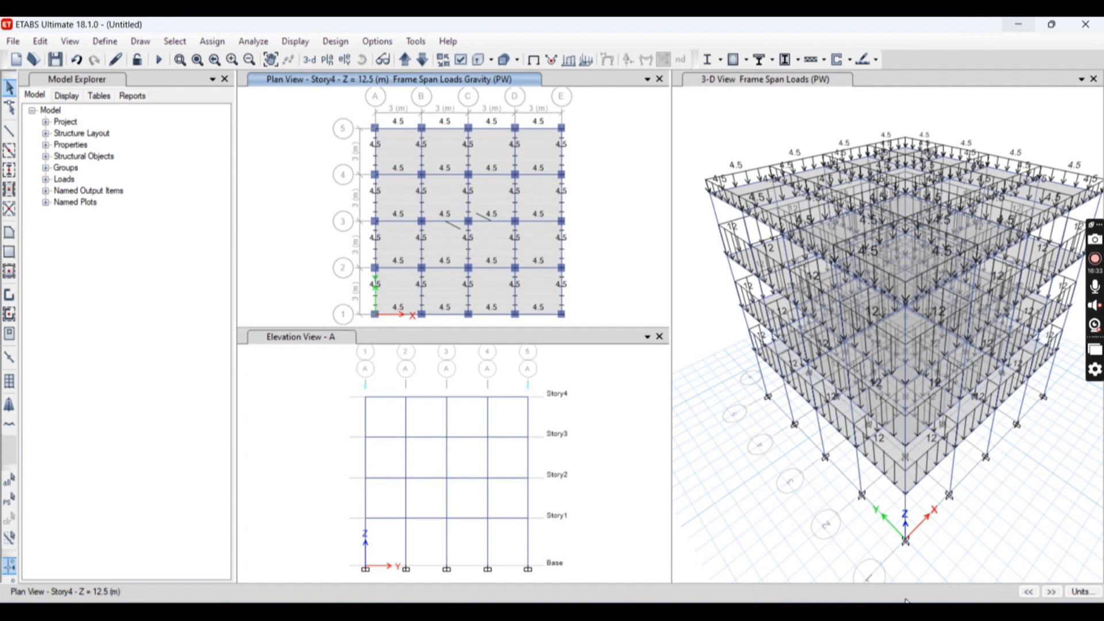
{"action": "left_click", "coordinate": [639, 451]}
{"action": "left_click", "coordinate": [623, 283]}
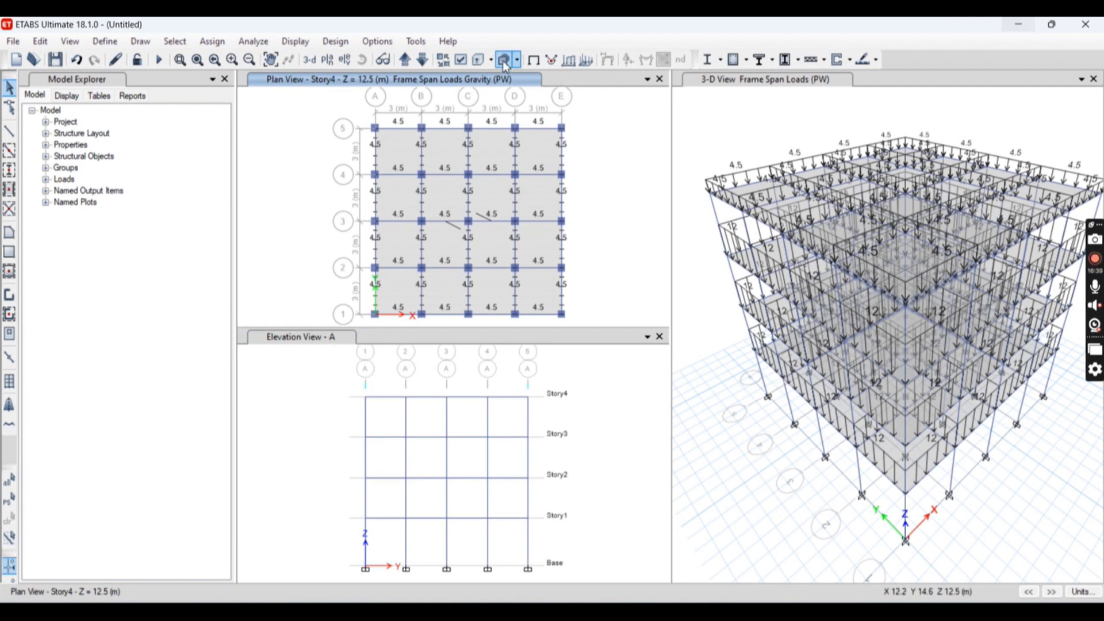
{"action": "left_click", "coordinate": [527, 67]}
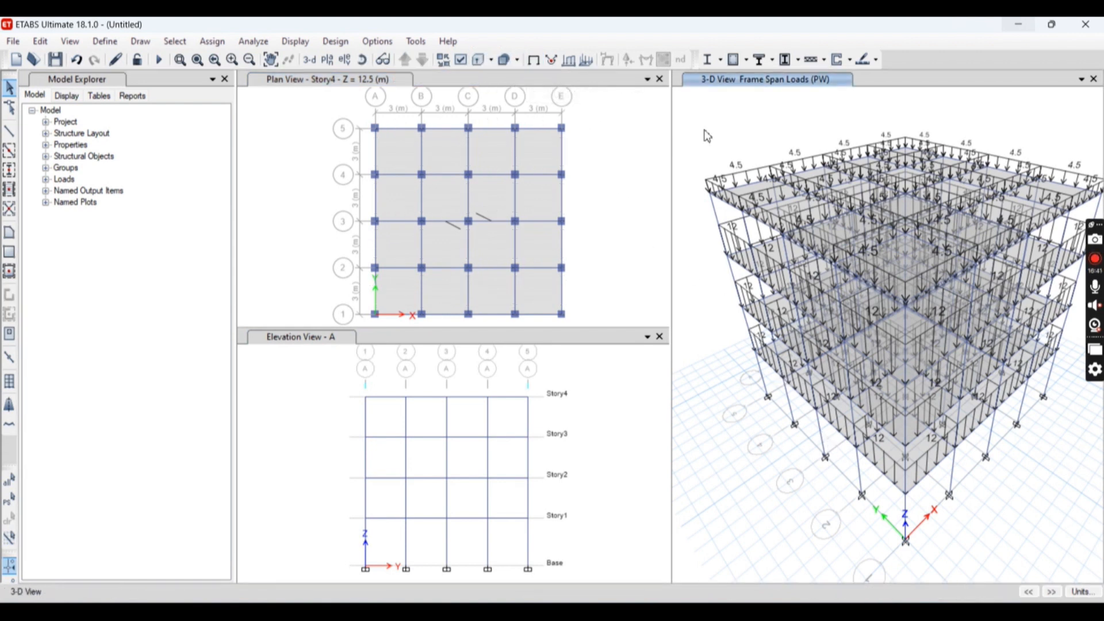
{"action": "left_click", "coordinate": [533, 59]}
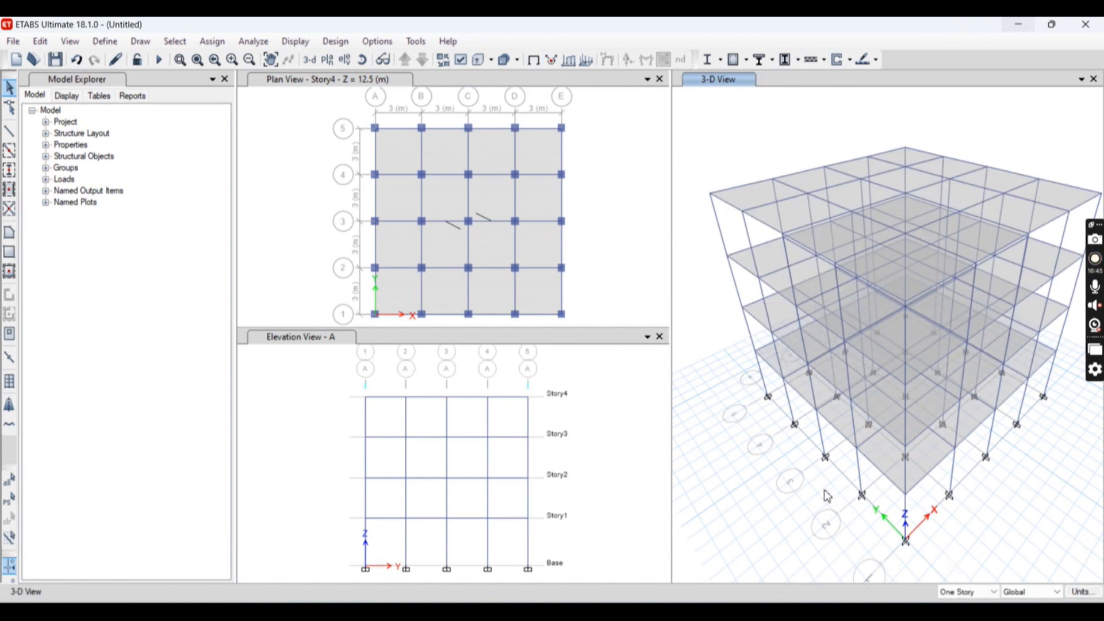
Step: Set the story scope to All Stories and select the floor slabs on all four stories
{"action": "left_click", "coordinate": [949, 592]}
{"action": "left_click", "coordinate": [968, 601]}
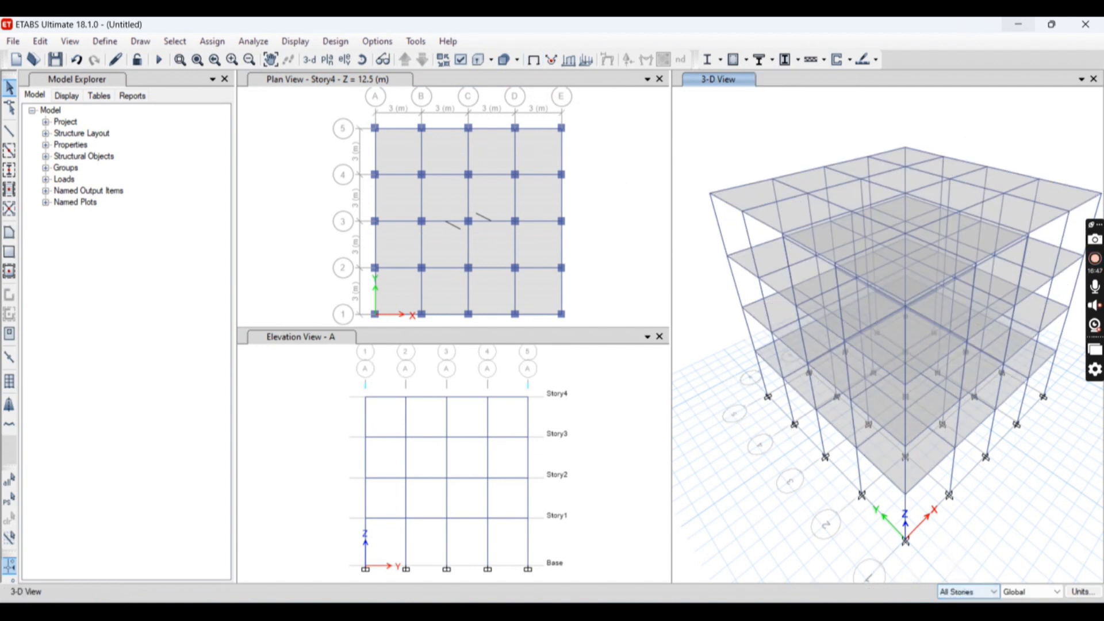
{"action": "left_click", "coordinate": [751, 203]}
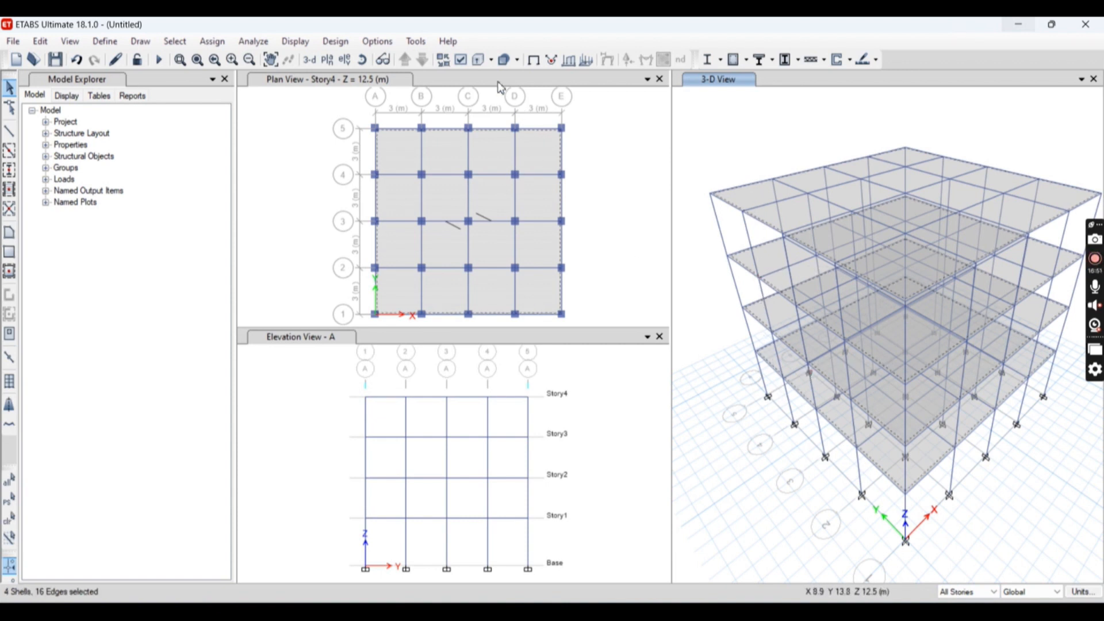
Step: Assign a uniform gravity shell load of 4 kN/m² under the Live pattern to the selected slabs, replacing existing loads
{"action": "left_click", "coordinate": [212, 41]}
{"action": "mouse_move", "coordinate": [315, 192]}
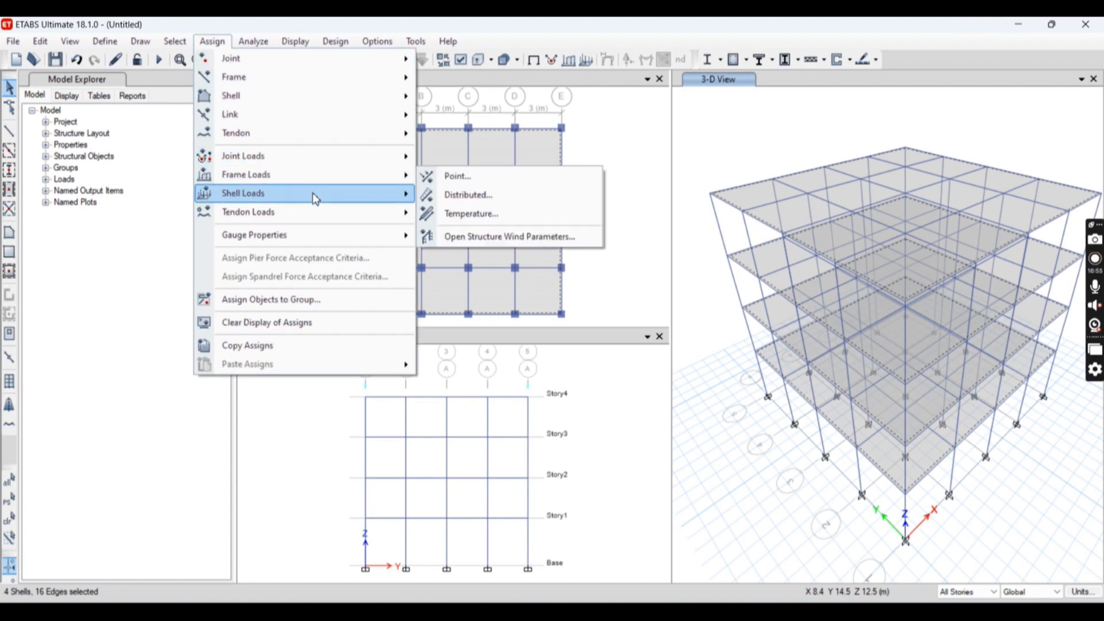
{"action": "left_click", "coordinate": [461, 214]}
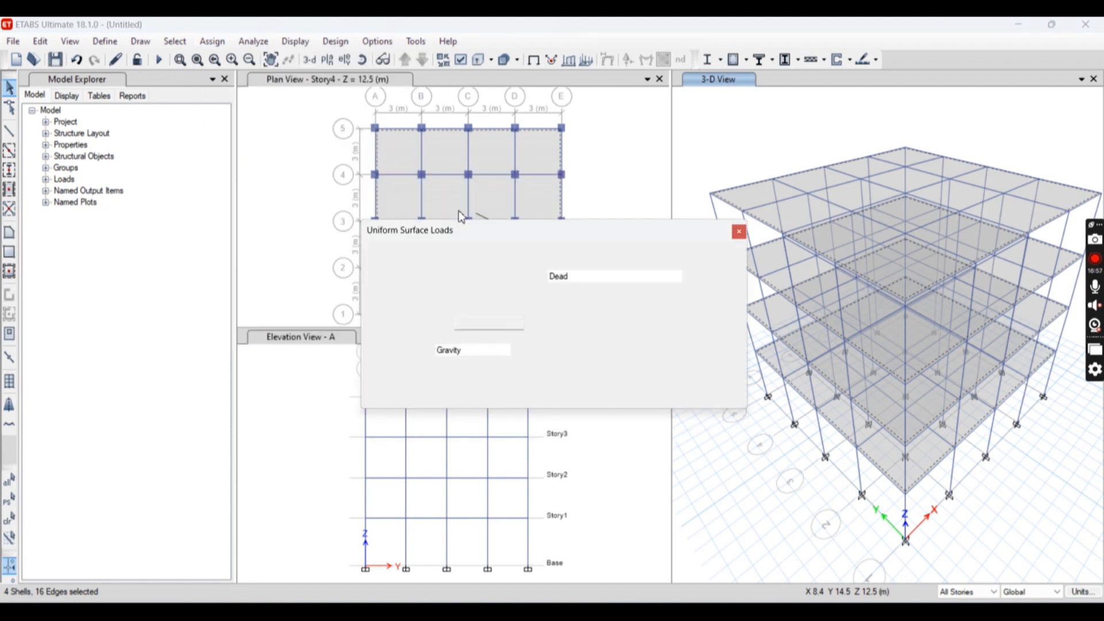
{"action": "left_click", "coordinate": [586, 277]}
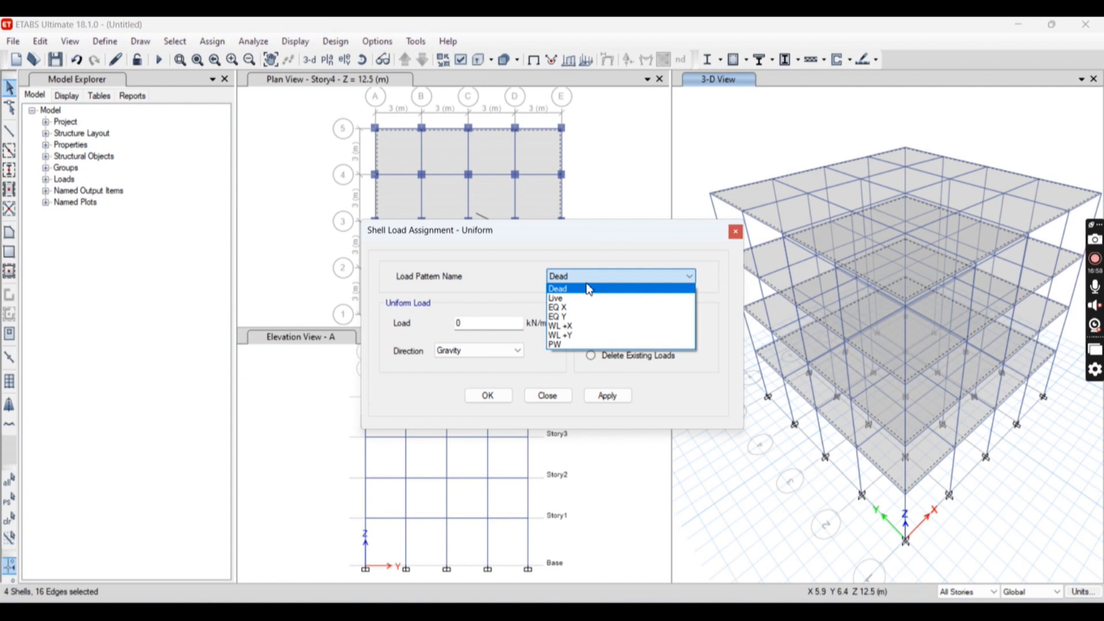
{"action": "left_click", "coordinate": [592, 298]}
{"action": "left_click_drag", "start_coordinate": [477, 322], "coordinate": [420, 315]}
{"action": "type", "text": "4"}
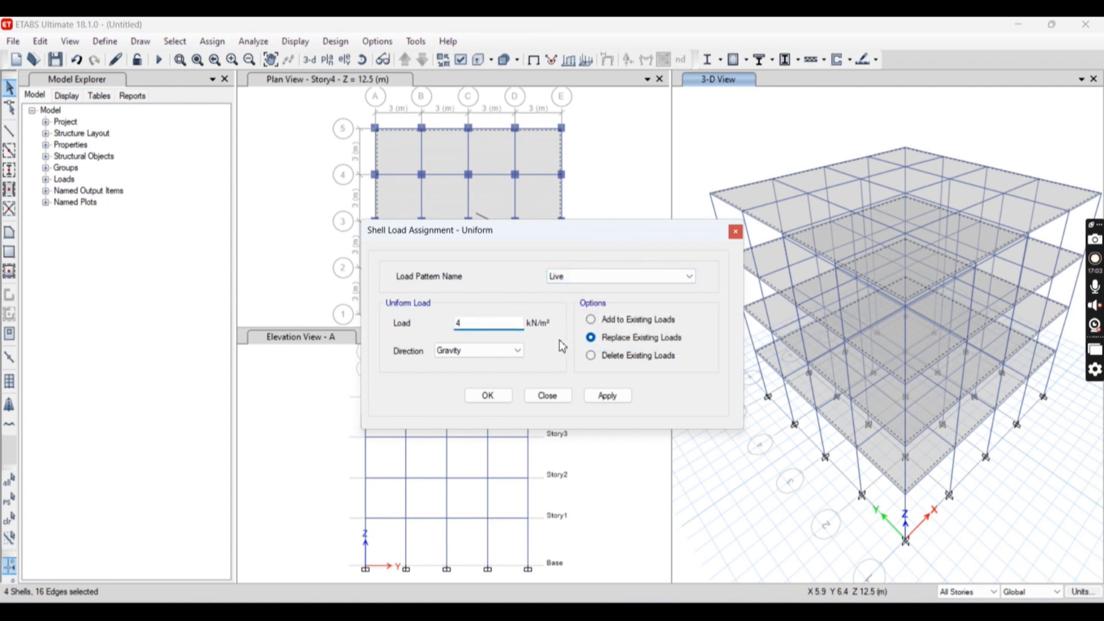
{"action": "left_click", "coordinate": [598, 321]}
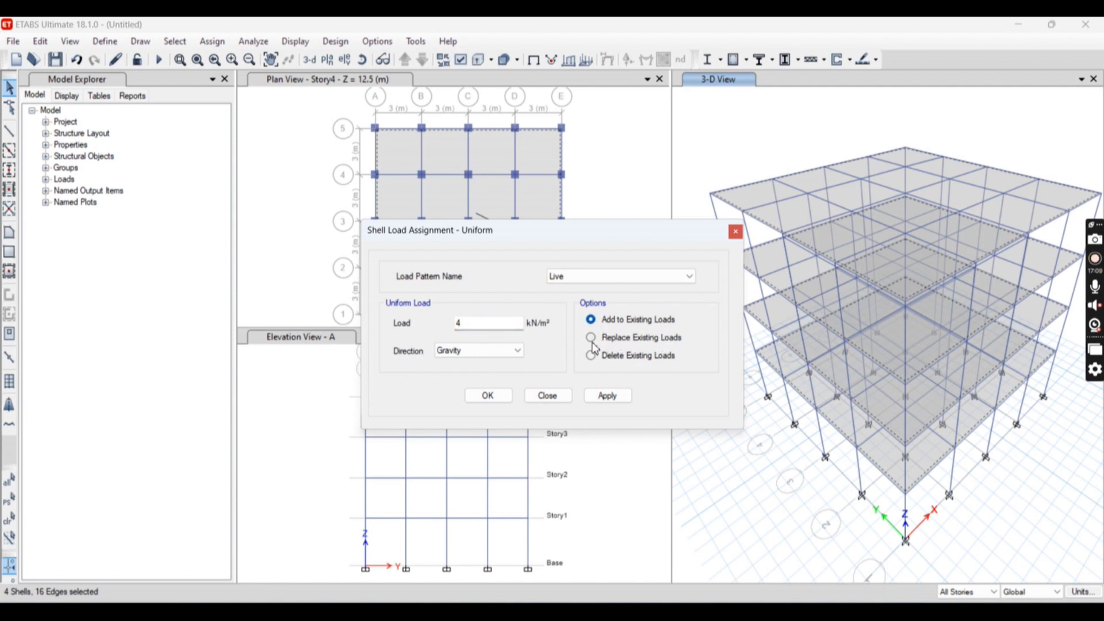
{"action": "left_click", "coordinate": [607, 396]}
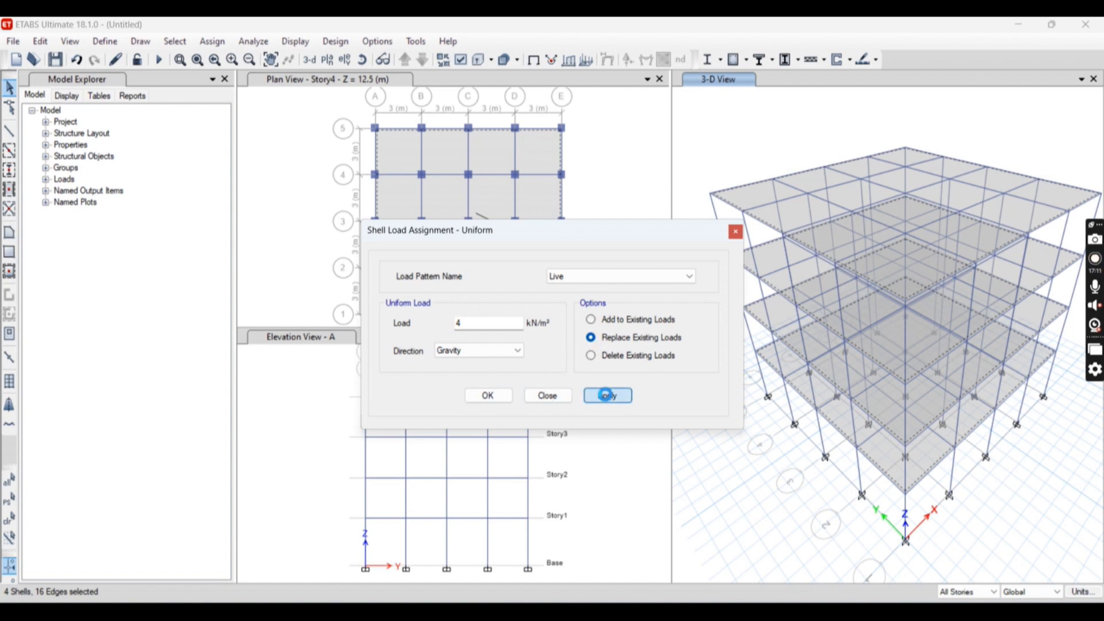
{"action": "left_click", "coordinate": [488, 395]}
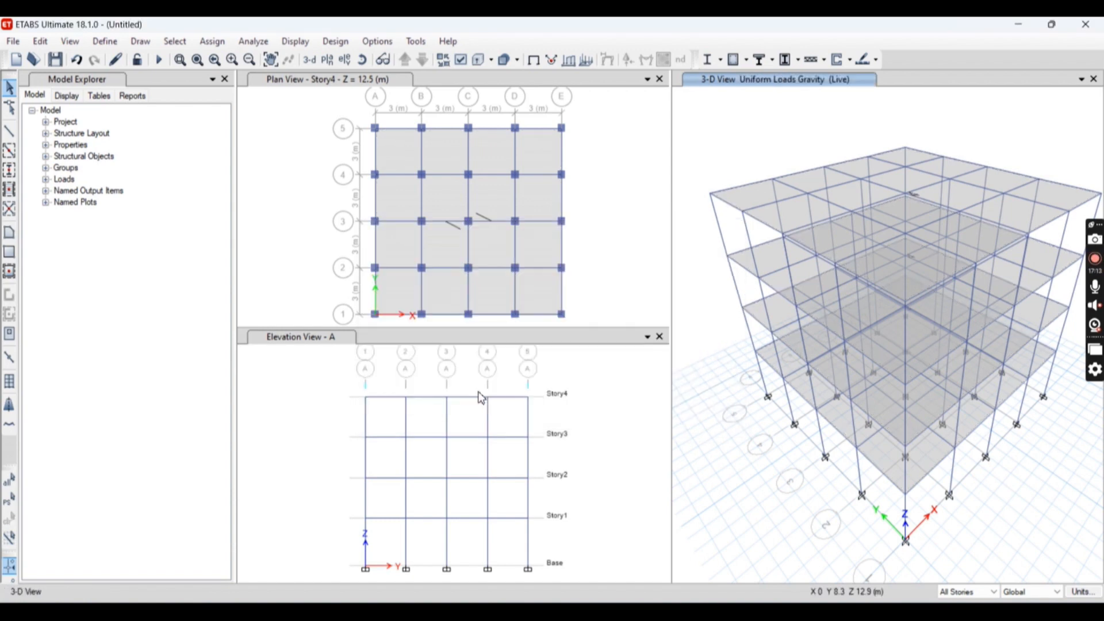
Step: Display the uniform gravity shell loads of the Live pattern on the Story4 plan view and inspect the load there
{"action": "scroll", "coordinate": [885, 219], "scroll_direction": "up", "scroll_amount": 5}
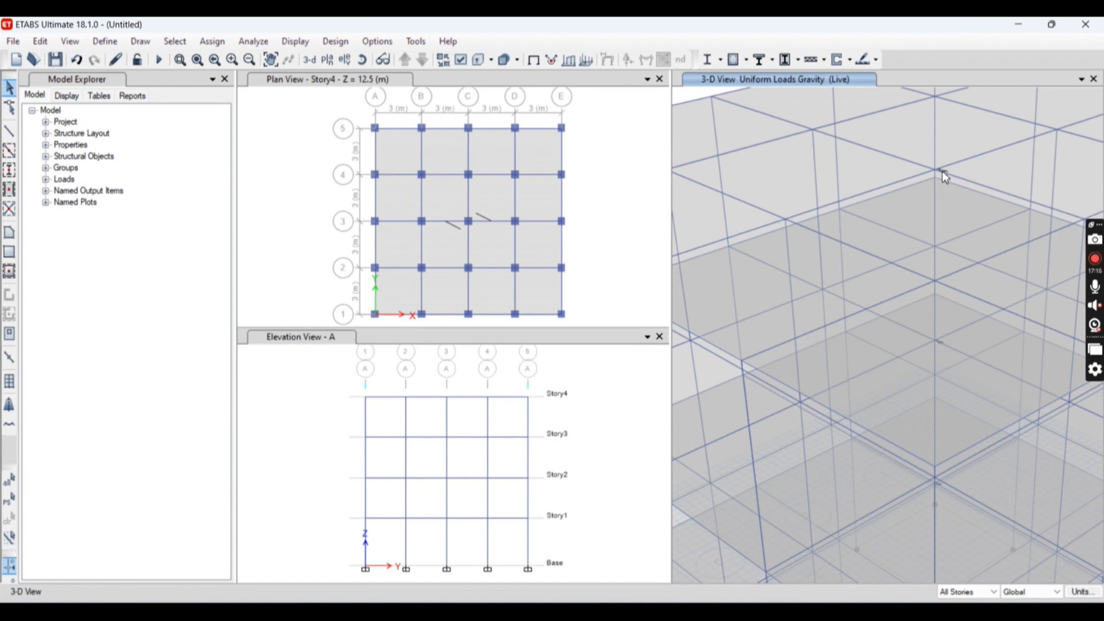
{"action": "scroll", "coordinate": [902, 478], "scroll_direction": "down", "scroll_amount": 5}
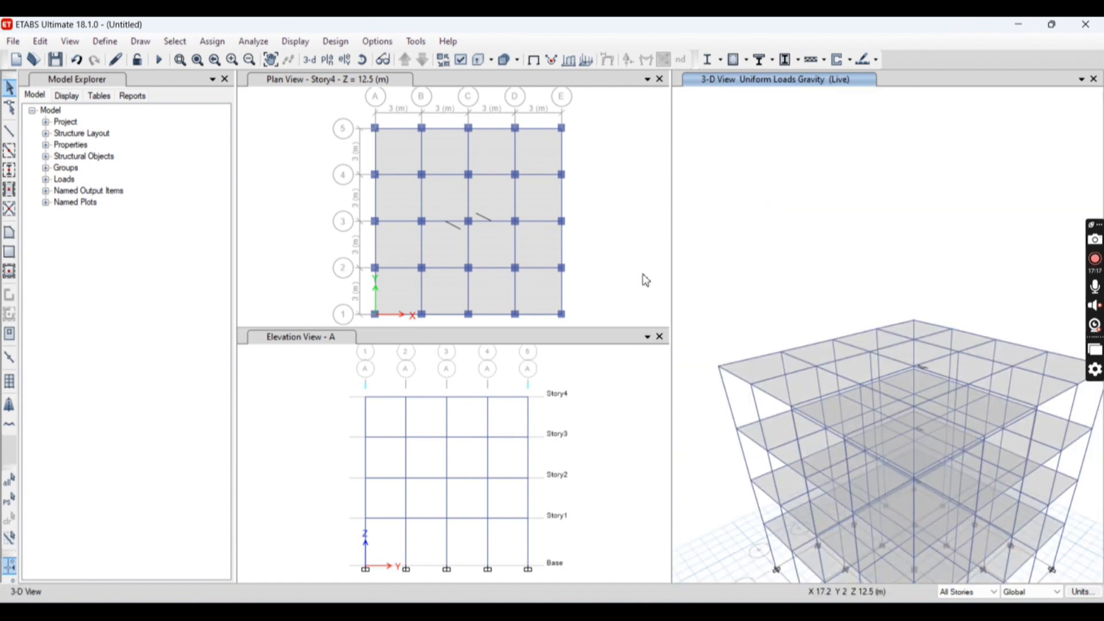
{"action": "left_click", "coordinate": [631, 228]}
{"action": "left_click", "coordinate": [585, 61]}
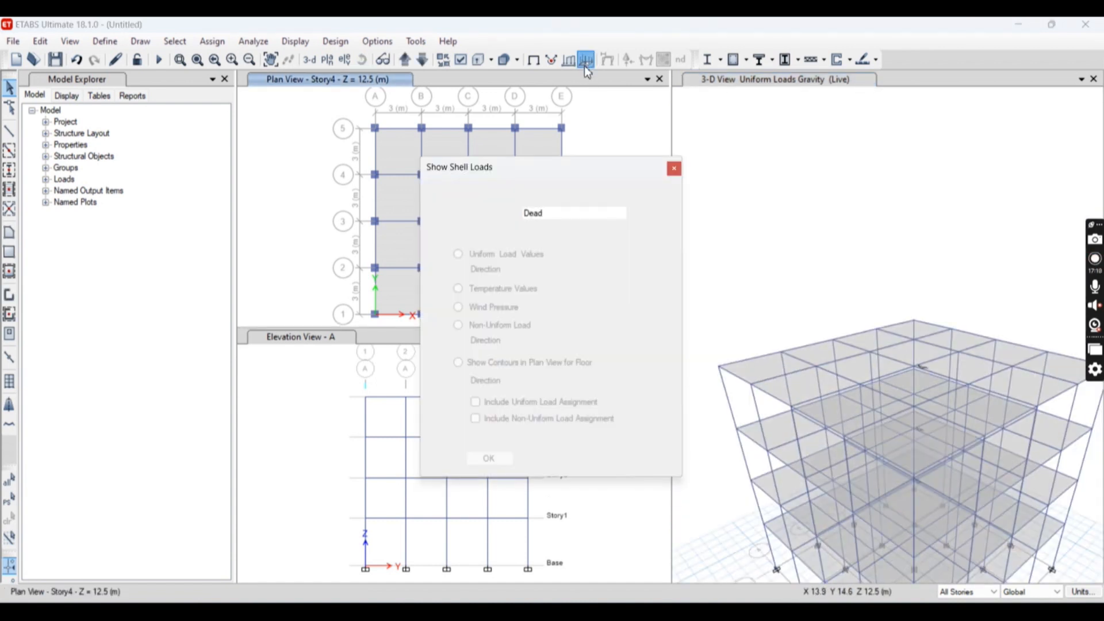
{"action": "left_click", "coordinate": [633, 213]}
{"action": "left_click", "coordinate": [624, 235]}
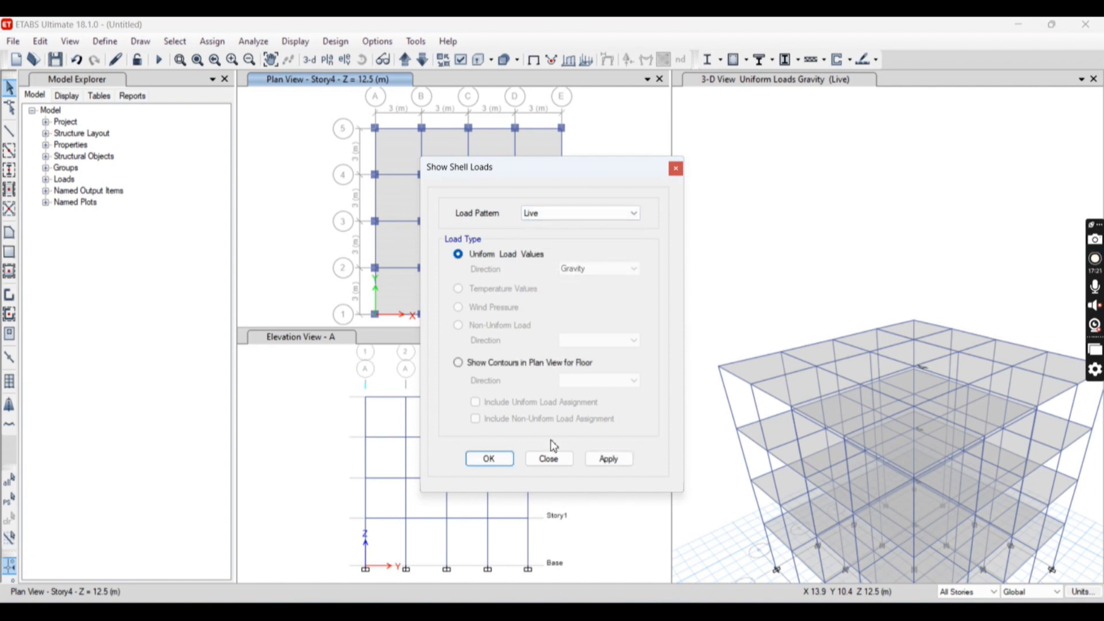
{"action": "left_click", "coordinate": [608, 459]}
{"action": "left_click_drag", "start_coordinate": [564, 166], "coordinate": [774, 169]}
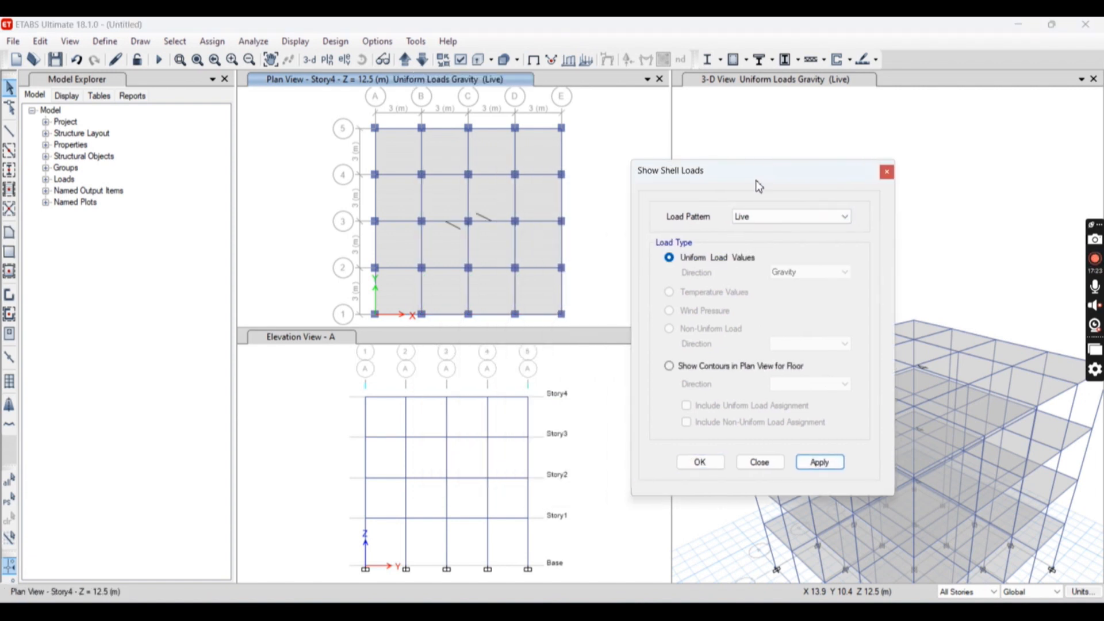
{"action": "scroll", "coordinate": [482, 212], "scroll_direction": "up", "scroll_amount": 5}
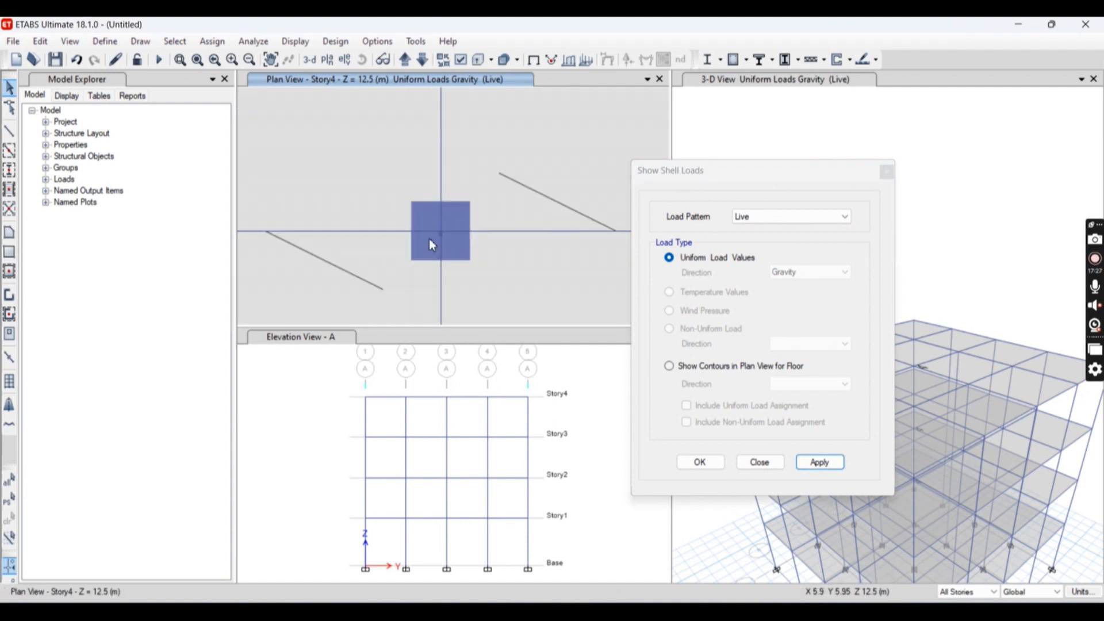
{"action": "scroll", "coordinate": [454, 254], "scroll_direction": "down", "scroll_amount": 5}
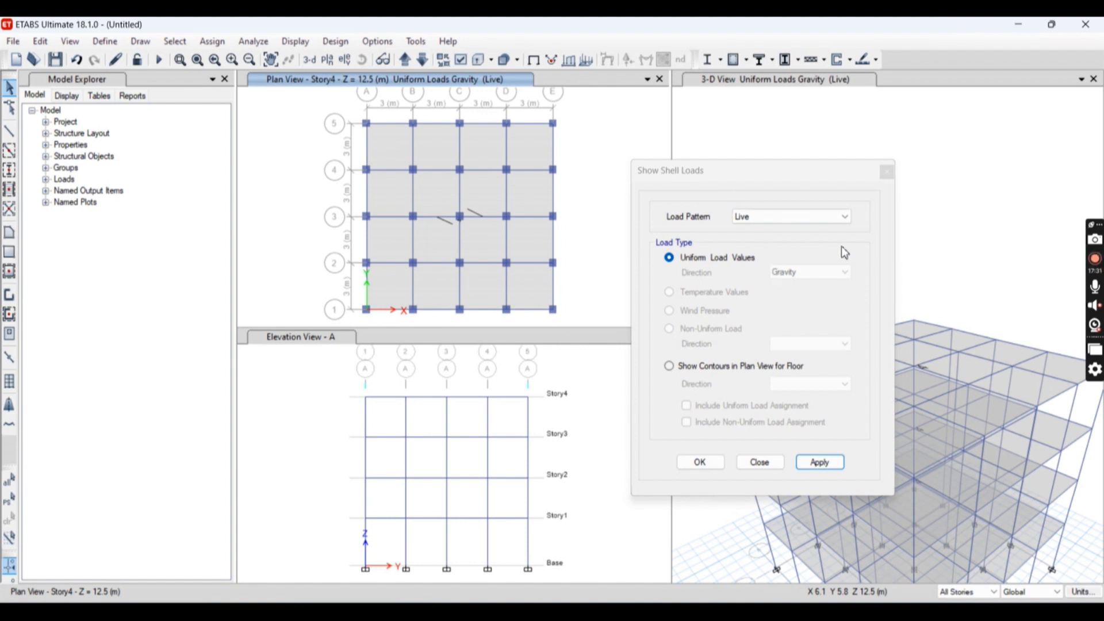
{"action": "left_click", "coordinate": [778, 461]}
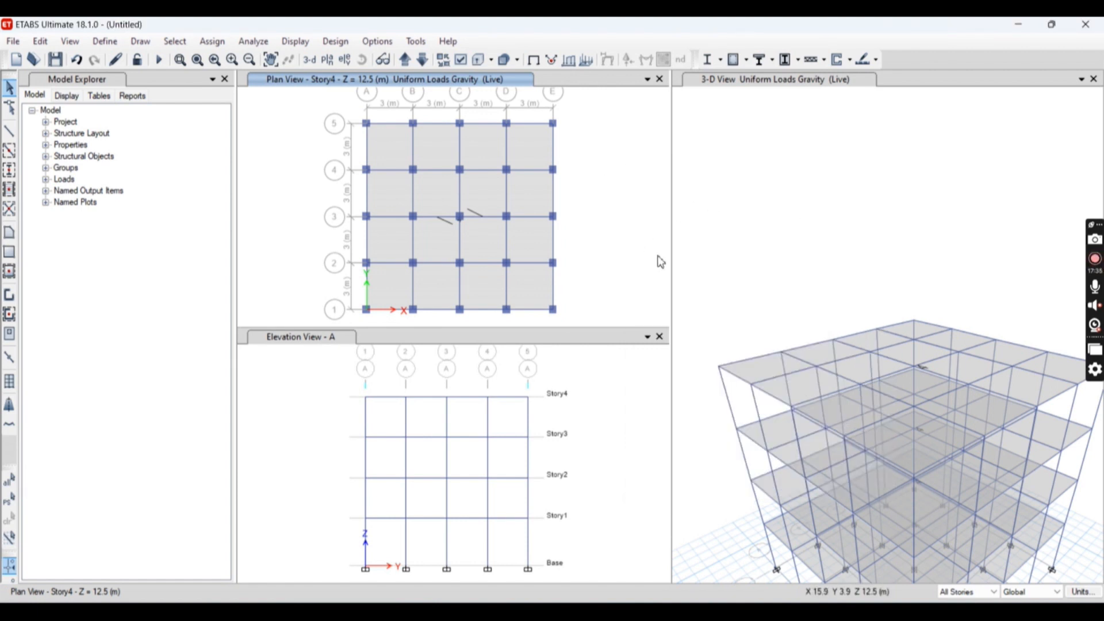
Step: Select the floor slabs on all four stories and check the load patterns available for a uniform shell load assignment
{"action": "scroll", "coordinate": [872, 282], "scroll_direction": "down", "scroll_amount": 5}
{"action": "scroll", "coordinate": [872, 282], "scroll_direction": "up", "scroll_amount": 5}
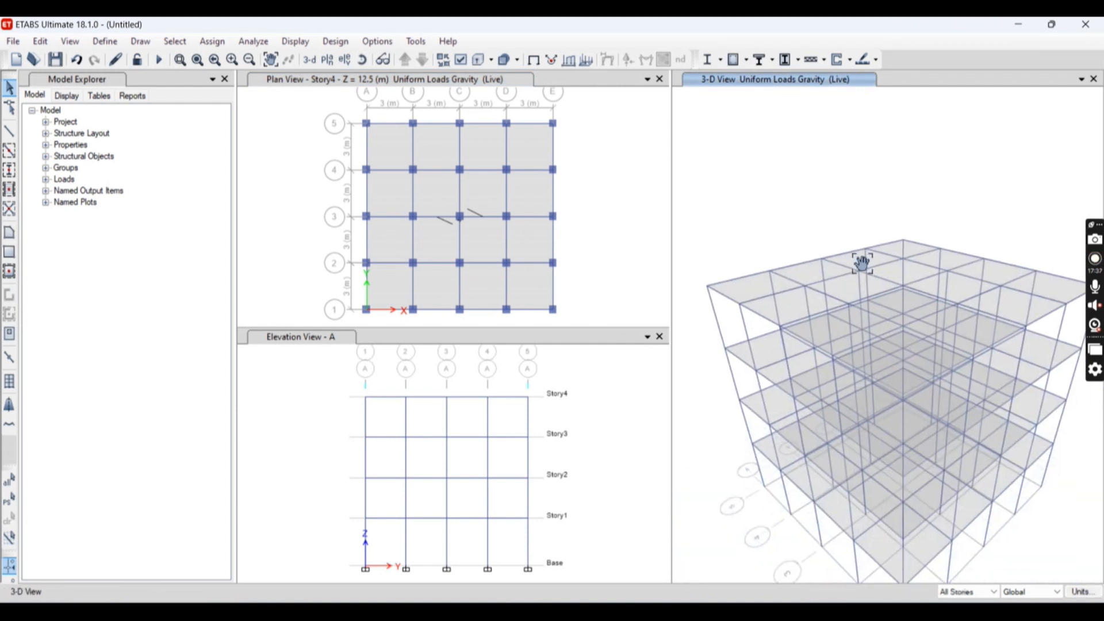
{"action": "scroll", "coordinate": [794, 202], "scroll_direction": "down", "scroll_amount": 1}
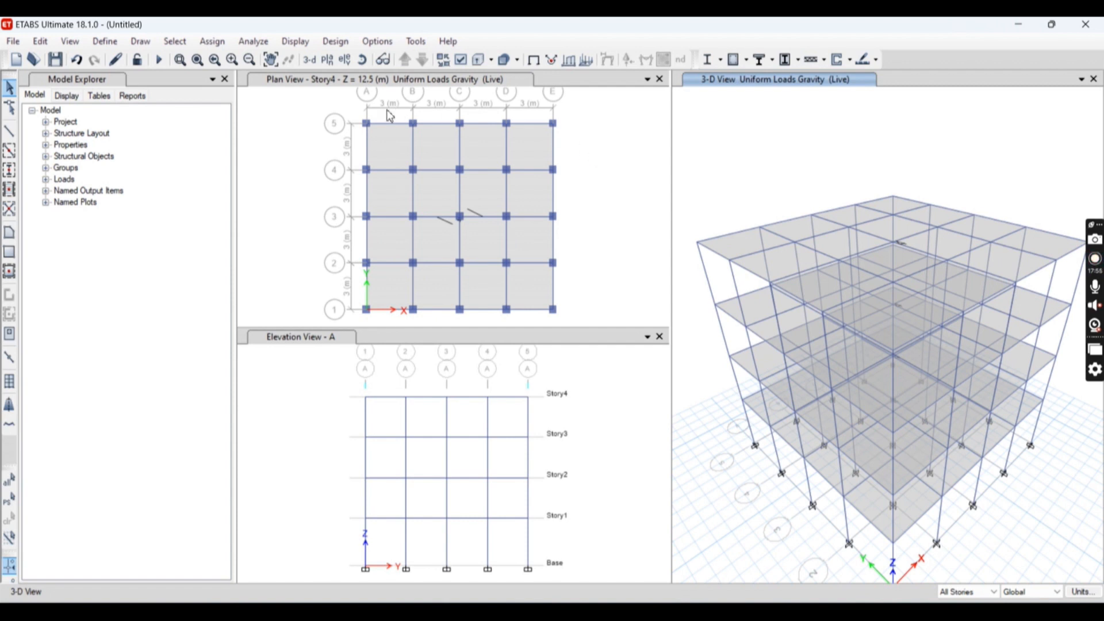
{"action": "left_click", "coordinate": [529, 108]}
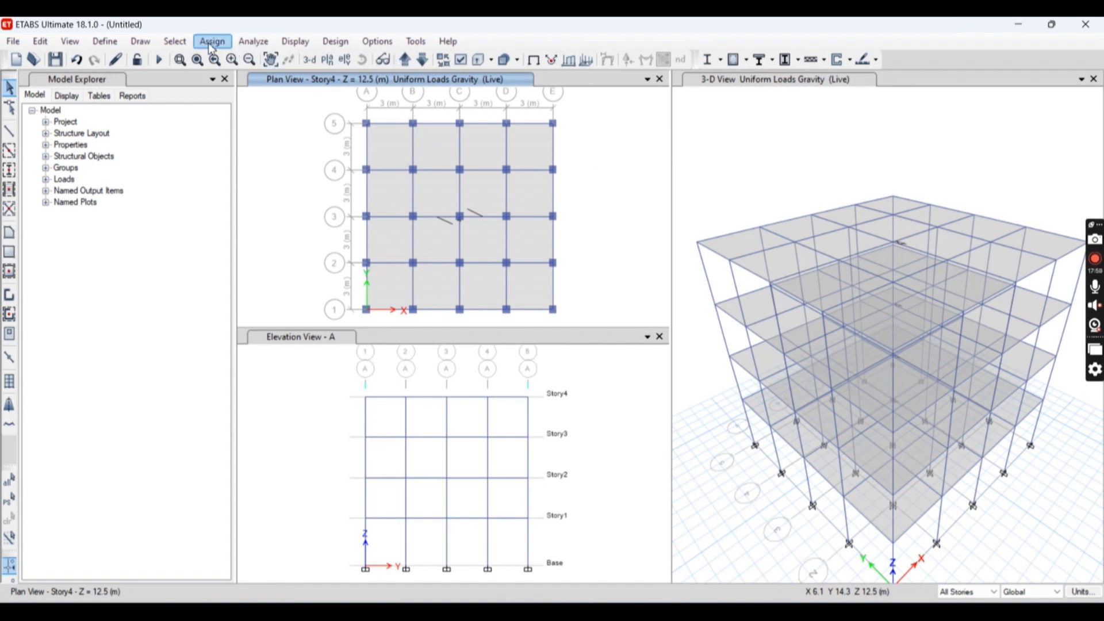
{"action": "left_click", "coordinate": [433, 164]}
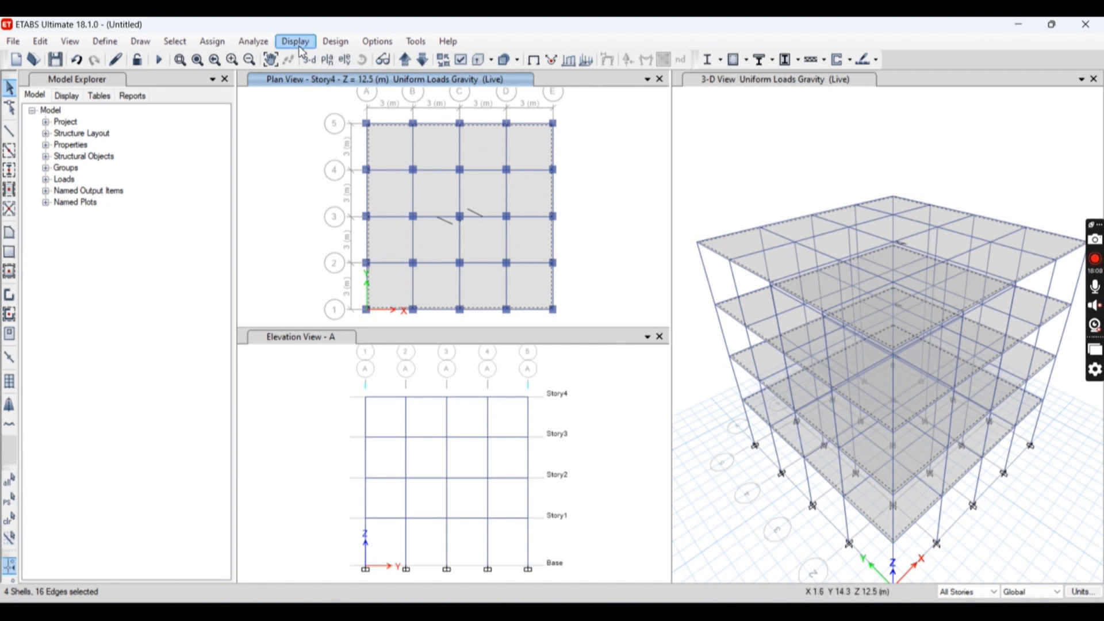
{"action": "left_click", "coordinate": [229, 42]}
{"action": "left_click", "coordinate": [214, 42]}
{"action": "left_click", "coordinate": [214, 41]}
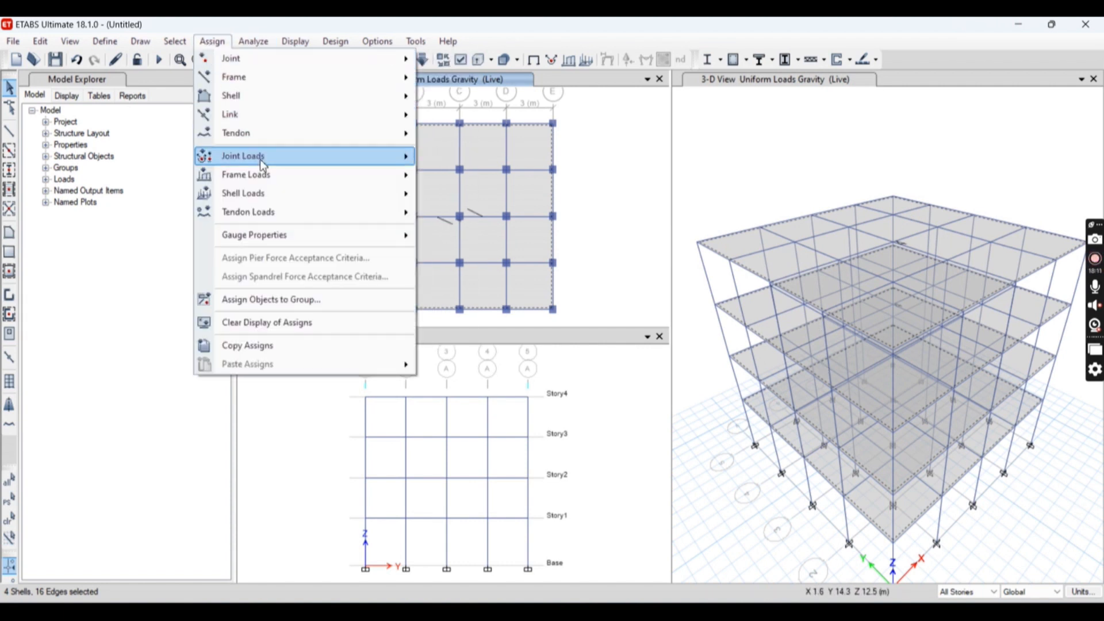
{"action": "mouse_move", "coordinate": [271, 182]}
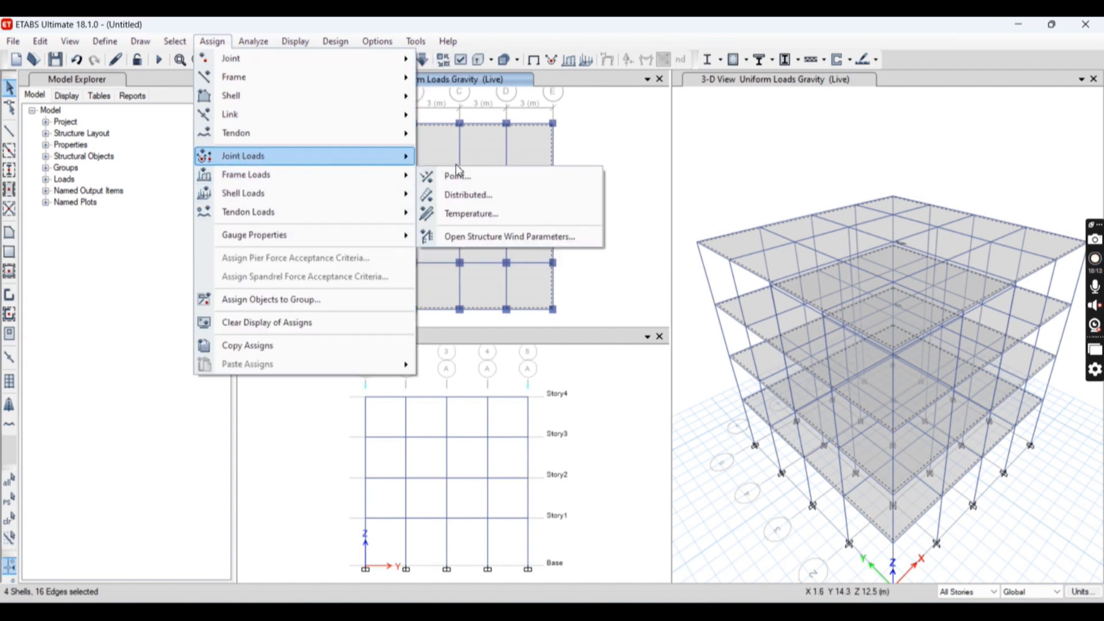
{"action": "mouse_move", "coordinate": [389, 194]}
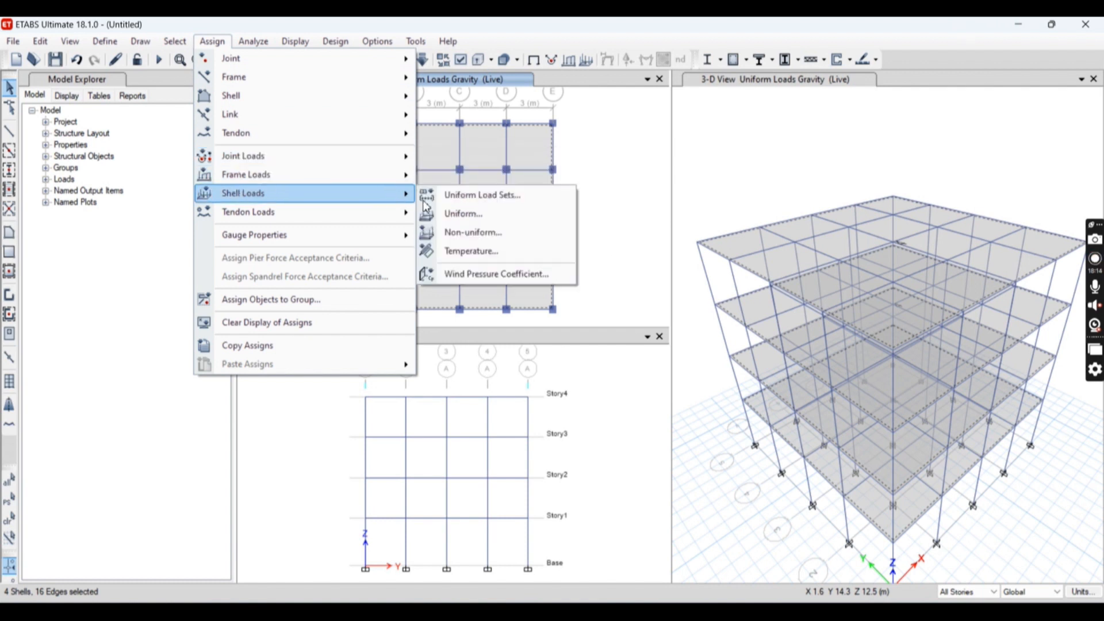
{"action": "left_click", "coordinate": [467, 217]}
{"action": "left_click", "coordinate": [600, 278]}
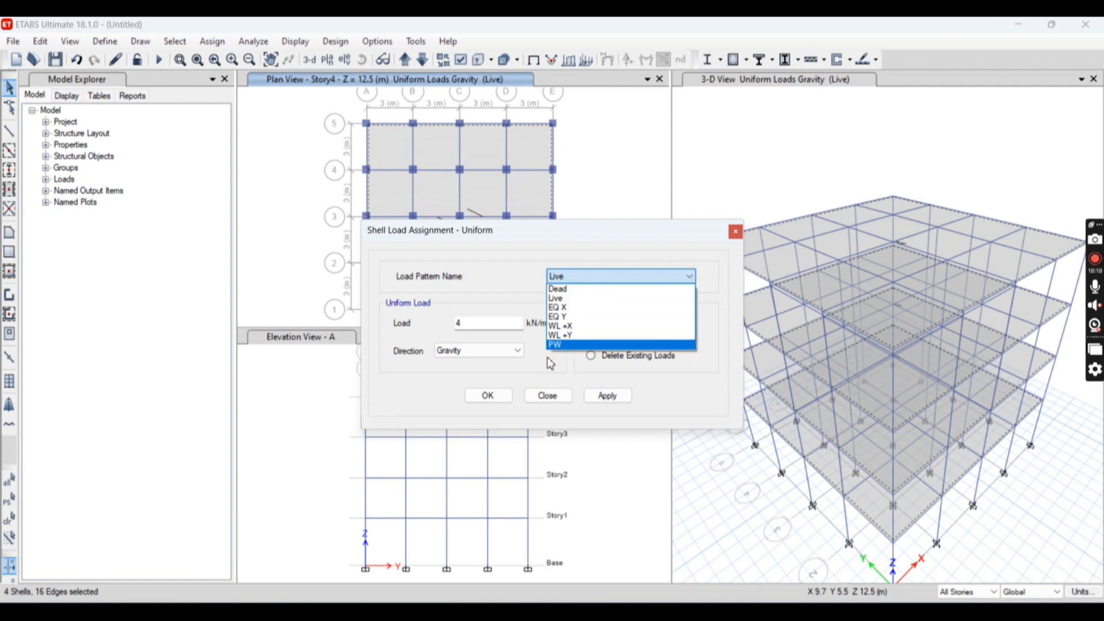
{"action": "left_click", "coordinate": [538, 374]}
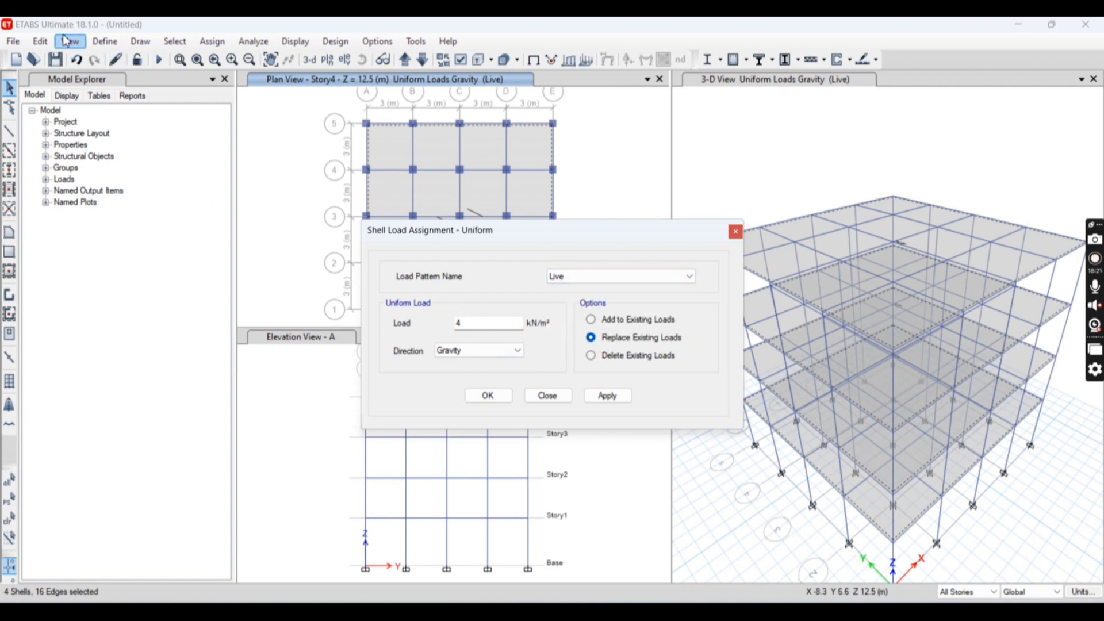
{"action": "left_click", "coordinate": [97, 40]}
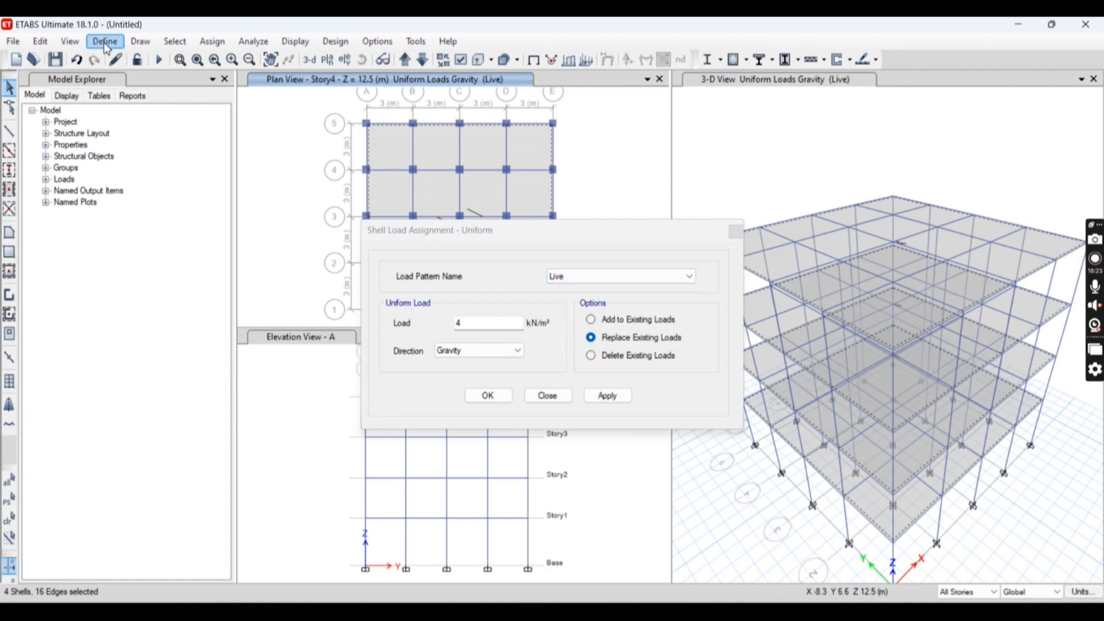
{"action": "left_click", "coordinate": [104, 41]}
{"action": "left_click", "coordinate": [157, 402]}
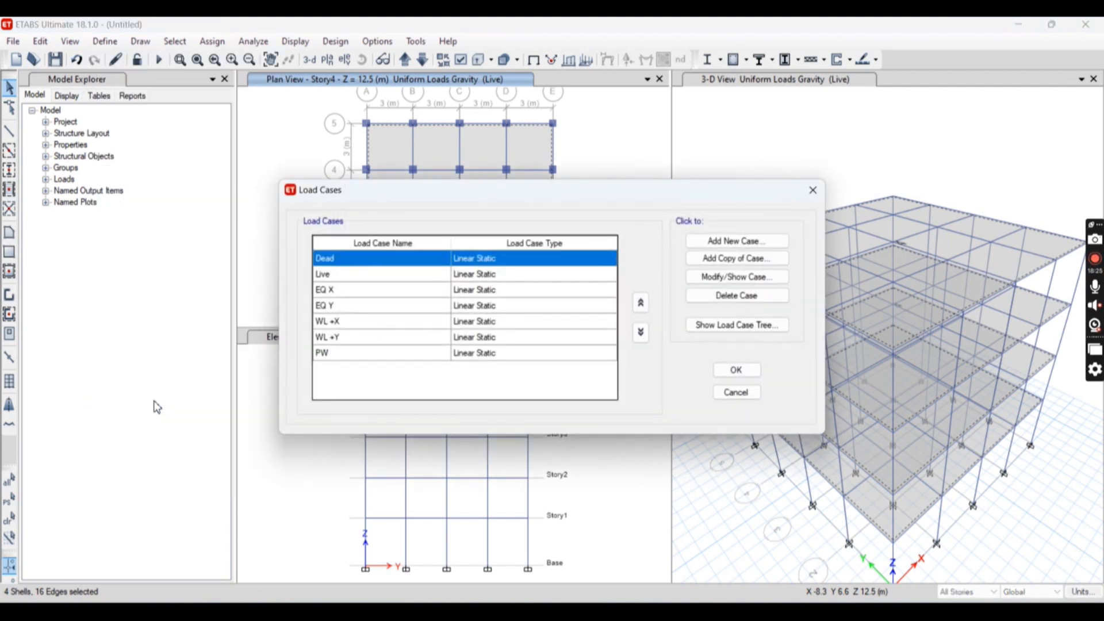
{"action": "left_click", "coordinate": [813, 190]}
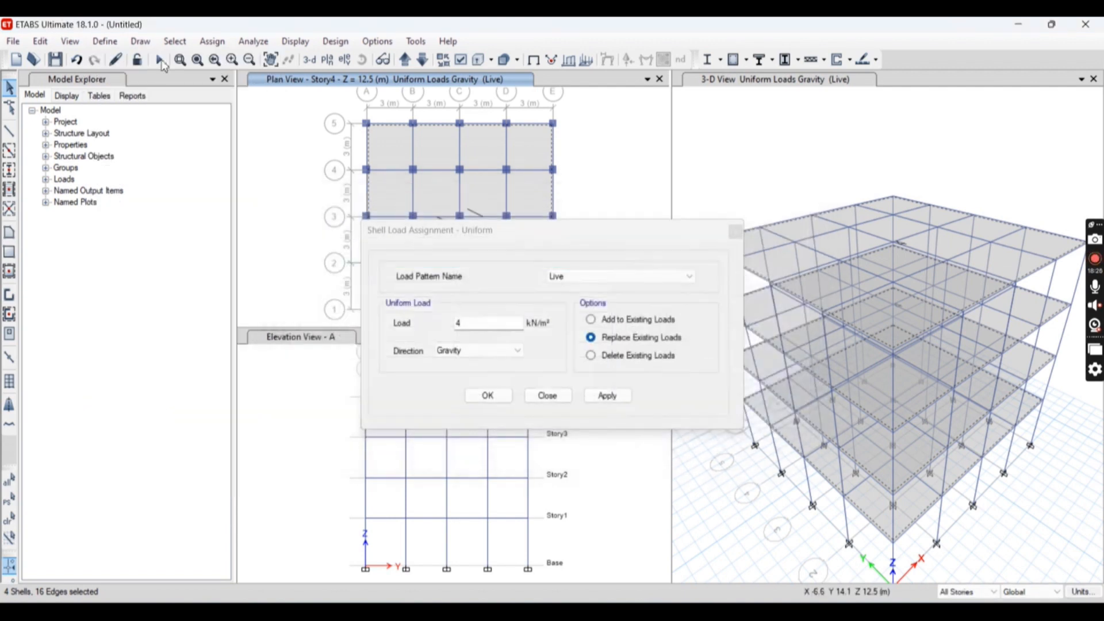
Step: Try to define a load pattern named FF with the type Super Dead
{"action": "left_click", "coordinate": [105, 41]}
{"action": "left_click", "coordinate": [145, 362]}
{"action": "left_click_drag", "start_coordinate": [328, 277], "coordinate": [281, 274]}
{"action": "type", "text": "FF"}
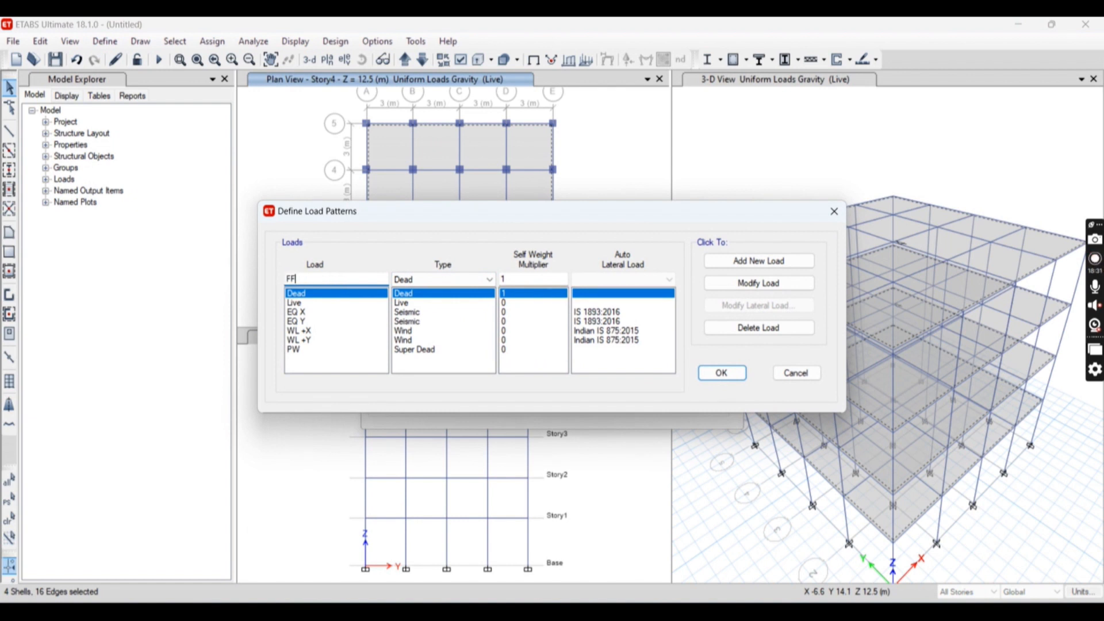
{"action": "left_click", "coordinate": [454, 279]}
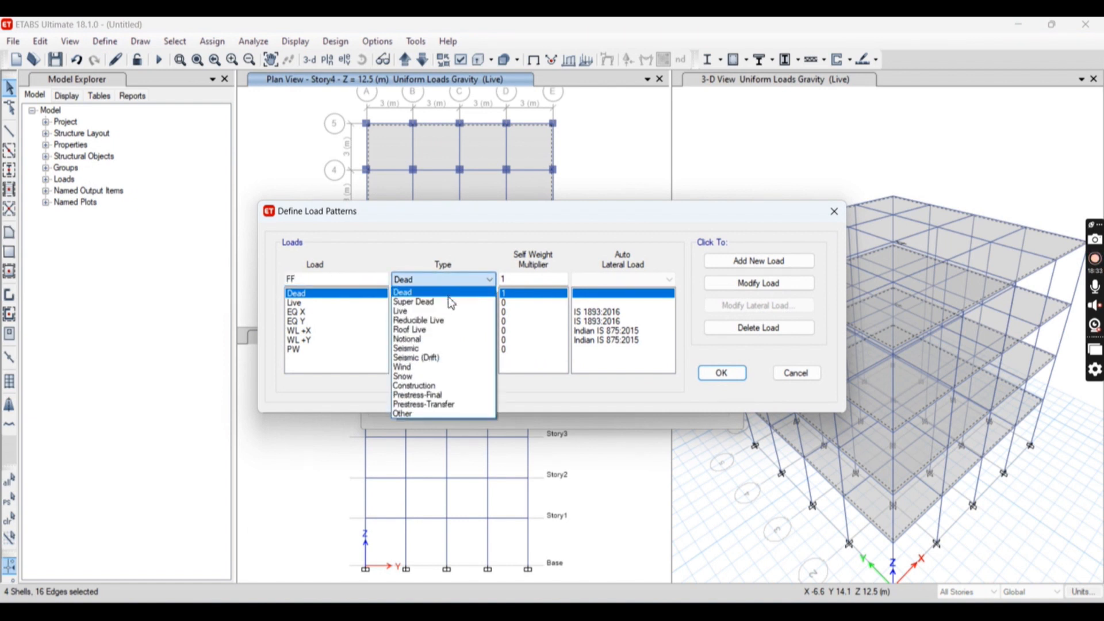
{"action": "left_click", "coordinate": [449, 304]}
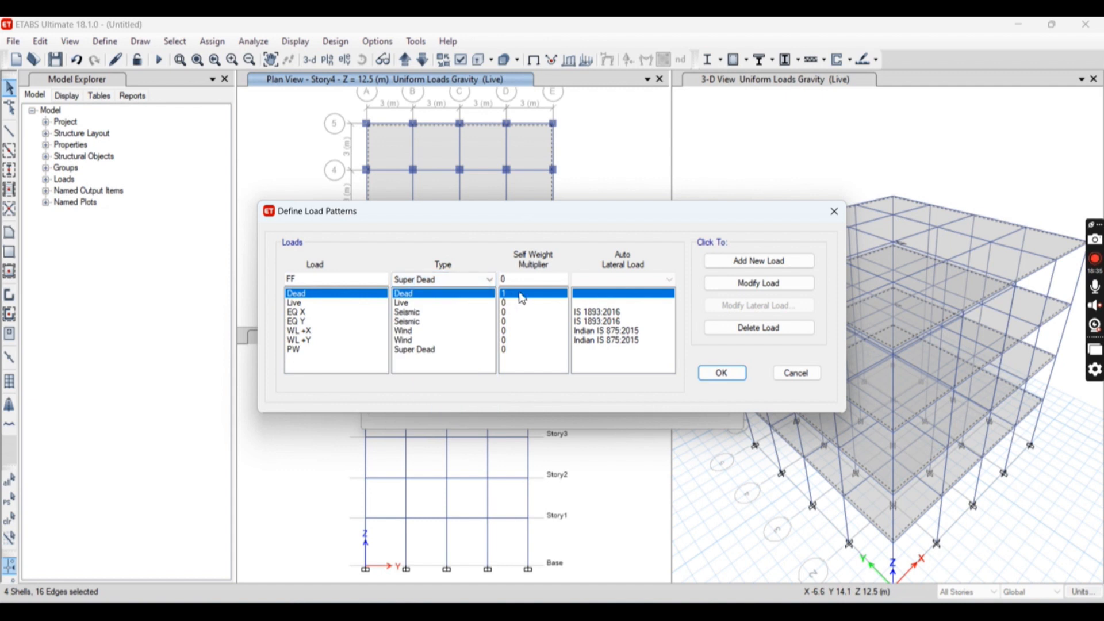
{"action": "left_click", "coordinate": [719, 373]}
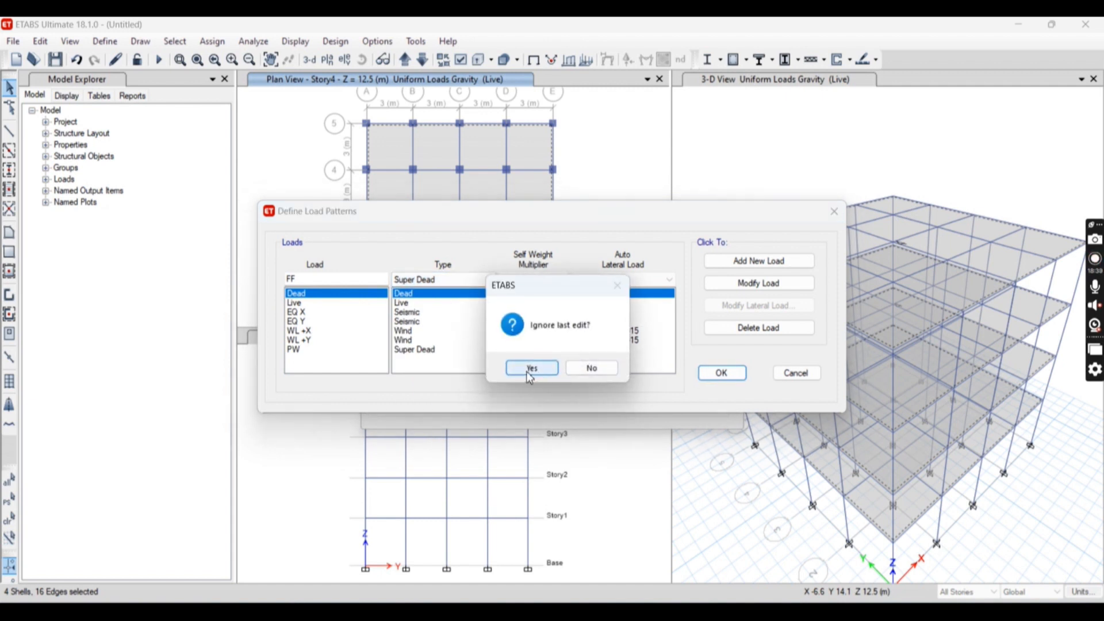
{"action": "left_click", "coordinate": [571, 374]}
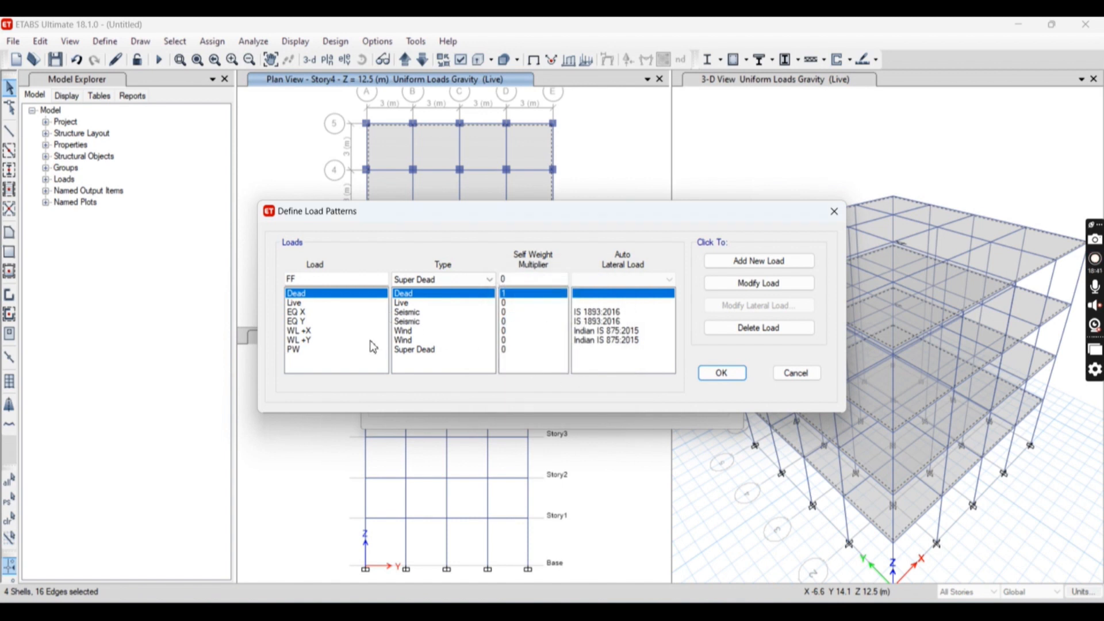
{"action": "left_click", "coordinate": [720, 372]}
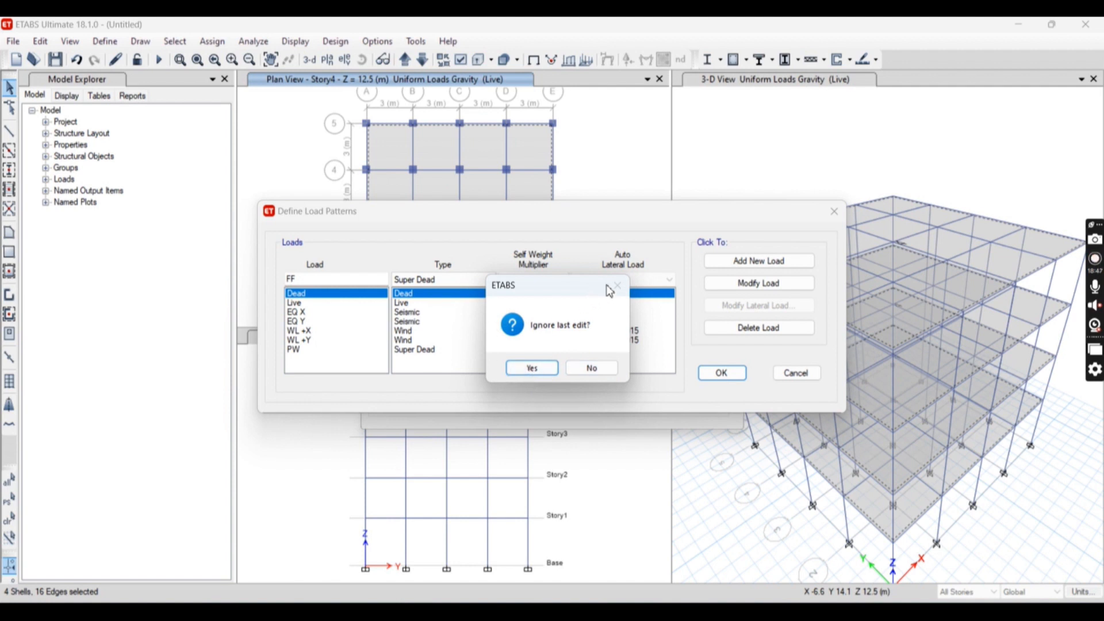
{"action": "left_click", "coordinate": [595, 369]}
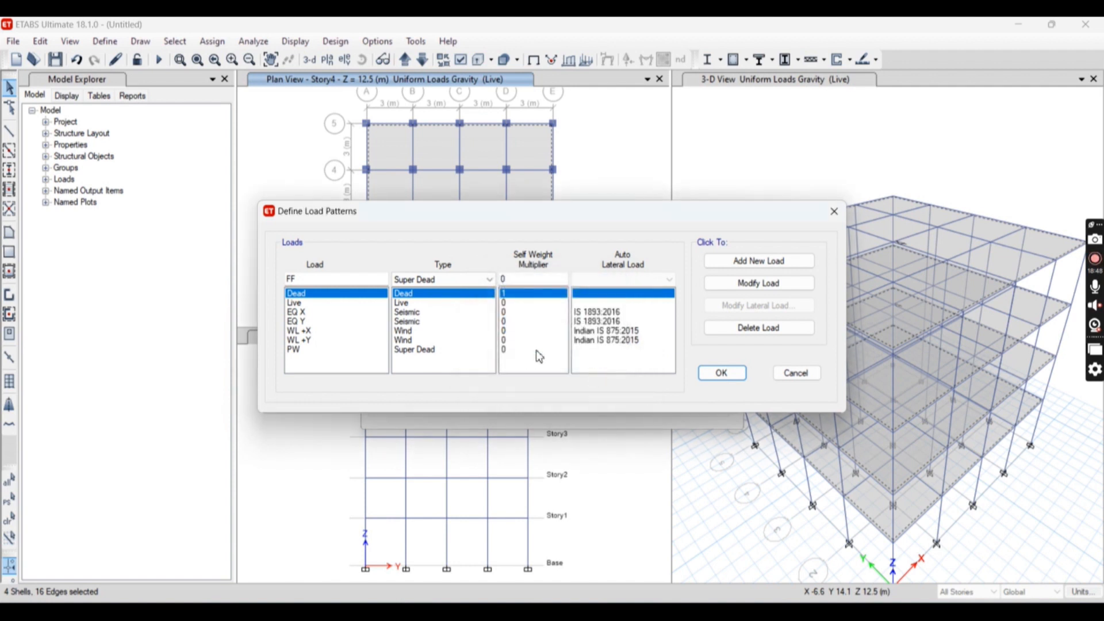
Step: Try the type Other for the FF load pattern, discarding the edit and closing the open dialogs
{"action": "left_click", "coordinate": [433, 279]}
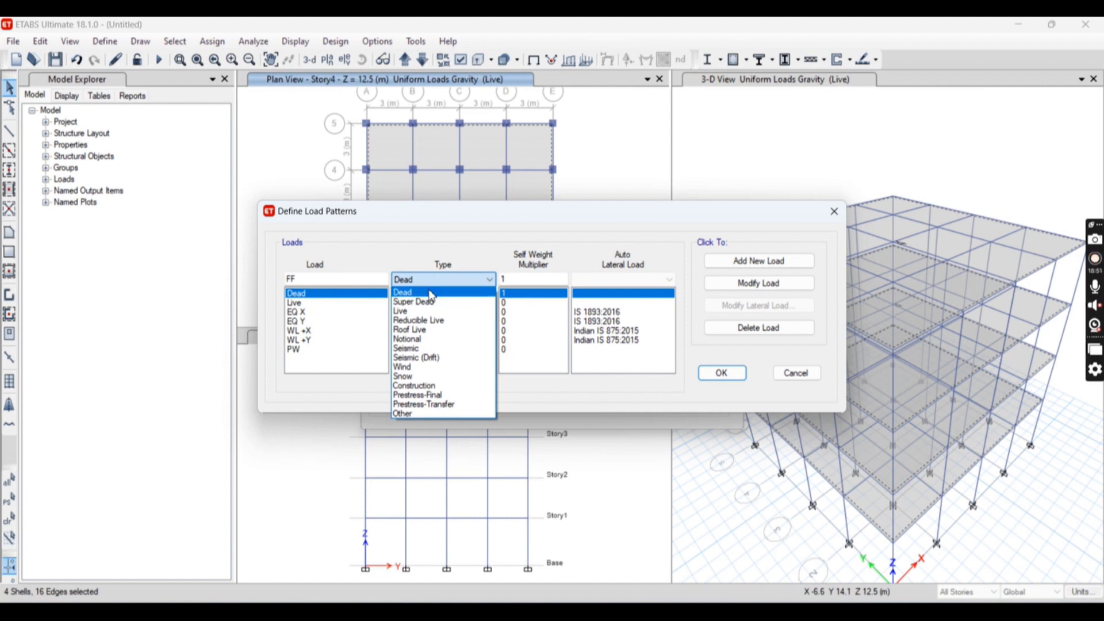
{"action": "left_click", "coordinate": [431, 288]}
{"action": "left_click", "coordinate": [448, 279]}
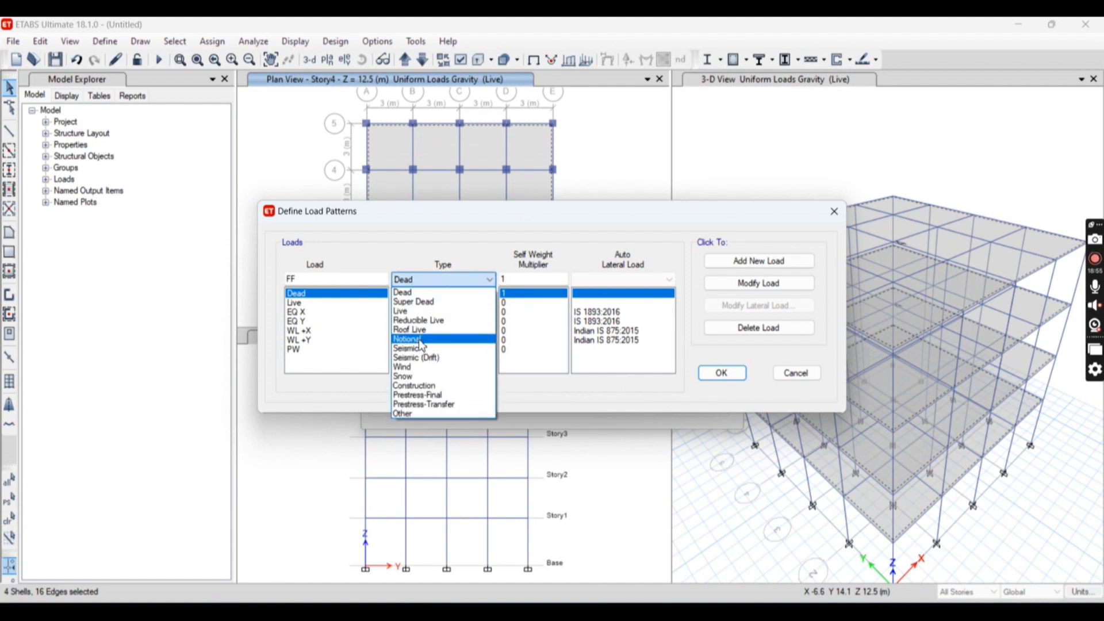
{"action": "left_click", "coordinate": [421, 414]}
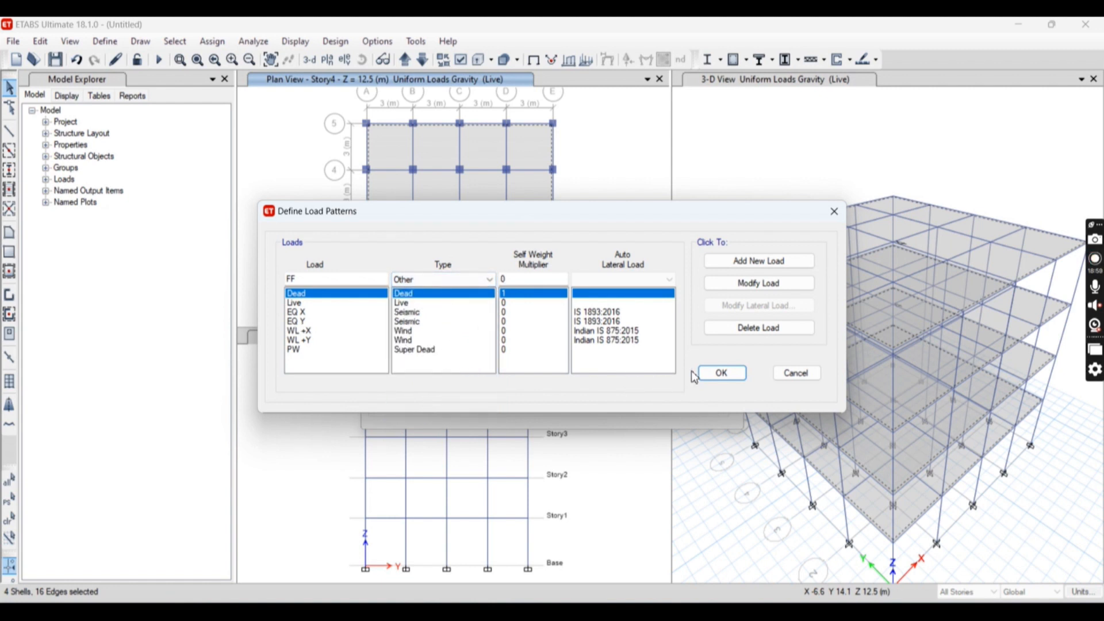
{"action": "left_click", "coordinate": [721, 373]}
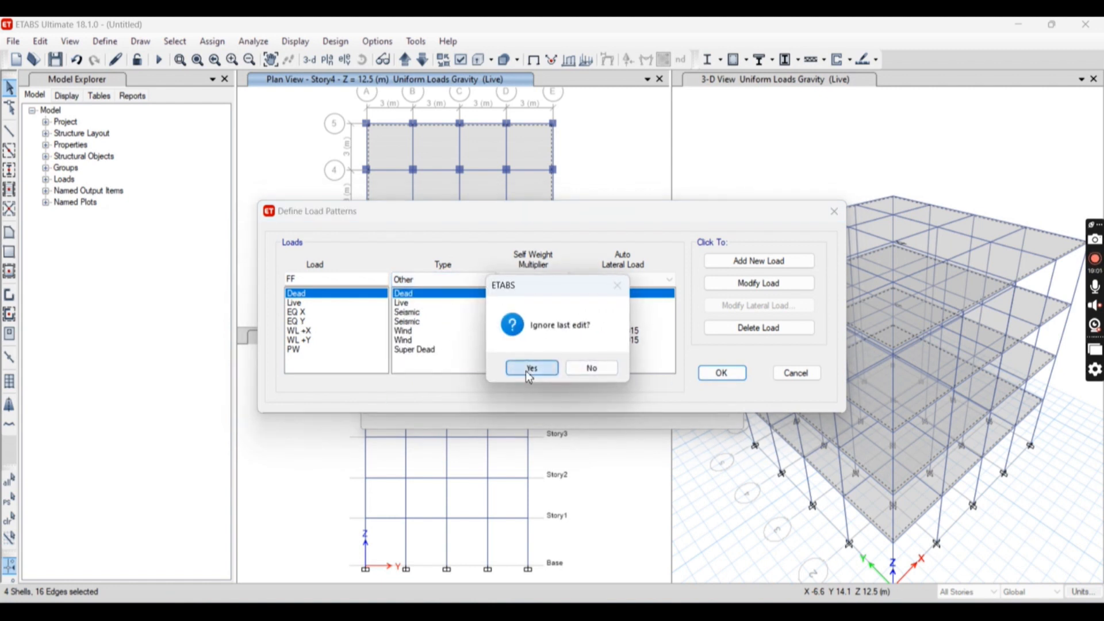
{"action": "left_click", "coordinate": [529, 371]}
{"action": "left_click", "coordinate": [834, 211]}
{"action": "left_click", "coordinate": [732, 230]}
{"action": "left_click", "coordinate": [637, 182]}
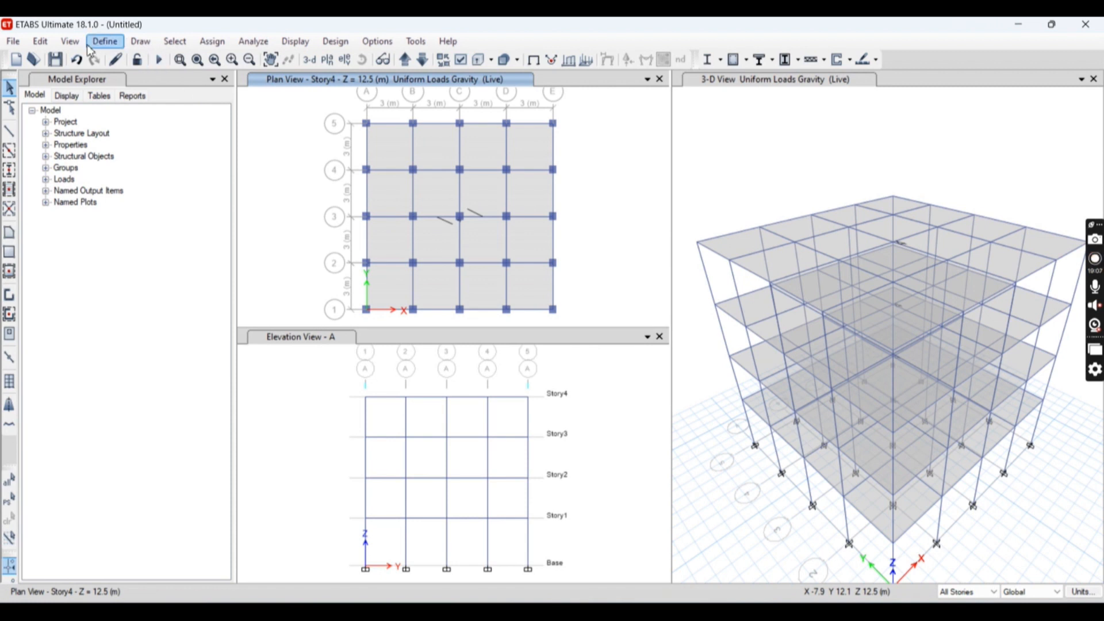
Step: Define a load pattern named FF with the type Super Dead and a self weight multiplier of 0
{"action": "left_click", "coordinate": [104, 41]}
{"action": "left_click", "coordinate": [155, 358]}
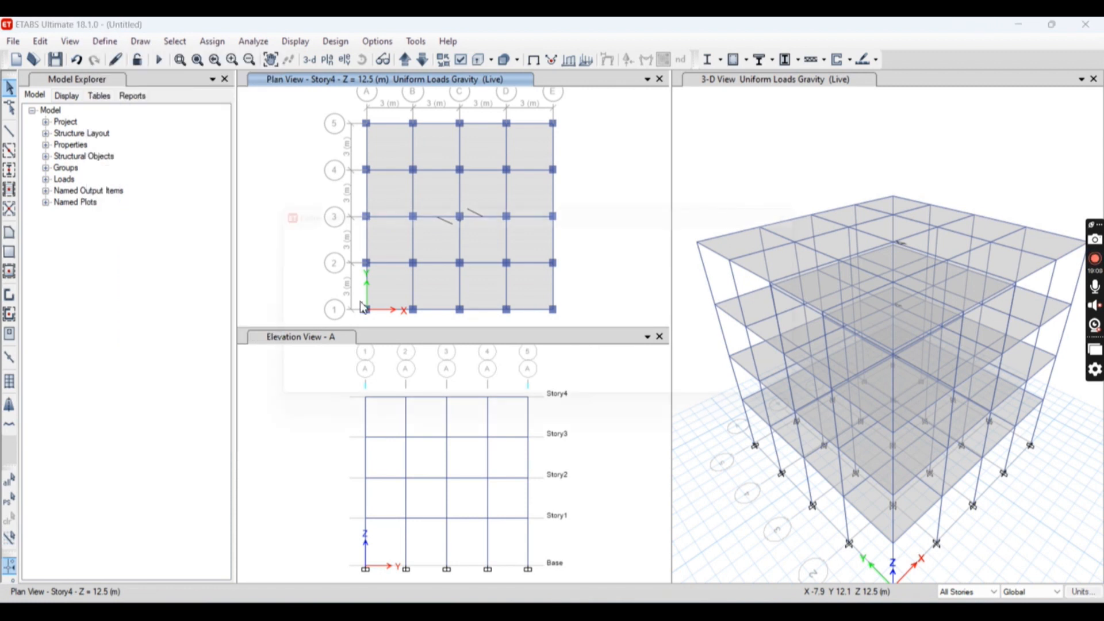
{"action": "left_click_drag", "start_coordinate": [370, 278], "coordinate": [253, 277]}
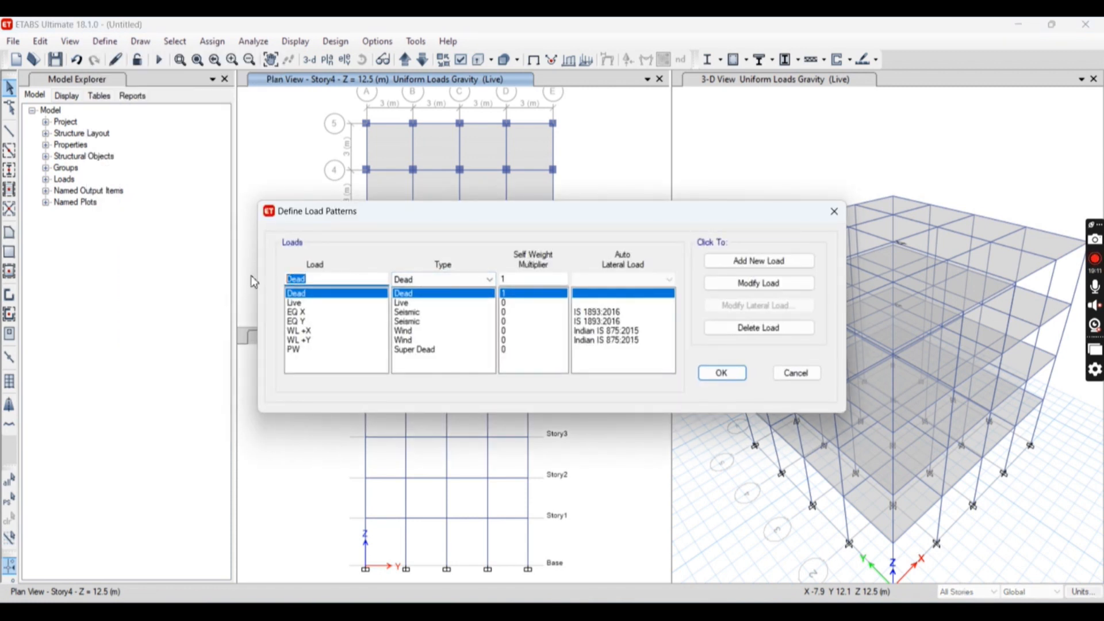
{"action": "type", "text": "FF"}
{"action": "left_click", "coordinate": [466, 279]}
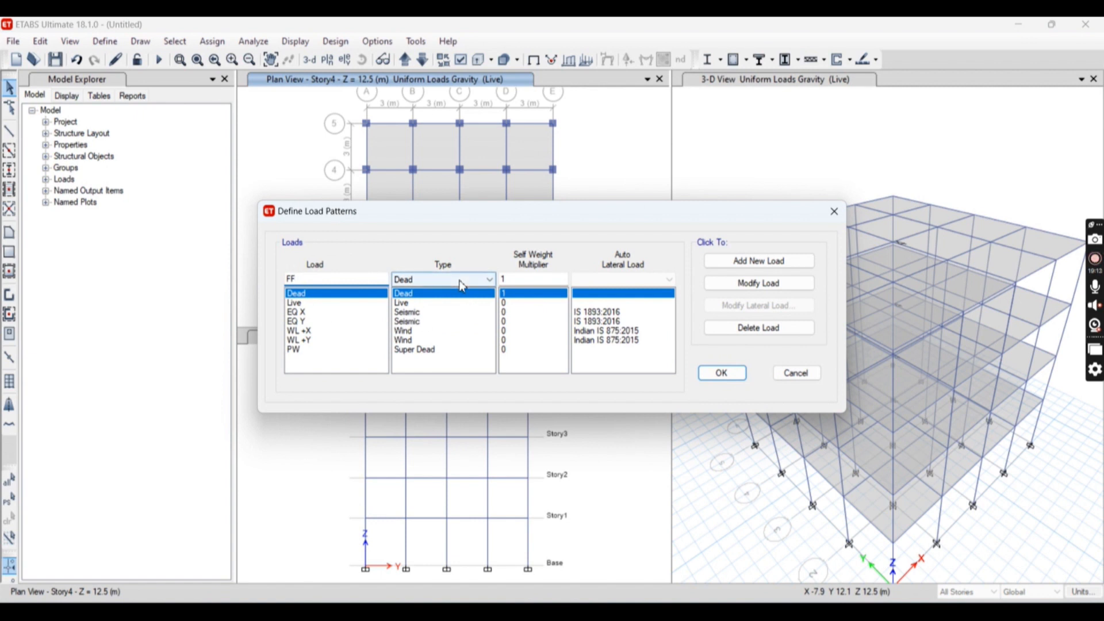
{"action": "left_click", "coordinate": [460, 303]}
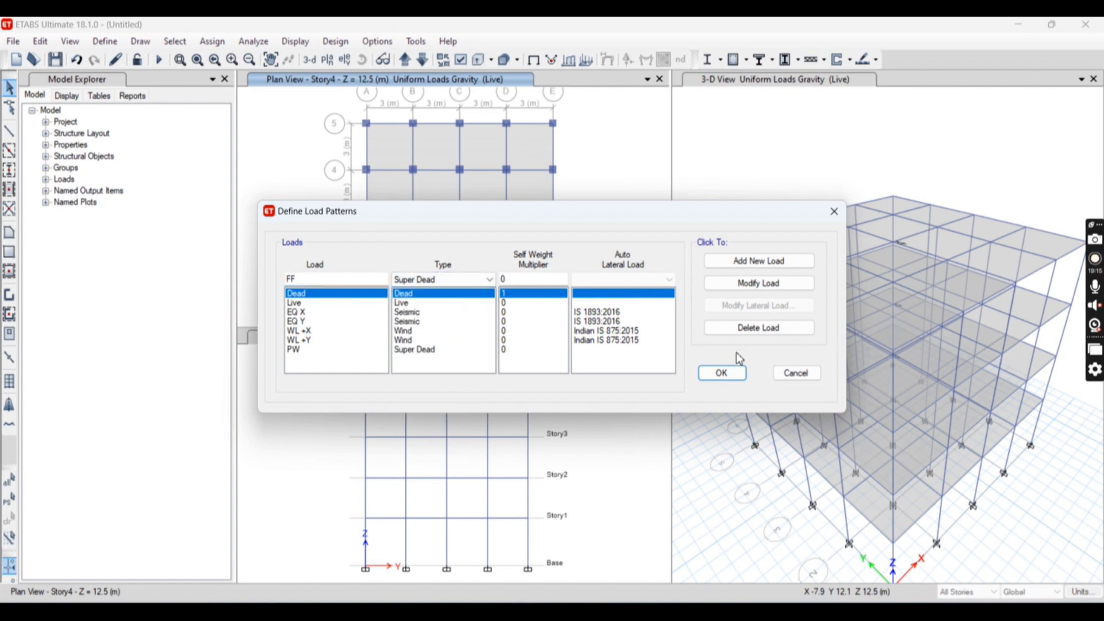
{"action": "left_click", "coordinate": [719, 373]}
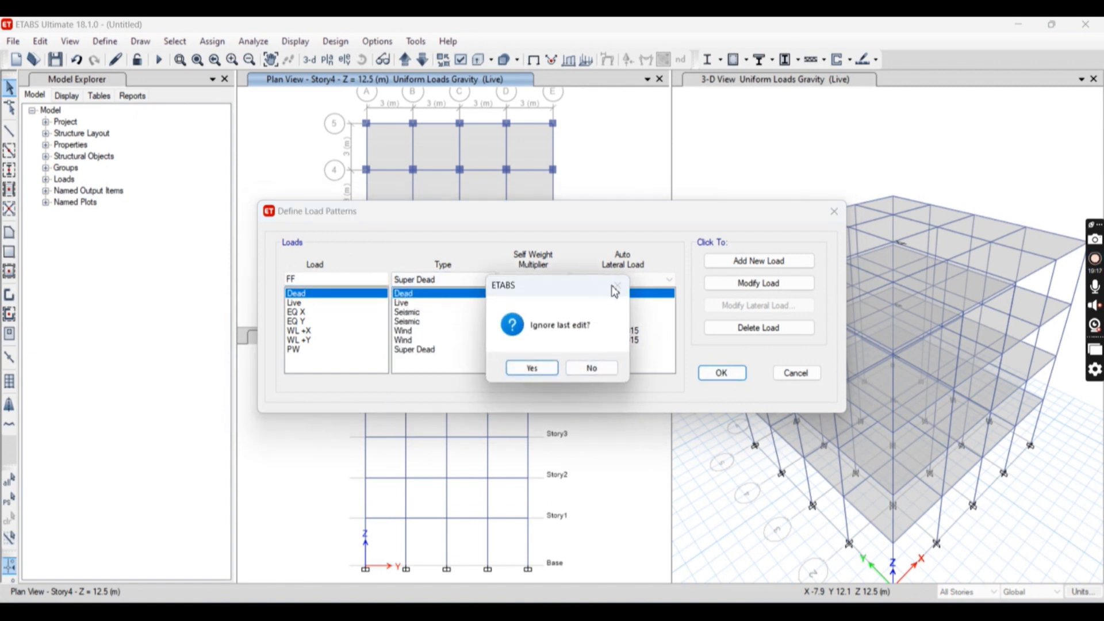
{"action": "left_click", "coordinate": [598, 368]}
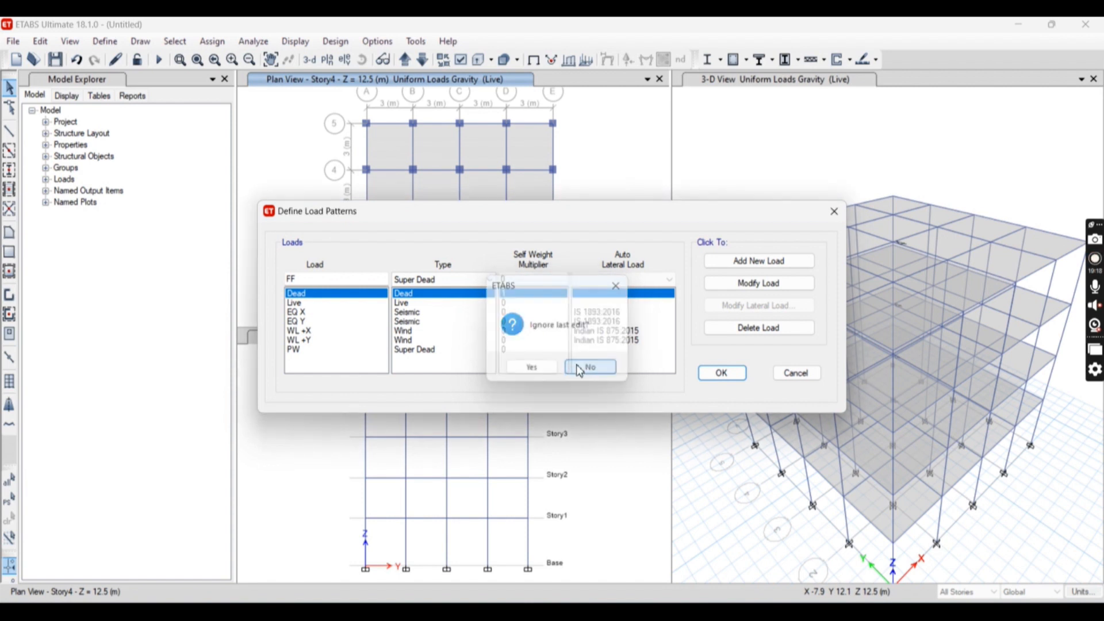
{"action": "left_click", "coordinate": [722, 267]}
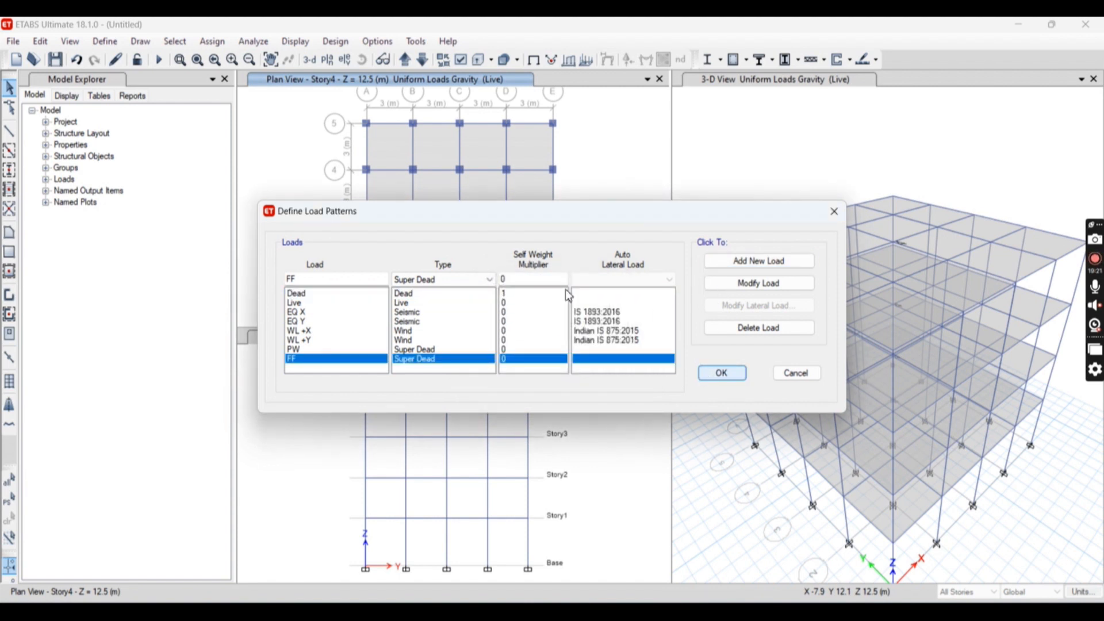
Step: Select the floor slabs on all four stories and assign them a uniform gravity load in the FF pattern, replacing existing loads
{"action": "left_click", "coordinate": [423, 170]}
{"action": "left_click", "coordinate": [213, 42]}
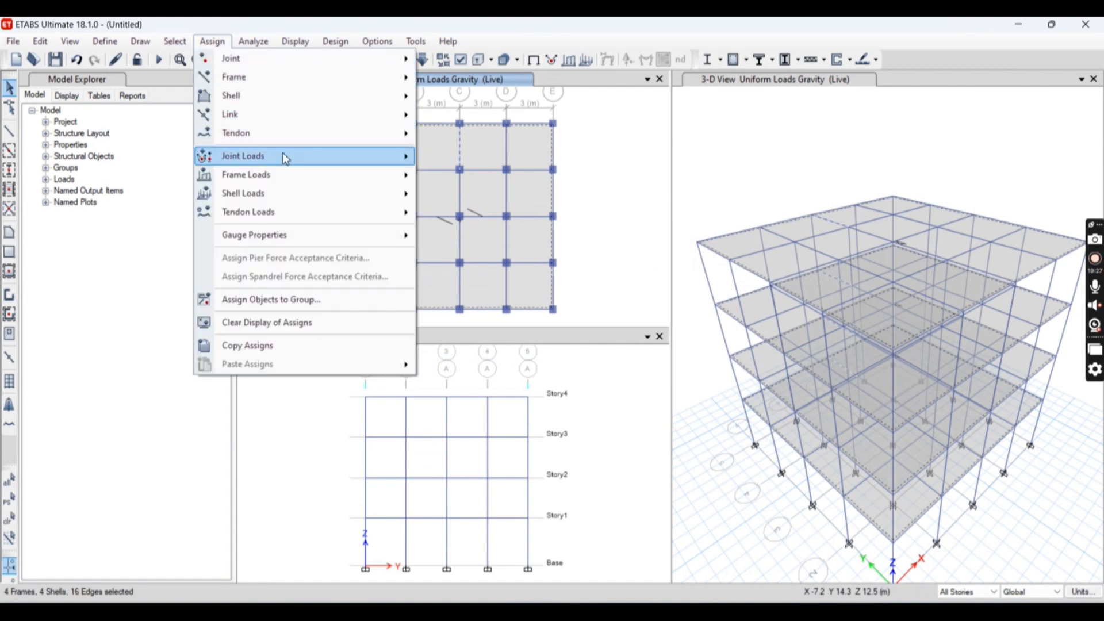
{"action": "mouse_move", "coordinate": [310, 192]}
{"action": "left_click", "coordinate": [482, 213]}
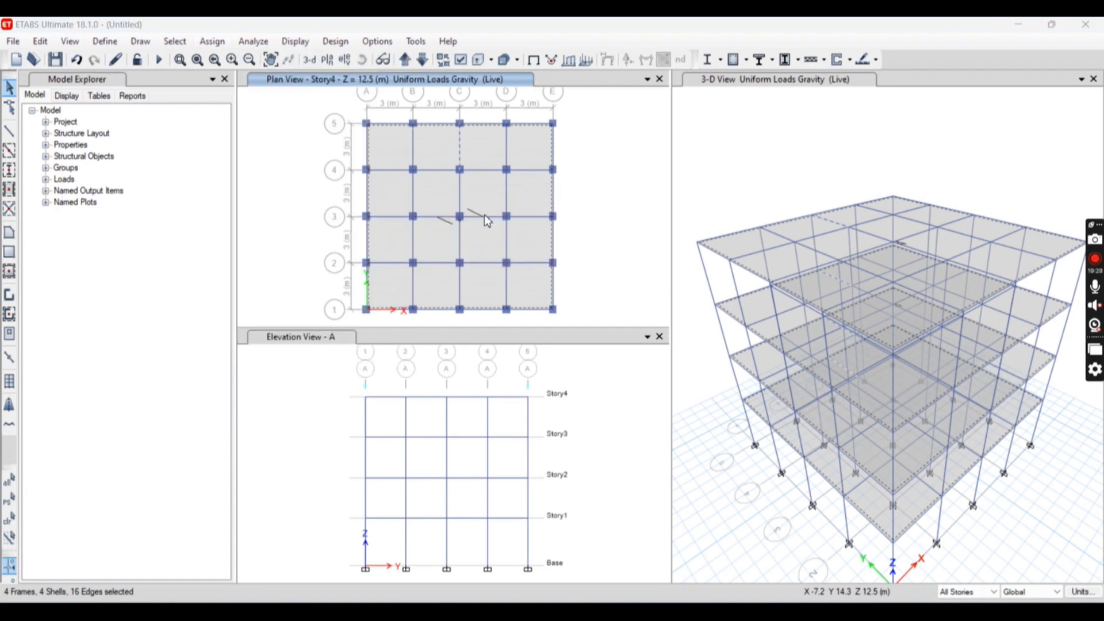
{"action": "left_click", "coordinate": [564, 278]}
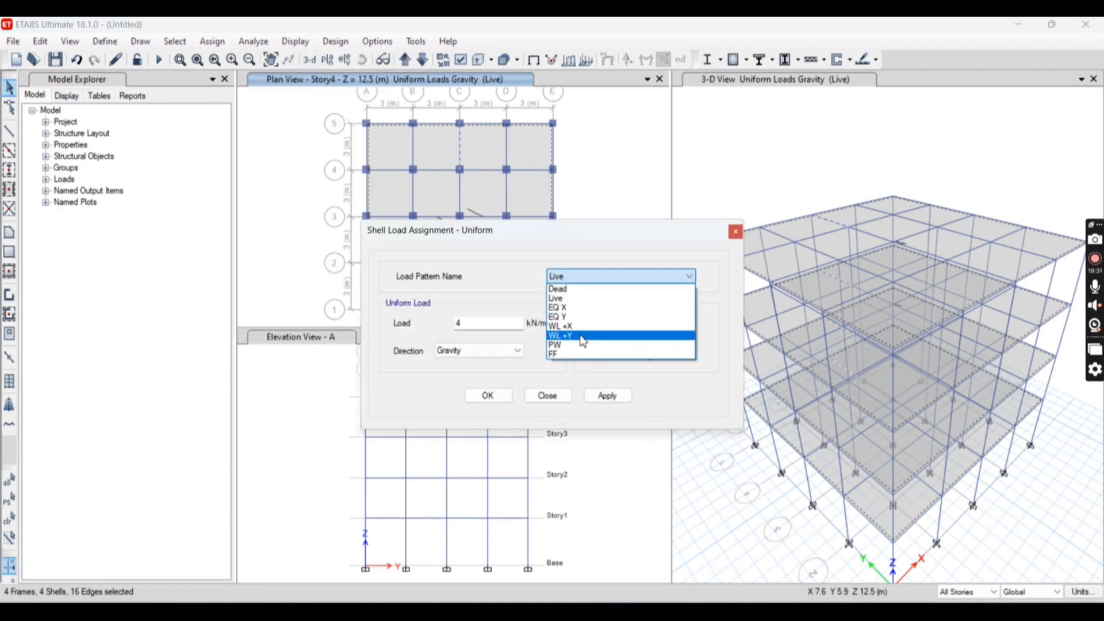
{"action": "left_click", "coordinate": [584, 356]}
{"action": "double_click", "coordinate": [479, 322]}
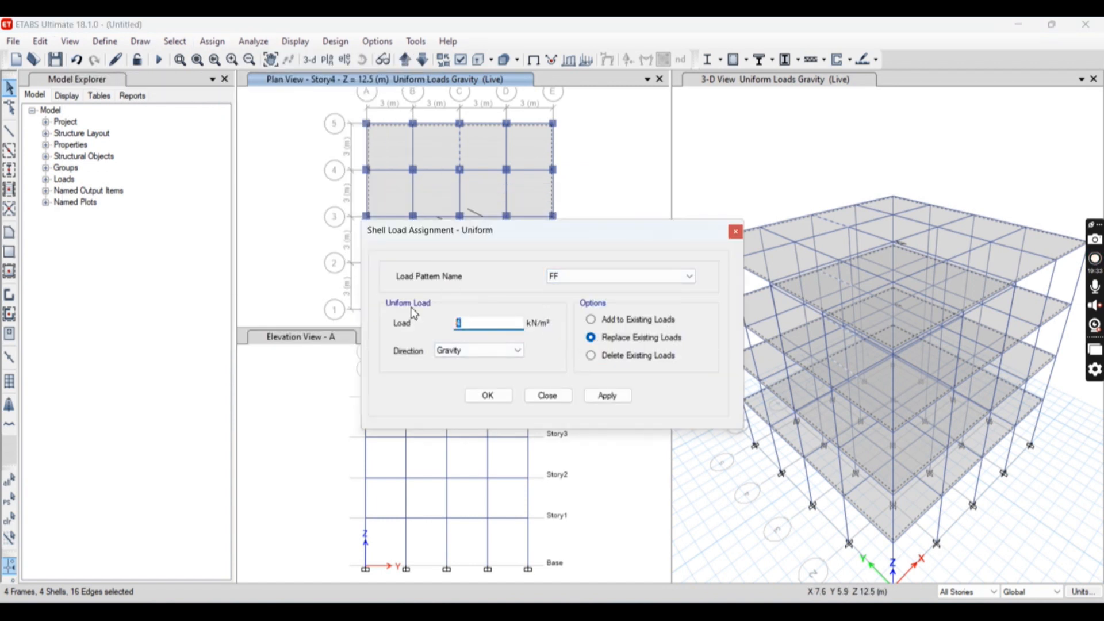
{"action": "left_click", "coordinate": [604, 396]}
{"action": "left_click", "coordinate": [499, 399]}
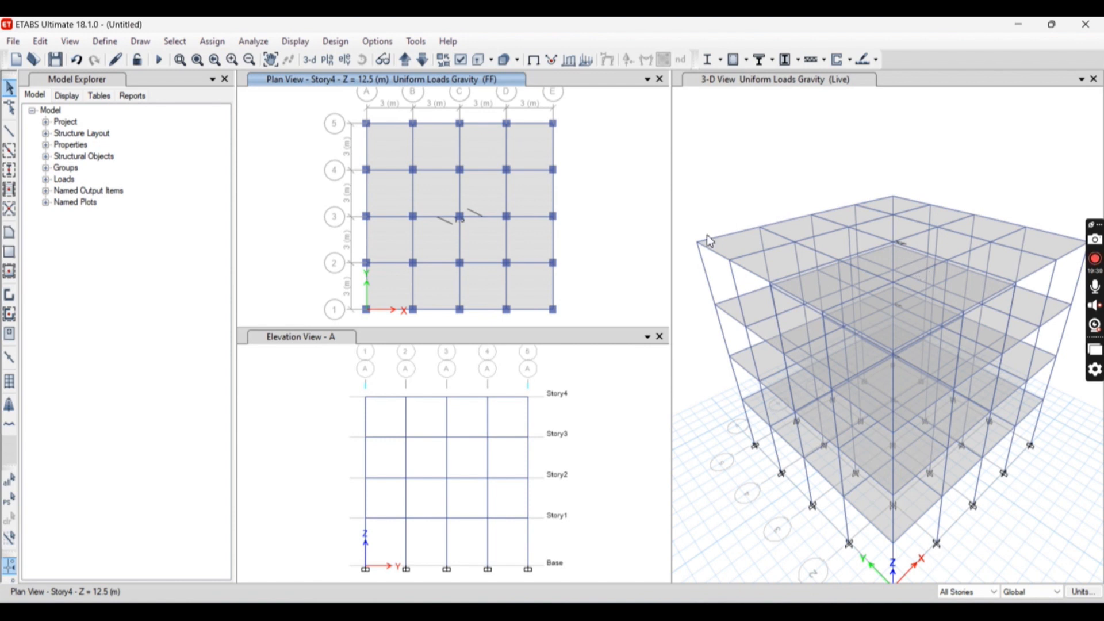
Step: Display the uniform gravity shell loads of the FF pattern in the 3-D view
{"action": "left_click", "coordinate": [747, 128]}
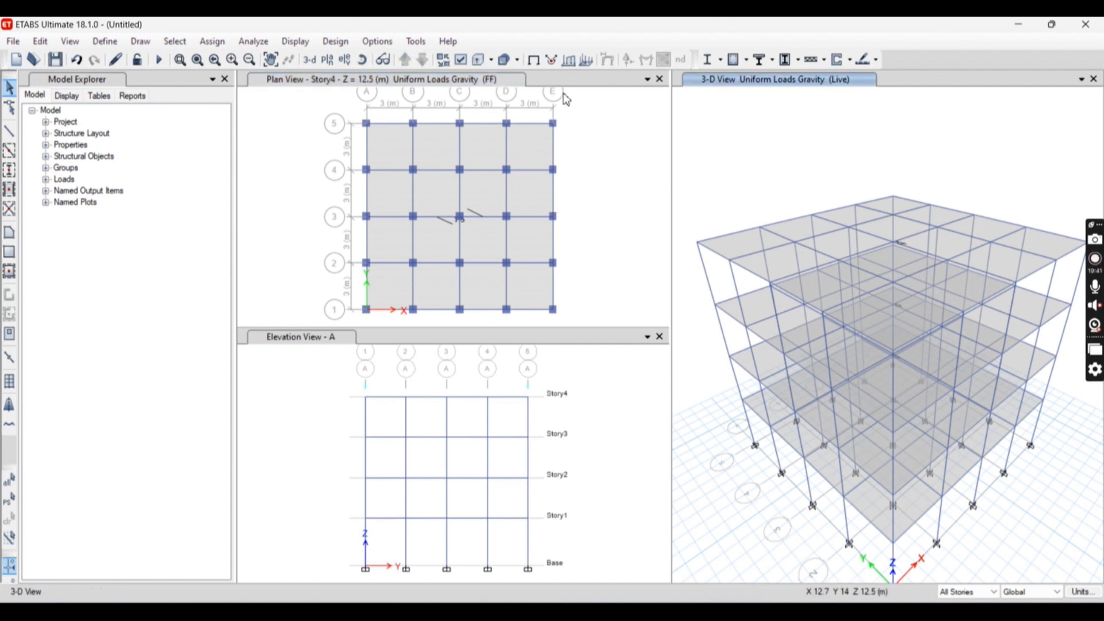
{"action": "left_click", "coordinate": [585, 60]}
{"action": "left_click", "coordinate": [766, 221]}
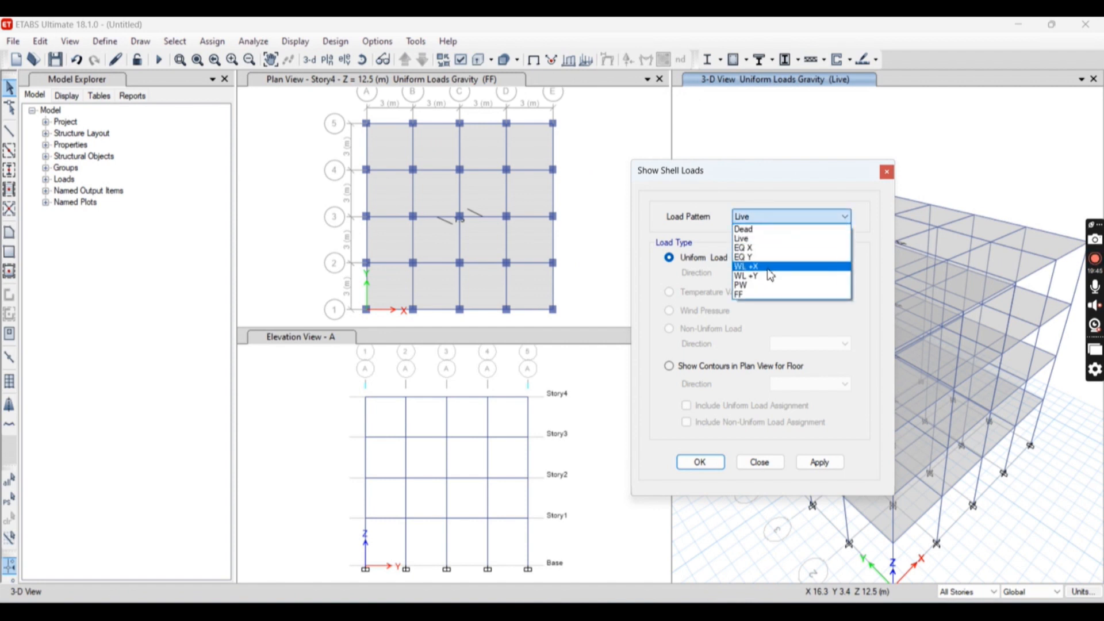
{"action": "left_click", "coordinate": [768, 292]}
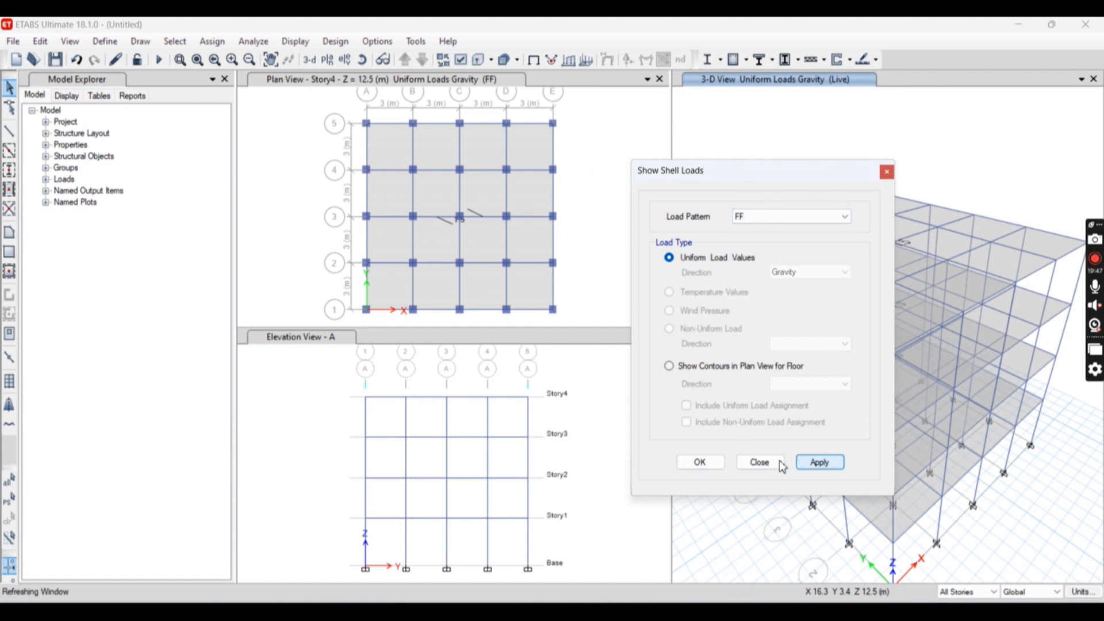
{"action": "left_click", "coordinate": [699, 461]}
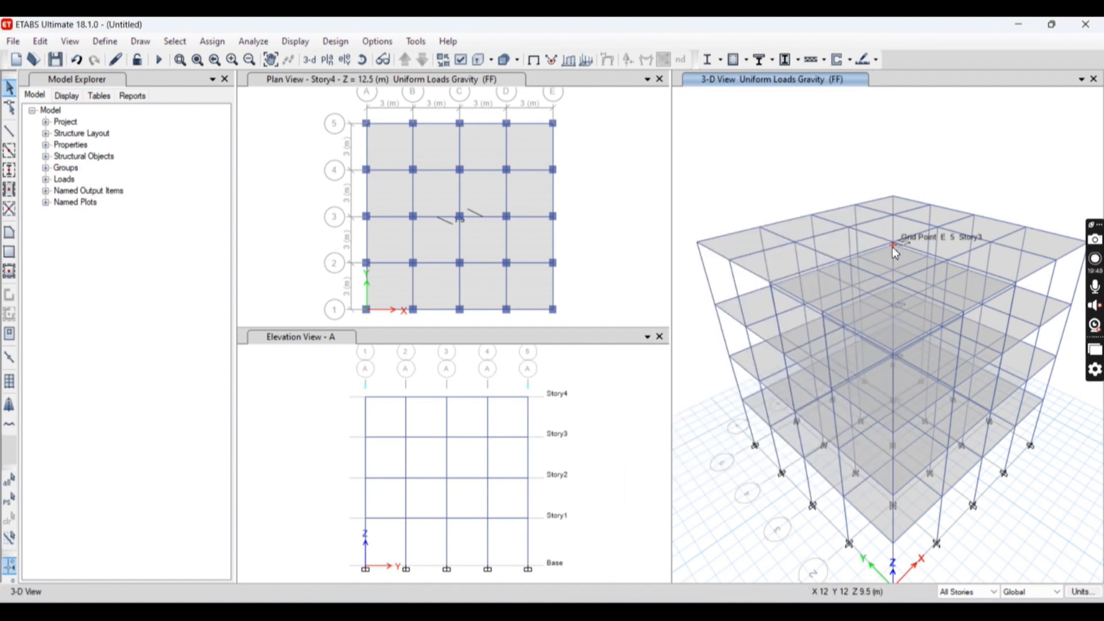
Step: Switch the shell load display in the 3-D view to the uniform loads of the Live pattern
{"action": "left_click", "coordinate": [588, 61]}
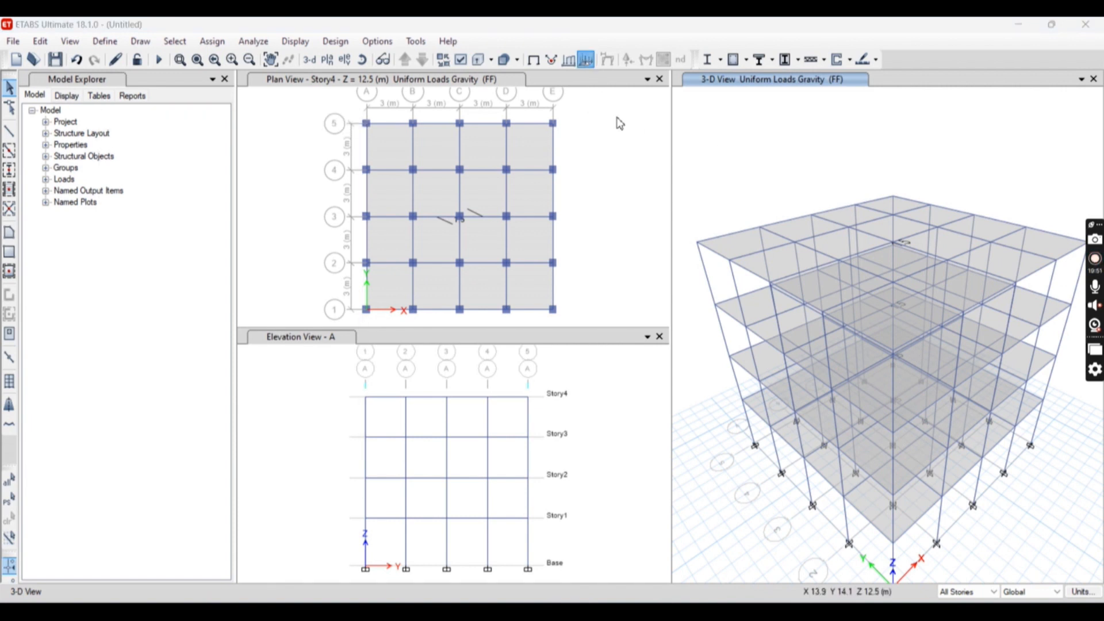
{"action": "left_click", "coordinate": [770, 217]}
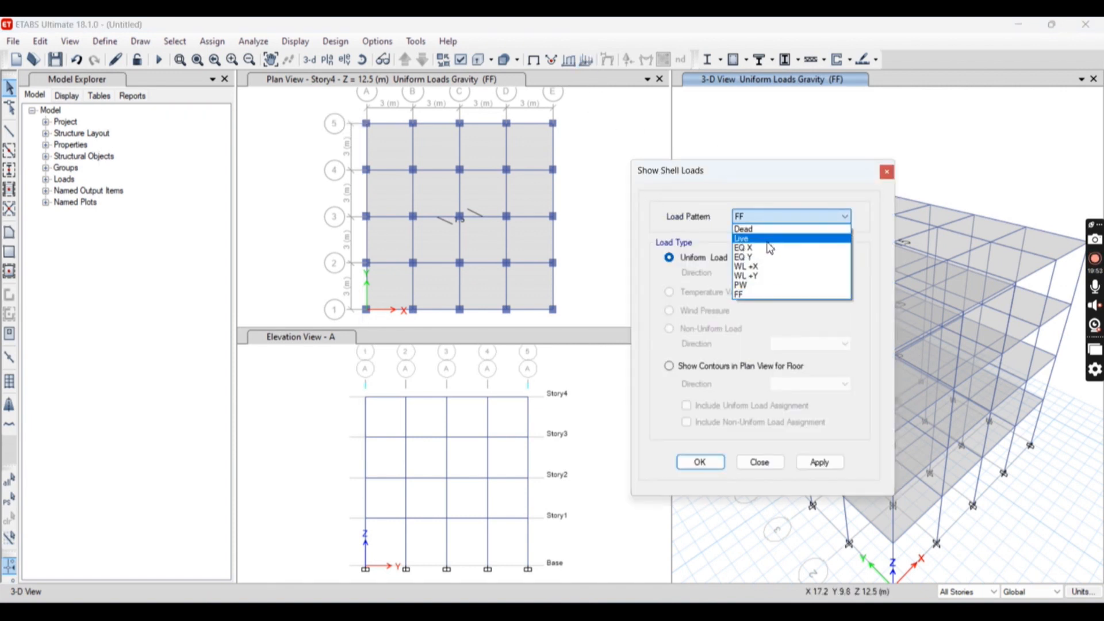
{"action": "left_click", "coordinate": [768, 238]}
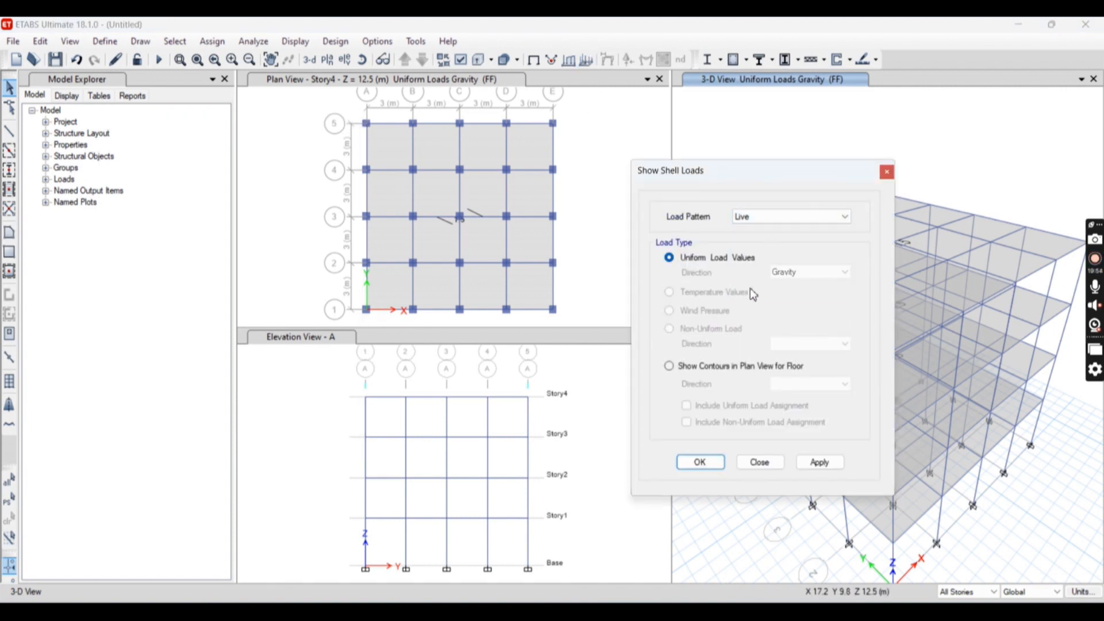
{"action": "left_click", "coordinate": [819, 462]}
{"action": "left_click_drag", "start_coordinate": [764, 184], "coordinate": [702, 178]}
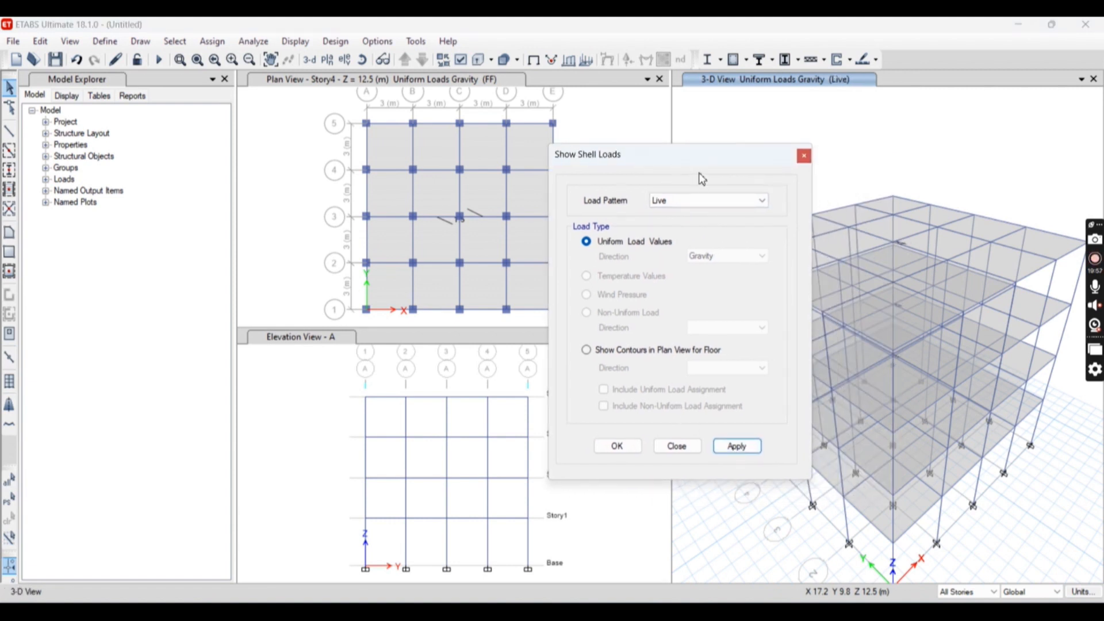
{"action": "left_click", "coordinate": [675, 444]}
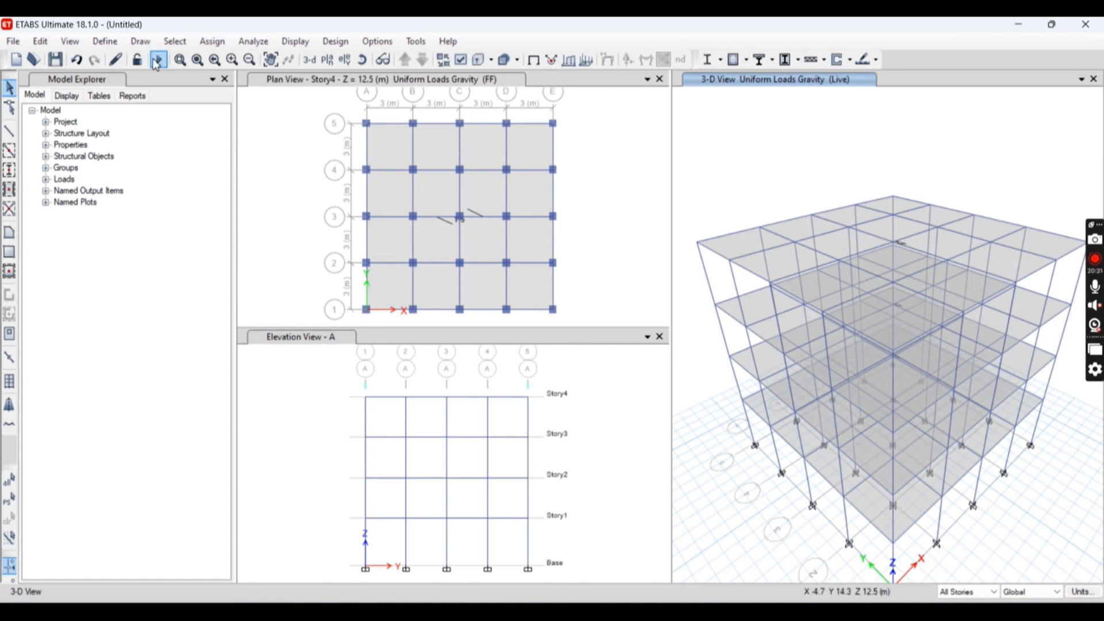
Step: Run a model check with all checks and fixes selected, and close the resulting report
{"action": "left_click", "coordinate": [213, 44]}
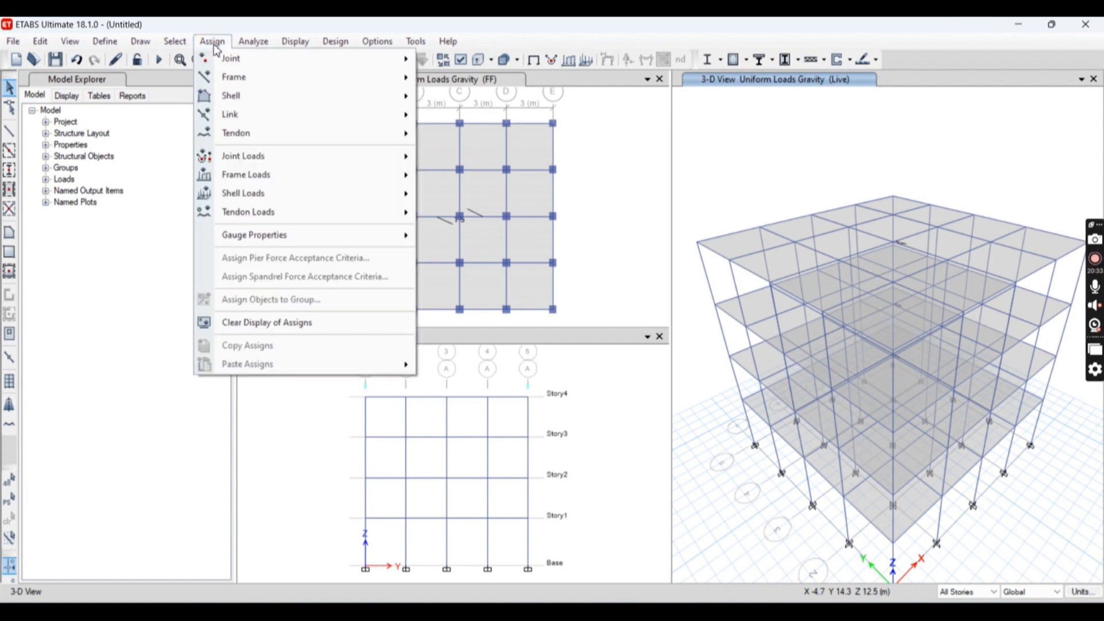
{"action": "mouse_move", "coordinate": [253, 43]}
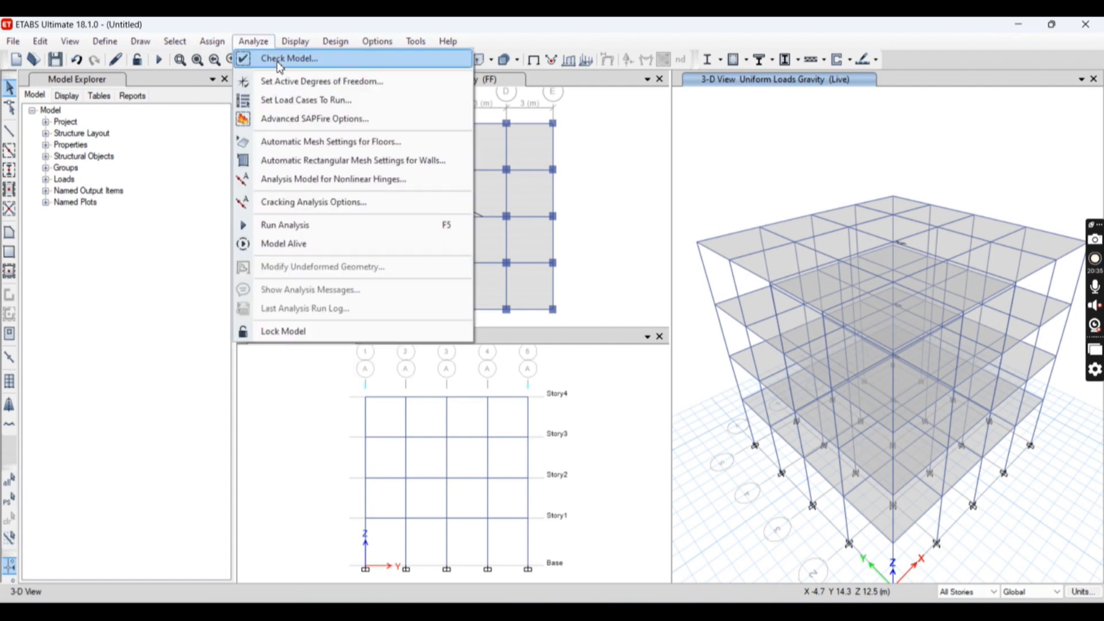
{"action": "left_click", "coordinate": [286, 60]}
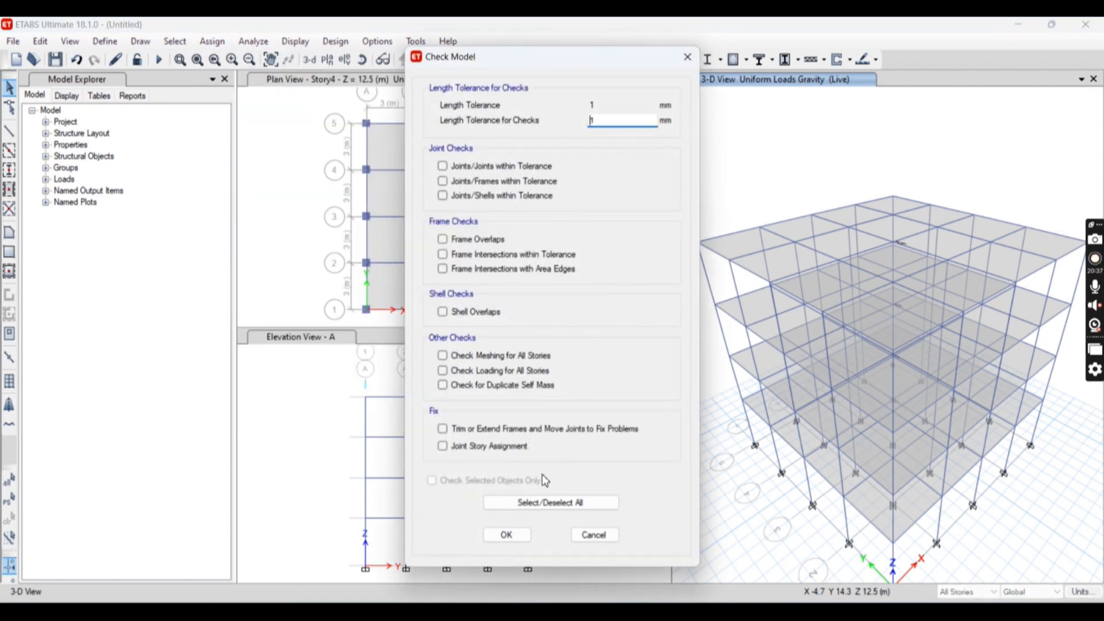
{"action": "left_click", "coordinate": [551, 502]}
{"action": "left_click", "coordinate": [511, 536]}
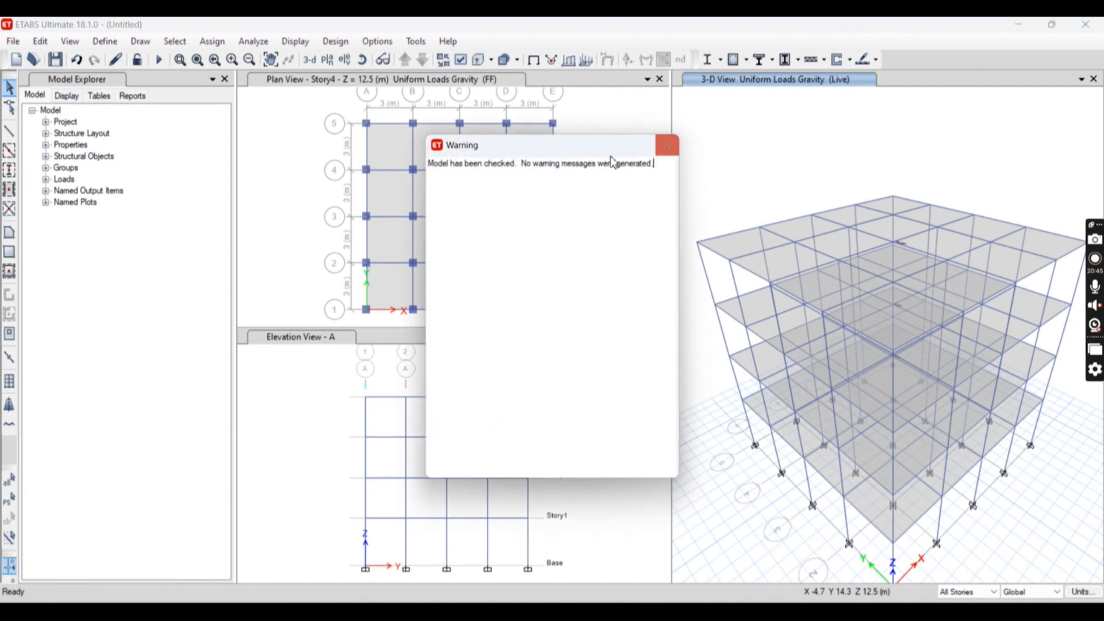
{"action": "left_click", "coordinate": [665, 146]}
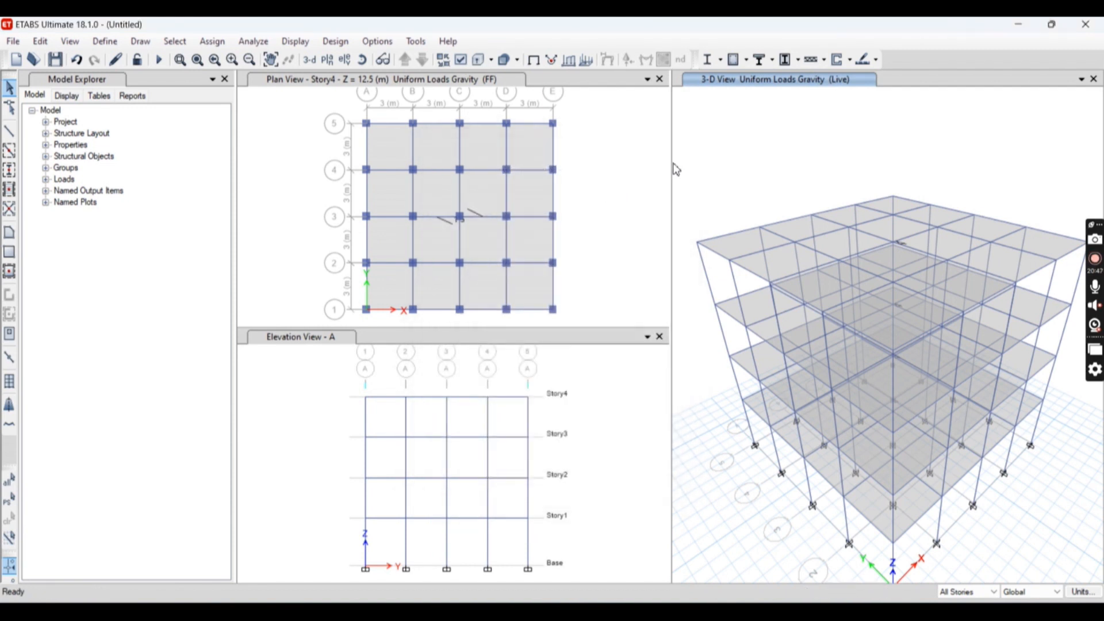
Step: Run the analysis, saving the model file as Demo 1 in the Etabs Works folder
{"action": "left_click", "coordinate": [161, 60]}
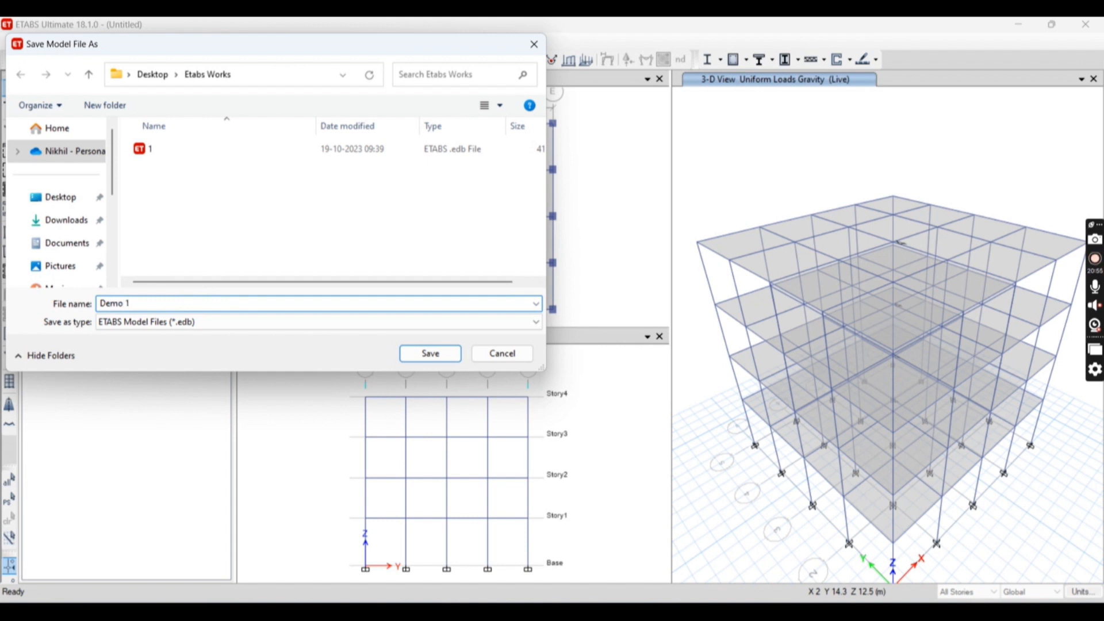
{"action": "key", "text": "Return"}
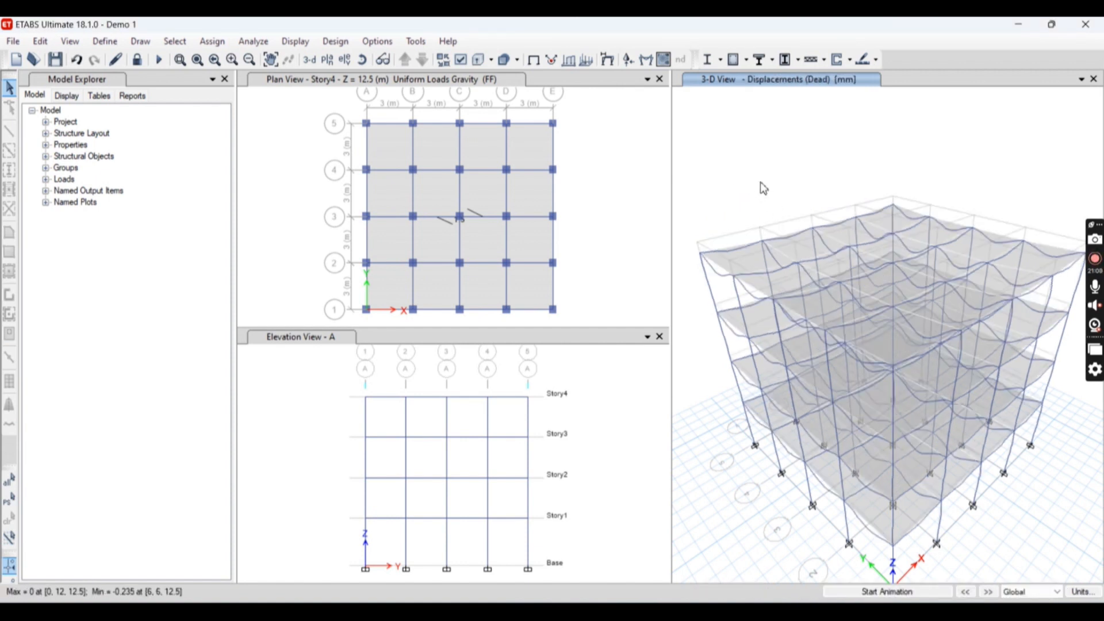
Step: Display the deformed shape for the EQ X load case in the 3-D view with automatic scaling and animate it
{"action": "left_click", "coordinate": [610, 59]}
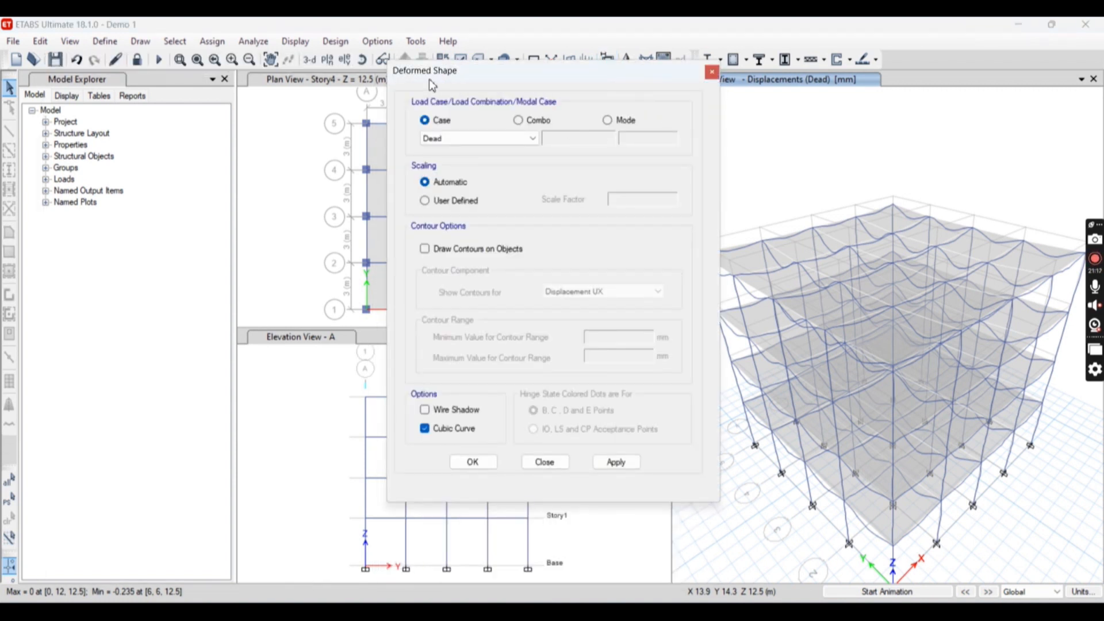
{"action": "left_click_drag", "start_coordinate": [444, 83], "coordinate": [357, 70]}
{"action": "left_click", "coordinate": [450, 109]}
{"action": "left_click", "coordinate": [402, 125]}
{"action": "left_click", "coordinate": [405, 135]}
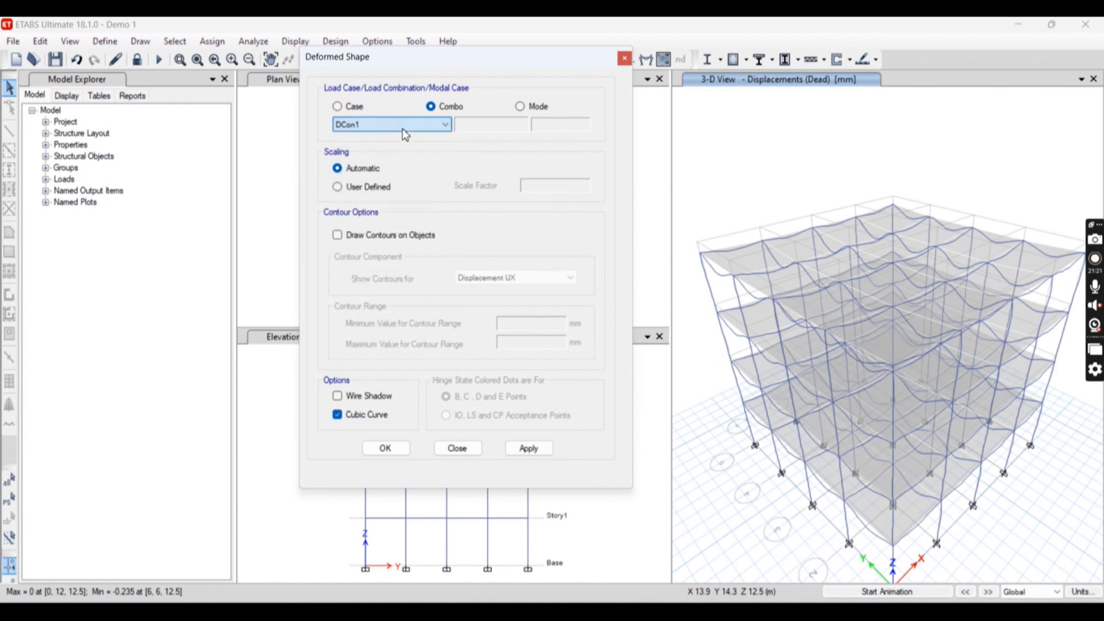
{"action": "left_click", "coordinate": [338, 106]}
{"action": "left_click", "coordinate": [372, 125]}
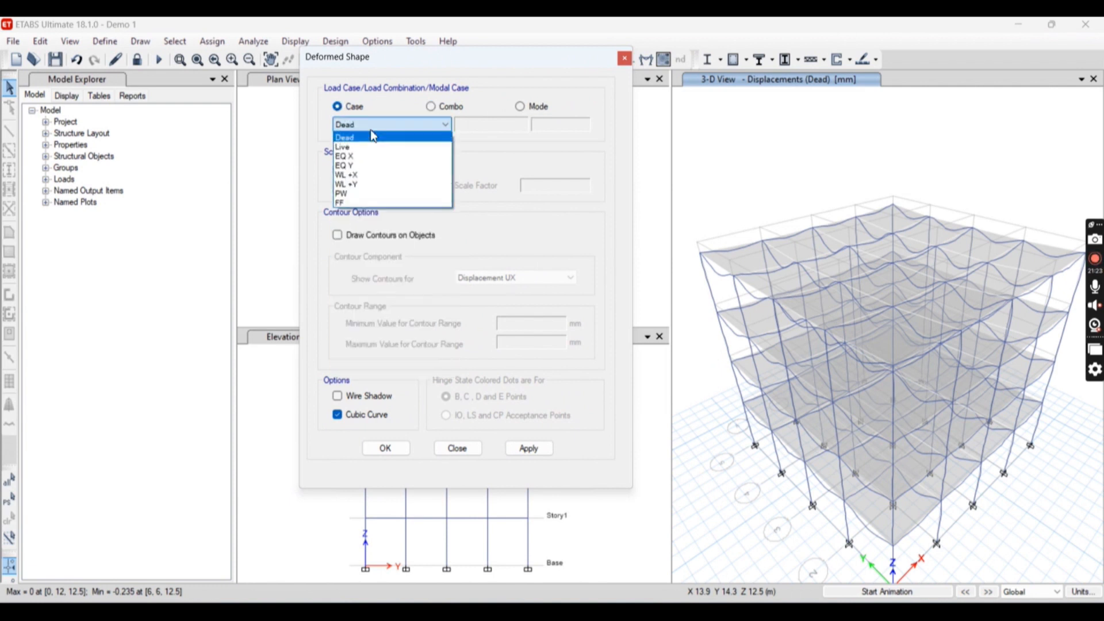
{"action": "left_click", "coordinate": [372, 156]}
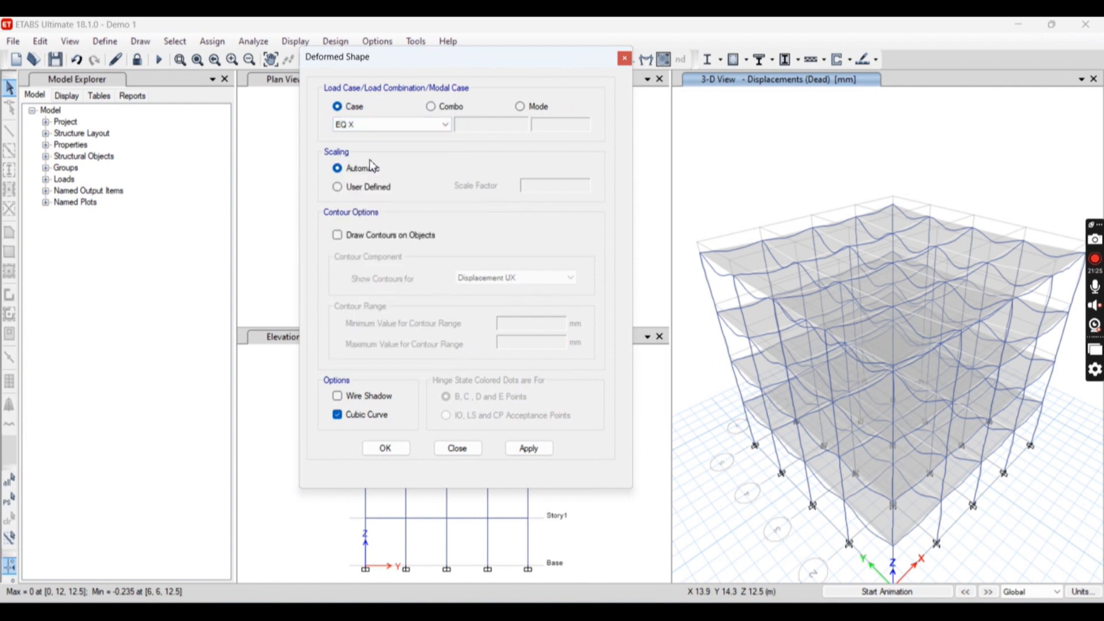
{"action": "left_click", "coordinate": [528, 448]}
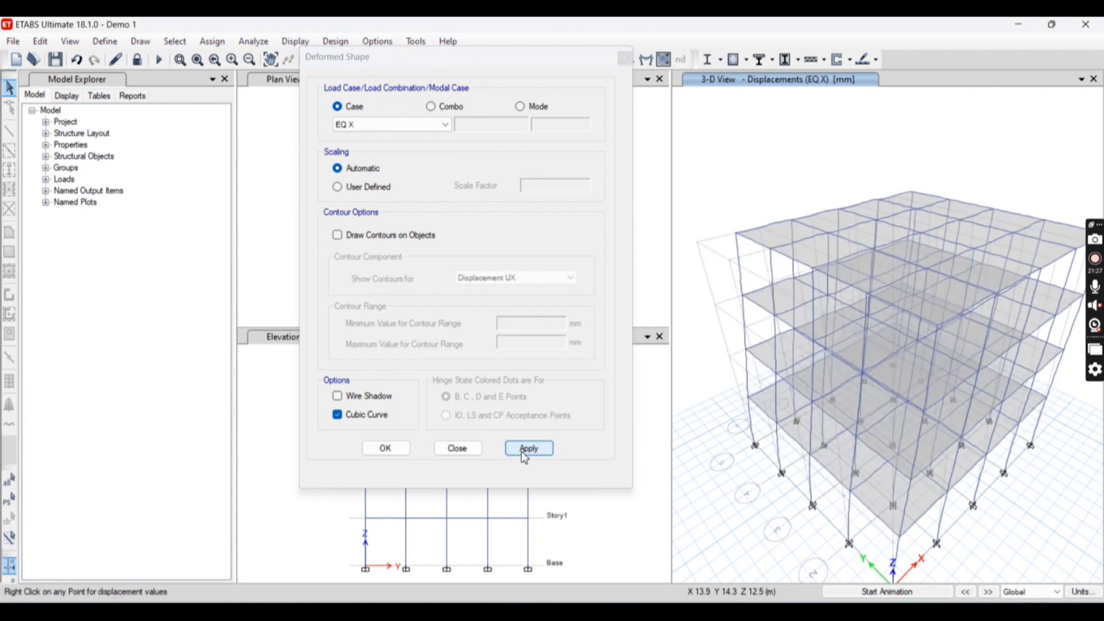
{"action": "middle_click_drag", "start_coordinate": [810, 239], "coordinate": [783, 217]}
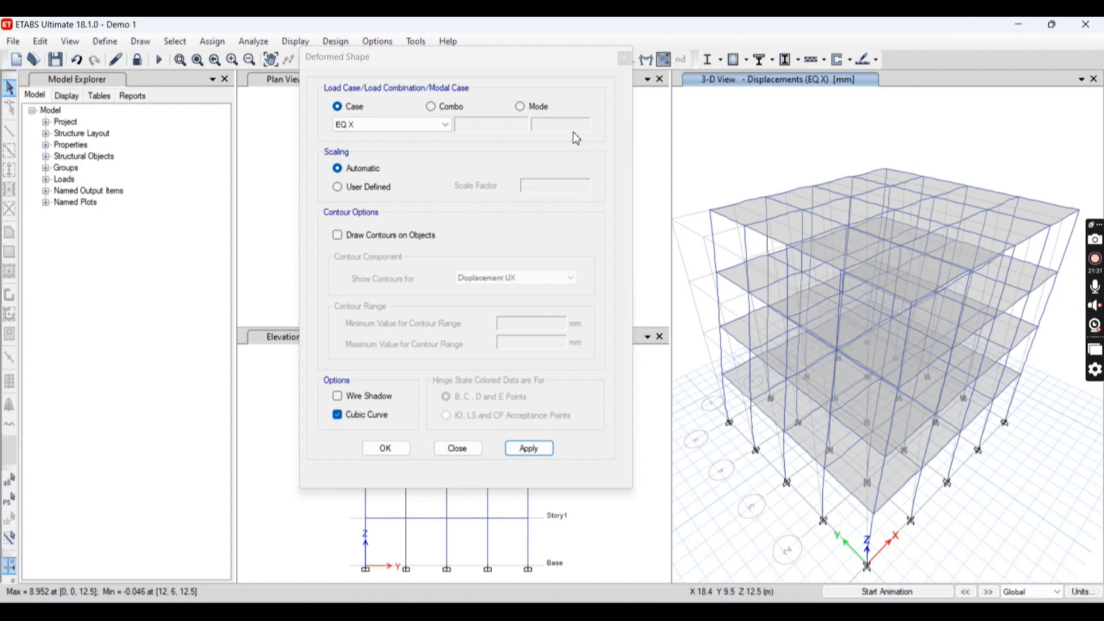
{"action": "left_click", "coordinate": [884, 590]}
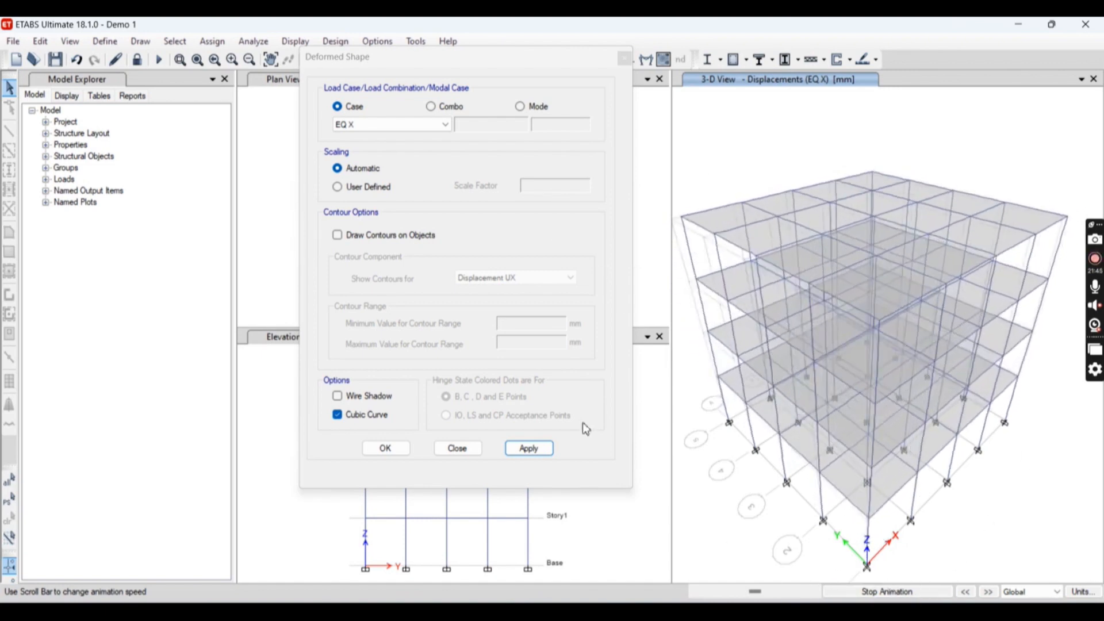
Step: Display the deformed shape for the EQ Y load case in the 3-D view, then play and stop its animation
{"action": "left_click", "coordinate": [399, 123]}
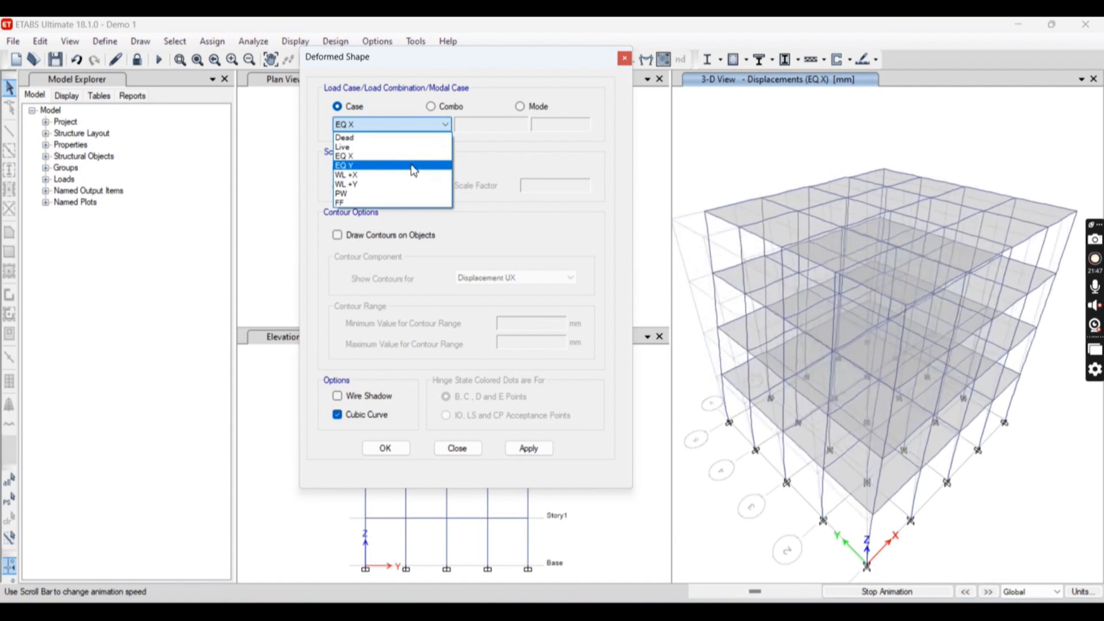
{"action": "left_click", "coordinate": [396, 165]}
{"action": "left_click", "coordinate": [528, 448]}
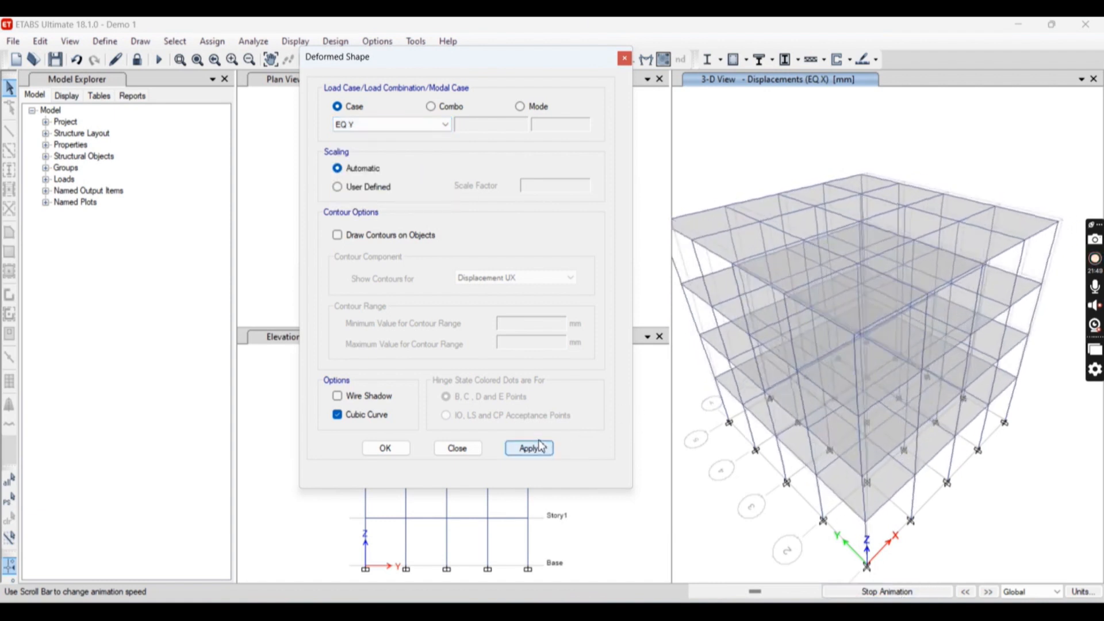
{"action": "left_click", "coordinate": [886, 593]}
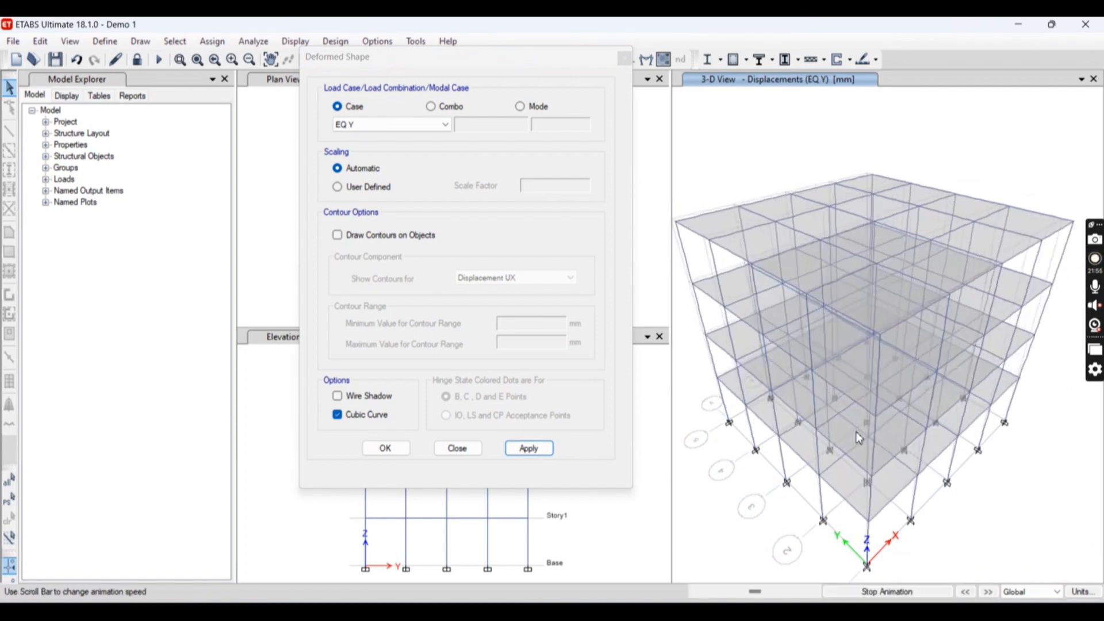
{"action": "left_click", "coordinate": [885, 592]}
Step: Display and animate the deformed shape for the WL +X load case at step number 1 in the 3-D view
{"action": "left_click", "coordinate": [419, 125]}
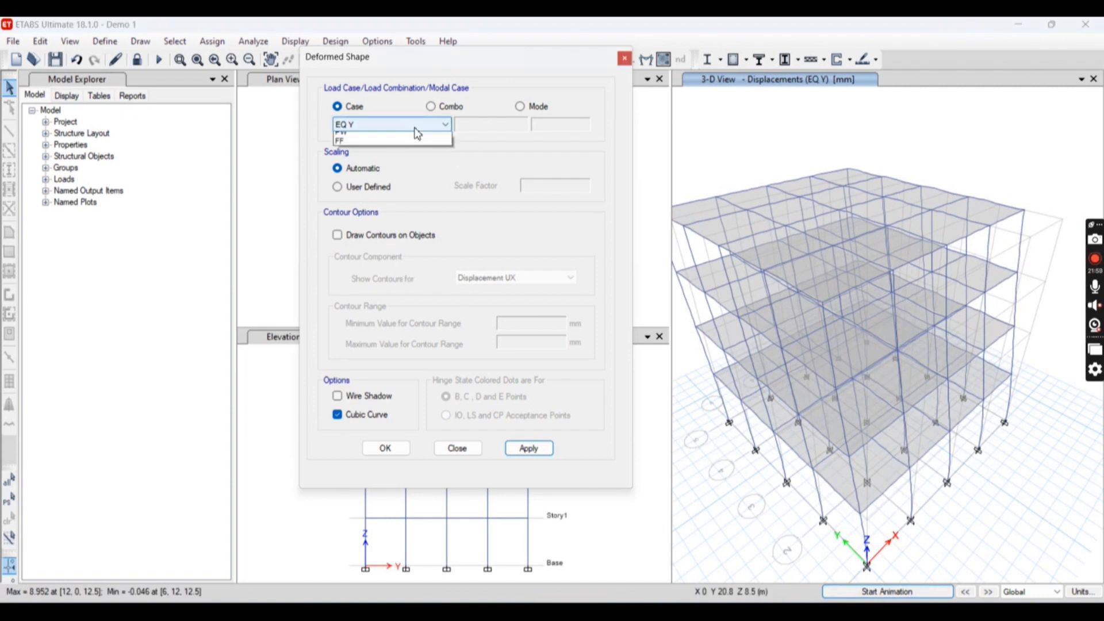
{"action": "left_click", "coordinate": [407, 172]}
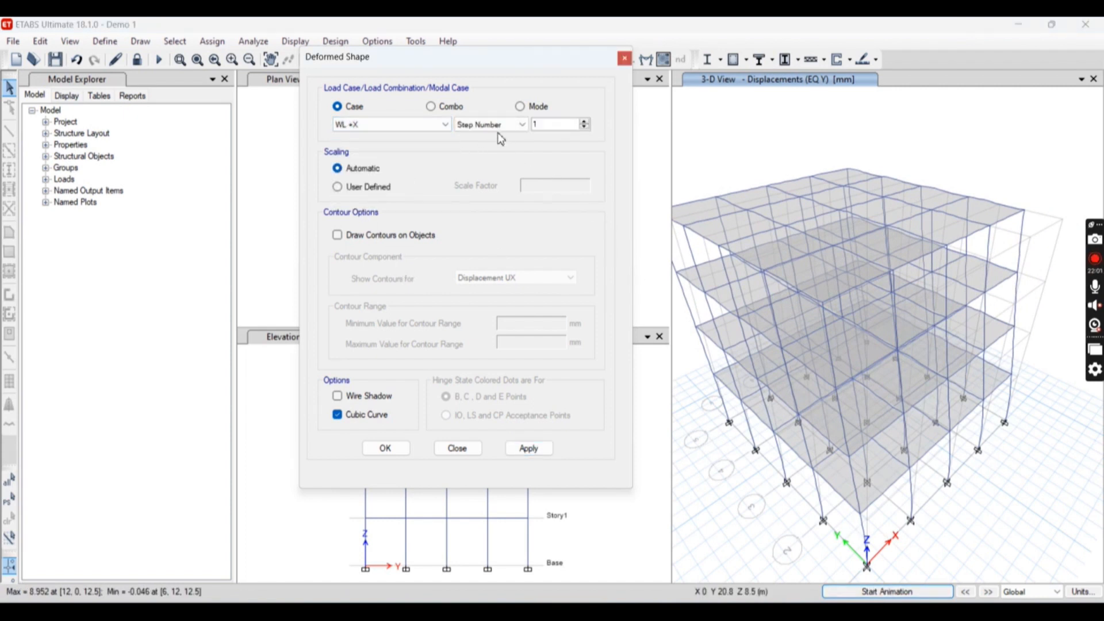
{"action": "left_click", "coordinate": [504, 125]}
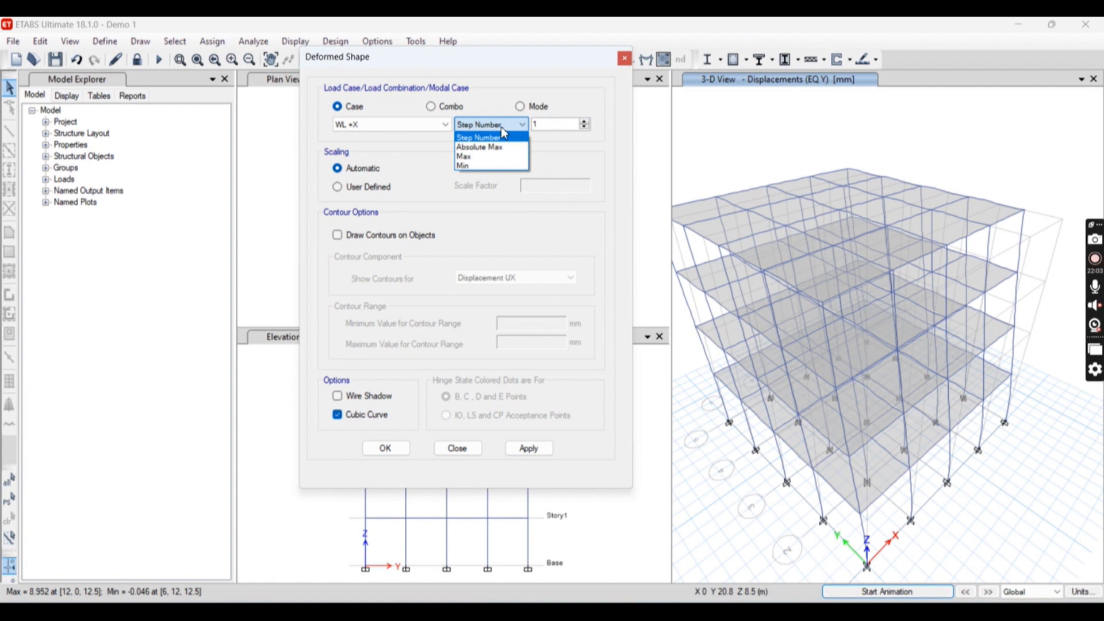
{"action": "left_click", "coordinate": [492, 132]}
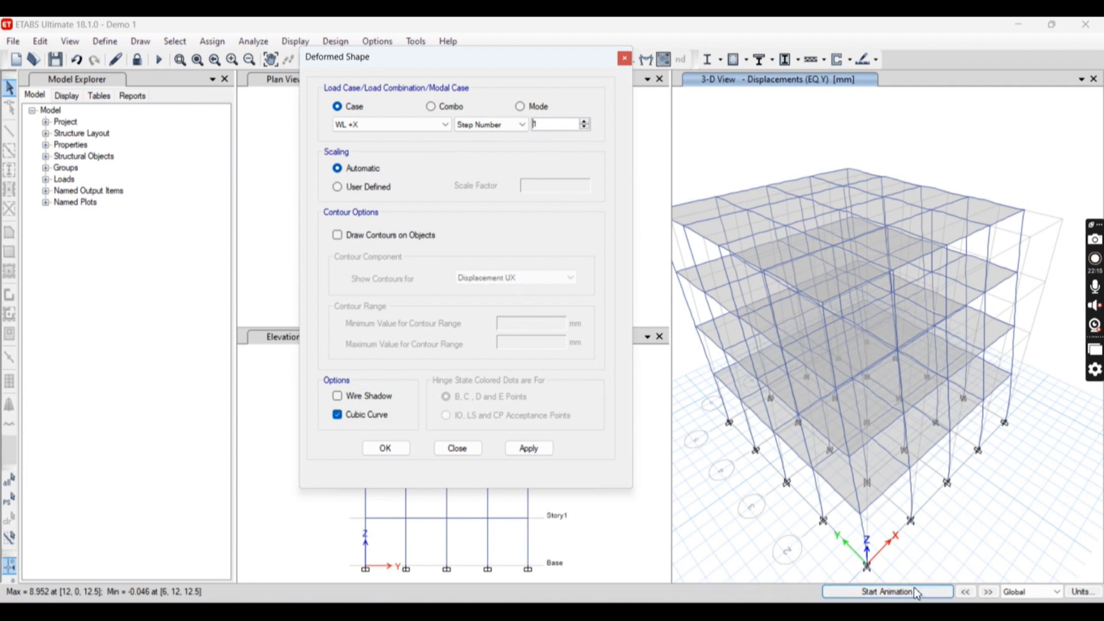
{"action": "left_click", "coordinate": [528, 449]}
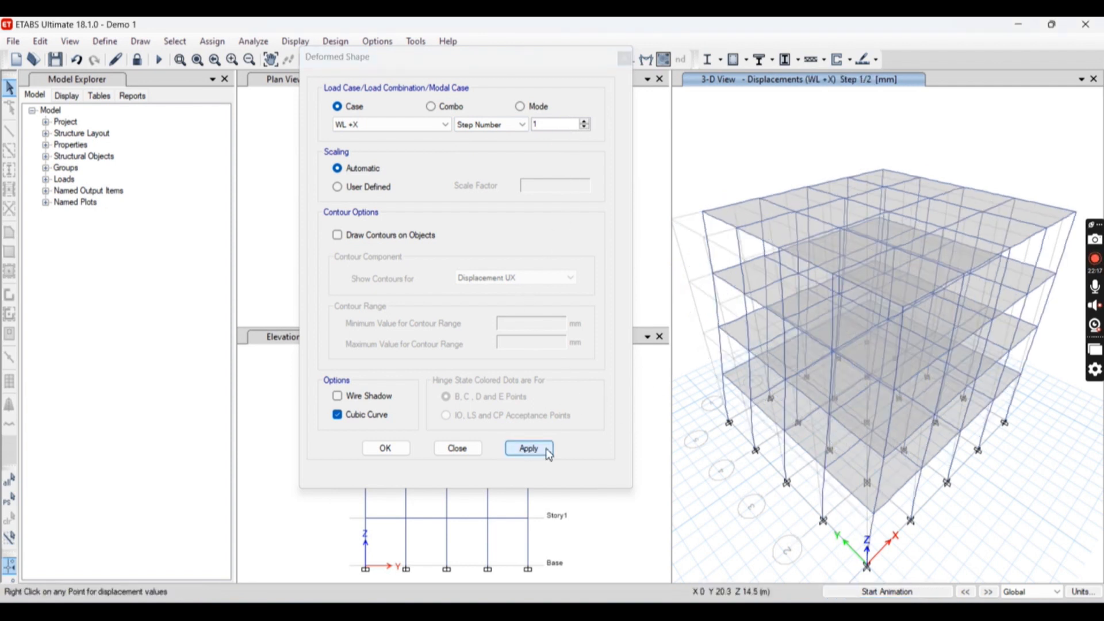
{"action": "left_click", "coordinate": [893, 592]}
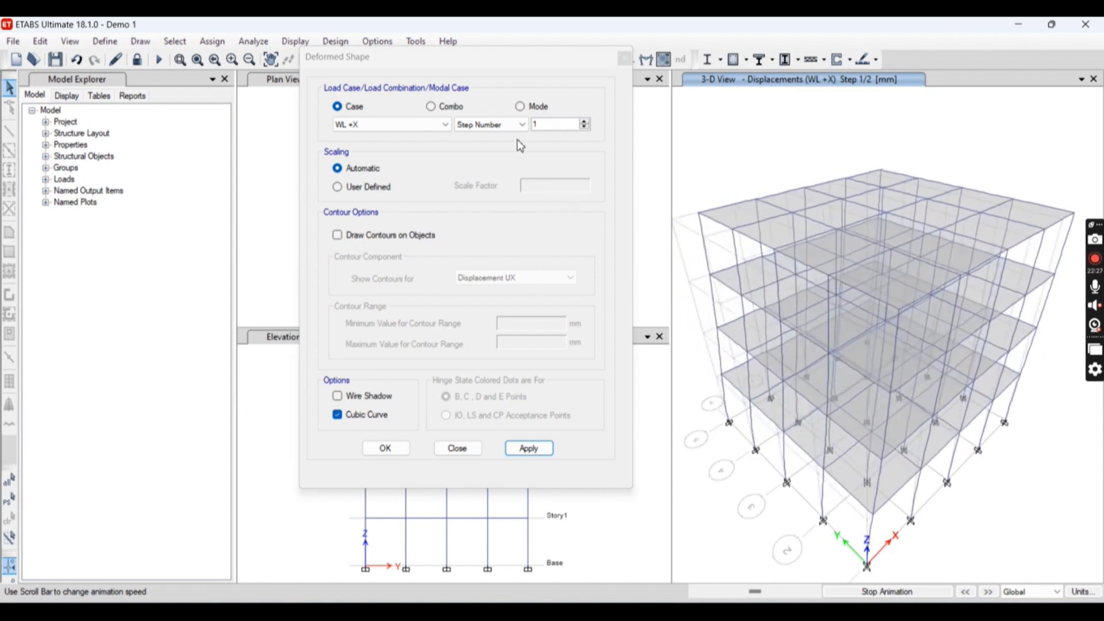
Step: Display and animate the deformed shape for the WL +Y load case at step number 1, and close the deformed shape settings
{"action": "left_click", "coordinate": [392, 125]}
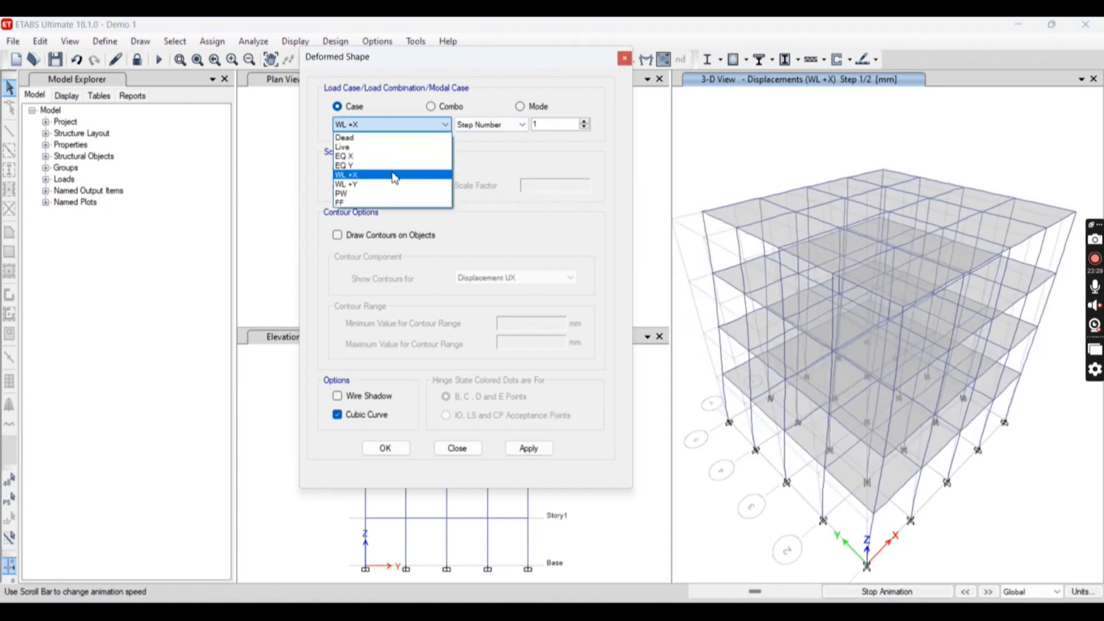
{"action": "left_click", "coordinate": [394, 184]}
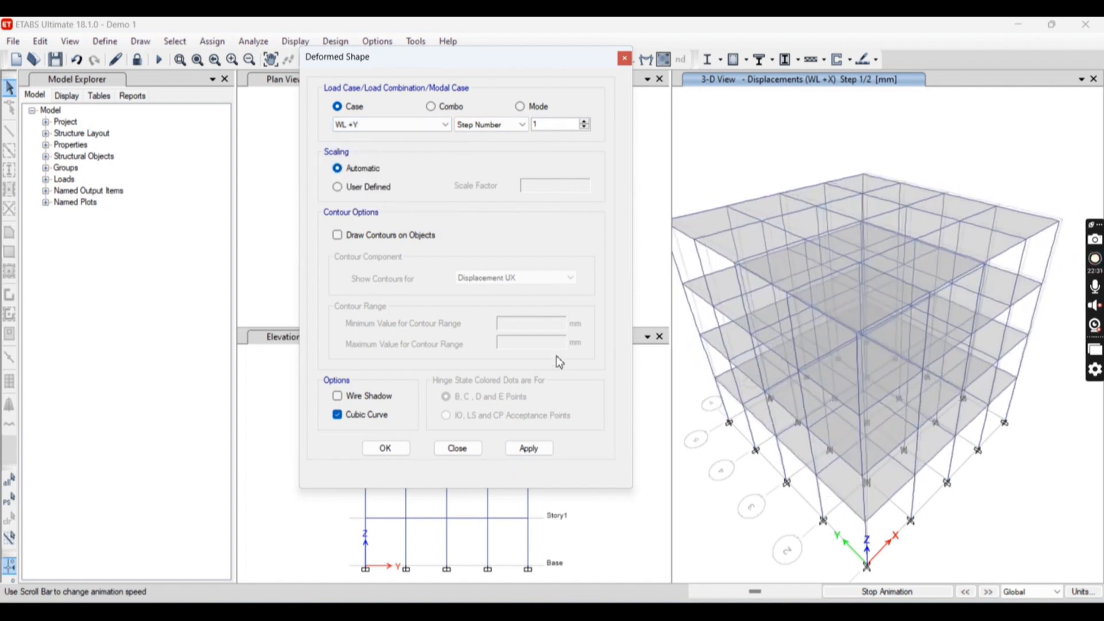
{"action": "left_click", "coordinate": [531, 449]}
{"action": "left_click", "coordinate": [888, 591]}
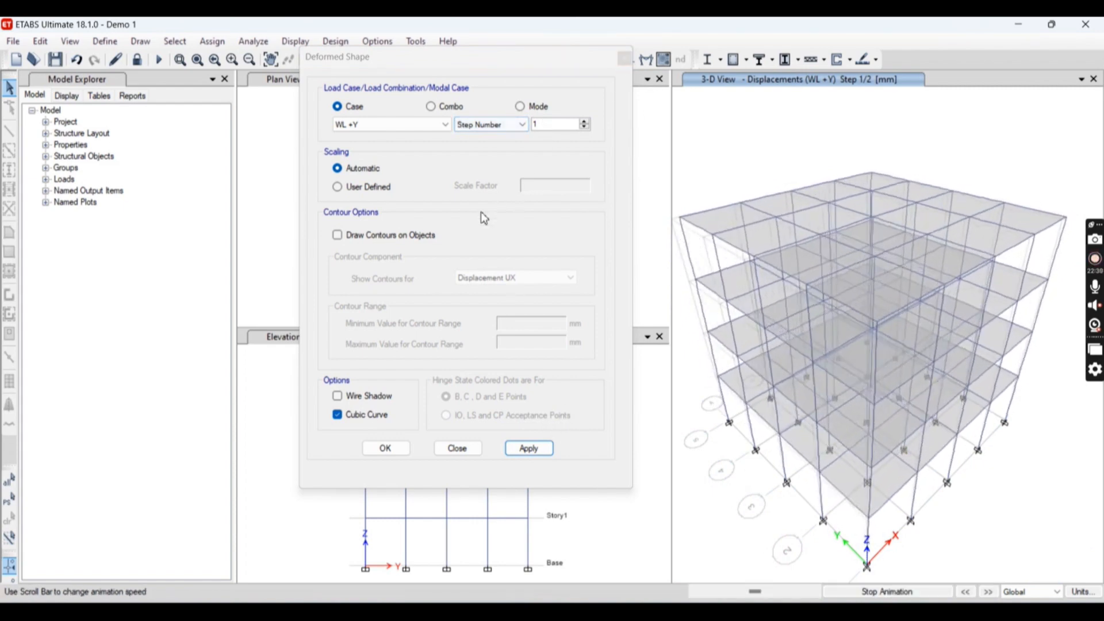
{"action": "left_click", "coordinate": [457, 447]}
{"action": "left_click", "coordinate": [920, 591]}
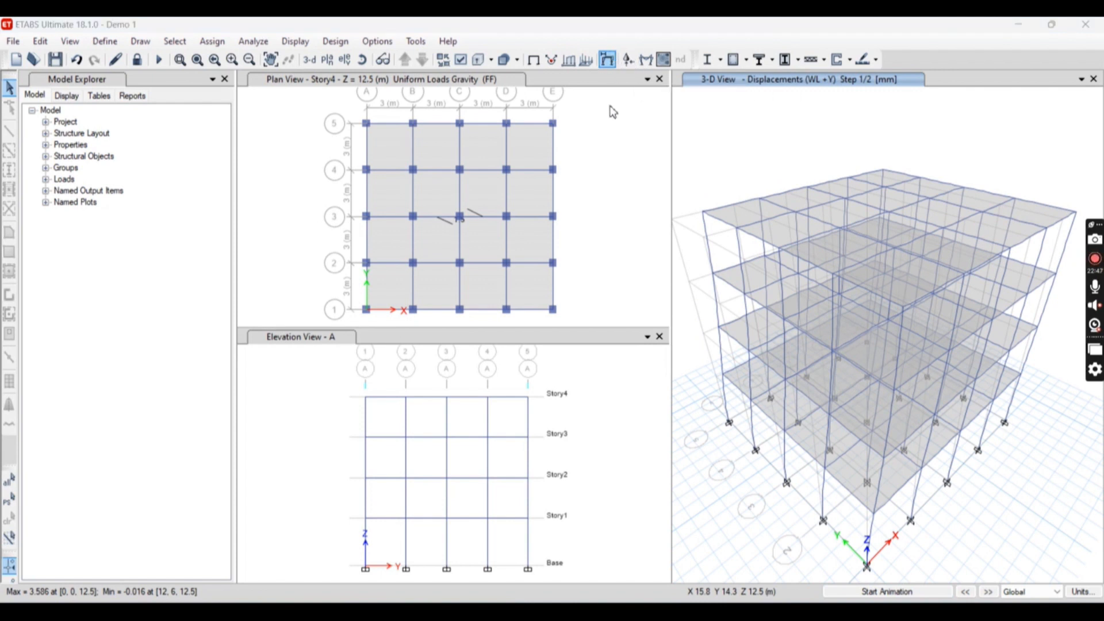
Step: Reapply the WL +Y deformed shape at step number 1, replay its animation and stop it
{"action": "left_click", "coordinate": [609, 60]}
{"action": "left_click", "coordinate": [357, 124]}
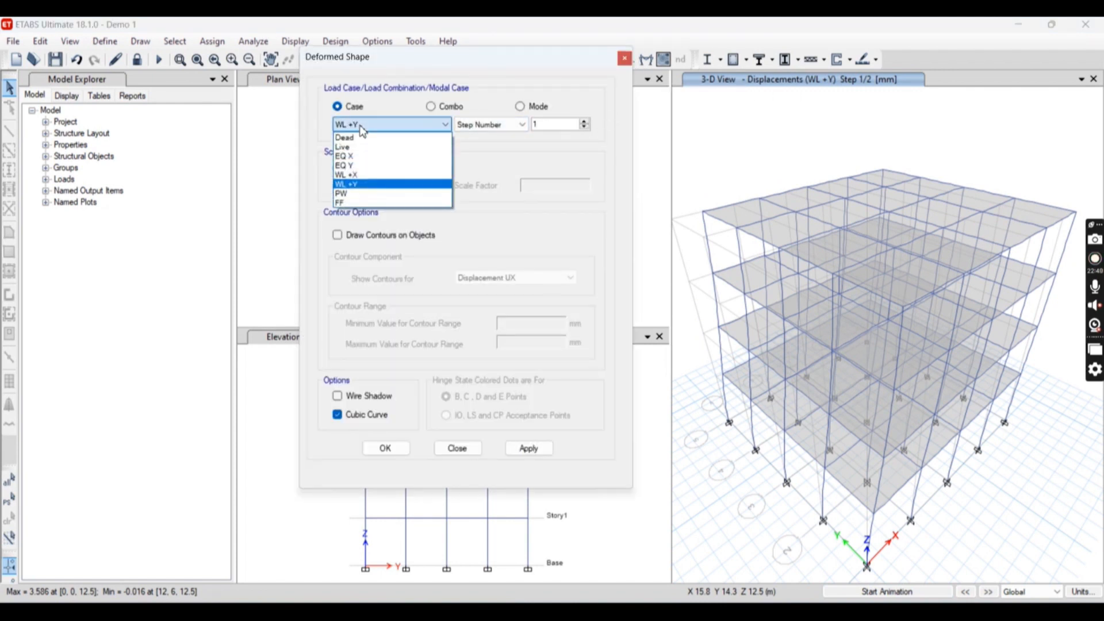
{"action": "left_click", "coordinate": [403, 184]}
{"action": "left_click", "coordinate": [542, 452]}
{"action": "left_click", "coordinate": [856, 591]}
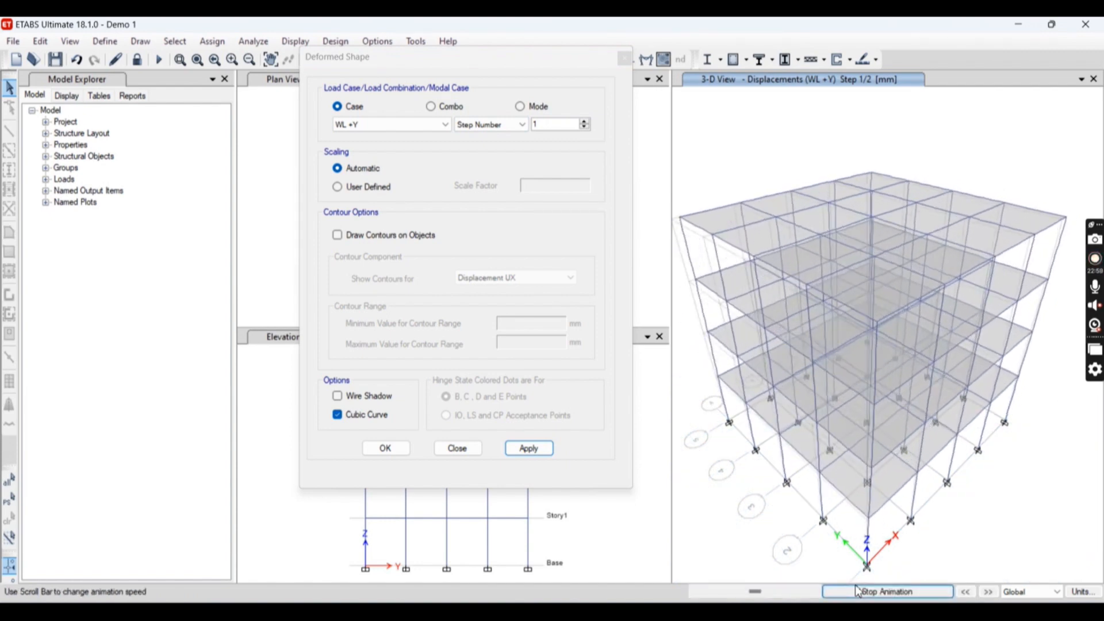
{"action": "left_click", "coordinate": [858, 591]}
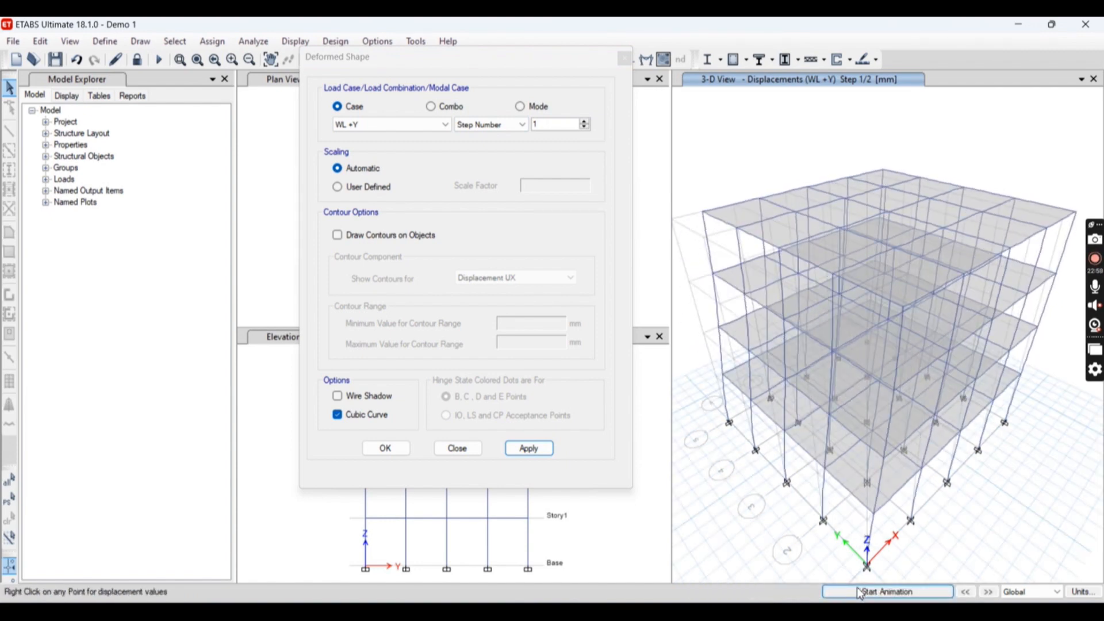
{"action": "left_click", "coordinate": [443, 447]}
Step: Examine the lateral load settings of the WL +Y wind load pattern without changing them
{"action": "left_click", "coordinate": [599, 221]}
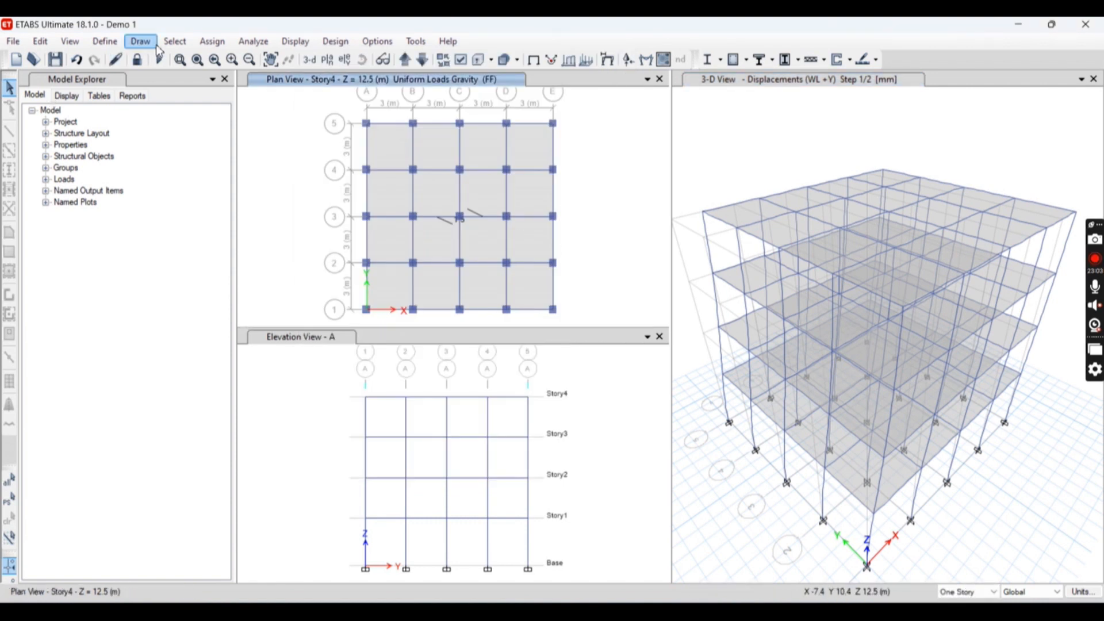
{"action": "left_click", "coordinate": [111, 43]}
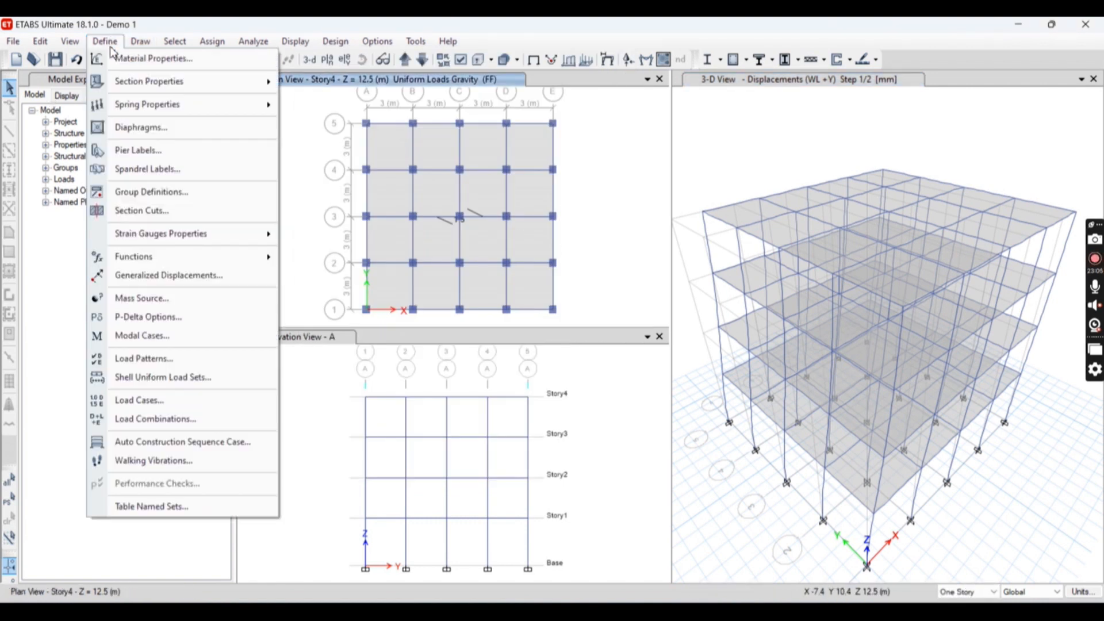
{"action": "left_click", "coordinate": [177, 358]}
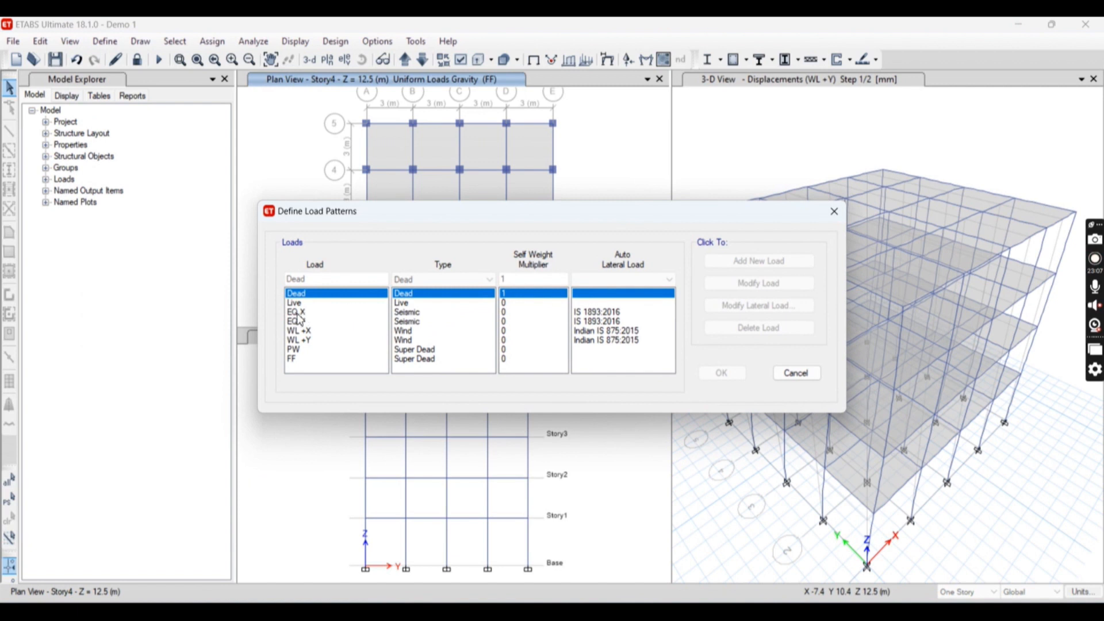
{"action": "left_click", "coordinate": [318, 341]}
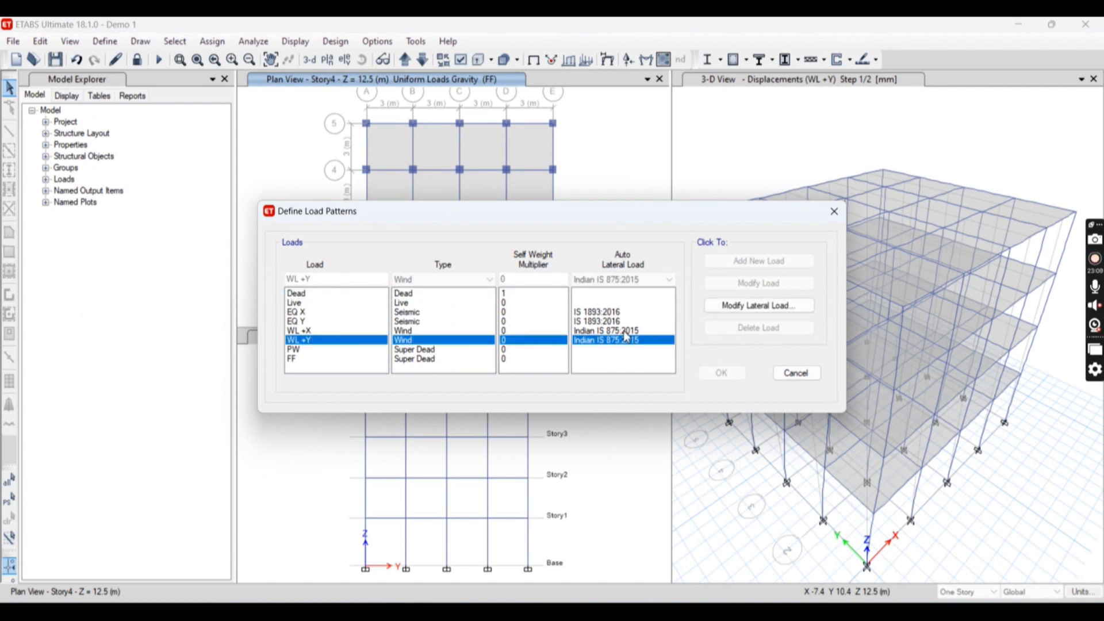
{"action": "left_click", "coordinate": [743, 305]}
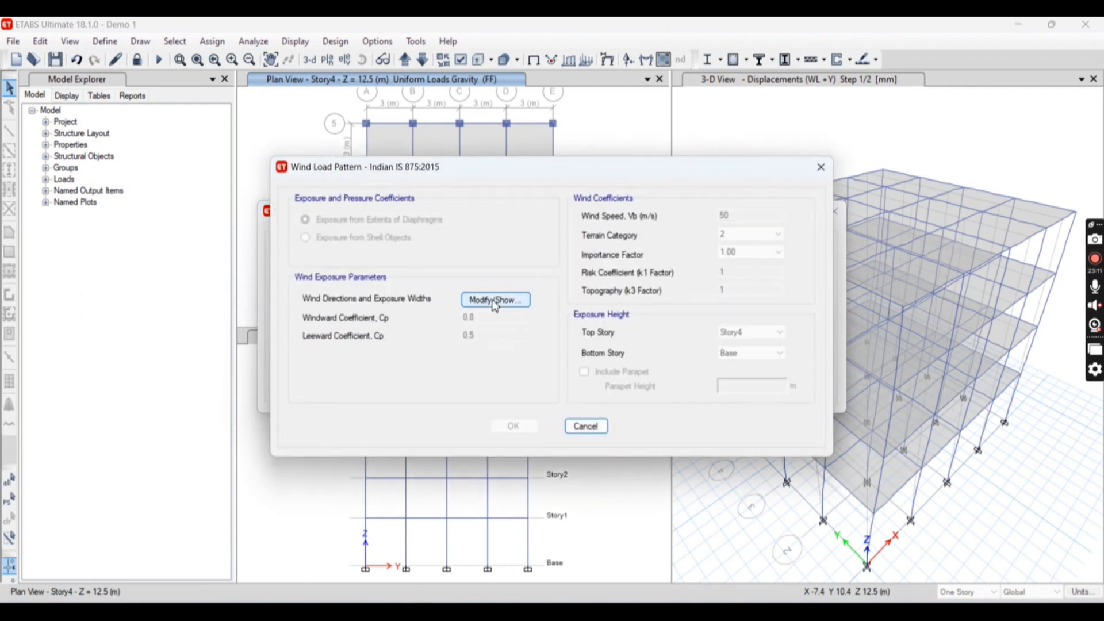
{"action": "left_click", "coordinate": [585, 427]}
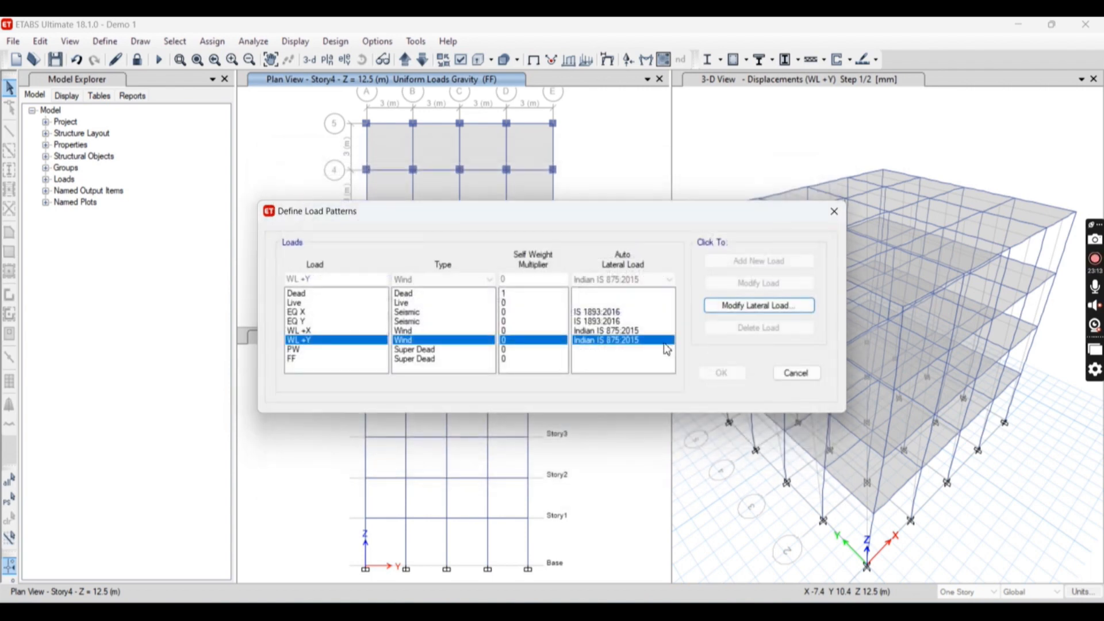
{"action": "left_click", "coordinate": [833, 211]}
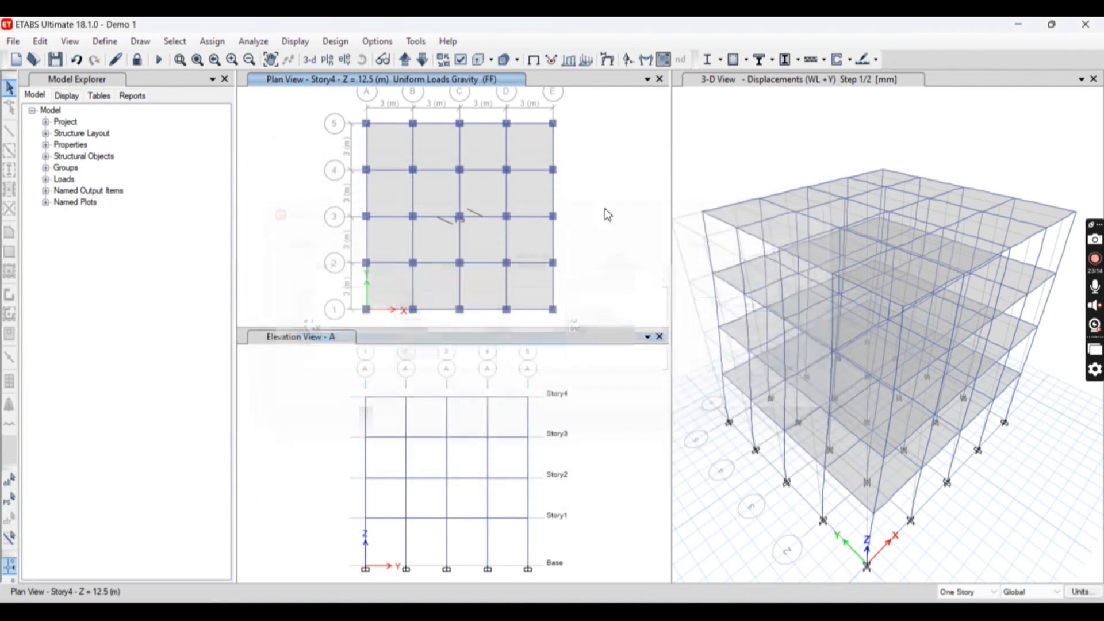
Step: Unlock the model, deleting its analysis results, and set the WL +Y load pattern's wind direction angle to 90 degrees
{"action": "left_click", "coordinate": [138, 59]}
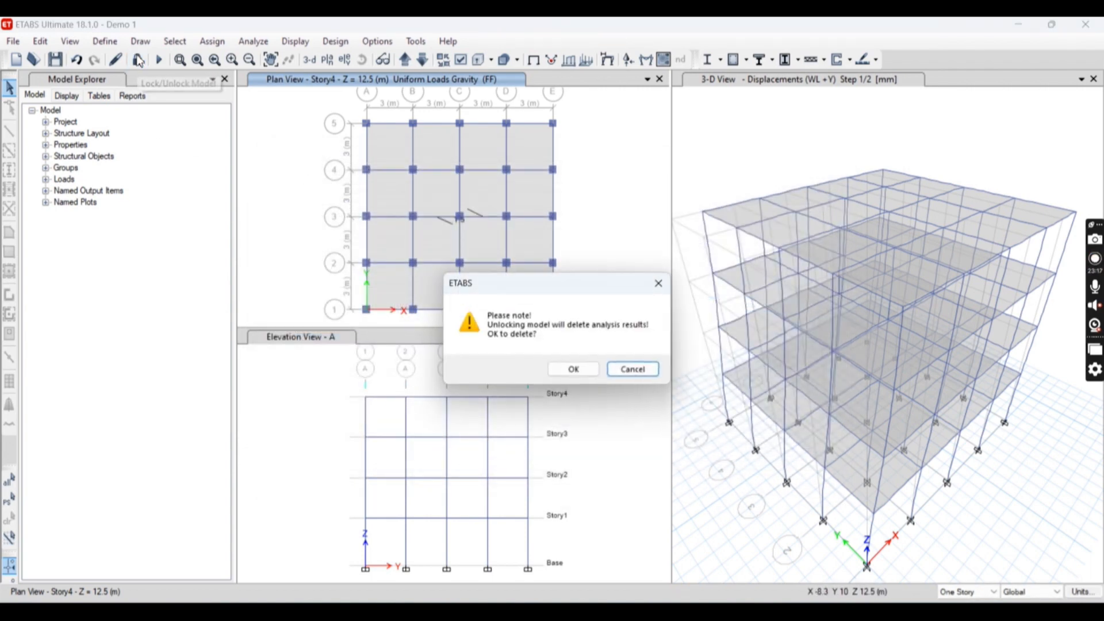
{"action": "left_click", "coordinate": [575, 371]}
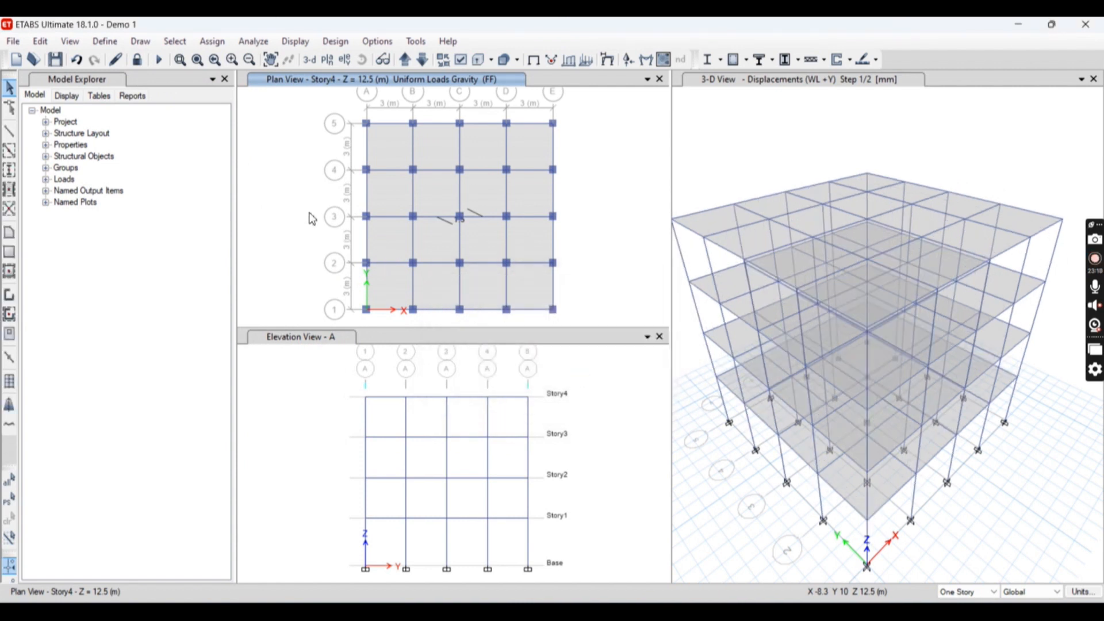
{"action": "left_click", "coordinate": [107, 42]}
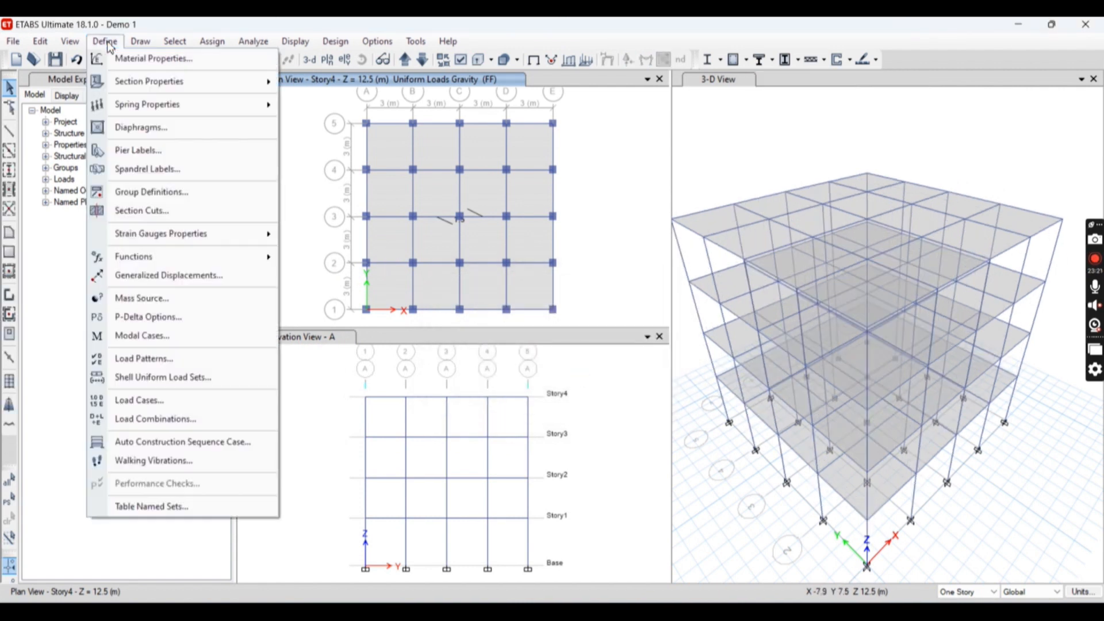
{"action": "left_click", "coordinate": [155, 368]}
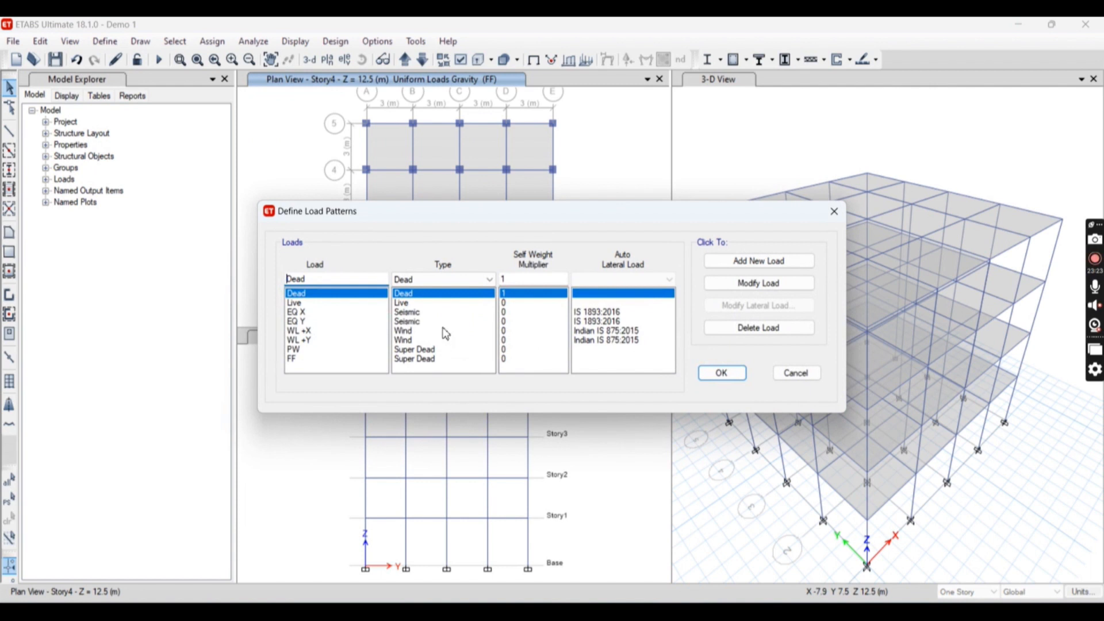
{"action": "left_click", "coordinate": [304, 340]}
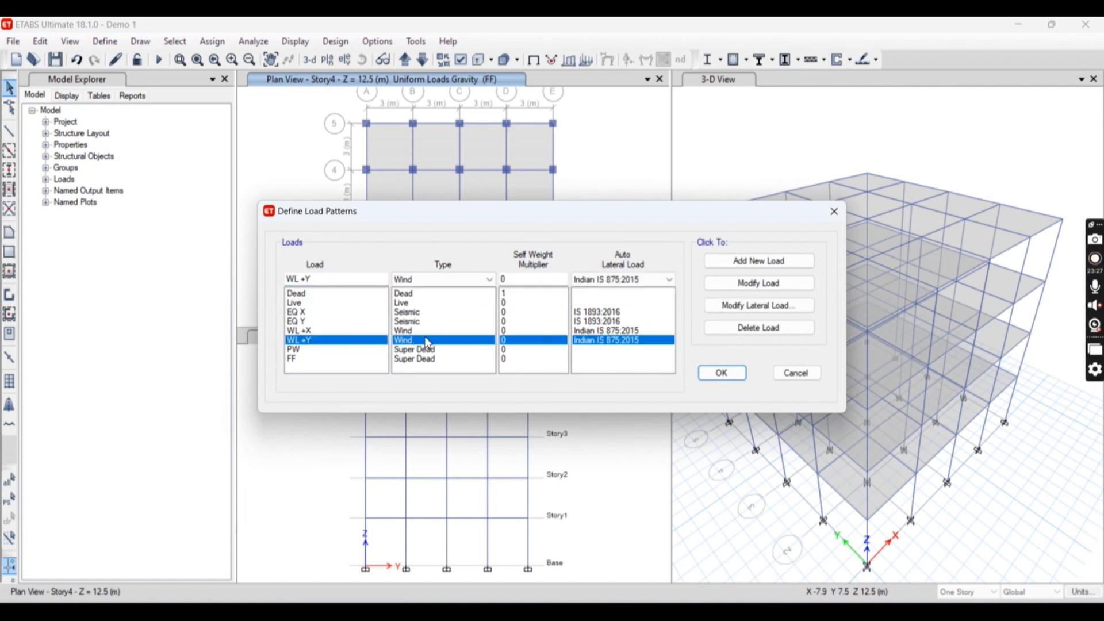
{"action": "left_click", "coordinate": [748, 306]}
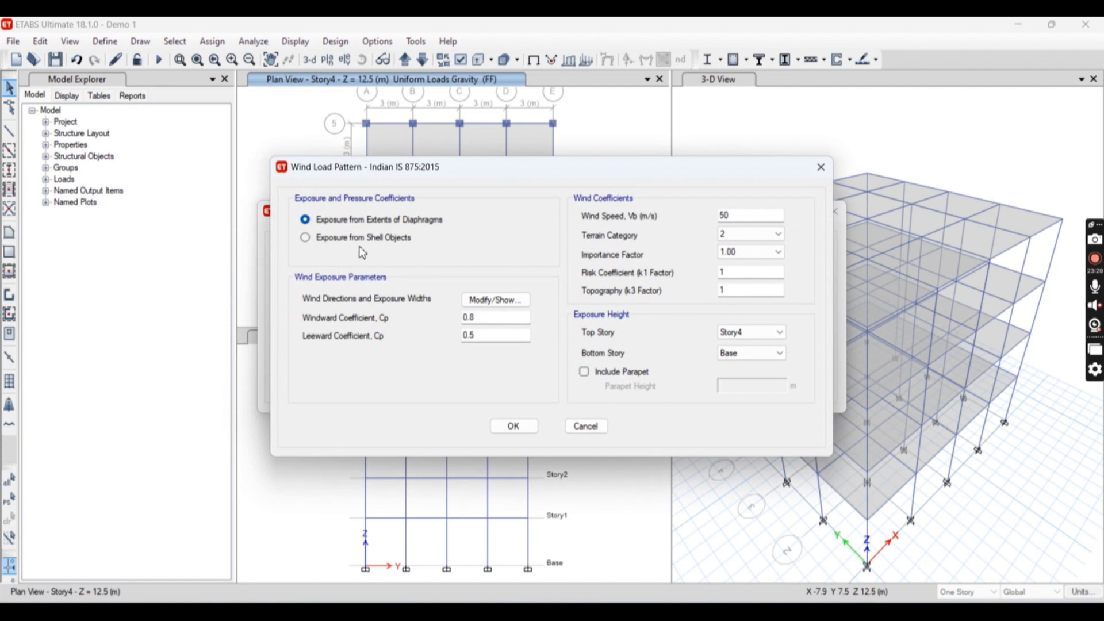
{"action": "left_click", "coordinate": [492, 301]}
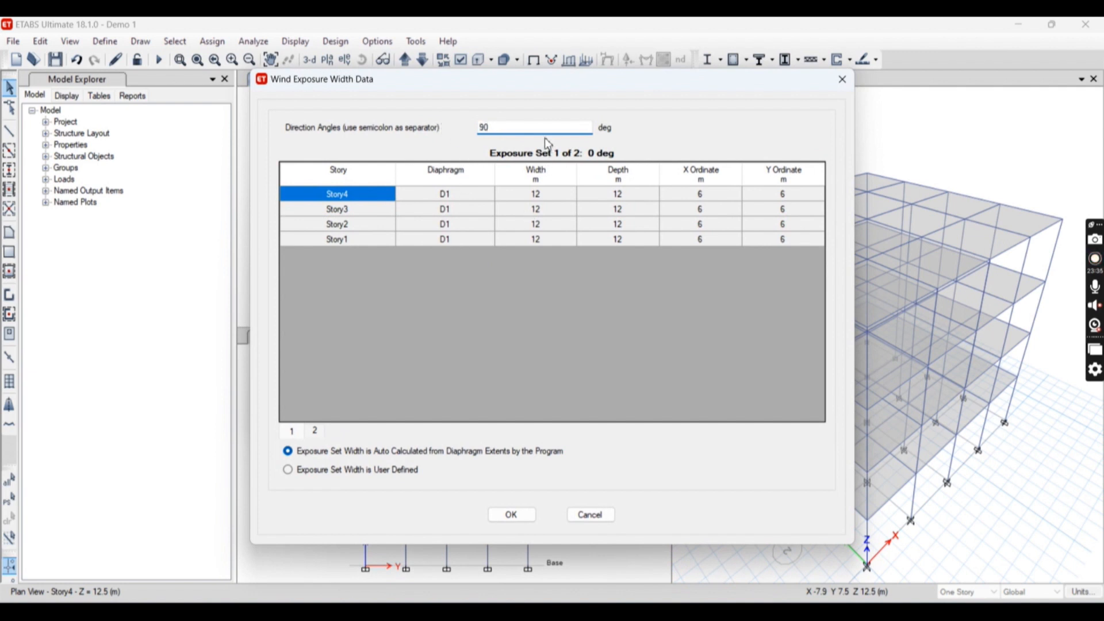
{"action": "left_click", "coordinate": [511, 514]}
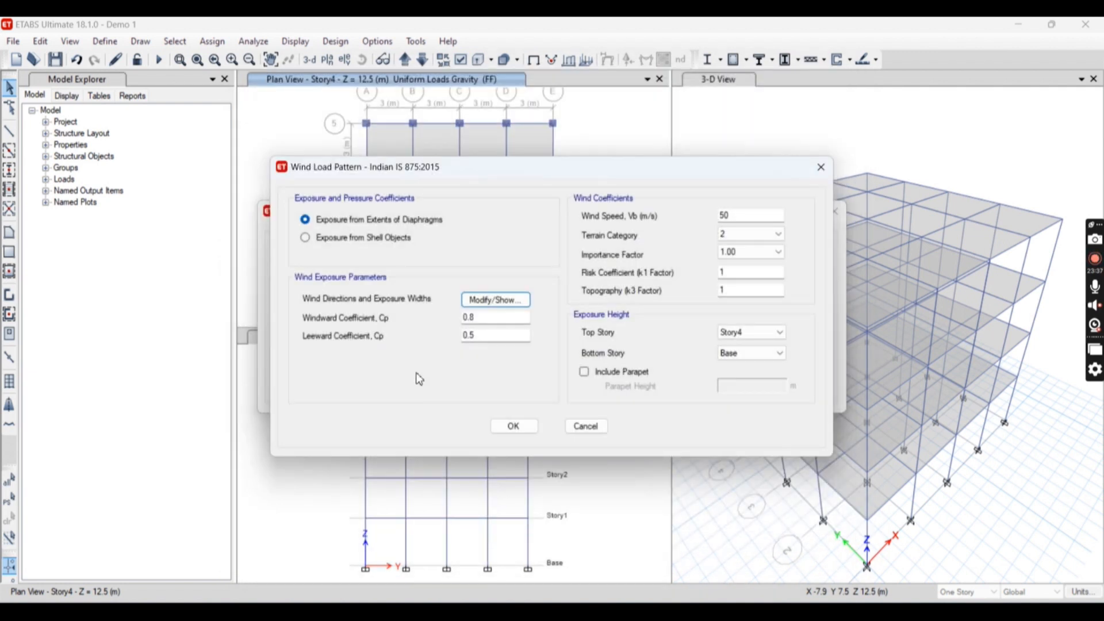
{"action": "left_click", "coordinate": [513, 426]}
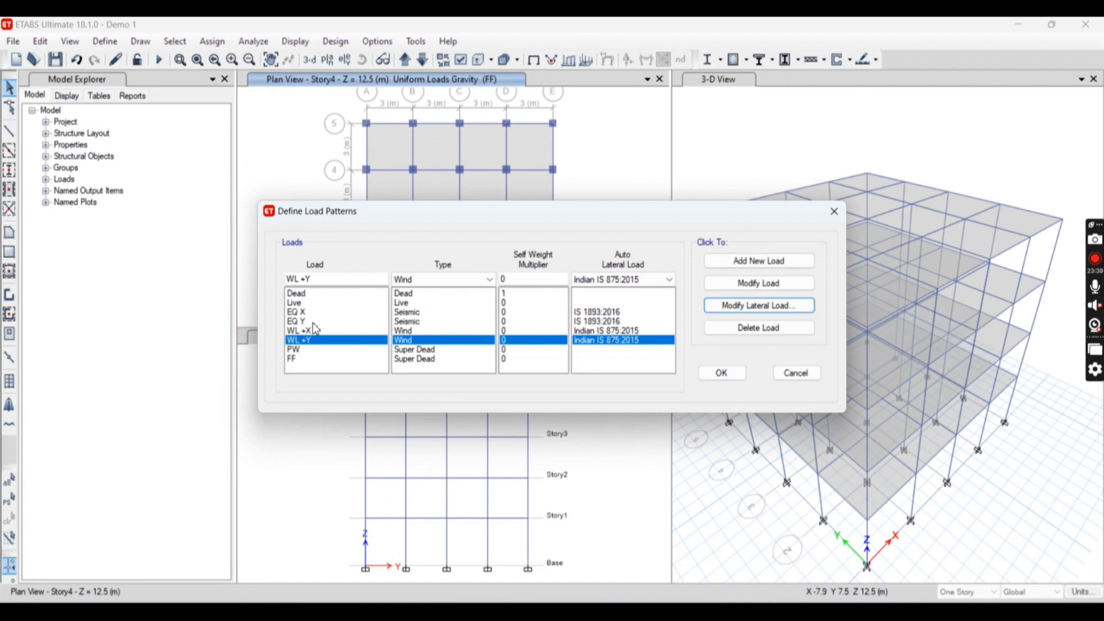
Step: Edit the wind direction and exposure width data of the WL +X load pattern, and accept the load pattern definitions
{"action": "left_click", "coordinate": [315, 330]}
{"action": "left_click", "coordinate": [758, 305]}
{"action": "left_click", "coordinate": [495, 300]}
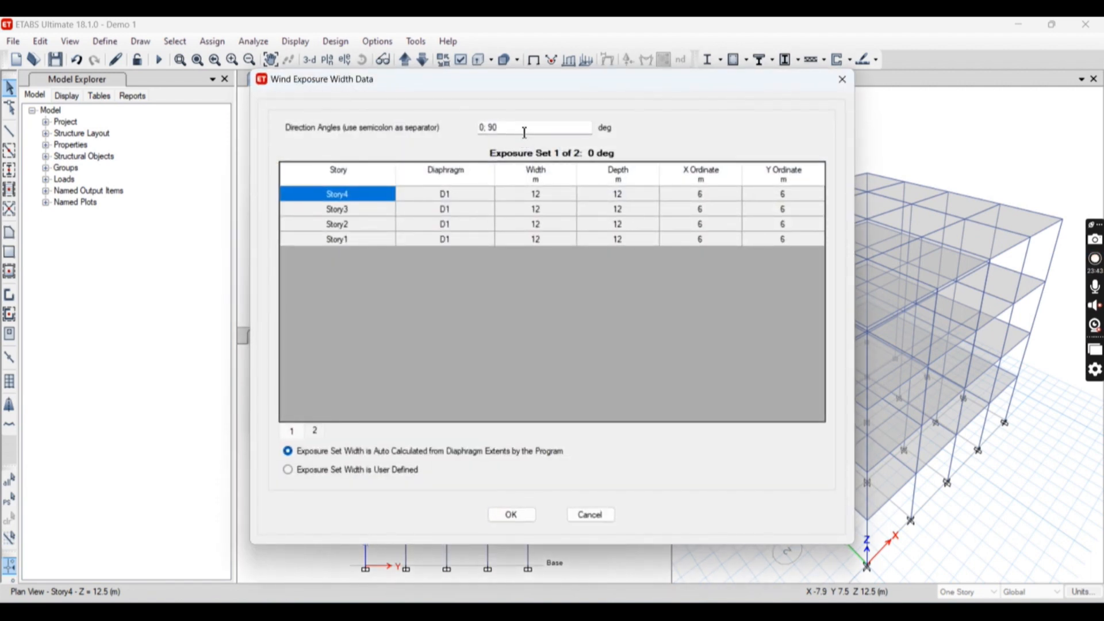
{"action": "left_click", "coordinate": [510, 513]}
{"action": "left_click", "coordinate": [513, 426]}
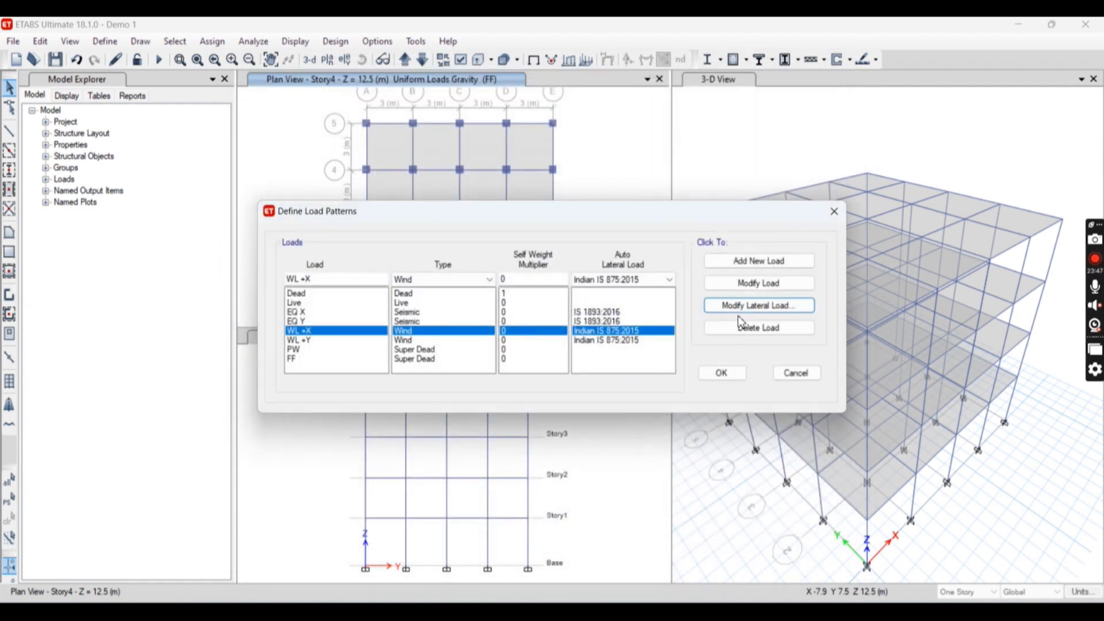
{"action": "key", "text": "Return"}
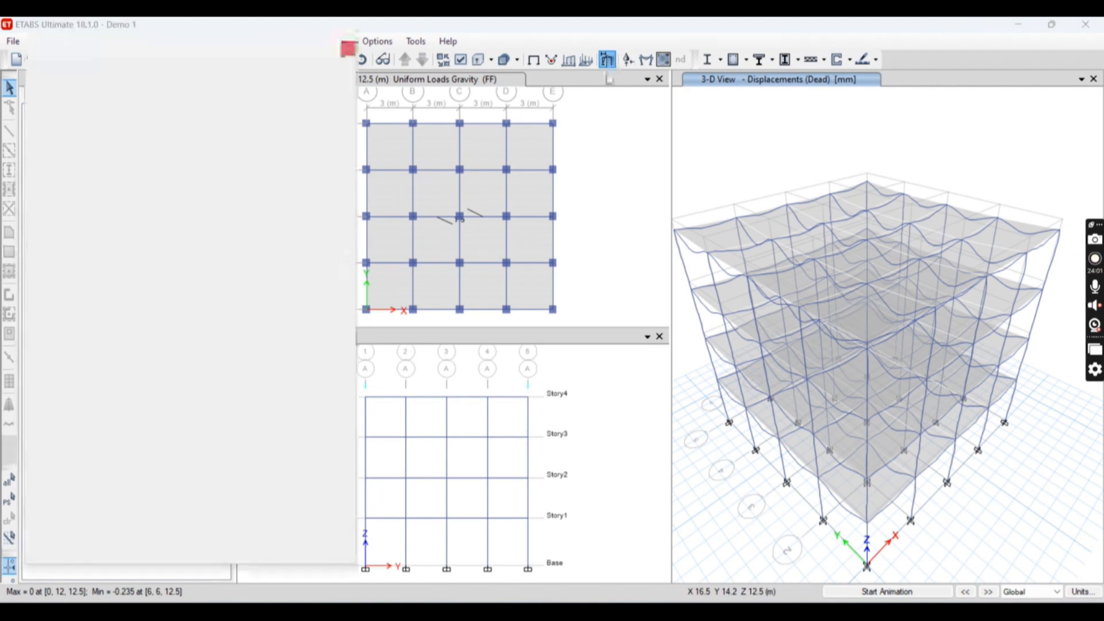
Step: Show the deformed shape for the WL +X load case in the 3-D view, play its animation and stop it
{"action": "left_click", "coordinate": [608, 60]}
{"action": "left_click", "coordinate": [391, 124]}
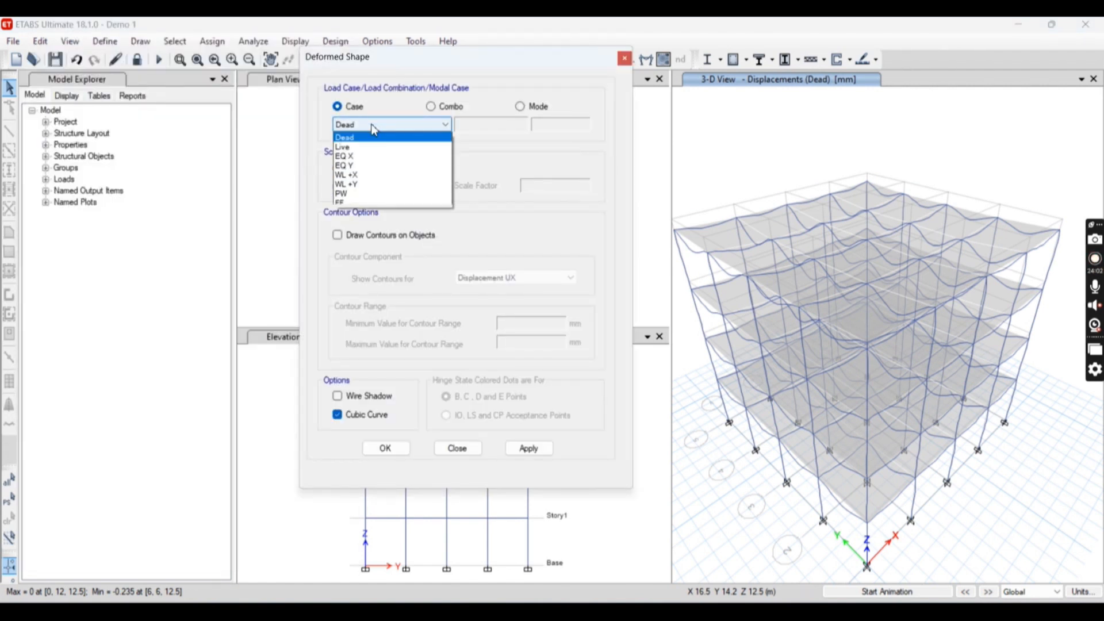
{"action": "left_click", "coordinate": [368, 175]}
{"action": "left_click", "coordinate": [529, 449]}
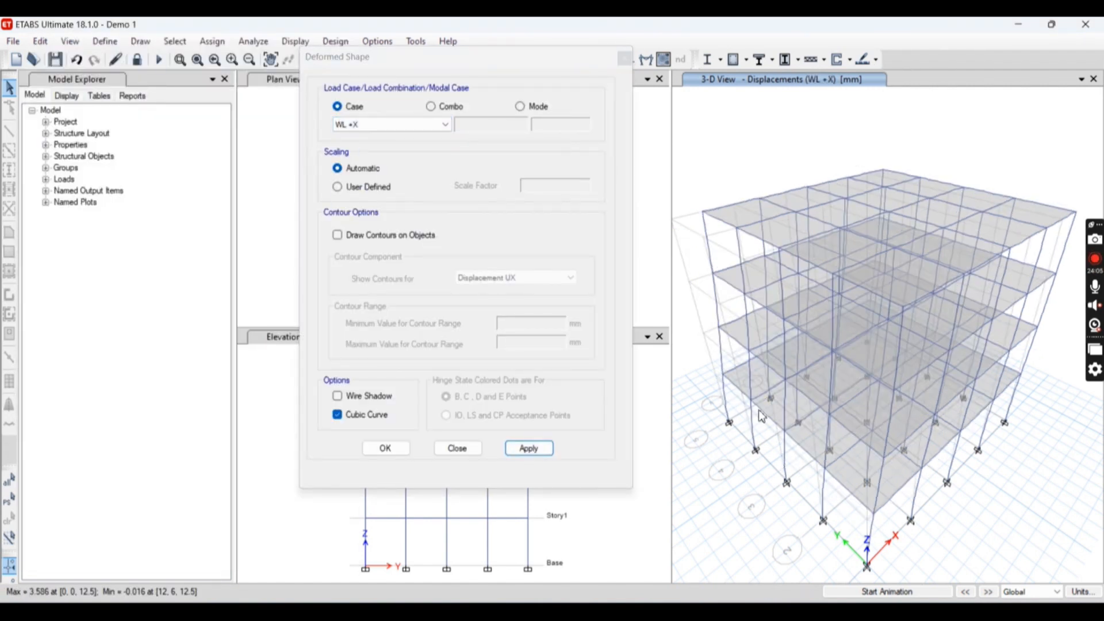
{"action": "left_click", "coordinate": [899, 592]}
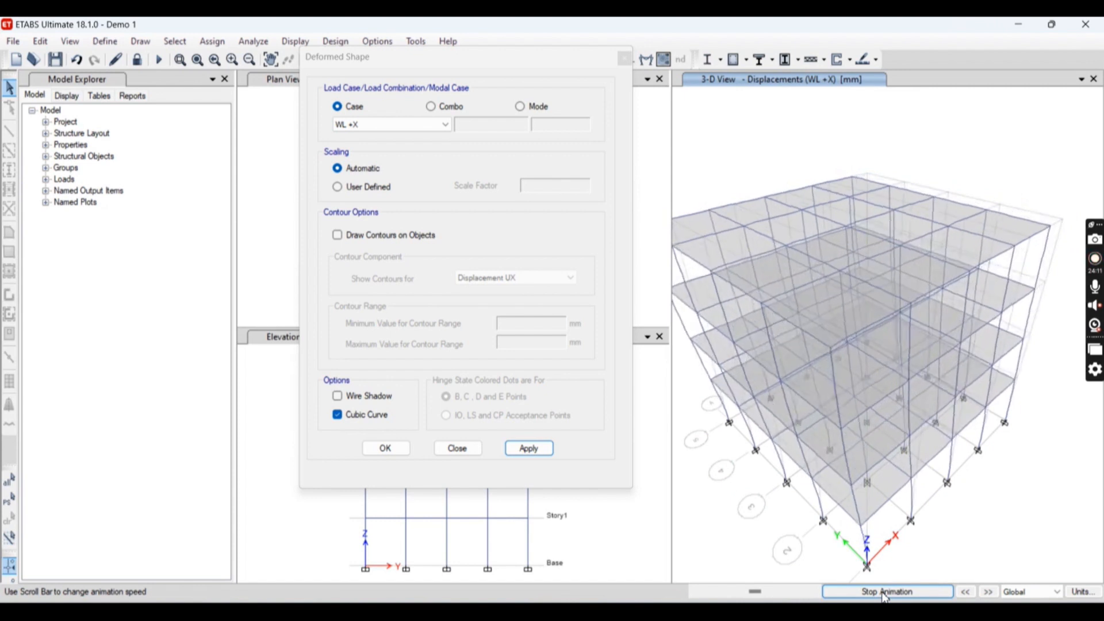
{"action": "left_click", "coordinate": [885, 592]}
Step: Show the deformed shape for the WL +Y load case, play its animation and close the deformed shape settings
{"action": "left_click", "coordinate": [425, 125]}
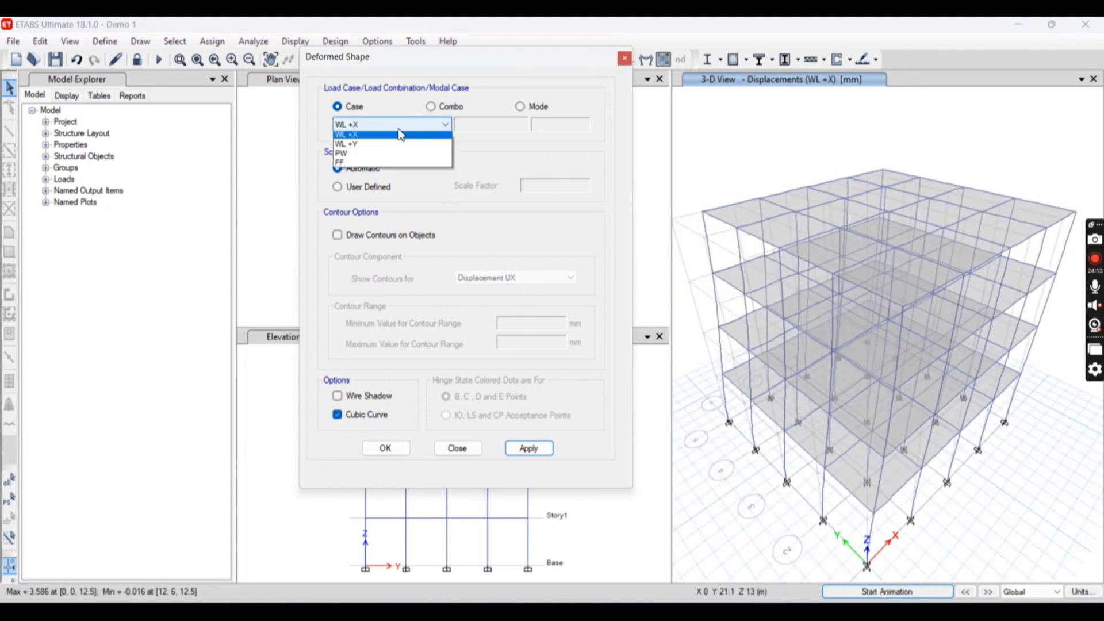
{"action": "left_click", "coordinate": [412, 184]}
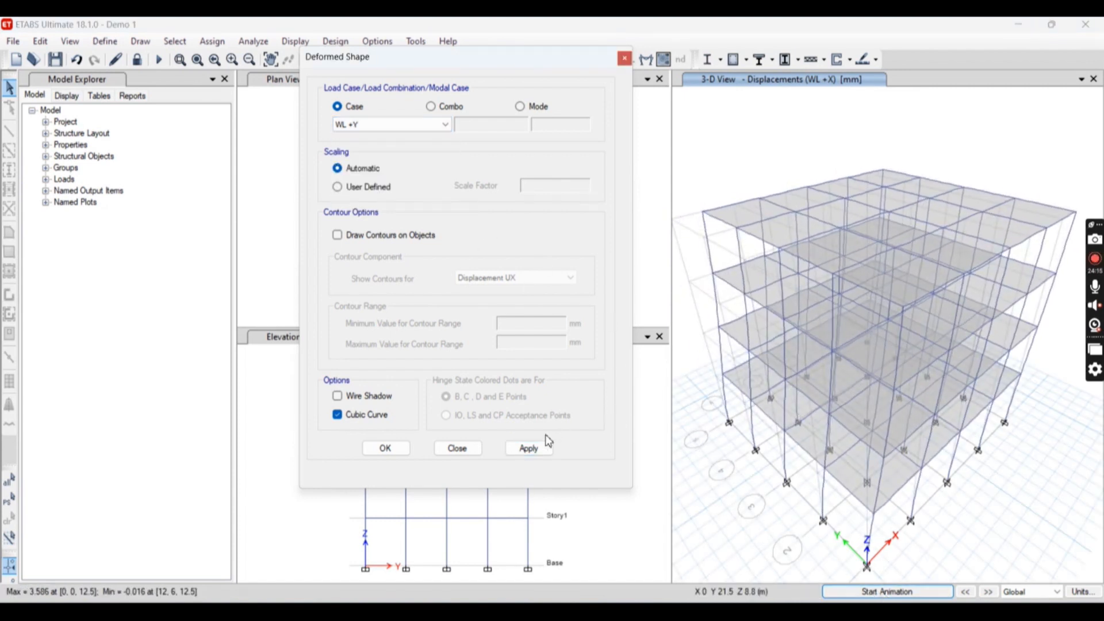
{"action": "left_click", "coordinate": [544, 449]}
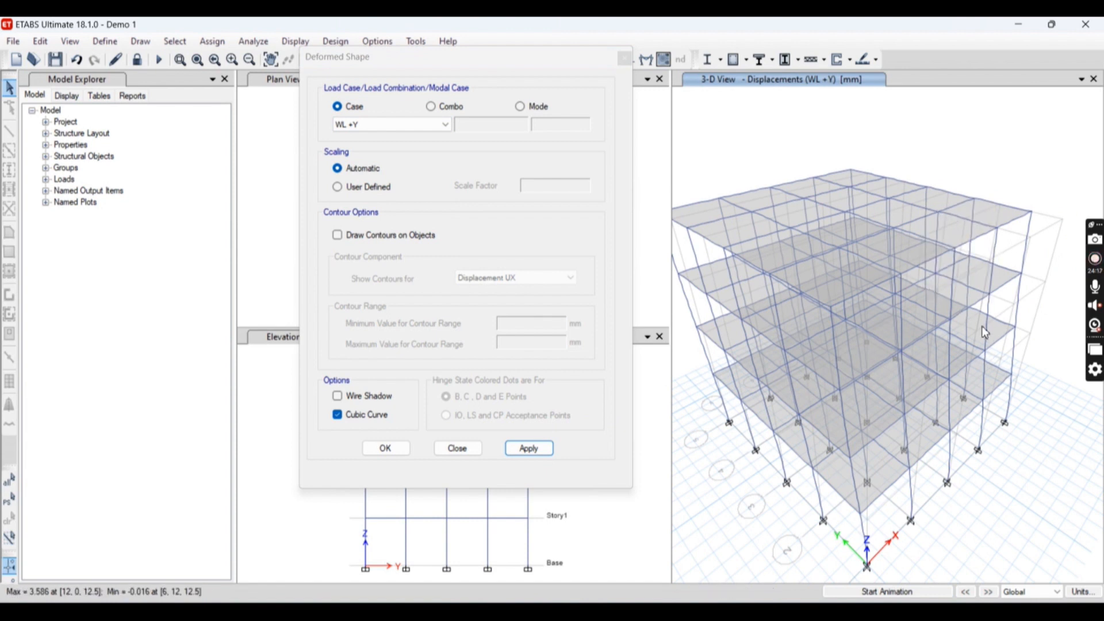
{"action": "left_click", "coordinate": [863, 590]}
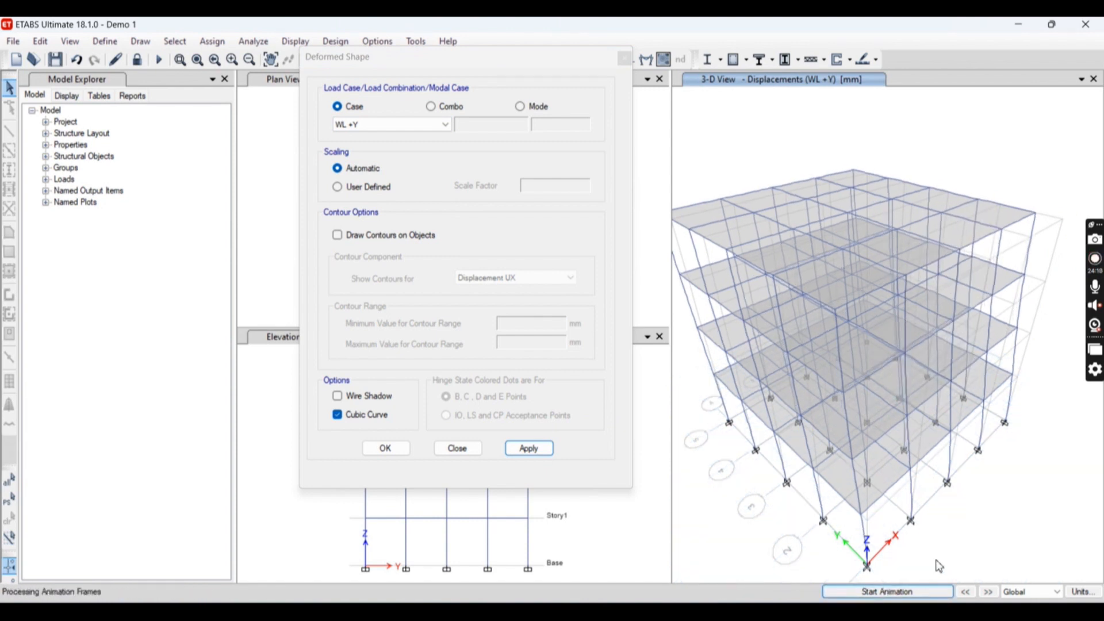
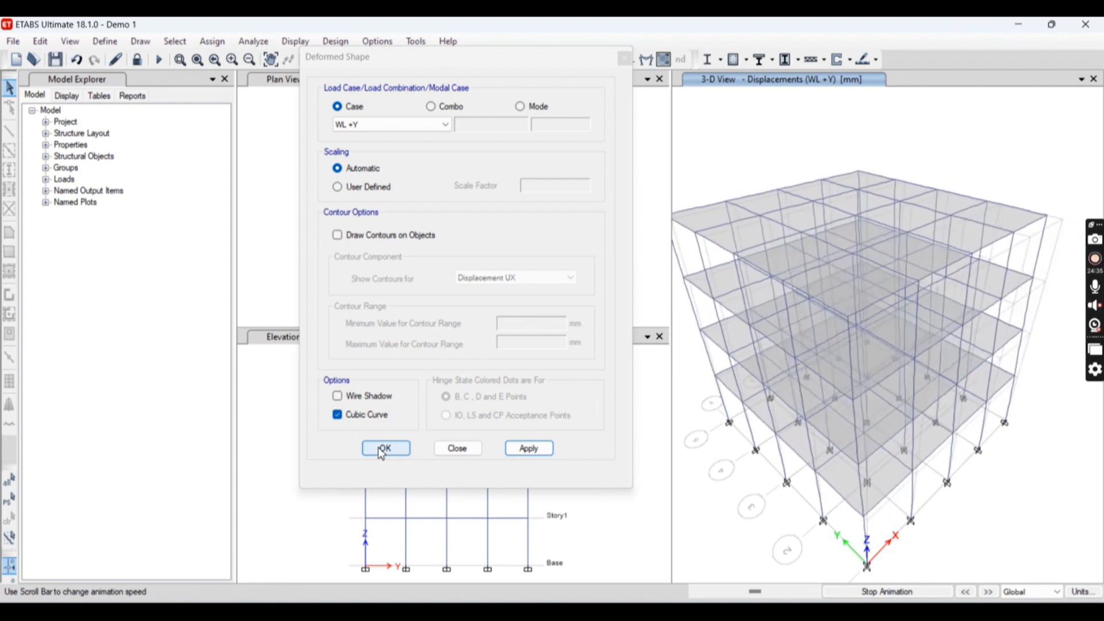
{"action": "left_click", "coordinate": [381, 449]}
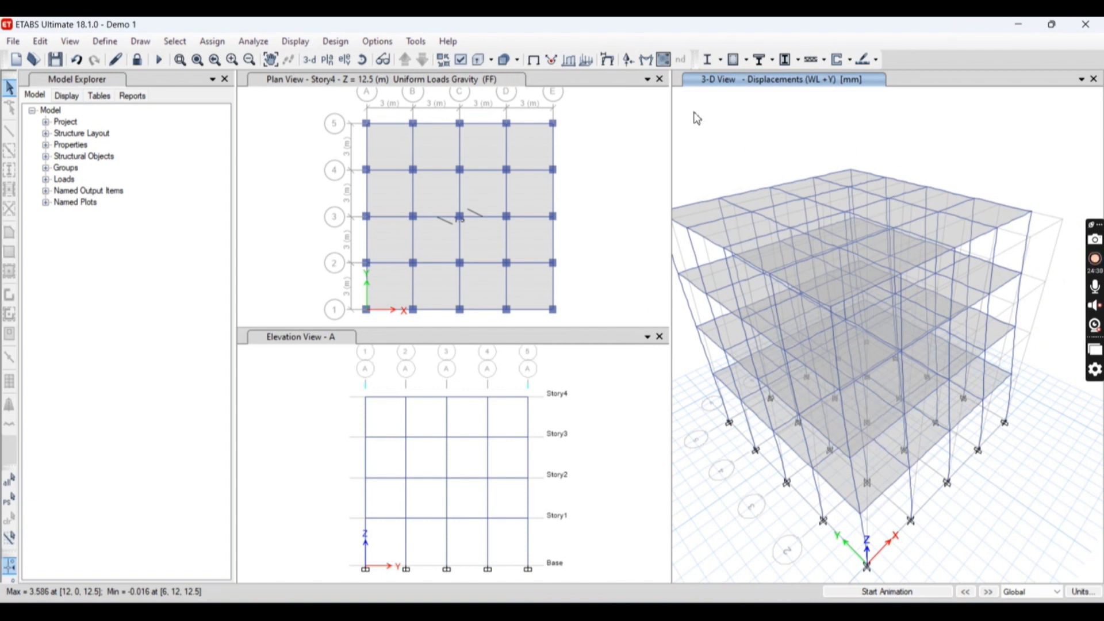
Step: Return the 3-D view to the undeformed shape and clear the load display from the Story4 plan view
{"action": "left_click", "coordinate": [533, 60]}
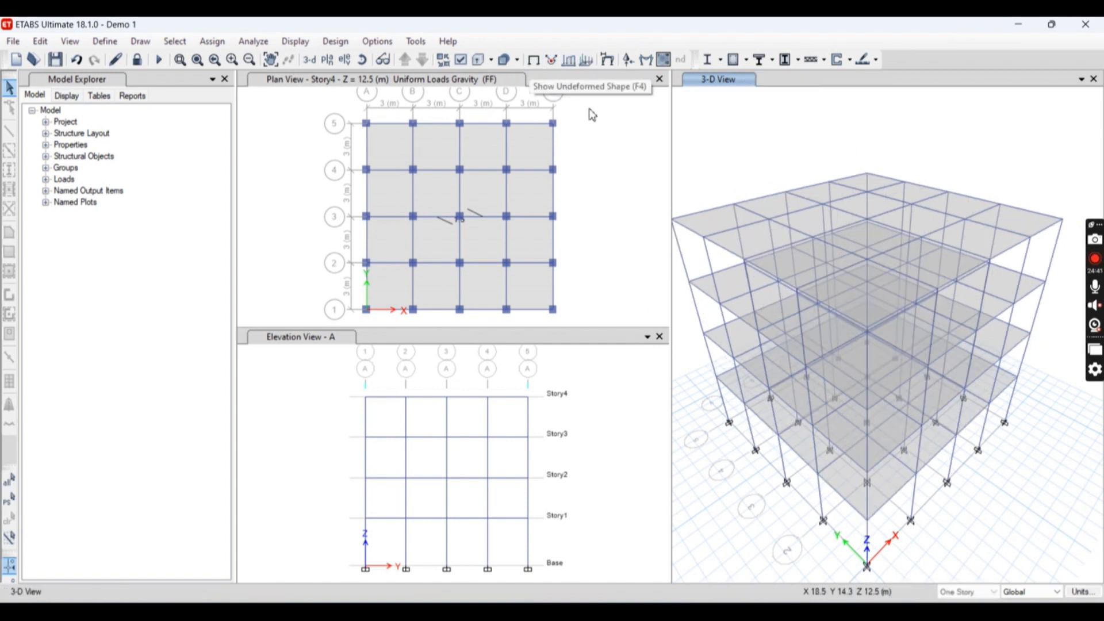
{"action": "left_click", "coordinate": [600, 179]}
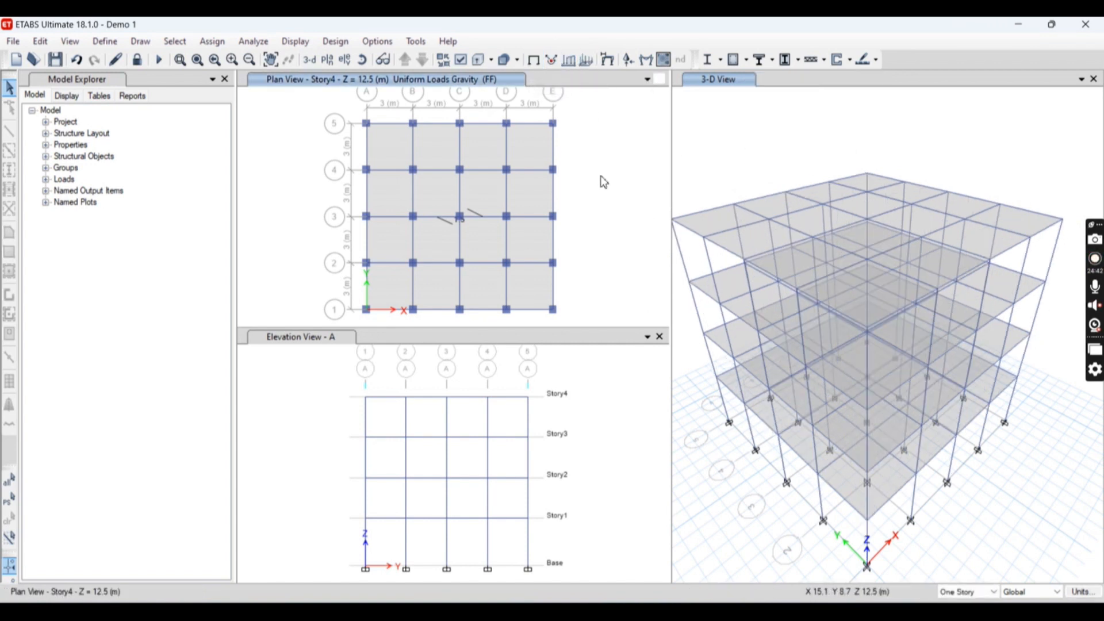
{"action": "left_click", "coordinate": [535, 60]}
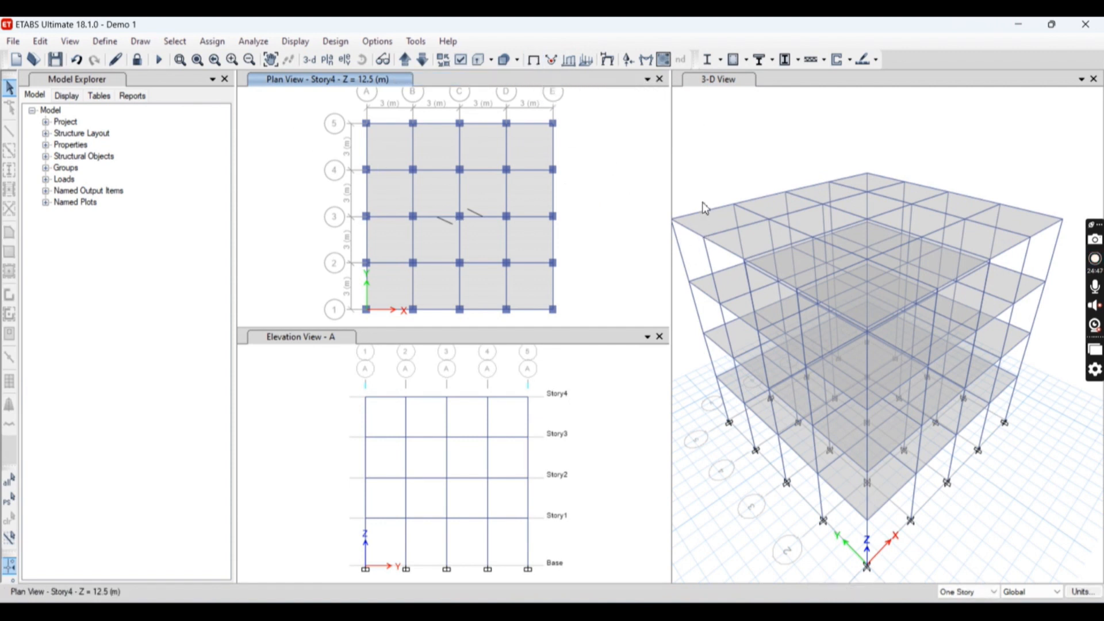
{"action": "left_click", "coordinate": [734, 183]}
{"action": "middle_click_drag", "start_coordinate": [744, 185], "coordinate": [776, 154]}
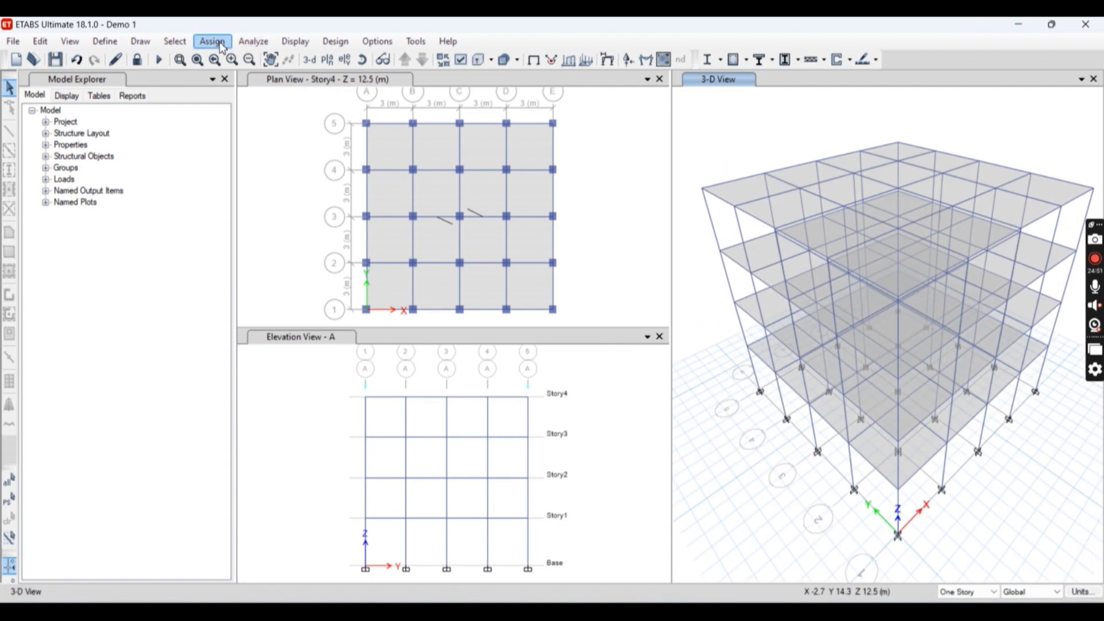
{"action": "left_click", "coordinate": [144, 43]}
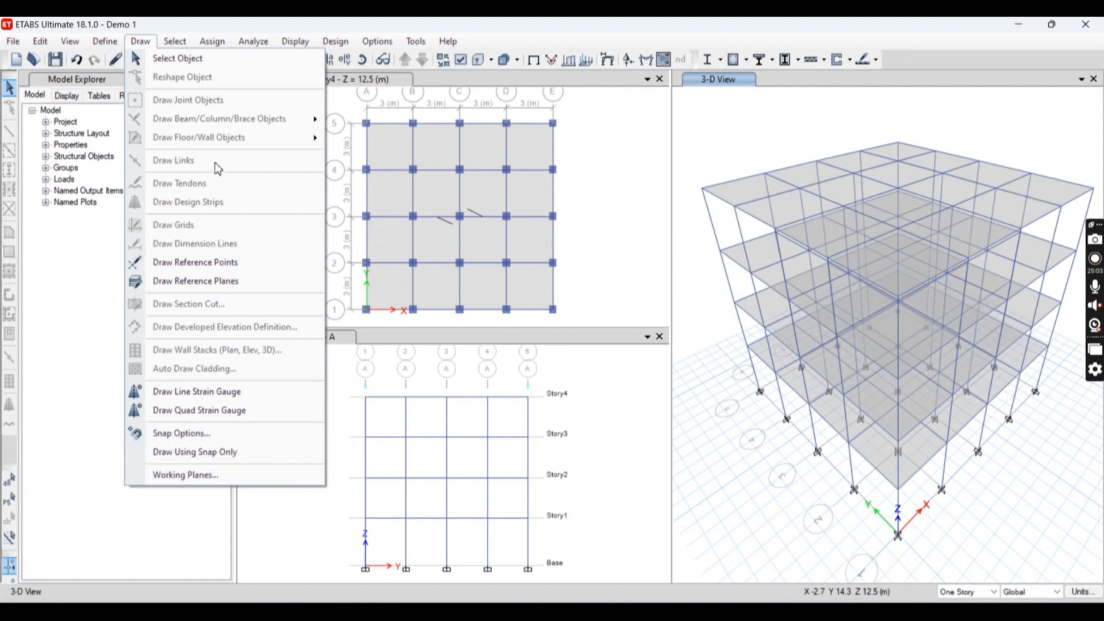
{"action": "left_click", "coordinate": [212, 41]}
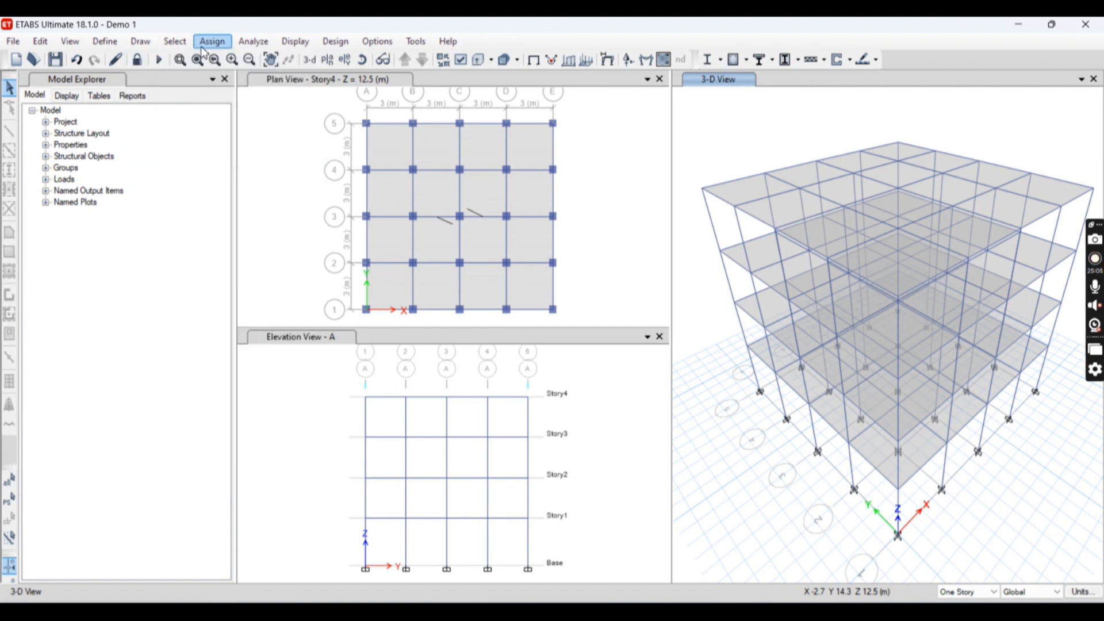
{"action": "left_click", "coordinate": [212, 41]}
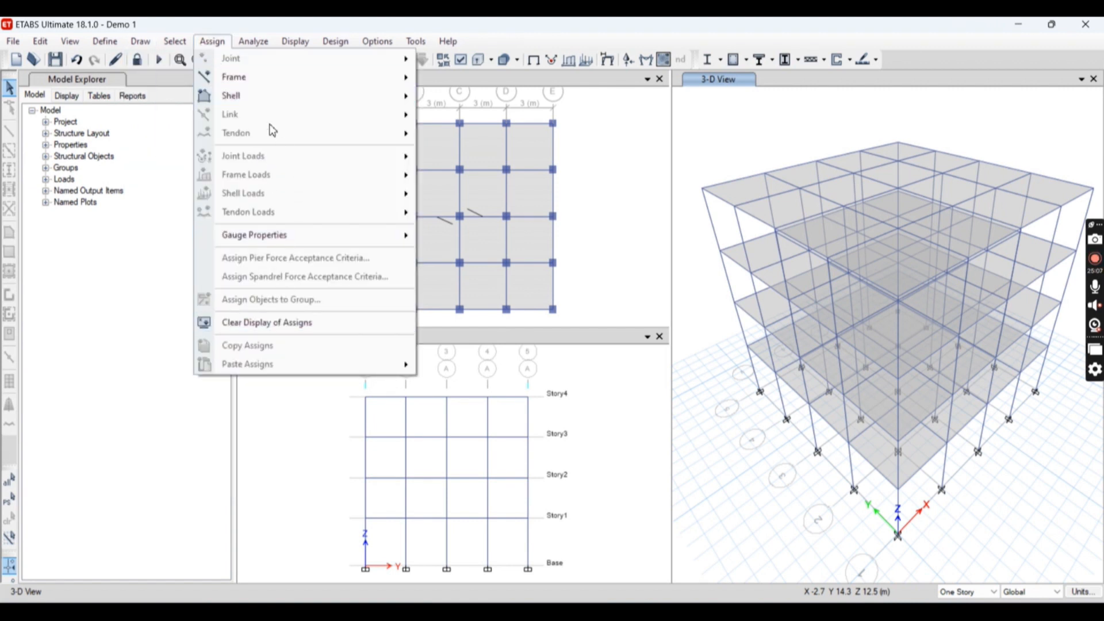
{"action": "left_click", "coordinate": [603, 145]}
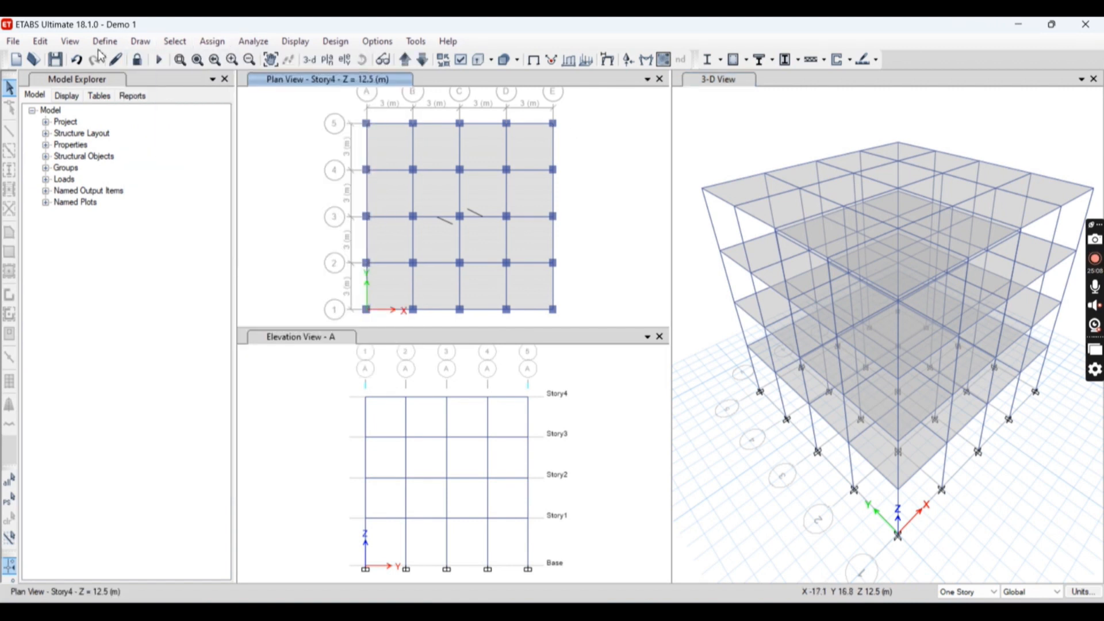
Step: Unlock the model, deleting its analysis results, and auto draw cladding around the building using the floors
{"action": "left_click", "coordinate": [143, 62]}
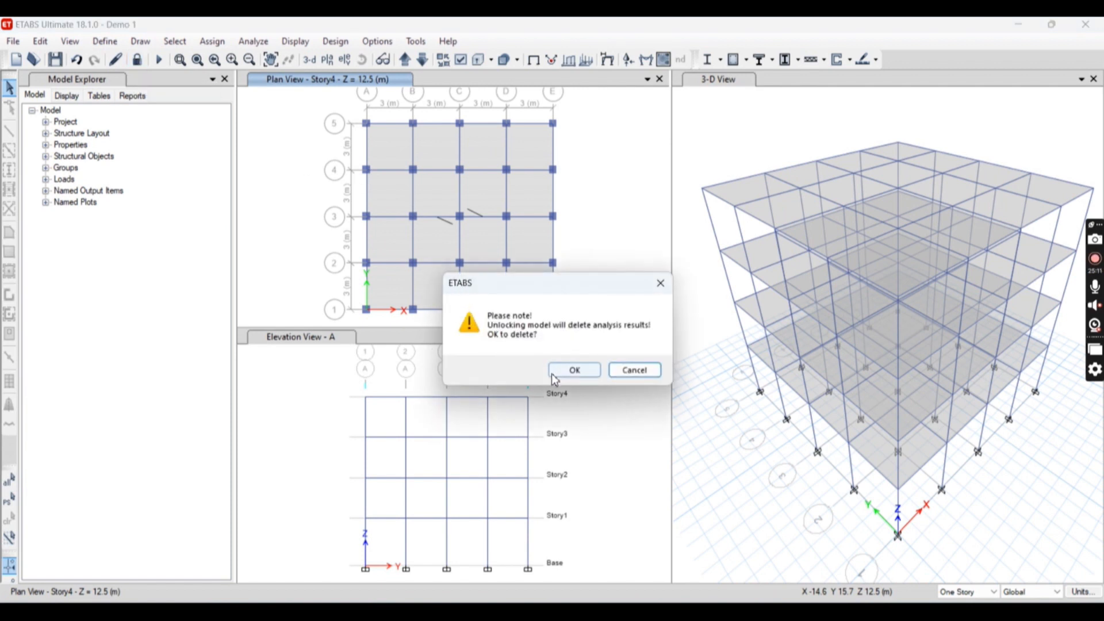
{"action": "left_click", "coordinate": [572, 369]}
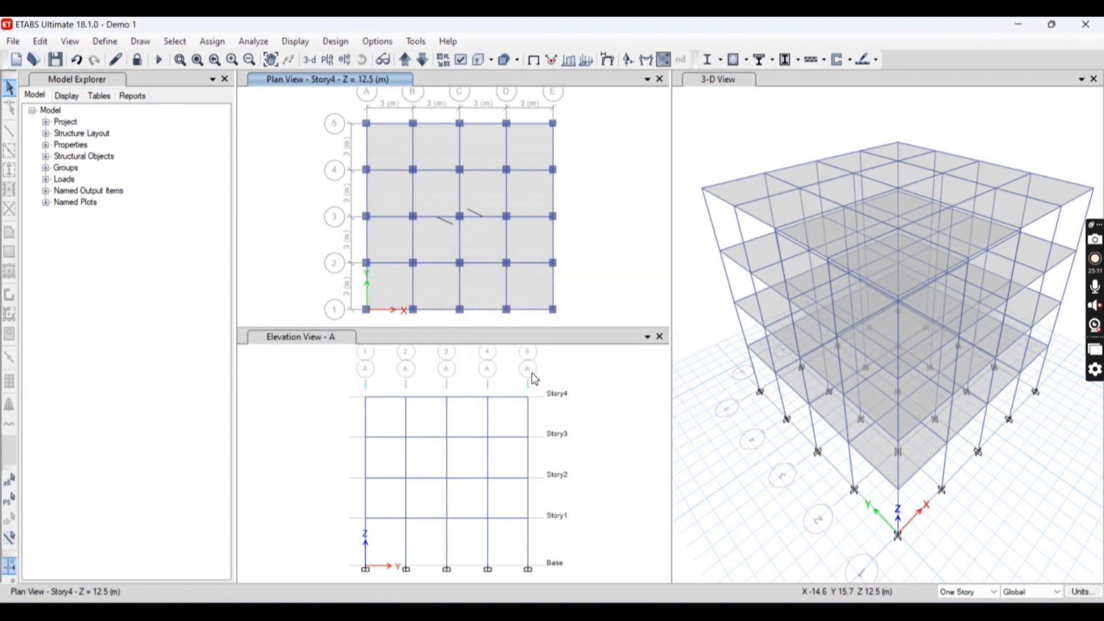
{"action": "left_click", "coordinate": [175, 42]}
{"action": "mouse_move", "coordinate": [140, 41]}
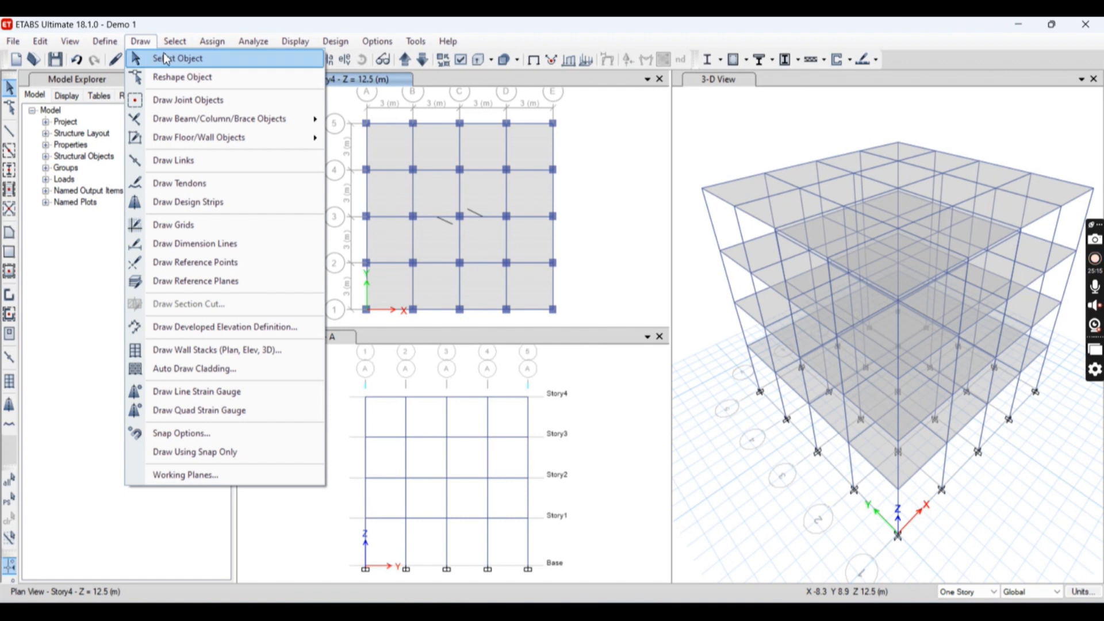
{"action": "mouse_move", "coordinate": [218, 138]}
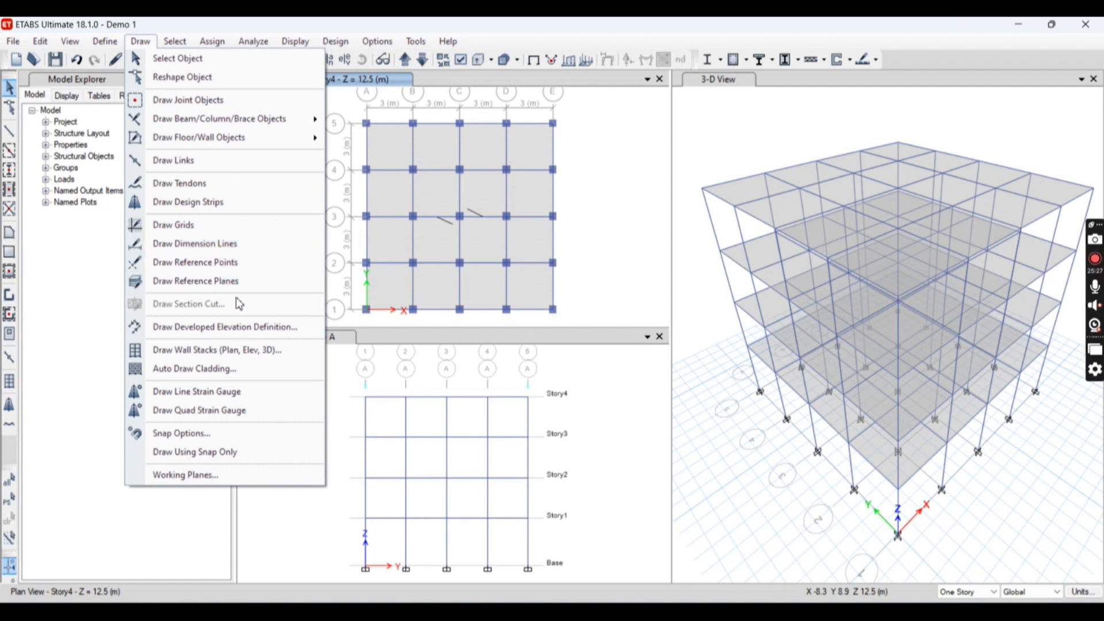
{"action": "left_click", "coordinate": [233, 379]}
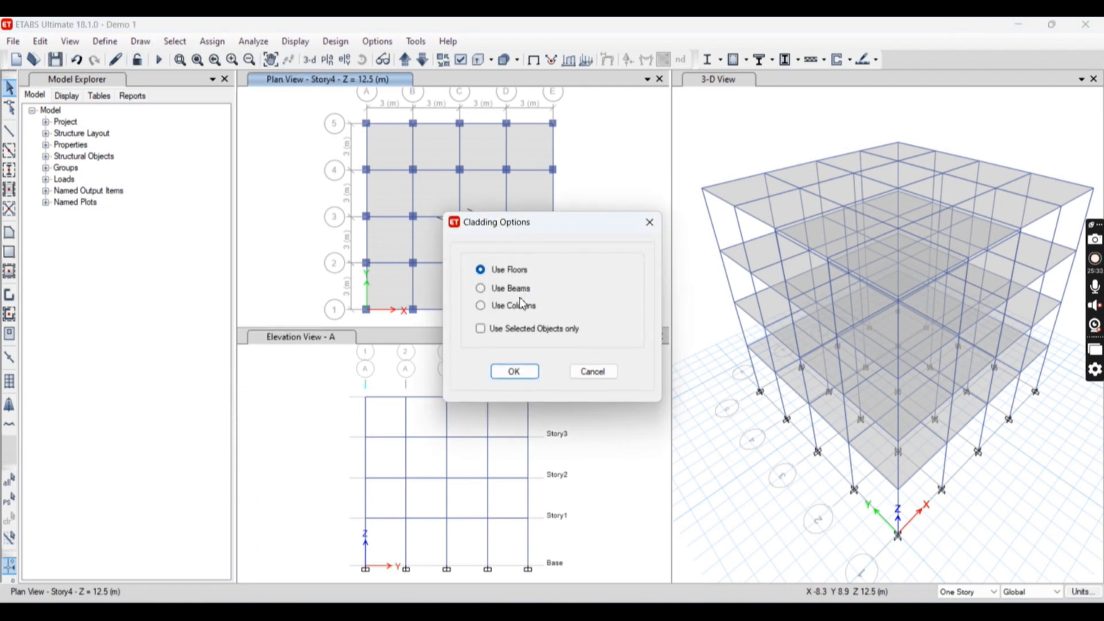
{"action": "left_click", "coordinate": [504, 291]}
{"action": "left_click", "coordinate": [508, 272]}
{"action": "left_click", "coordinate": [516, 372]}
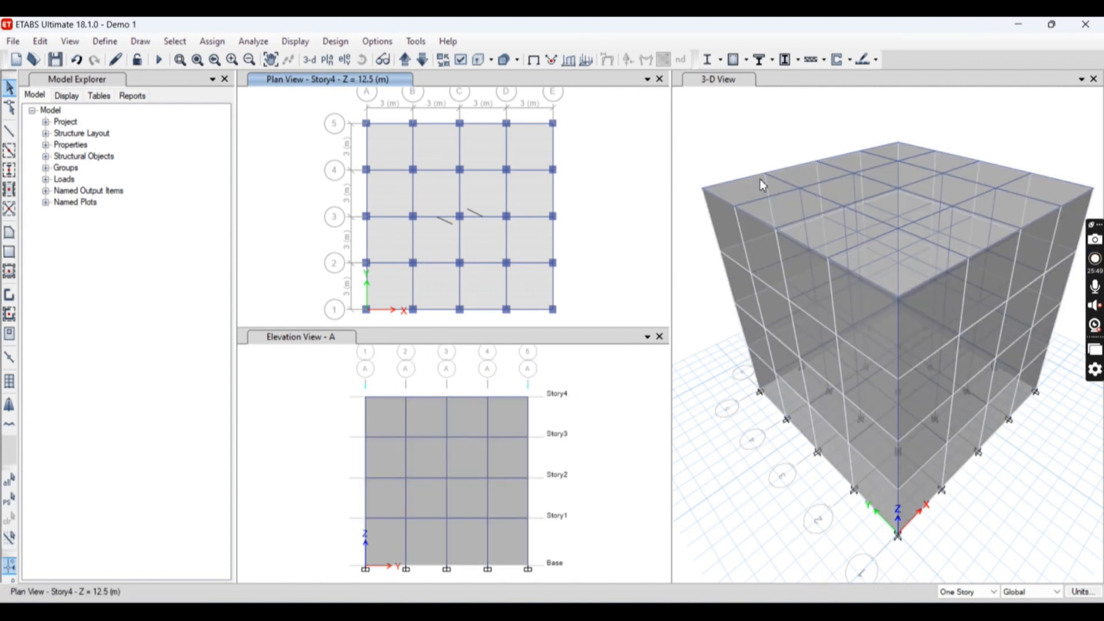
Step: Examine the cladding by stepping through the elevation views from grid A to grid 3 and checking the 3-D view
{"action": "left_click", "coordinate": [766, 142]}
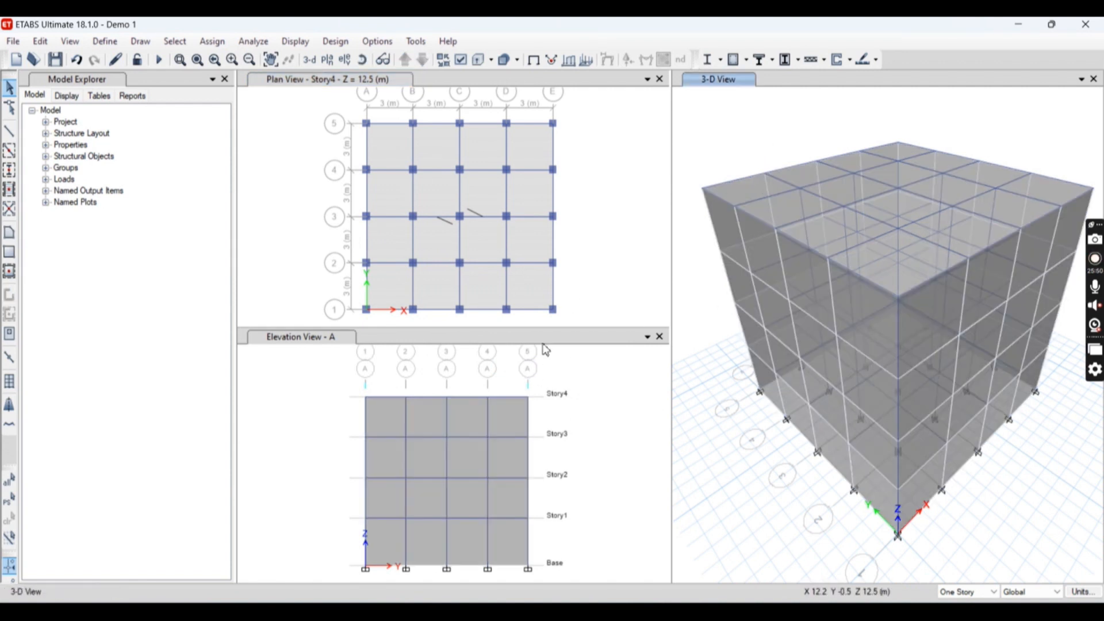
{"action": "left_click", "coordinate": [598, 422]}
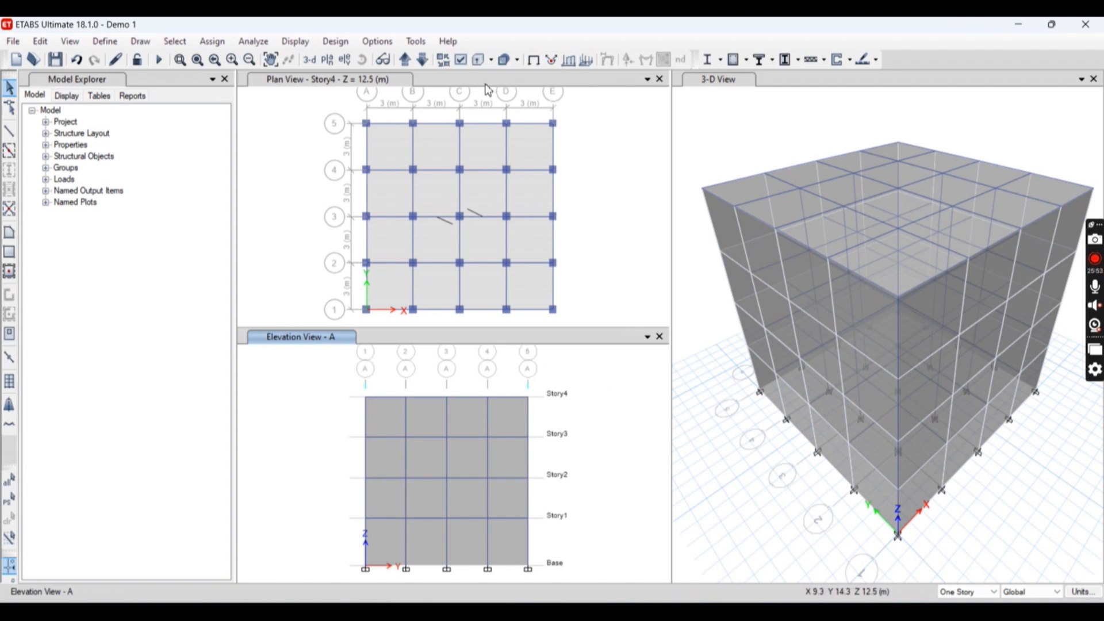
{"action": "left_click", "coordinate": [406, 59]}
{"action": "left_click", "coordinate": [405, 58]}
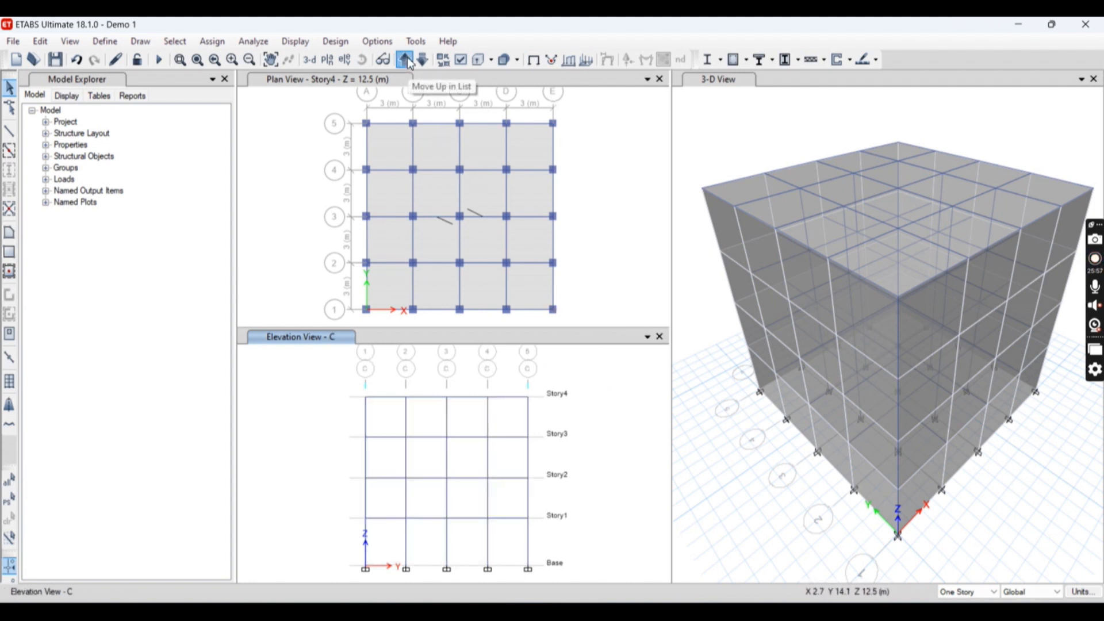
{"action": "left_click", "coordinate": [406, 59]}
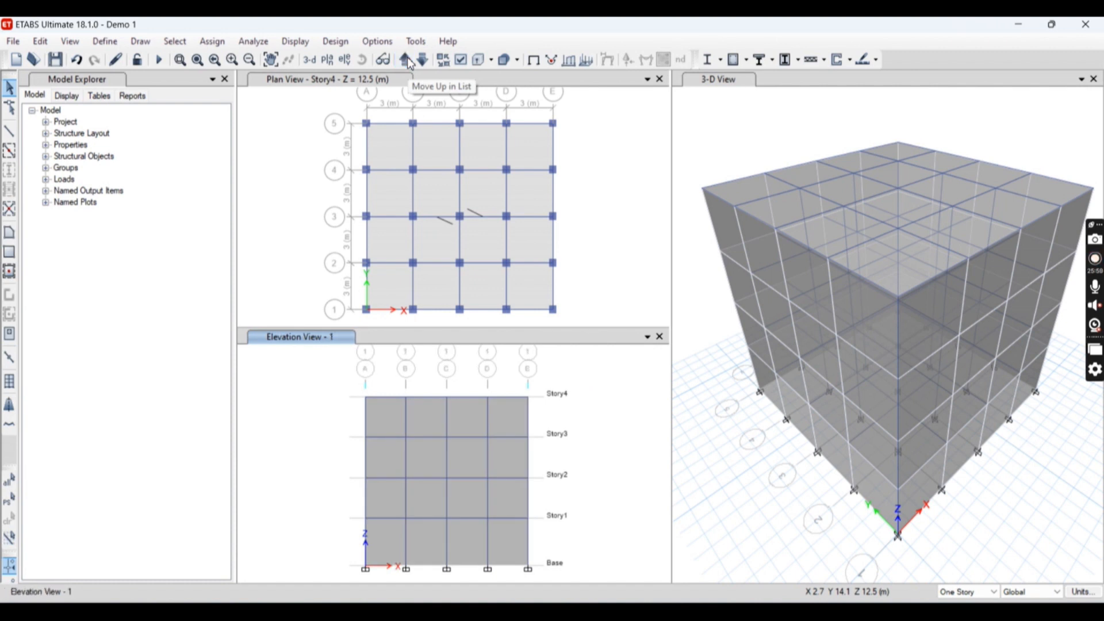
{"action": "left_click", "coordinate": [406, 58]}
{"action": "left_click", "coordinate": [406, 58]}
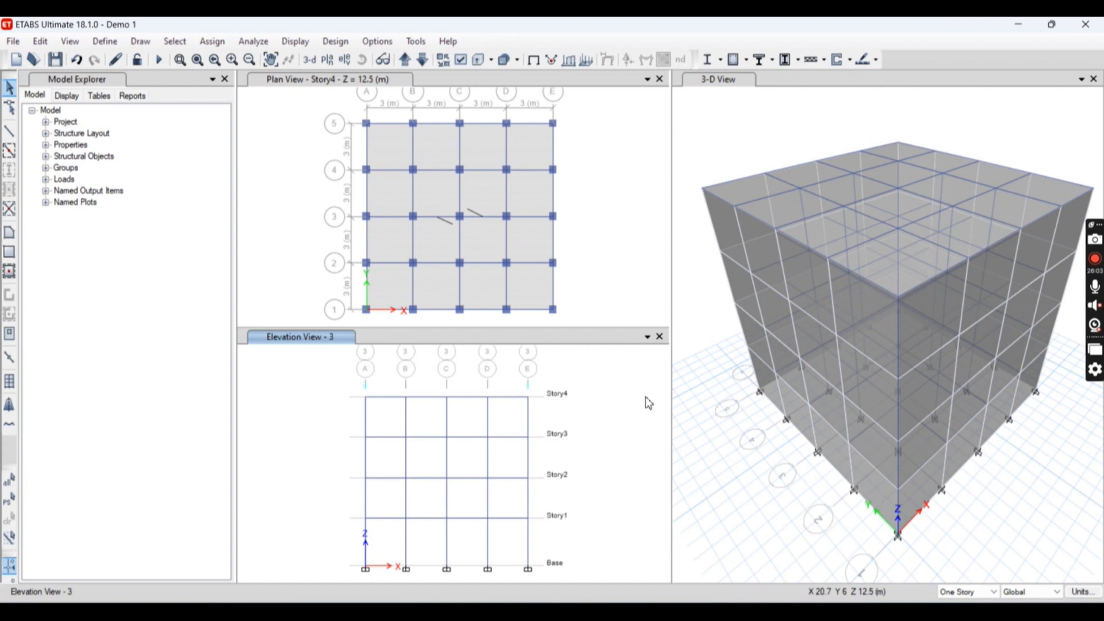
{"action": "scroll", "coordinate": [843, 247], "scroll_direction": "up", "scroll_amount": 3}
{"action": "scroll", "coordinate": [842, 247], "scroll_direction": "down", "scroll_amount": 6}
{"action": "scroll", "coordinate": [842, 248], "scroll_direction": "up", "scroll_amount": 3}
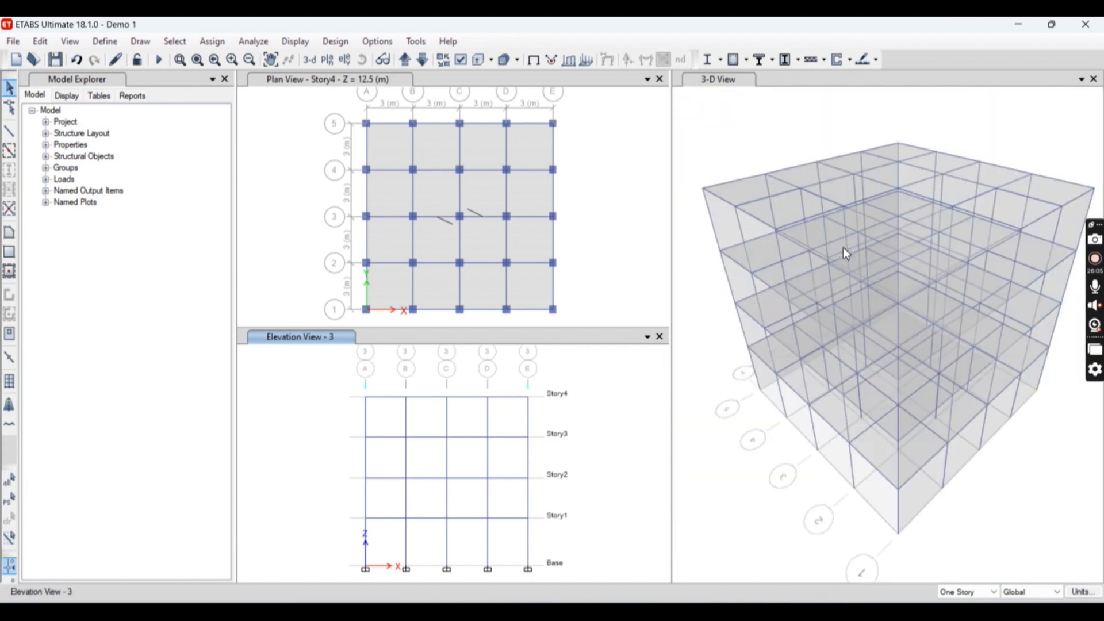
Step: Run the analysis with the 3-D view active, and animate the deformed shape for the EQ X load case
{"action": "left_click", "coordinate": [757, 157]}
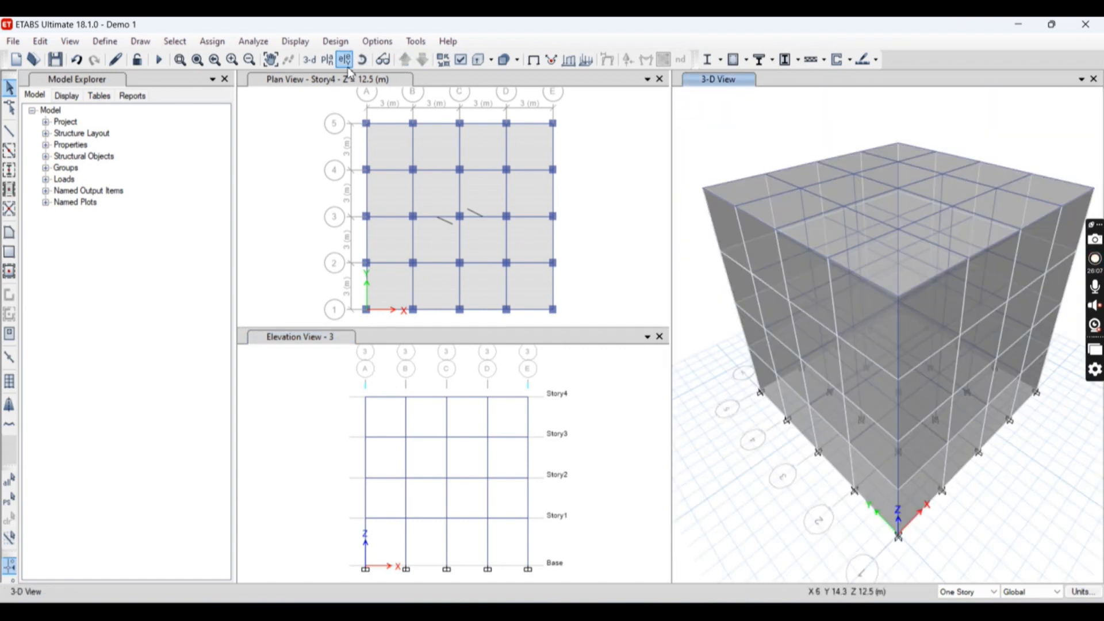
{"action": "left_click", "coordinate": [159, 59]}
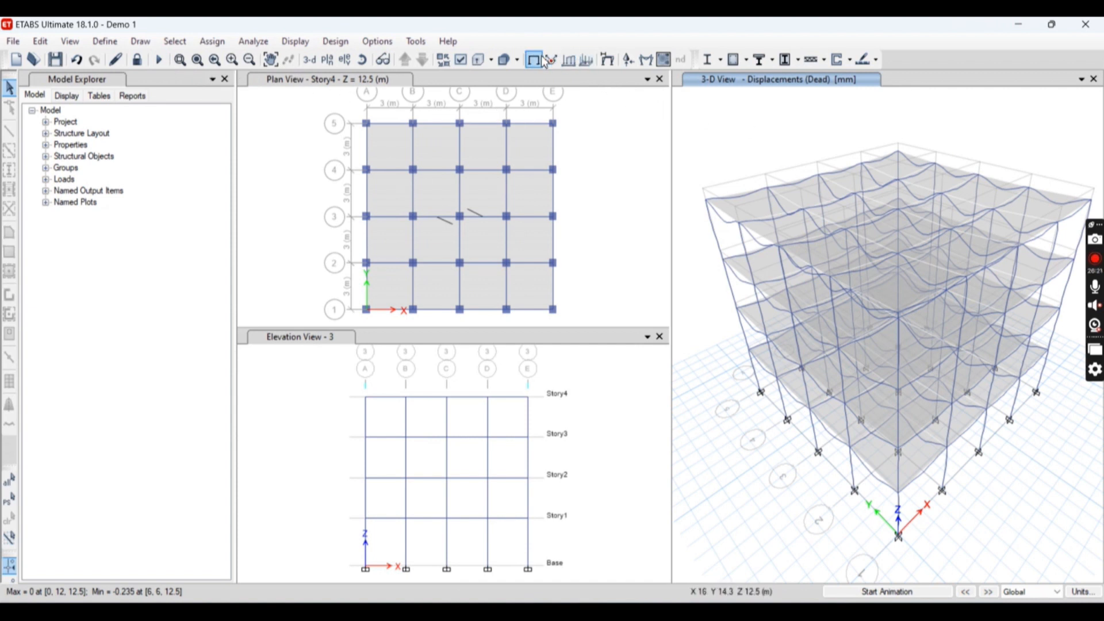
{"action": "left_click", "coordinate": [603, 60]}
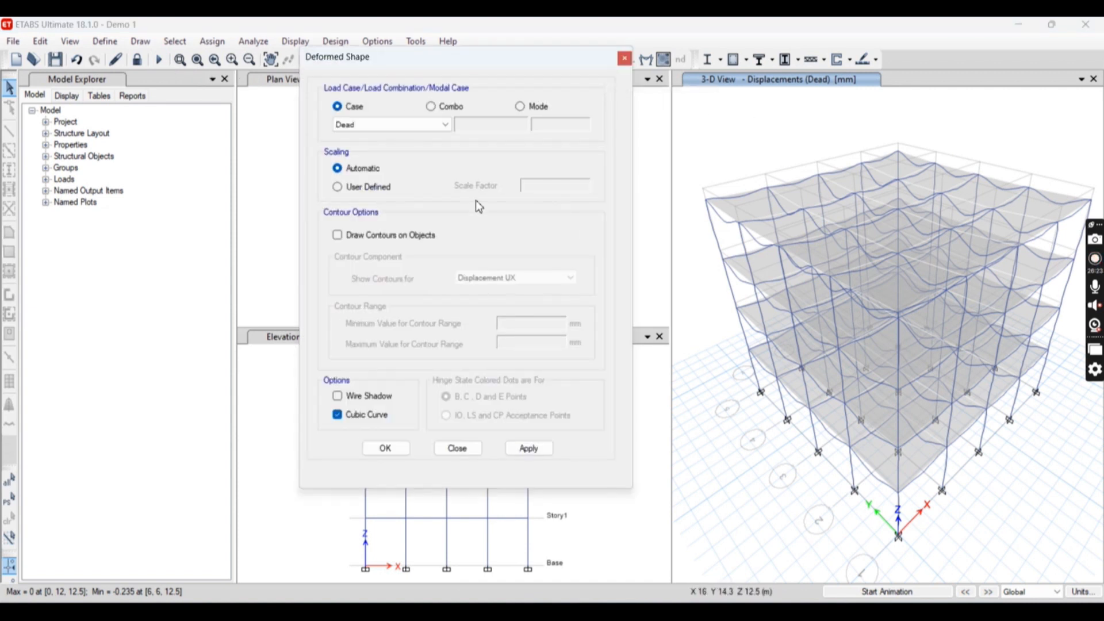
{"action": "left_click", "coordinate": [445, 124]}
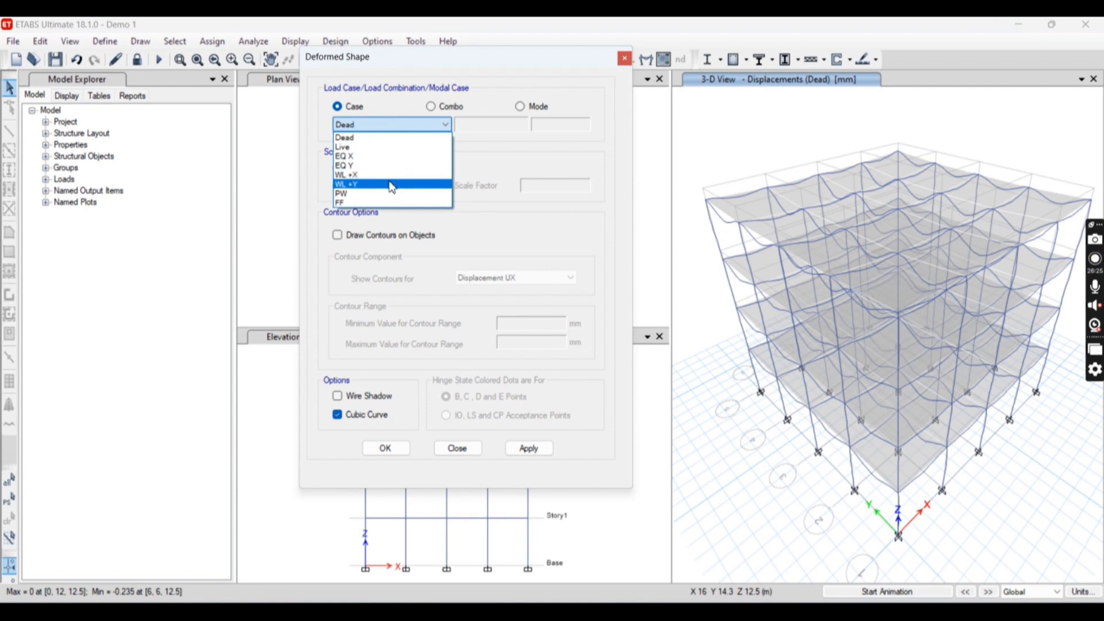
{"action": "left_click", "coordinate": [376, 155]}
{"action": "left_click", "coordinate": [529, 448]}
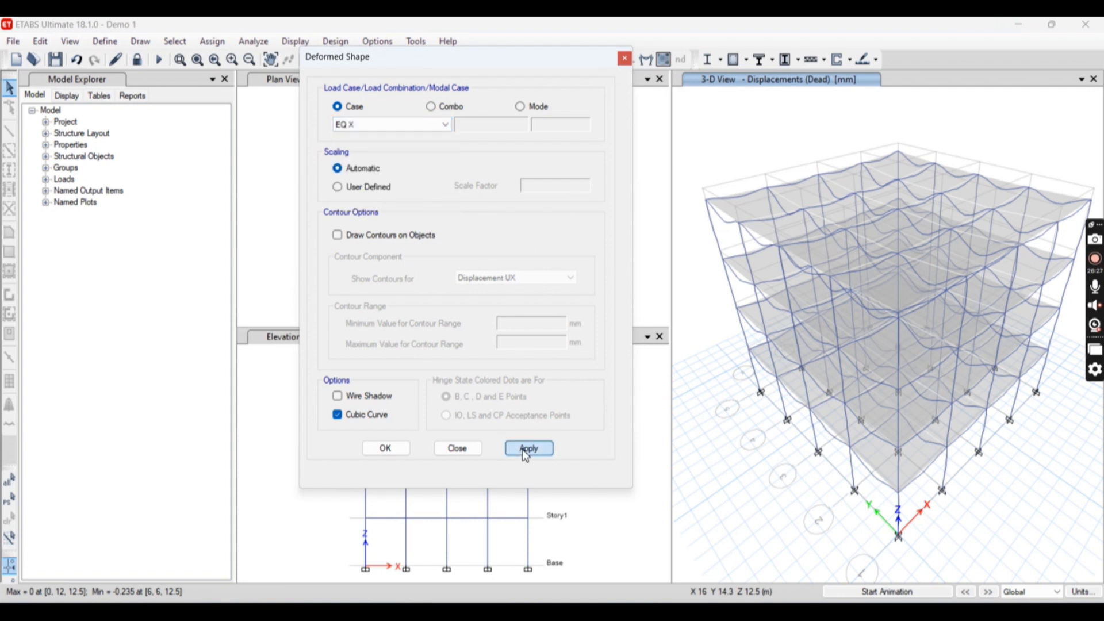
{"action": "left_click", "coordinate": [894, 588]}
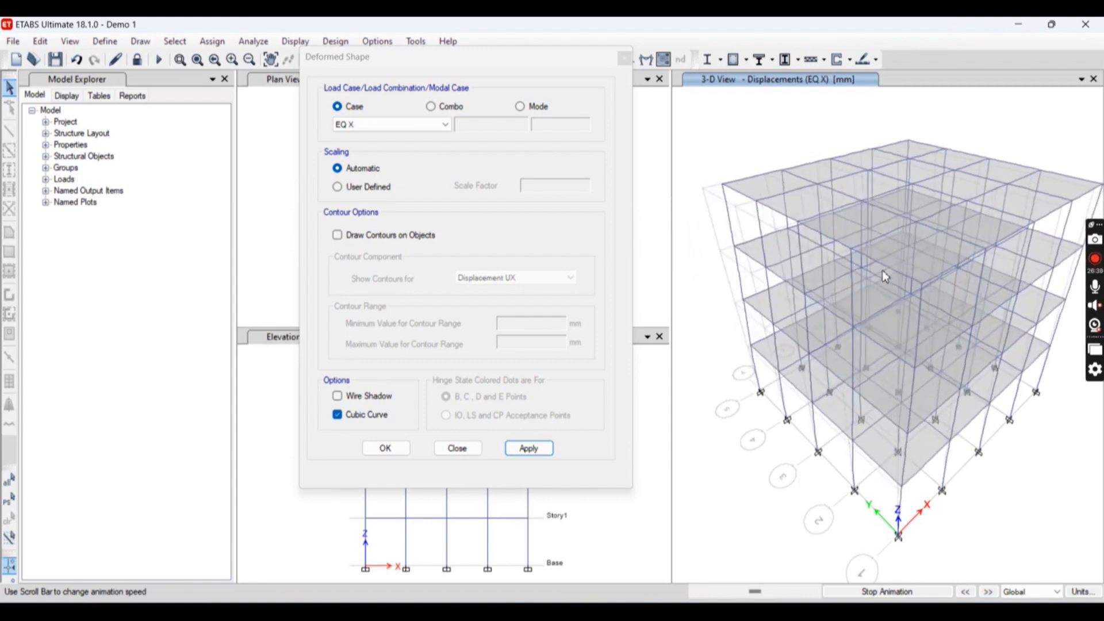
Step: Stop the EQ X animation, and display and animate the deformed shape for the EQ Y load case in the 3-D view
{"action": "left_click", "coordinate": [887, 591]}
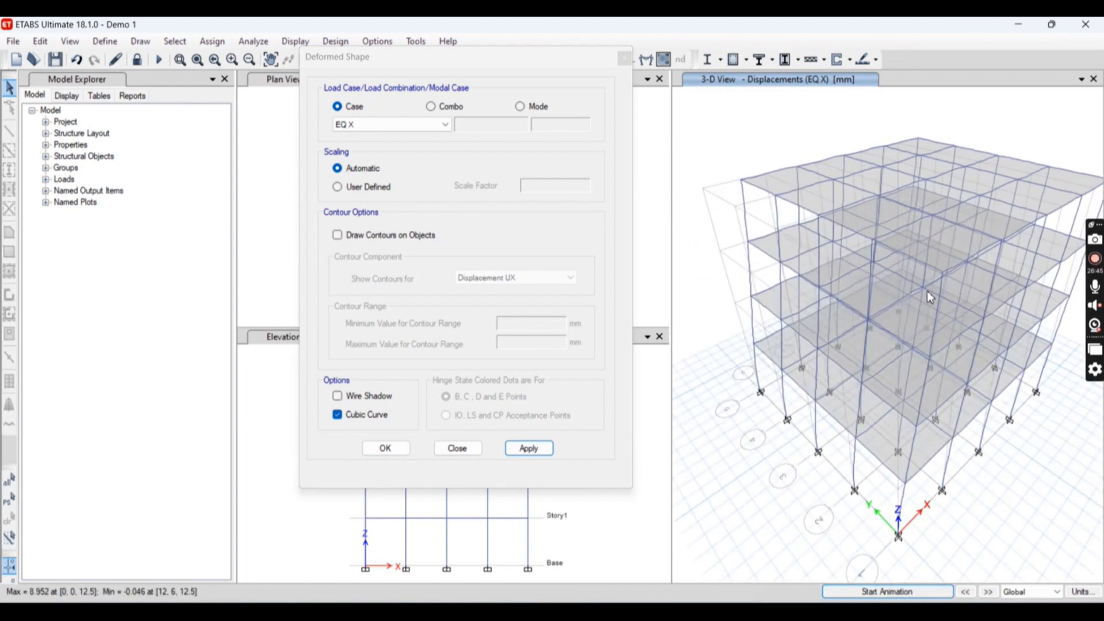
{"action": "left_click", "coordinate": [408, 125]}
{"action": "left_click", "coordinate": [397, 165]}
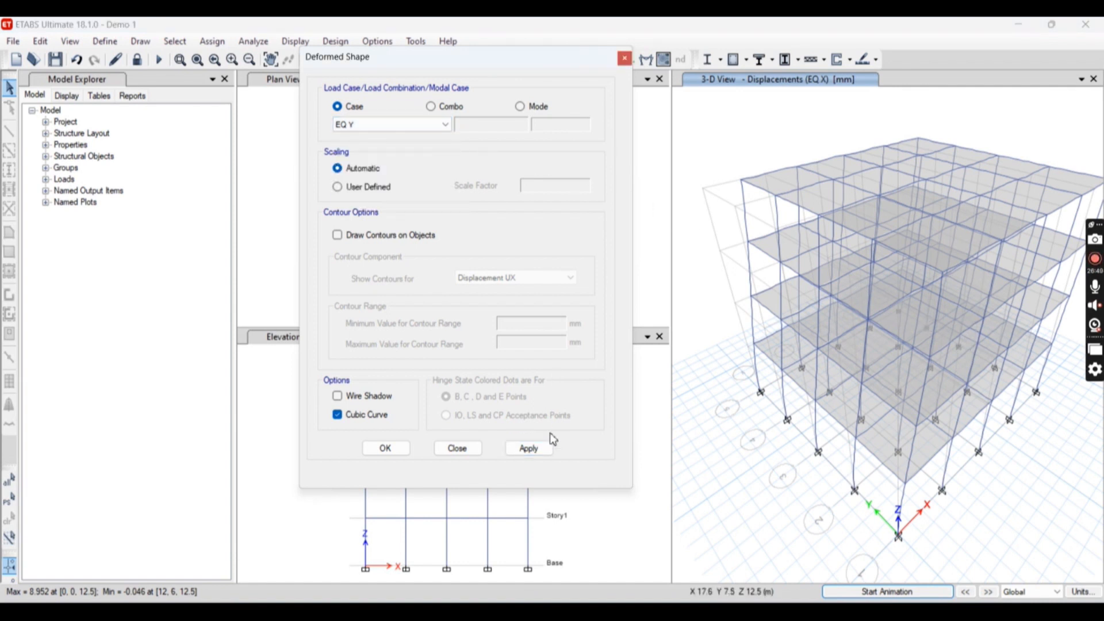
{"action": "left_click", "coordinate": [532, 450]}
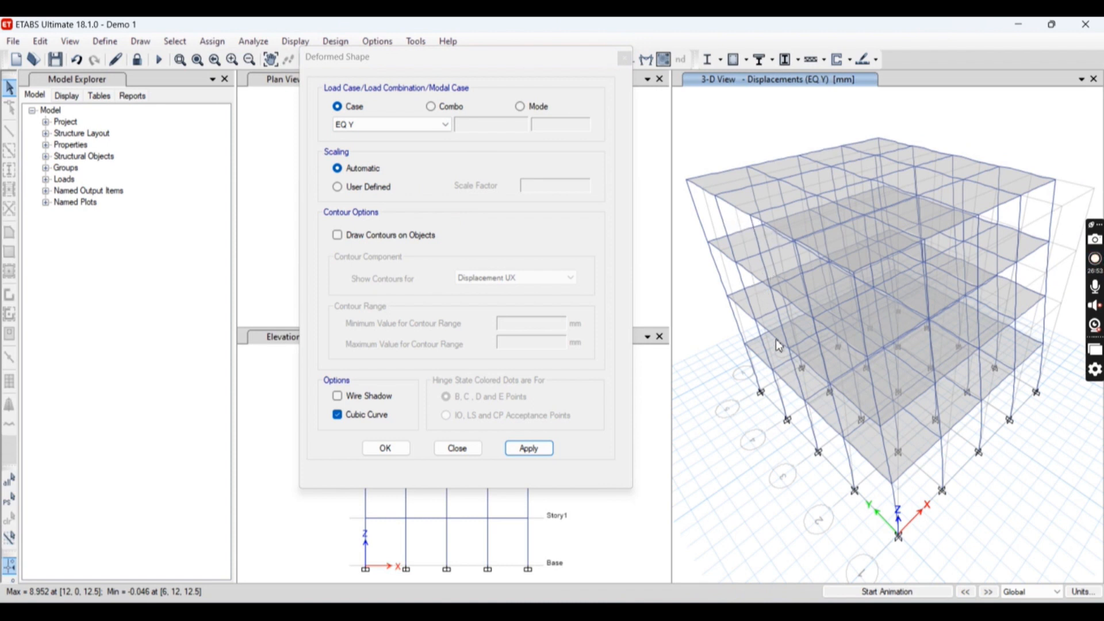
{"action": "left_click", "coordinate": [873, 590]}
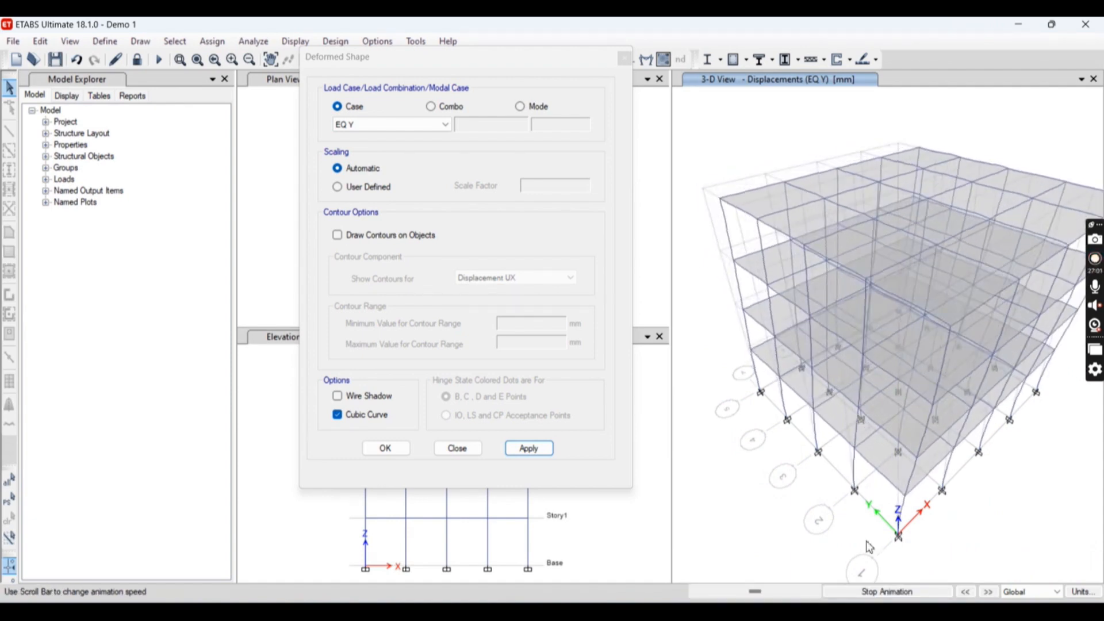
{"action": "left_click", "coordinate": [882, 592]}
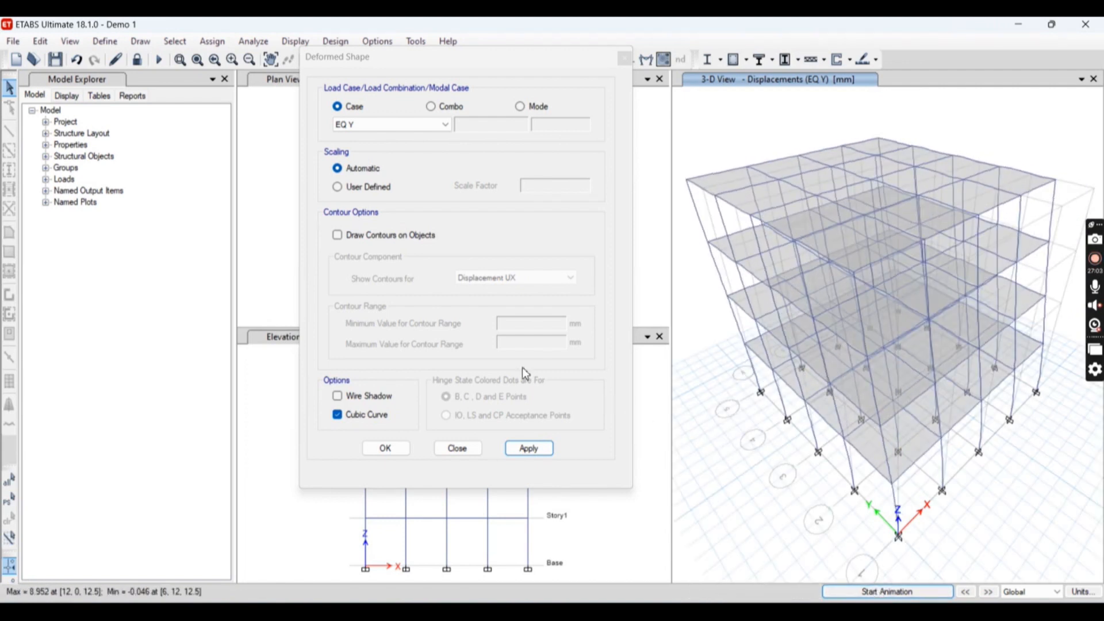
{"action": "left_click", "coordinate": [391, 125]}
{"action": "left_click", "coordinate": [374, 134]}
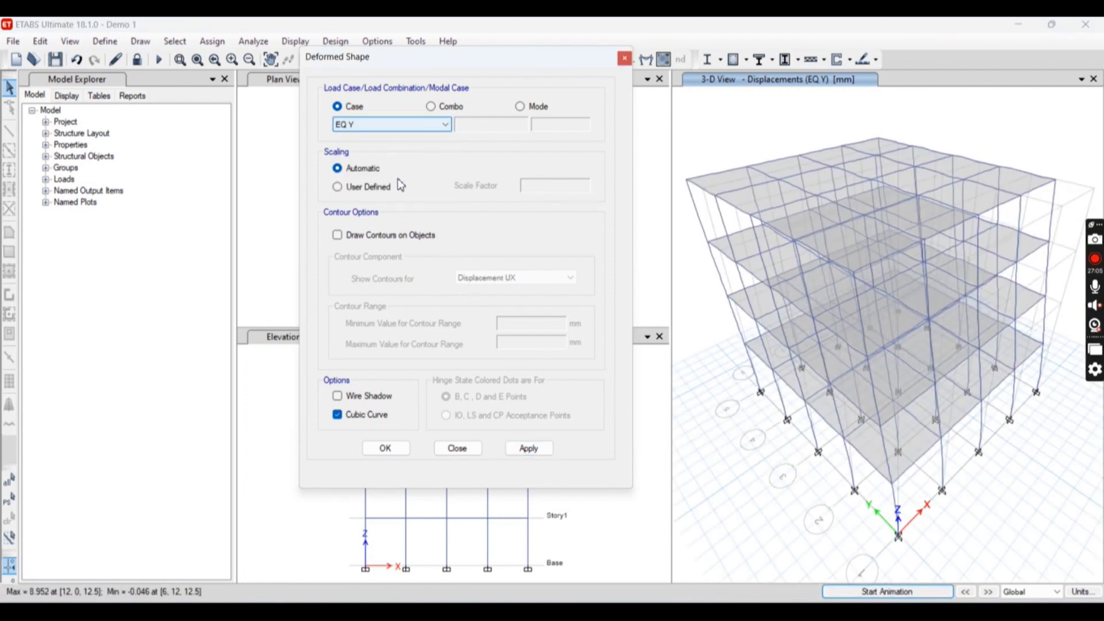
{"action": "left_click", "coordinate": [385, 448]}
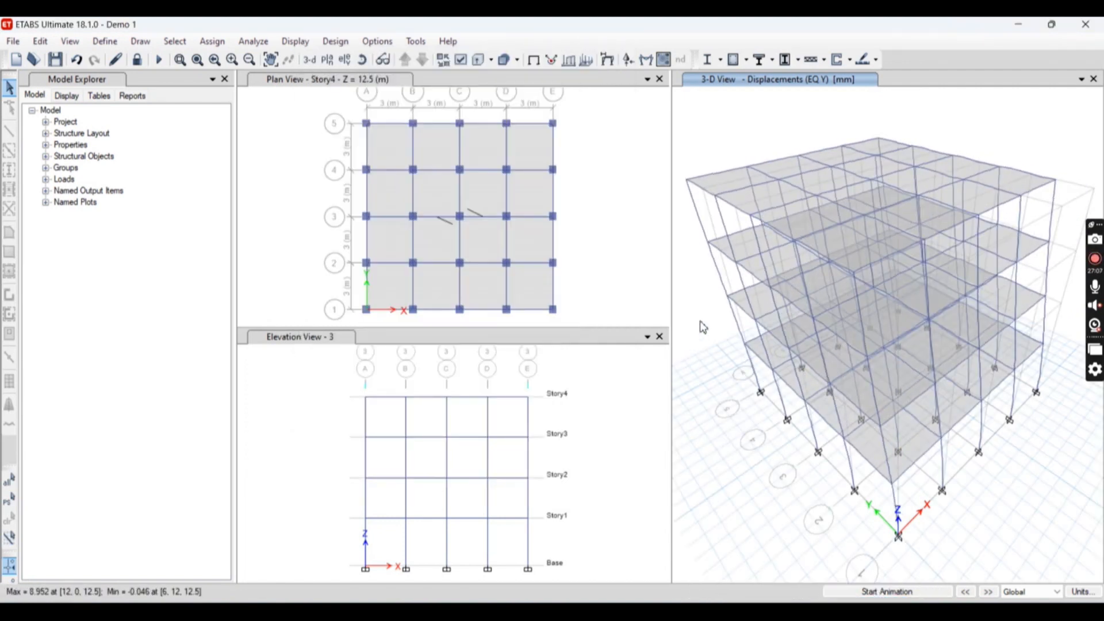
Step: Return the 3-D view and the Story4 plan view to the undeformed shape
{"action": "left_click", "coordinate": [533, 60]}
{"action": "left_click", "coordinate": [676, 232]}
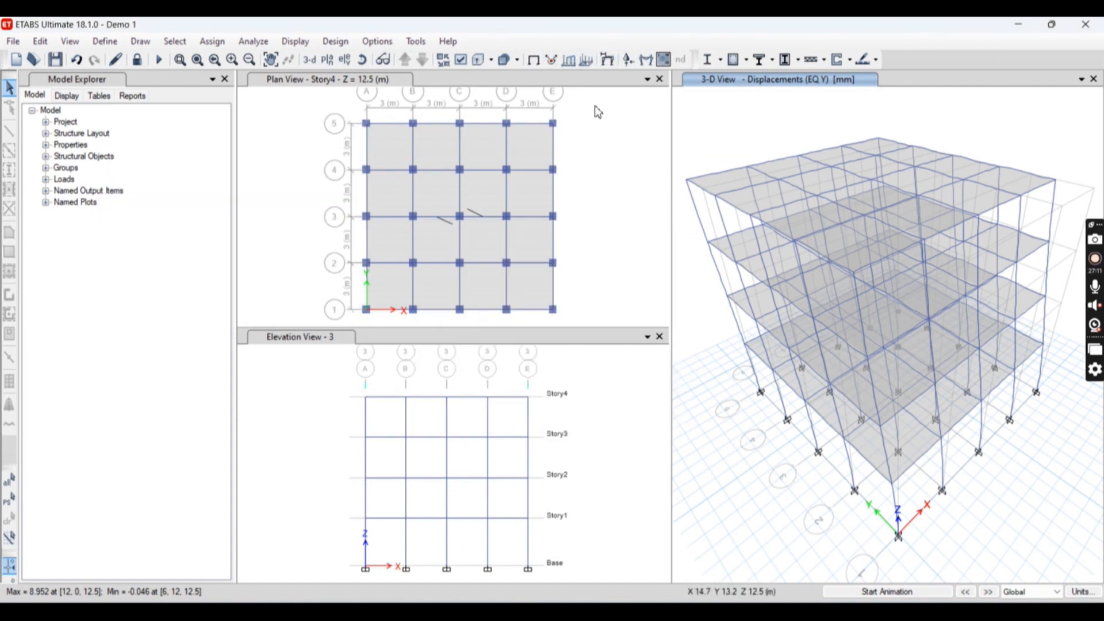
{"action": "left_click", "coordinate": [534, 60]}
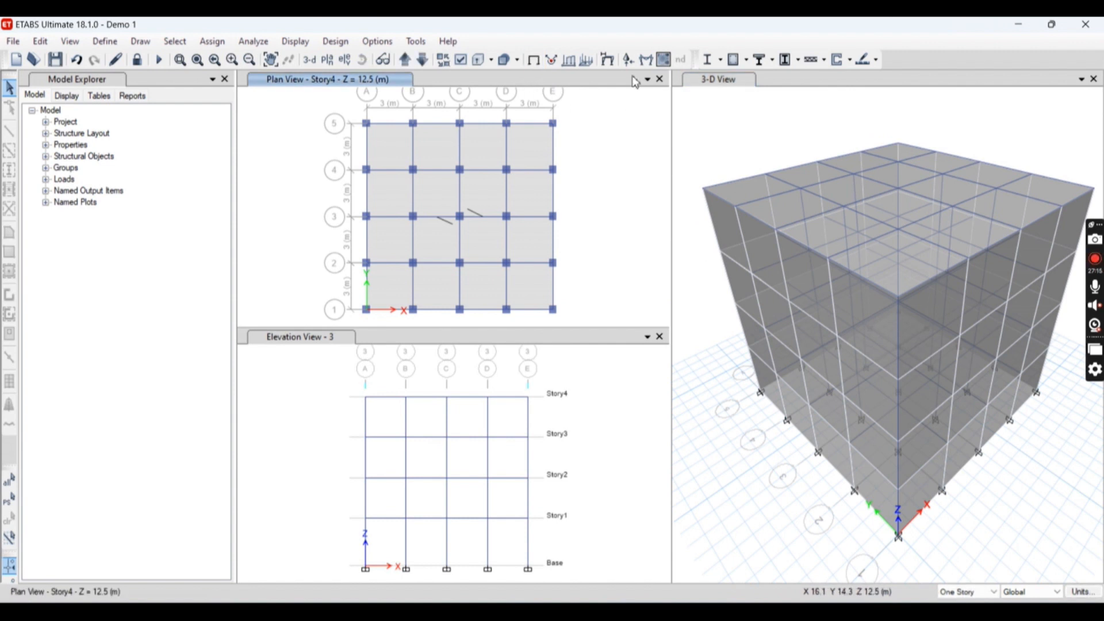
{"action": "left_click", "coordinate": [285, 45]}
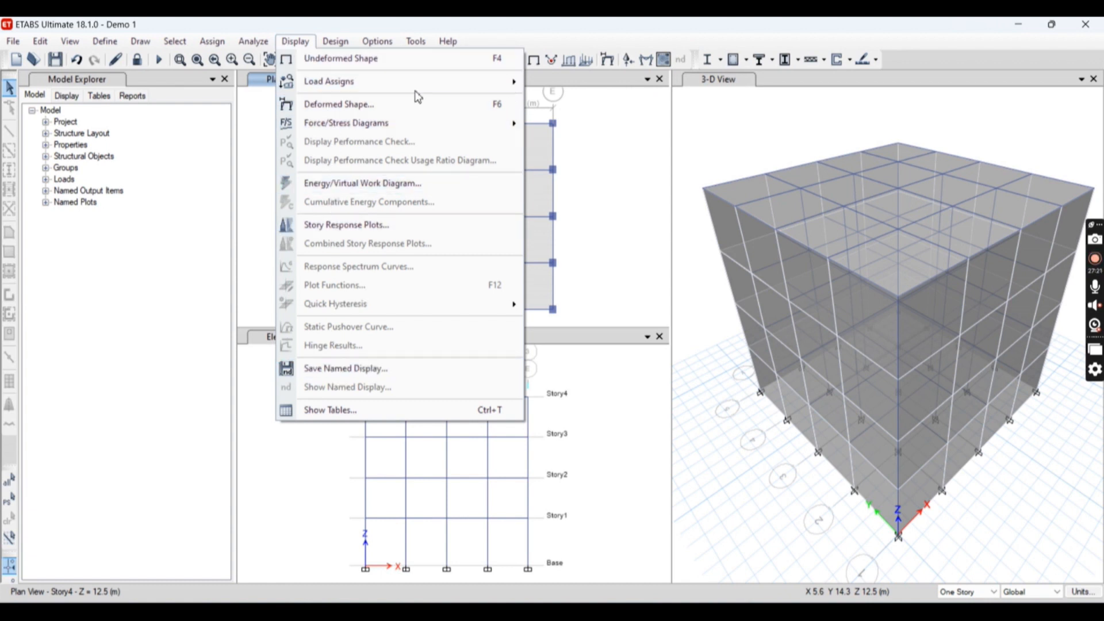
{"action": "left_click", "coordinate": [339, 58]}
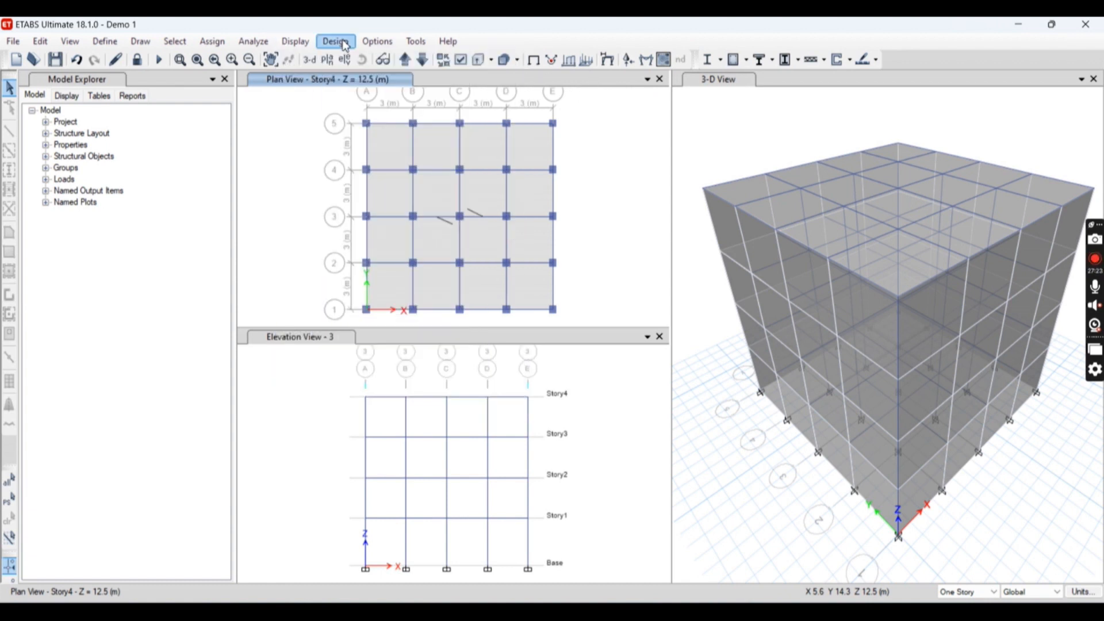
Step: Start the concrete frame design check with the Story4 plan view active
{"action": "left_click", "coordinate": [336, 41]}
{"action": "mouse_move", "coordinate": [369, 77]}
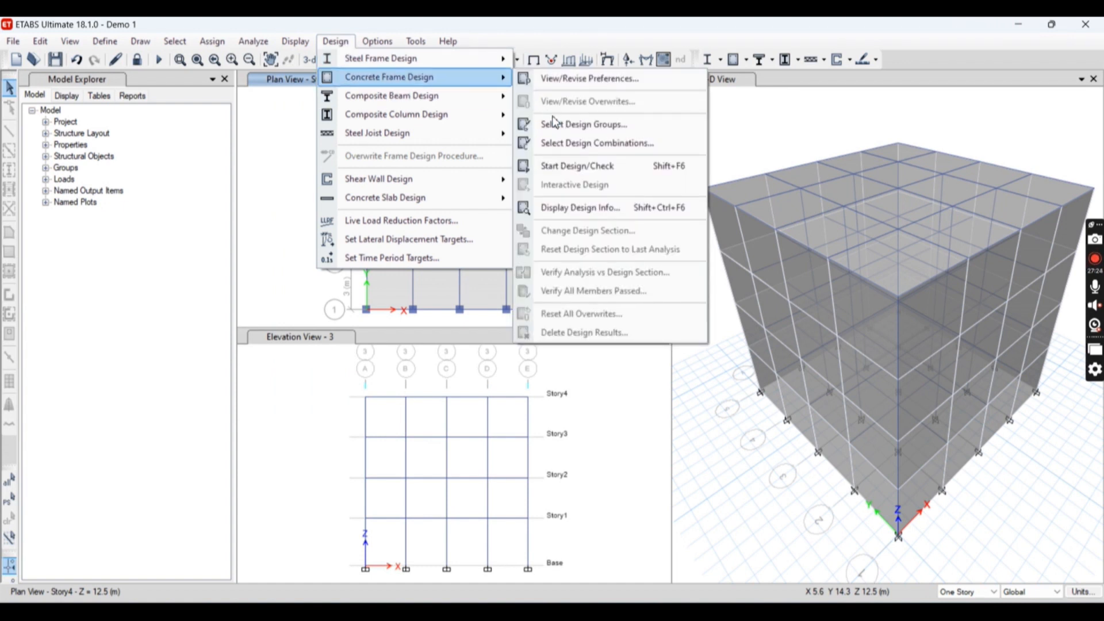
{"action": "left_click", "coordinate": [586, 165]}
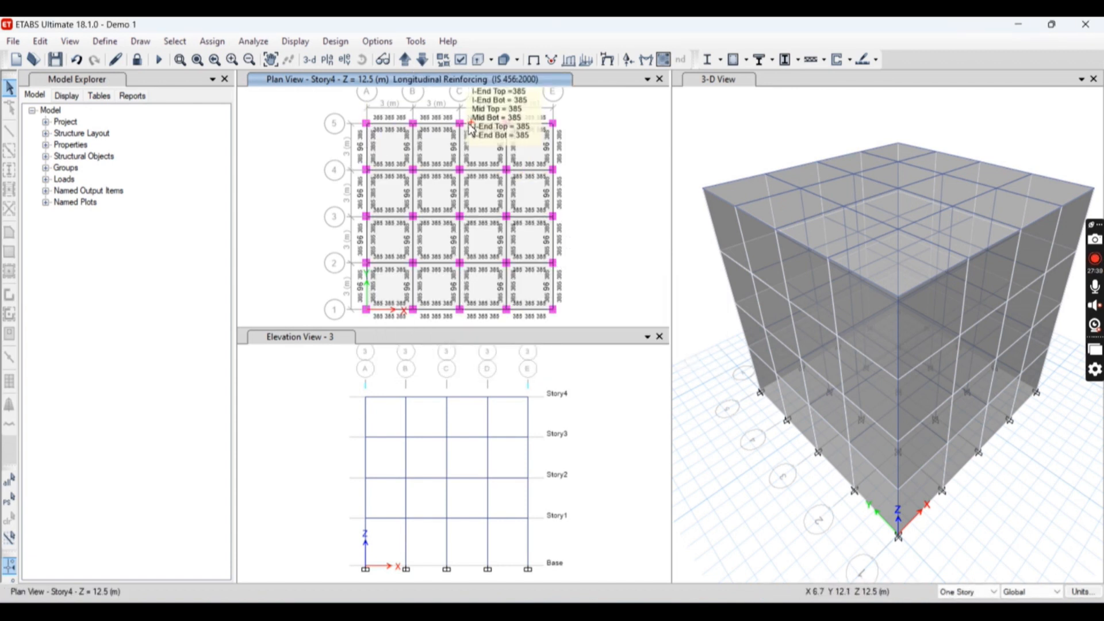
Step: Inspect the concrete beam design information for the Story4 beam on grid 5 between grids A and B
{"action": "scroll", "coordinate": [381, 144], "scroll_direction": "up", "scroll_amount": 3}
{"action": "scroll", "coordinate": [380, 144], "scroll_direction": "up", "scroll_amount": 4}
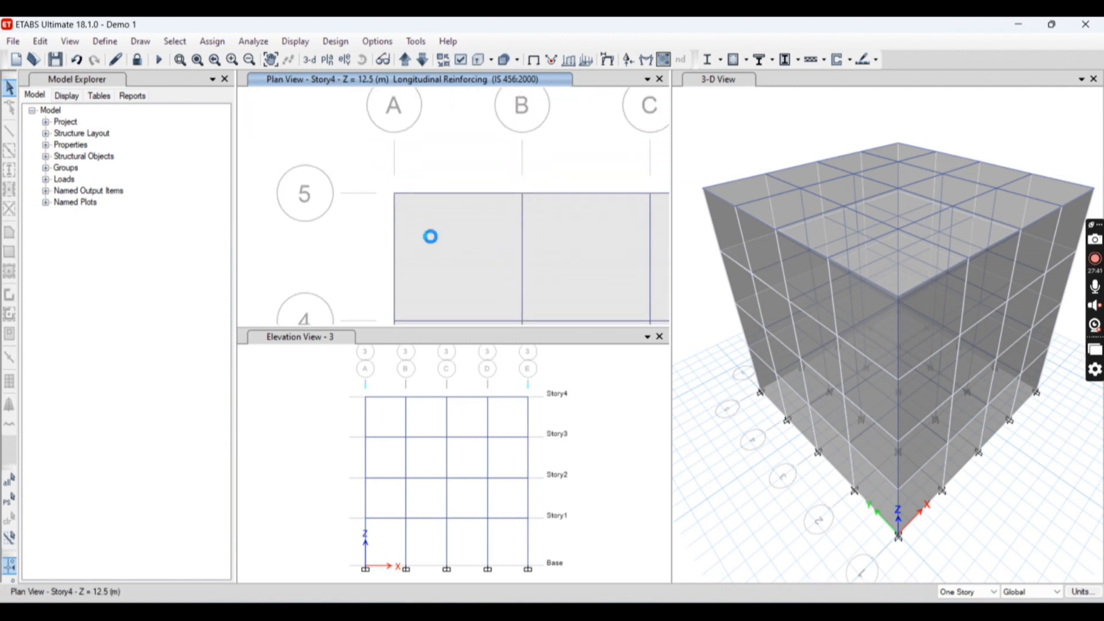
{"action": "left_click", "coordinate": [441, 161]}
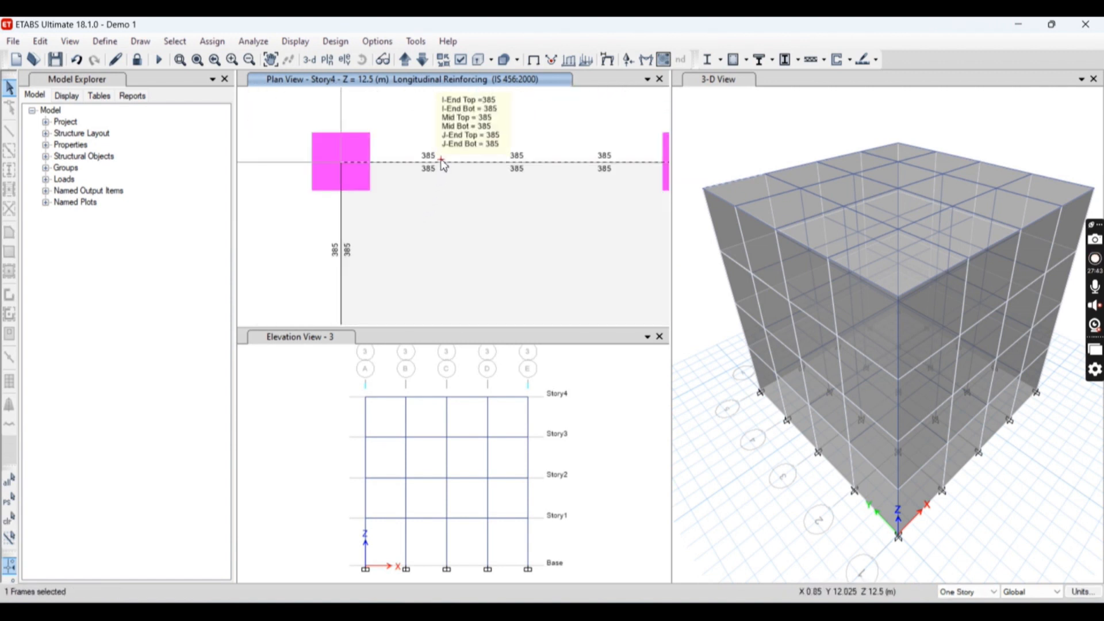
{"action": "right_click", "coordinate": [442, 162]}
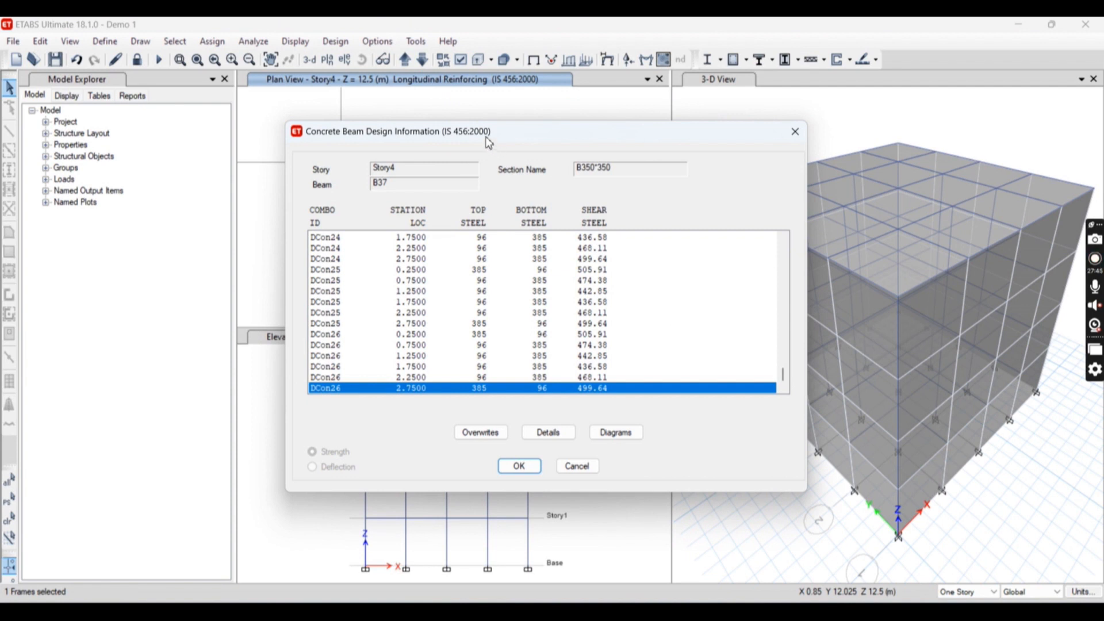
{"action": "left_click_drag", "start_coordinate": [488, 143], "coordinate": [555, 136]}
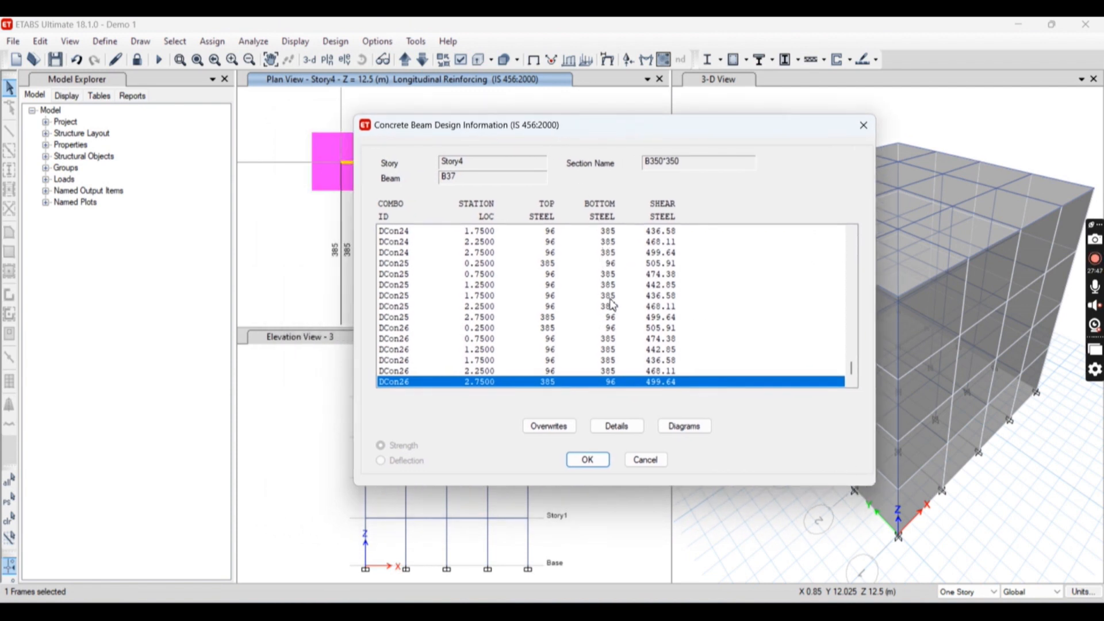
{"action": "left_click", "coordinate": [863, 124]}
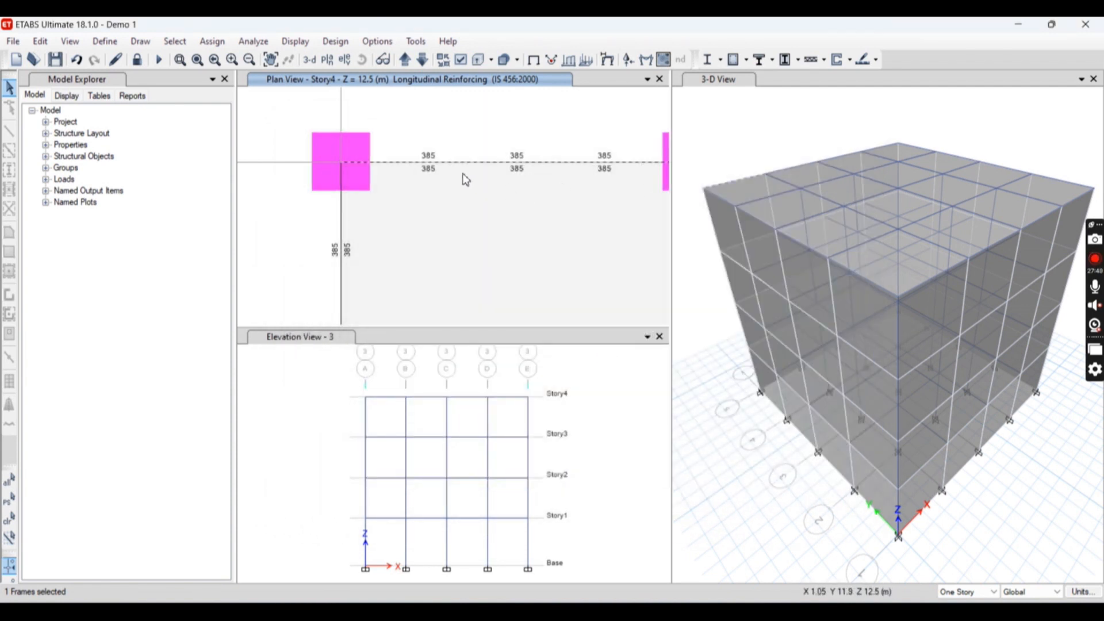
Step: Examine the top, bottom and shear steel per load combination for the Story4 beam on grid 5 between grids B and C
{"action": "scroll", "coordinate": [483, 181], "scroll_direction": "up", "scroll_amount": 5}
{"action": "scroll", "coordinate": [483, 181], "scroll_direction": "down", "scroll_amount": 5}
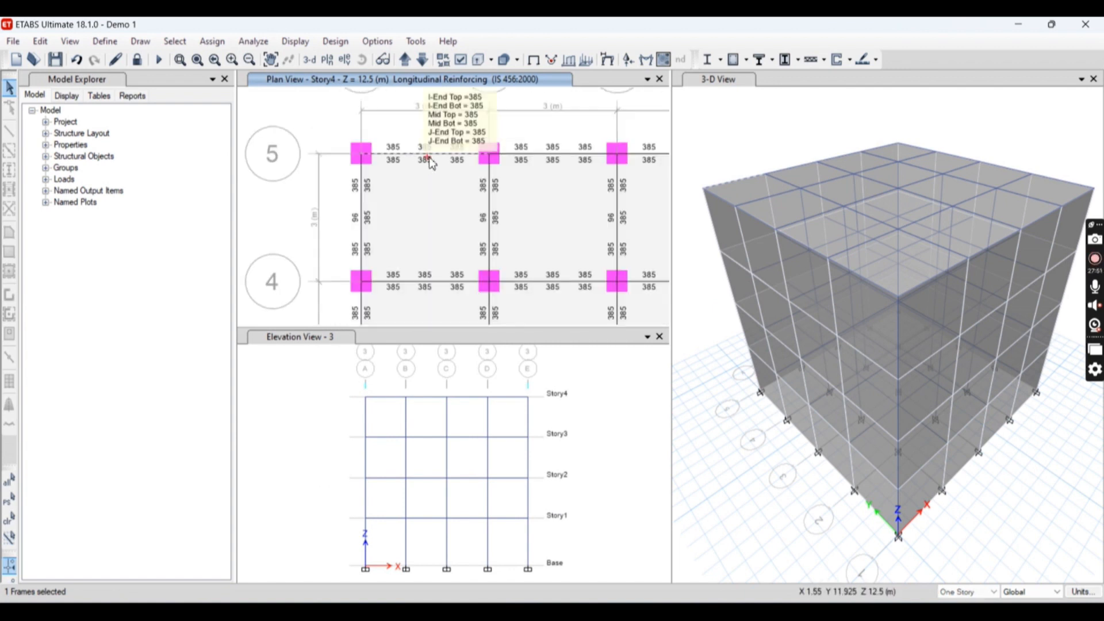
{"action": "left_click", "coordinate": [541, 154]}
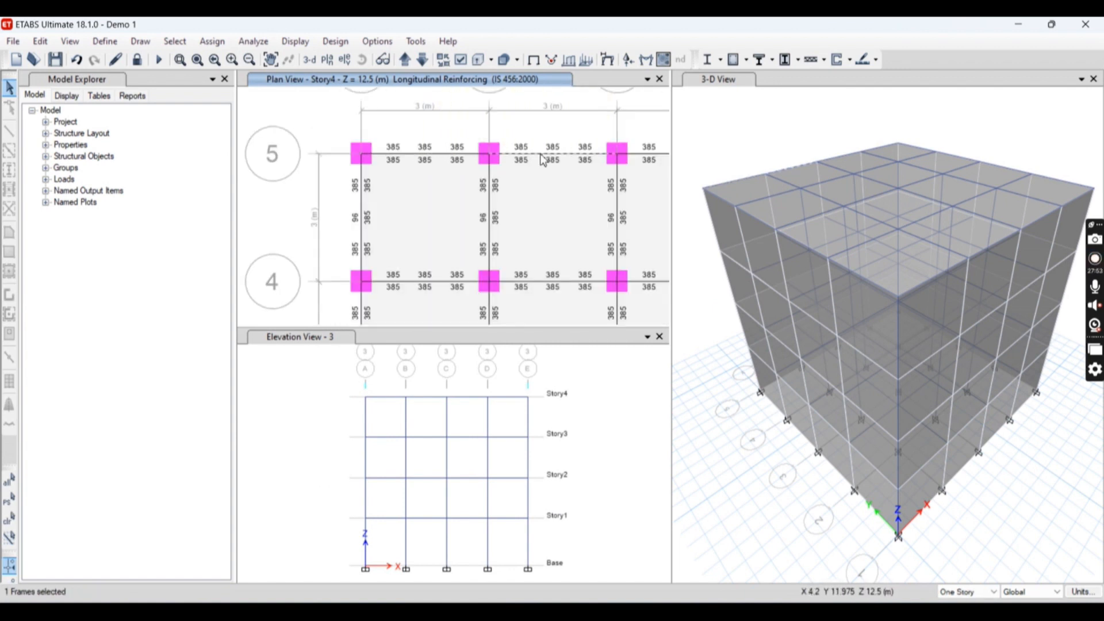
{"action": "right_click", "coordinate": [540, 159]}
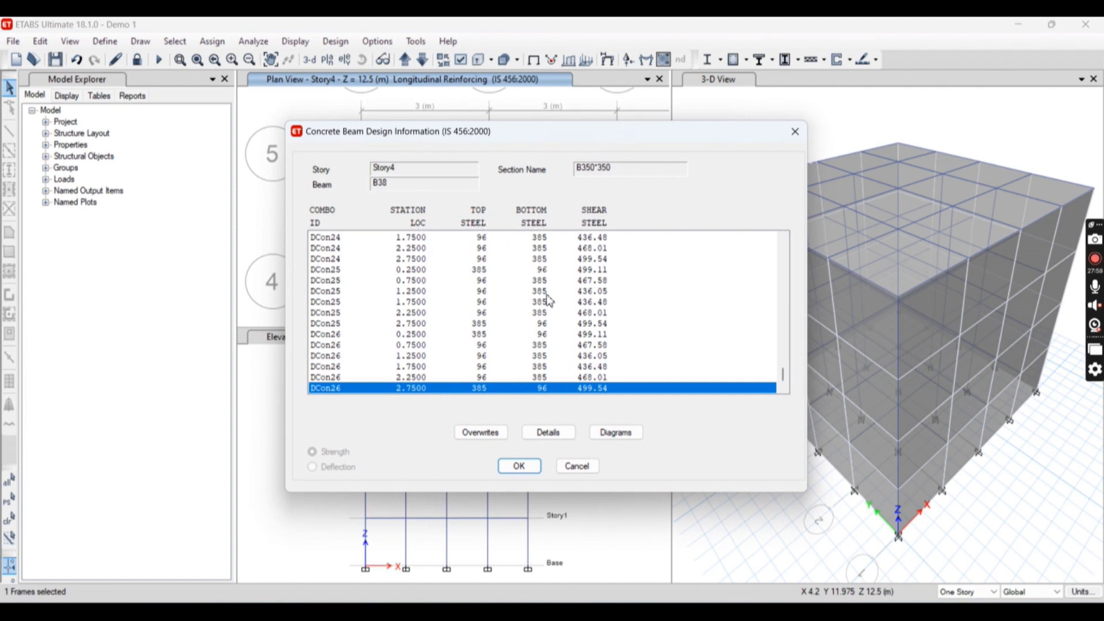
{"action": "scroll", "coordinate": [317, 320], "scroll_direction": "up", "scroll_amount": 2}
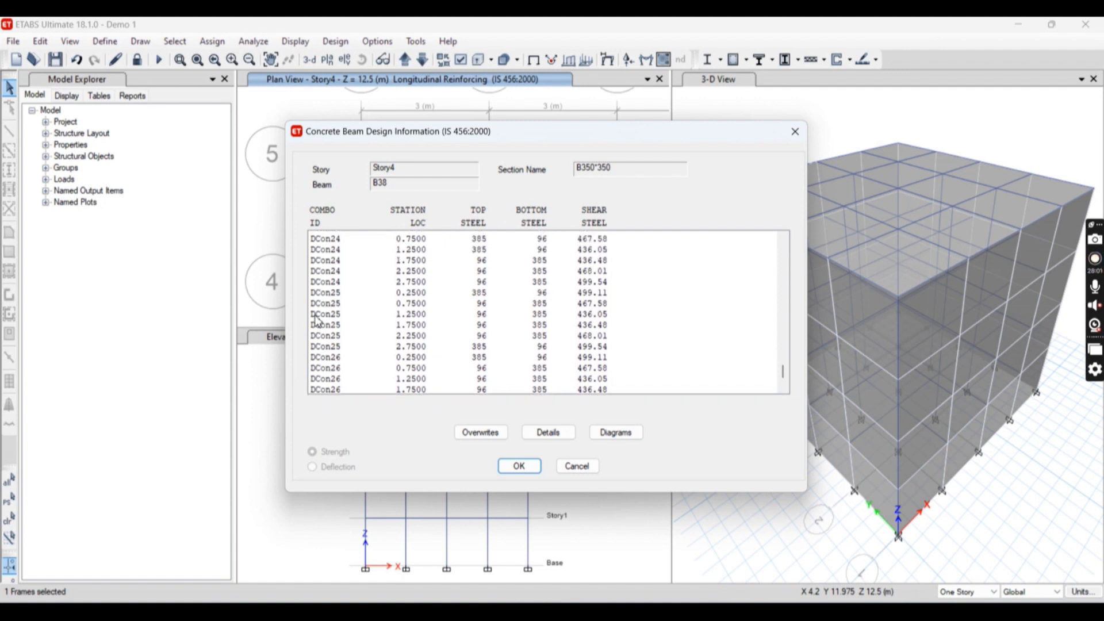
{"action": "scroll", "coordinate": [402, 340], "scroll_direction": "down", "scroll_amount": 2}
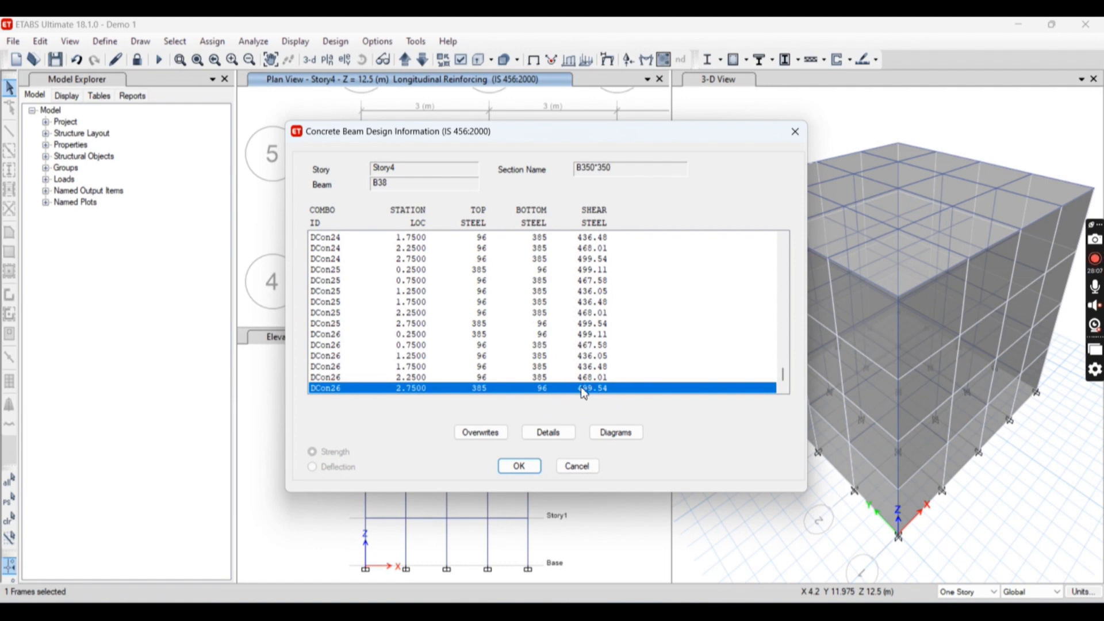
Step: Read through the design details summary of this beam for combination DCon26 at station 2.75, and close the report
{"action": "left_click", "coordinate": [546, 434]}
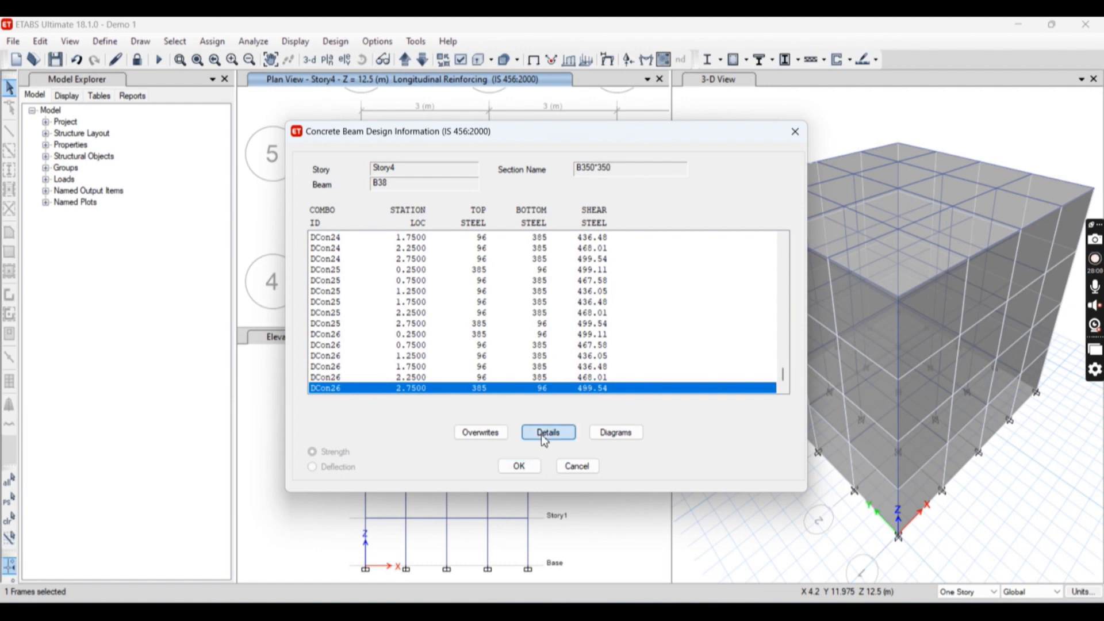
{"action": "scroll", "coordinate": [499, 357], "scroll_direction": "down", "scroll_amount": 10}
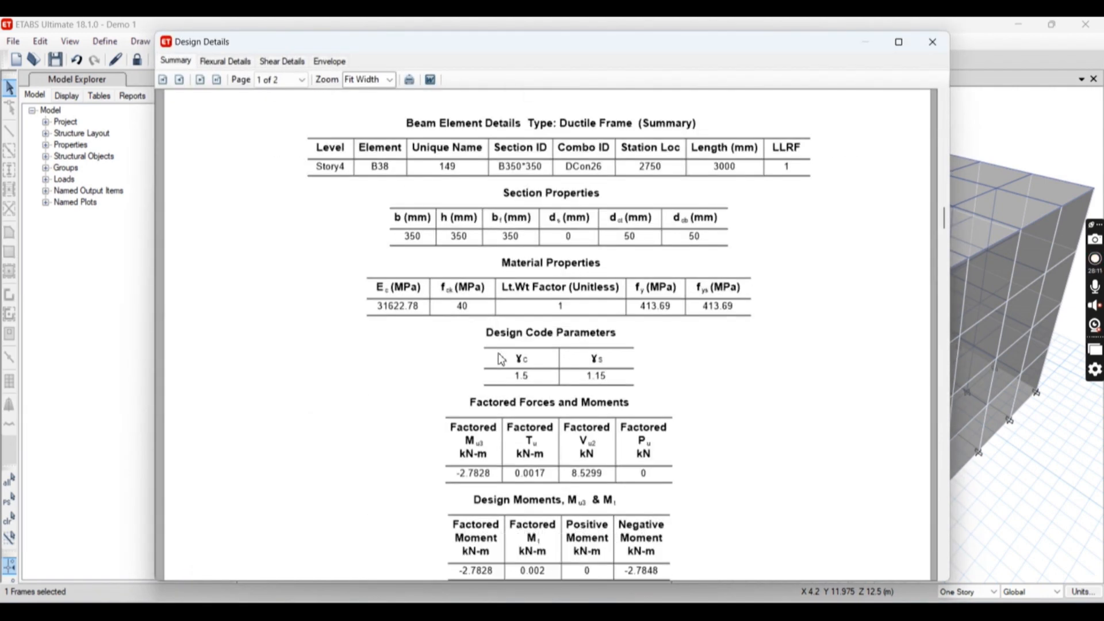
{"action": "scroll", "coordinate": [499, 355], "scroll_direction": "down", "scroll_amount": 12}
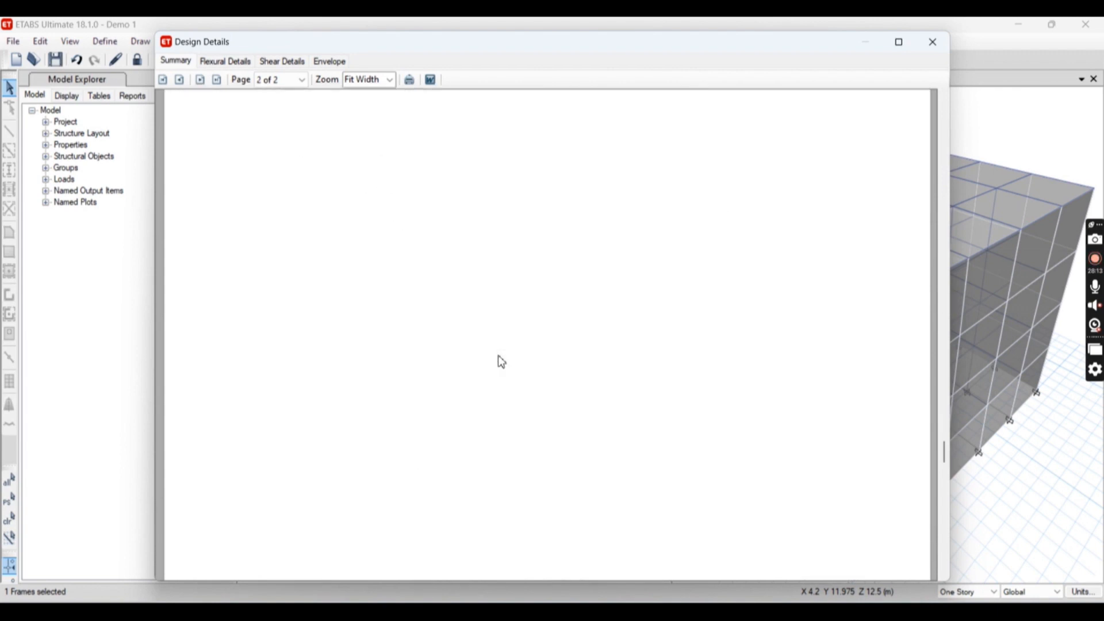
{"action": "scroll", "coordinate": [501, 361], "scroll_direction": "up", "scroll_amount": 14}
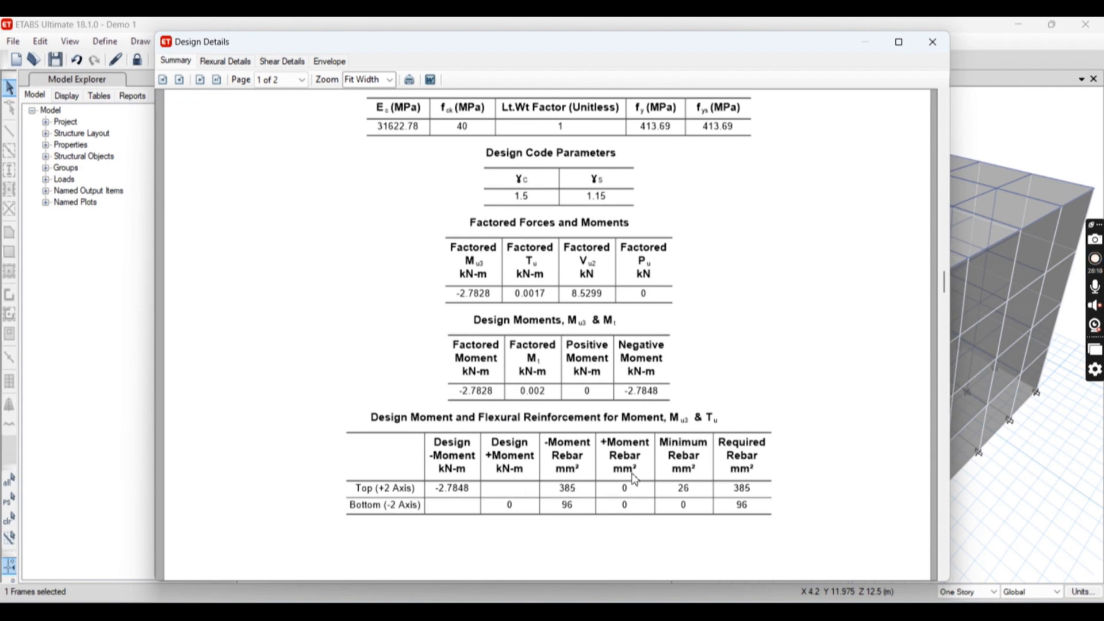
{"action": "scroll", "coordinate": [589, 363], "scroll_direction": "up", "scroll_amount": 8}
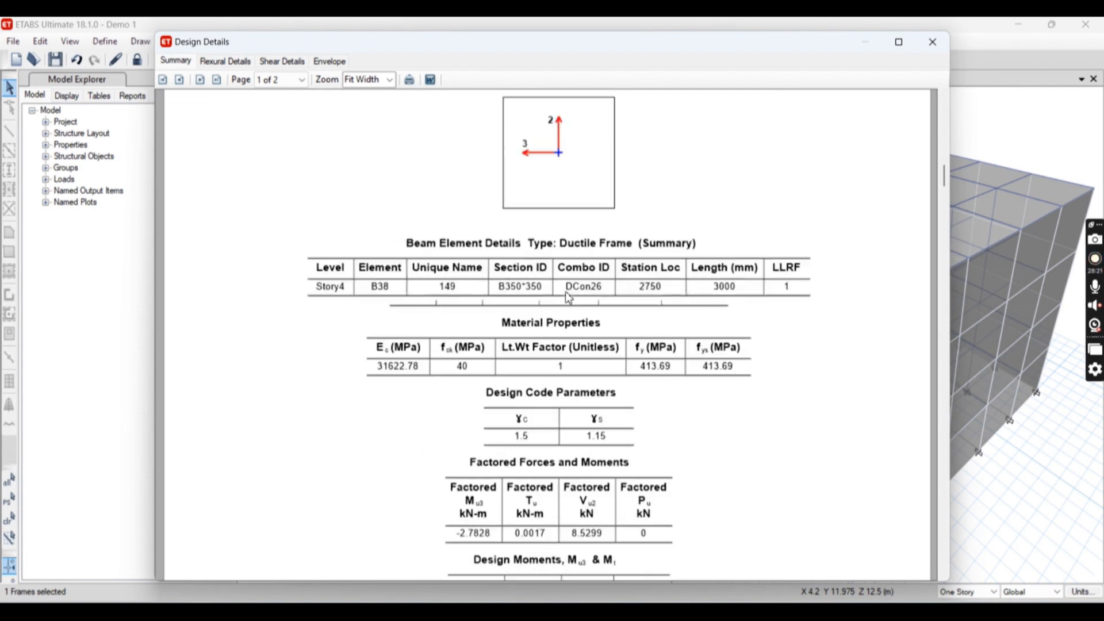
{"action": "left_click", "coordinate": [928, 45]}
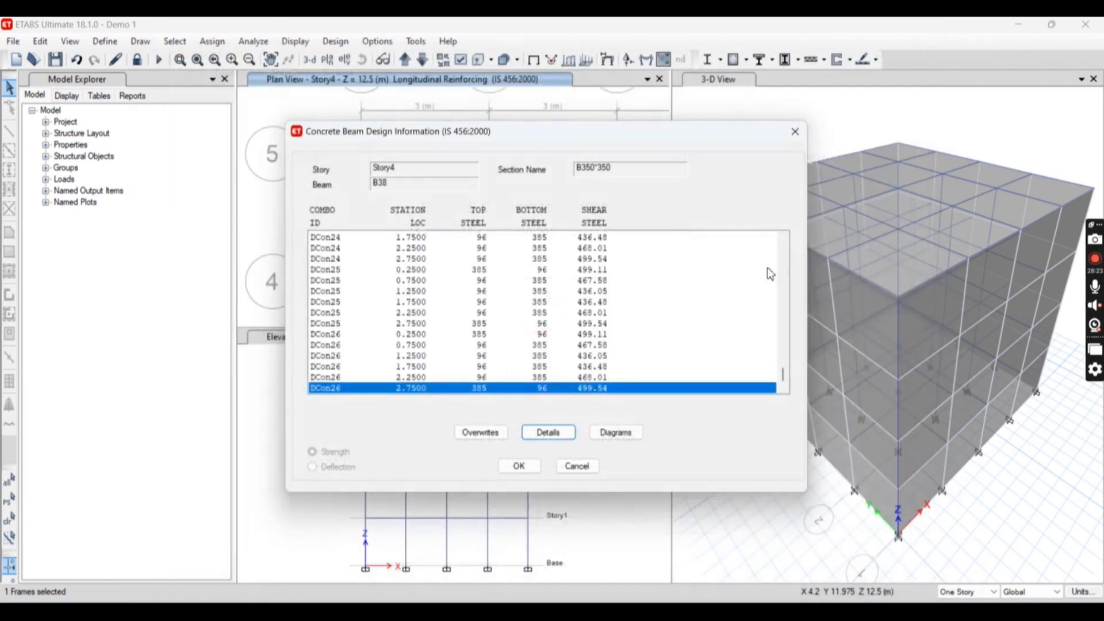
Step: Try to display the beam's design diagrams, and save the current model under the name Demo 2
{"action": "left_click", "coordinate": [616, 432]}
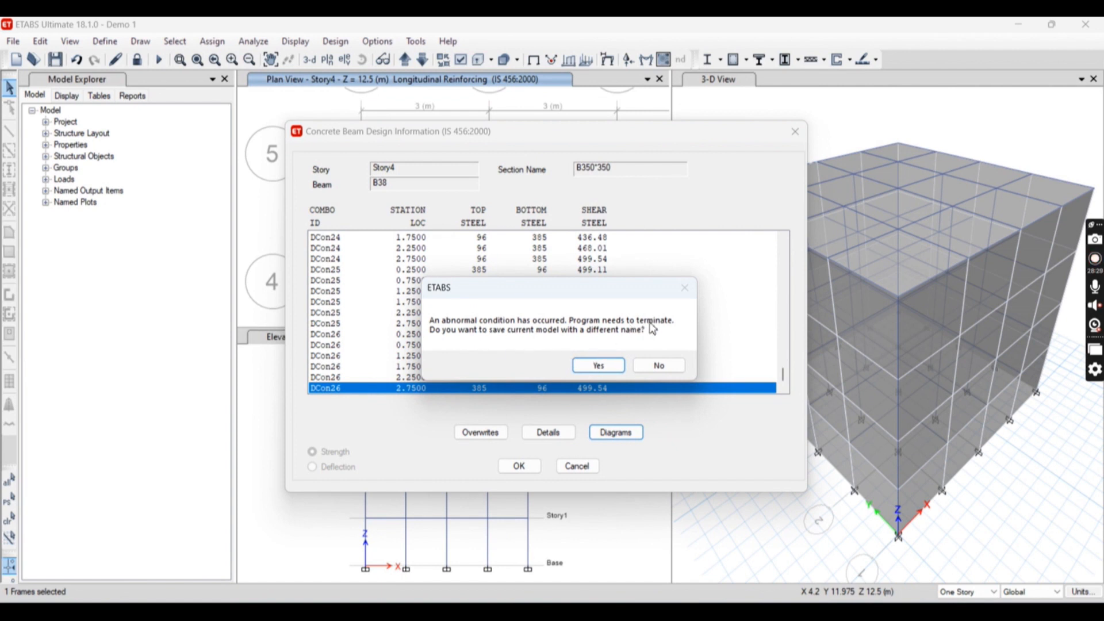
{"action": "left_click", "coordinate": [598, 366]}
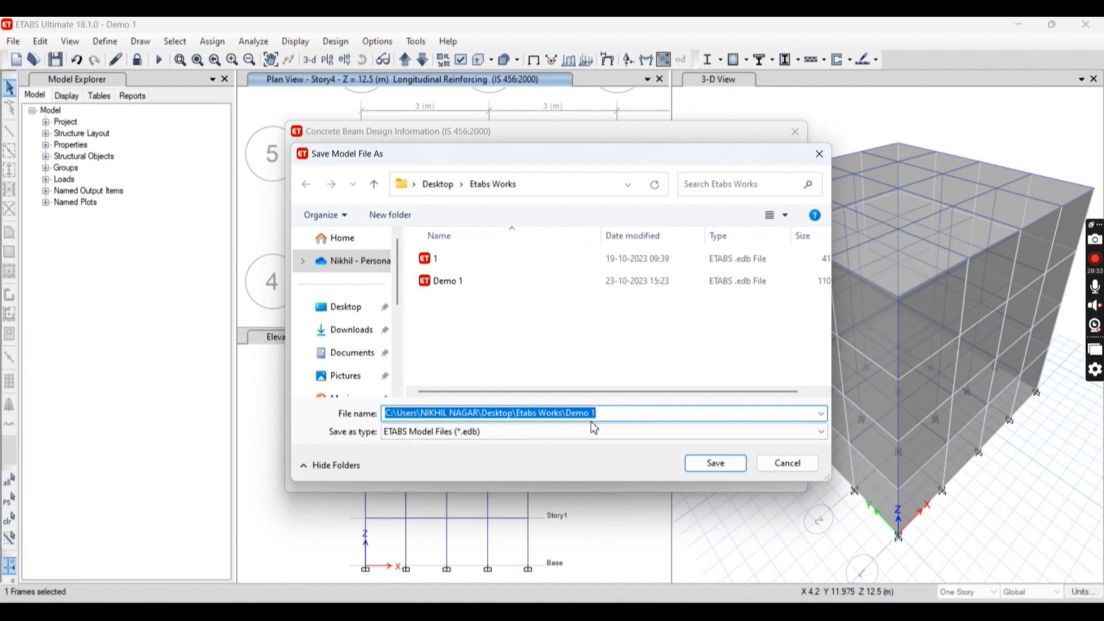
{"action": "type", "text": "Demo 2"}
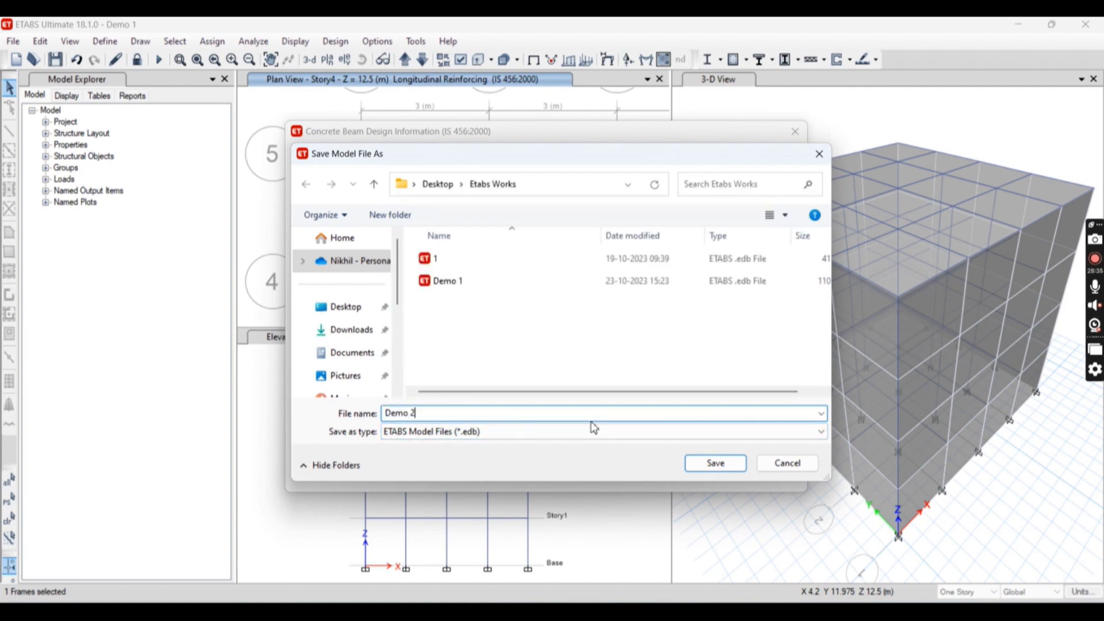
{"action": "key", "text": "Return"}
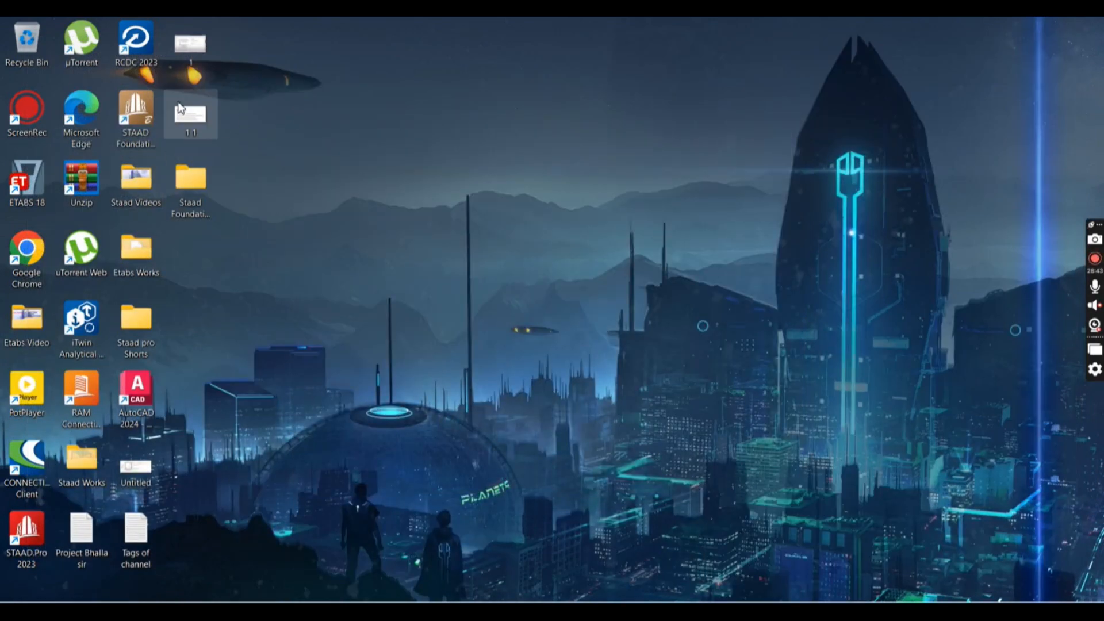
Step: Relaunch ETABS 18 from the desktop and open the existing Demo 1 model
{"action": "double_click", "coordinate": [43, 163]}
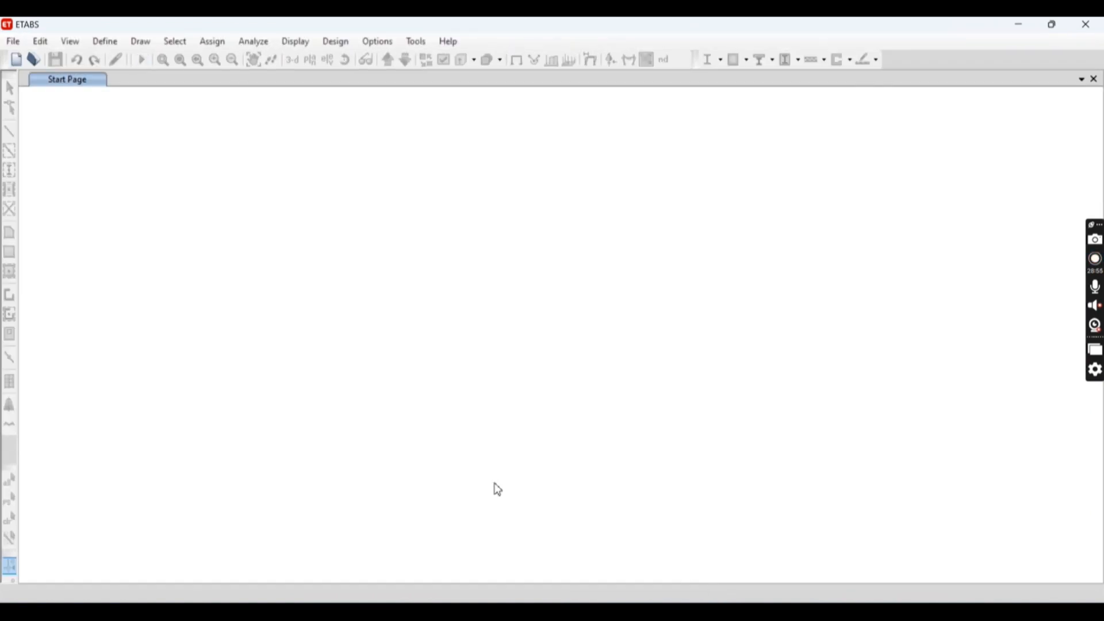
{"action": "left_click", "coordinate": [32, 59]}
{"action": "double_click", "coordinate": [167, 171]}
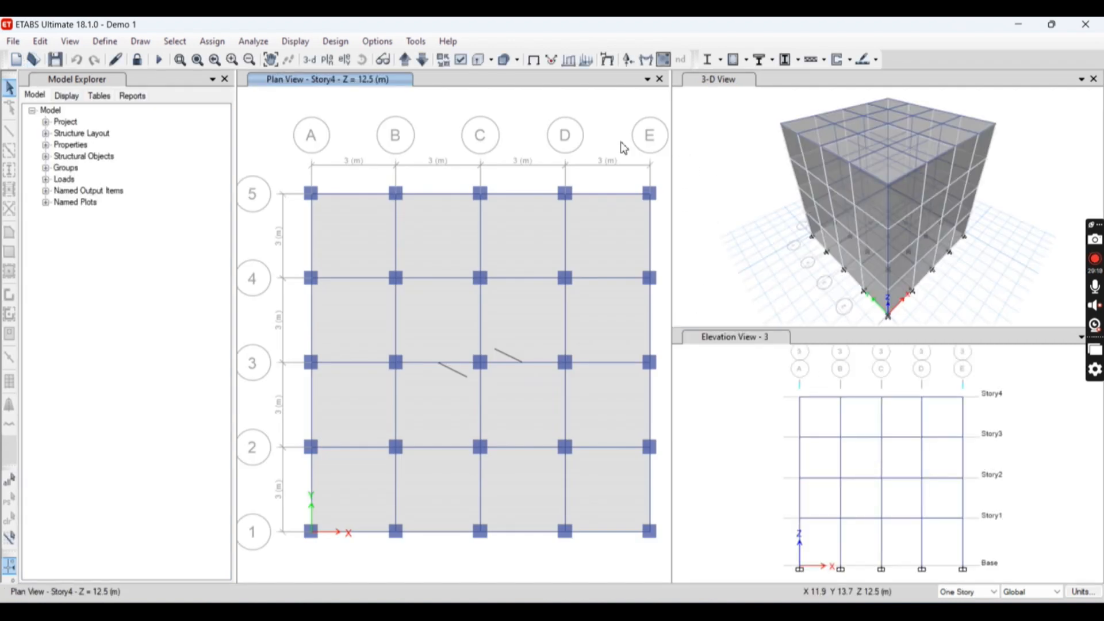
{"action": "left_click", "coordinate": [133, 96]}
{"action": "left_click", "coordinate": [35, 95]}
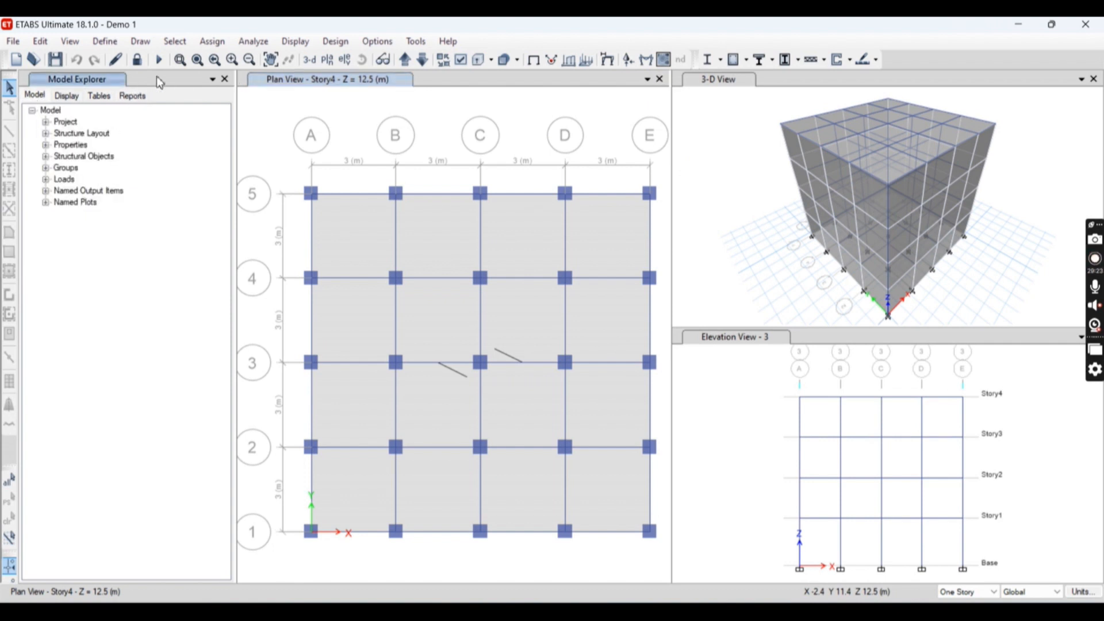
Step: Run the concrete frame design check on the Demo 1 model with its results shown in the 3-D view
{"action": "left_click", "coordinate": [744, 127]}
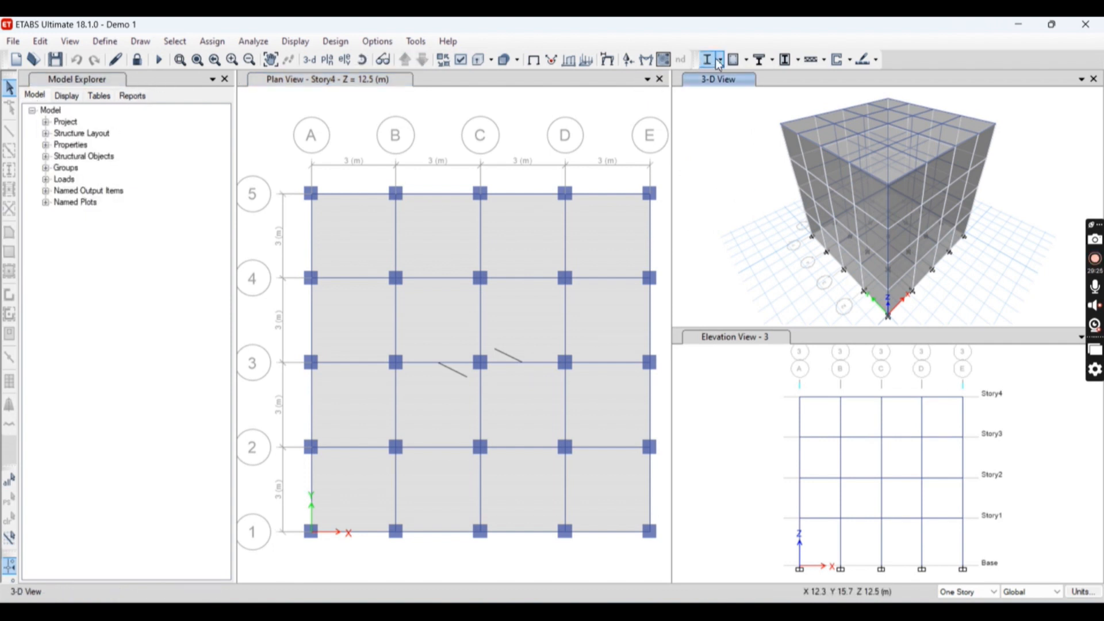
{"action": "left_click", "coordinate": [335, 42]}
{"action": "mouse_move", "coordinate": [368, 75]}
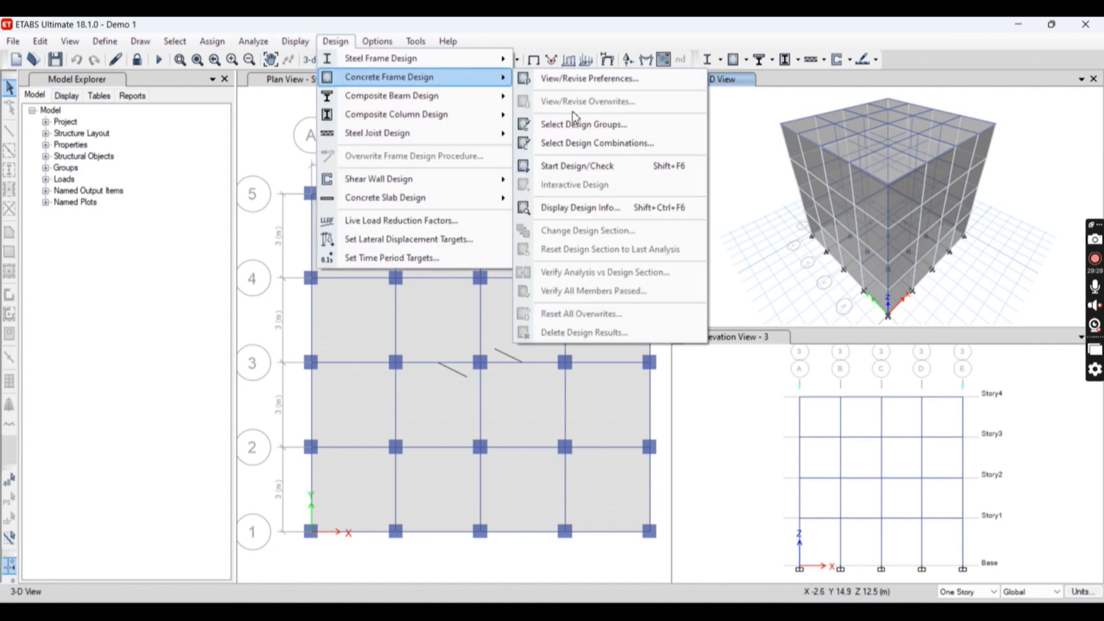
{"action": "left_click", "coordinate": [581, 165]}
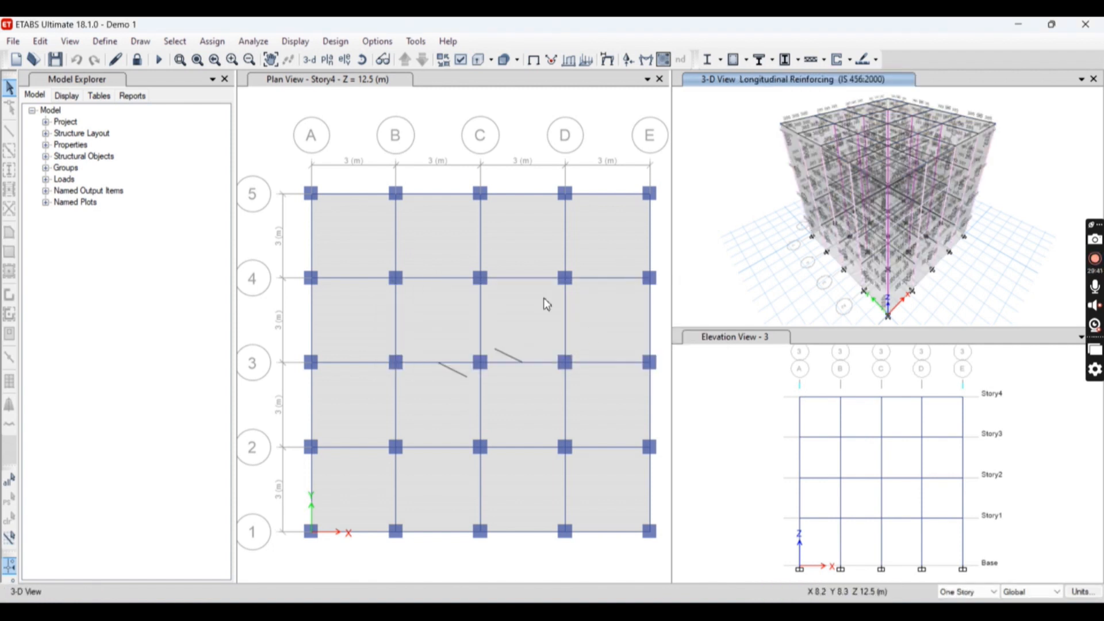
{"action": "scroll", "coordinate": [843, 191], "scroll_direction": "up", "scroll_amount": 5}
{"action": "scroll", "coordinate": [911, 278], "scroll_direction": "down", "scroll_amount": 5}
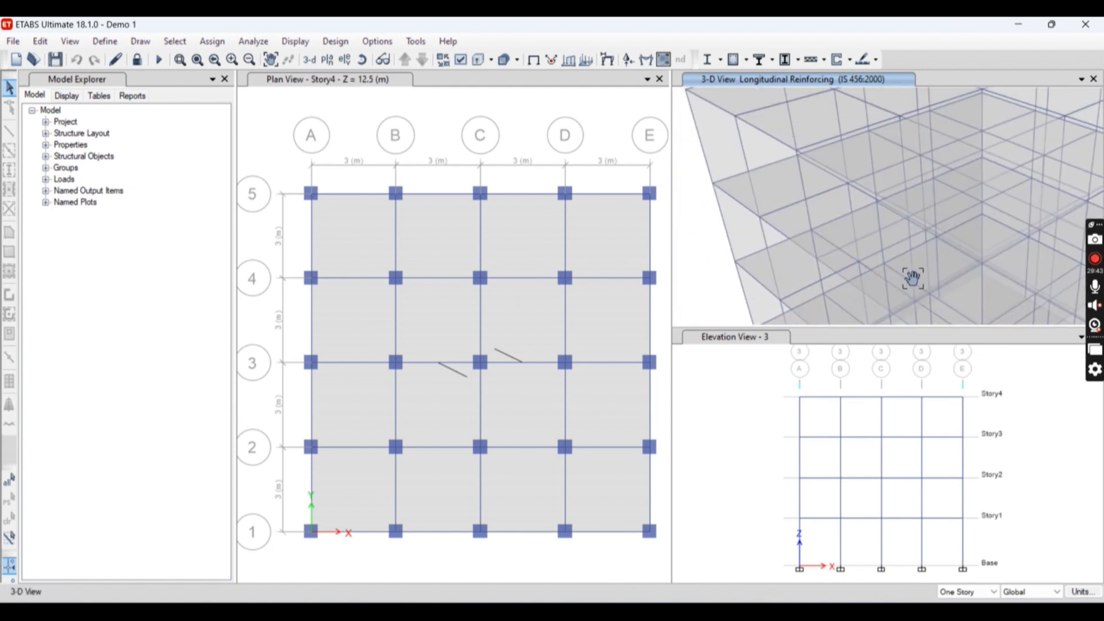
Step: Review the available concrete frame design output and input options, and display Longitudinal Reinforcing on the Story4 plan
{"action": "left_click", "coordinate": [516, 114]}
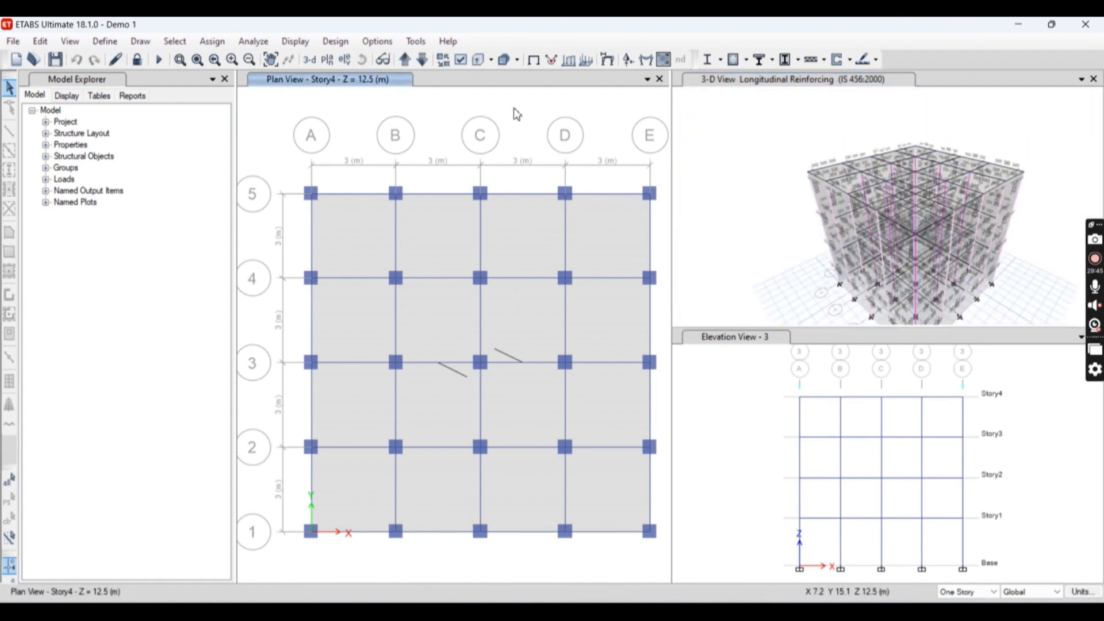
{"action": "left_click", "coordinate": [345, 42]}
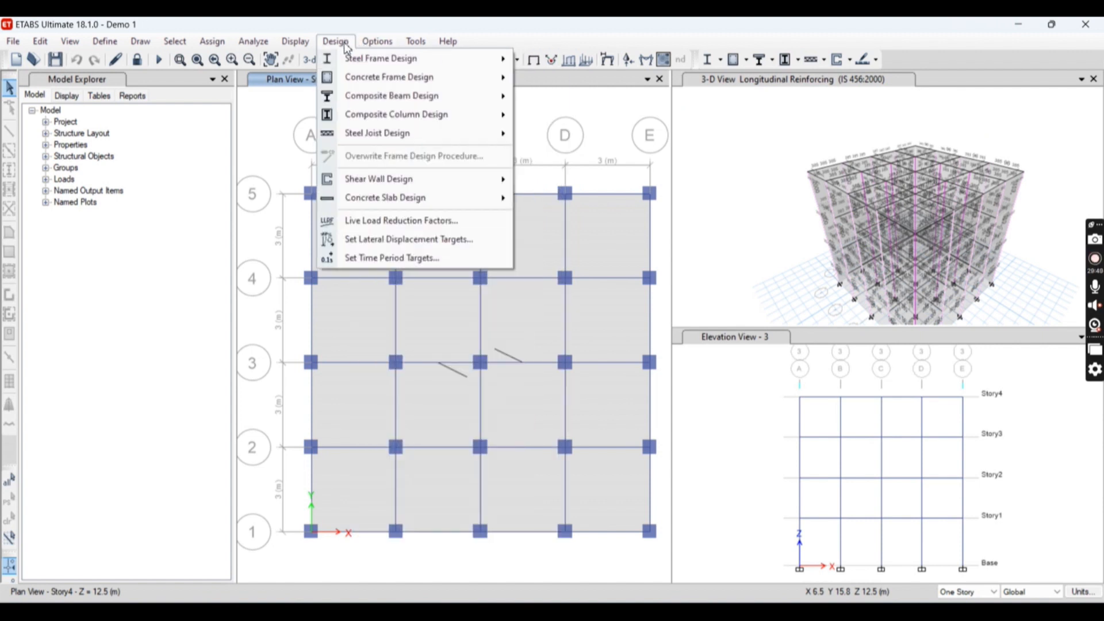
{"action": "mouse_move", "coordinate": [379, 95]}
{"action": "mouse_move", "coordinate": [503, 77]}
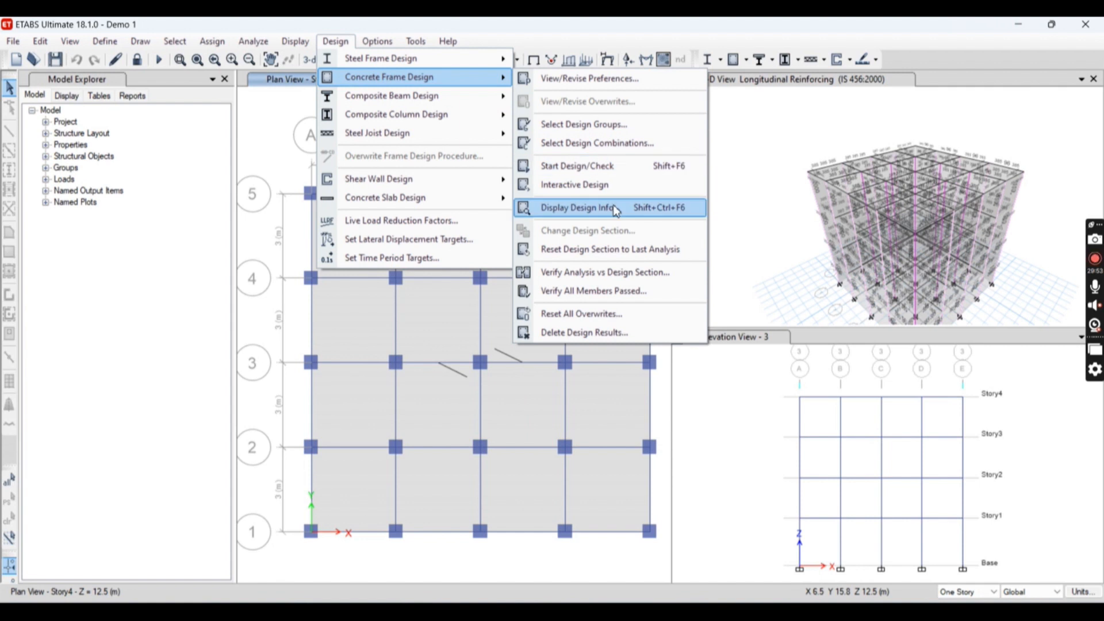
{"action": "left_click", "coordinate": [581, 208]}
{"action": "left_click", "coordinate": [579, 305]}
{"action": "scroll", "coordinate": [579, 312], "scroll_direction": "up", "scroll_amount": 3}
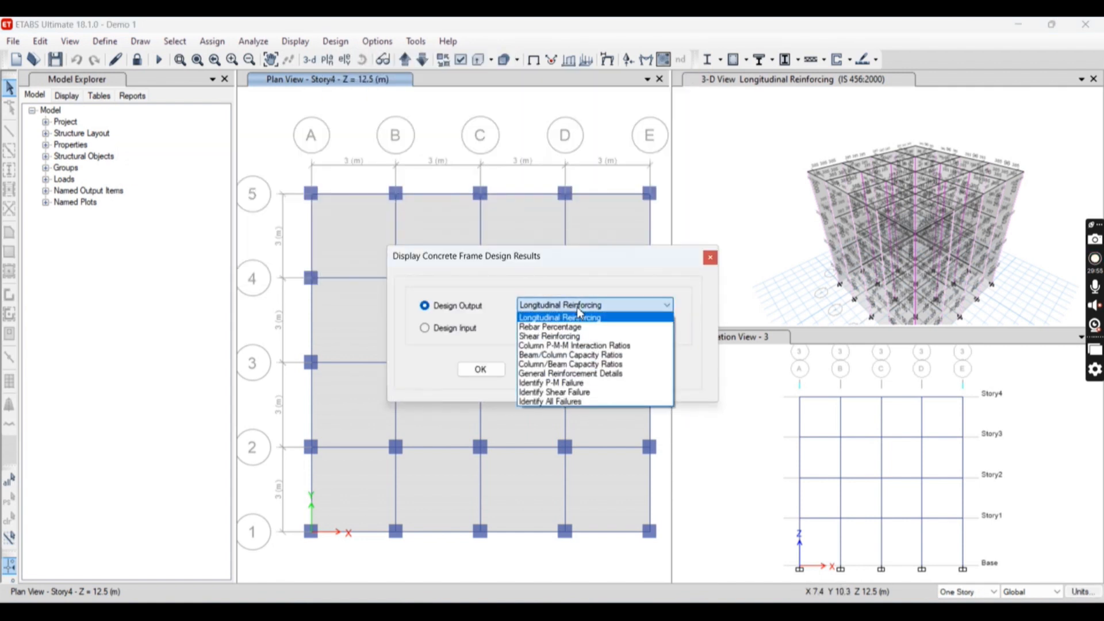
{"action": "left_click", "coordinate": [580, 313]}
{"action": "left_click", "coordinate": [454, 328]}
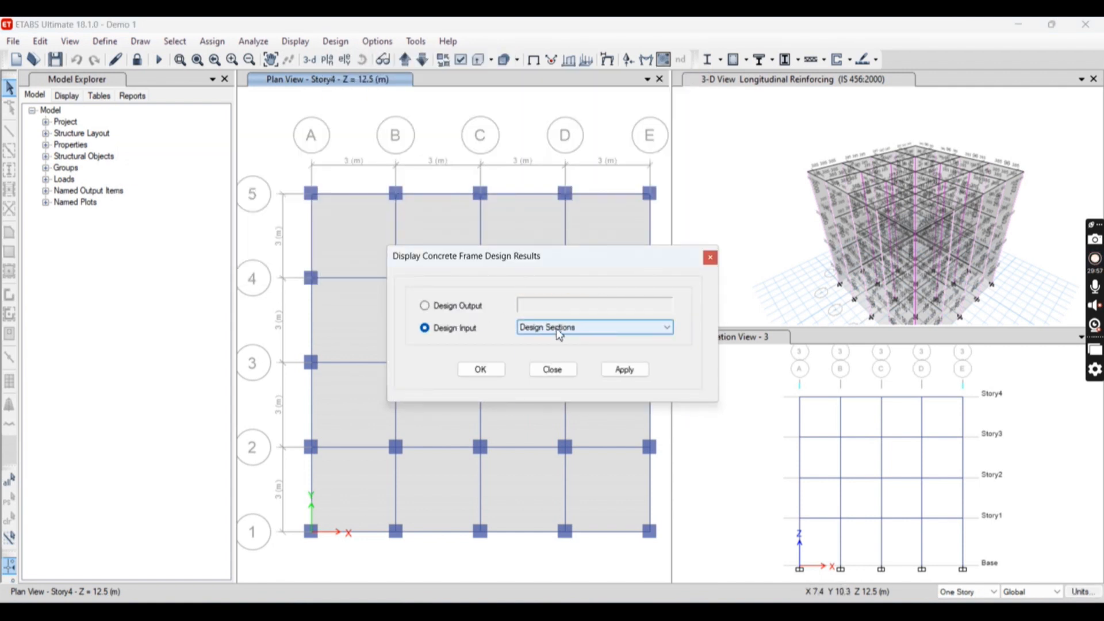
{"action": "left_click", "coordinate": [539, 328]}
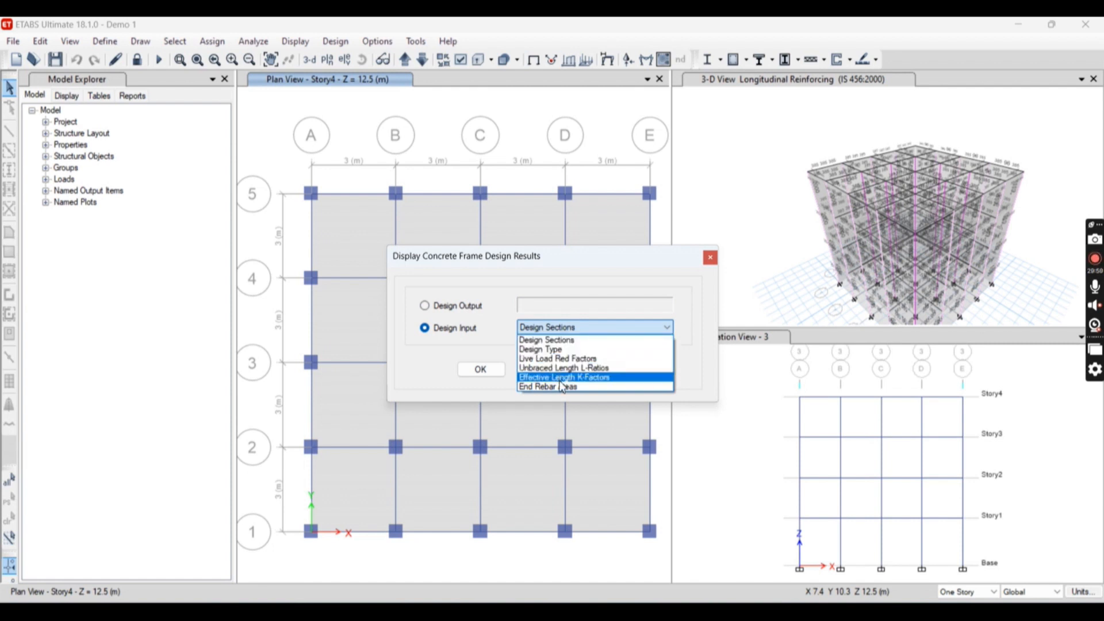
{"action": "left_click", "coordinate": [447, 306]}
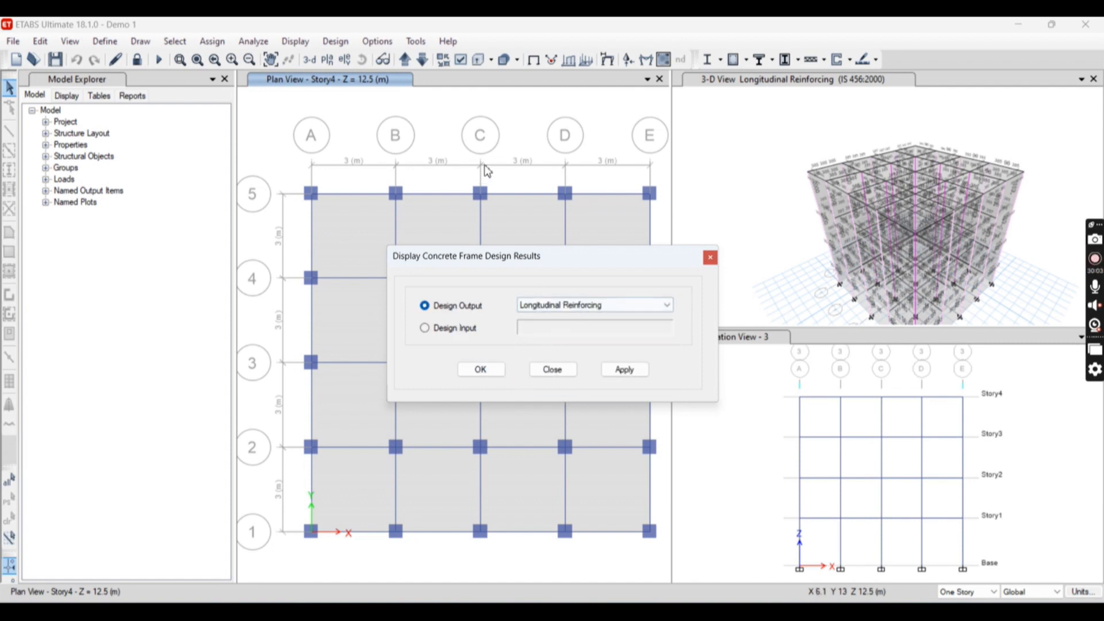
{"action": "left_click", "coordinate": [518, 153]}
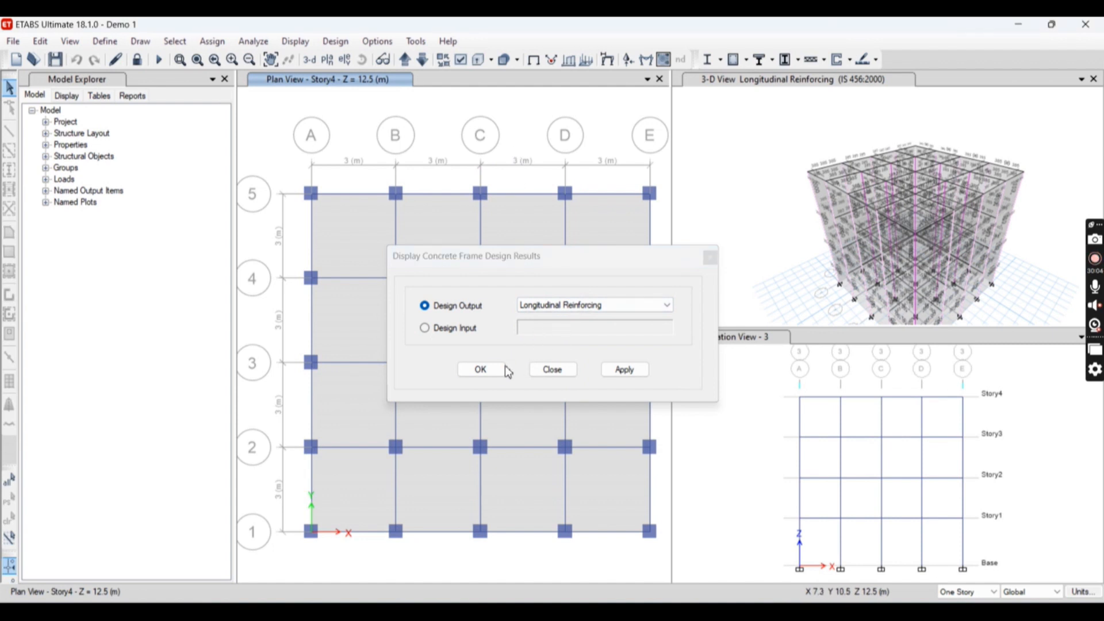
{"action": "left_click", "coordinate": [624, 369]}
Step: Display the Rebar Percentage design output on the Story4 plan
{"action": "left_click", "coordinate": [568, 306]}
{"action": "left_click", "coordinate": [577, 327]}
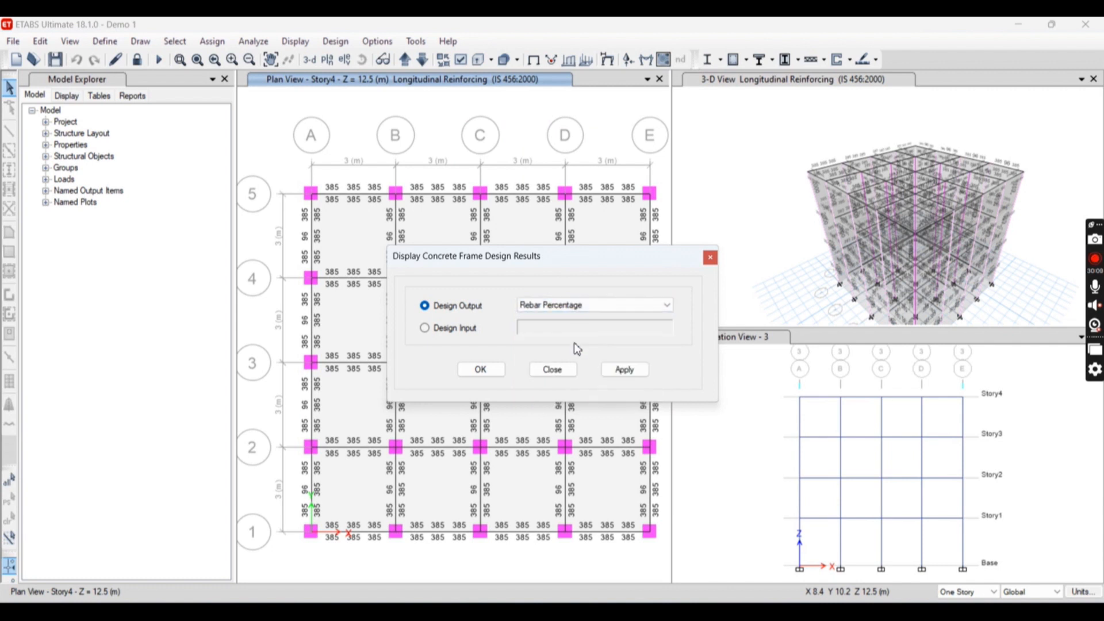
{"action": "left_click", "coordinate": [615, 369]}
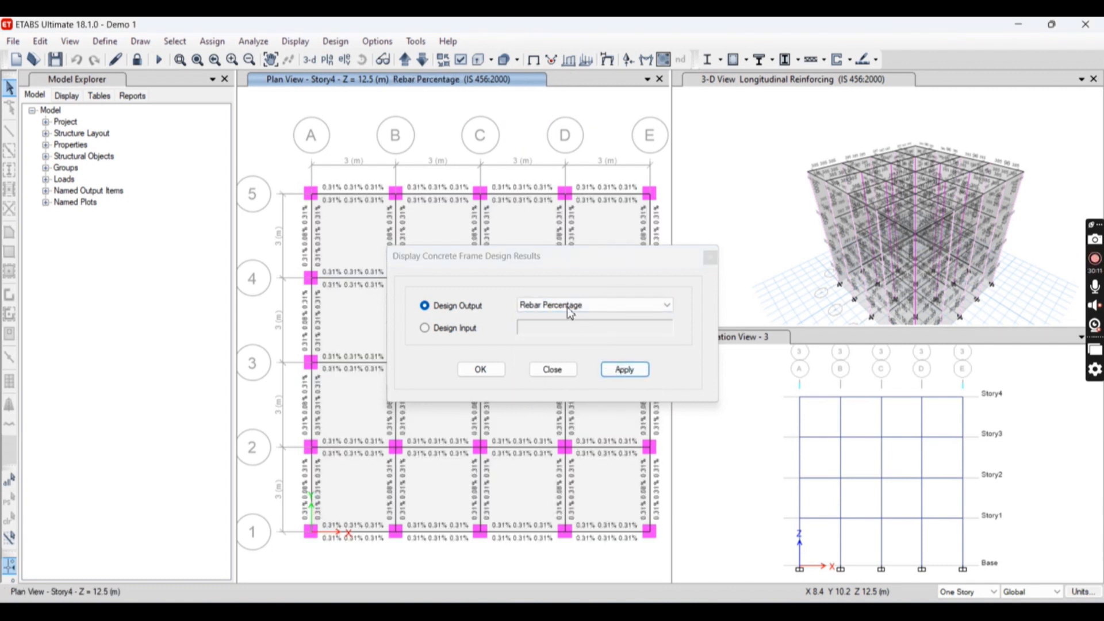
Step: Display the Shear Reinforcing design output on the Story4 plan and close the design results dialog
{"action": "left_click", "coordinate": [565, 305]}
{"action": "left_click", "coordinate": [571, 345]}
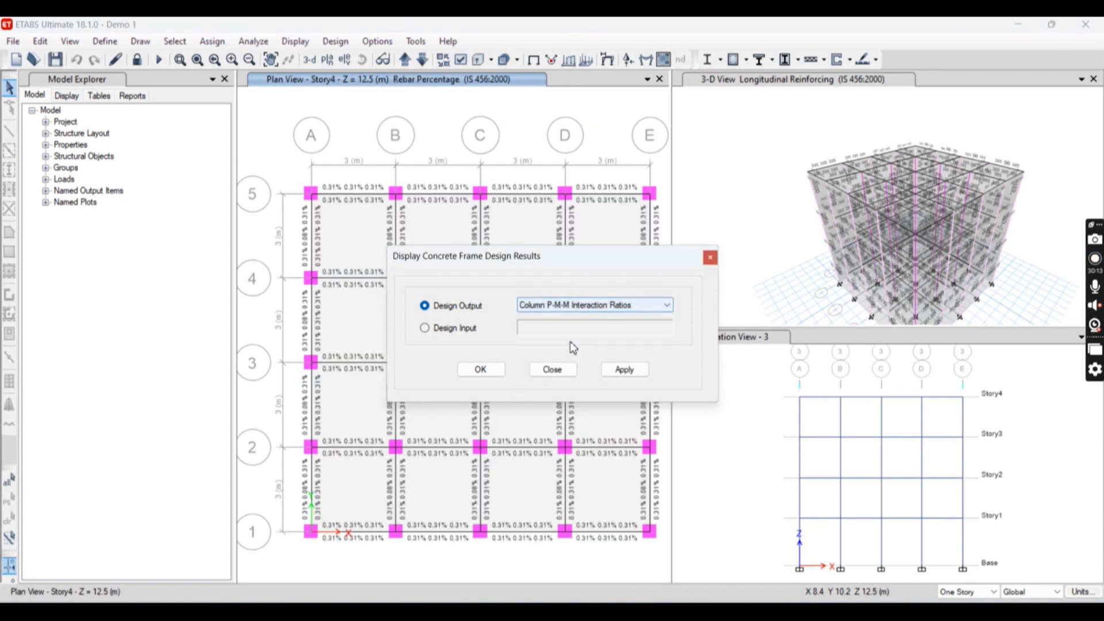
{"action": "left_click", "coordinate": [571, 307]}
{"action": "left_click", "coordinate": [576, 336]}
{"action": "left_click", "coordinate": [621, 369]}
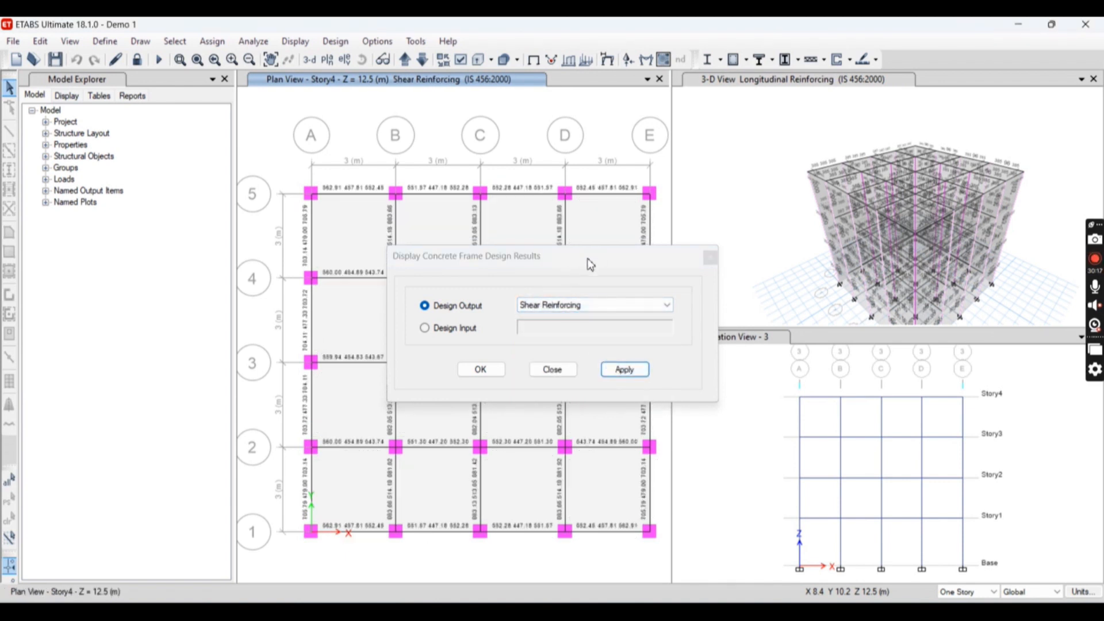
{"action": "left_click", "coordinate": [710, 257]}
Step: Display the Shear Reinforcing design output on the elevation view of grid 3
{"action": "left_click", "coordinate": [730, 454]}
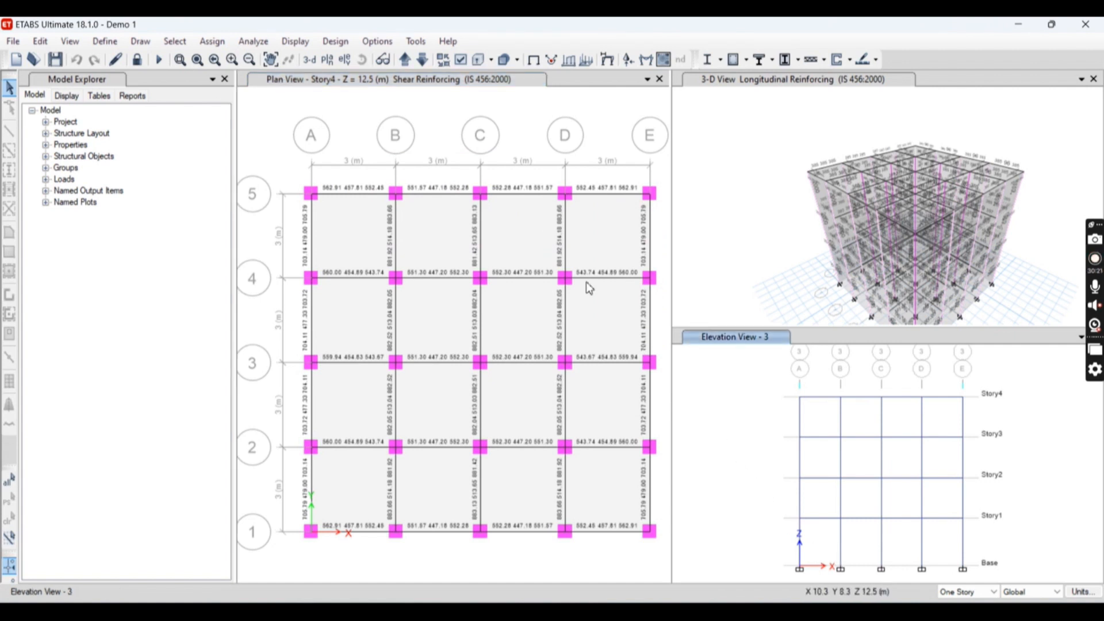
{"action": "left_click", "coordinate": [337, 42]}
{"action": "mouse_move", "coordinate": [383, 78]}
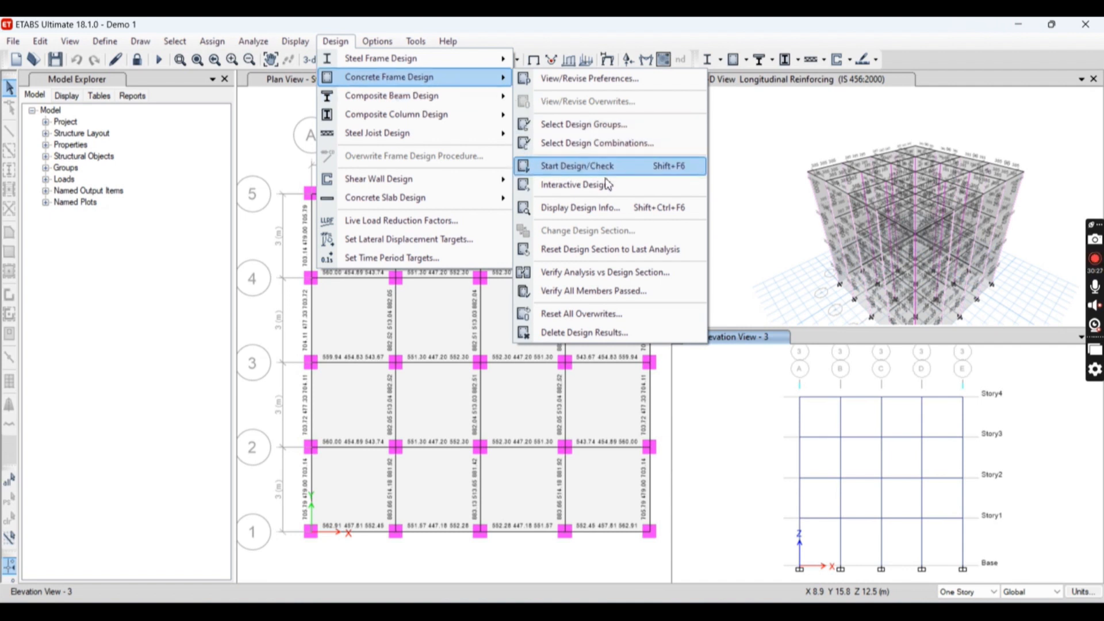
{"action": "left_click", "coordinate": [613, 208]}
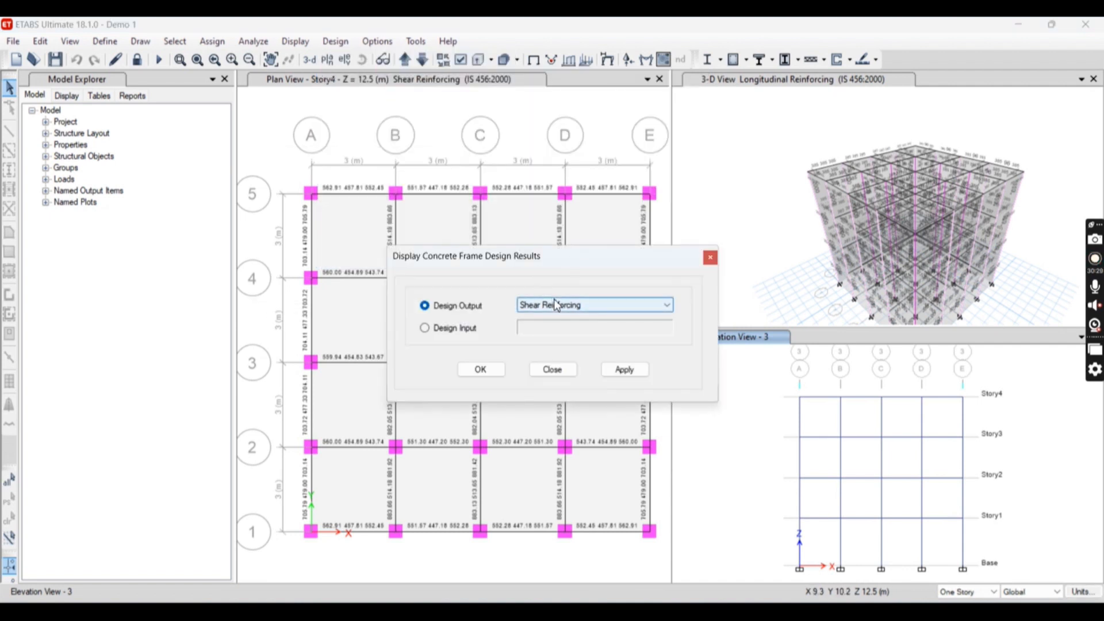
{"action": "left_click", "coordinate": [620, 369]}
Step: Examine the shear reinforcing values of the columns and beams in the grid 3 elevation, and close the design results dialog
{"action": "scroll", "coordinate": [802, 423], "scroll_direction": "up", "scroll_amount": 3}
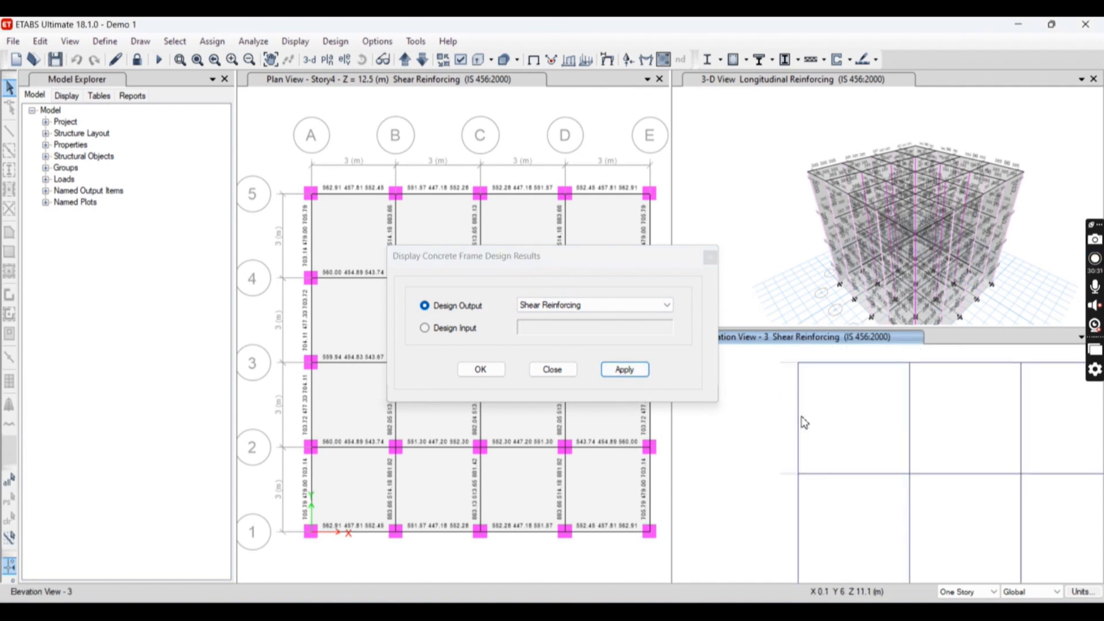
{"action": "scroll", "coordinate": [803, 422], "scroll_direction": "up", "scroll_amount": 3}
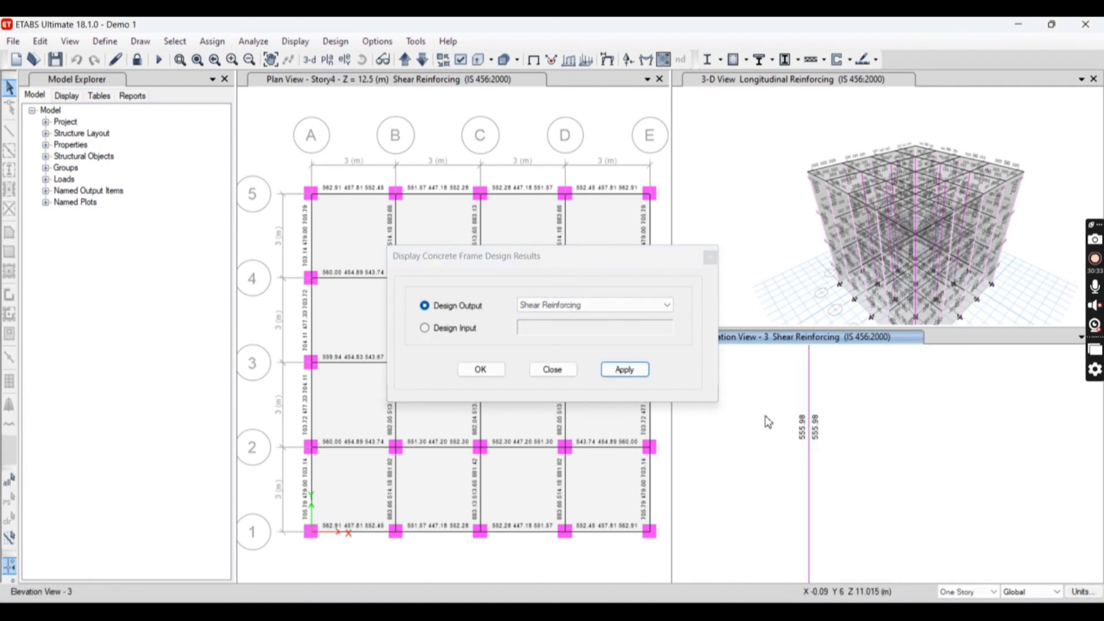
{"action": "scroll", "coordinate": [761, 446], "scroll_direction": "down", "scroll_amount": 5}
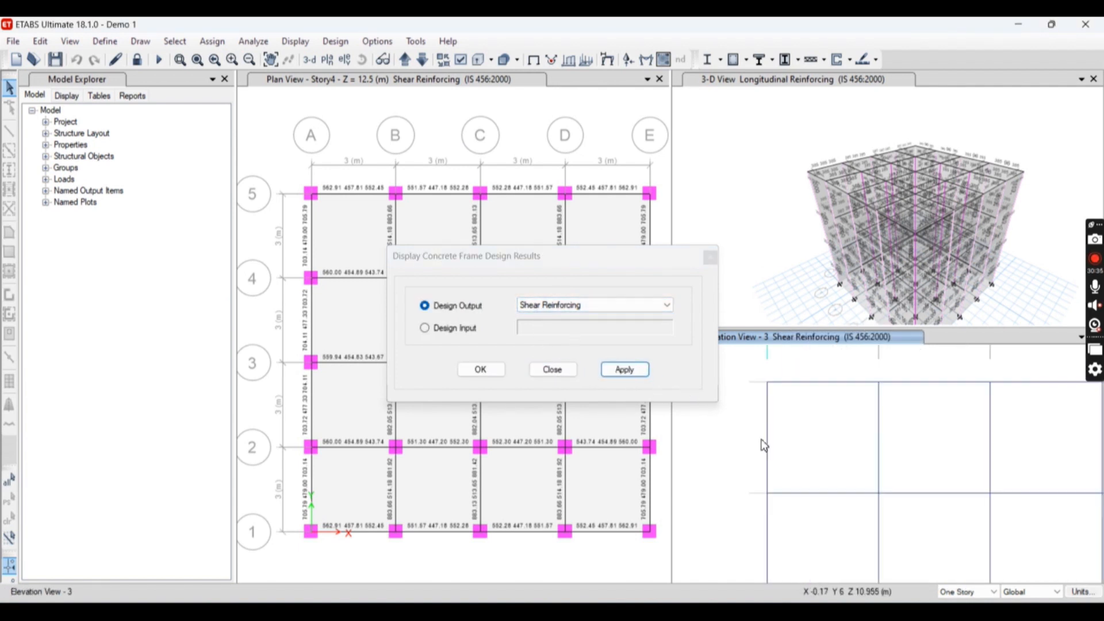
{"action": "scroll", "coordinate": [790, 501], "scroll_direction": "up", "scroll_amount": 3}
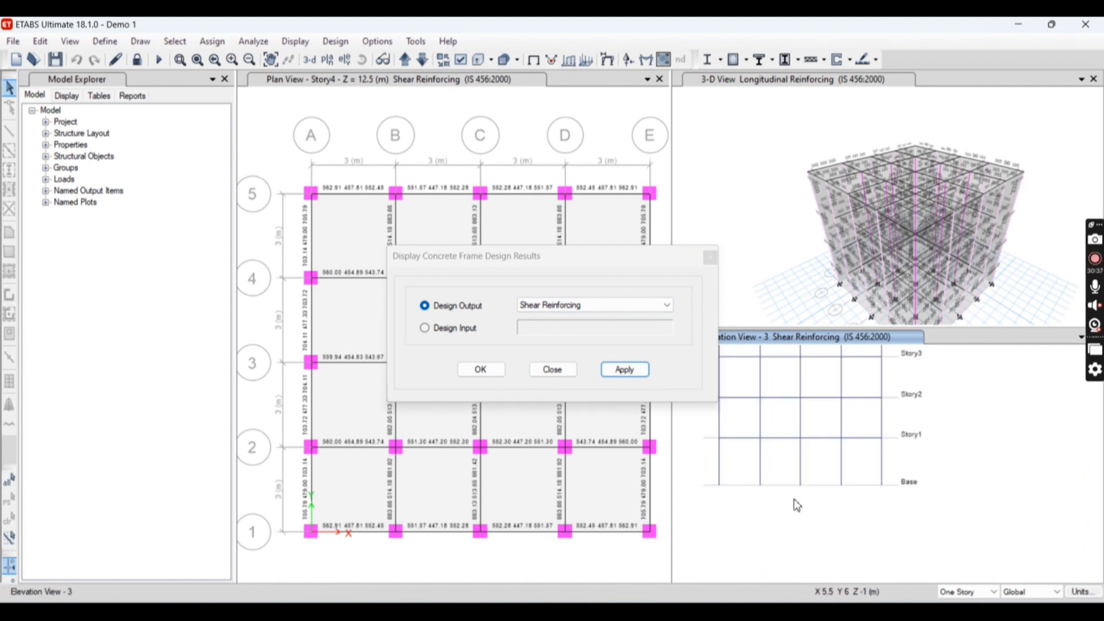
{"action": "scroll", "coordinate": [780, 492], "scroll_direction": "up", "scroll_amount": 3}
{"action": "middle_click_drag", "start_coordinate": [779, 492], "coordinate": [909, 483]}
{"action": "scroll", "coordinate": [865, 478], "scroll_direction": "down", "scroll_amount": 3}
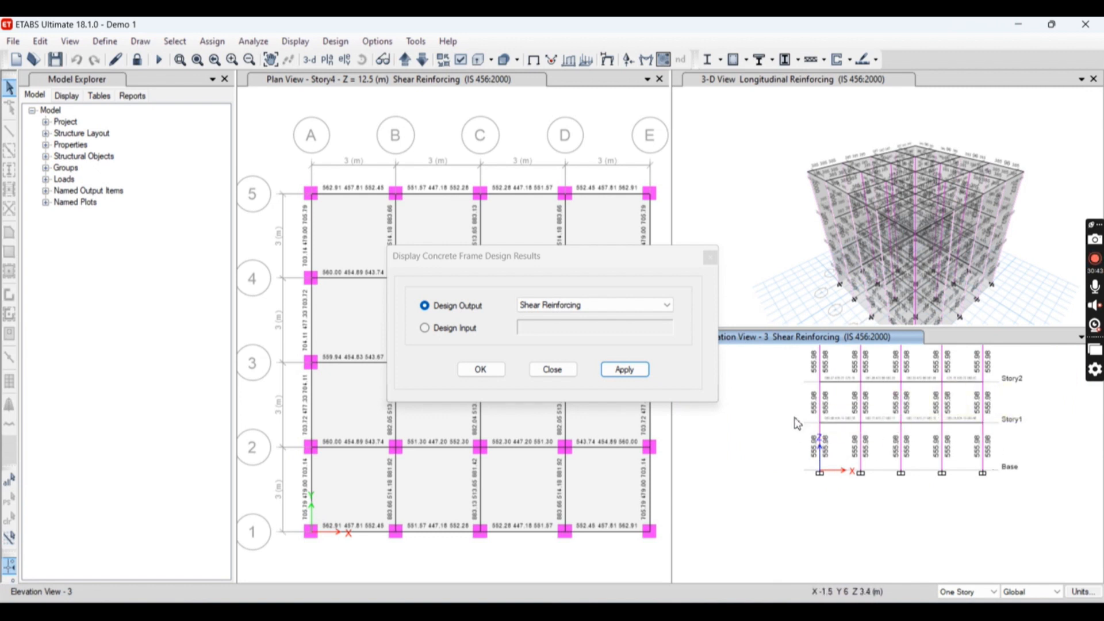
{"action": "left_click", "coordinate": [708, 269]}
{"action": "left_click", "coordinate": [711, 260]}
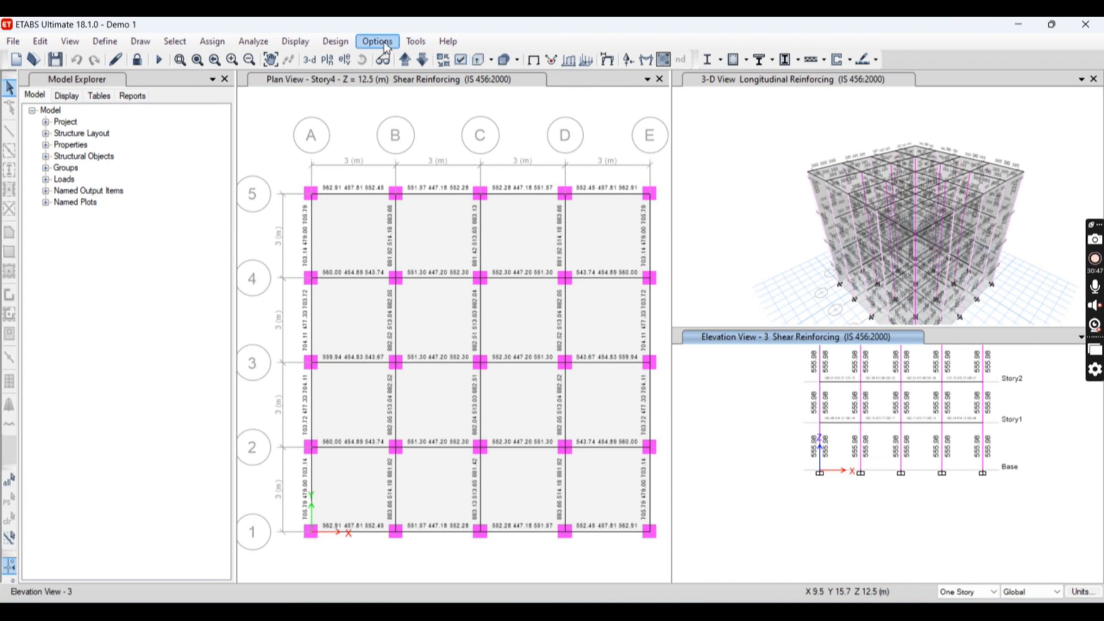
Step: Verify whether all concrete frame members passed the design check, and dismiss the result message
{"action": "left_click", "coordinate": [336, 43]}
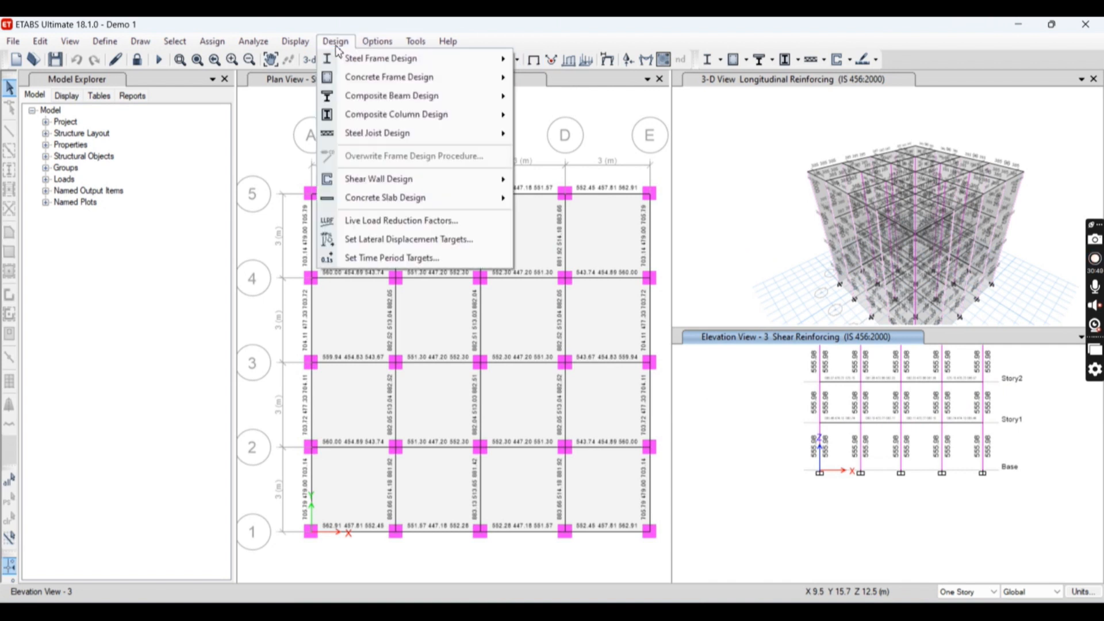
{"action": "mouse_move", "coordinate": [483, 77]}
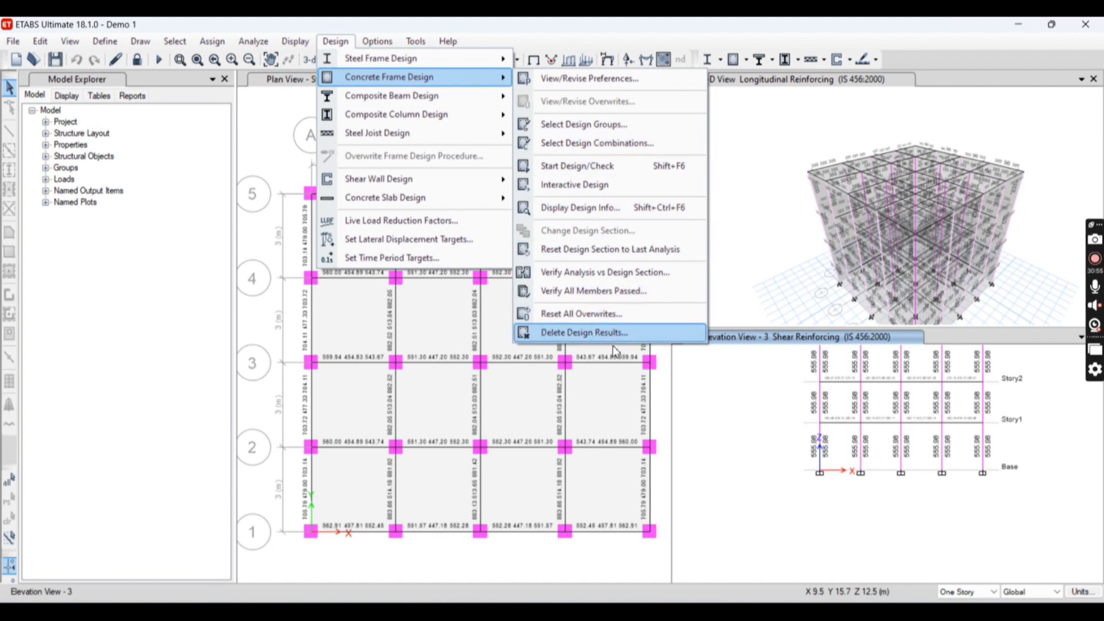
{"action": "left_click", "coordinate": [606, 292]}
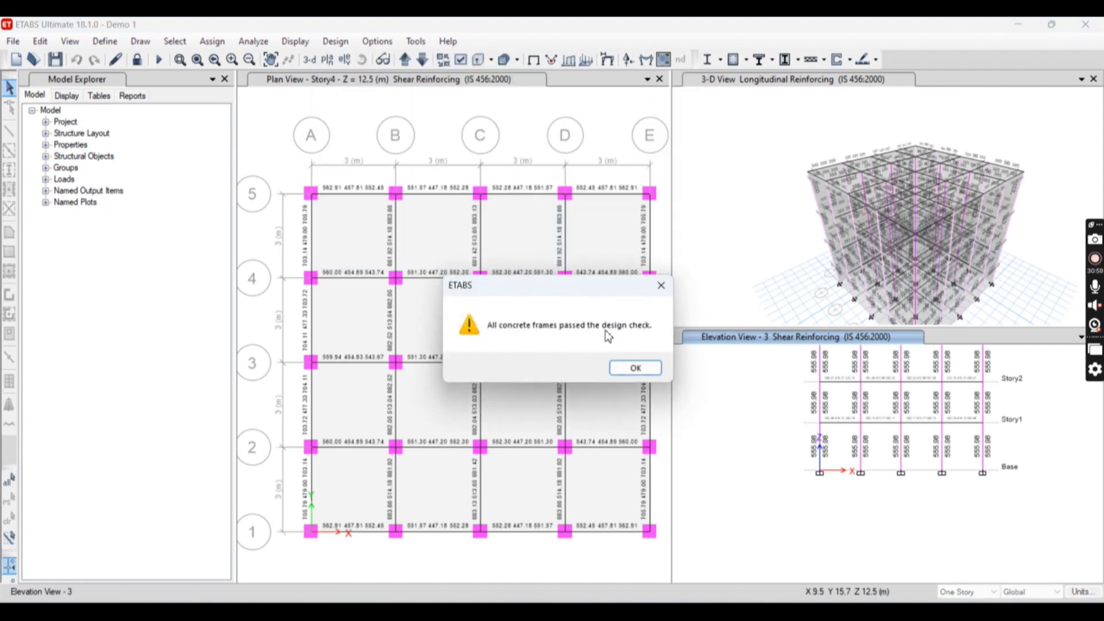
{"action": "left_click", "coordinate": [635, 368]}
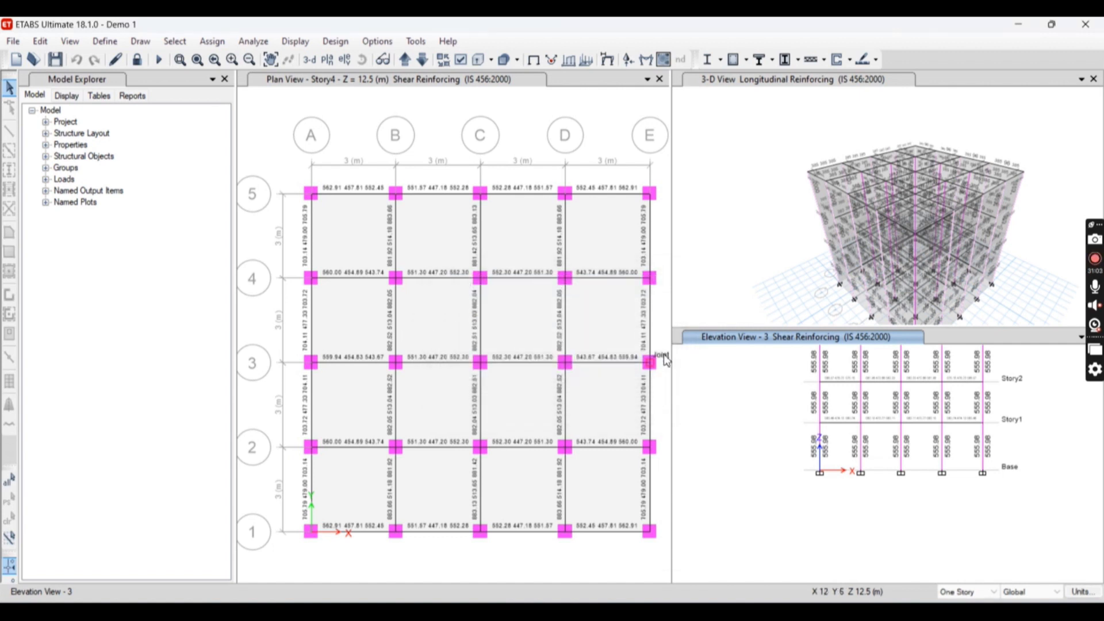
{"action": "left_click", "coordinate": [833, 241]}
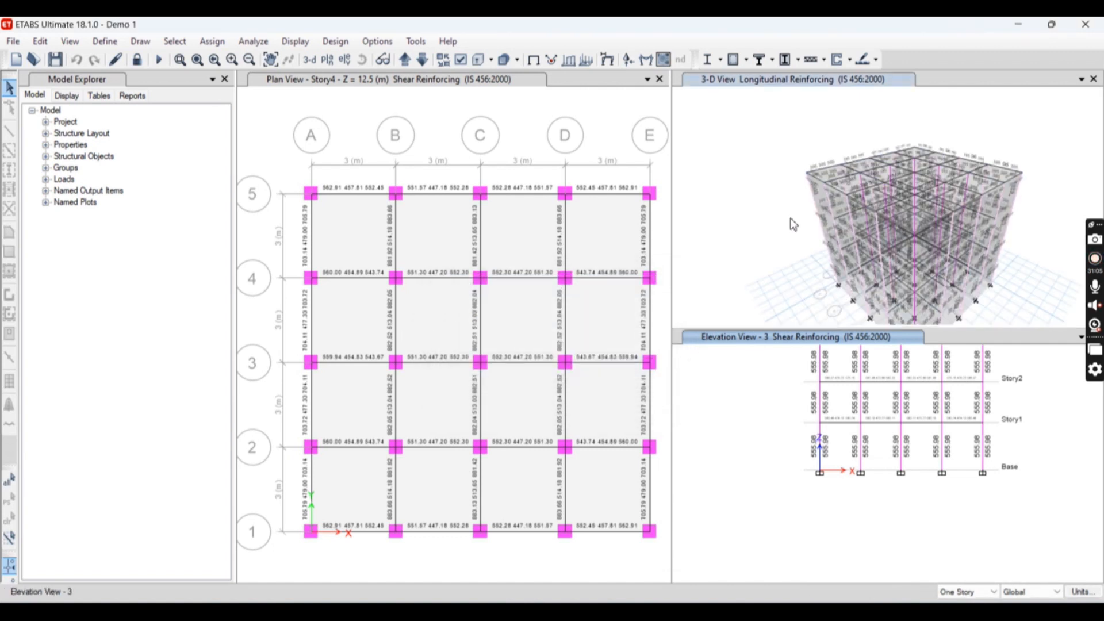
{"action": "left_click", "coordinate": [878, 398]}
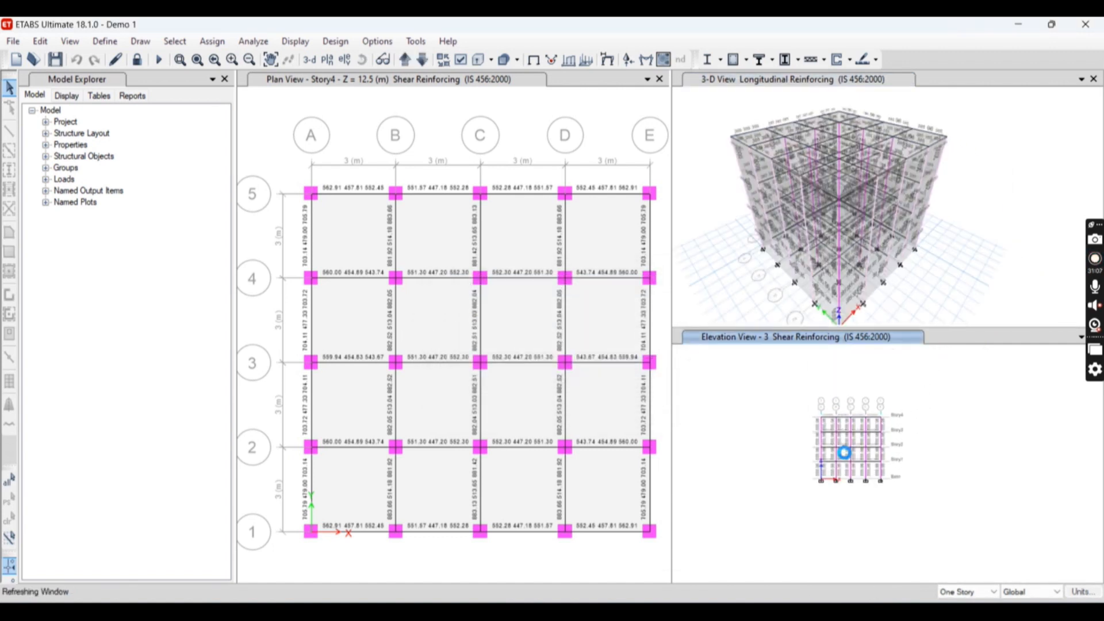